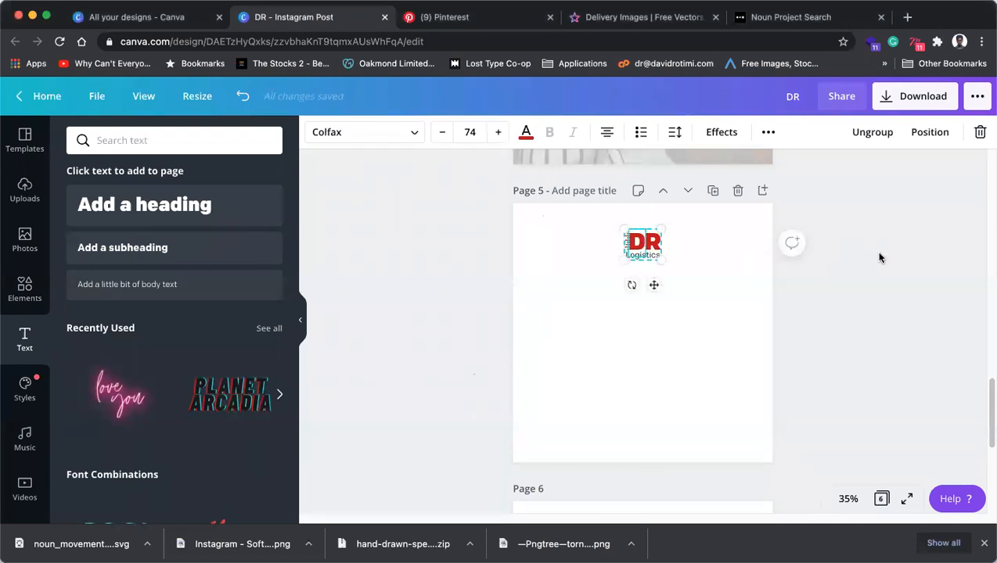
Search Pinterest for 'social media design' instead of 'delivery' and scroll the results grid.
click(483, 22)
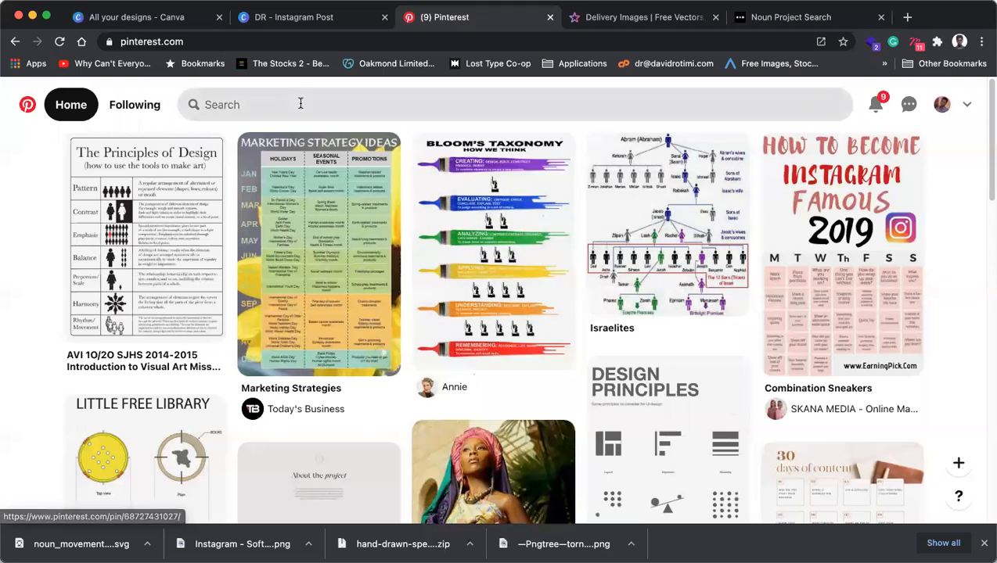
click(299, 103)
text(delivery)
key(super+a)
key(BackSpace)
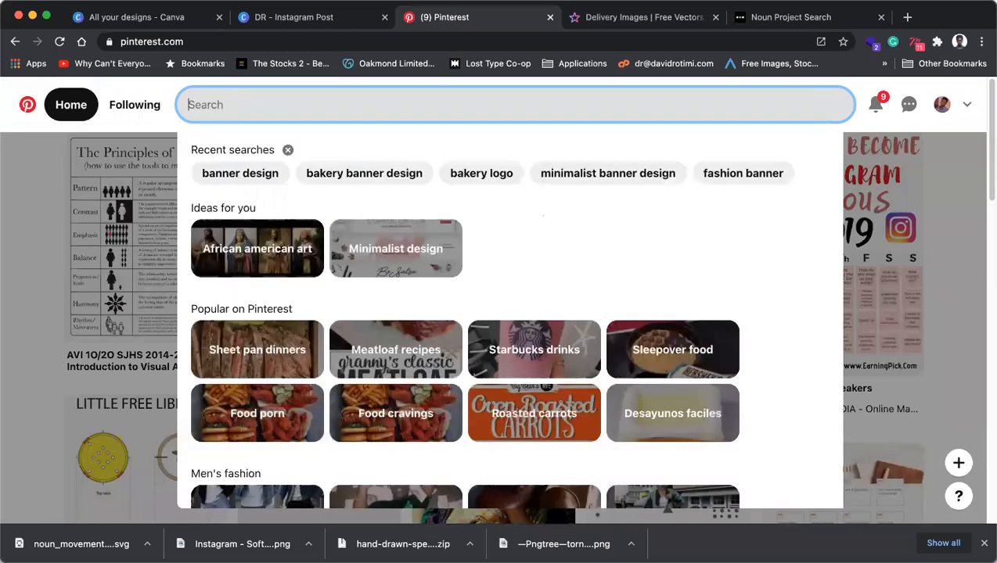
text(social)
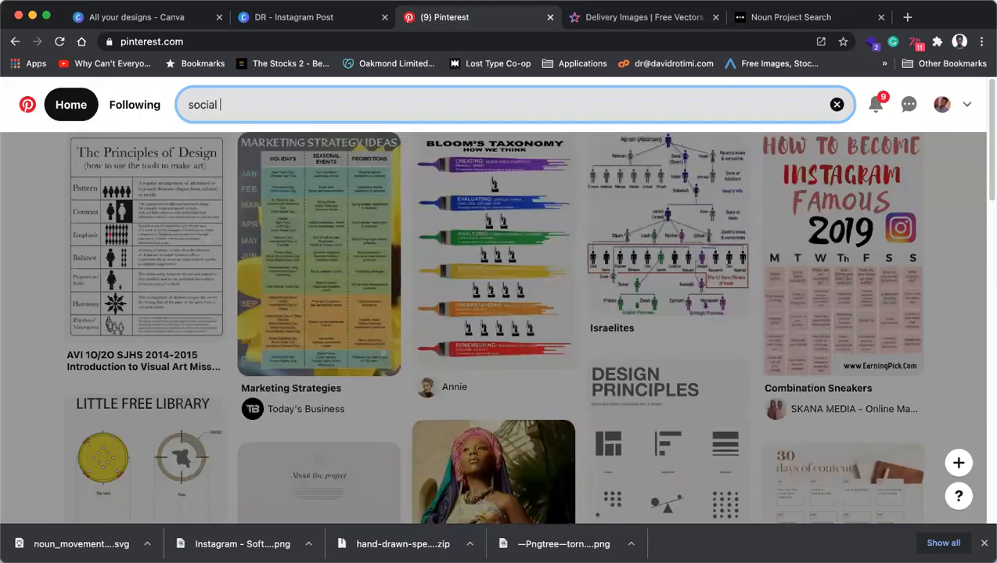
text( media design)
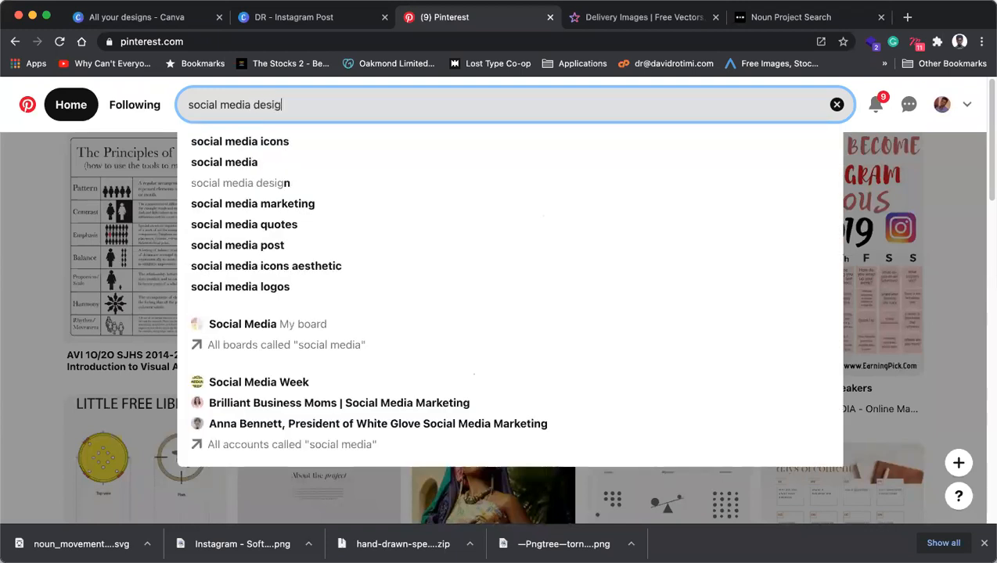
key(Return)
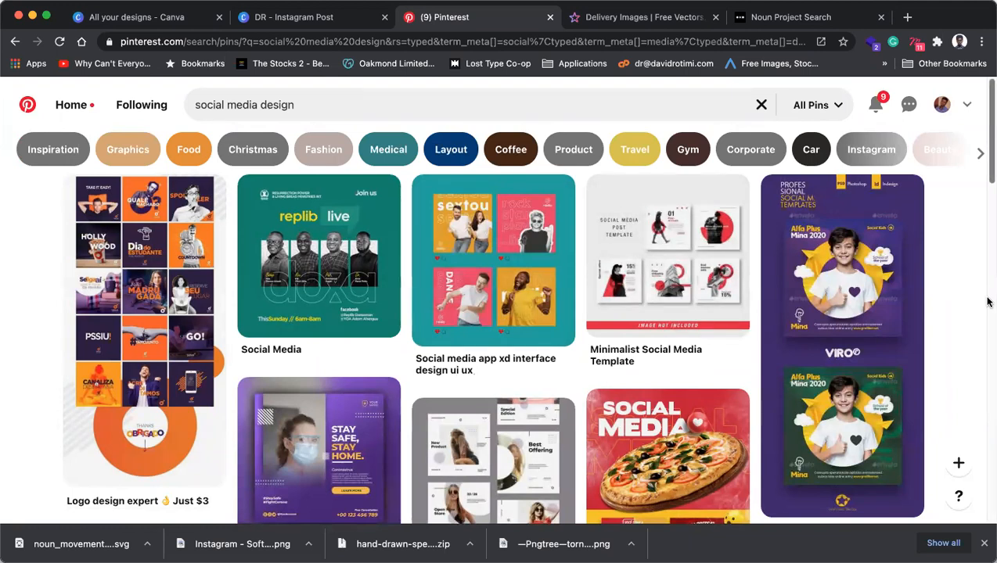
scroll(736, 301, down, 3)
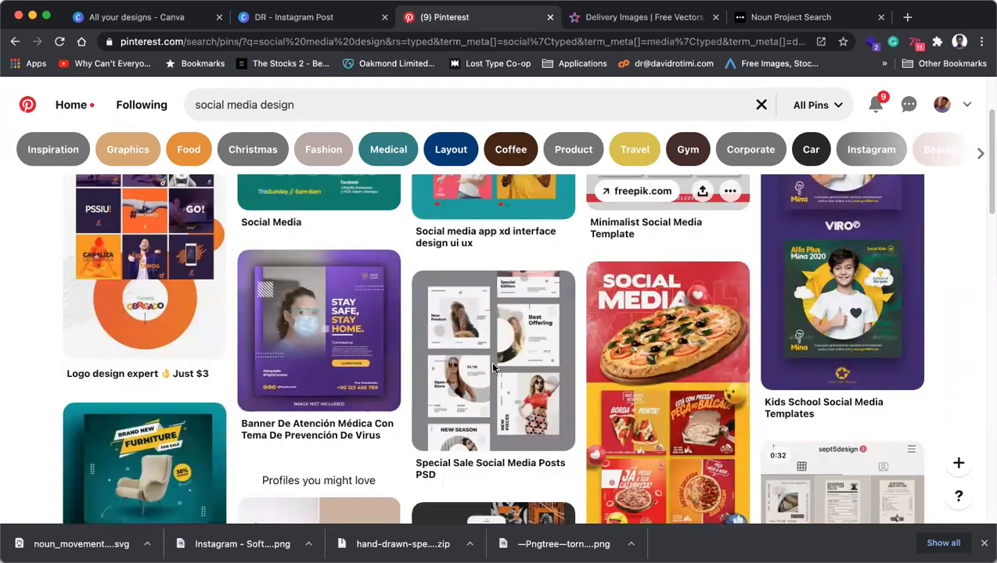
View the Special Sale Social Media Posts PSD pin, reopen it, then switch to the DR - Instagram Post tab.
click(485, 354)
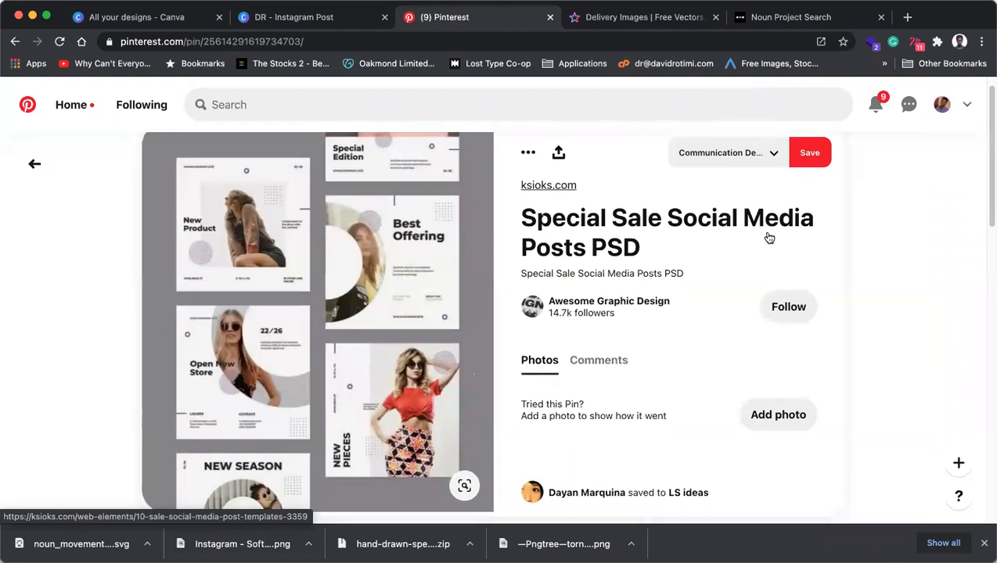
scroll(769, 237, down, 1)
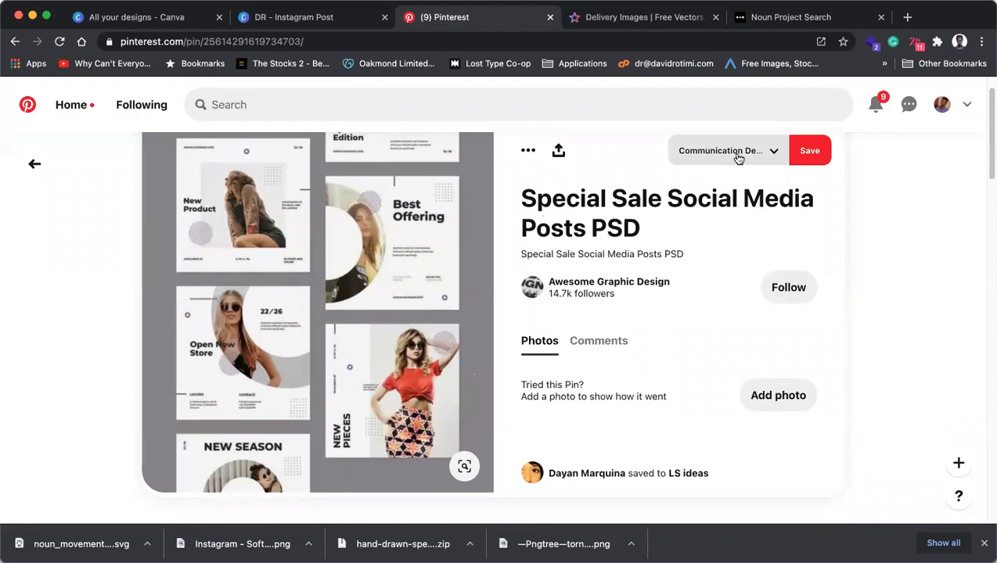
click(913, 232)
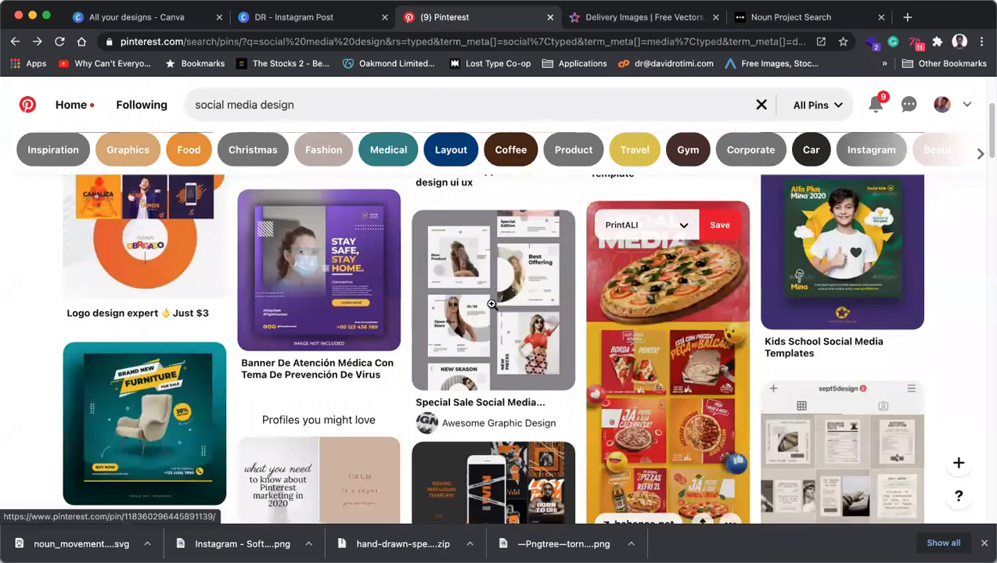
click(492, 304)
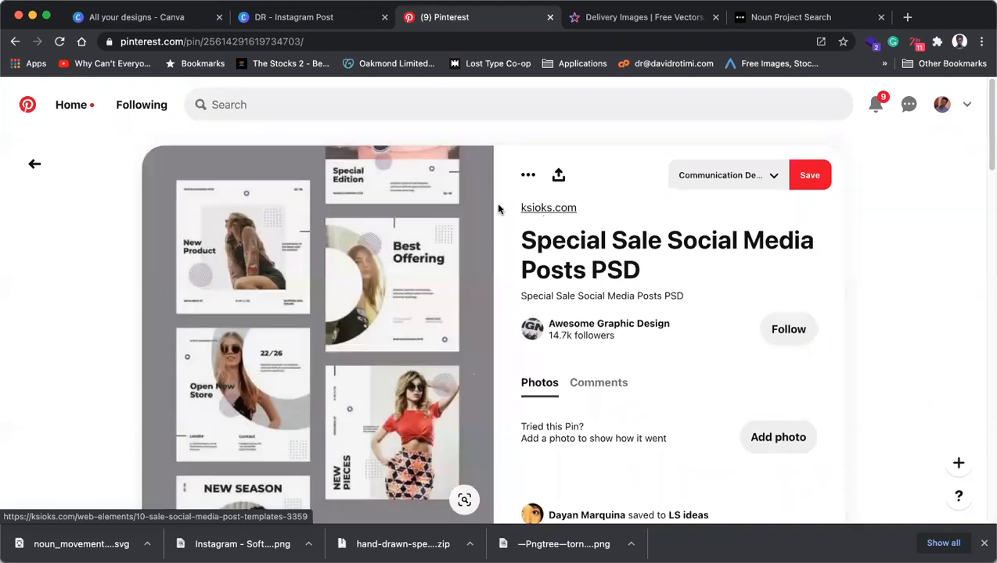
click(311, 17)
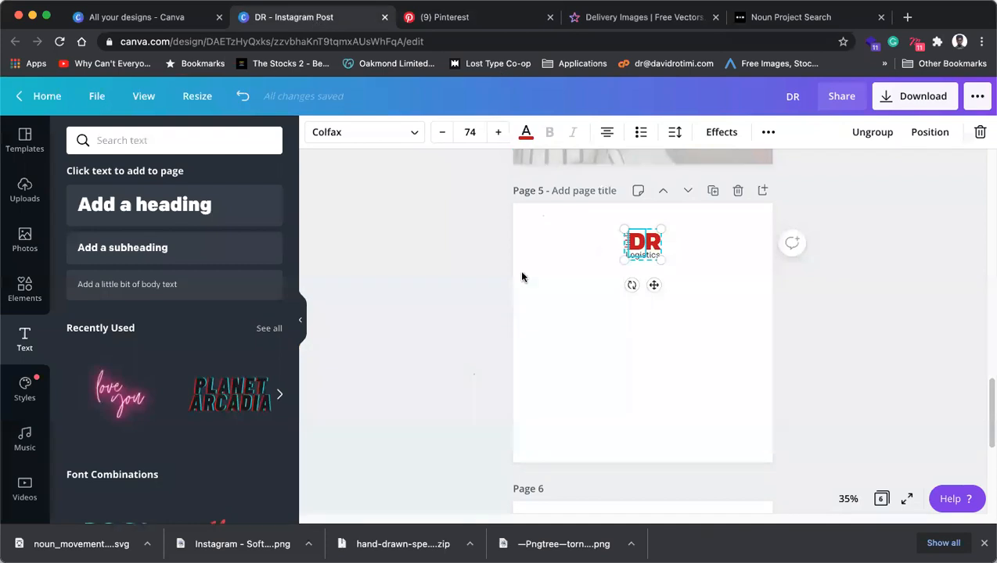
scroll(523, 277, up, 5)
click(635, 284)
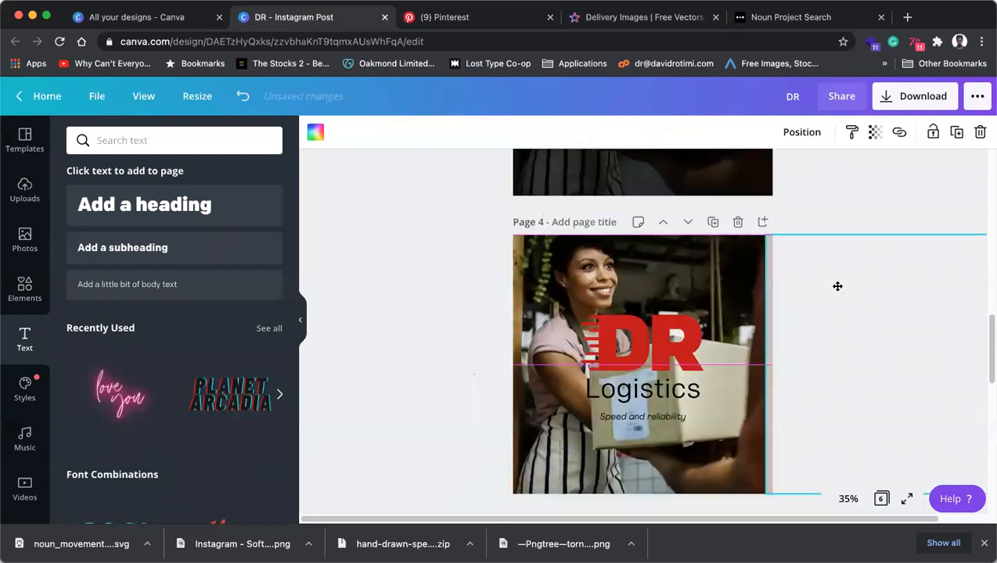
click(837, 283)
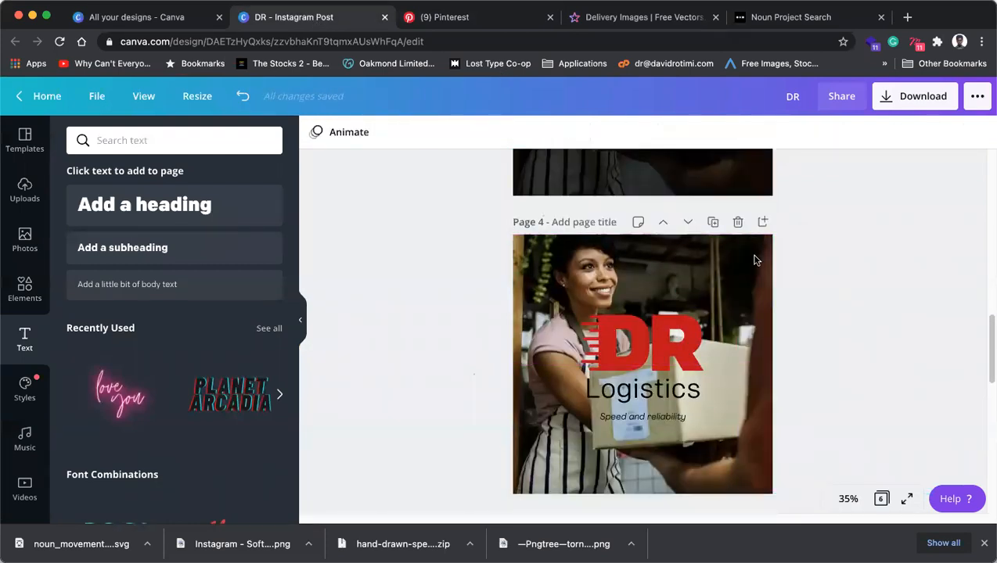
key(super+z)
click(842, 252)
click(25, 288)
click(188, 236)
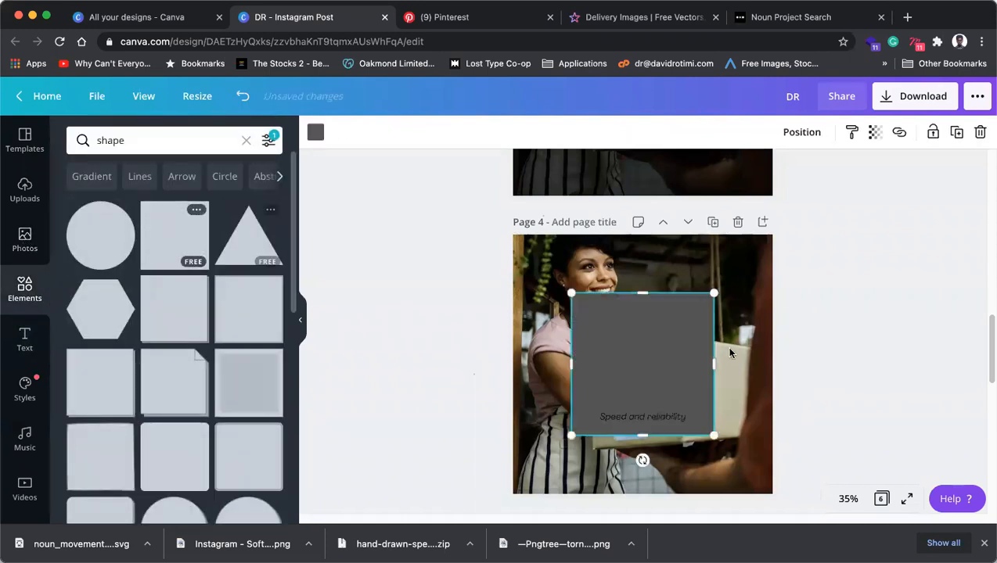
drag(715, 436, 774, 491)
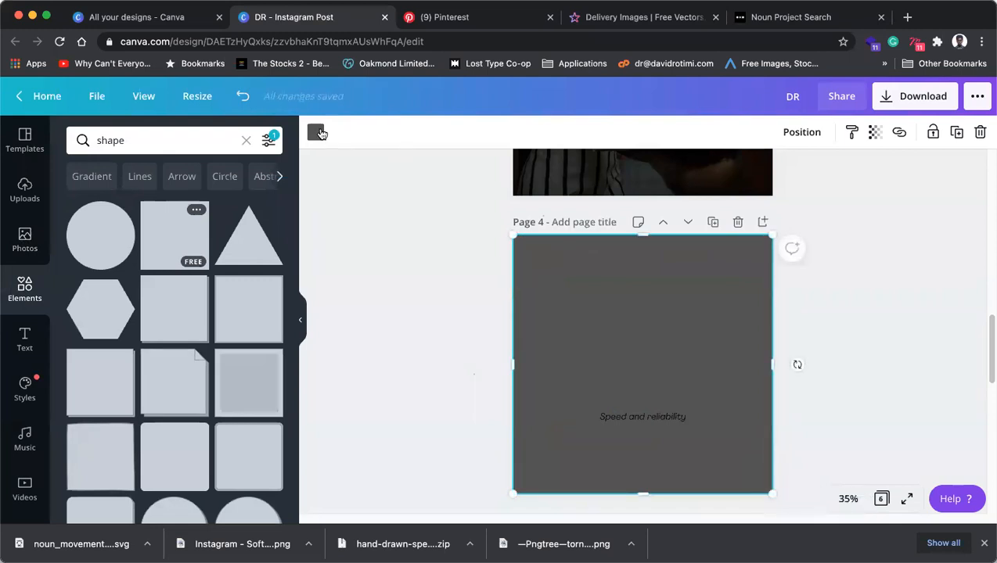
click(315, 132)
click(81, 271)
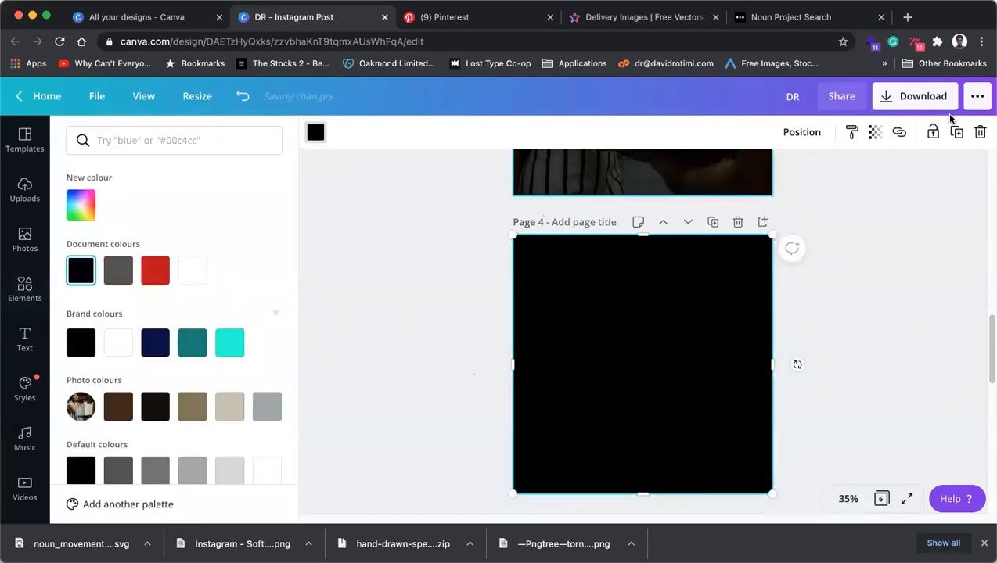
click(875, 133)
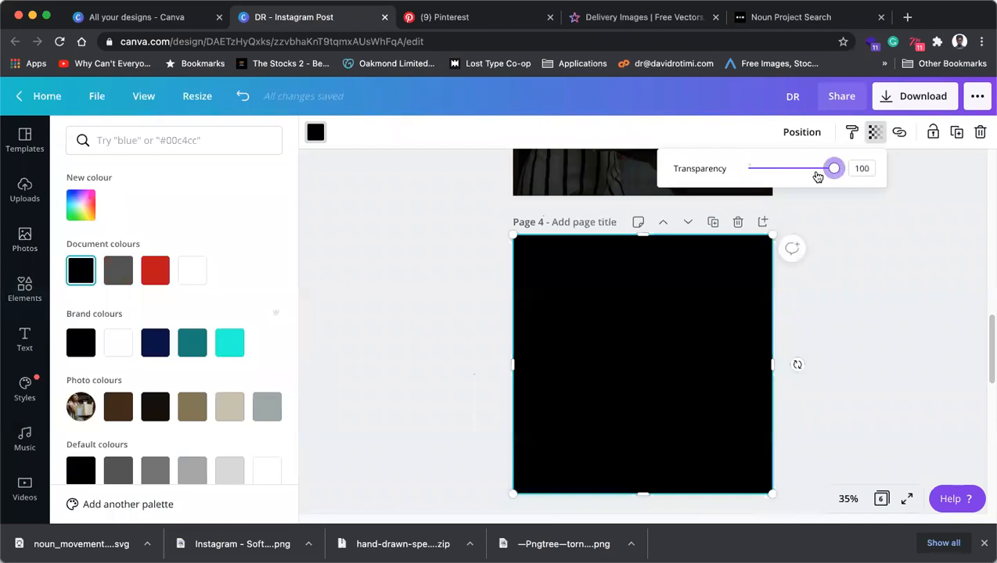
drag(831, 170, 790, 176)
click(878, 276)
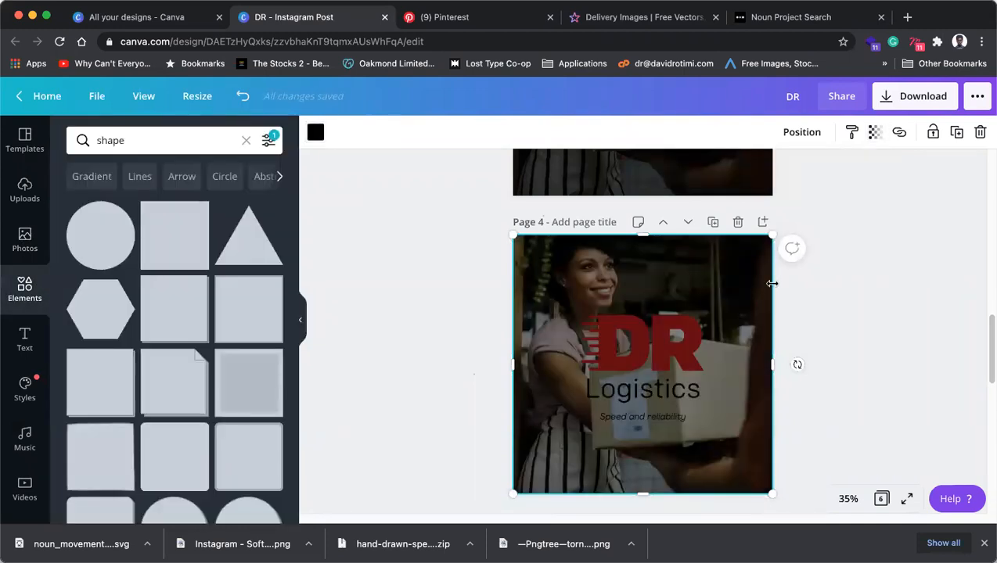
key(super+[)
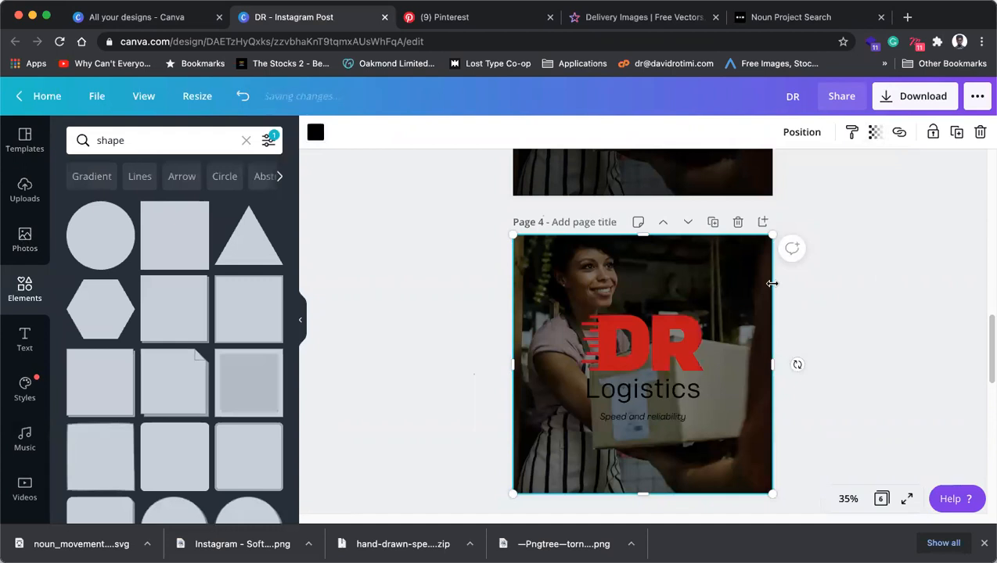
click(642, 379)
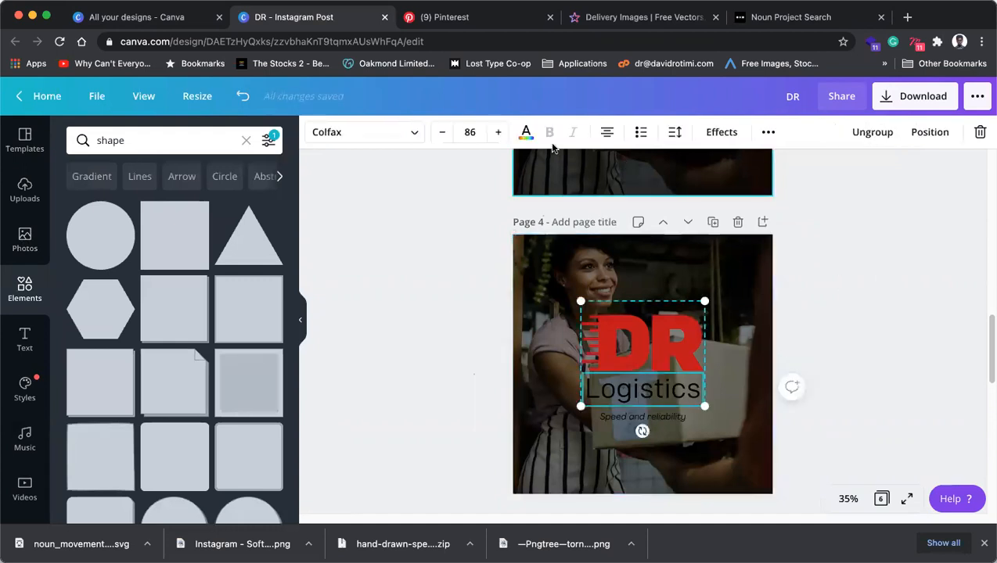
scroll(622, 287, up, 4)
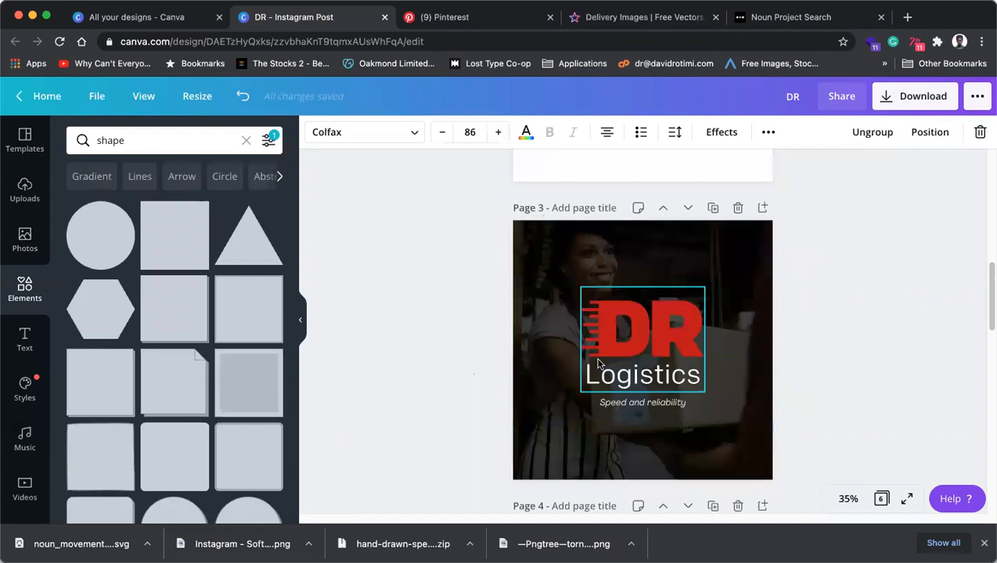
scroll(686, 382, down, 3)
scroll(685, 383, down, 2)
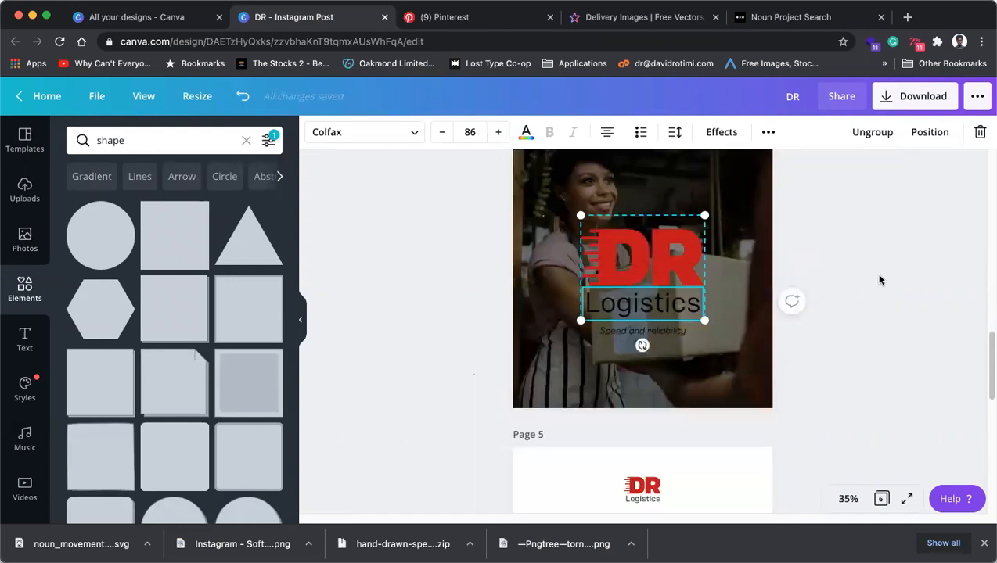
click(881, 270)
click(769, 218)
scroll(771, 216, up, 1)
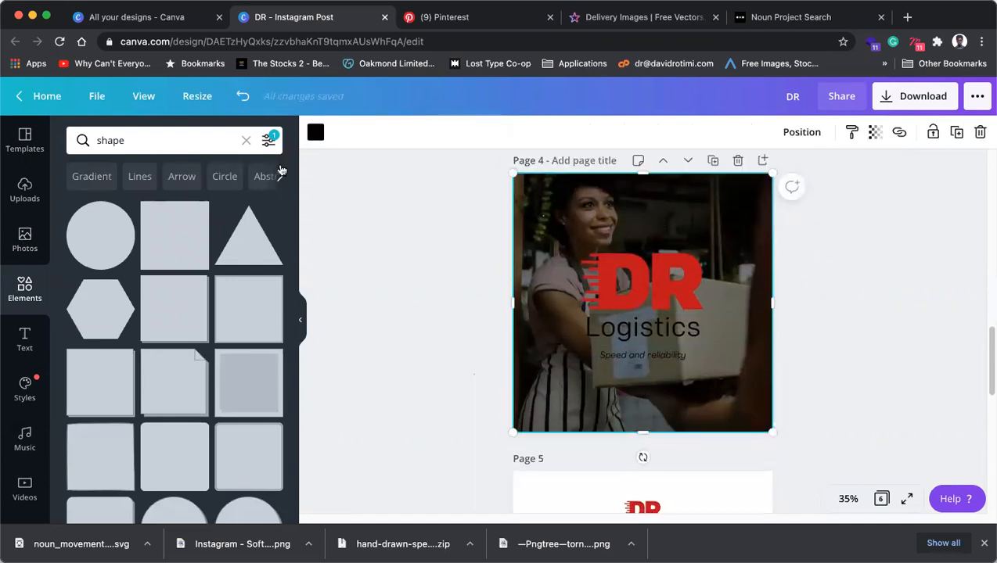
click(316, 132)
click(190, 272)
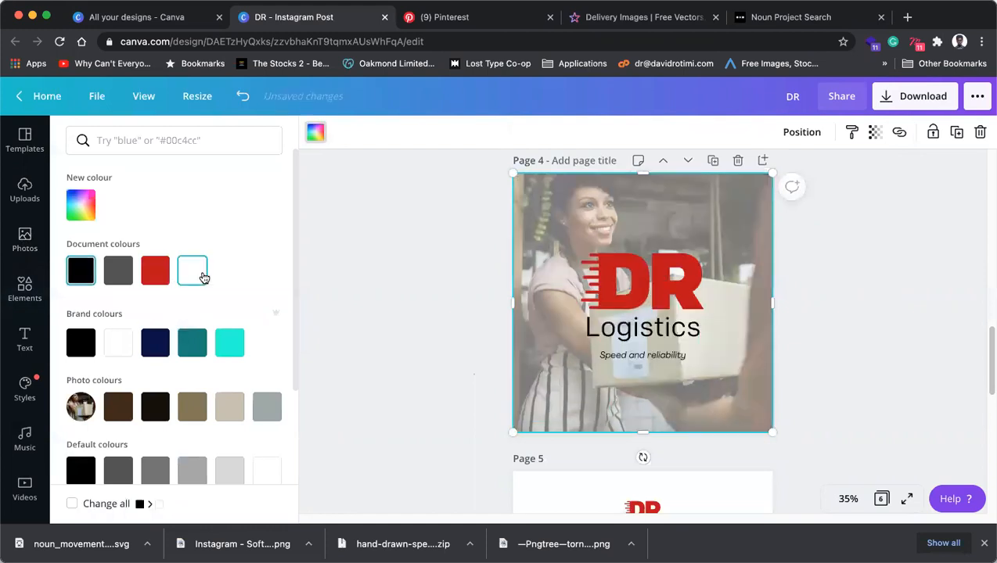
click(377, 261)
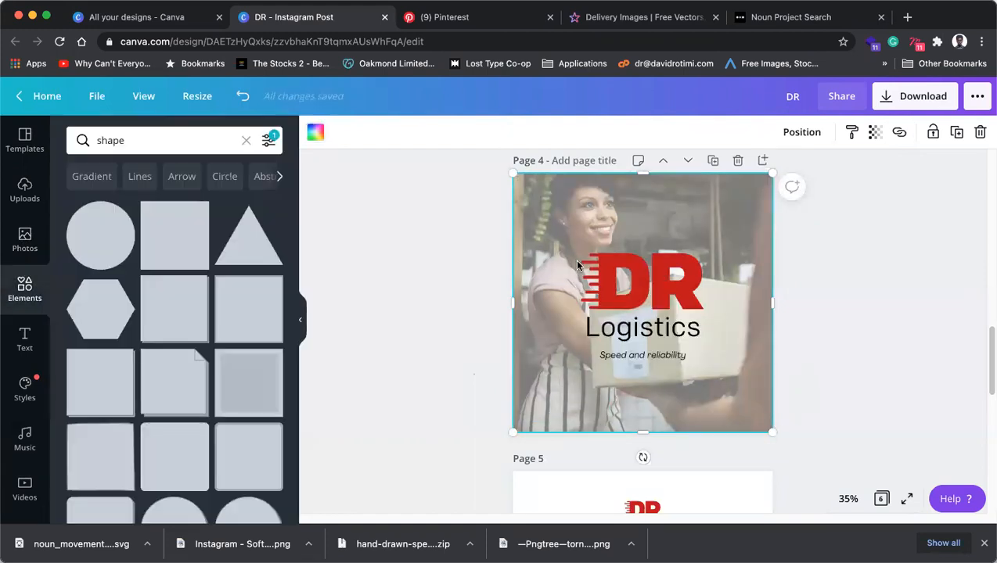
click(415, 271)
click(556, 221)
key(Delete)
scroll(579, 299, down, 2)
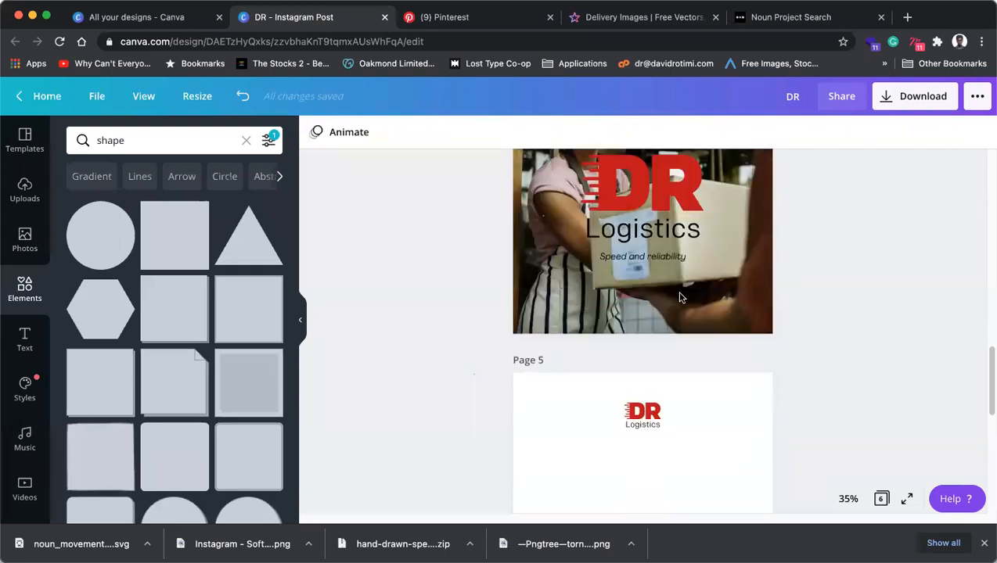
Scroll down to page 5 and switch back to the Special Sale pin in Pinterest.
scroll(680, 297, down, 3)
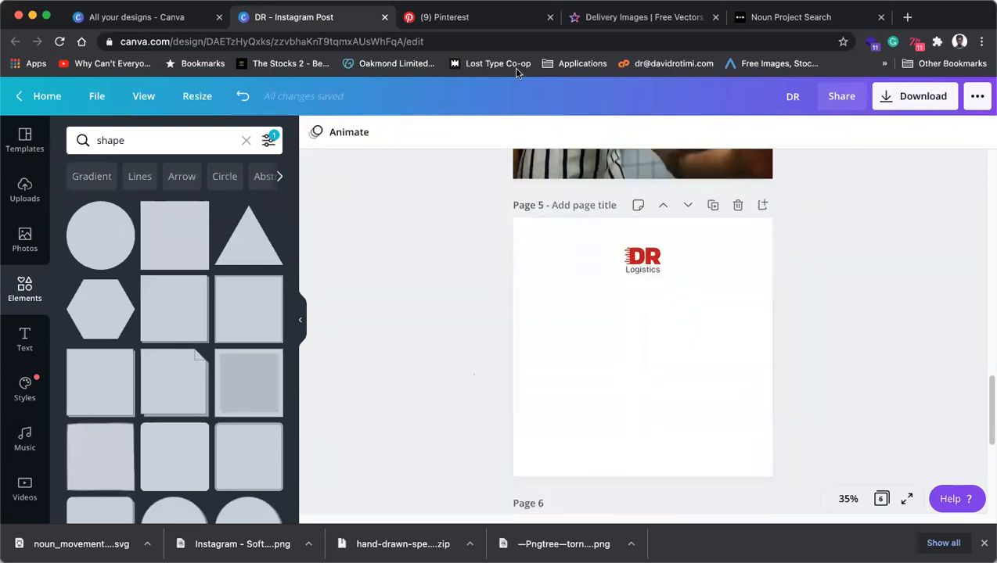
click(487, 19)
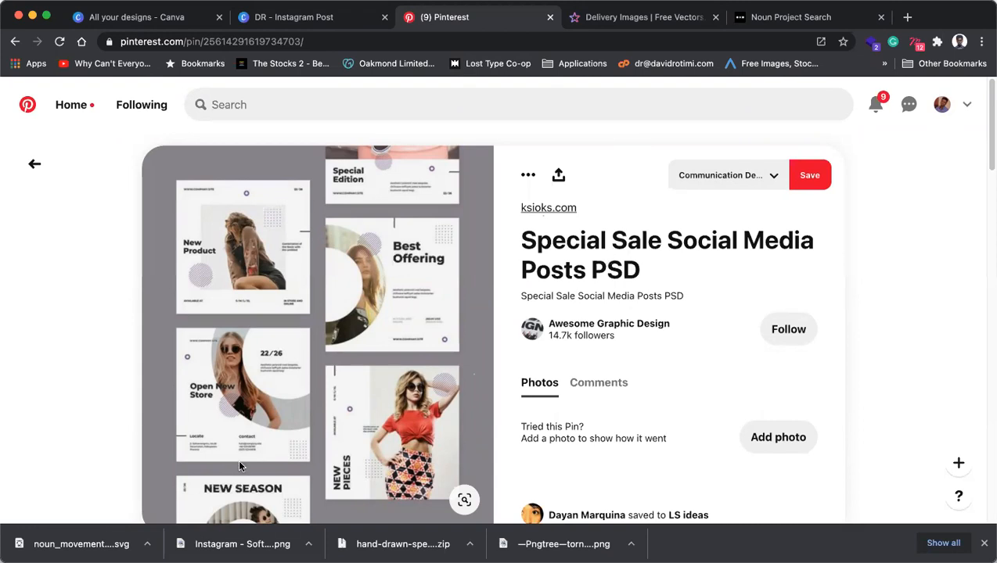
Open the template's source page on ksioks.com and view the full-size collage image.
click(321, 344)
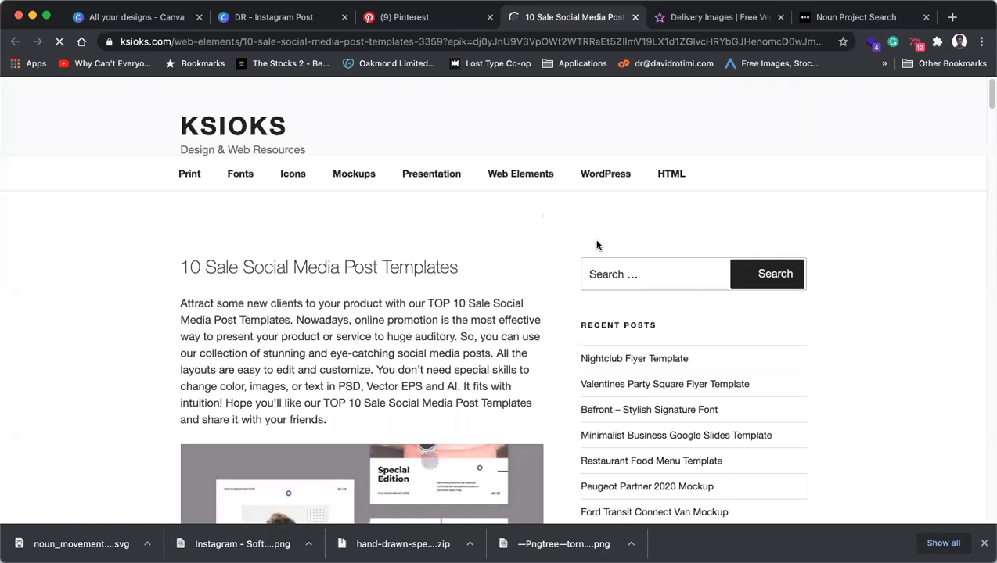
scroll(249, 305, down, 3)
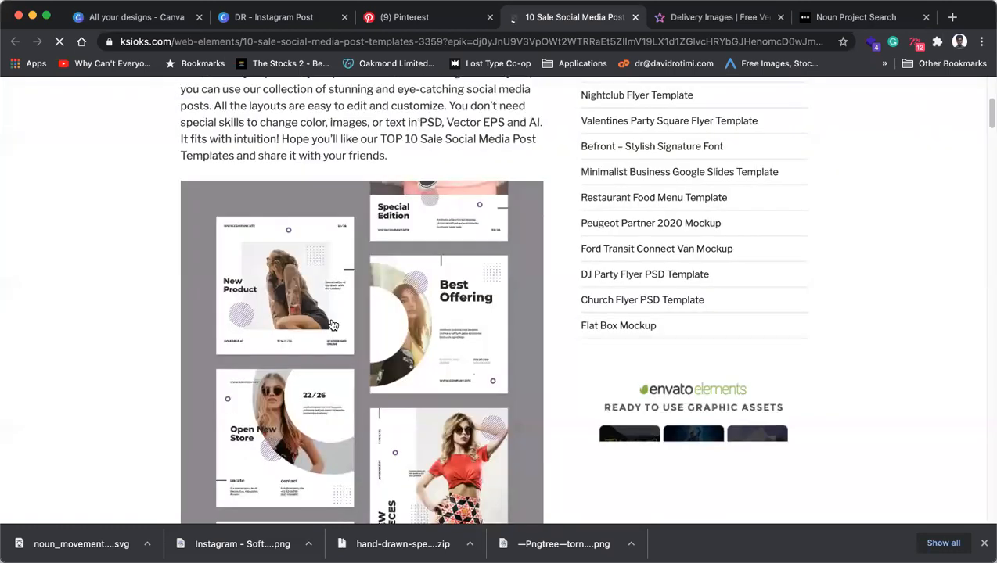
click(332, 325)
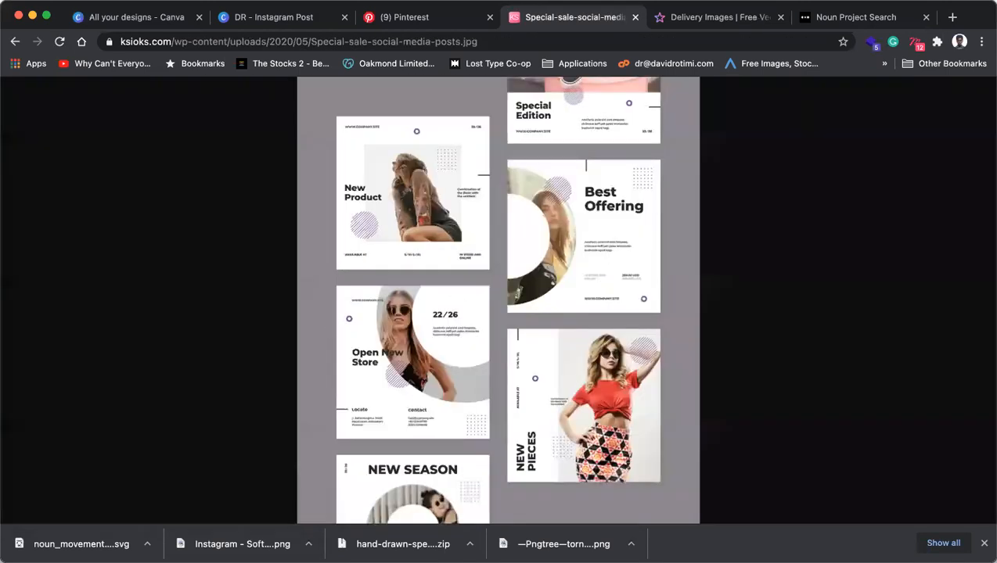
Copy the Special Sale collage image and return to the DR - Instagram Post design.
right_click(528, 237)
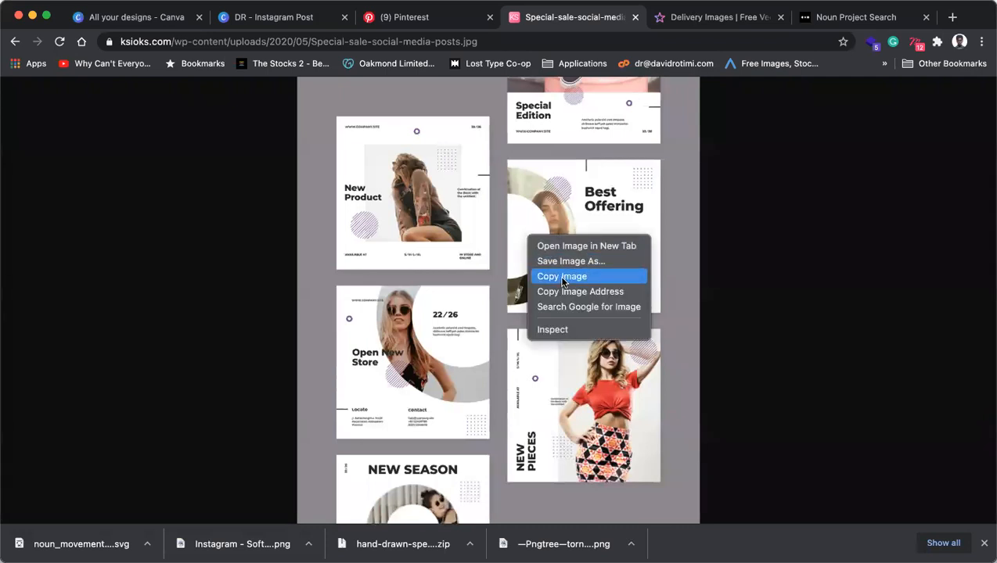
click(562, 278)
right_click(480, 186)
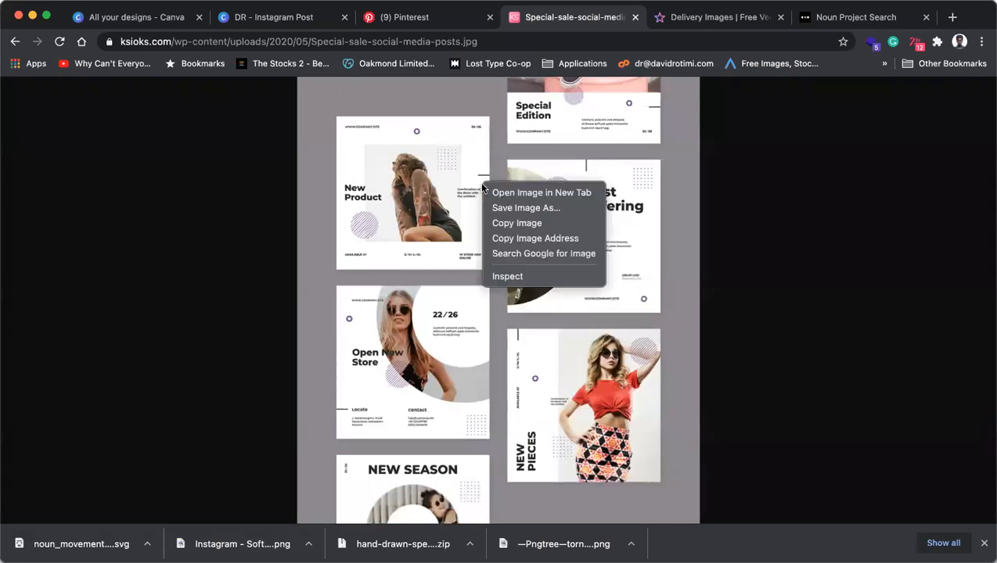
click(509, 223)
right_click(513, 225)
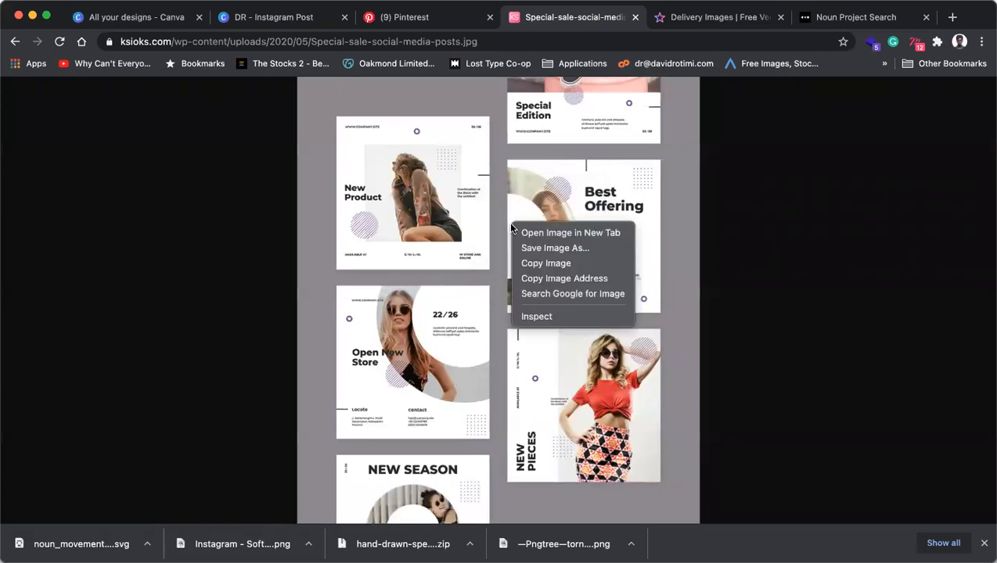
click(532, 261)
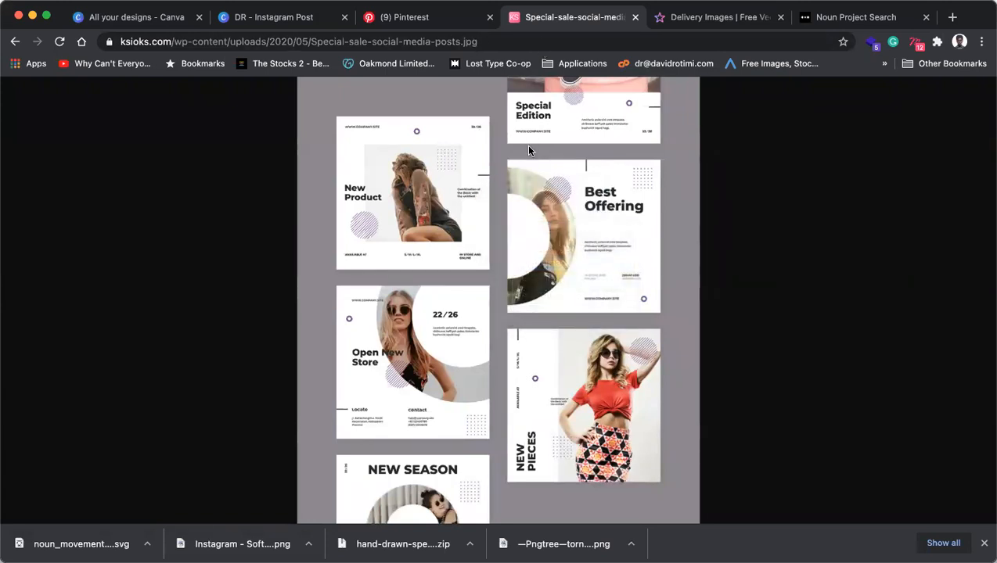
click(419, 18)
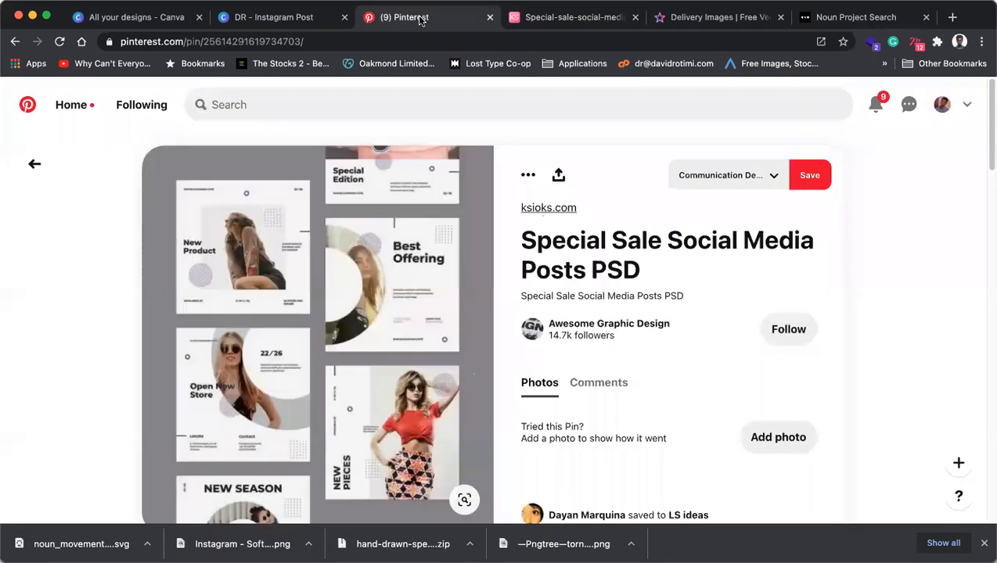
click(273, 17)
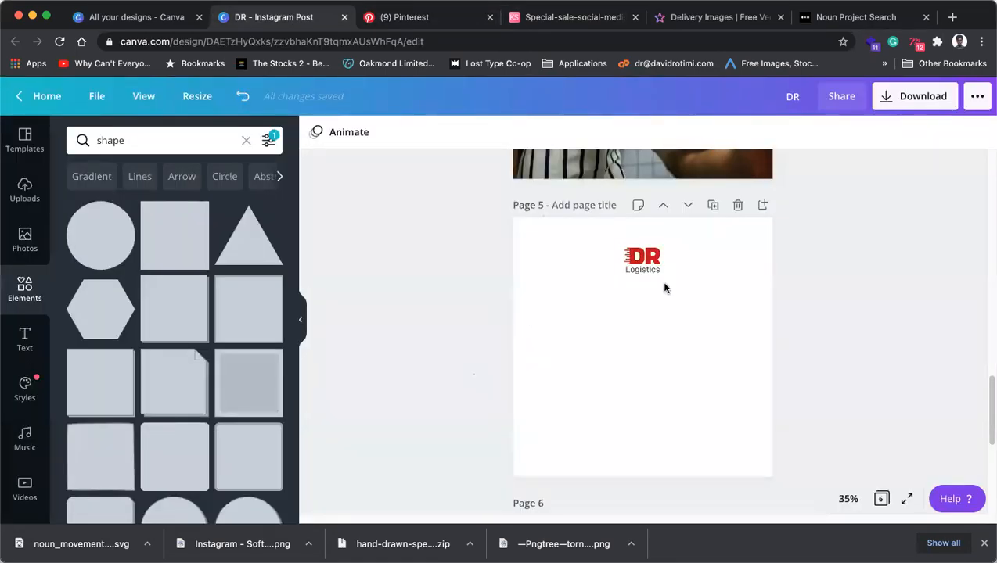
Paste the Special Sale collage onto page 5 and stretch it past the page edges.
key(ctrl+v)
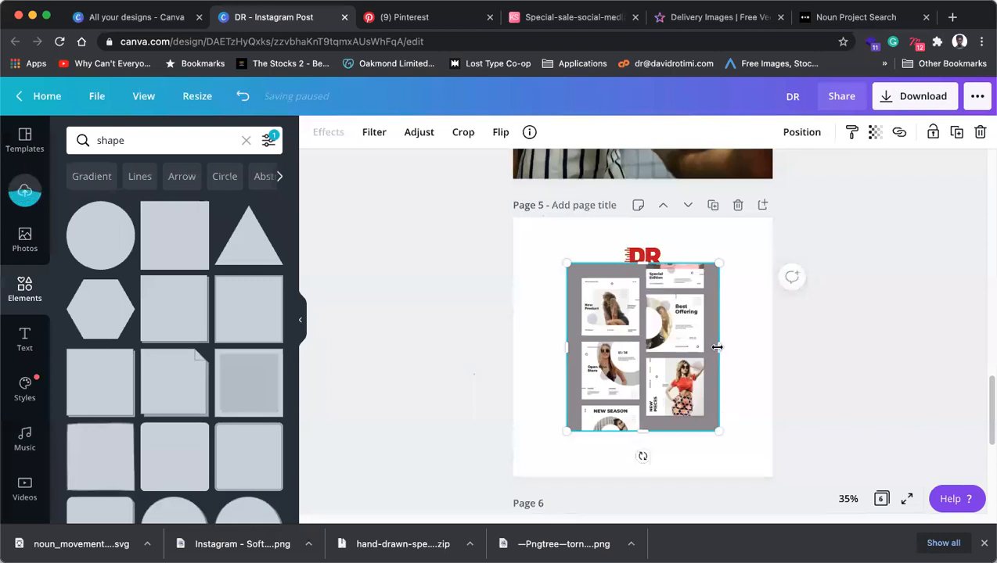
drag(814, 355, 789, 356)
drag(638, 435, 649, 502)
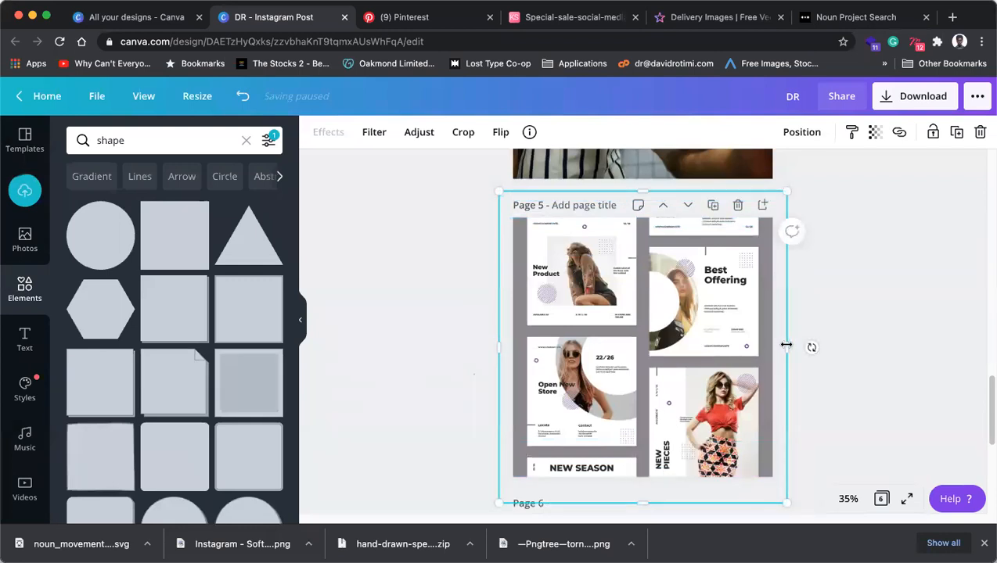
drag(829, 344, 844, 347)
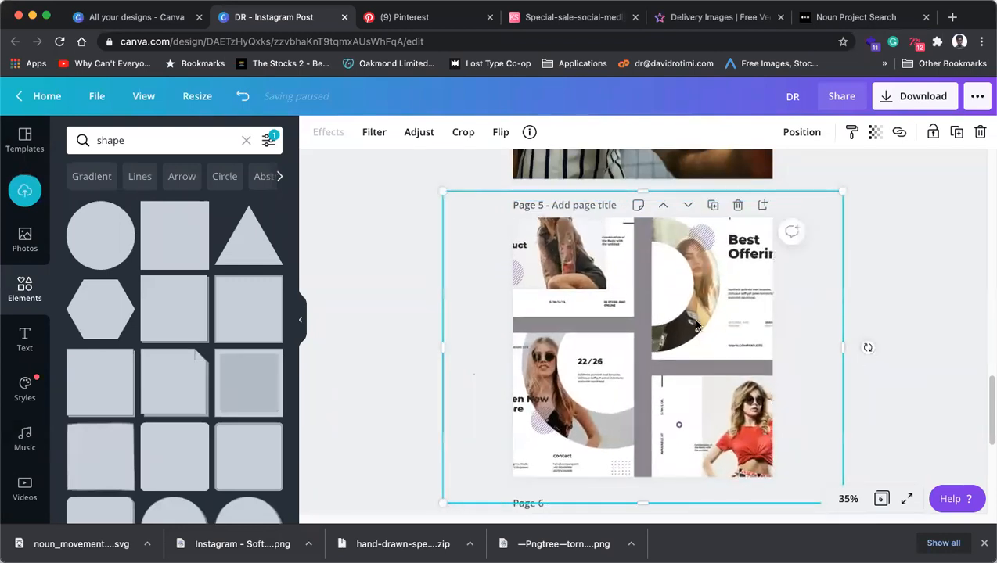
Crop the collage, shifting the image down within its frame.
double_click(642, 346)
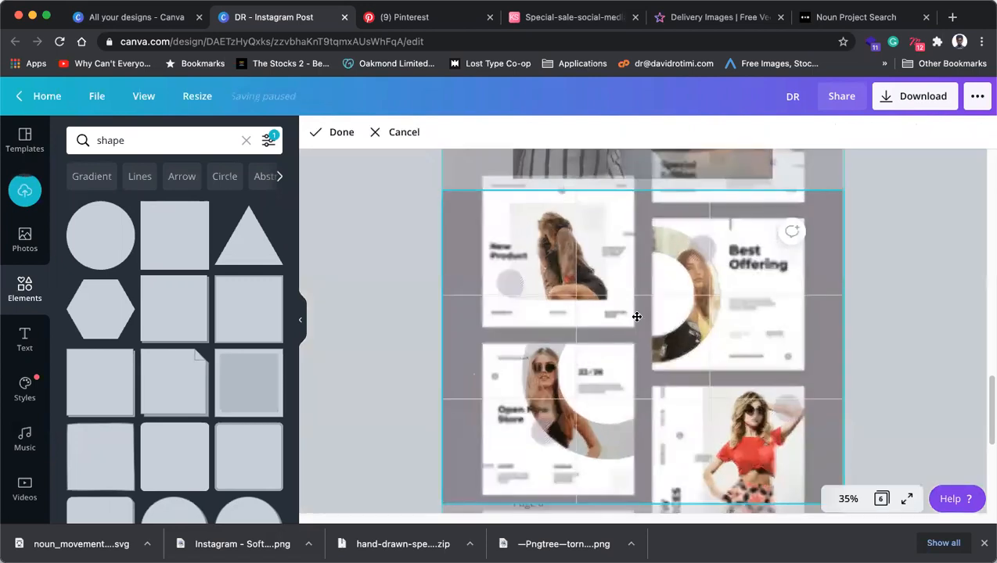
drag(623, 321, 626, 354)
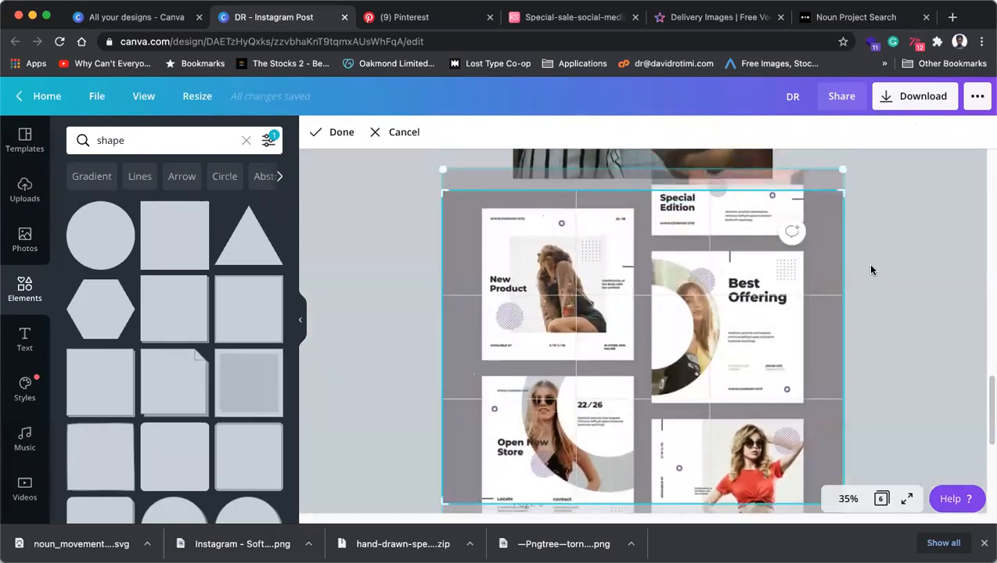
click(869, 270)
click(771, 345)
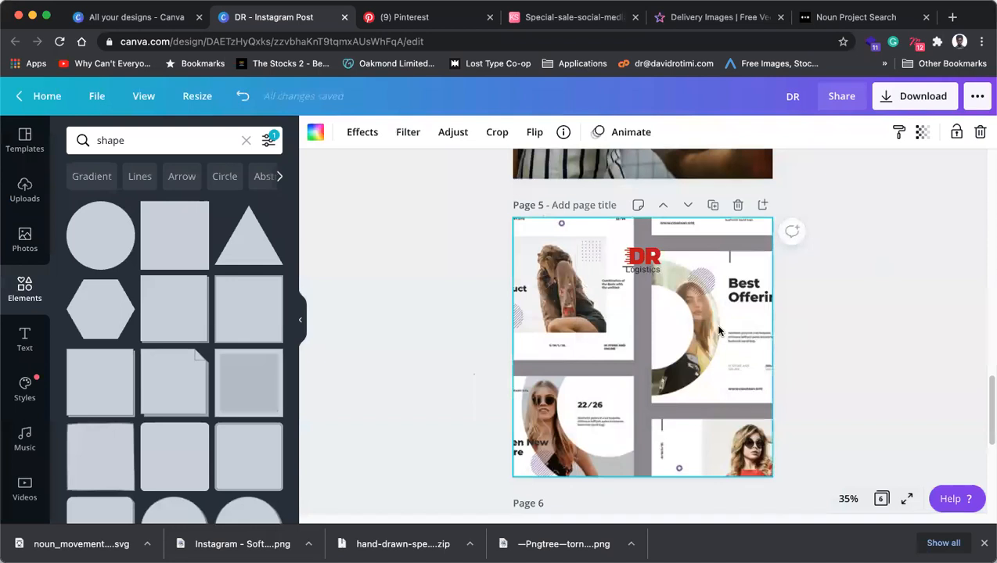
click(449, 321)
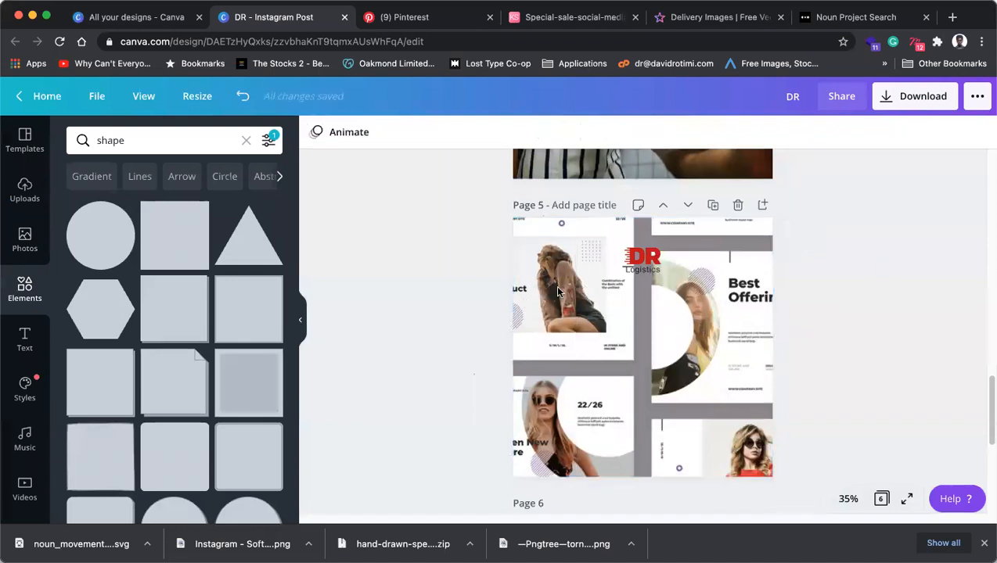
click(521, 277)
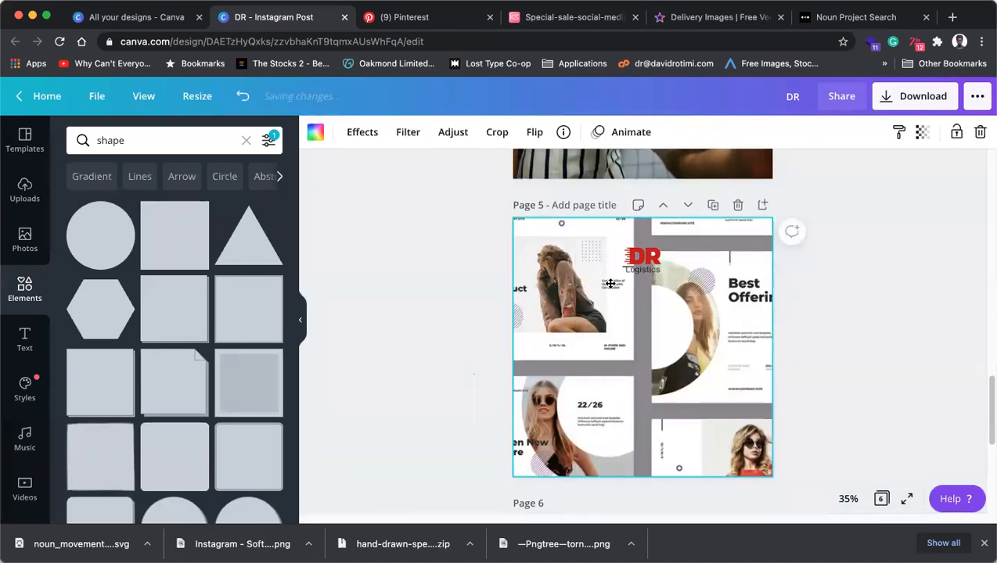
Recrop the collage, enlarging and positioning it so the Best Offering post fills page 5.
double_click(576, 288)
drag(736, 241, 666, 254)
drag(786, 180, 899, 101)
drag(702, 350, 579, 389)
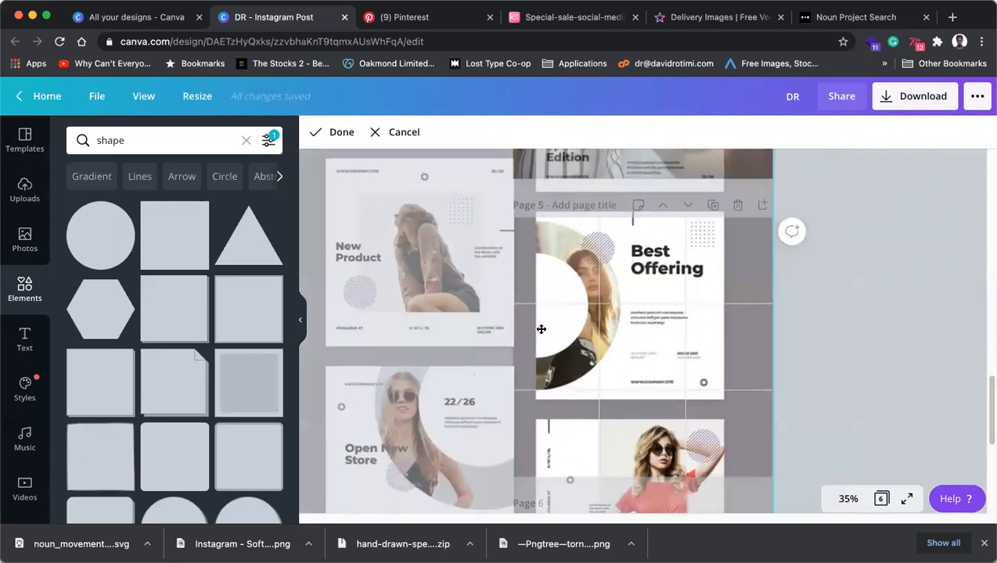
drag(667, 328, 783, 434)
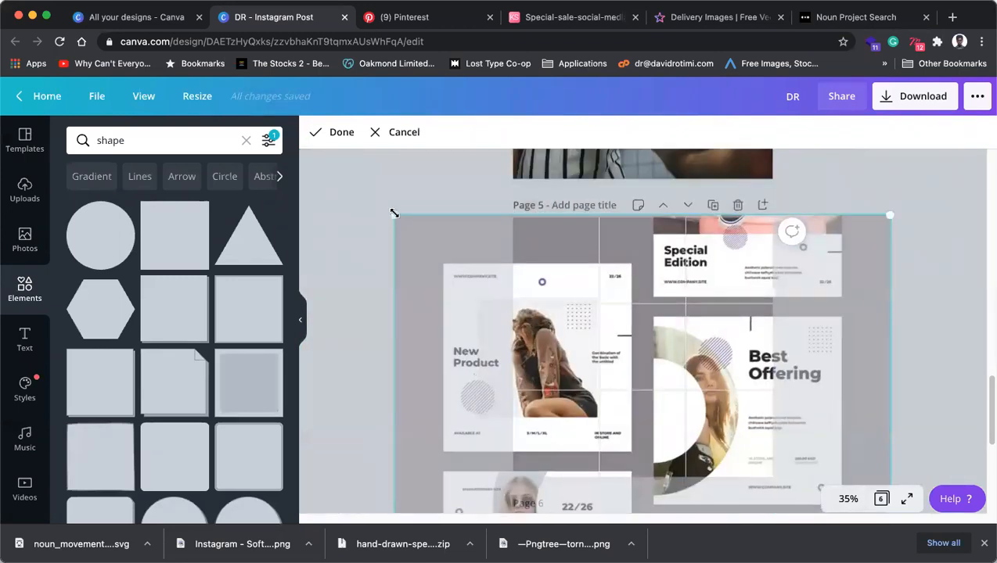
drag(394, 213, 344, 160)
drag(591, 290, 580, 279)
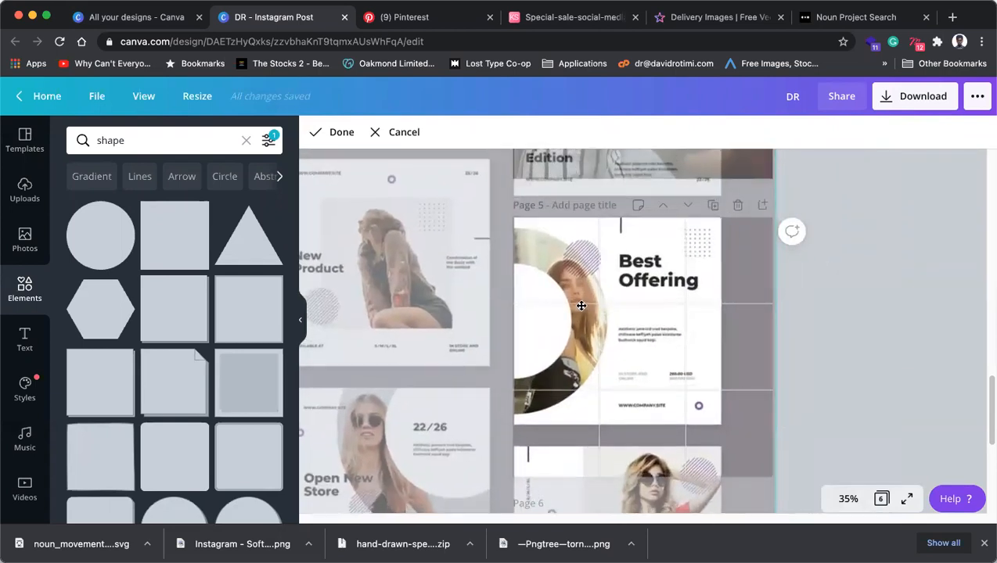
scroll(683, 342, down, 5)
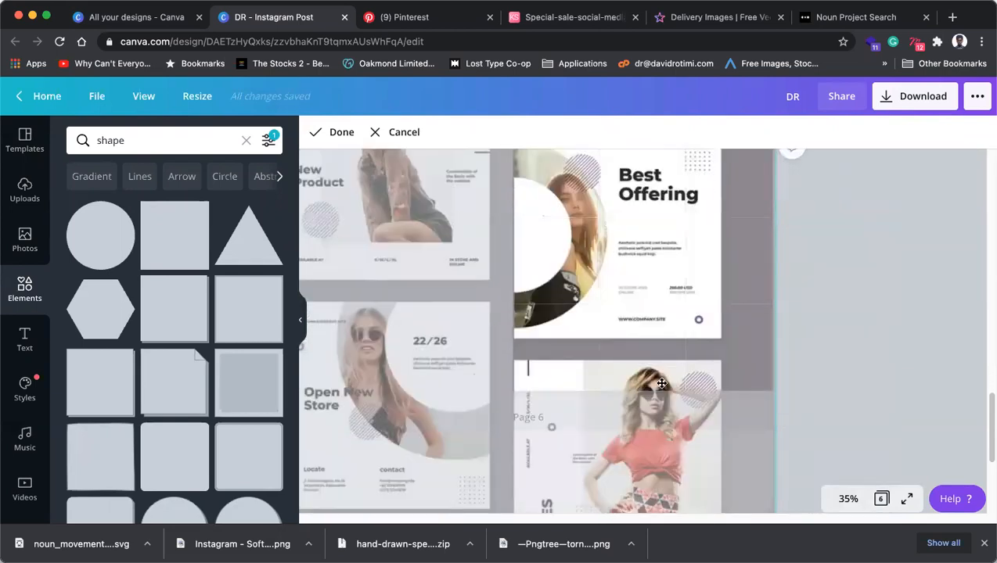
drag(780, 385, 878, 499)
scroll(768, 345, up, 4)
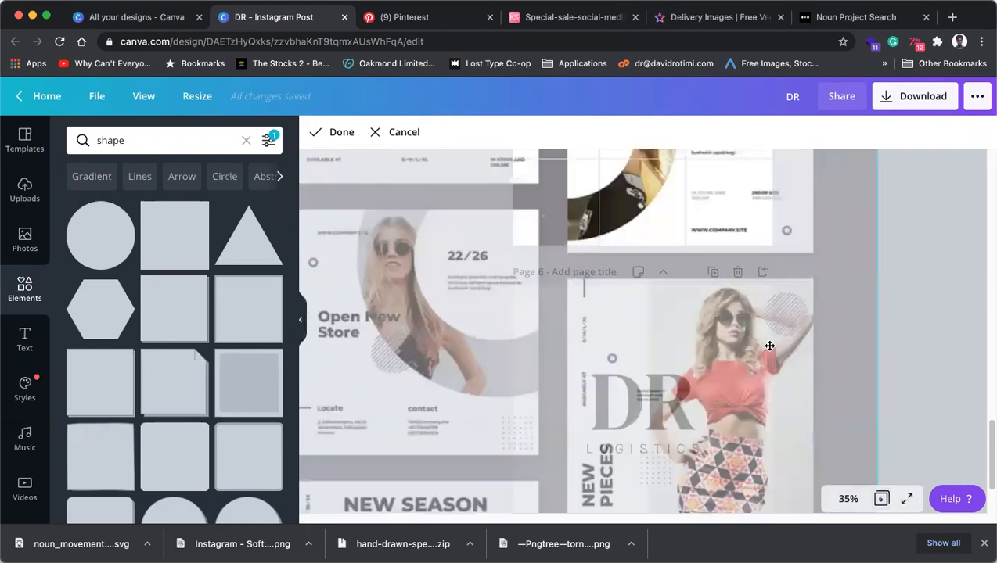
drag(678, 327, 629, 311)
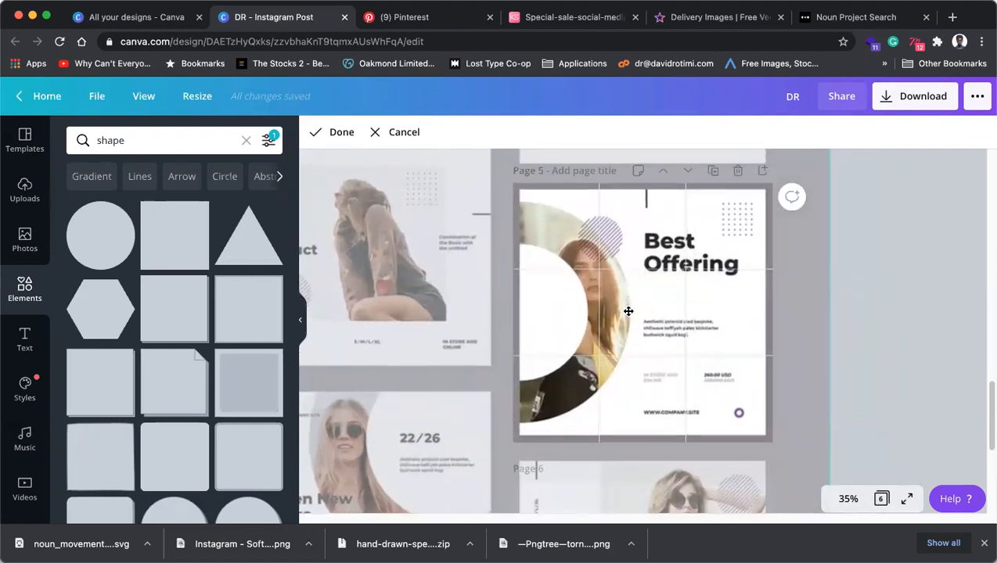
click(959, 276)
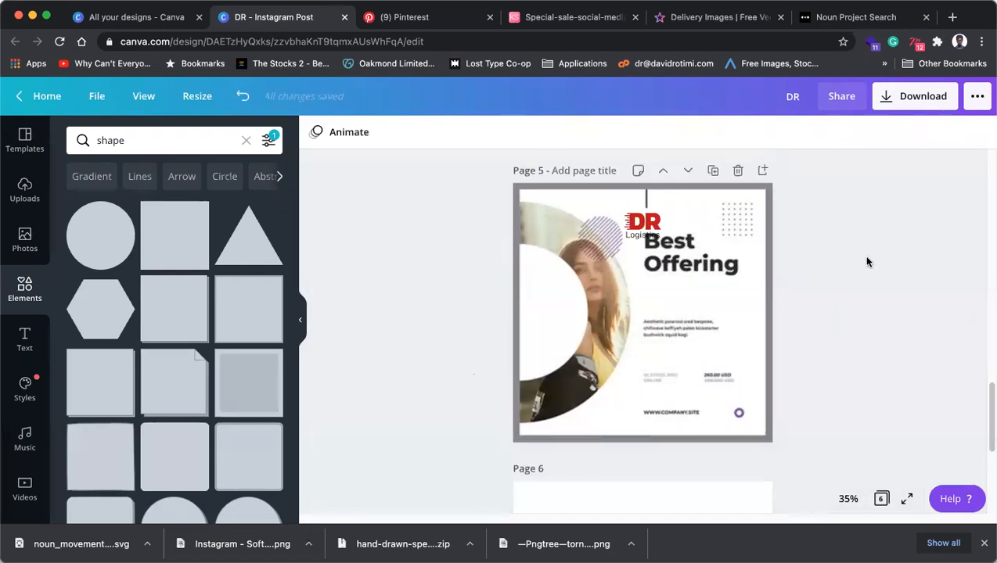
Drag the DR Logistics logo group into page 5's bottom-right corner over the Best Offering post.
click(645, 227)
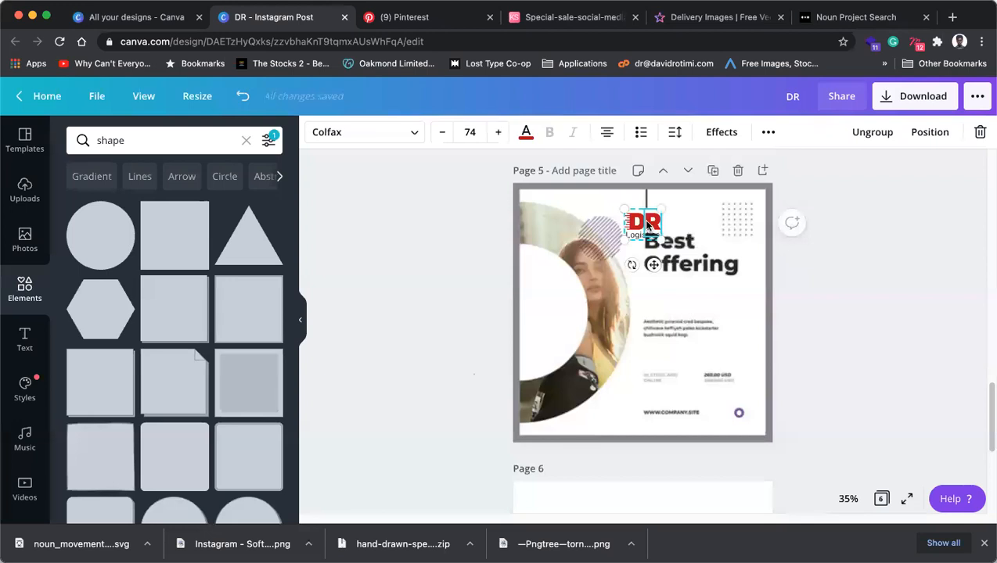
drag(649, 227, 738, 400)
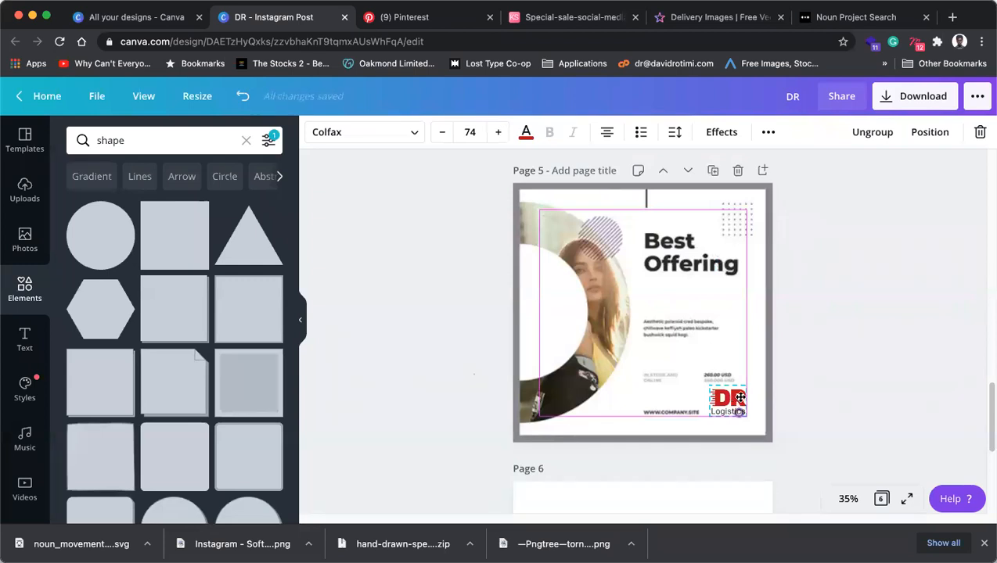
mouse_move(740, 398)
mouse_down()
mouse_move(890, 345)
mouse_move(733, 401)
mouse_up()
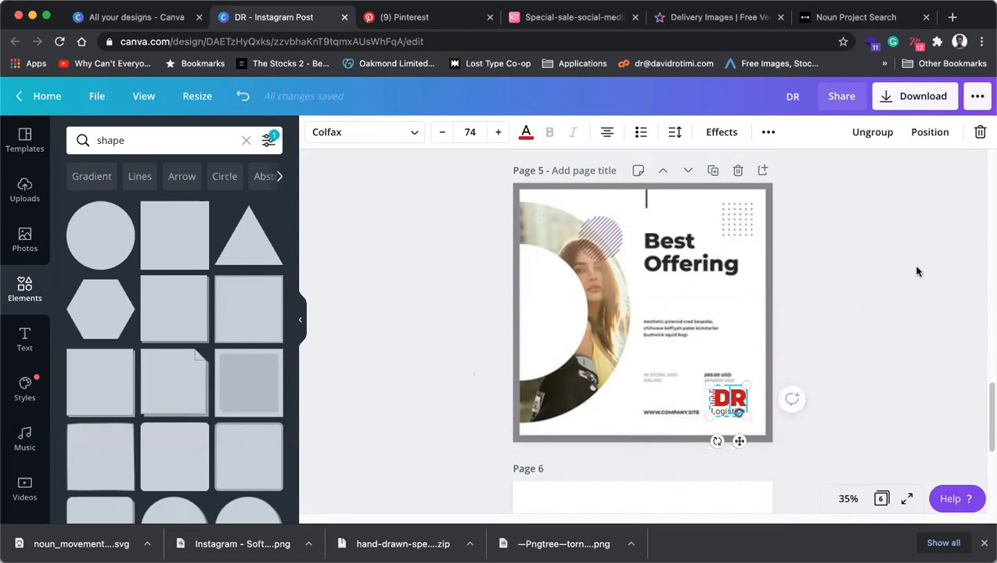
click(806, 207)
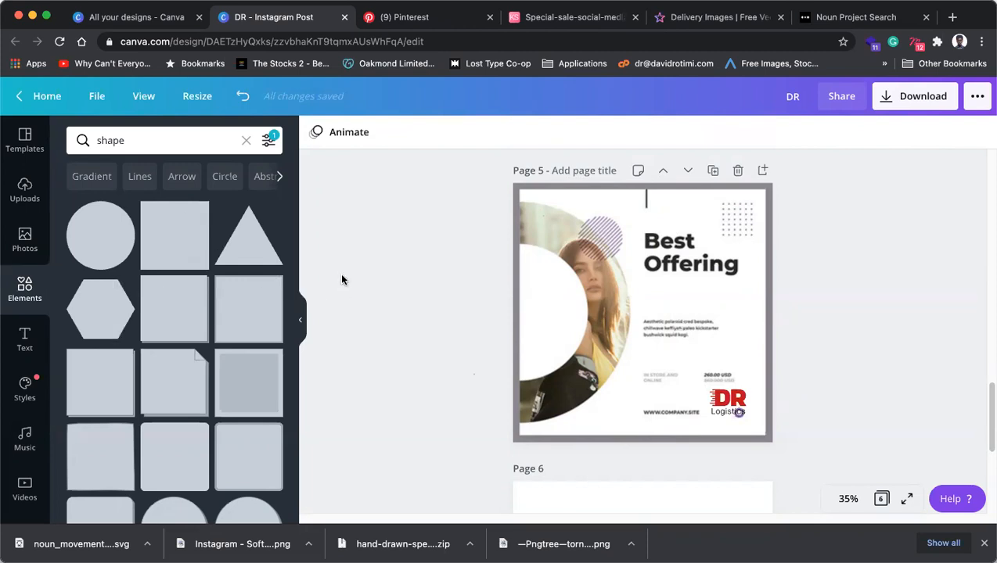
Add a heading text box and fade page 5's background image to about 25% opacity or lower.
click(34, 334)
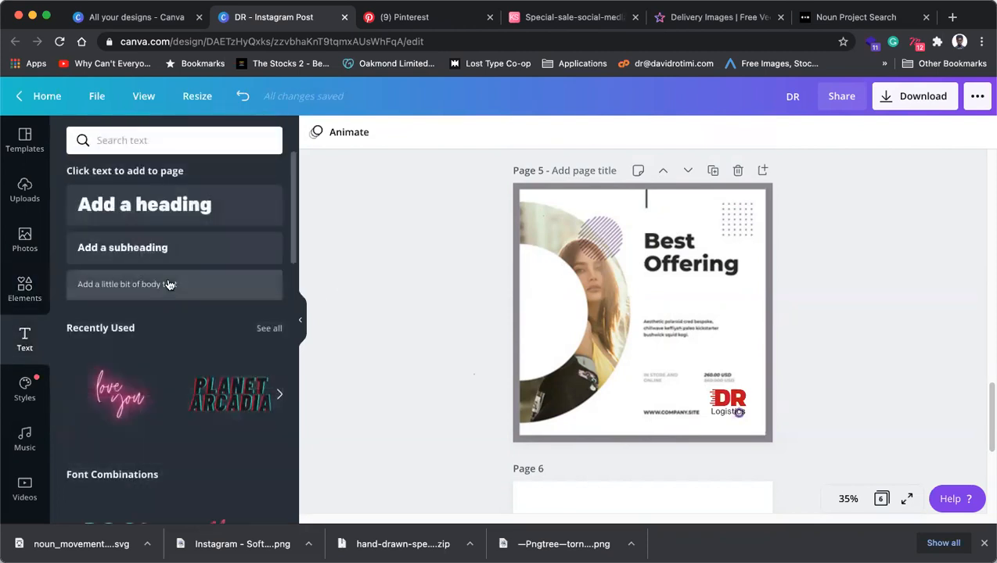
click(138, 205)
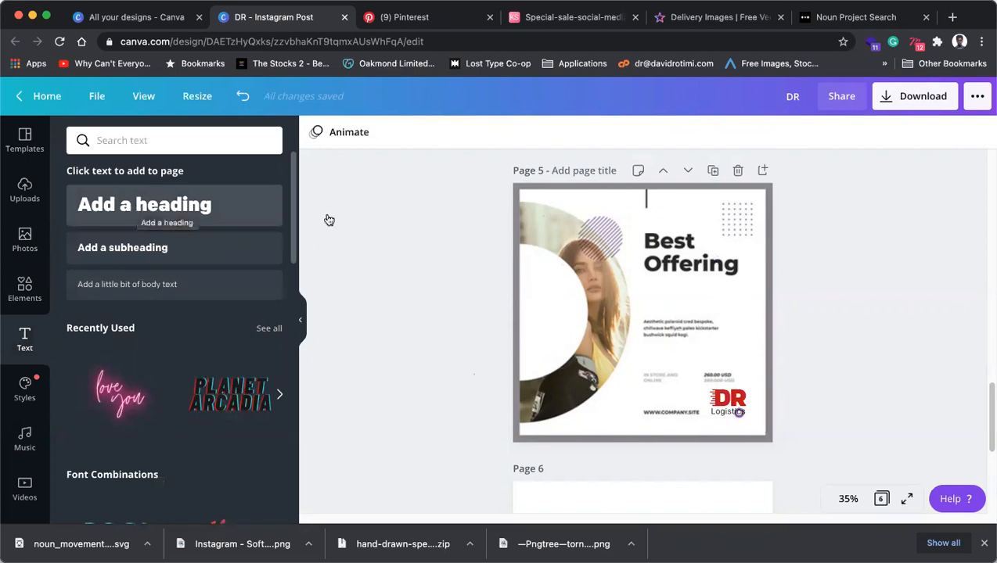
click(703, 227)
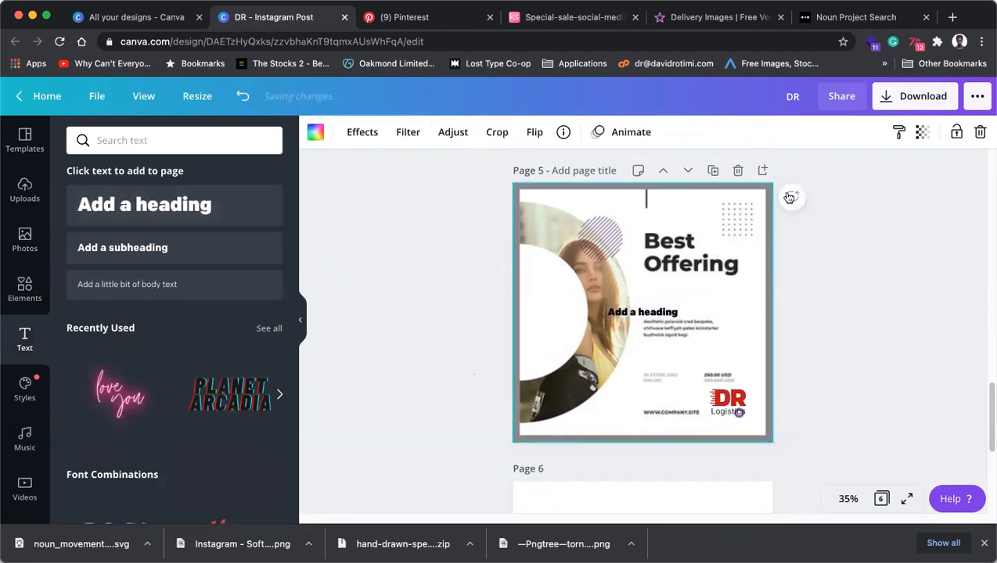
click(922, 132)
drag(871, 175, 811, 174)
click(875, 273)
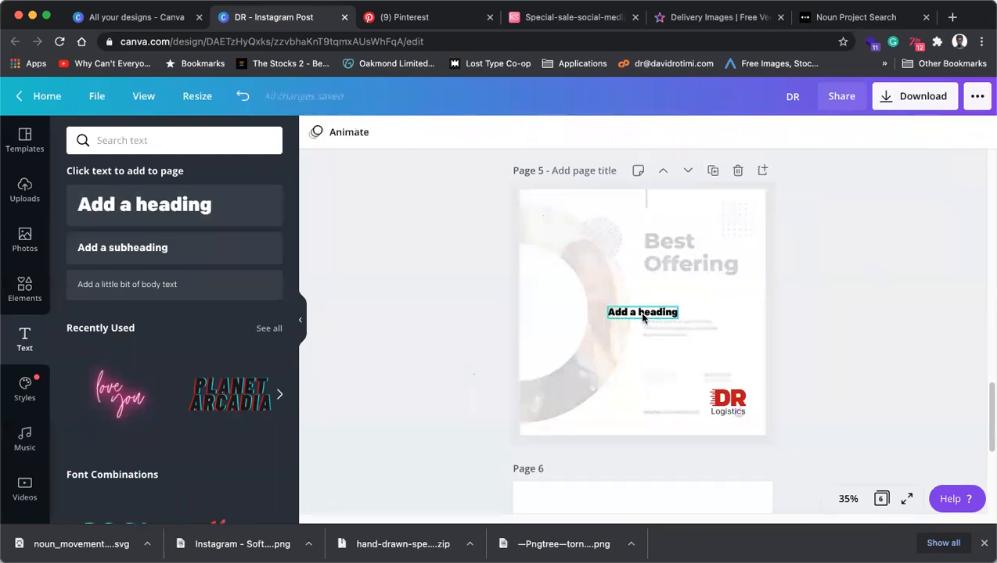
Change the heading to 'If you want it fast call DR', left-aligned on three lines, upper area.
drag(627, 311, 659, 247)
double_click(669, 248)
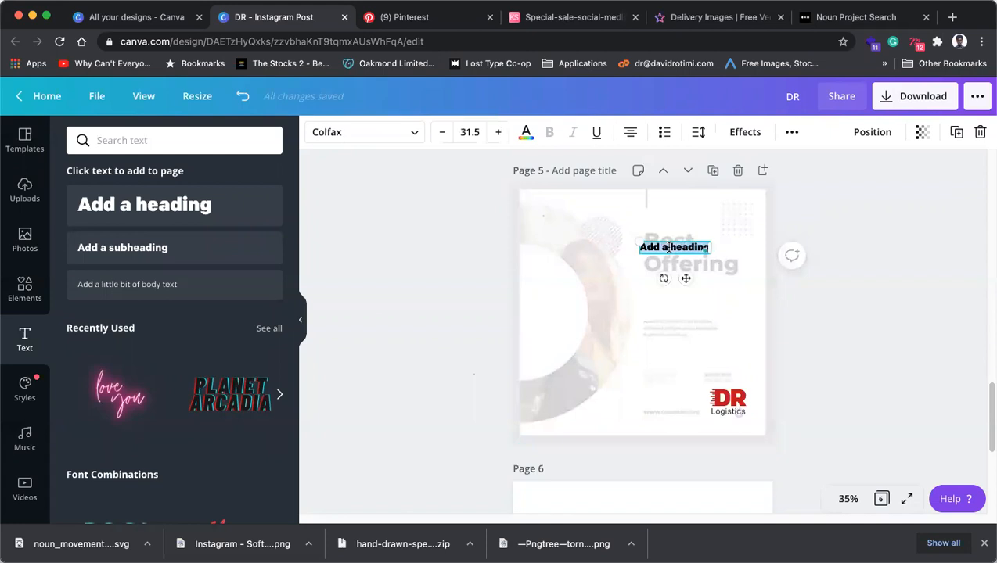
text(If you wan)
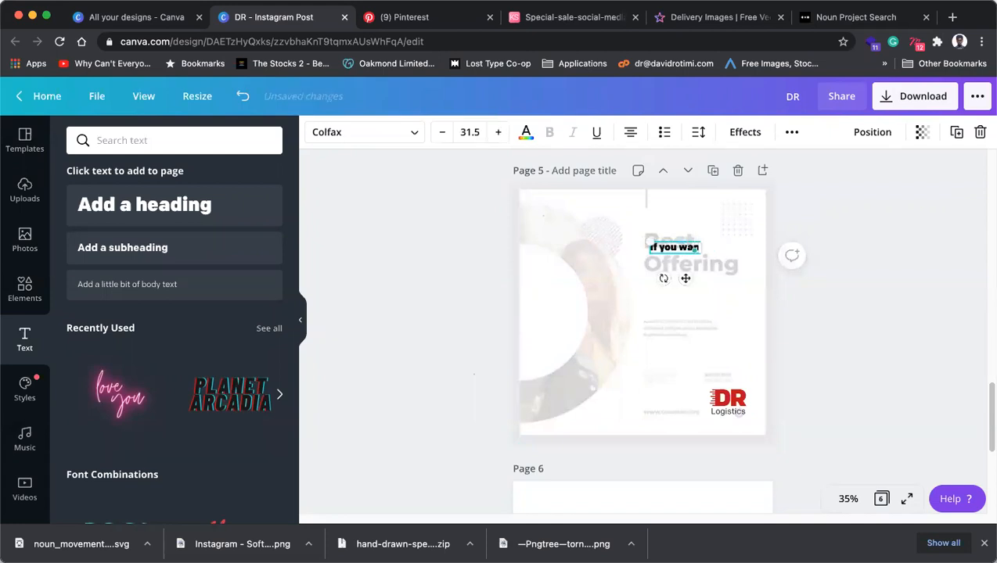
text(t it fast)
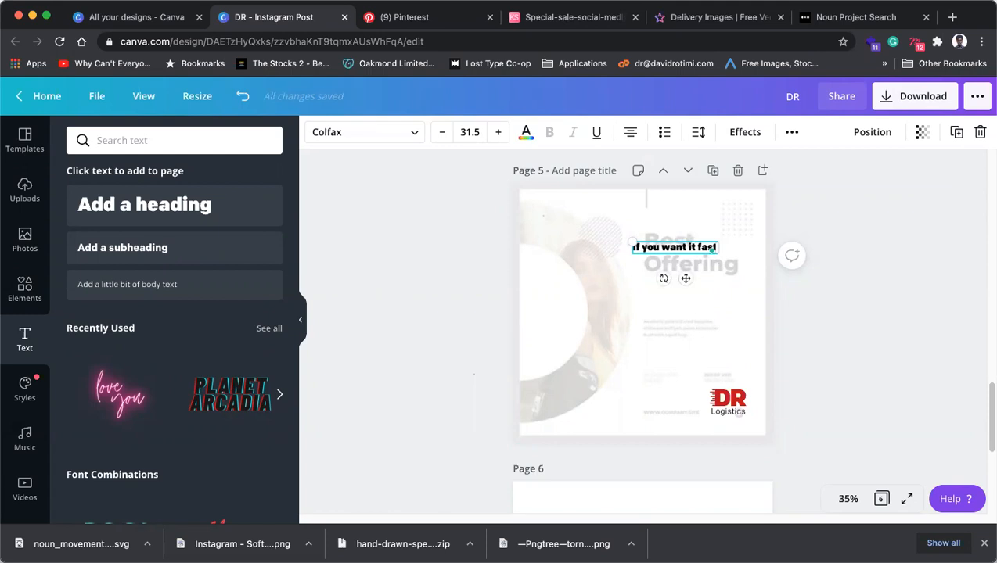
text( c)
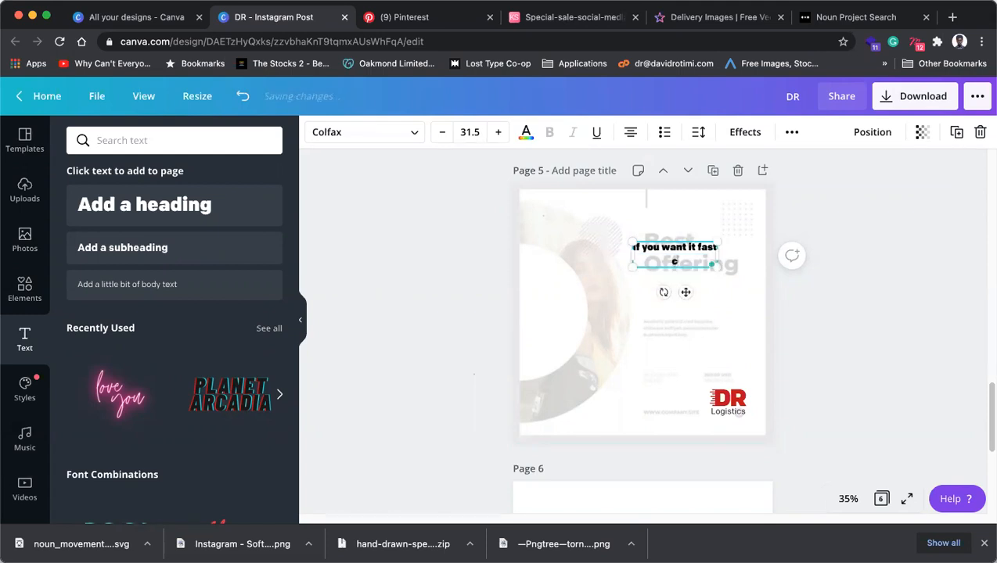
text(all DR)
drag(716, 257, 702, 258)
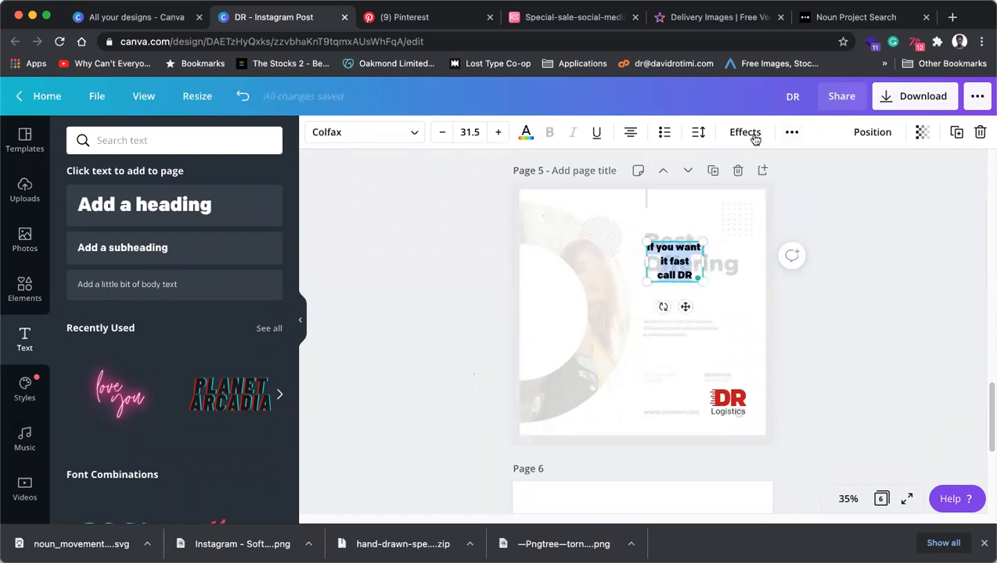
click(633, 137)
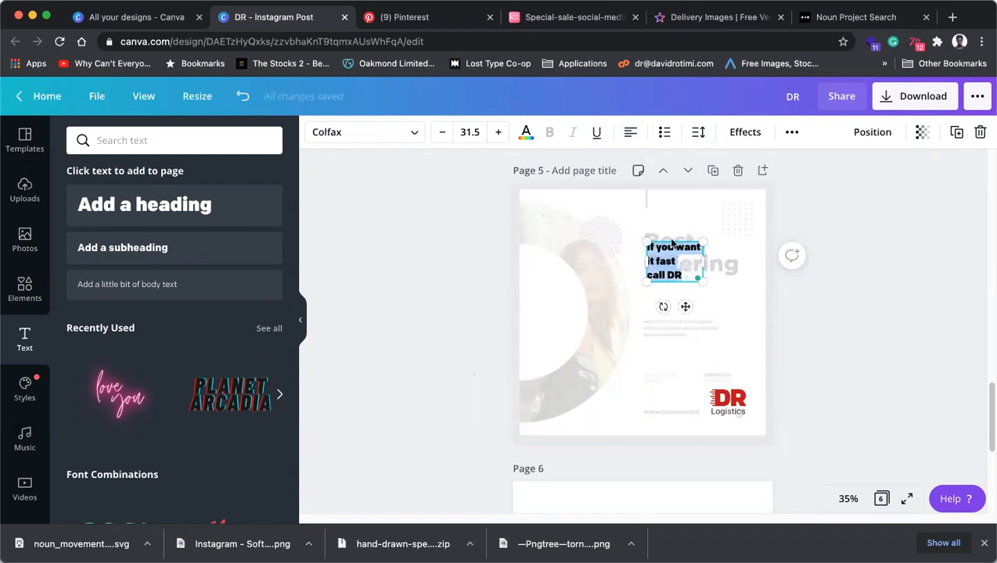
click(887, 285)
drag(679, 277, 679, 269)
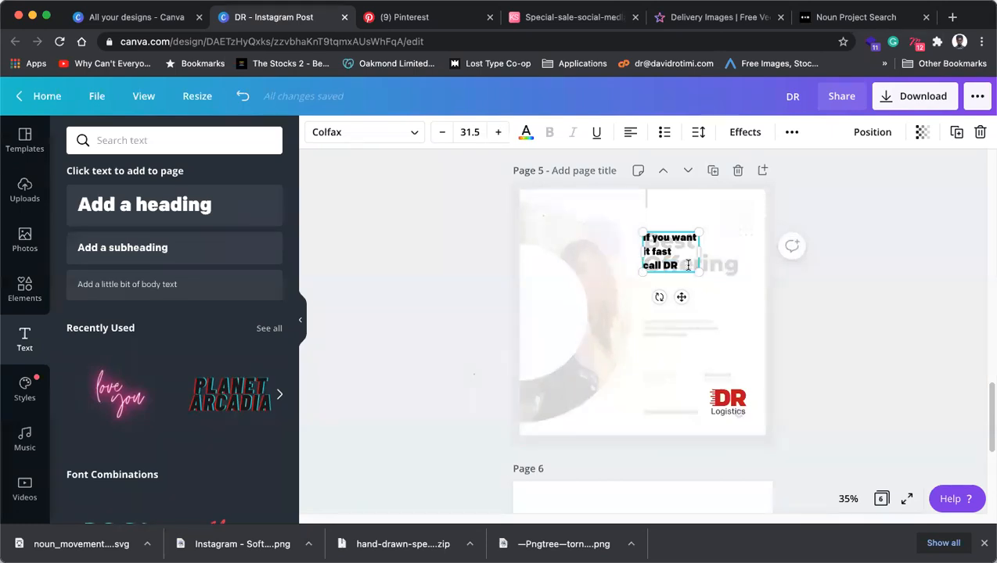
Enlarge the slogan to 50.4, join 'call DR' onto line two, then shrink it to 47.7.
drag(699, 271, 731, 295)
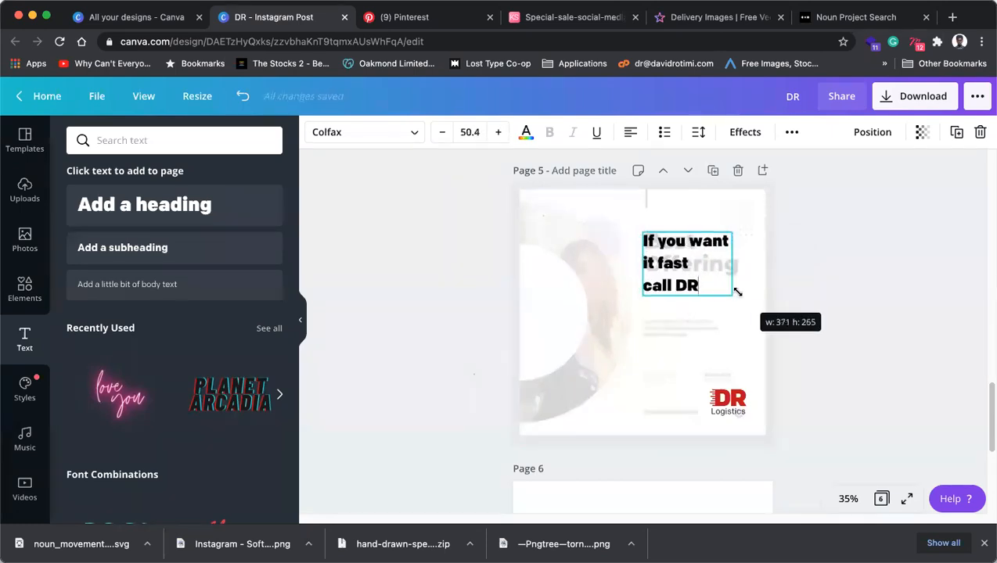
click(644, 285)
key(BackSpace)
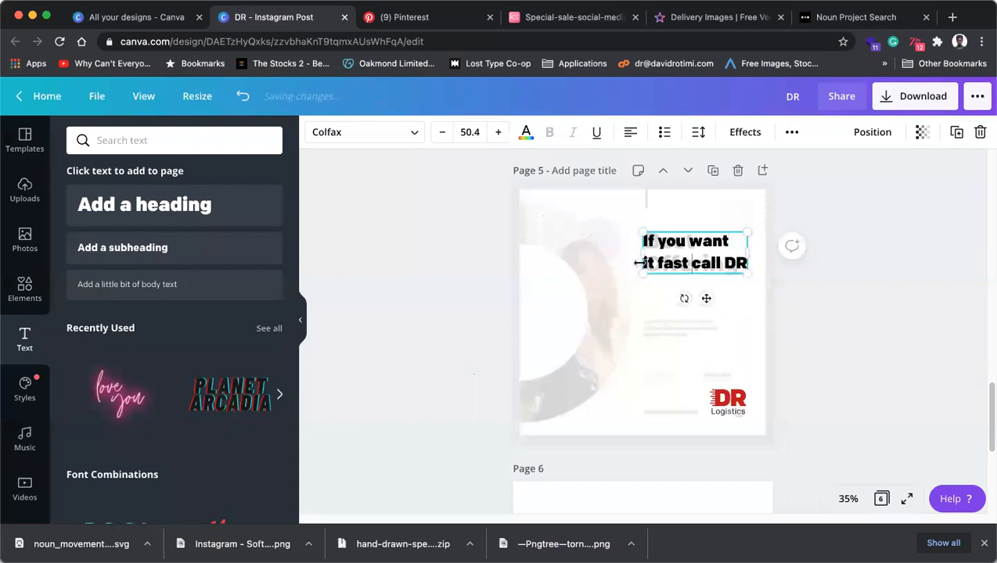
click(852, 267)
click(706, 264)
drag(705, 264, 711, 266)
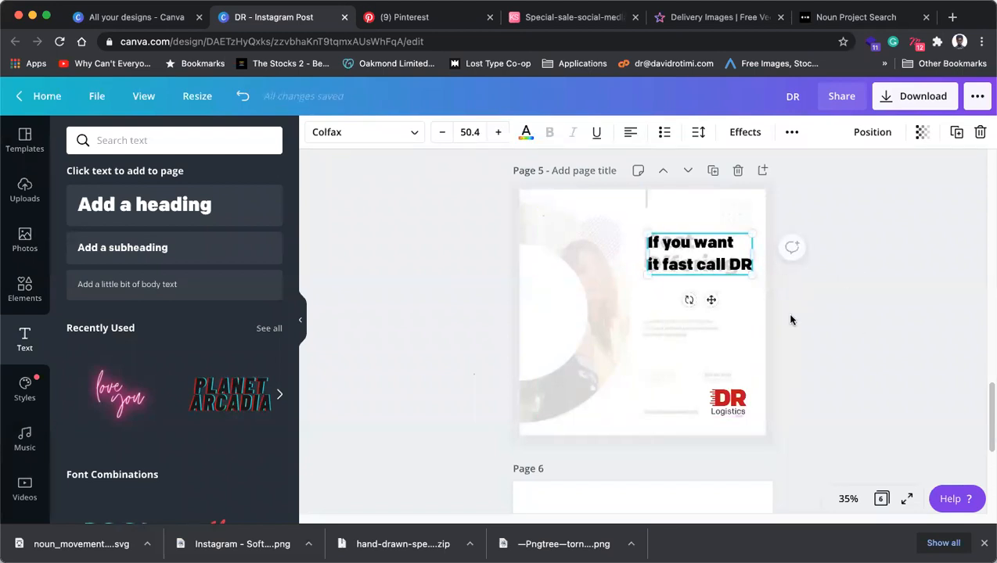
drag(749, 276, 743, 273)
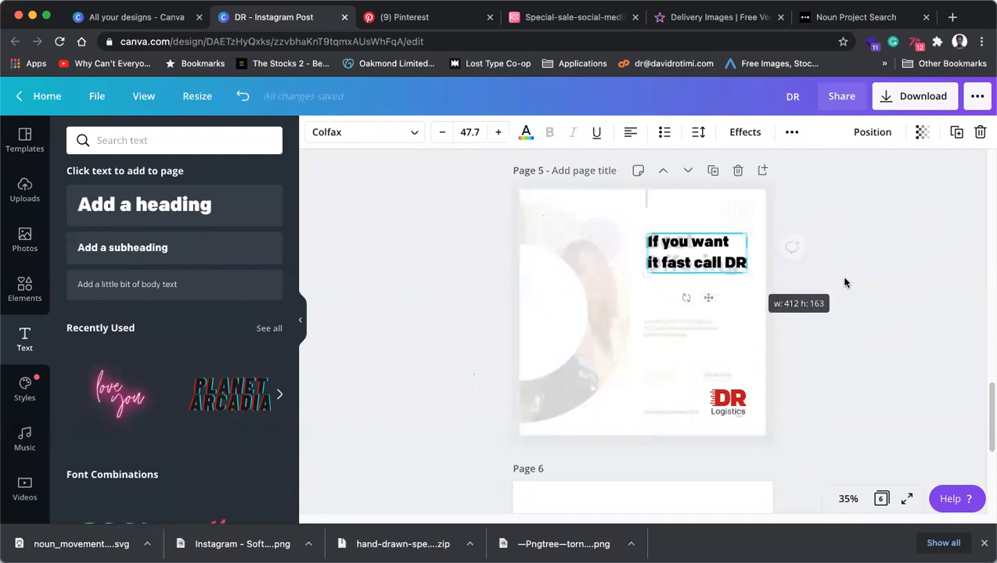
click(845, 283)
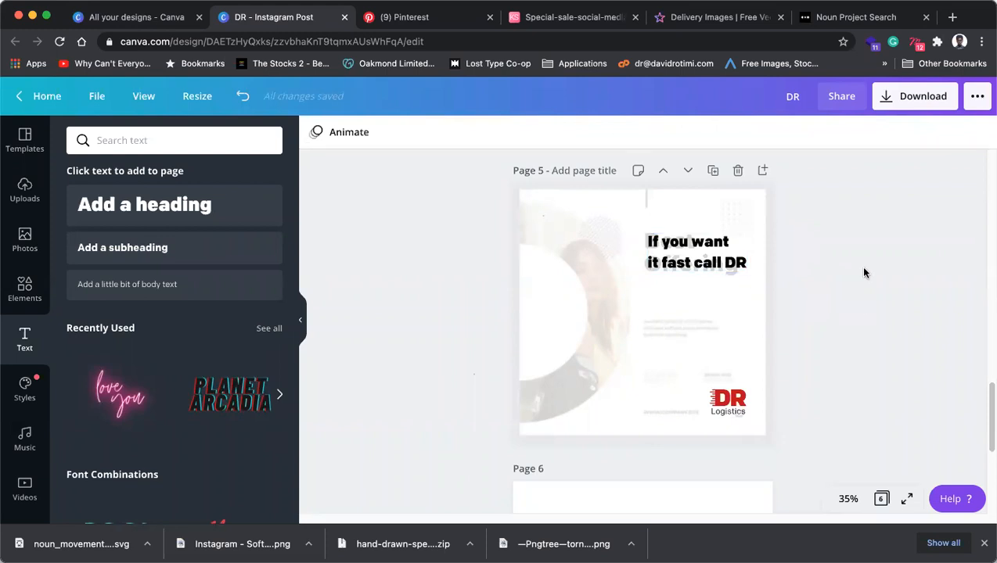
Search Elements for frames and add a circle photo frame to page 5.
click(24, 291)
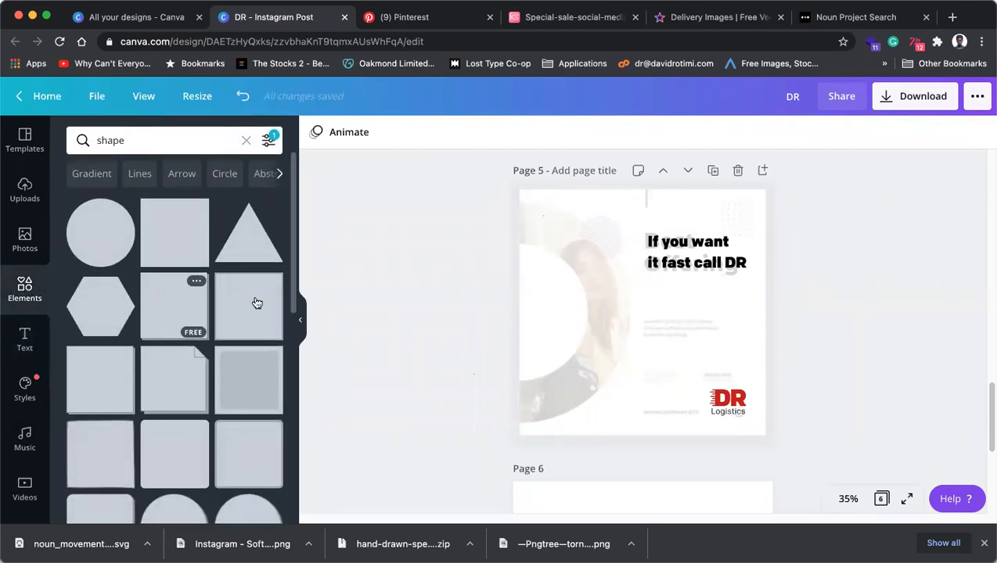
click(244, 140)
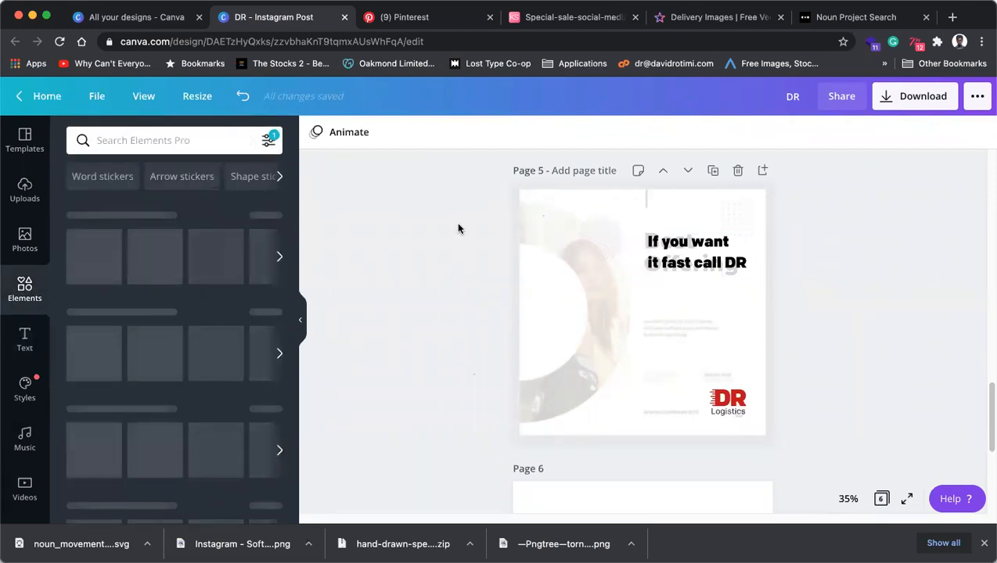
text(frame)
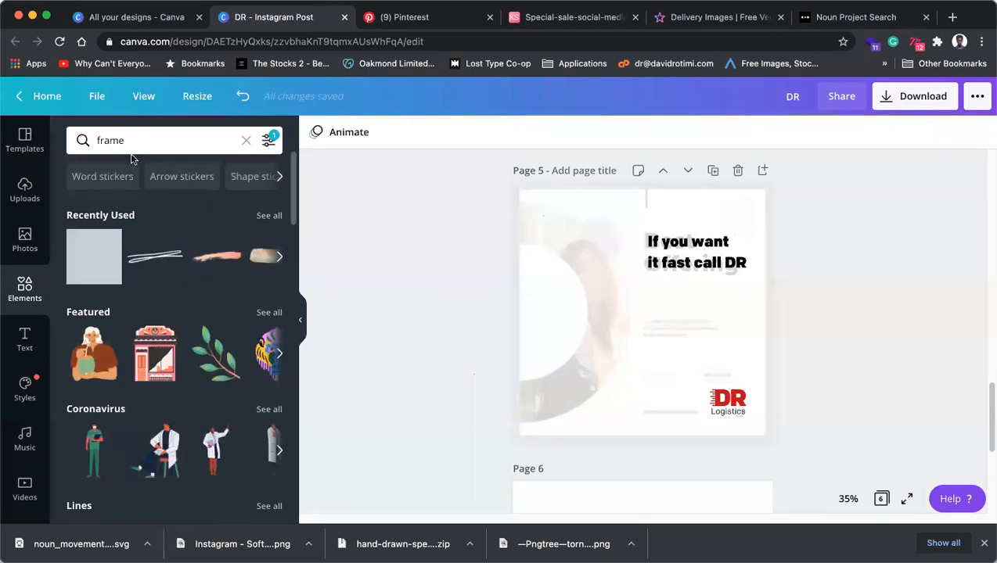
key(Return)
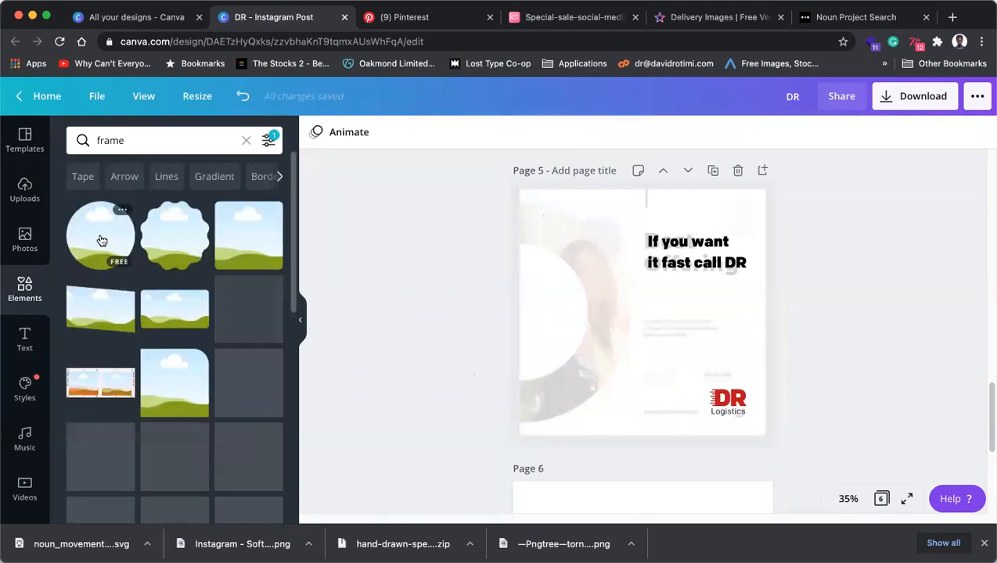
click(100, 237)
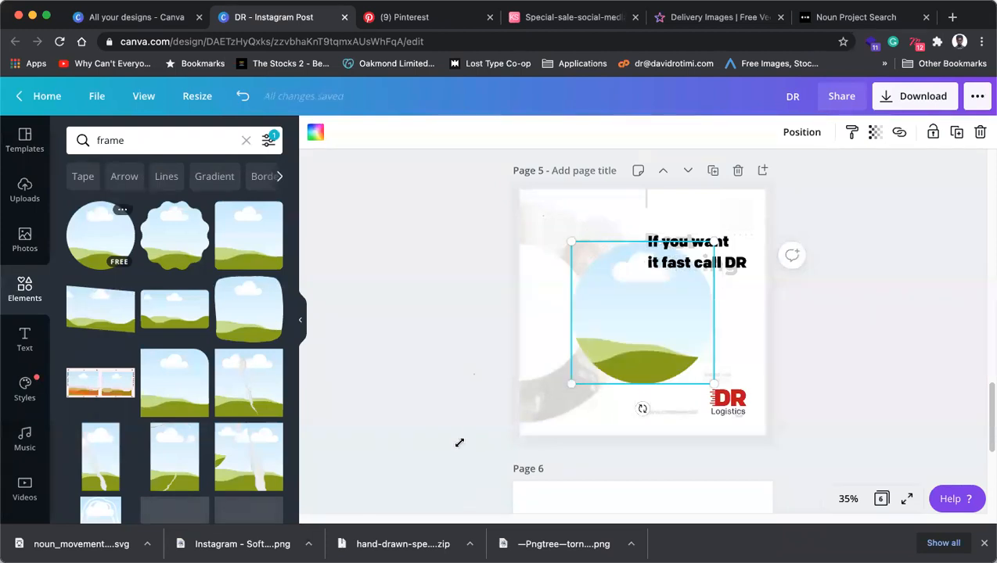
Size the circle frame to 941 × 941 and position it running off page 5's left edge.
drag(460, 443, 494, 416)
mouse_move(559, 305)
mouse_down()
mouse_move(534, 287)
mouse_move(543, 314)
mouse_up()
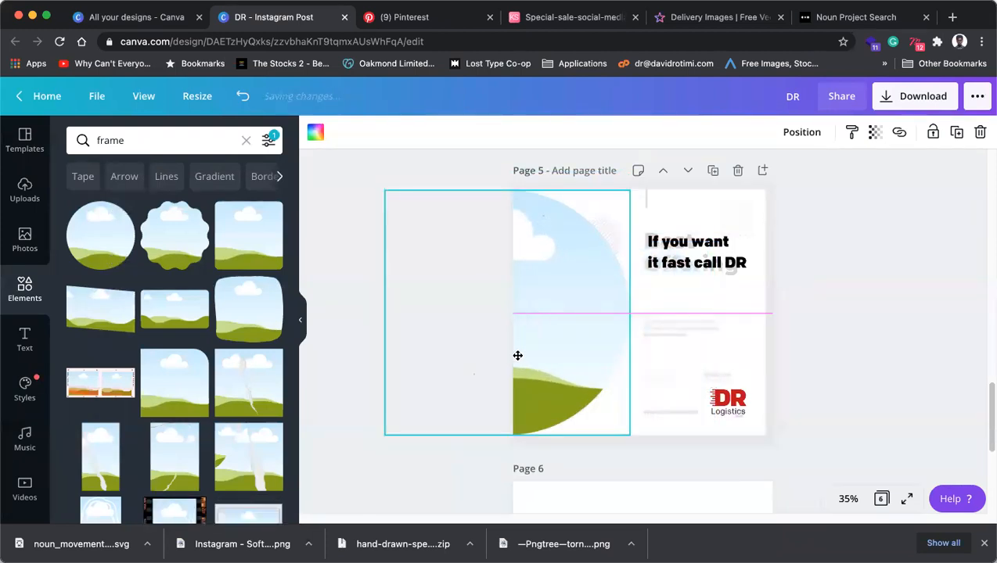
drag(387, 435, 394, 427)
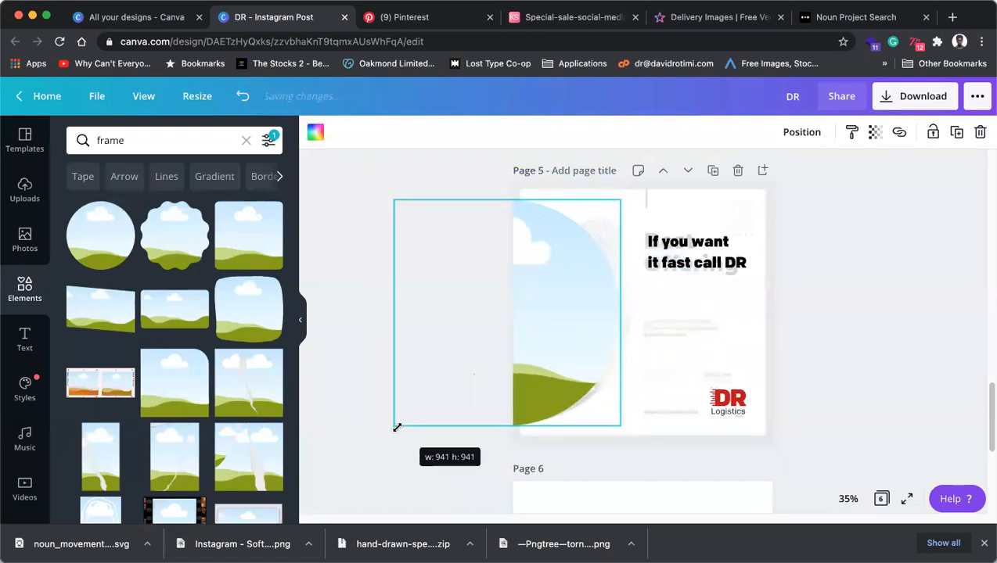
drag(576, 358, 580, 360)
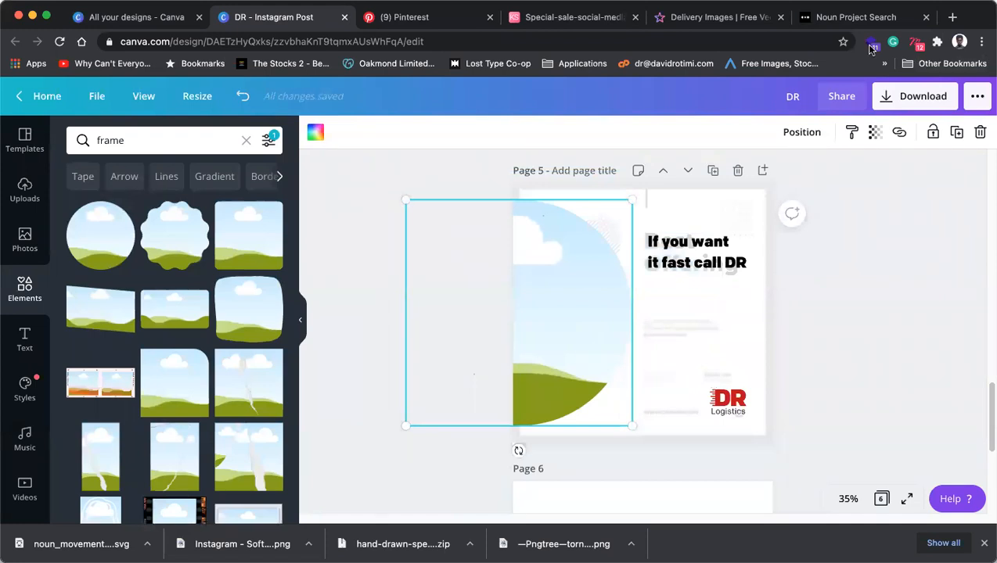
click(716, 17)
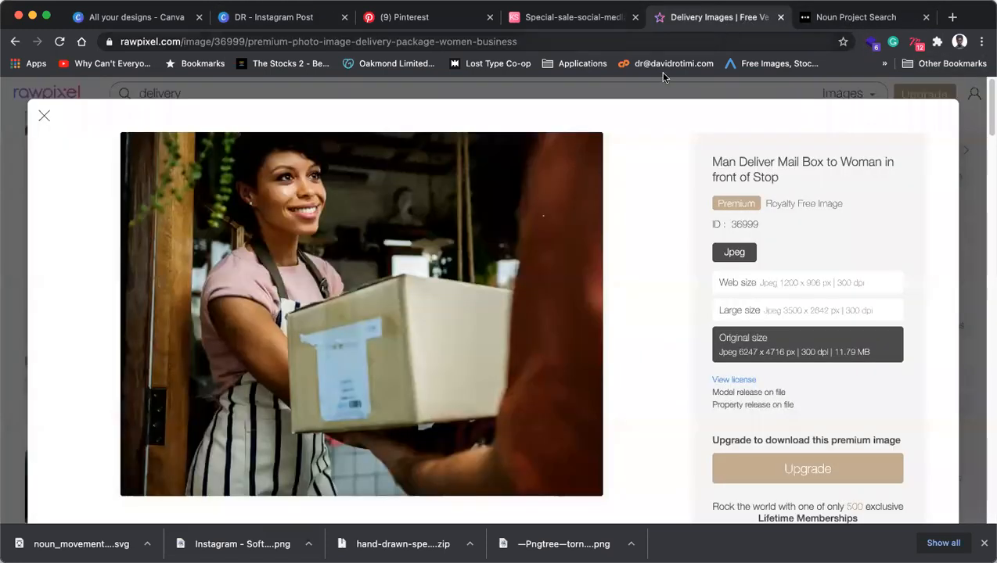
Close the rawpixel photo preview and scroll through the 'delivery' search results.
click(478, 120)
scroll(385, 161, up, 15)
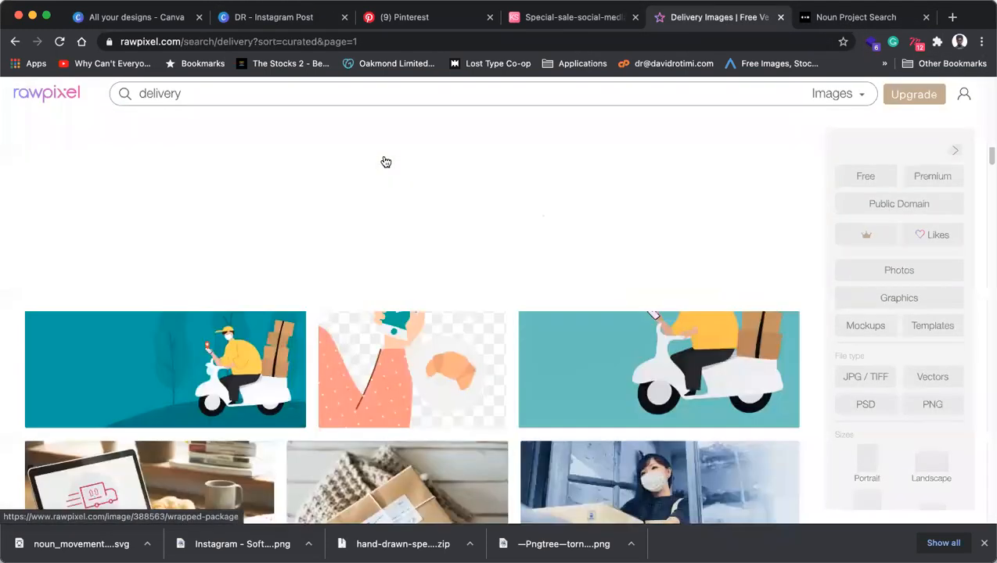
scroll(384, 160, up, 5)
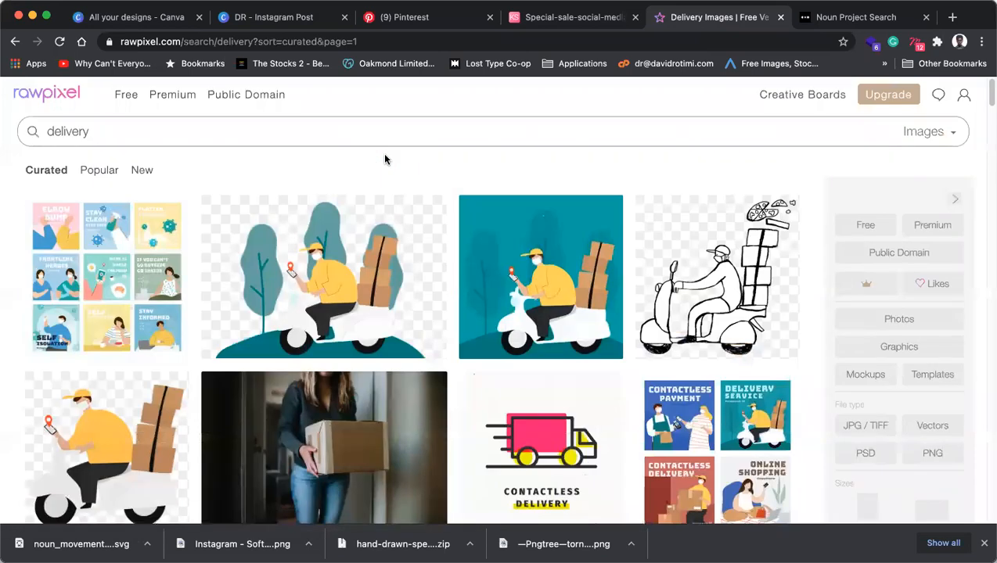
scroll(387, 166, down, 5)
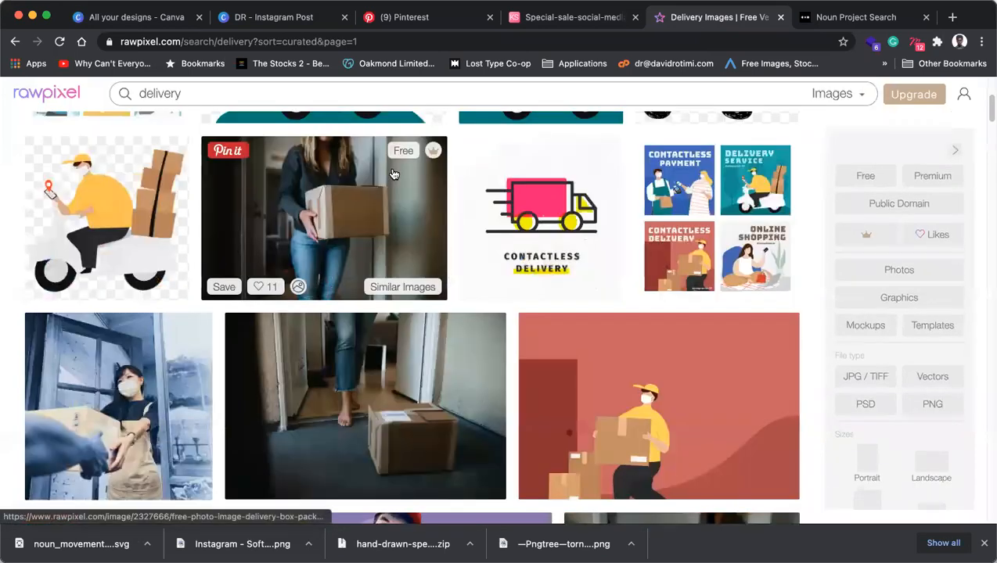
scroll(394, 173, down, 5)
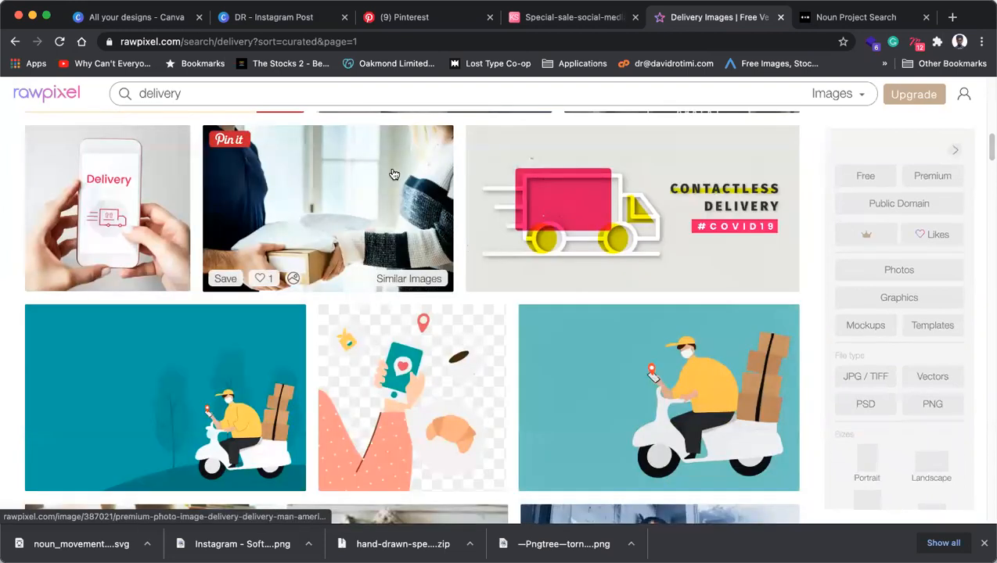
Replace the Noun Project page with the Unsplash homepage.
click(851, 17)
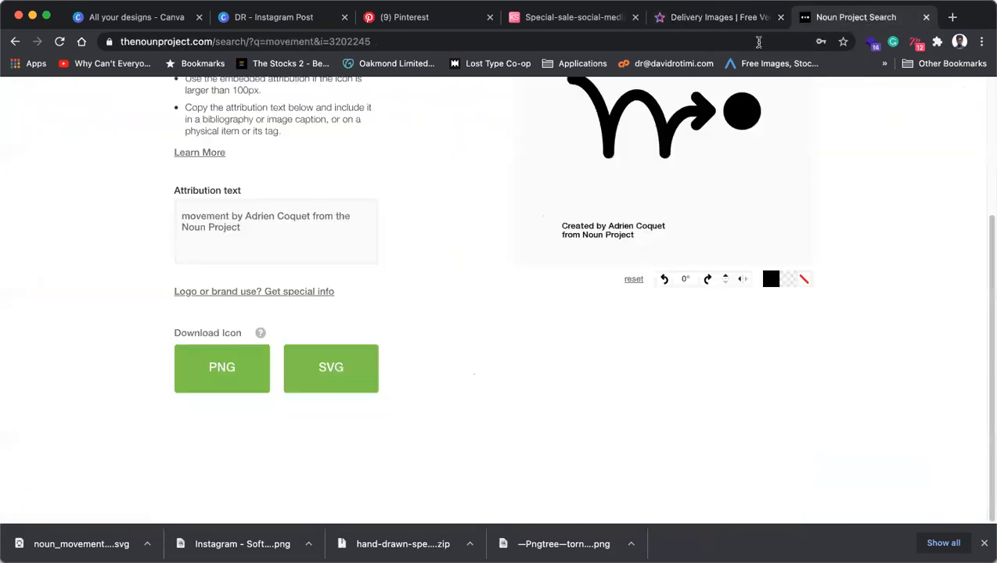
click(697, 45)
text(us)
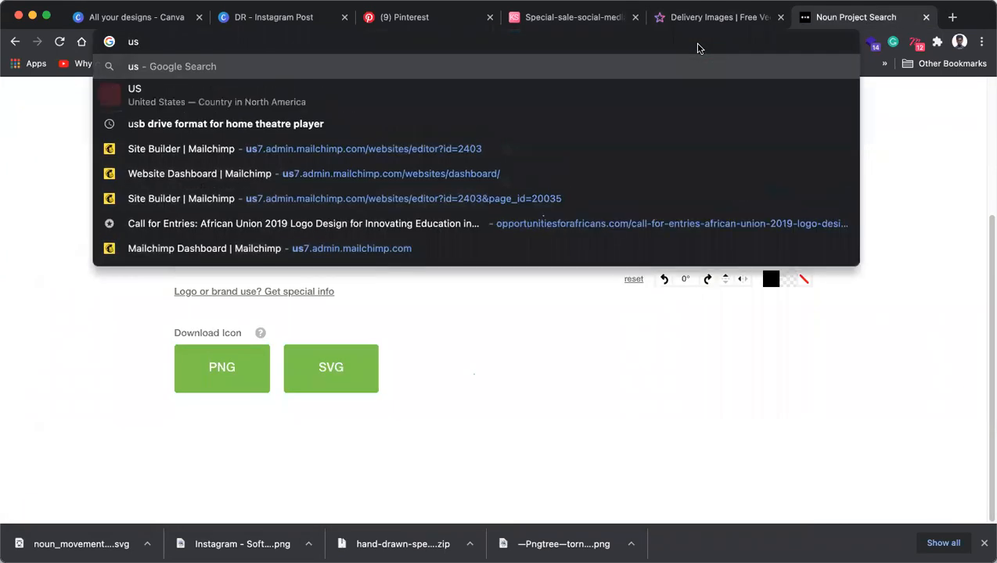
key(BackSpace)
text(n)
key(Return)
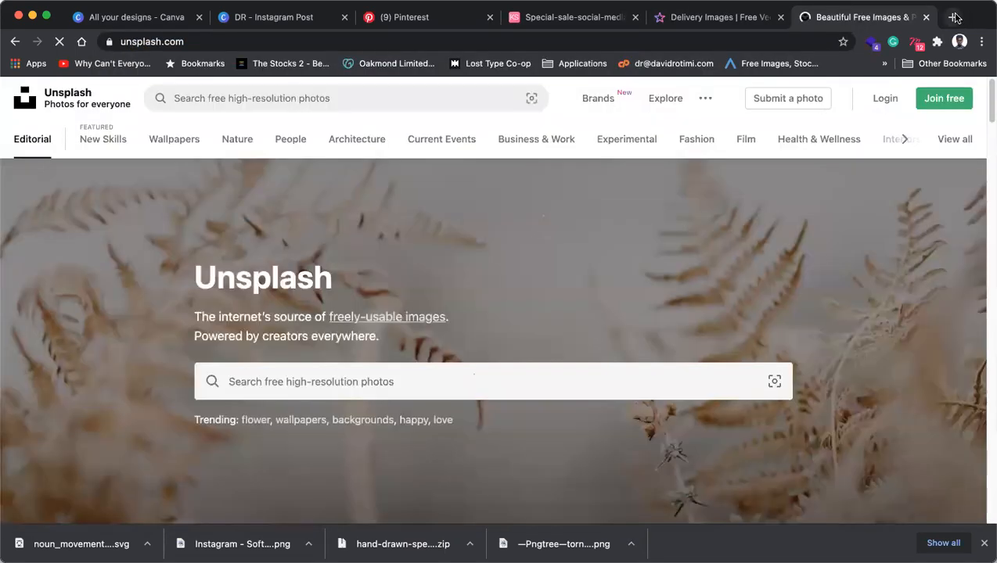
Search Google for 'visualhunt' in a new tab, then return to Unsplash's search box.
click(952, 16)
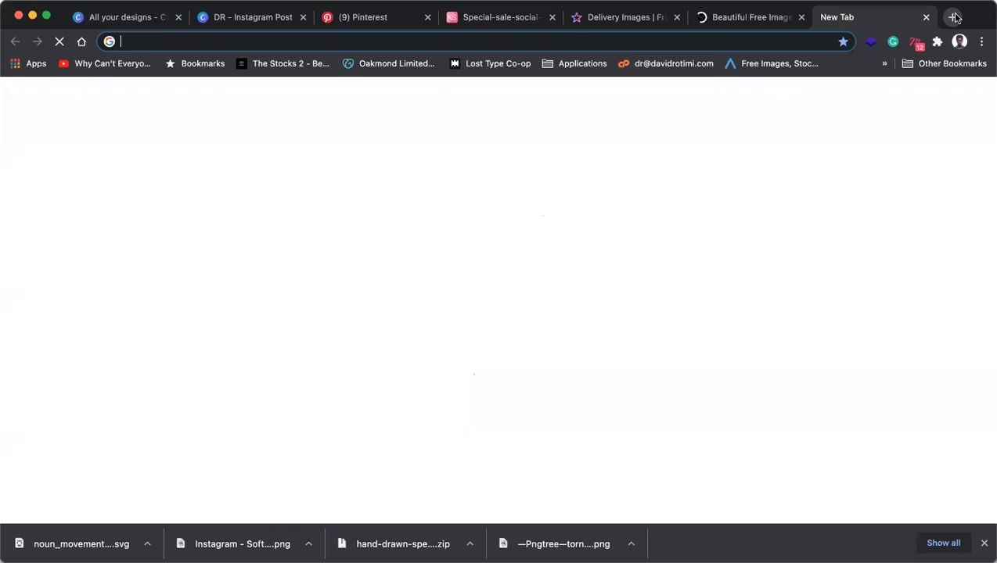
text(bisu)
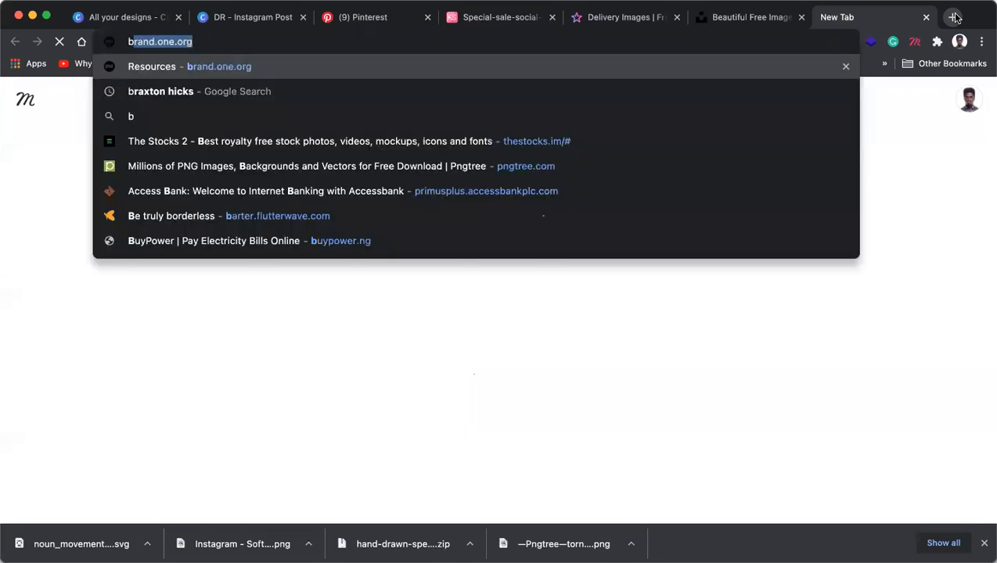
key(BackSpace)
key(BackSpace)
key(BackSpace)
key(BackSpace)
text(visualhunt)
key(Return)
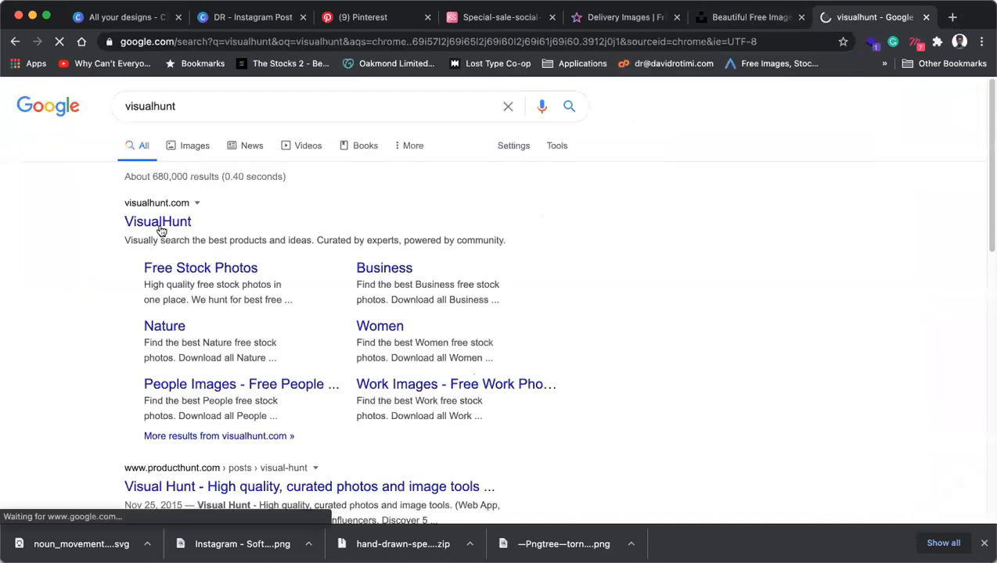
click(747, 18)
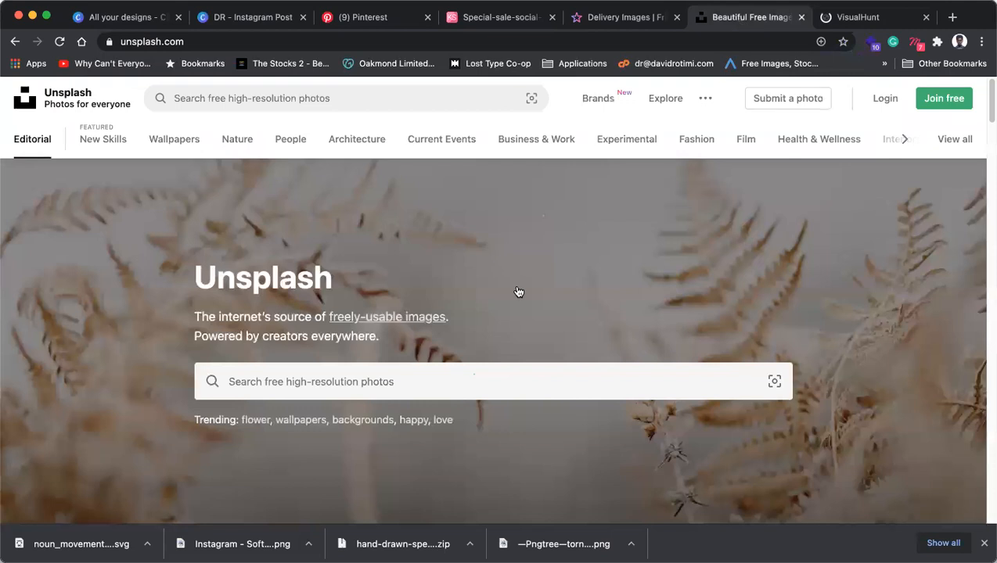
click(422, 381)
Search Unsplash for 'delivery' and browse the photo results.
text(delivery)
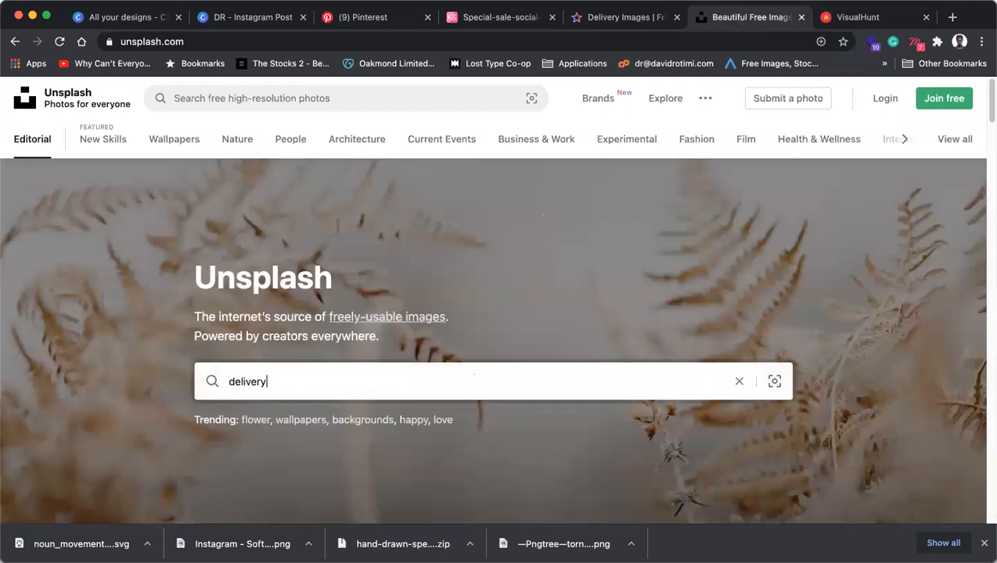
key(Return)
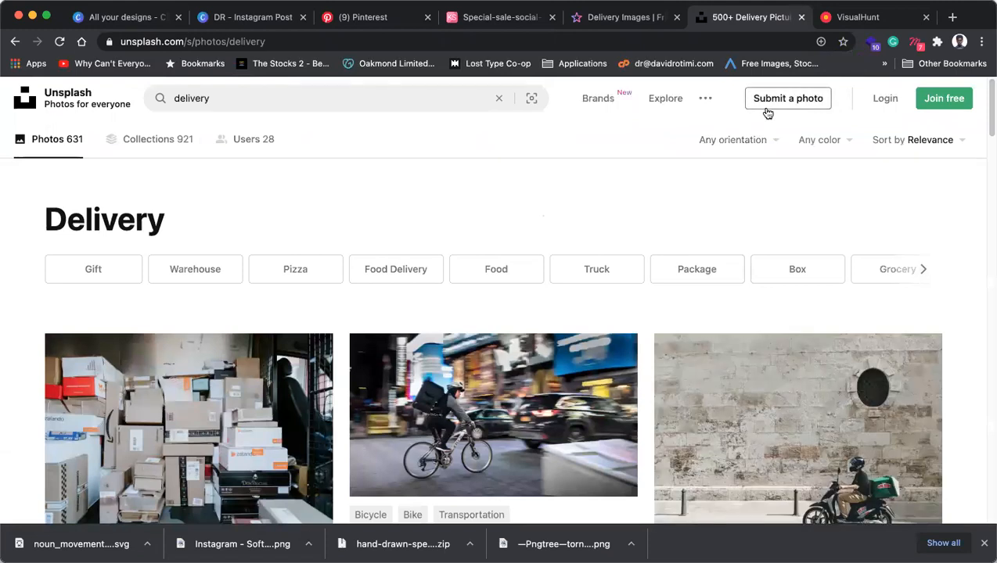
scroll(834, 166, down, 5)
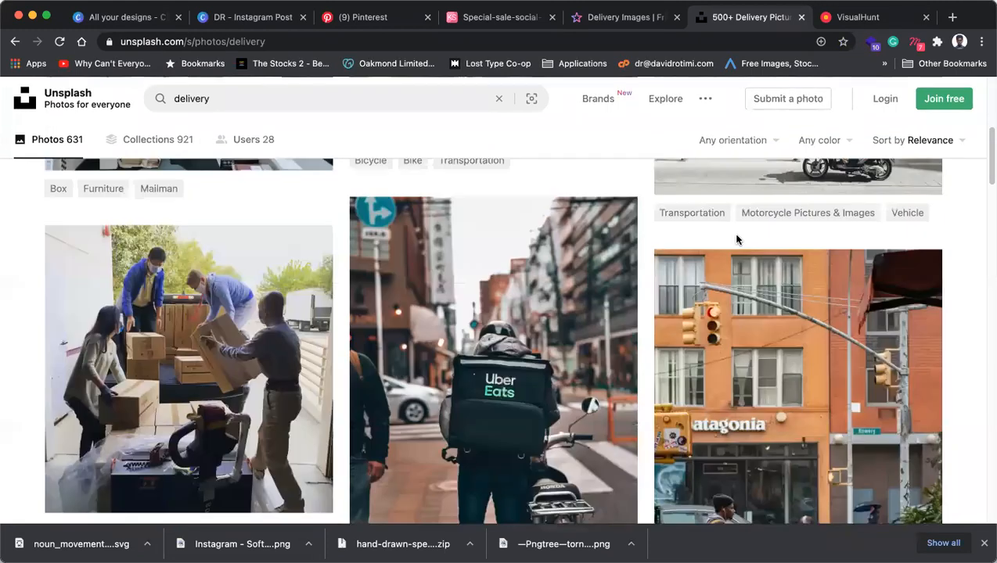
scroll(734, 235, down, 3)
scroll(734, 235, up, 1)
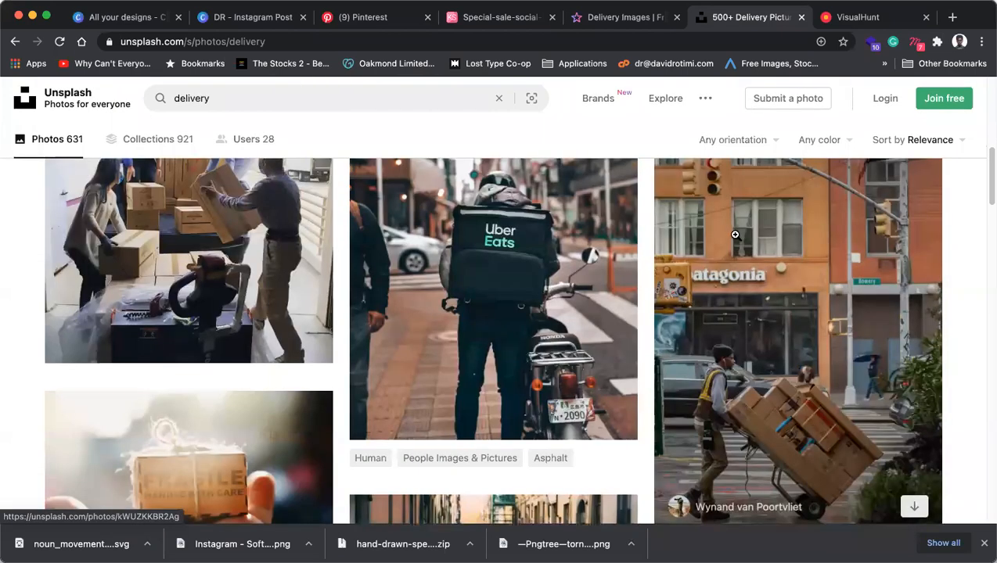
scroll(734, 236, down, 5)
scroll(545, 243, up, 6)
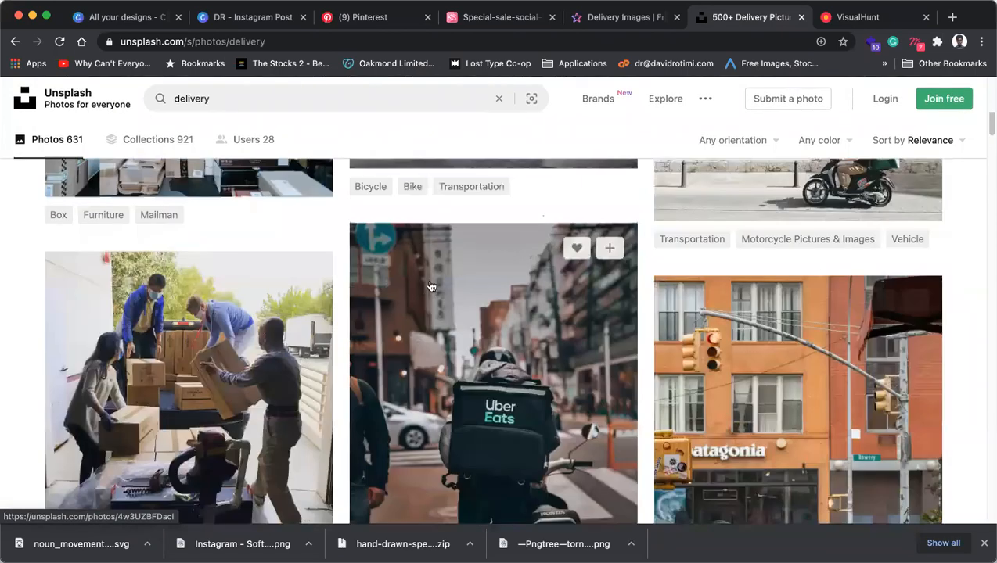
scroll(508, 332, up, 2)
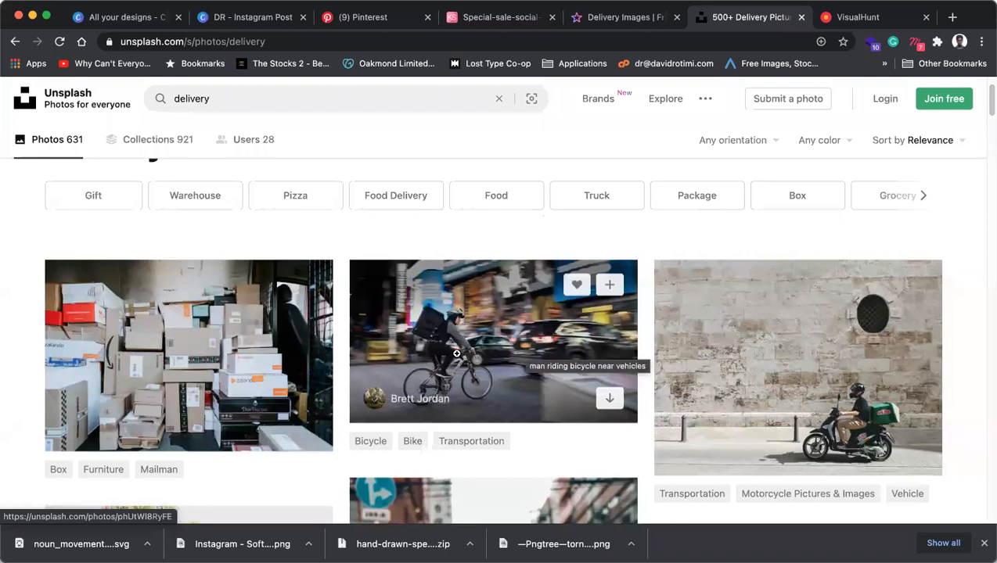
scroll(466, 345, down, 9)
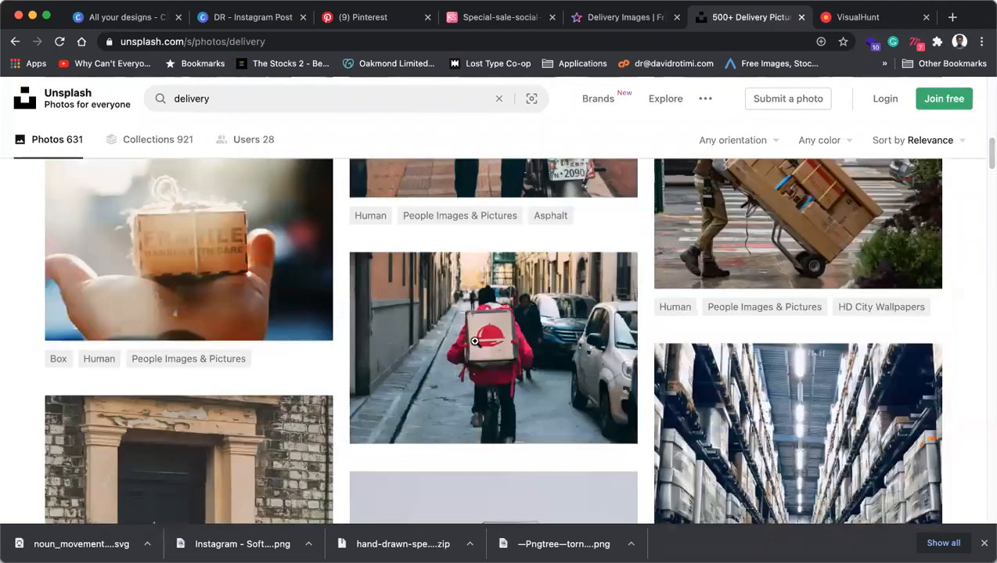
scroll(473, 340, down, 5)
scroll(473, 341, down, 3)
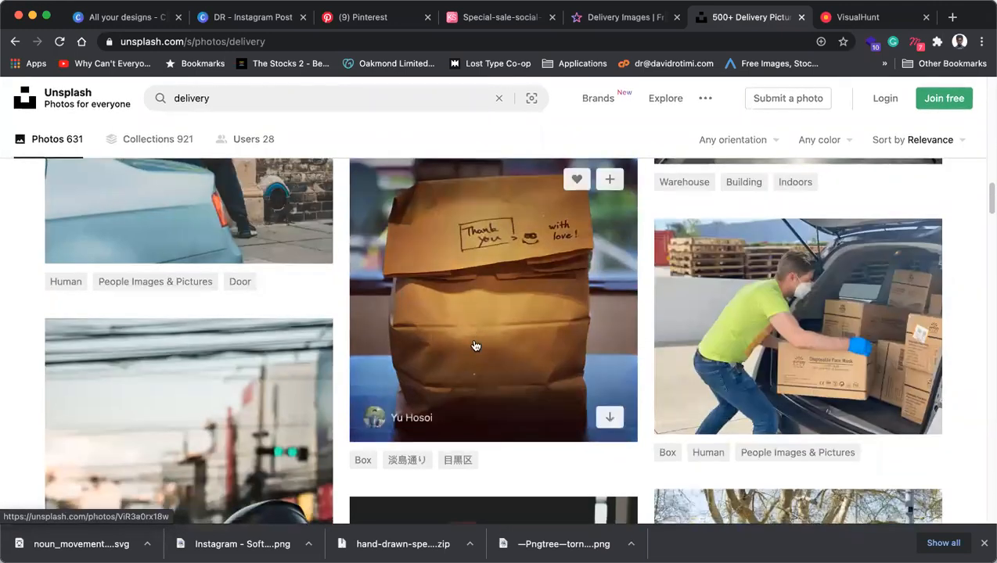
scroll(475, 344, down, 4)
scroll(475, 341, down, 2)
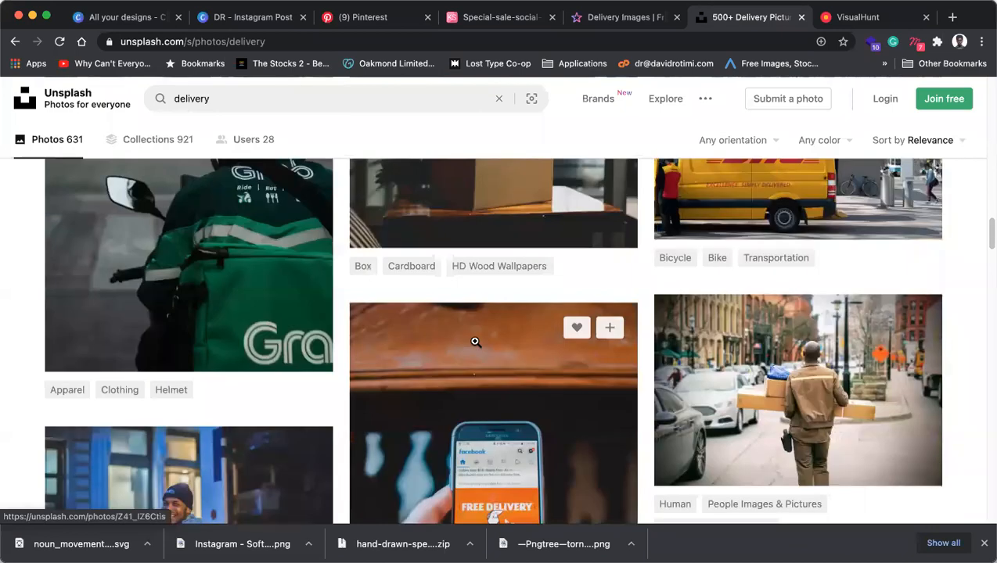
scroll(475, 342, down, 6)
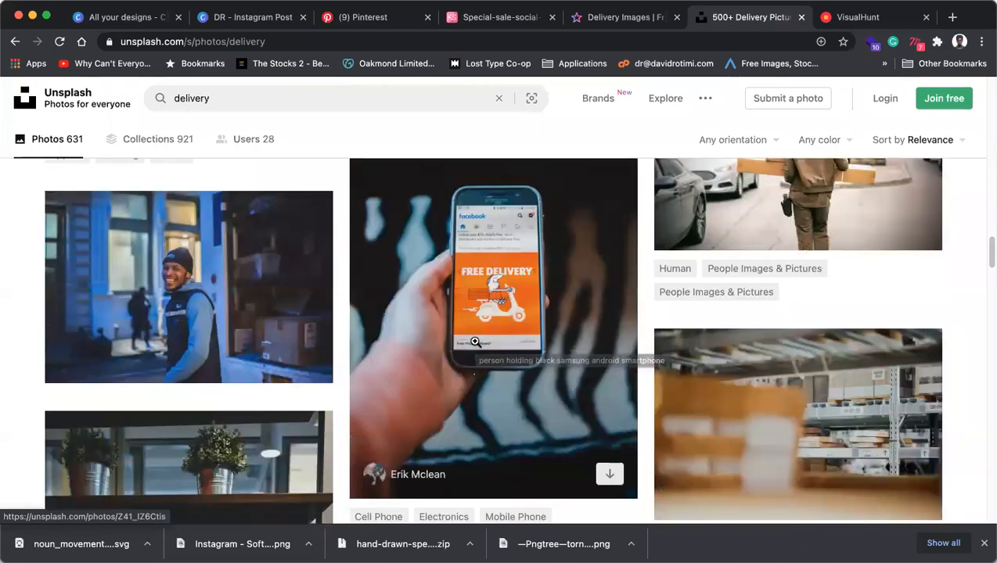
scroll(475, 342, down, 10)
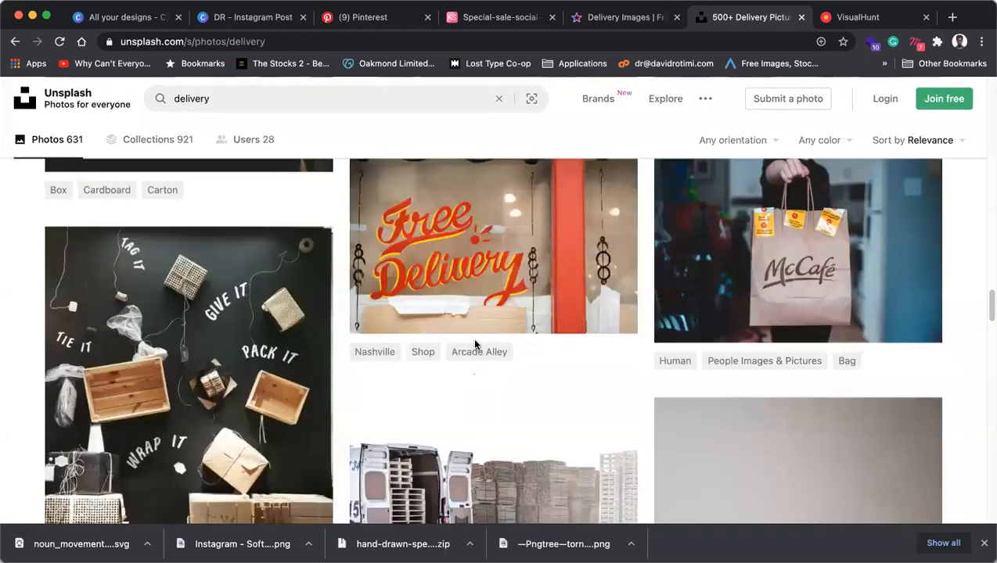
scroll(475, 342, up, 4)
scroll(474, 341, up, 12)
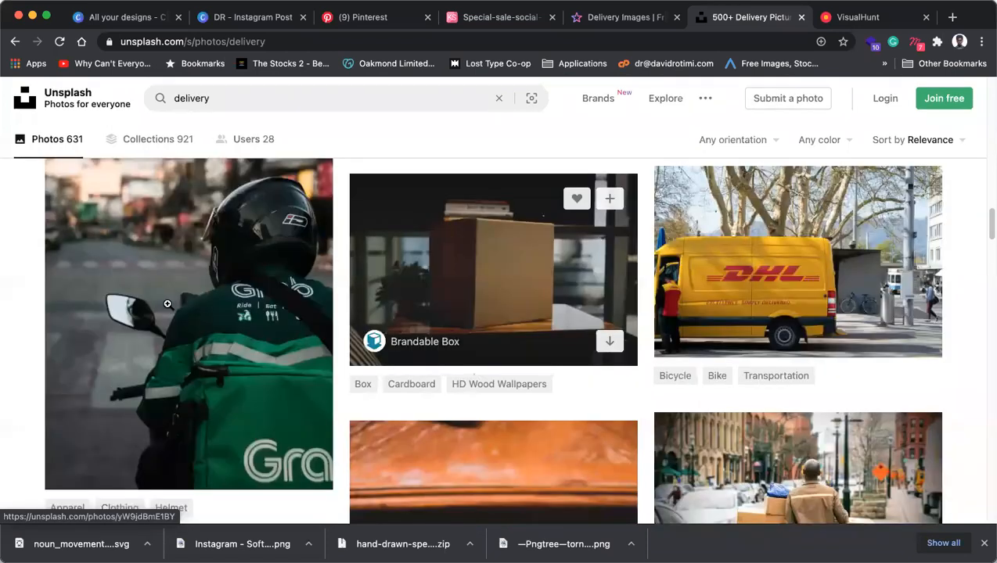
Copy the GRAB courier photo (green jacket, black helmet) to the clipboard.
click(229, 281)
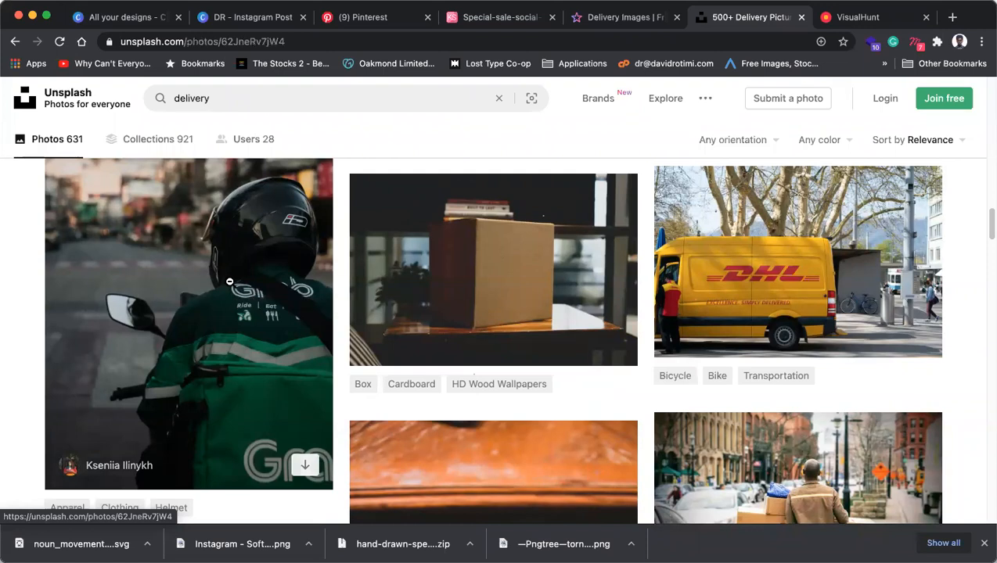
right_click(512, 316)
click(537, 357)
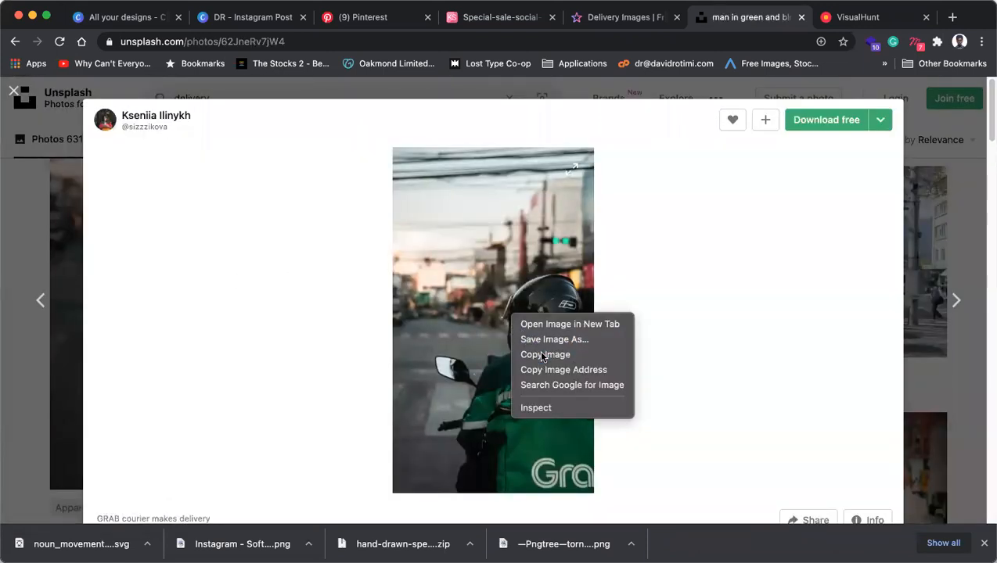
Search VisualHunt for 'delivery' photos.
key(ctrl+Tab)
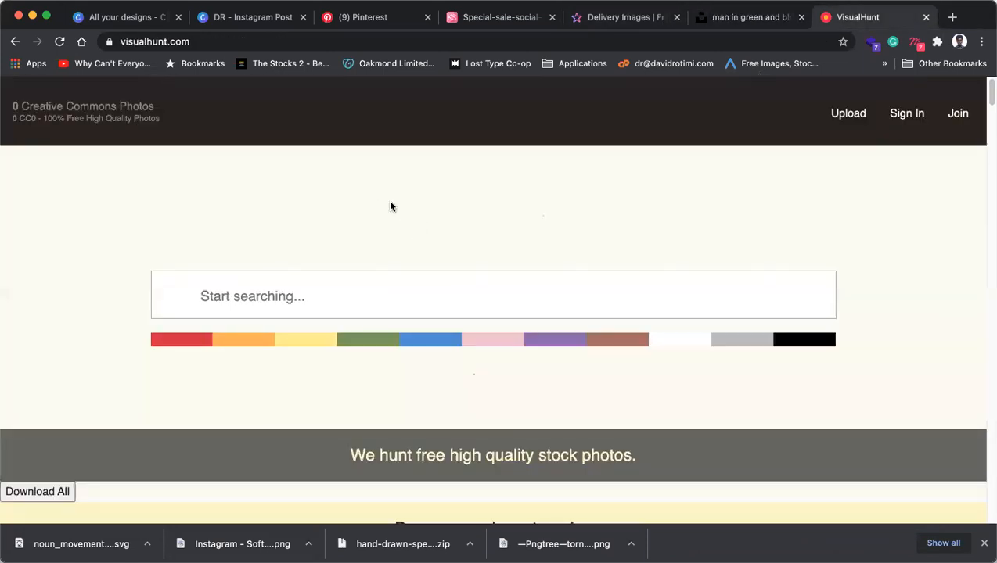
text(livery)
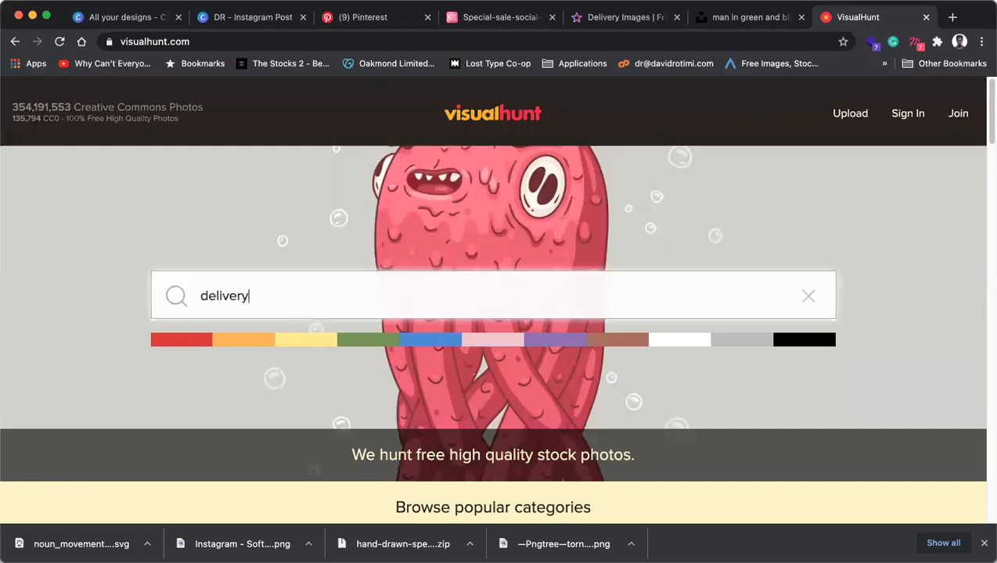
key(Return)
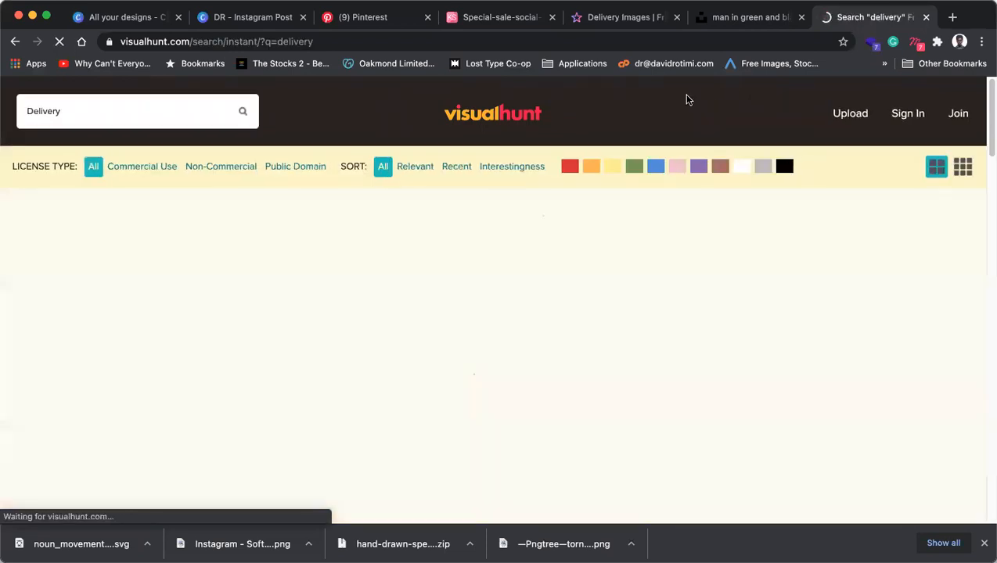
Scroll through the VisualHunt results and back up to the top.
scroll(568, 283, down, 1)
scroll(568, 283, down, 5)
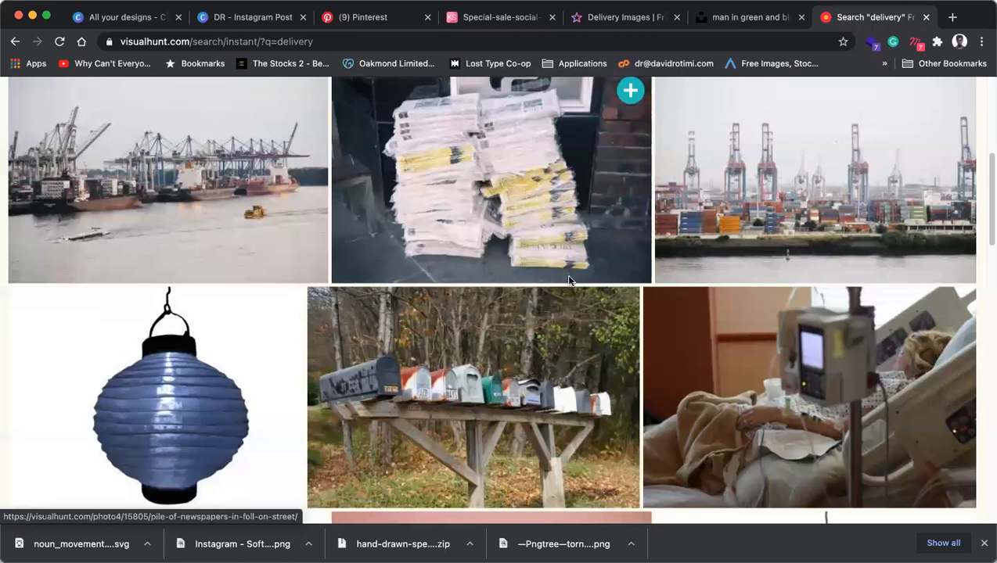
scroll(569, 283, up, 5)
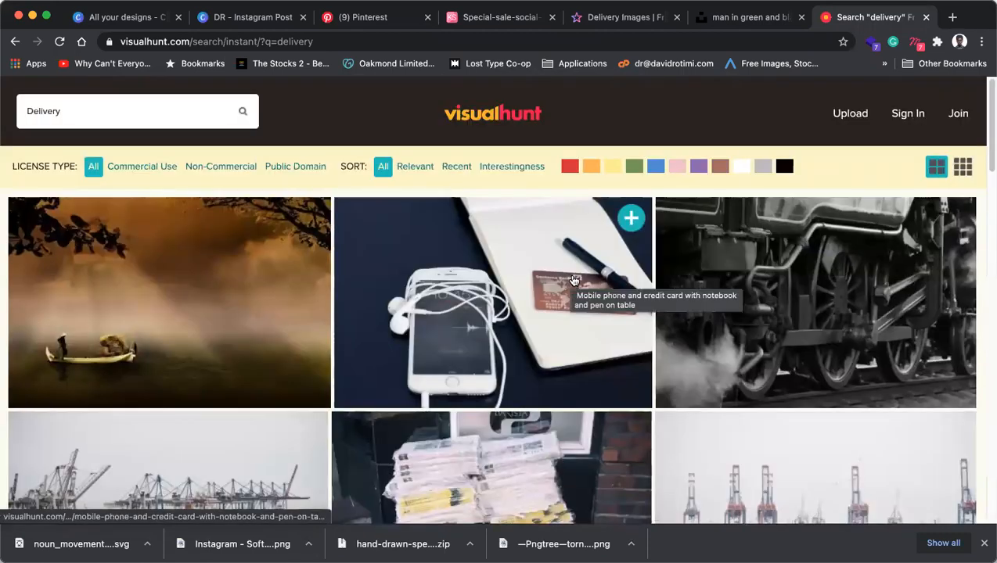
scroll(573, 280, down, 3)
scroll(574, 279, down, 8)
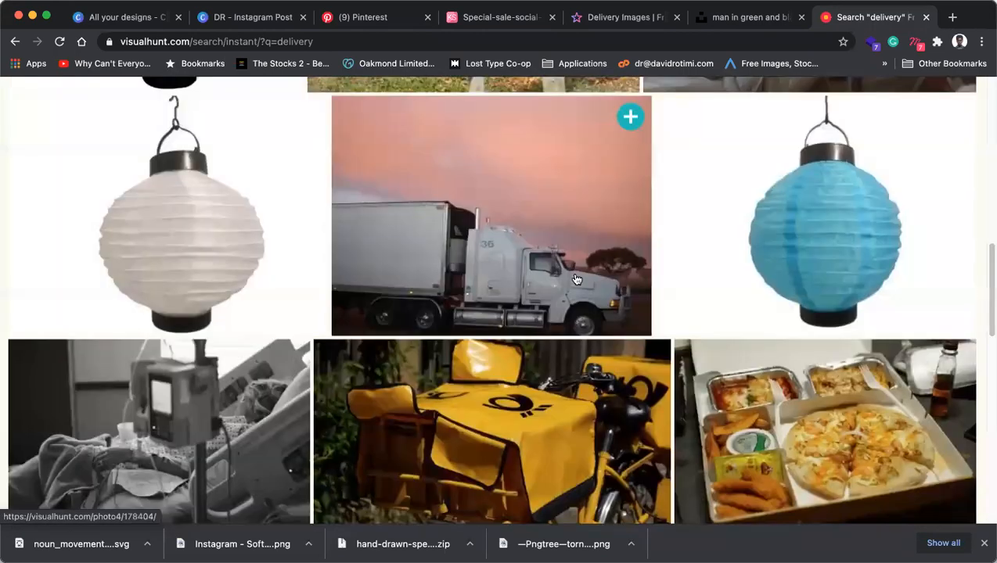
scroll(575, 279, down, 4)
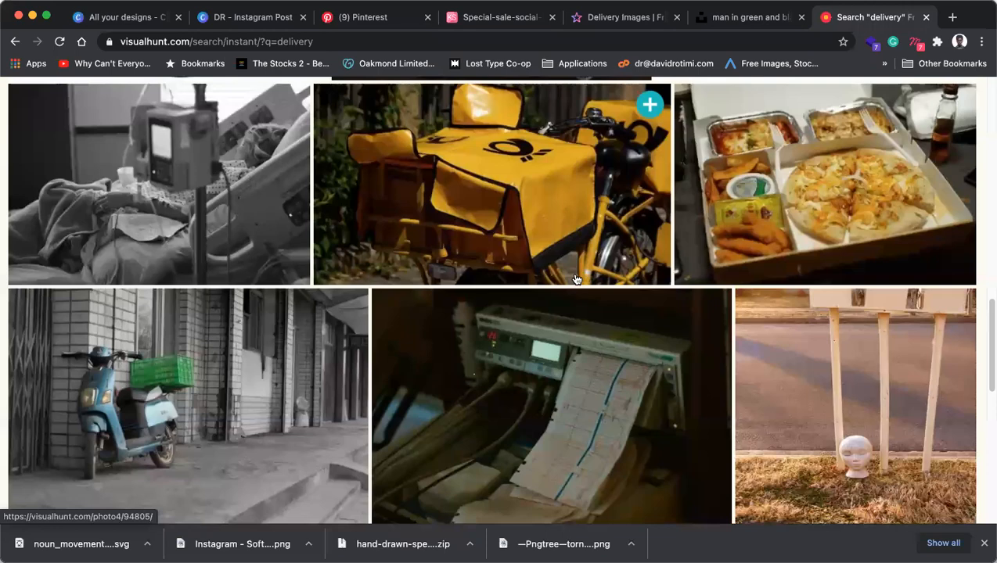
scroll(574, 279, down, 10)
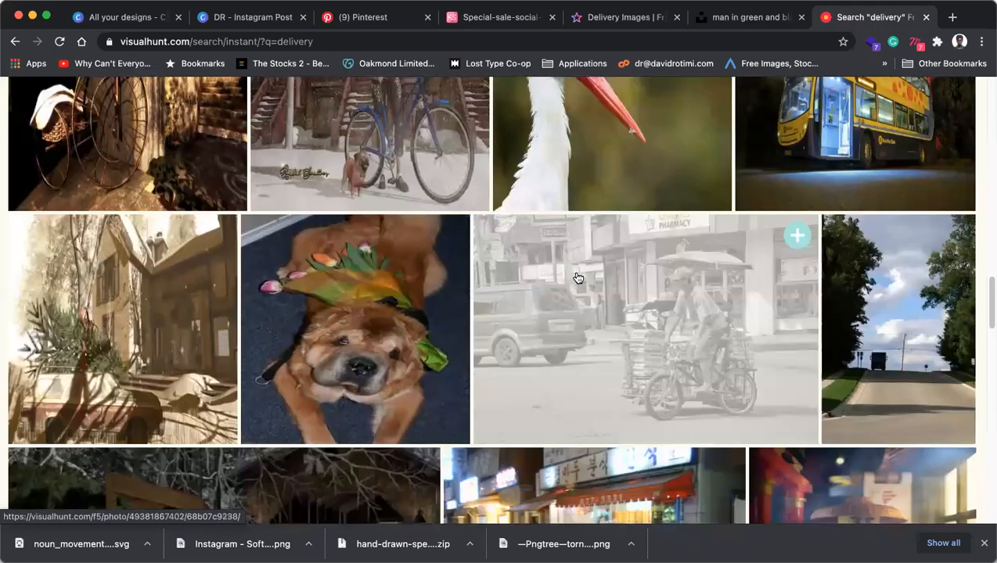
scroll(577, 278, down, 8)
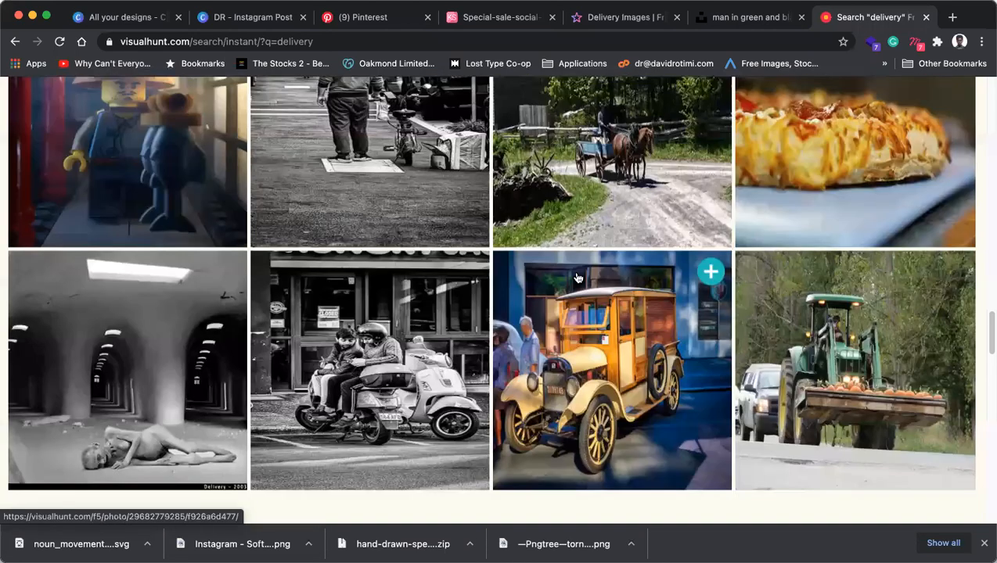
scroll(577, 276, up, 3)
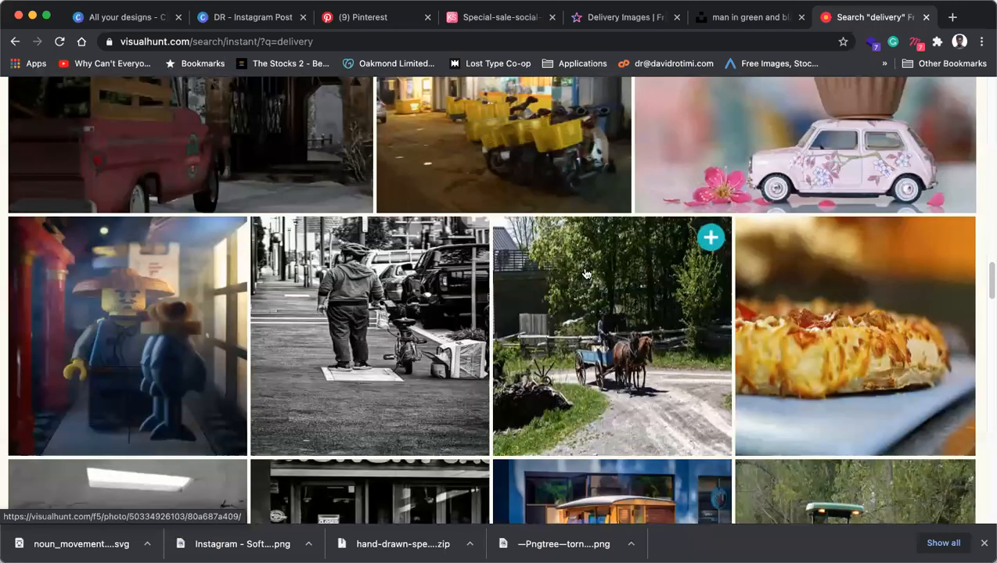
scroll(586, 274, down, 10)
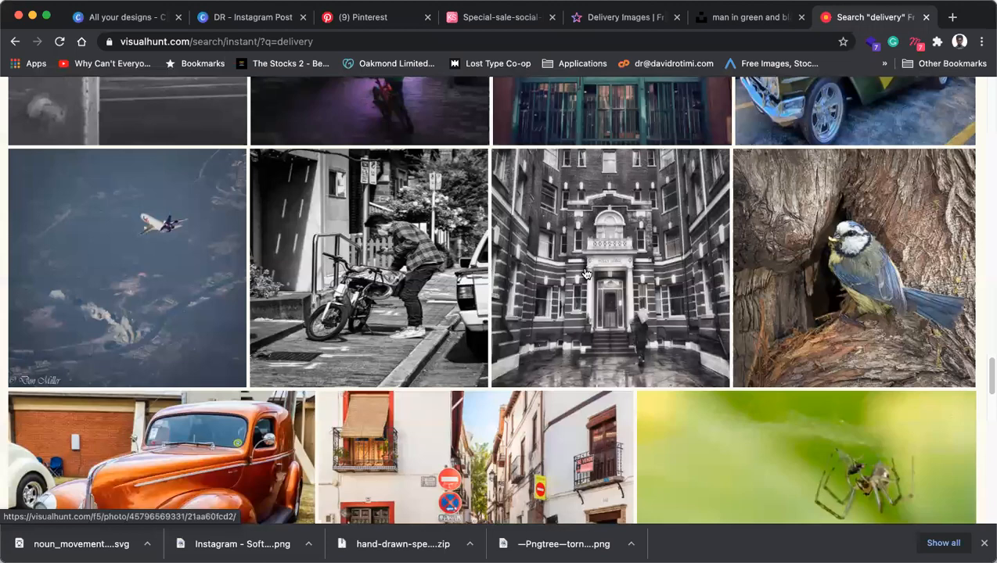
scroll(586, 273, up, 5)
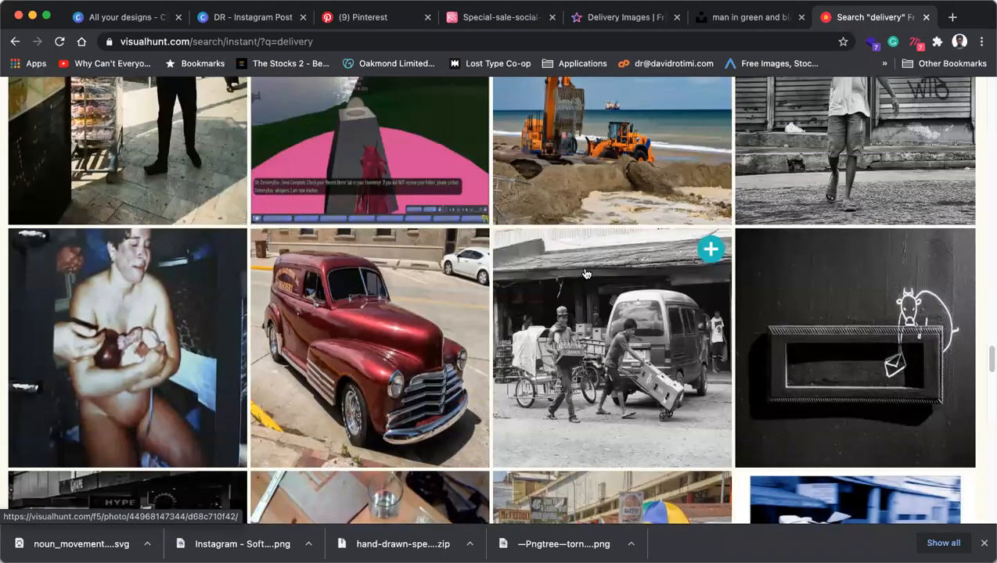
scroll(586, 278, up, 5)
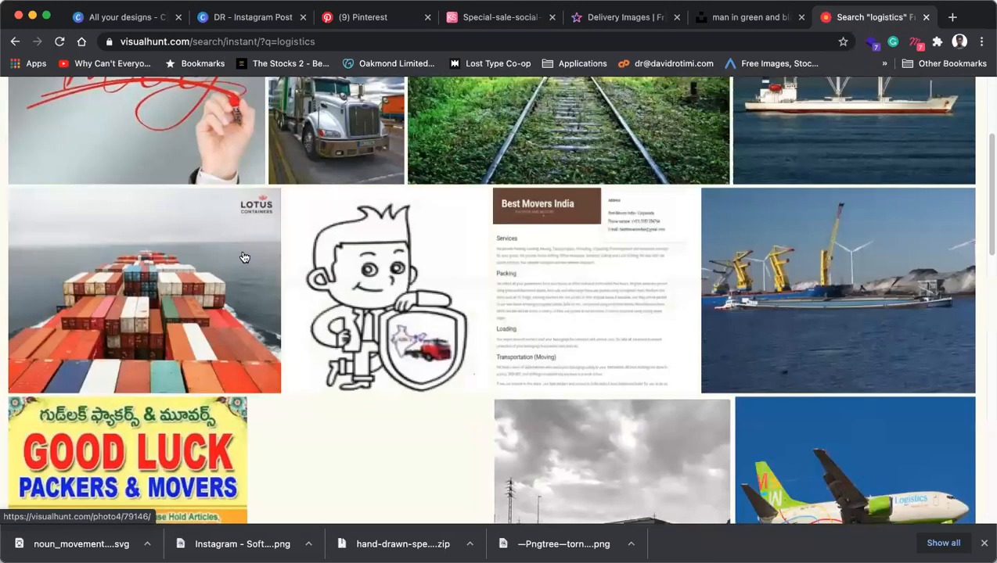
scroll(105, 118, up, 5)
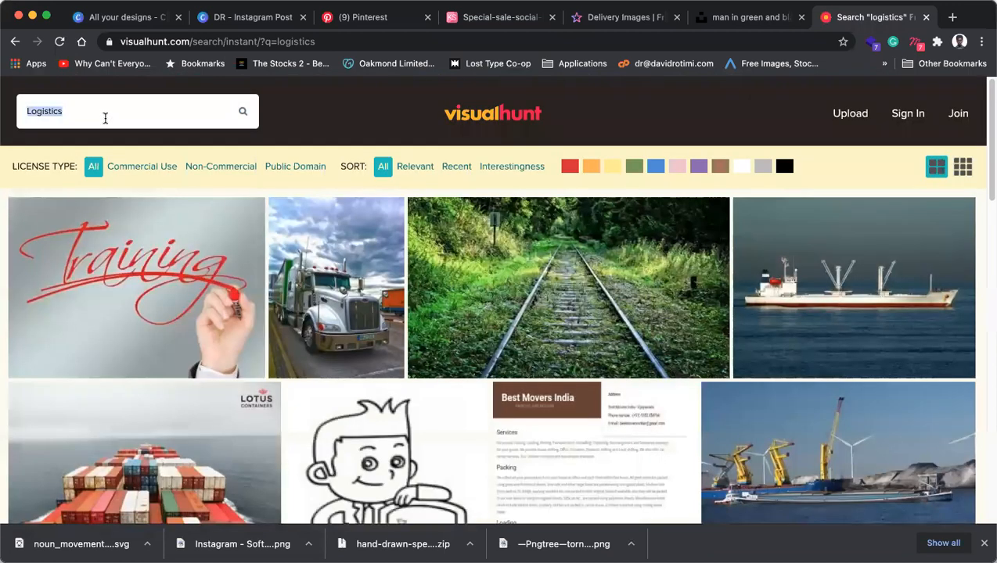
Search for 'bike Helment' photos, then go back to the earlier results.
text(bike Helment)
key(Return)
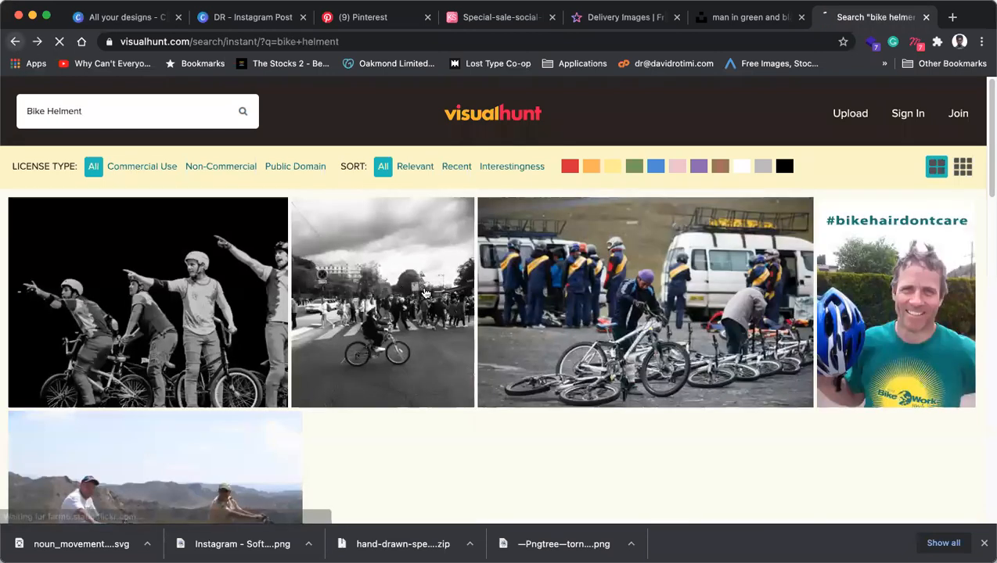
click(15, 41)
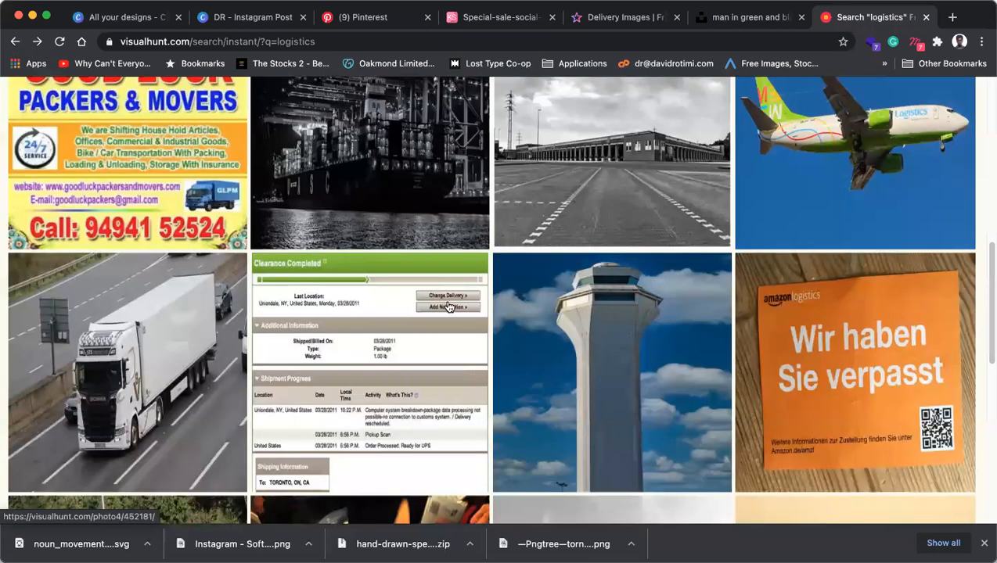
key(super+Left)
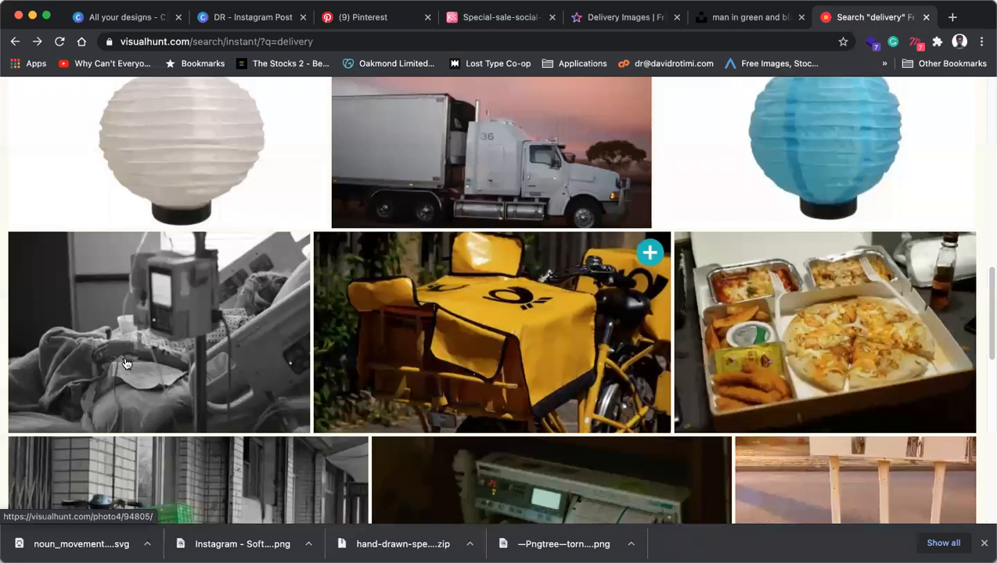
Browse the delivery results, then view the Pinterest Special Sale Social Media Posts pin.
scroll(128, 362, down, 5)
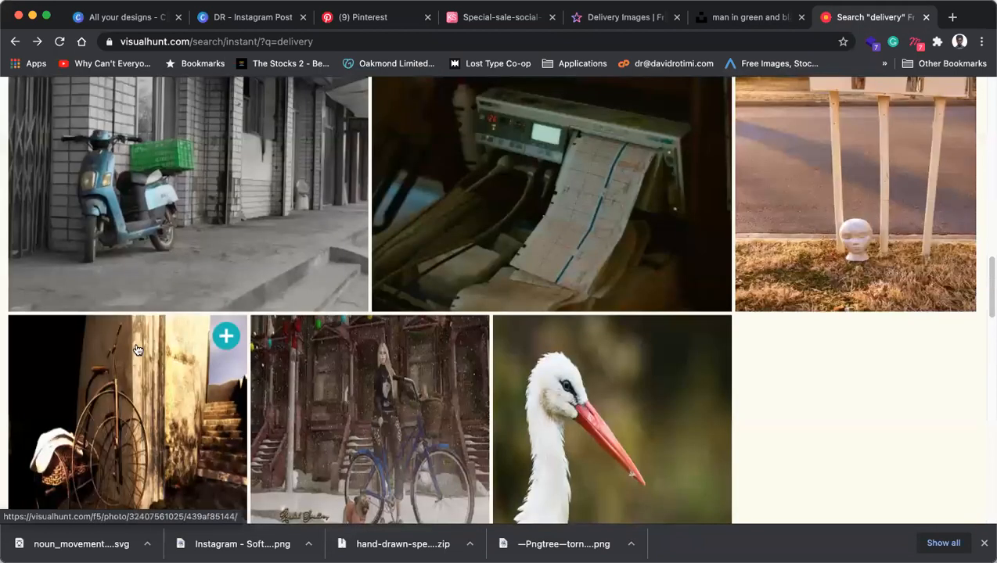
scroll(138, 349, down, 5)
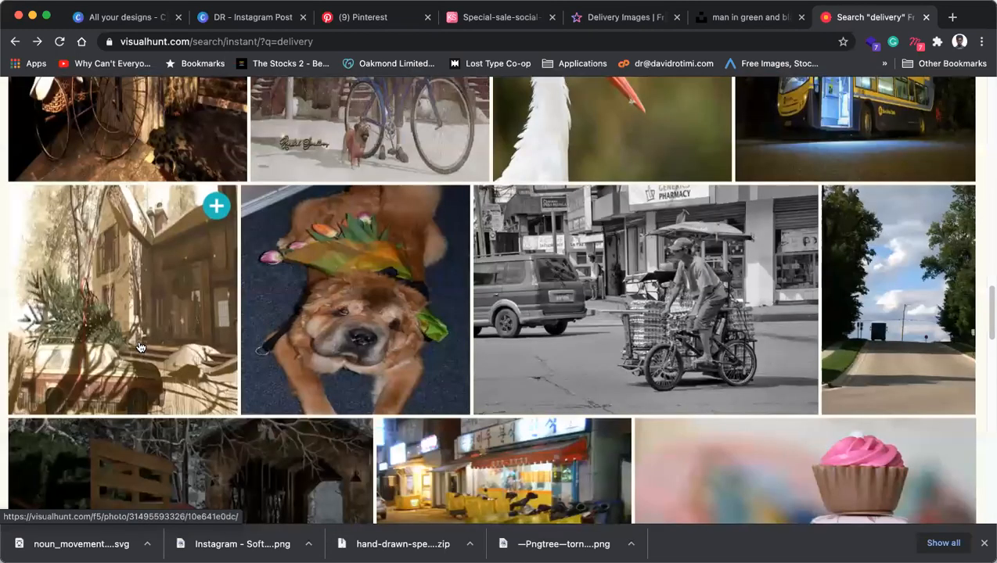
scroll(140, 346, down, 5)
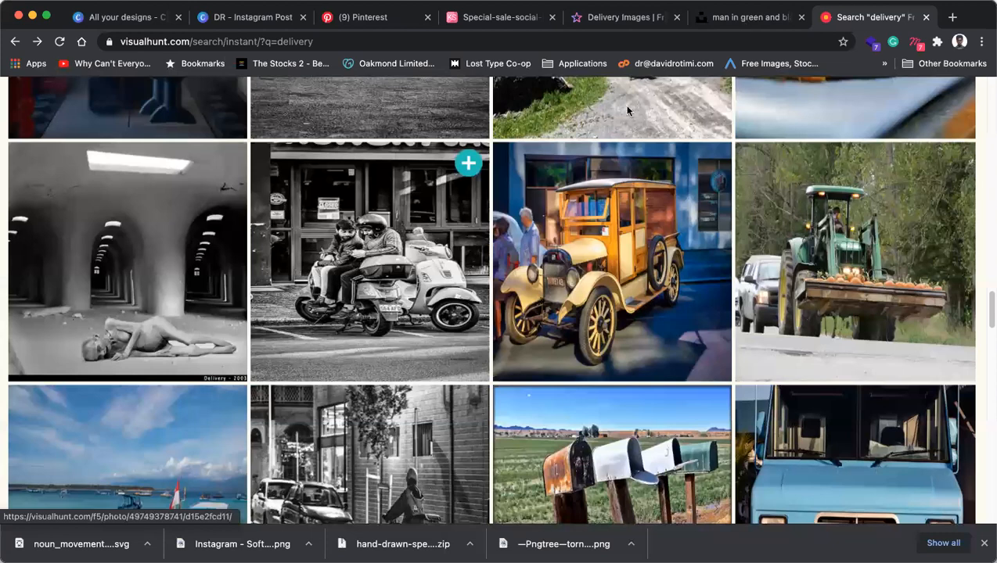
click(596, 19)
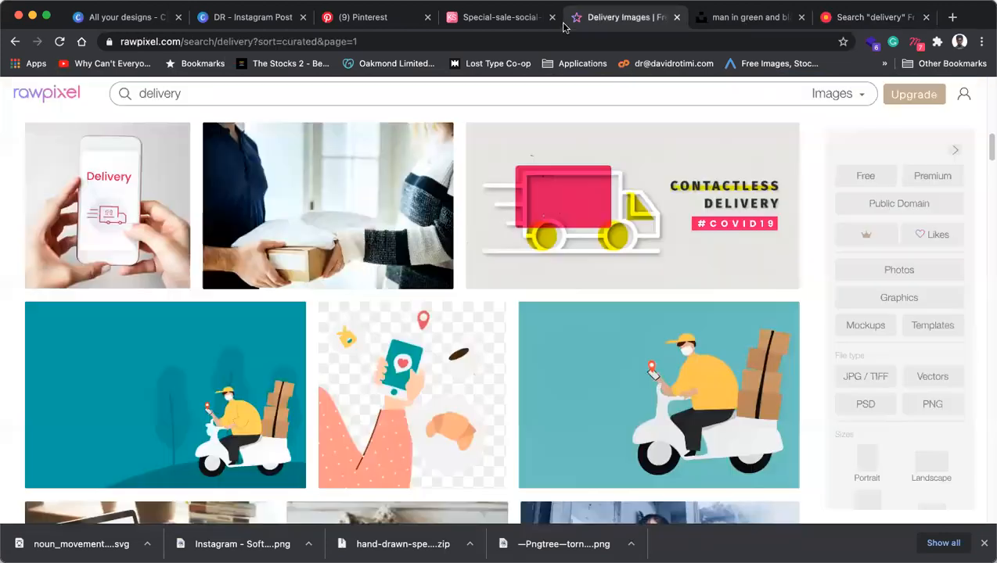
click(384, 21)
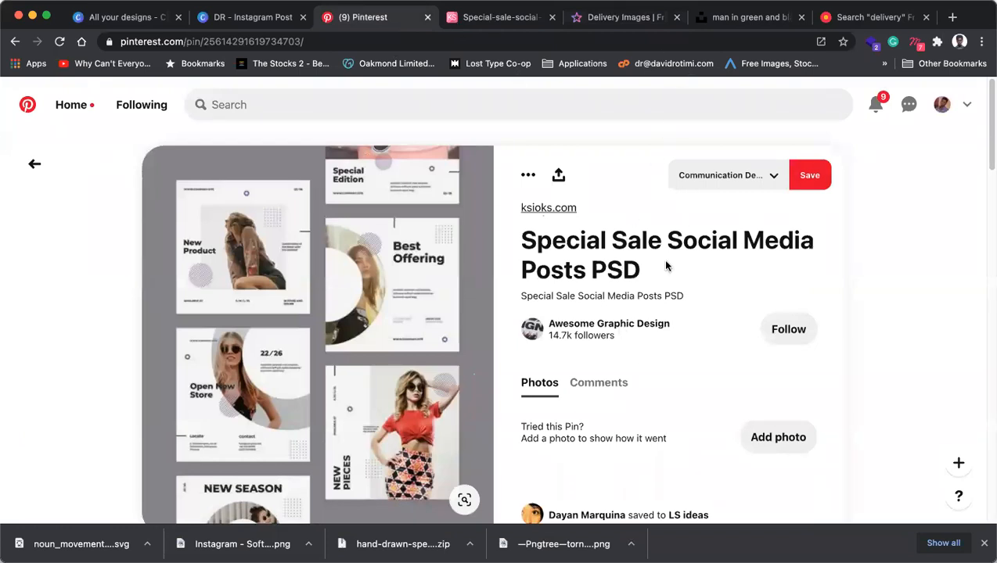
Paste the green-jacket rider photo onto page 5 and drop it into the semicircle frame.
click(486, 17)
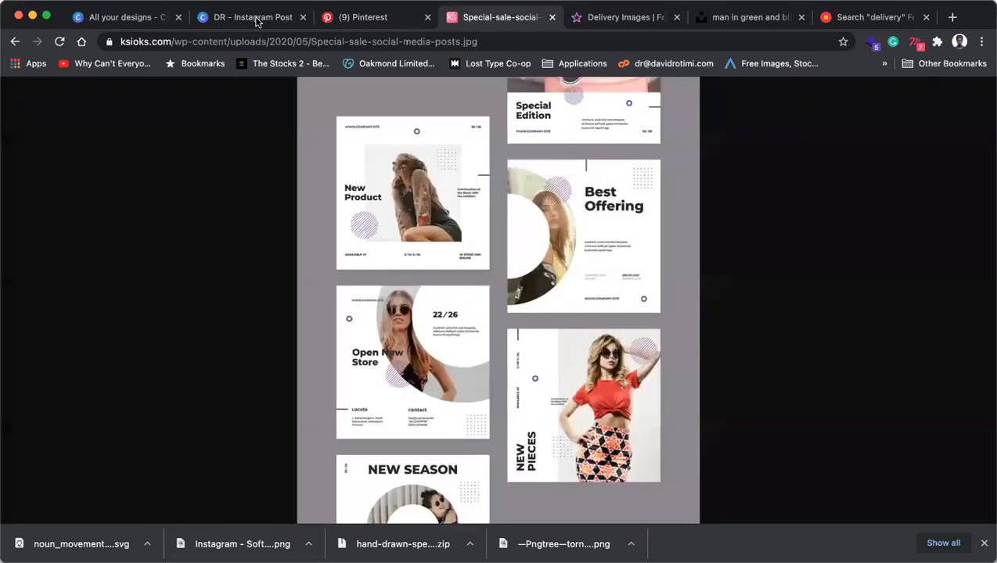
click(256, 17)
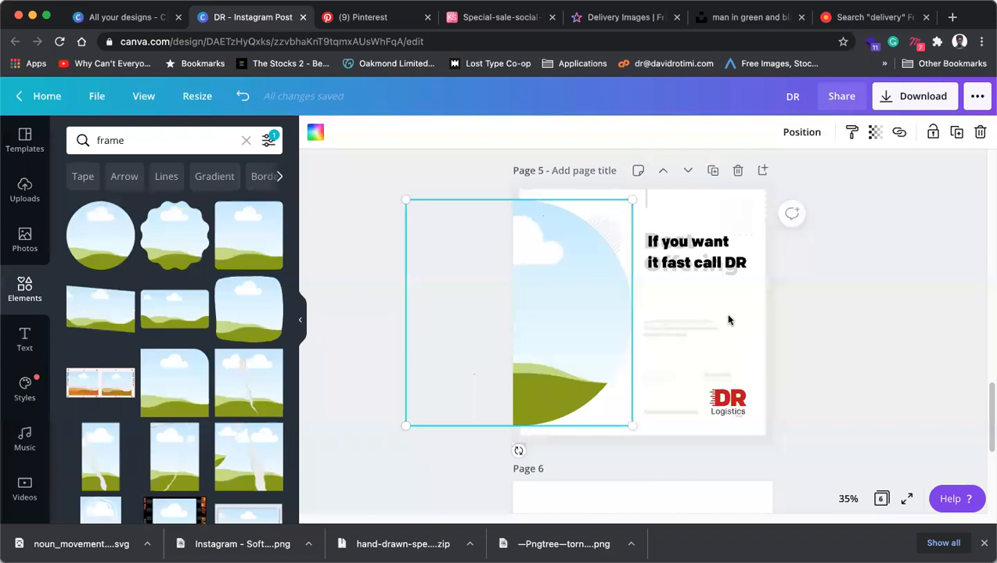
key(super+v)
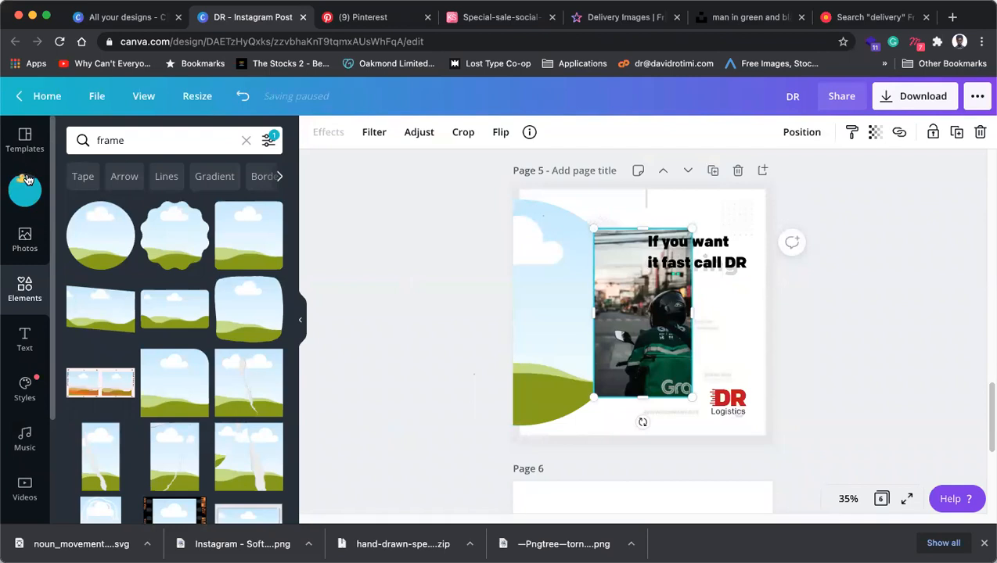
drag(643, 332, 558, 342)
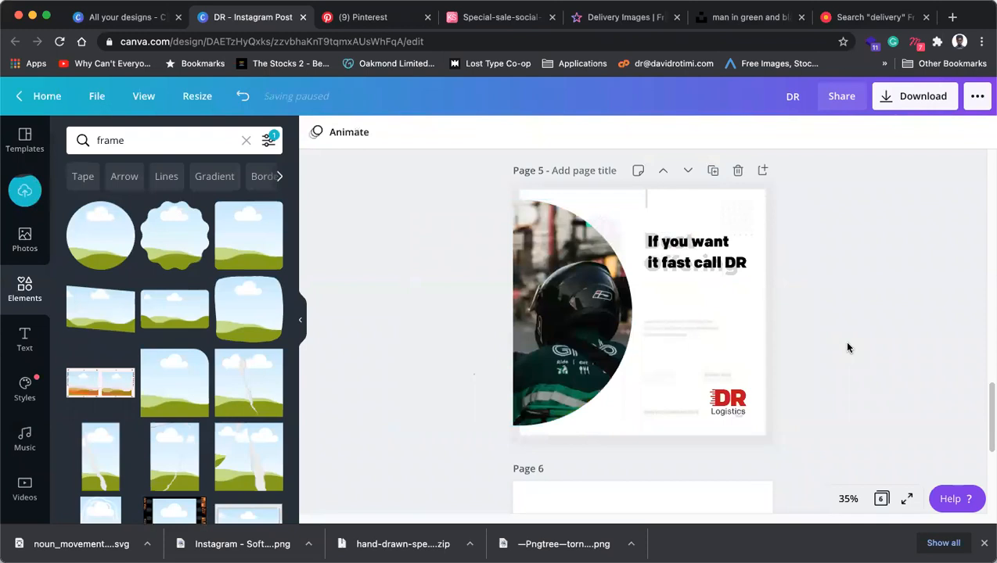
click(592, 287)
key(Delete)
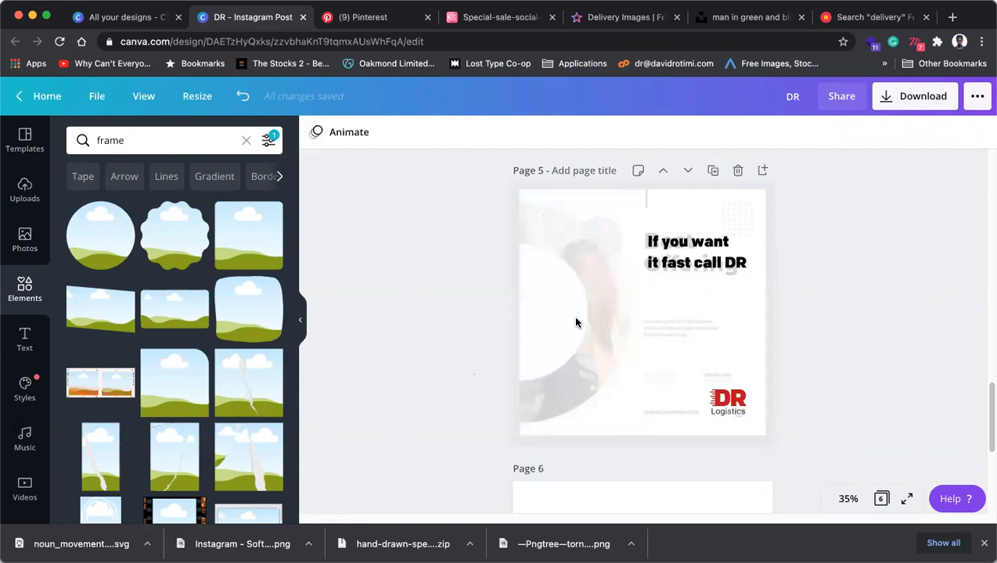
key(ctrl+z)
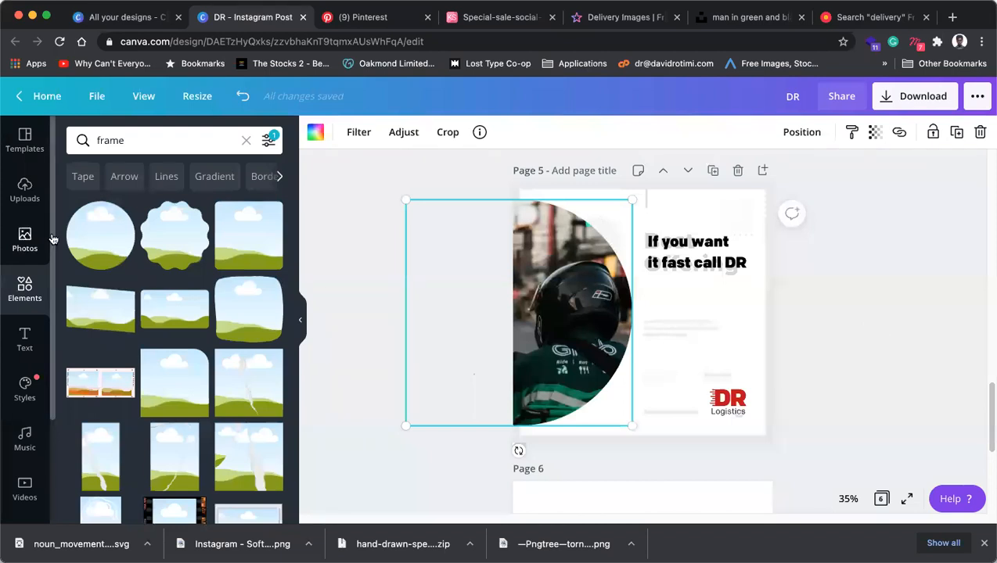
Add a white circle from Elements shapes at page 5's left edge and shrink it slightly.
click(132, 140)
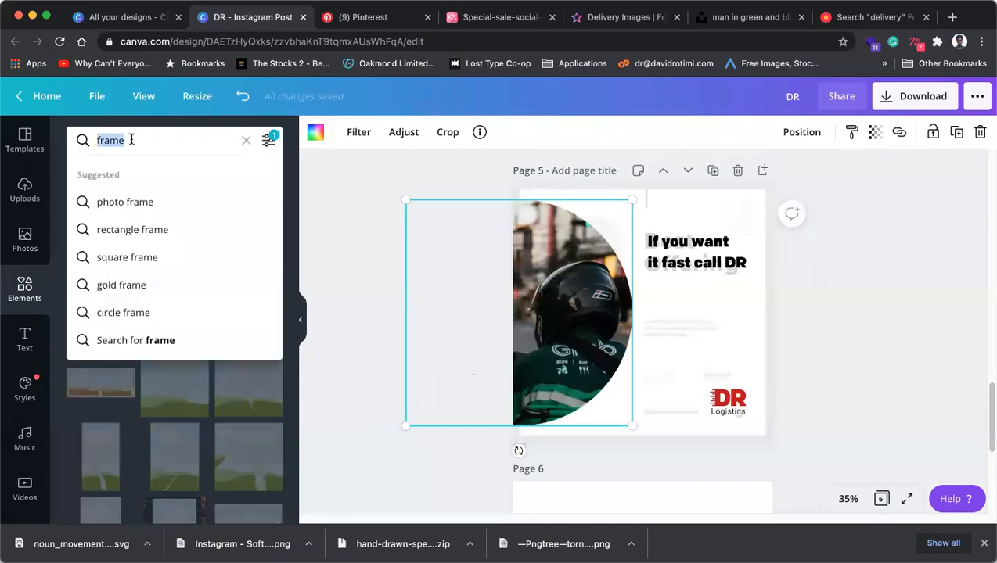
text(shape)
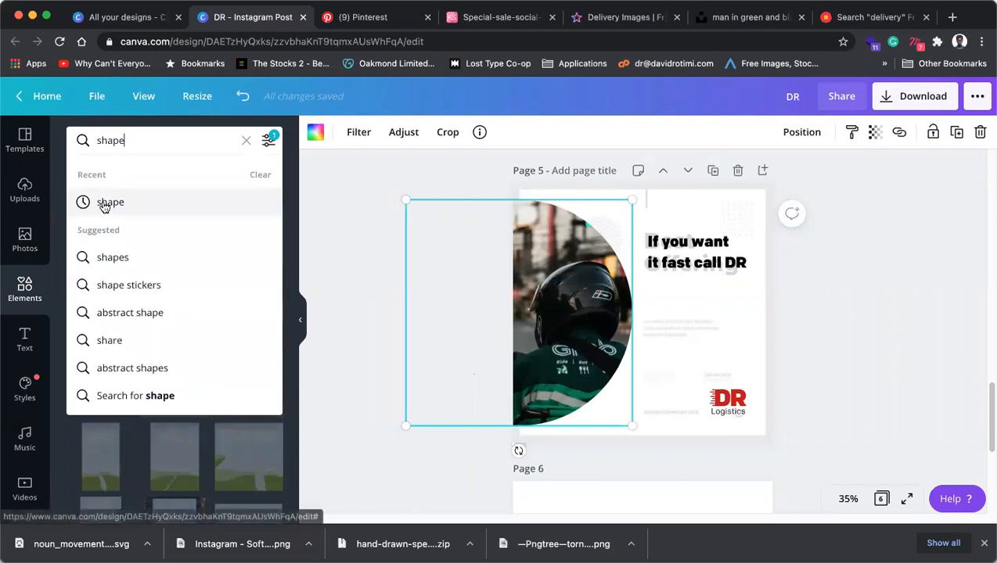
click(121, 259)
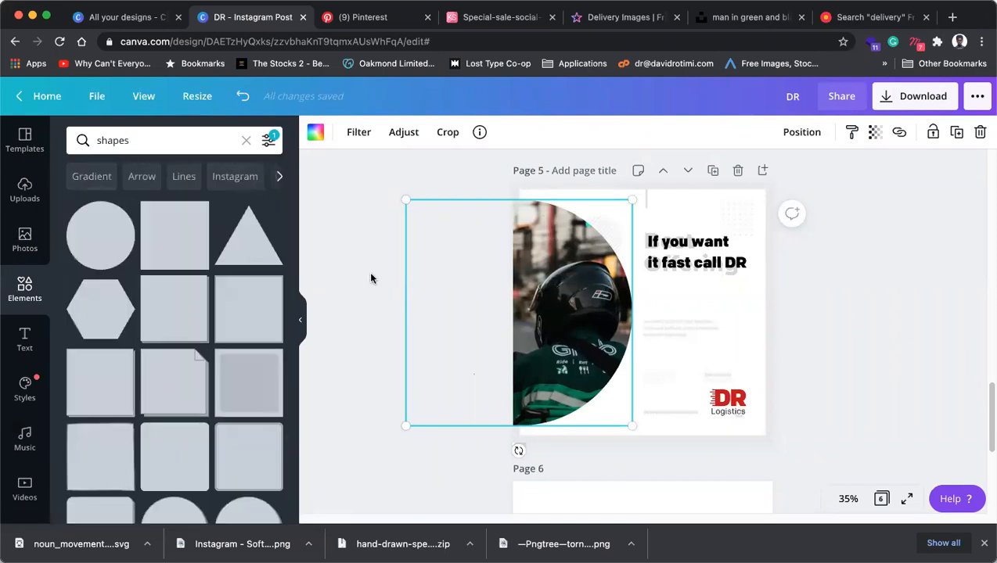
click(79, 248)
drag(592, 328, 461, 323)
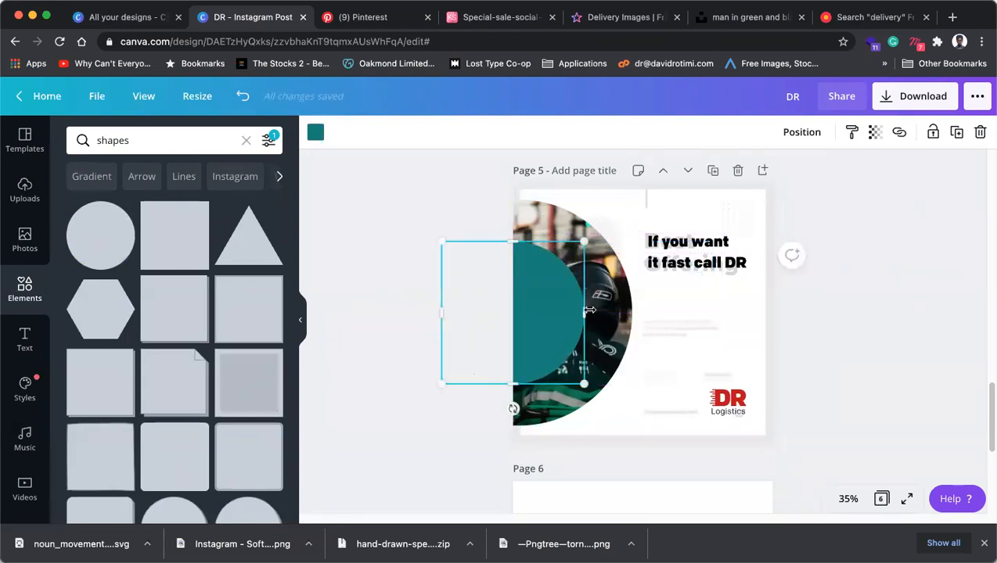
click(315, 132)
click(118, 343)
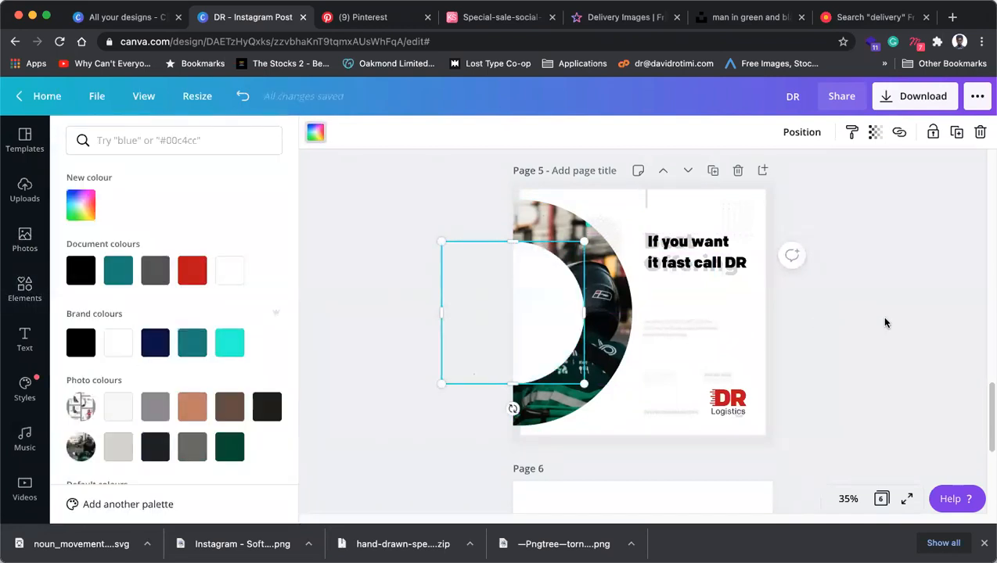
click(526, 342)
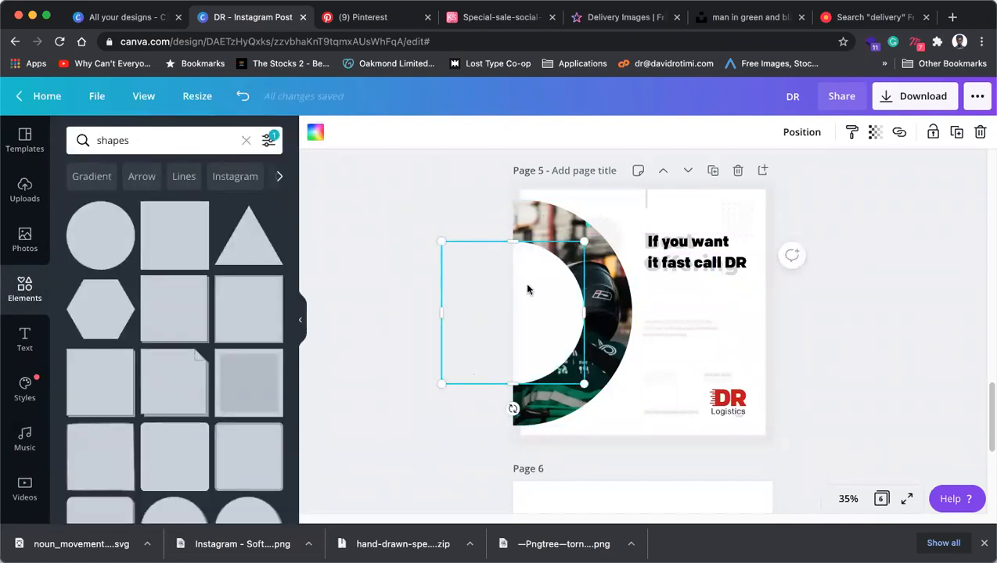
drag(583, 384, 565, 366)
Delete the white circle and rider photo together, then restore them with undo.
click(843, 345)
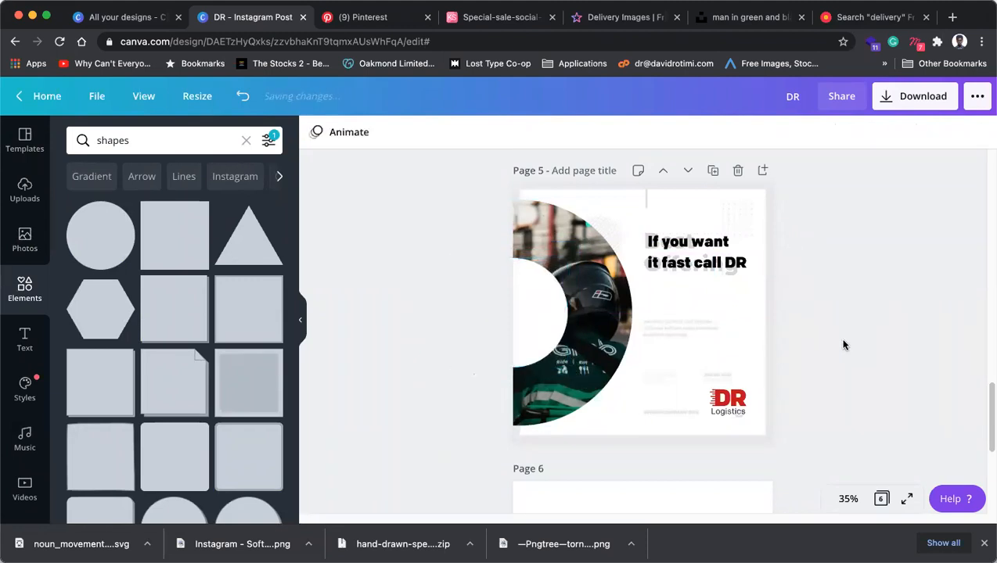
click(556, 319)
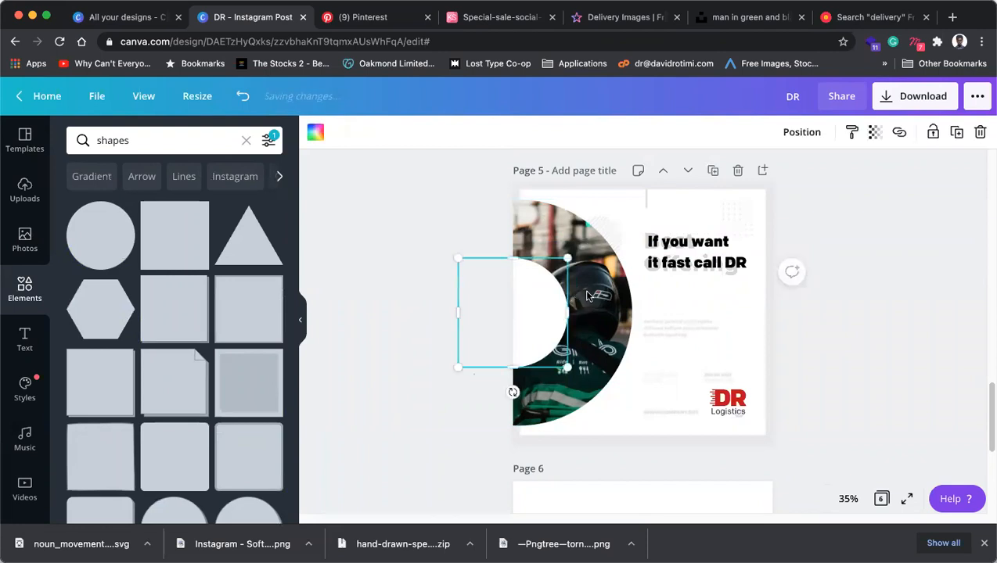
shift+click(604, 295)
key(Delete)
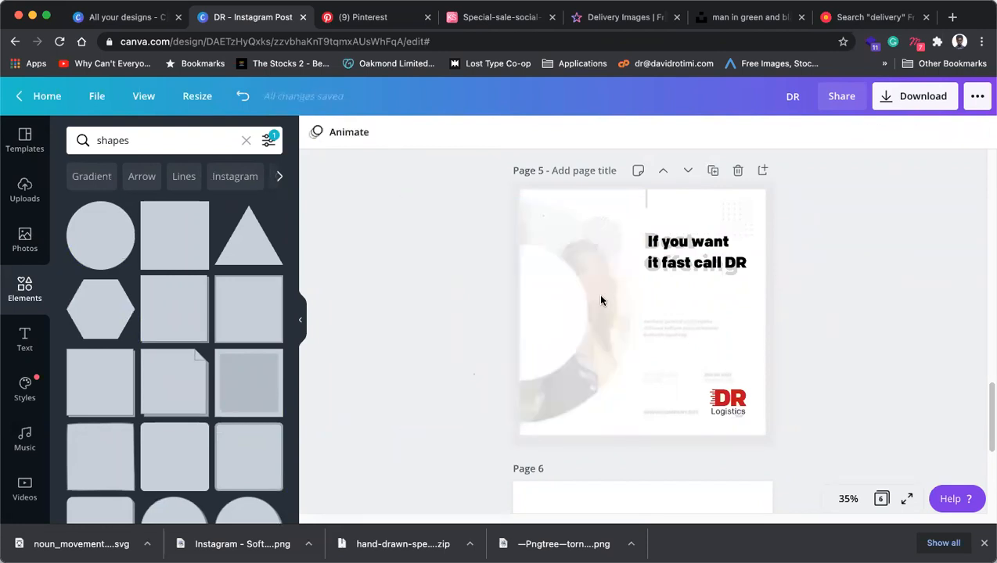
key(super+z)
click(831, 337)
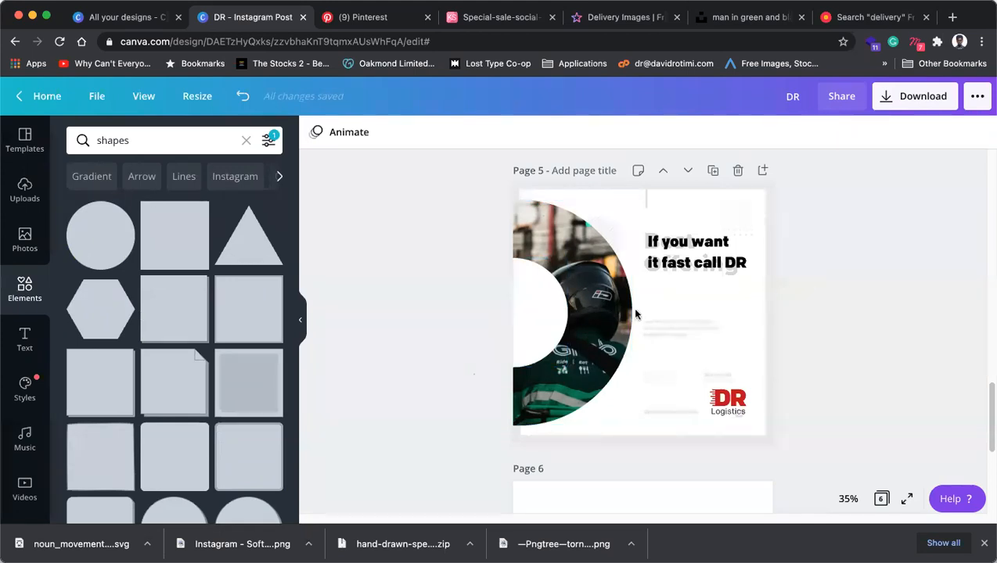
Scroll through rawpixel's delivery image results.
click(623, 22)
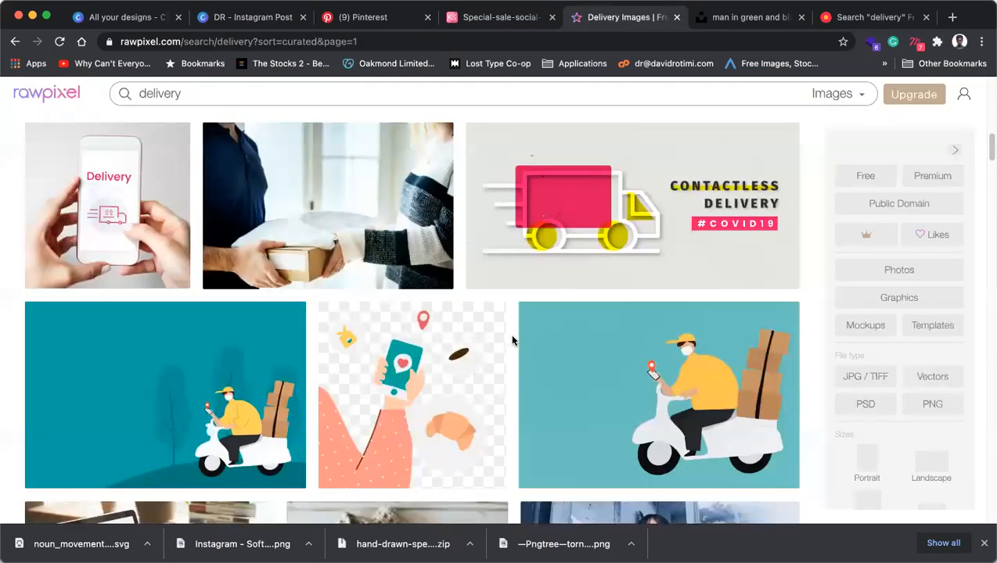
scroll(512, 338, down, 5)
scroll(514, 332, down, 4)
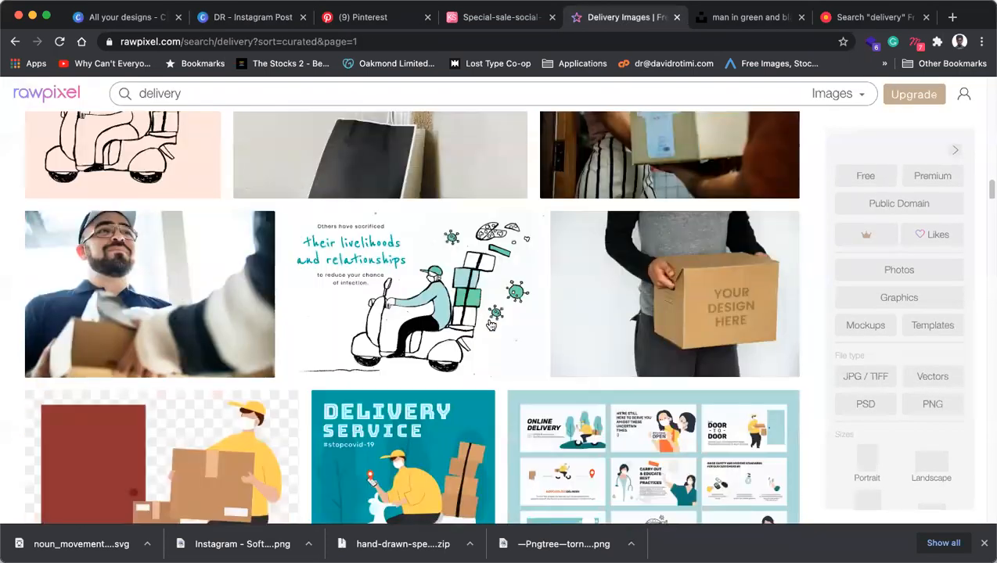
scroll(478, 317, down, 3)
scroll(484, 317, down, 6)
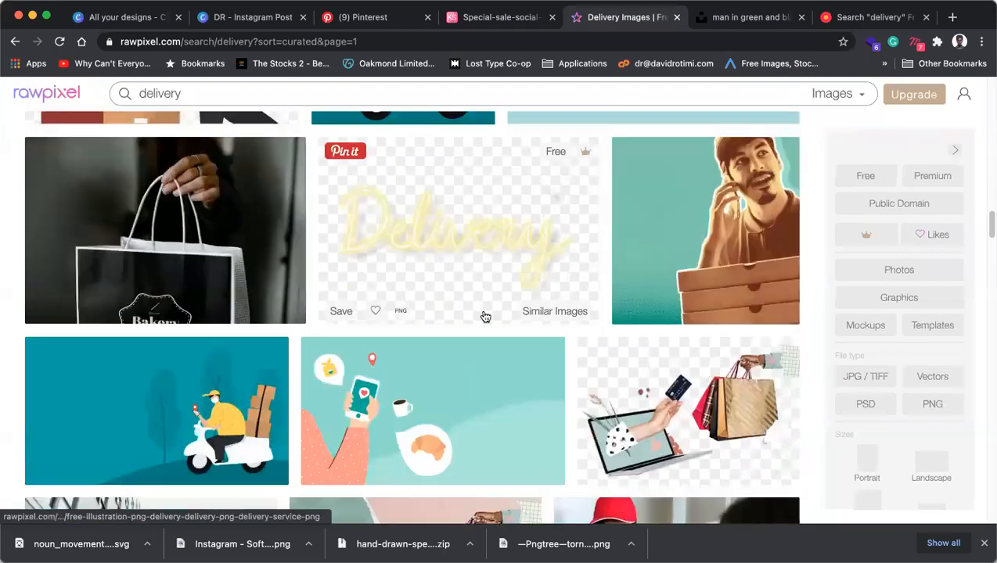
scroll(485, 316, down, 5)
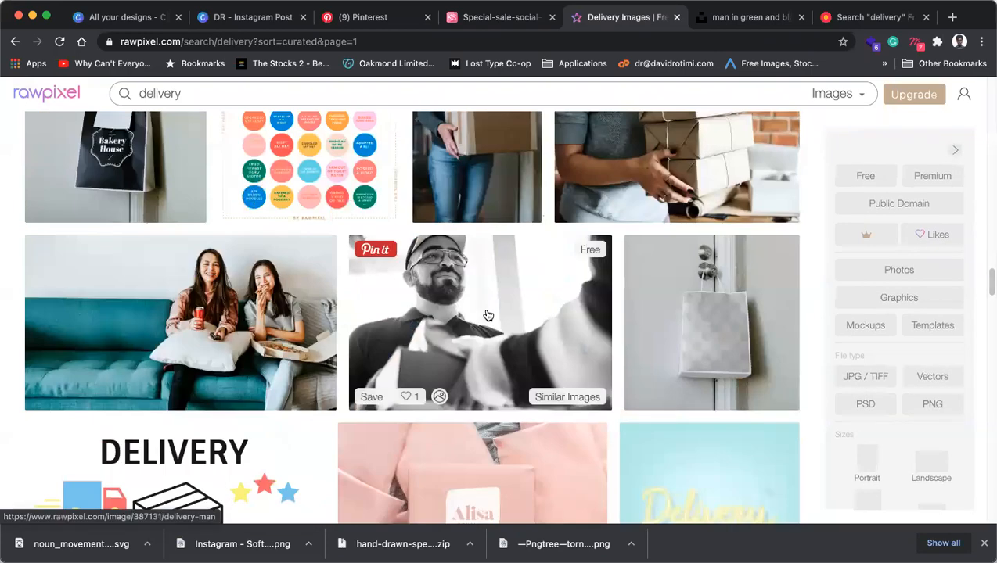
scroll(487, 315, down, 5)
scroll(528, 309, down, 10)
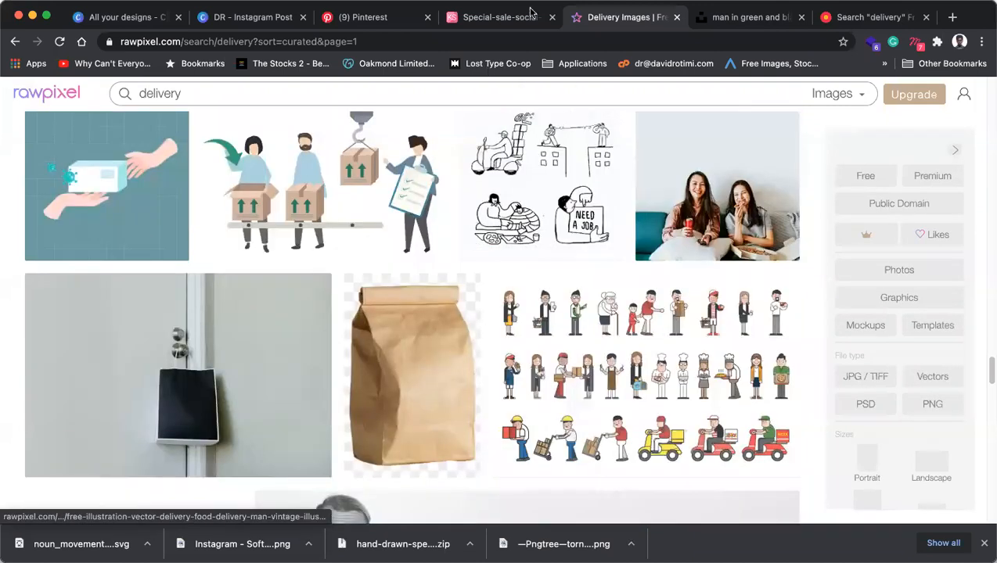
Run a Google web search for 'delivery' from the VisualHunt tab.
click(751, 16)
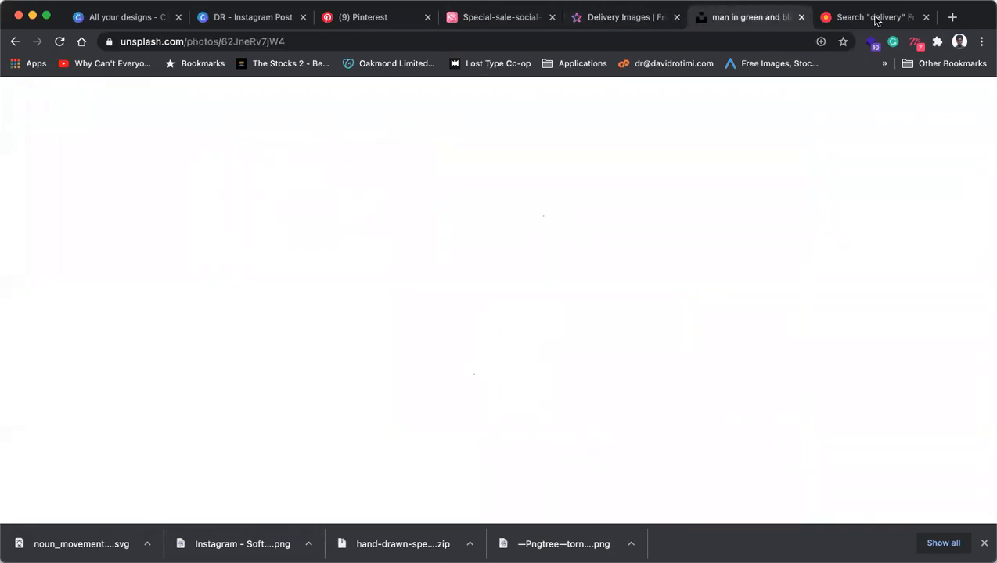
click(868, 18)
click(756, 41)
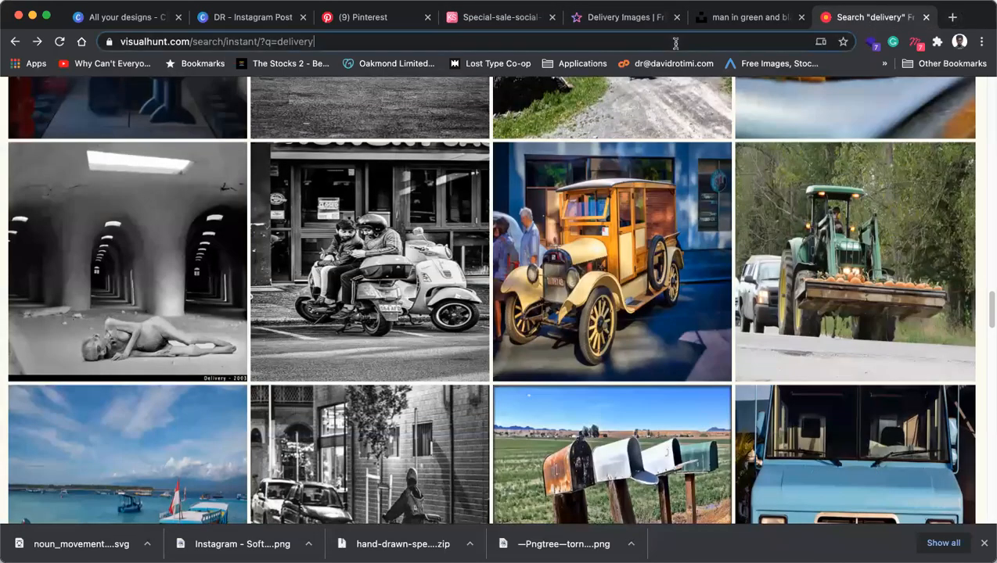
text(delivery)
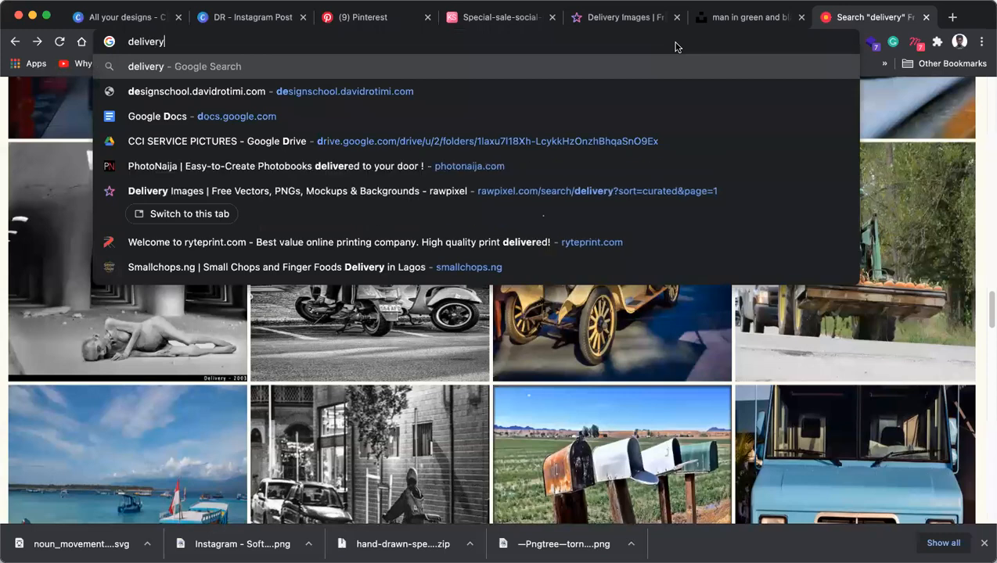
key(Return)
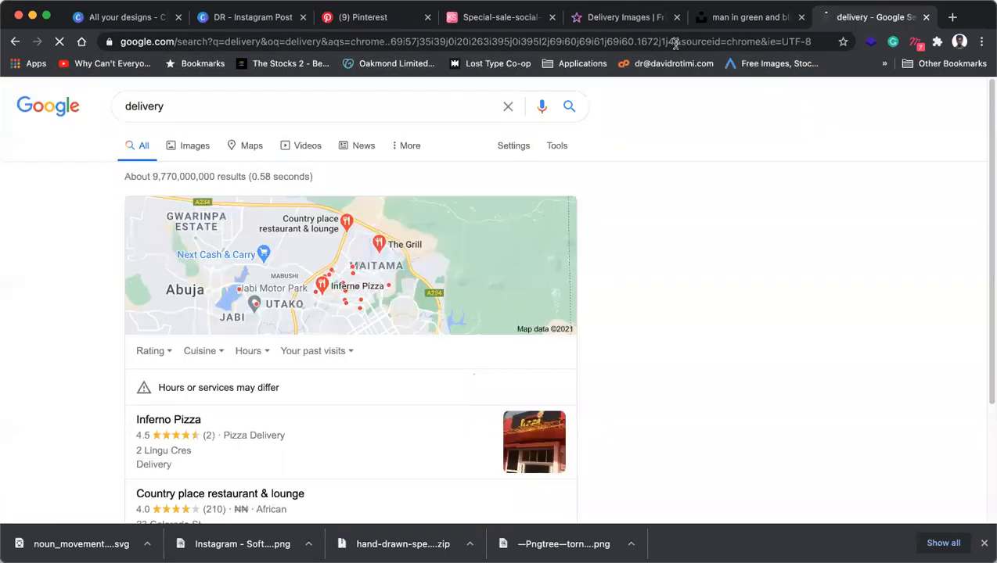
Browse Google Images for delivery and preview the masked courier holding a paper bag.
click(193, 148)
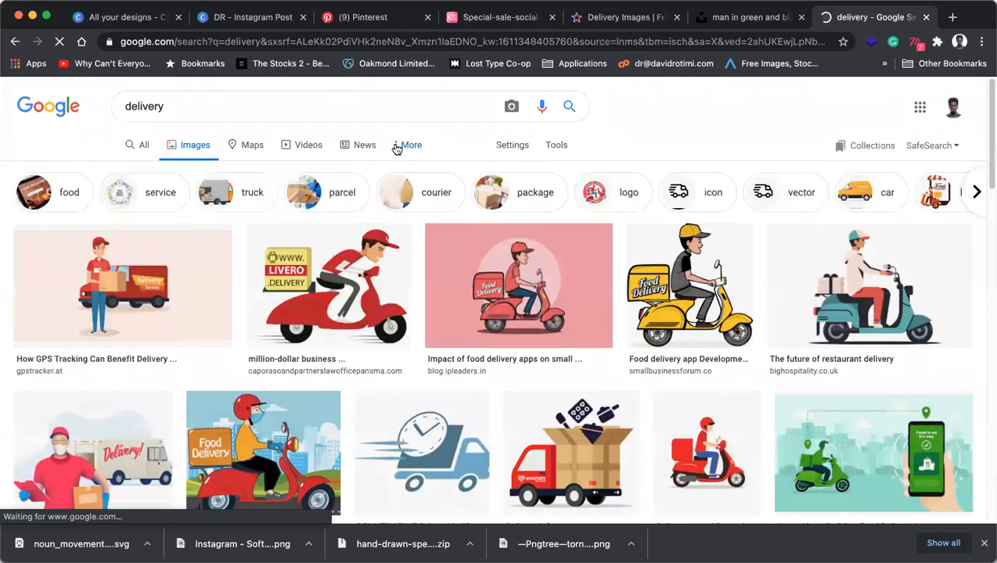
scroll(345, 289, down, 5)
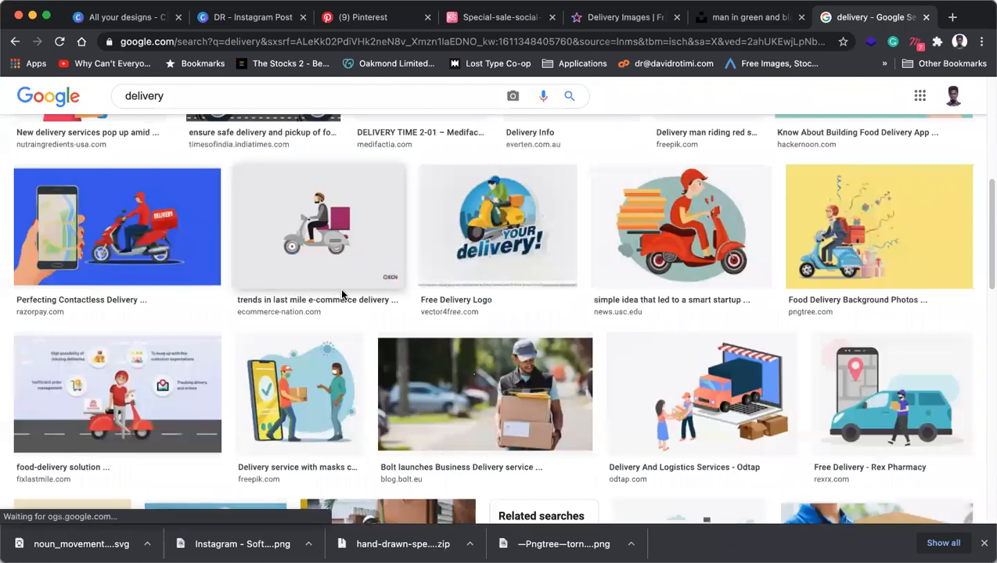
scroll(342, 294, down, 6)
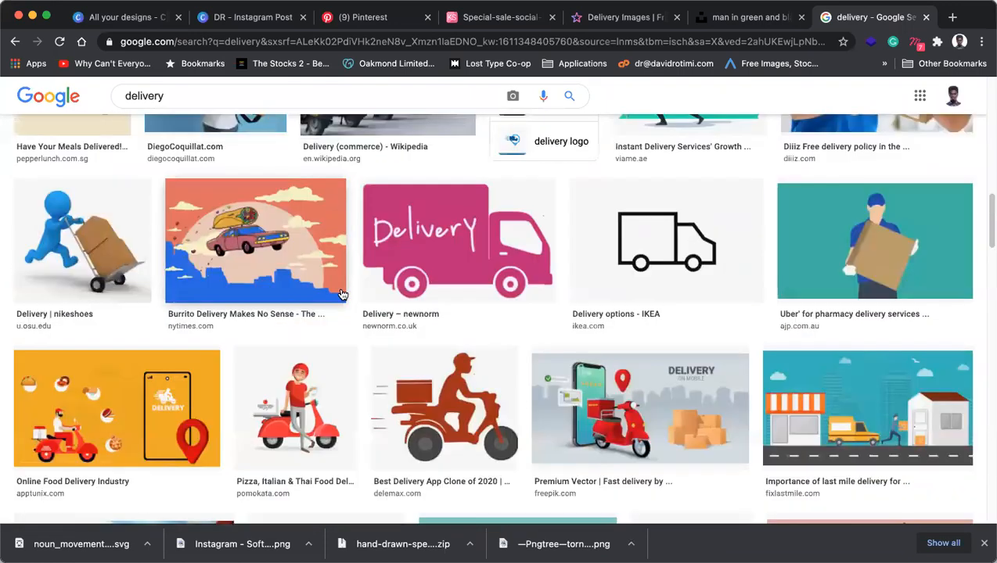
scroll(341, 294, down, 8)
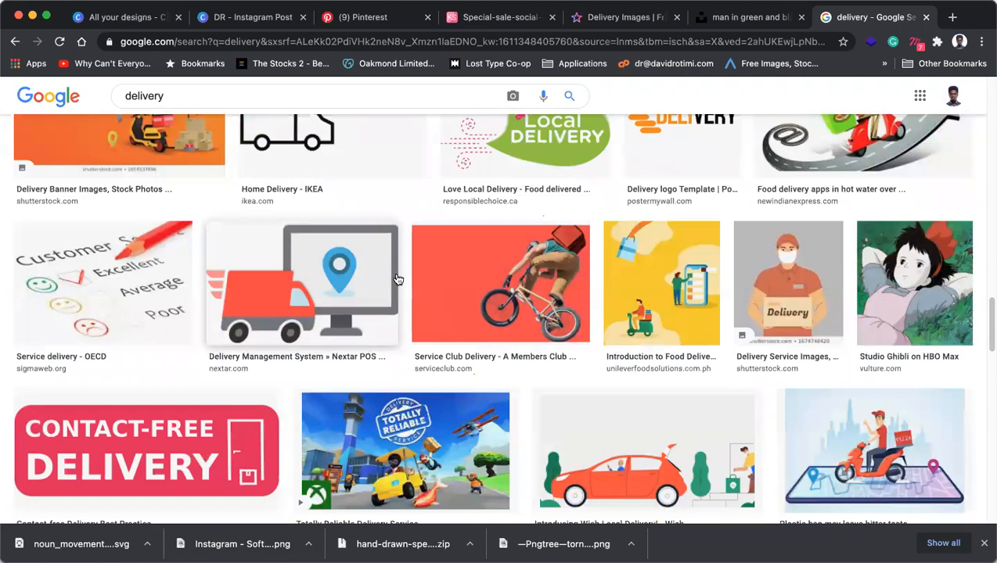
scroll(398, 280, down, 3)
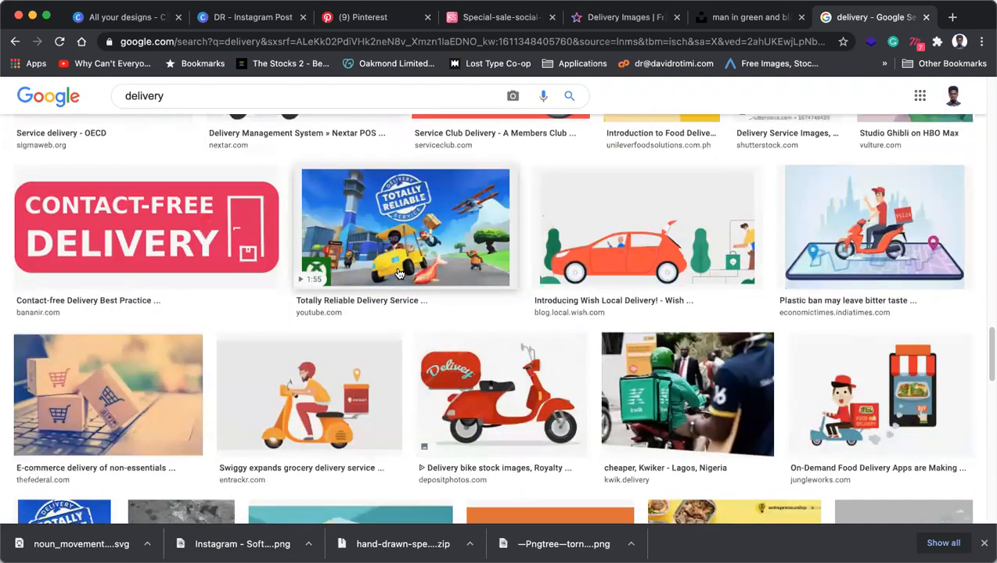
scroll(397, 274, down, 4)
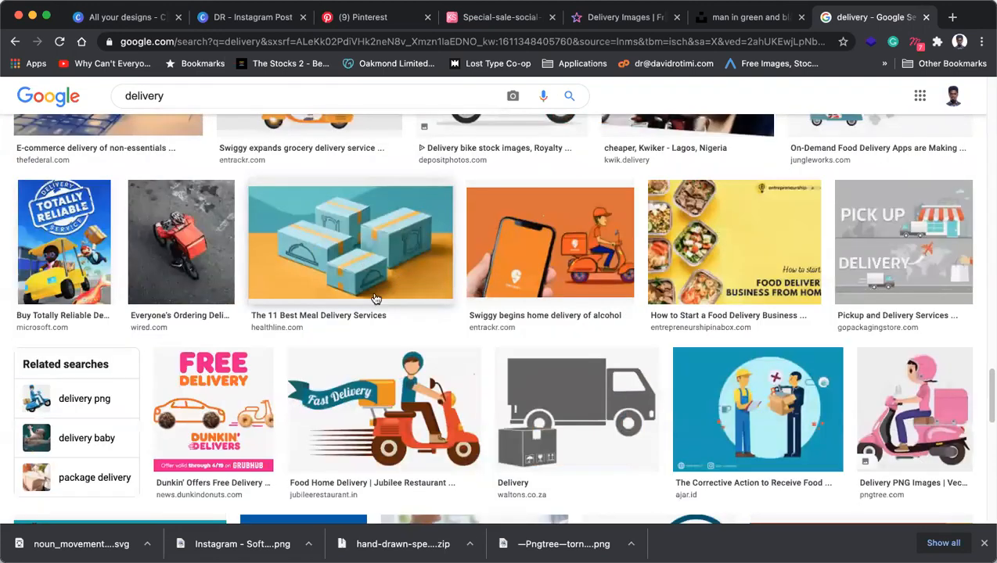
scroll(374, 296, down, 8)
scroll(374, 294, down, 3)
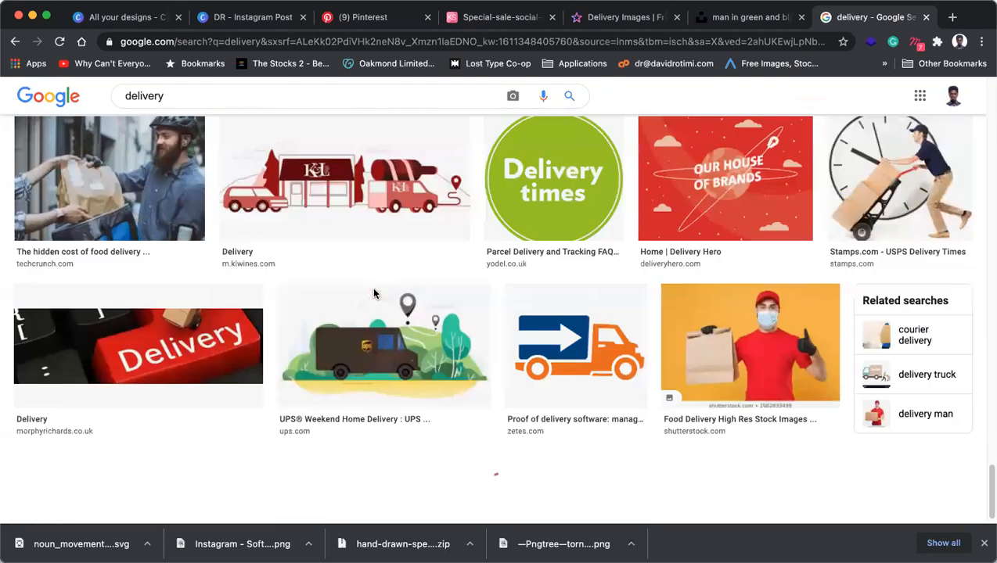
scroll(376, 297, down, 2)
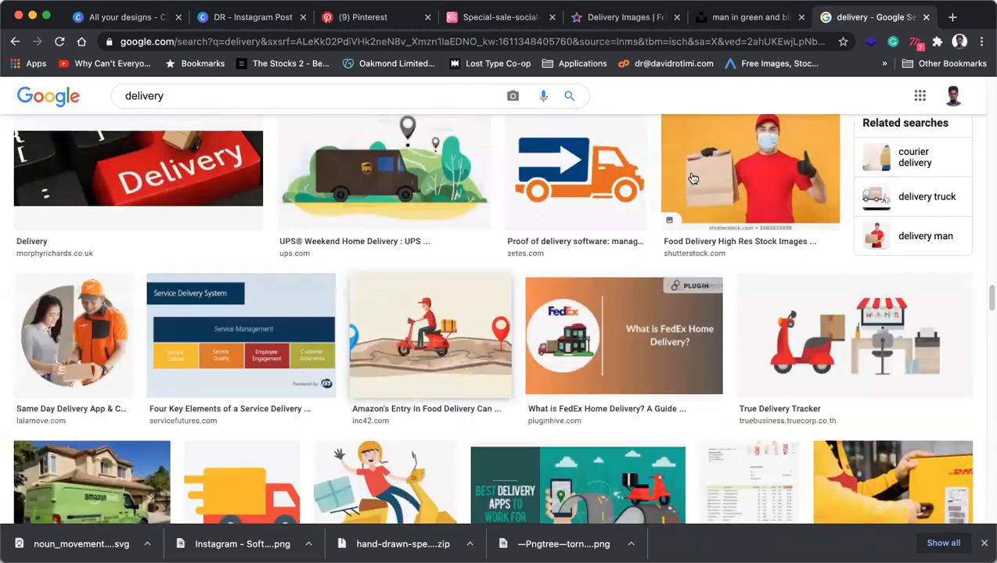
click(756, 150)
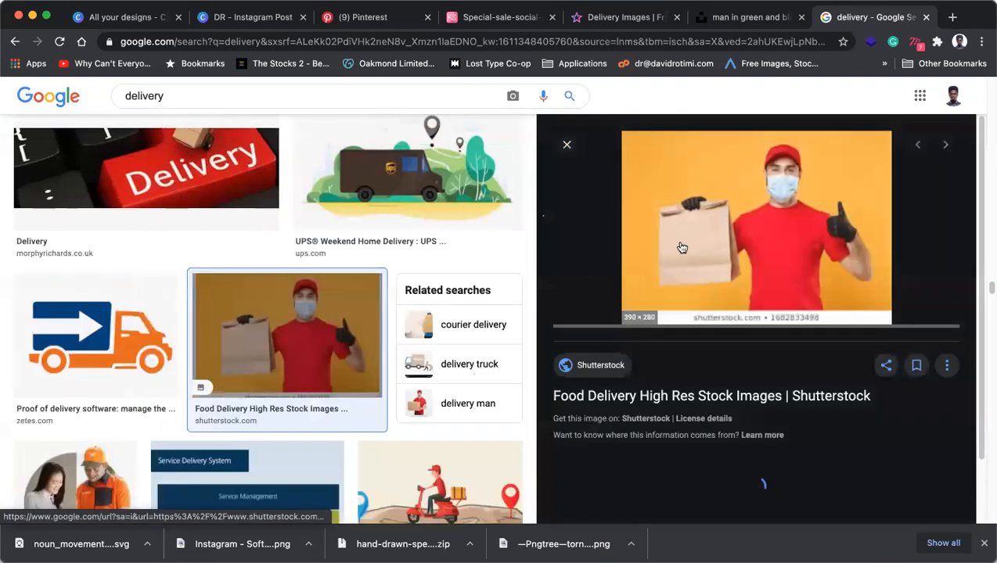
Look at Google's full search settings page, then return to the delivery images.
scroll(416, 273, down, 1)
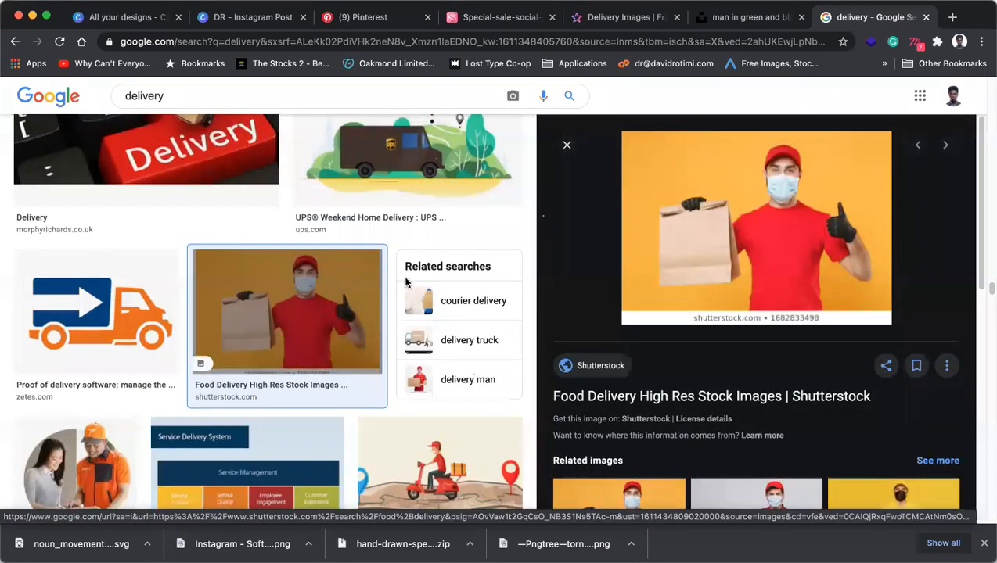
scroll(406, 282, down, 3)
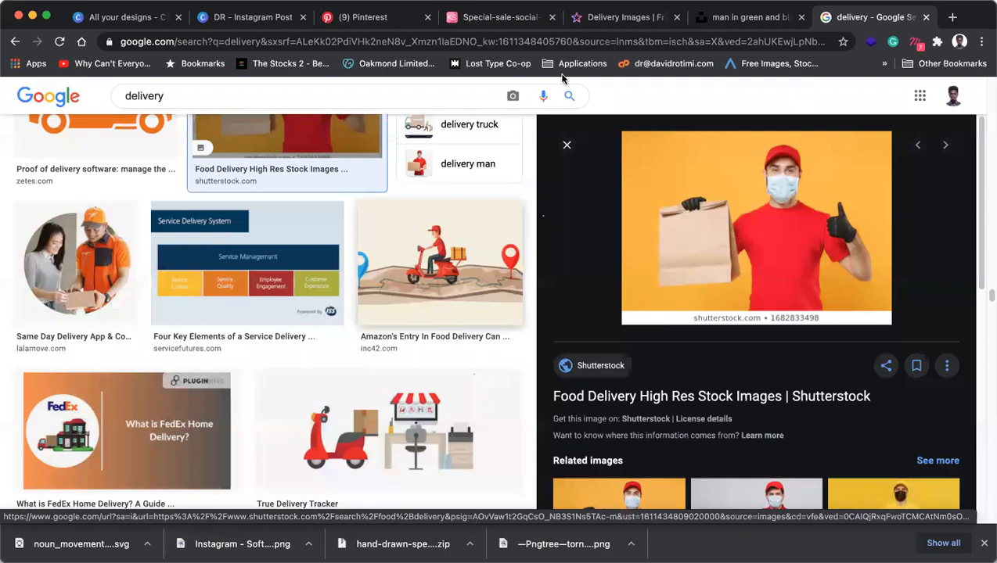
scroll(806, 359, down, 3)
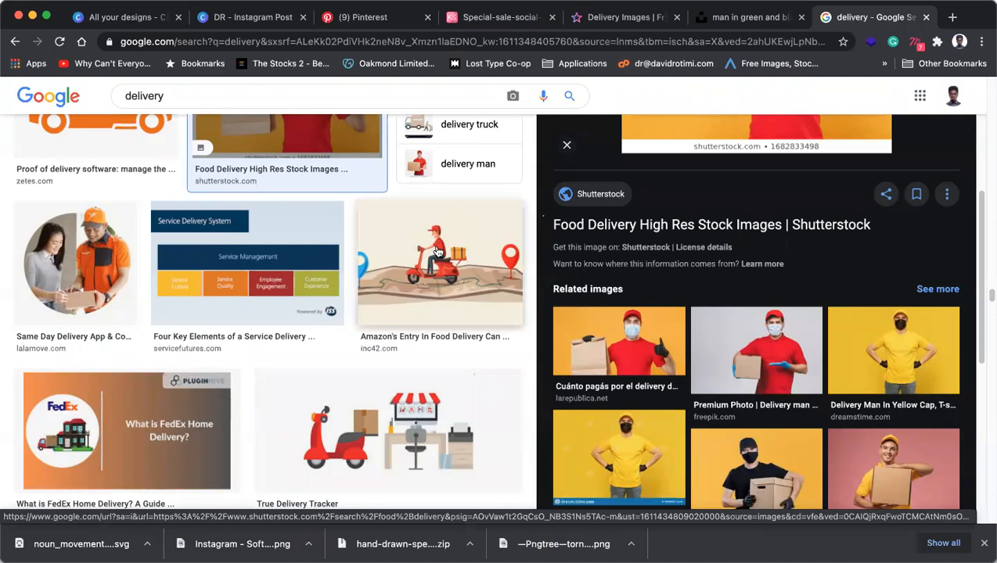
scroll(439, 250, down, 20)
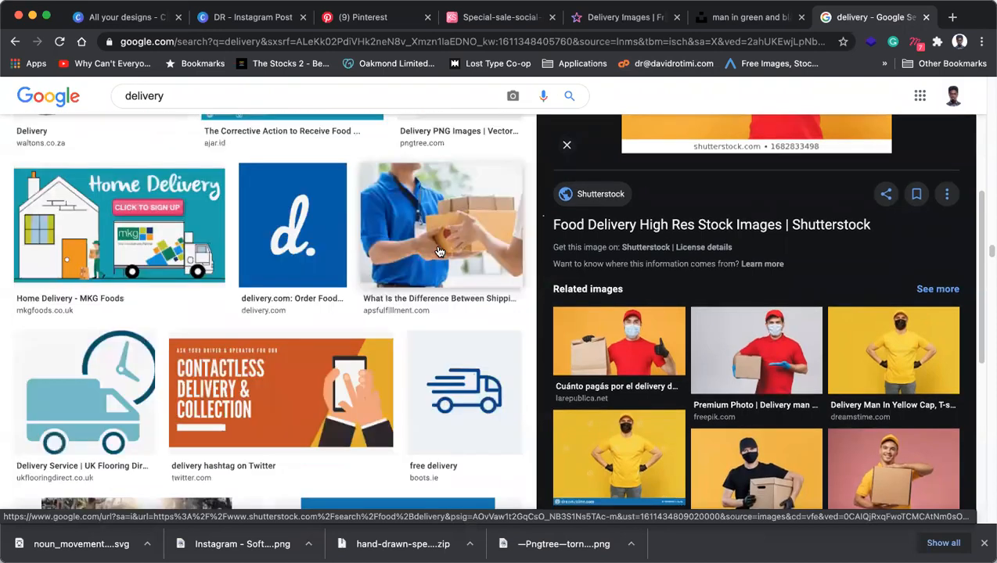
scroll(440, 245, up, 20)
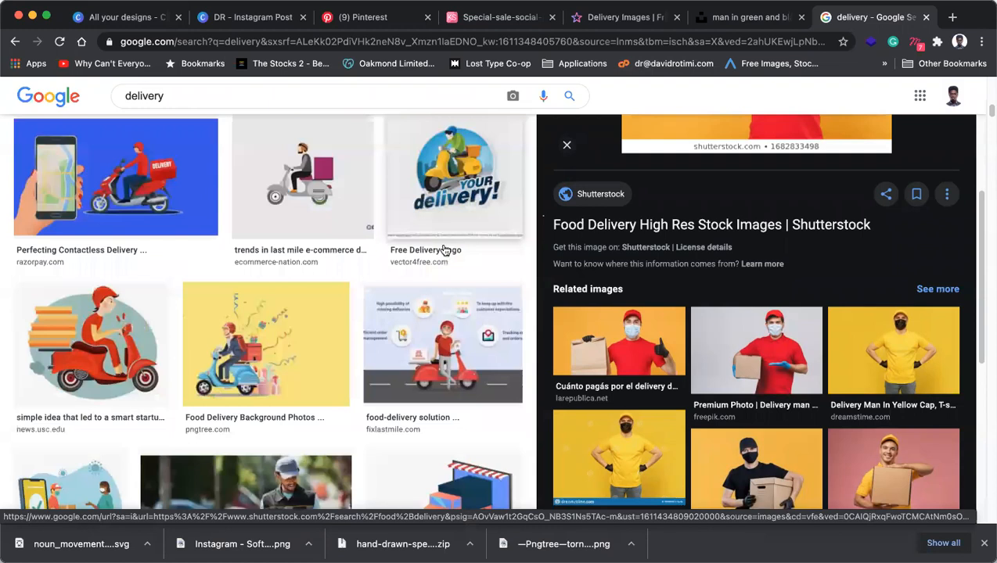
click(514, 146)
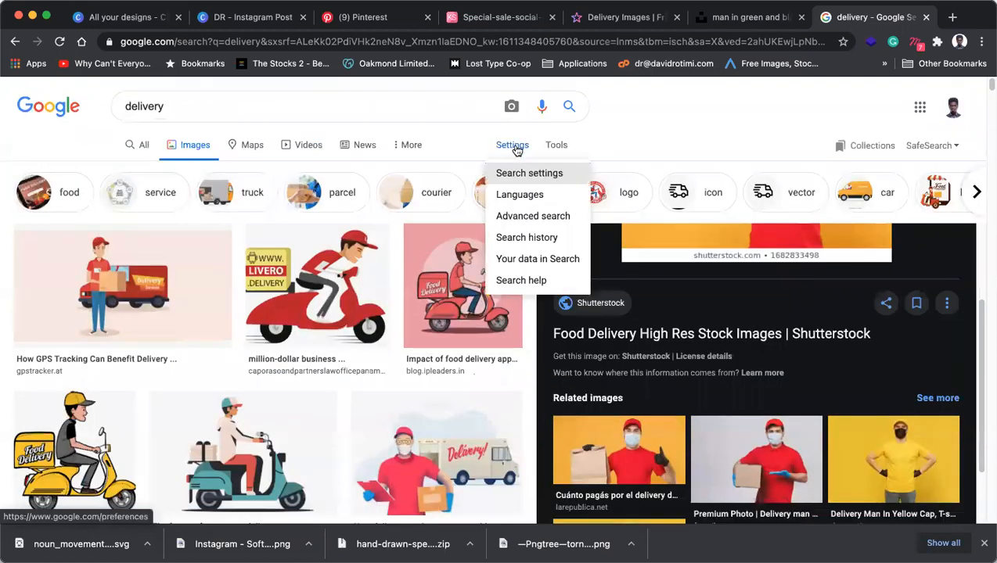
click(517, 177)
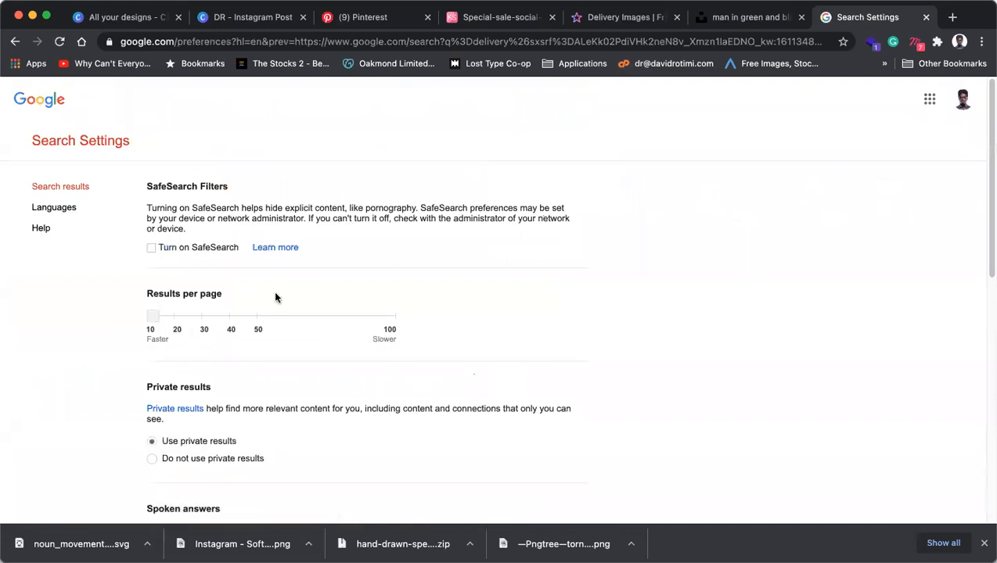
scroll(275, 295, down, 3)
scroll(276, 296, down, 3)
scroll(272, 290, up, 5)
click(15, 43)
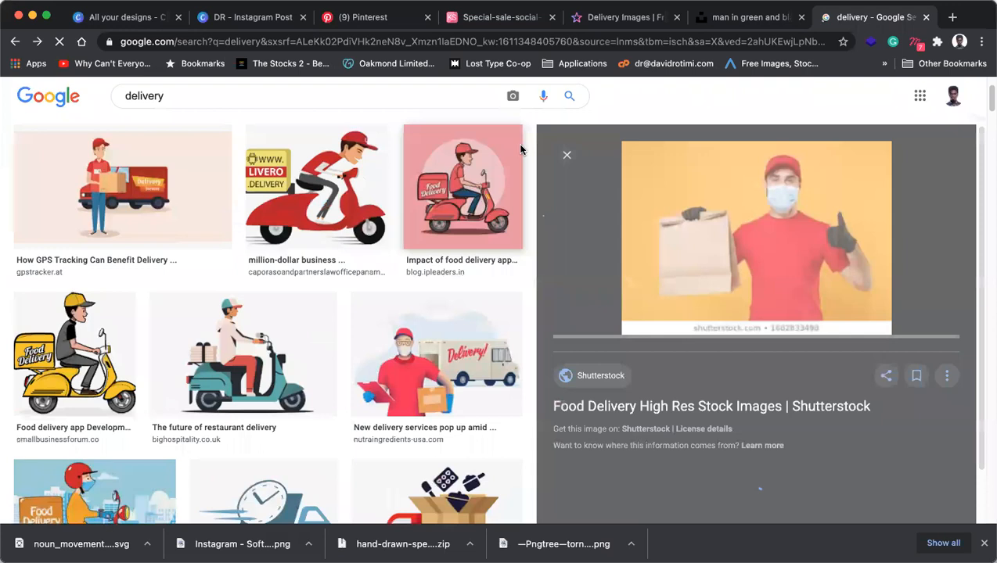
Open the Stamps.com delivery result in a new tab and check the Unsplash courier photo.
click(523, 149)
click(757, 19)
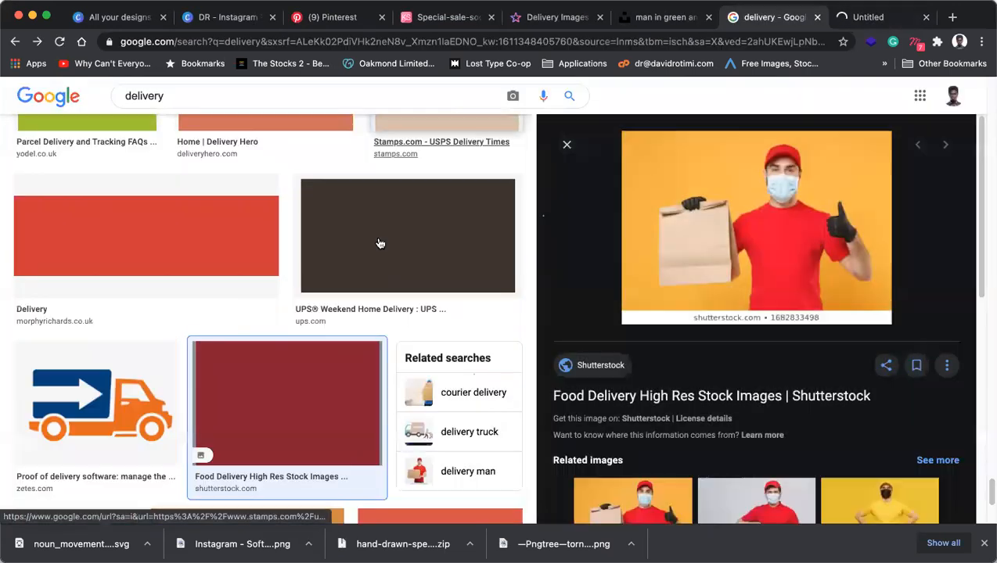
scroll(384, 244, down, 15)
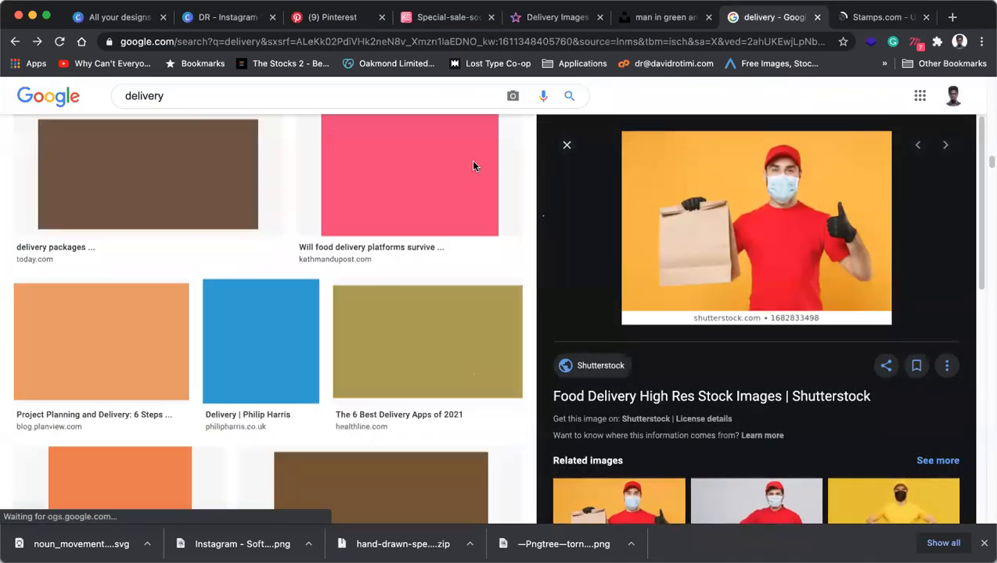
click(653, 17)
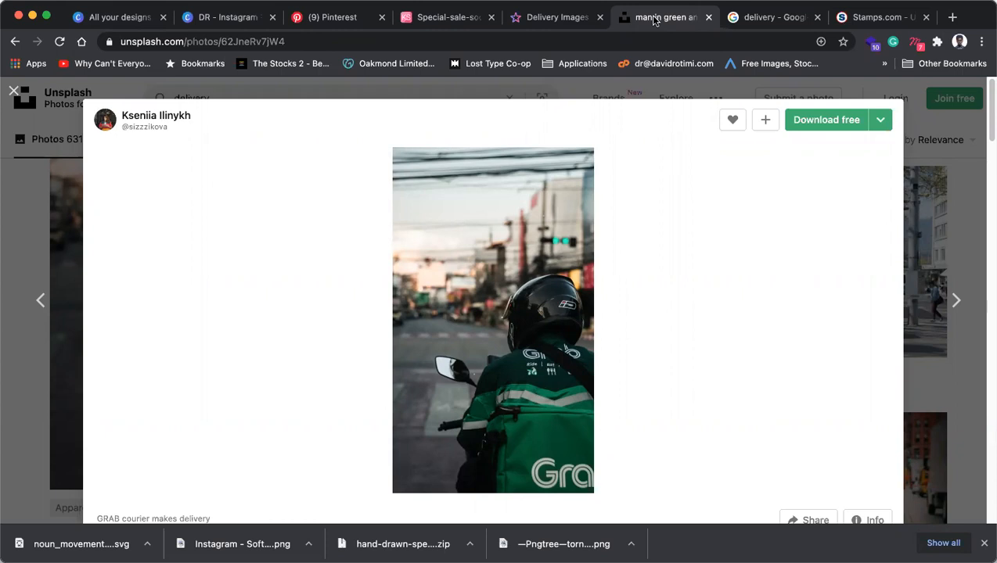
Back in the delivery image results, preview the masked food courier illustration.
click(766, 24)
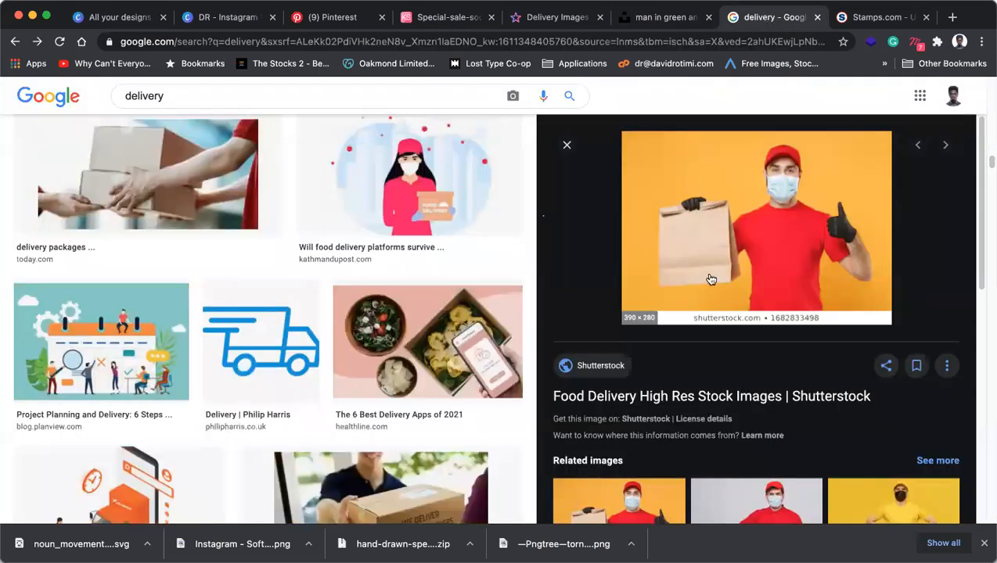
scroll(711, 279, down, 5)
scroll(712, 279, up, 5)
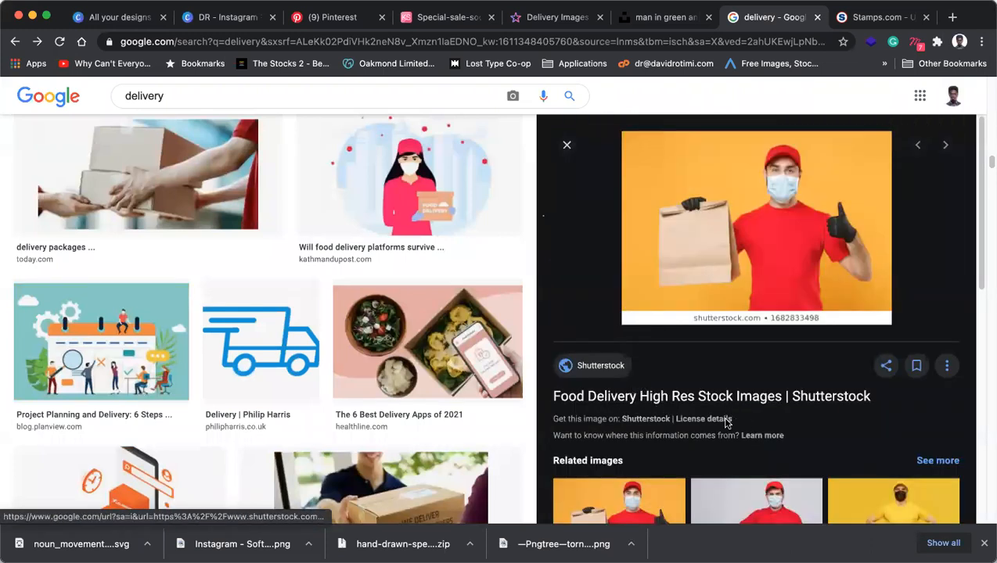
click(438, 234)
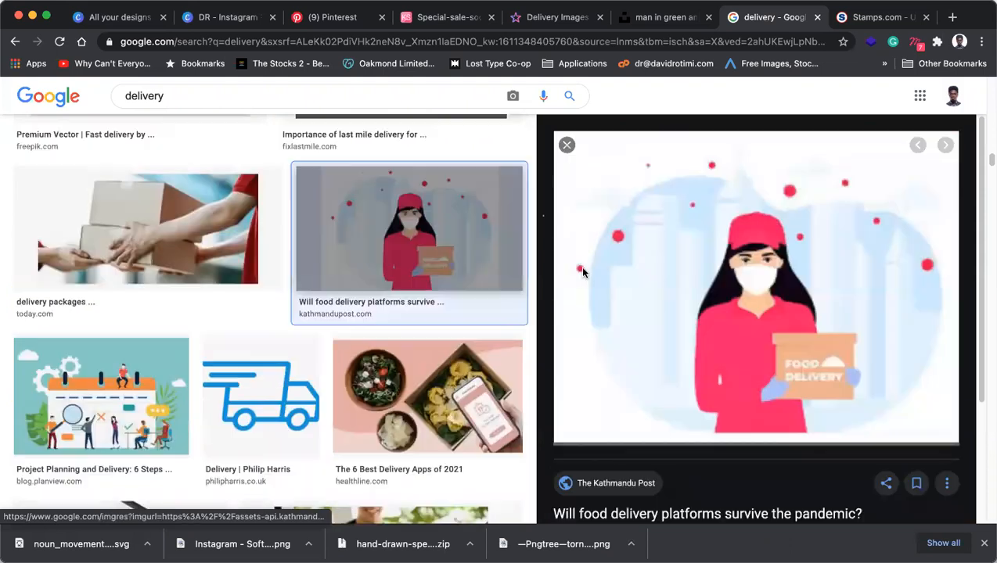
scroll(594, 294, down, 2)
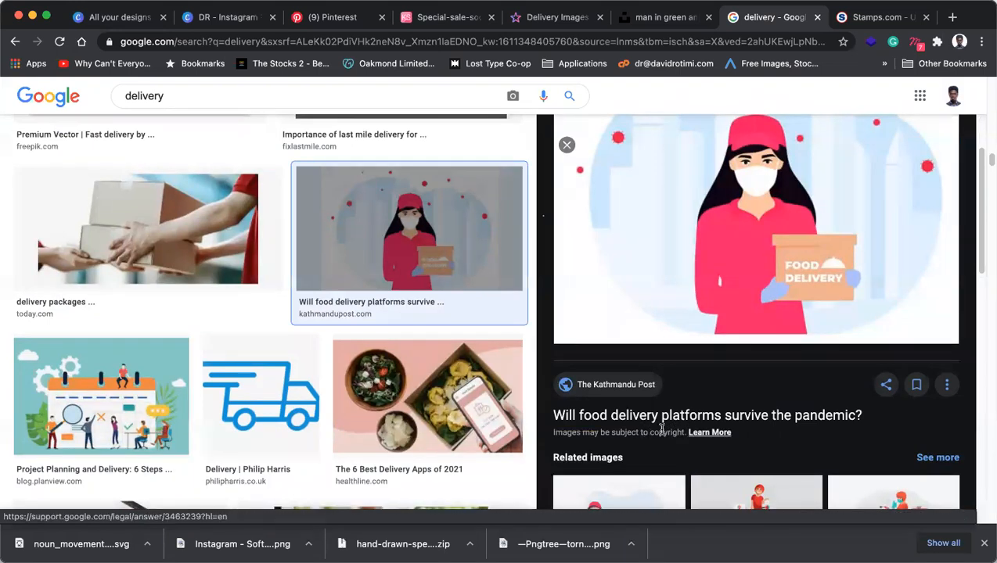
scroll(429, 412, down, 4)
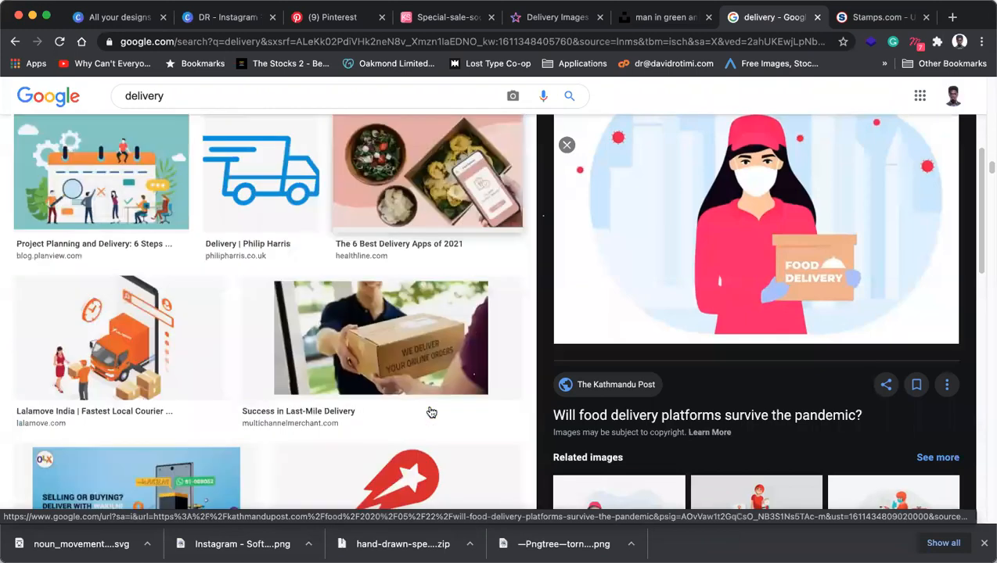
scroll(429, 412, down, 4)
scroll(356, 353, down, 5)
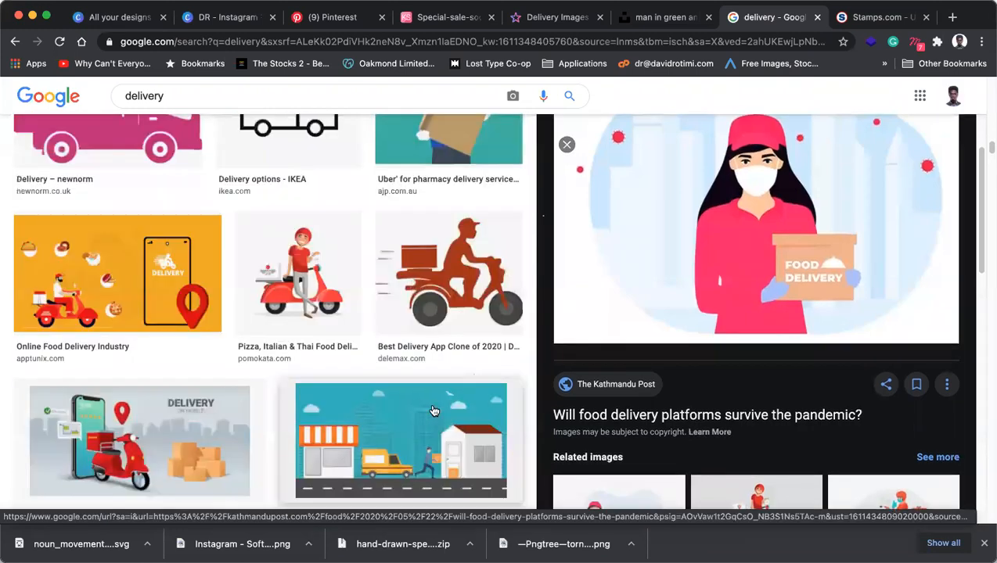
scroll(356, 353, up, 10)
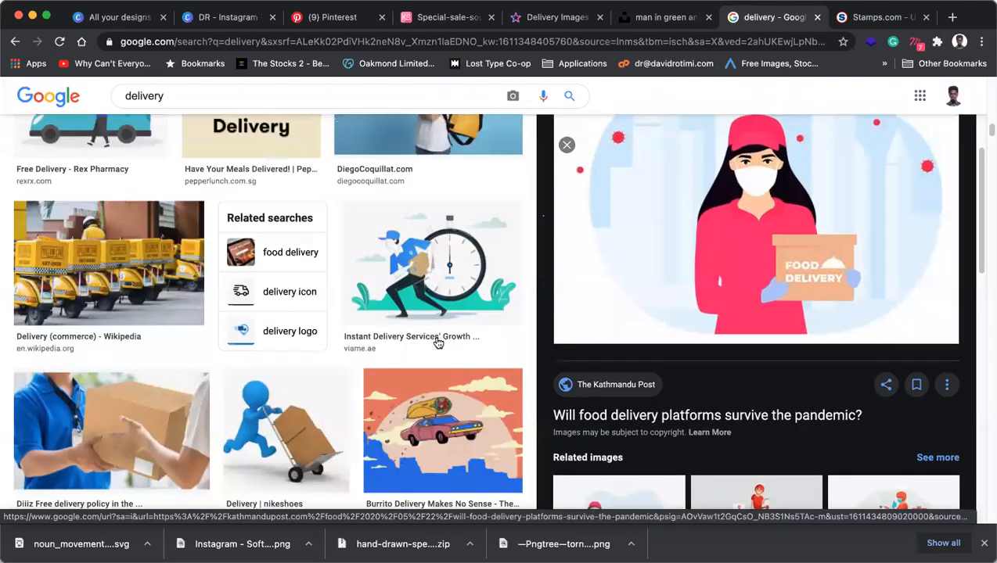
Preview the smiling man with the yellow backpack and keep scrolling the results.
click(448, 212)
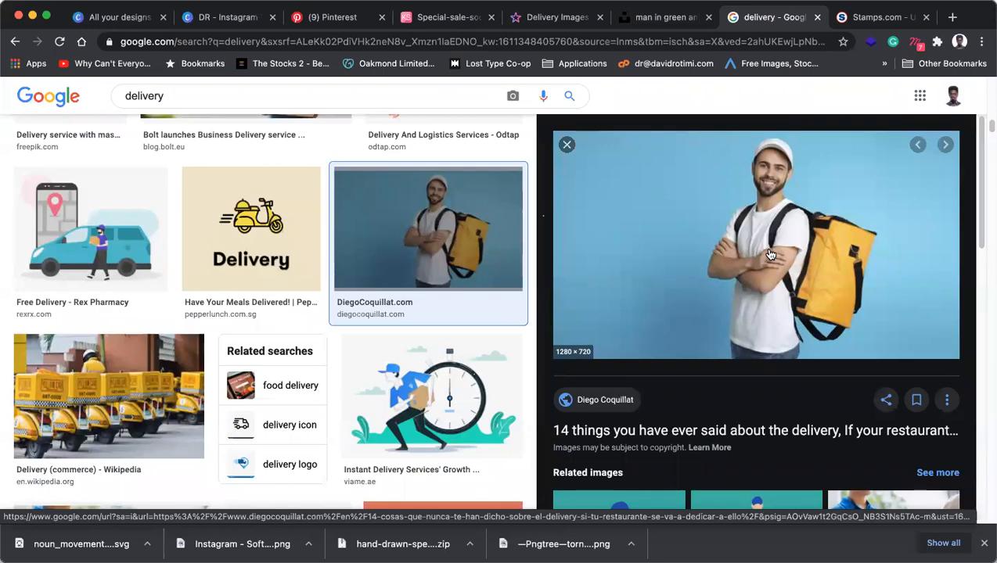
scroll(751, 235, up, 5)
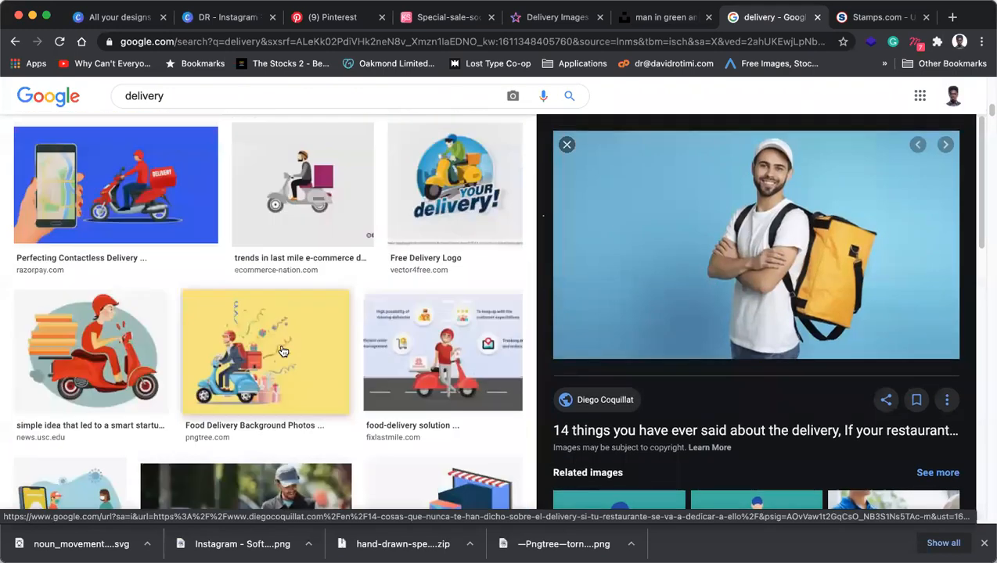
scroll(302, 352, up, 10)
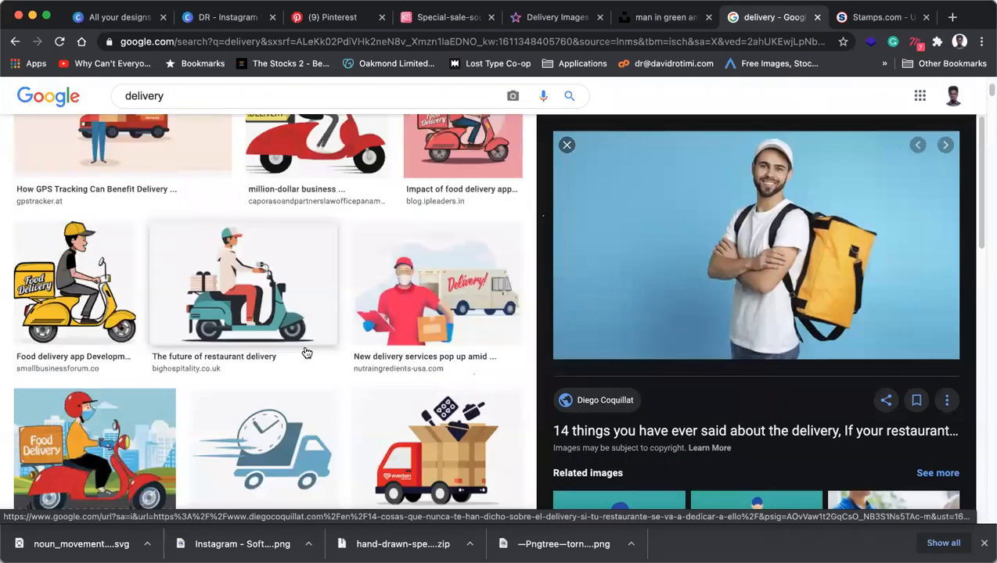
scroll(305, 352, down, 10)
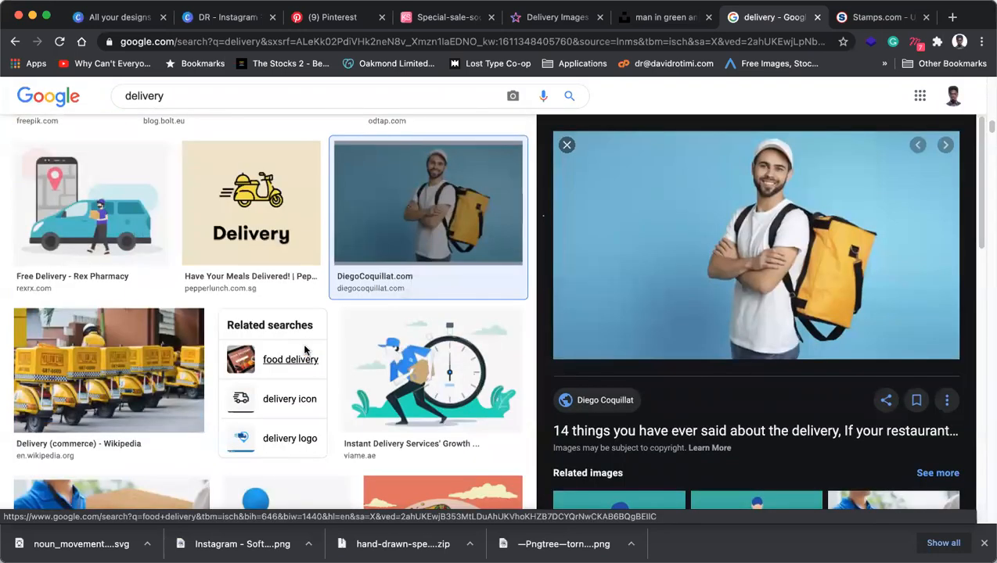
scroll(306, 344, down, 15)
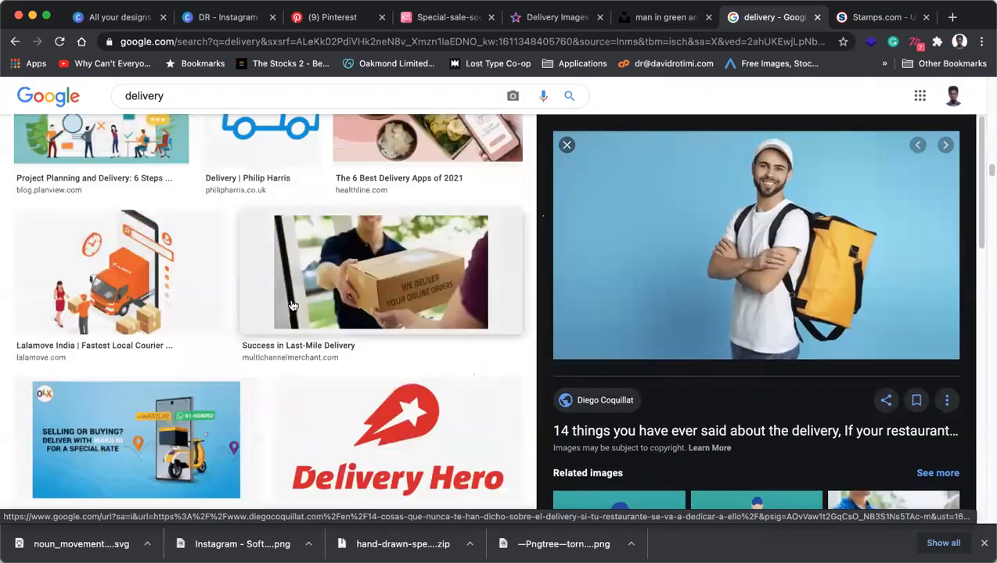
scroll(294, 300, down, 12)
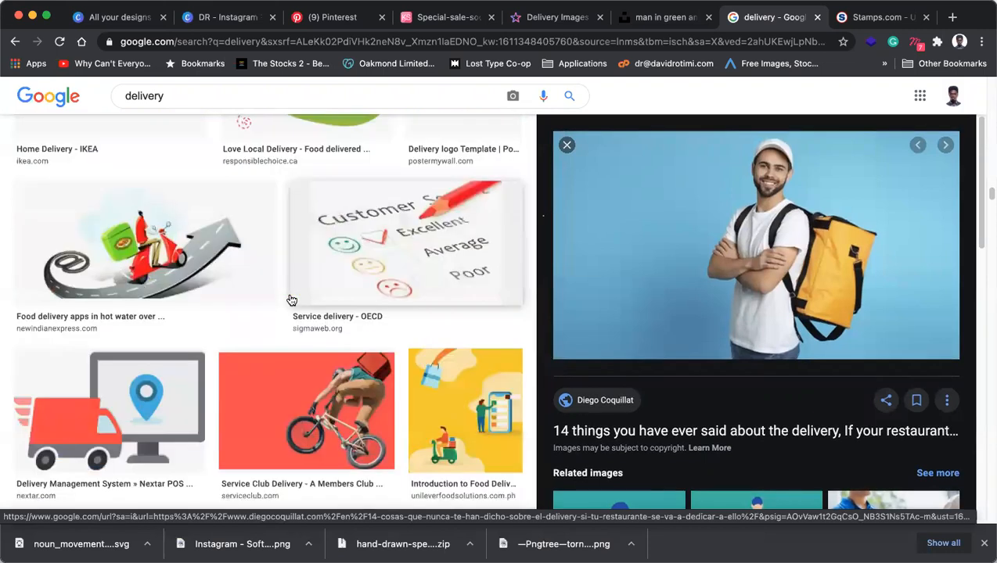
scroll(293, 300, down, 5)
Copy the green-jacket courier photo from Unsplash again.
click(658, 19)
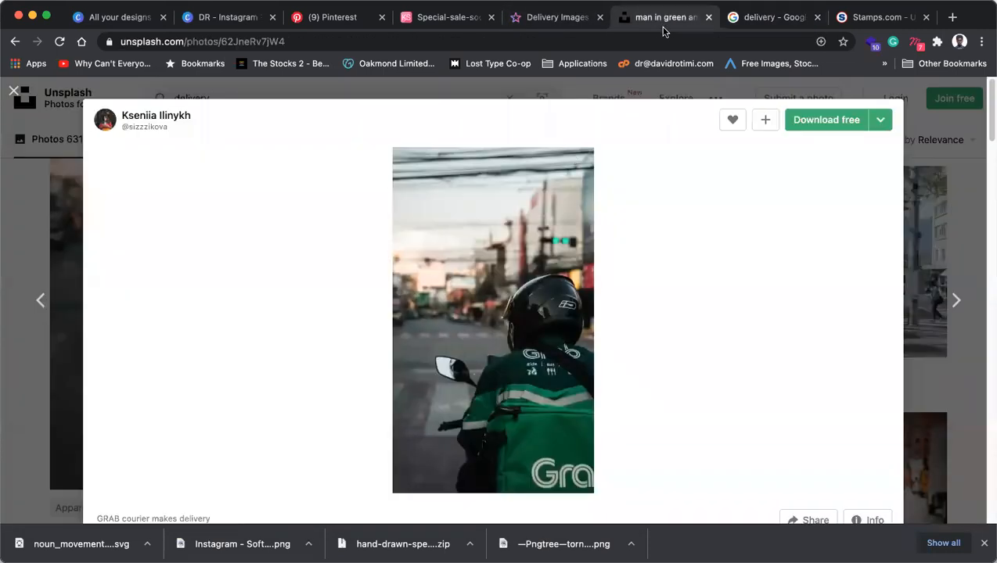
right_click(508, 276)
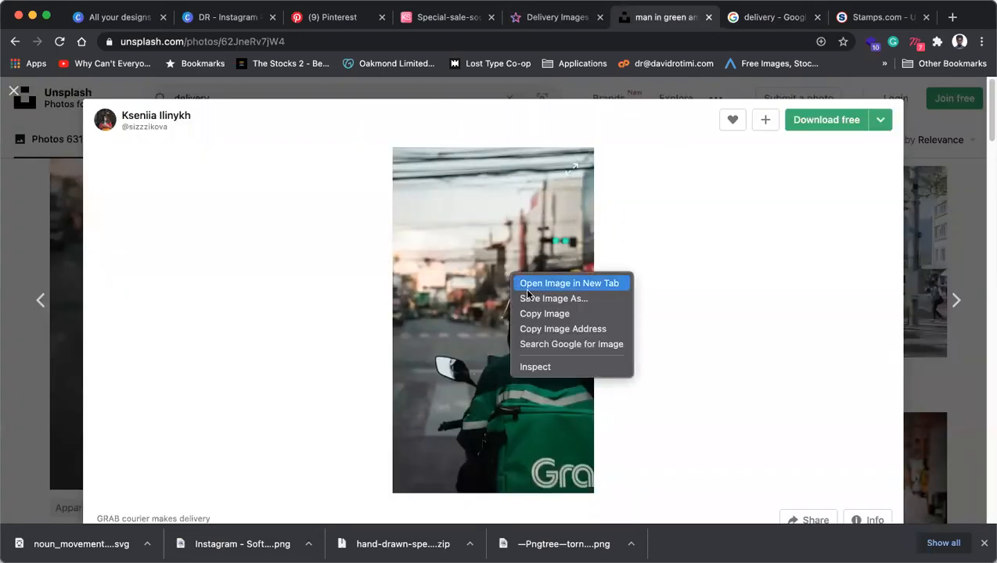
click(552, 315)
Cycle through the open reference tabs, ending on the Stamps.com USPS Delivery Times page.
click(532, 21)
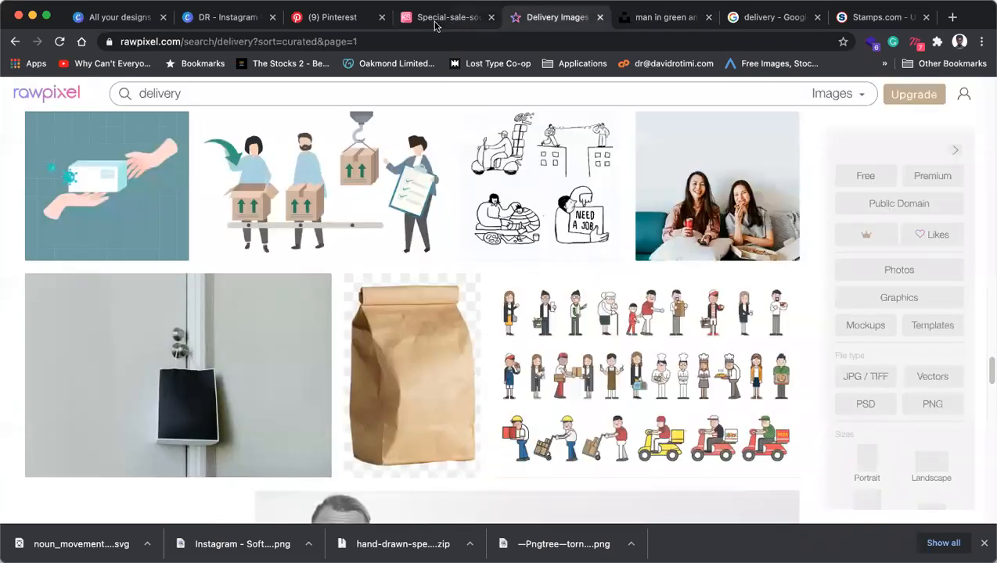
click(437, 21)
click(878, 19)
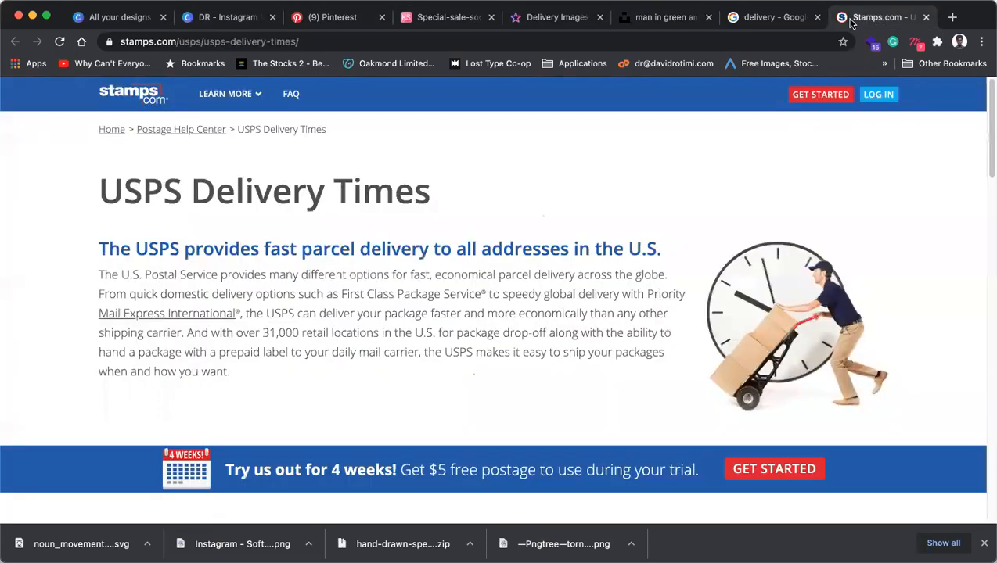
click(771, 20)
click(661, 19)
click(562, 22)
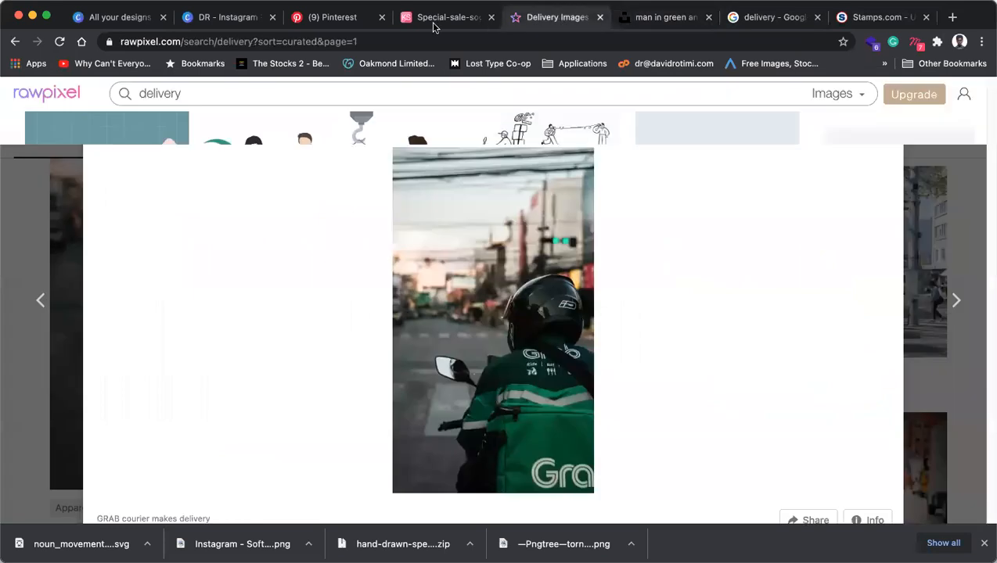
click(434, 26)
click(331, 19)
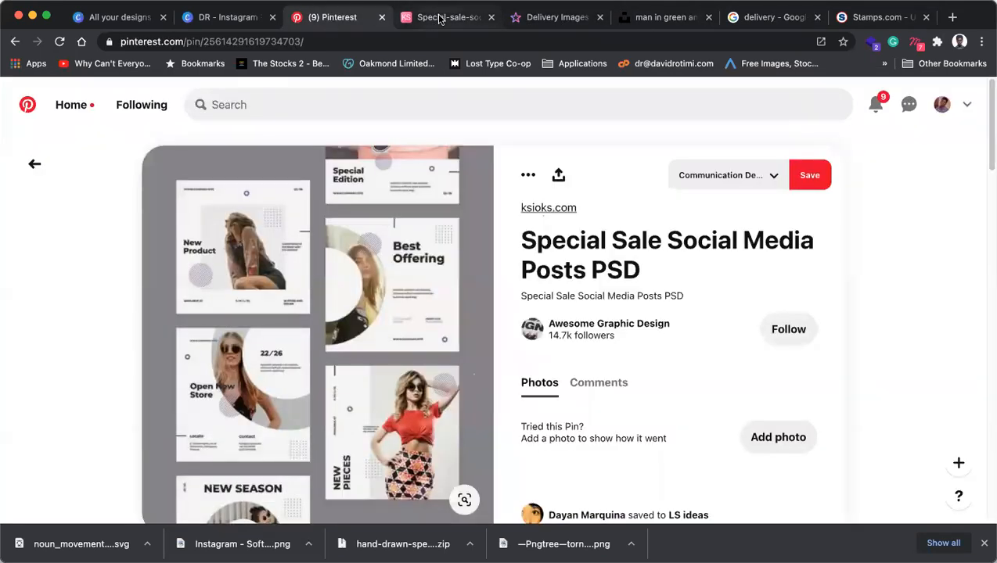
click(187, 17)
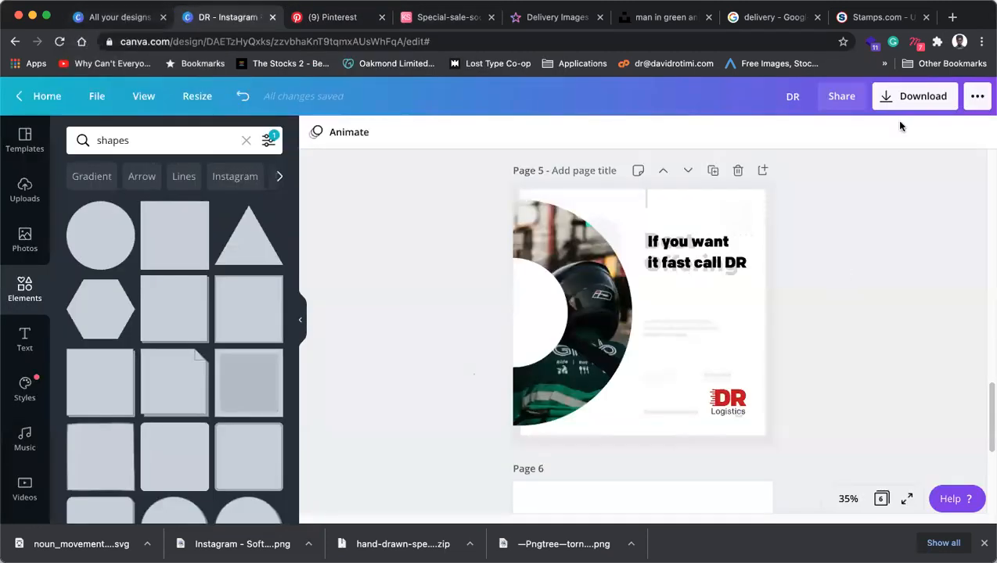
click(873, 17)
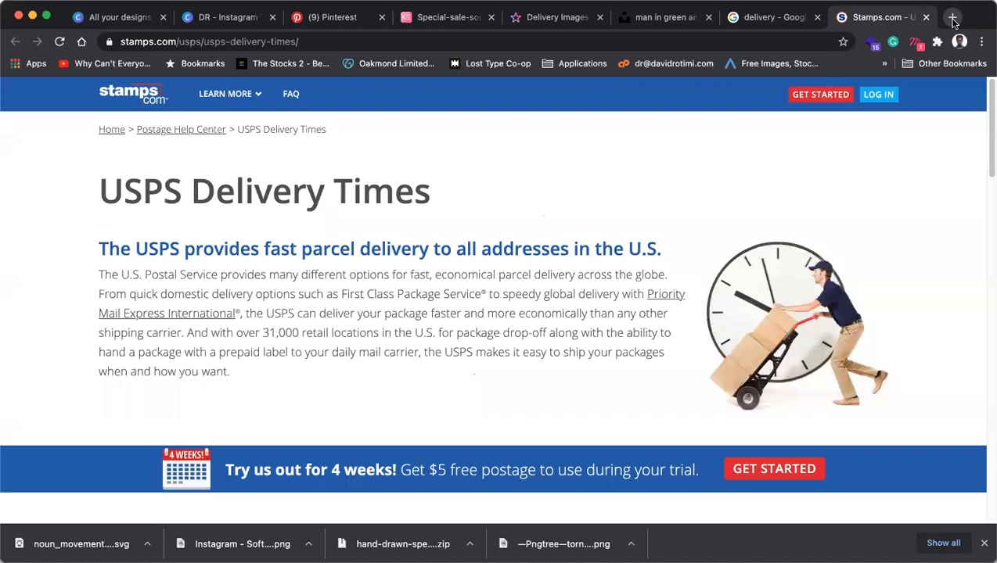
Load the remove.bg website from the address bar.
click(789, 45)
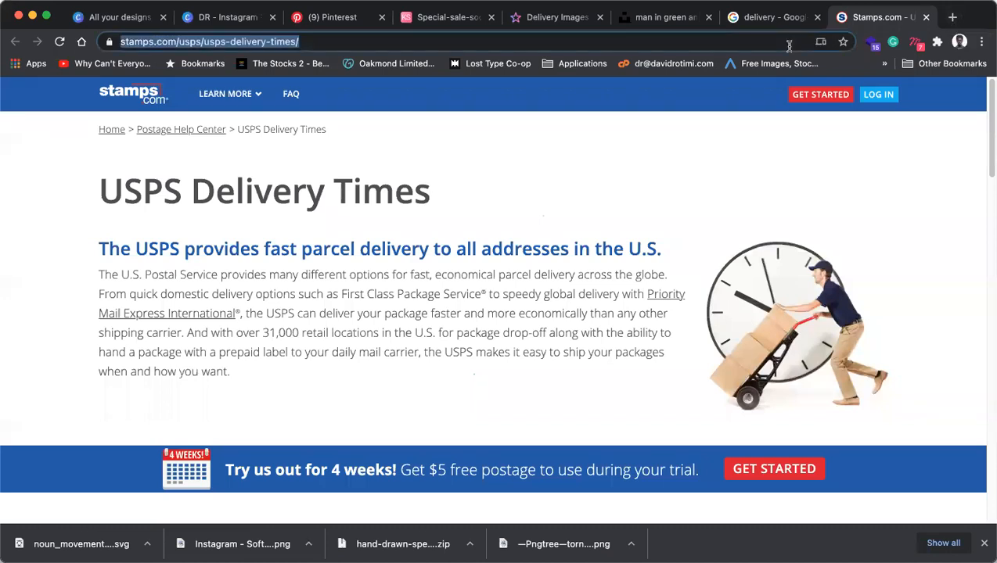
text(remove)
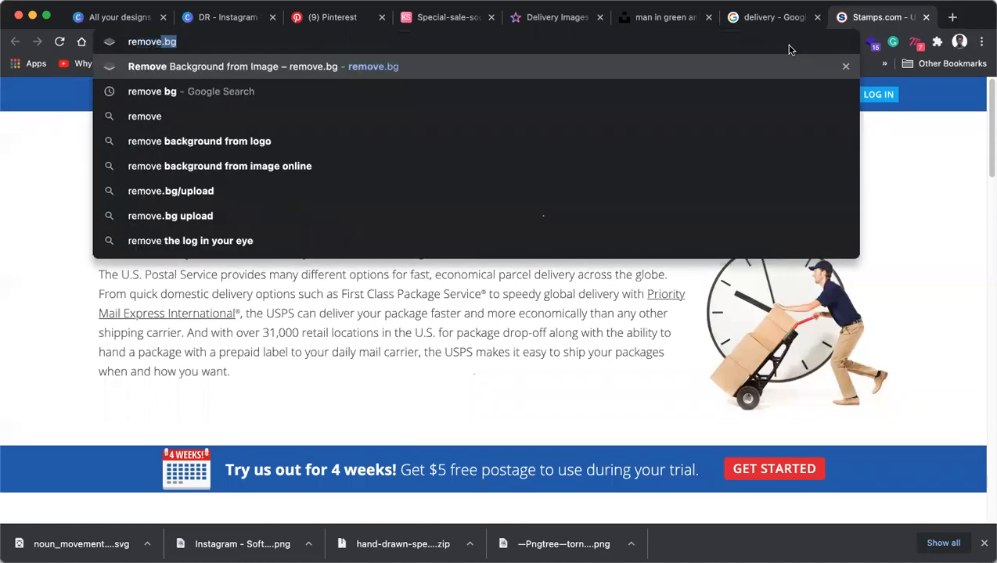
key(Return)
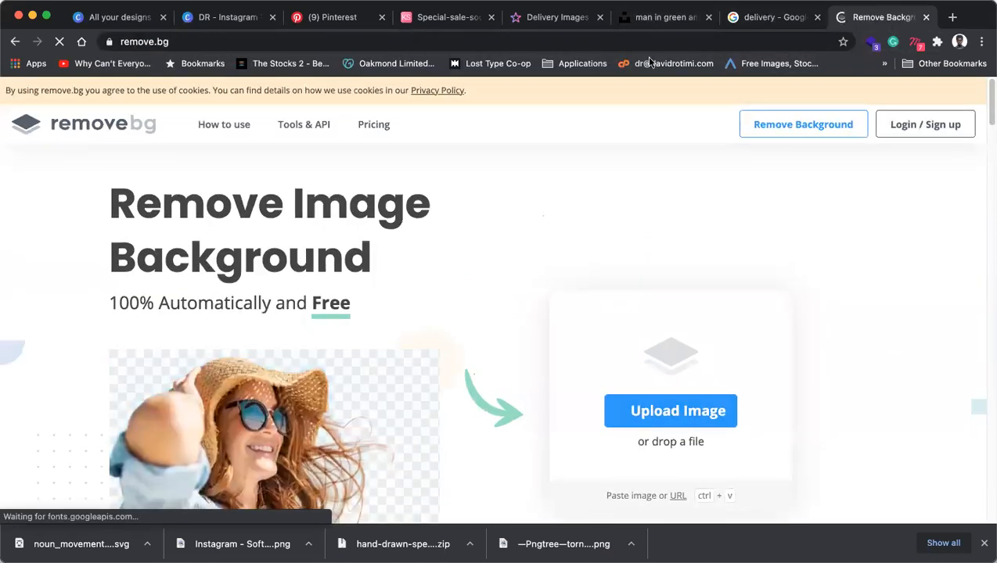
Download the GRAB courier photo from Unsplash at Medium size, then go back to remove.bg.
click(646, 19)
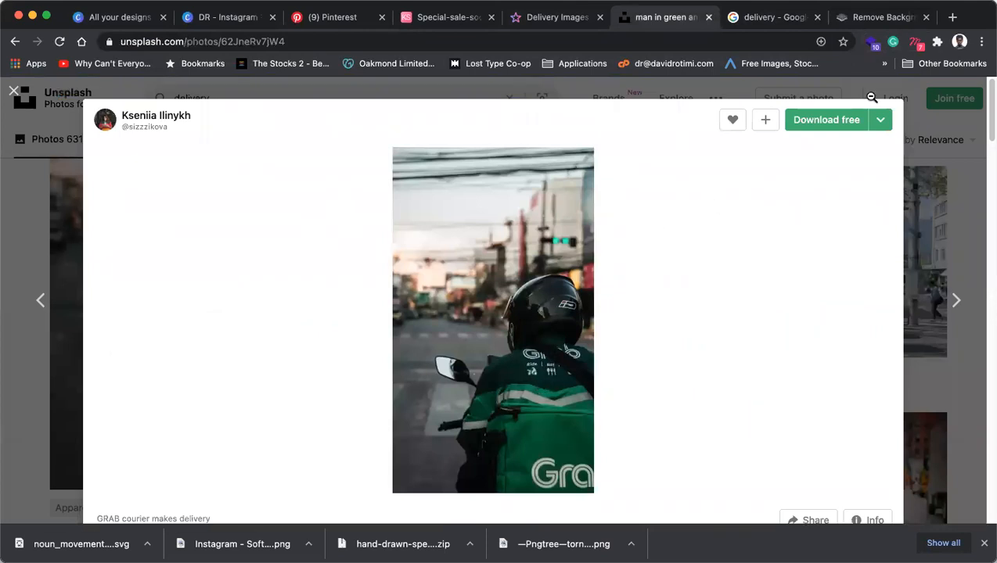
click(880, 128)
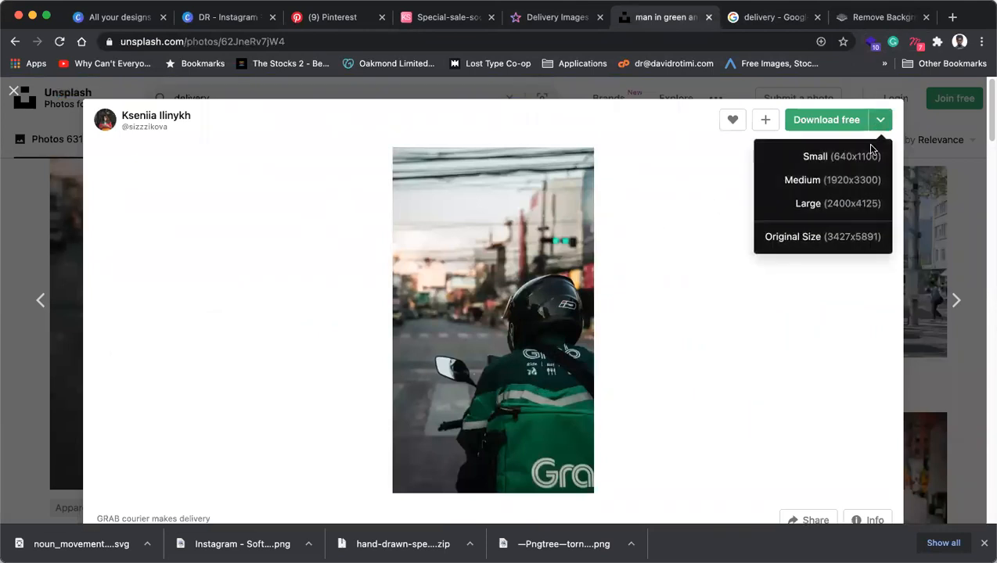
click(845, 180)
scroll(790, 305, down, 3)
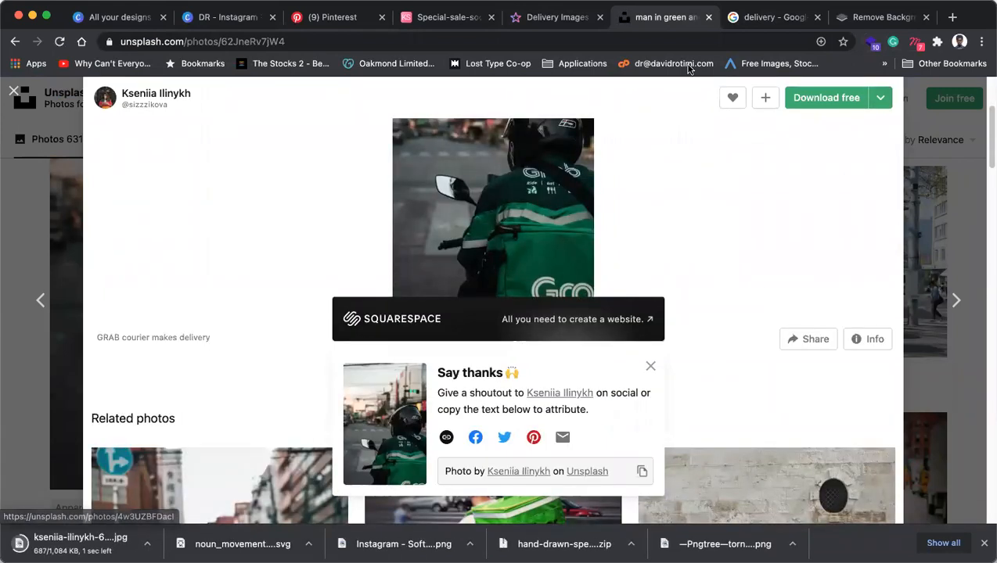
click(767, 24)
click(881, 17)
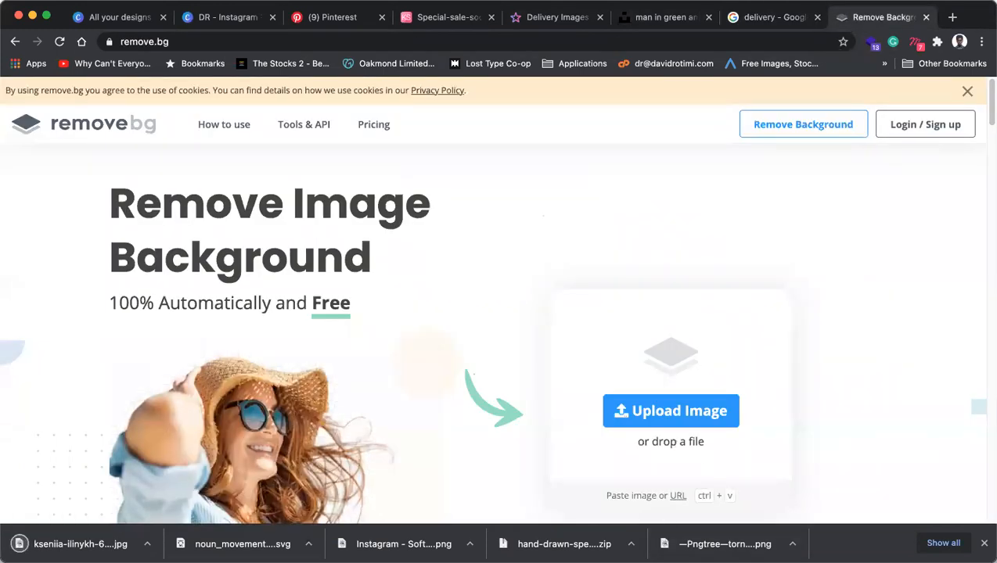
Upload the courier photo jpg to remove.bg to strip its background and try Download HD.
drag(558, 242, 683, 392)
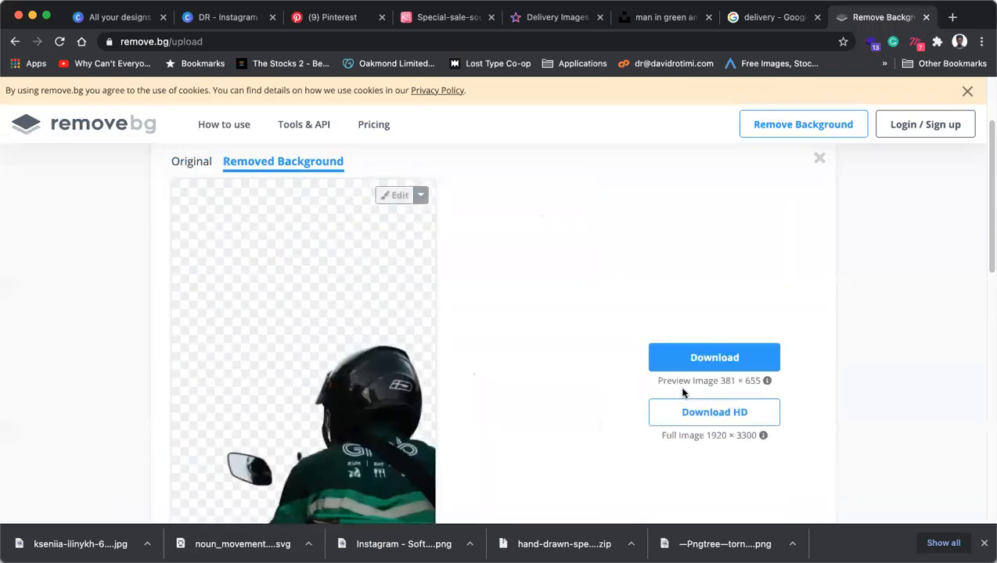
scroll(256, 456, down, 5)
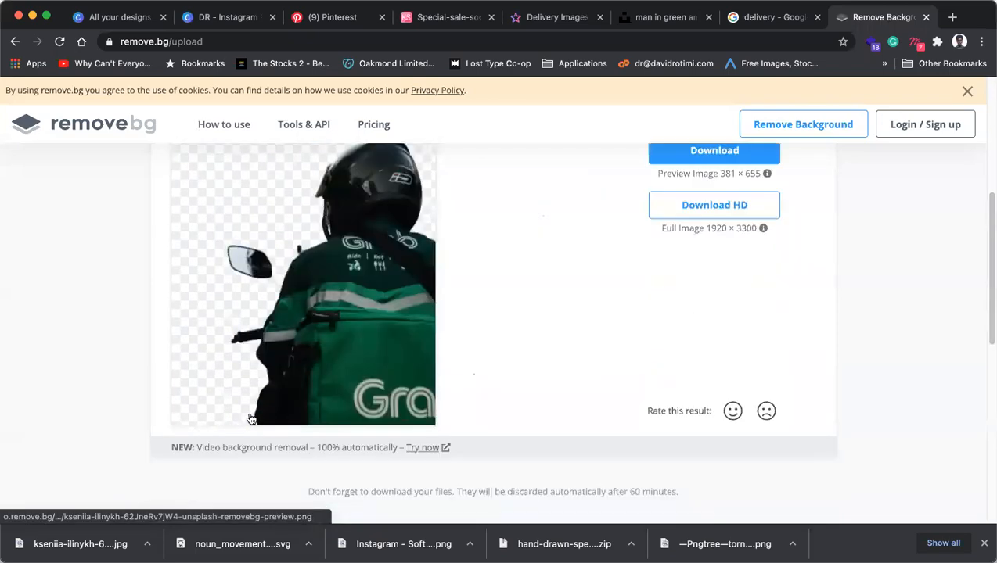
scroll(420, 366, up, 2)
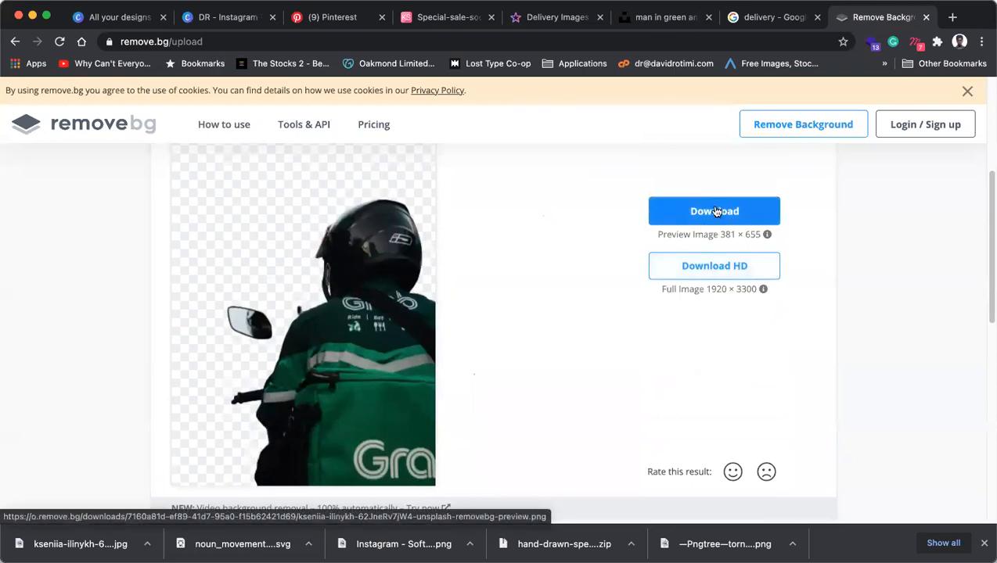
click(701, 267)
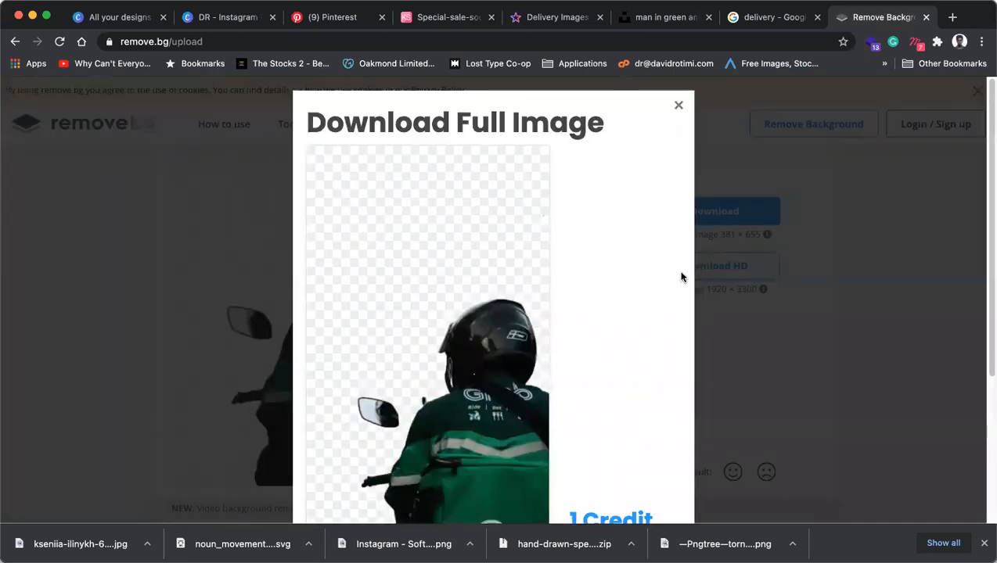
scroll(554, 366, down, 3)
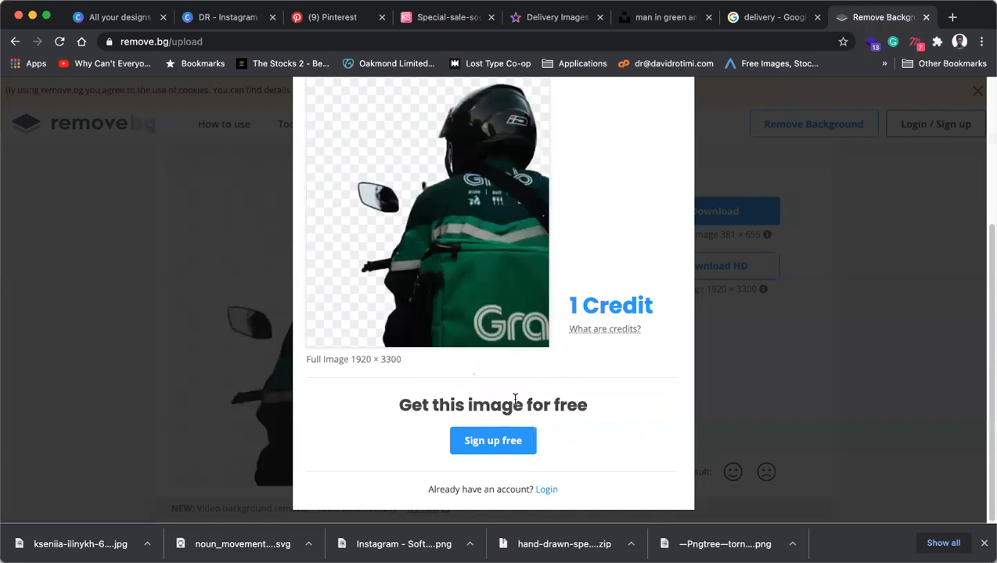
scroll(513, 399, up, 5)
scroll(515, 399, down, 4)
Dismiss the cutout's save menu, close remove.bg and return to the Pinterest pin.
right_click(456, 267)
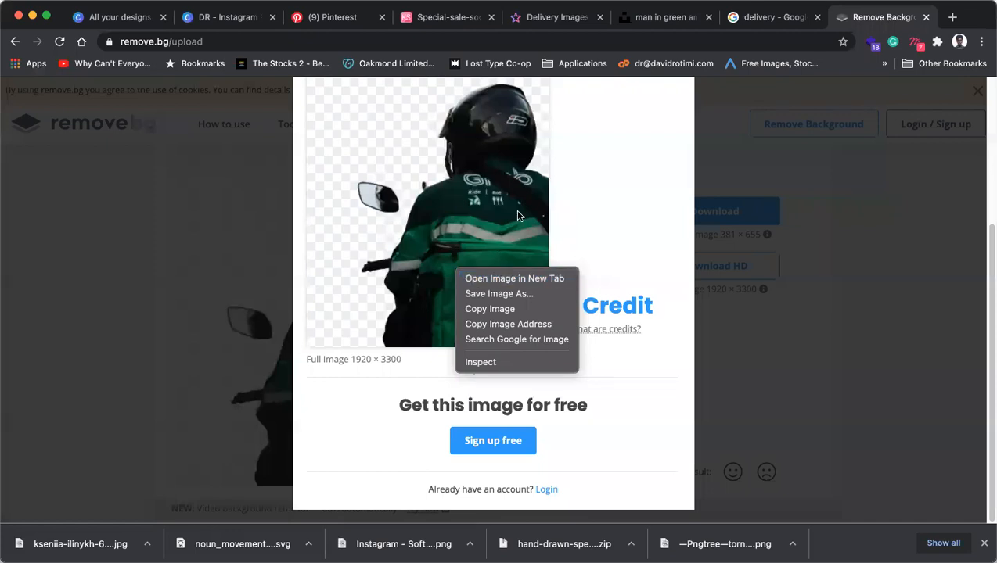
click(782, 182)
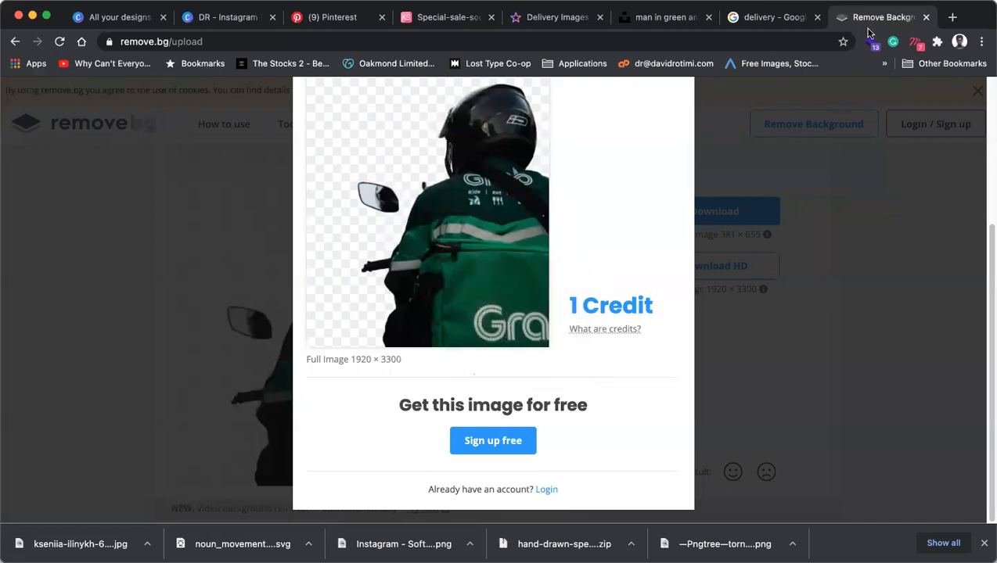
click(924, 17)
click(344, 17)
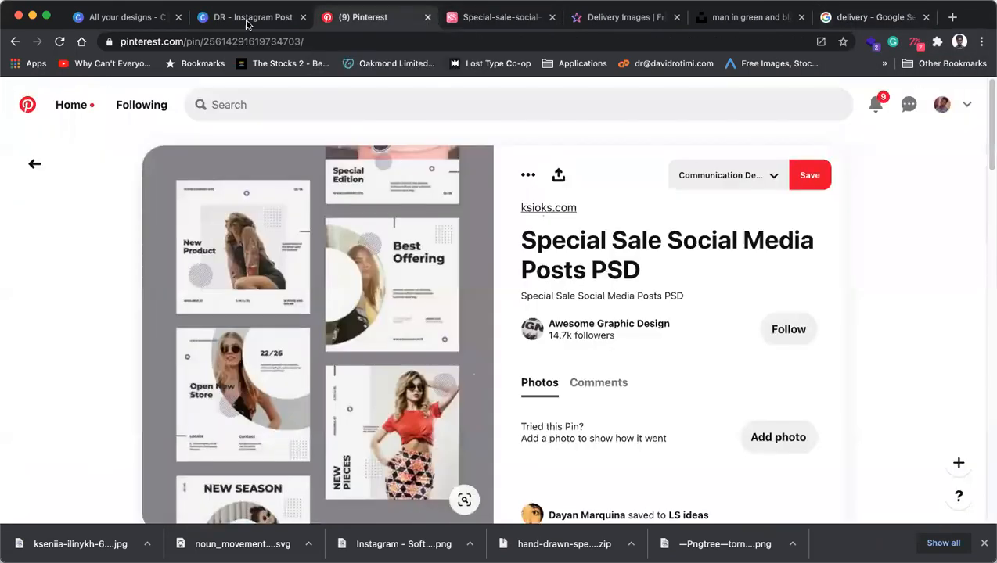
Back in the DR Instagram design, duplicate page 5 as a new page 6.
click(248, 25)
scroll(618, 413, down, 3)
scroll(626, 411, up, 4)
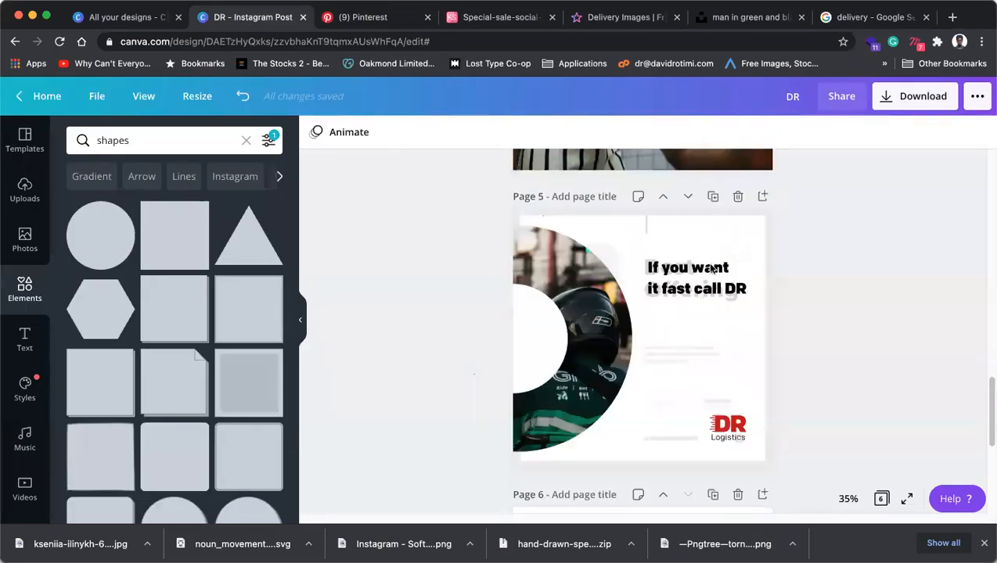
click(712, 197)
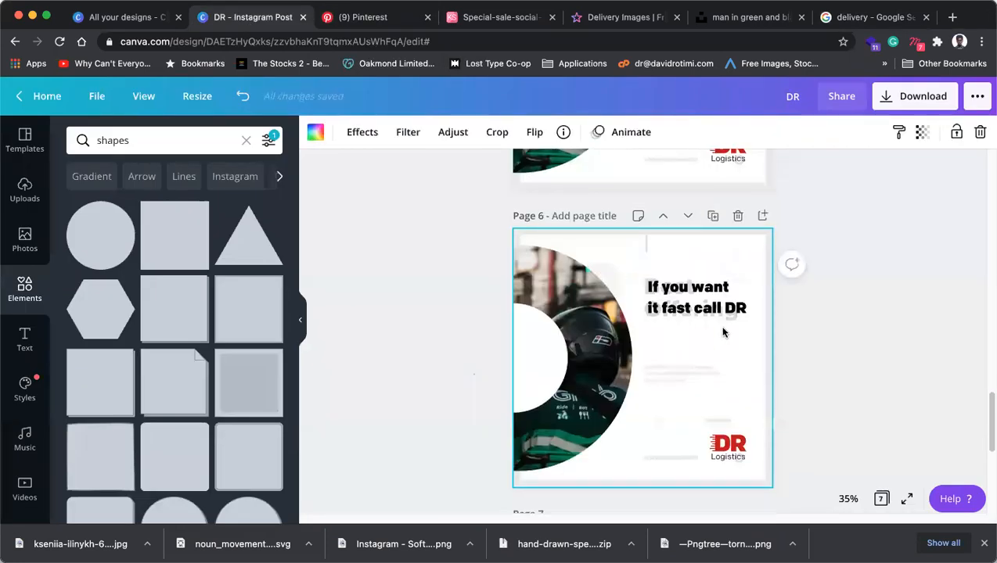
Delete page 6's circular courier photo and frame, then undo to restore the rectangular photo.
click(572, 349)
key(Delete)
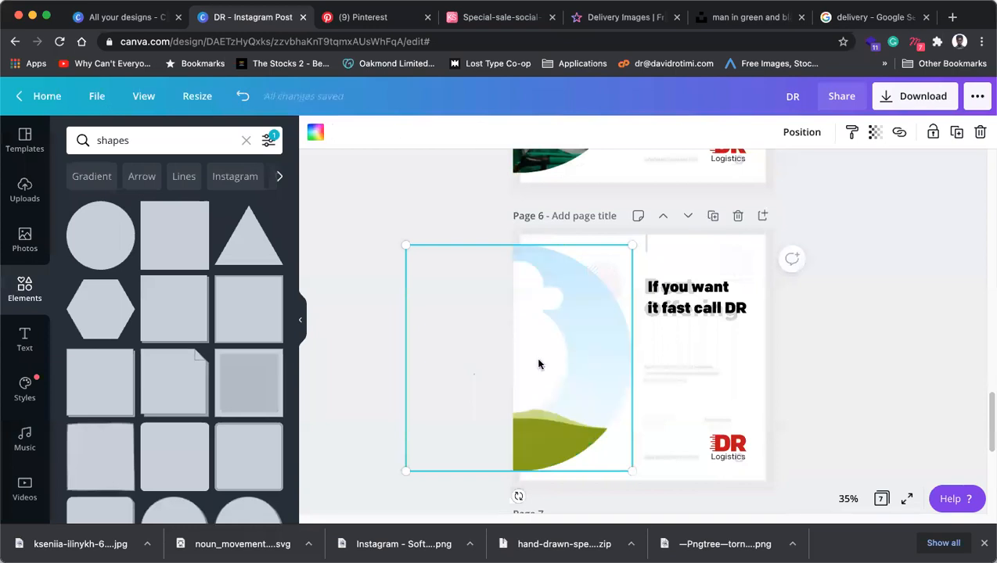
key(Delete)
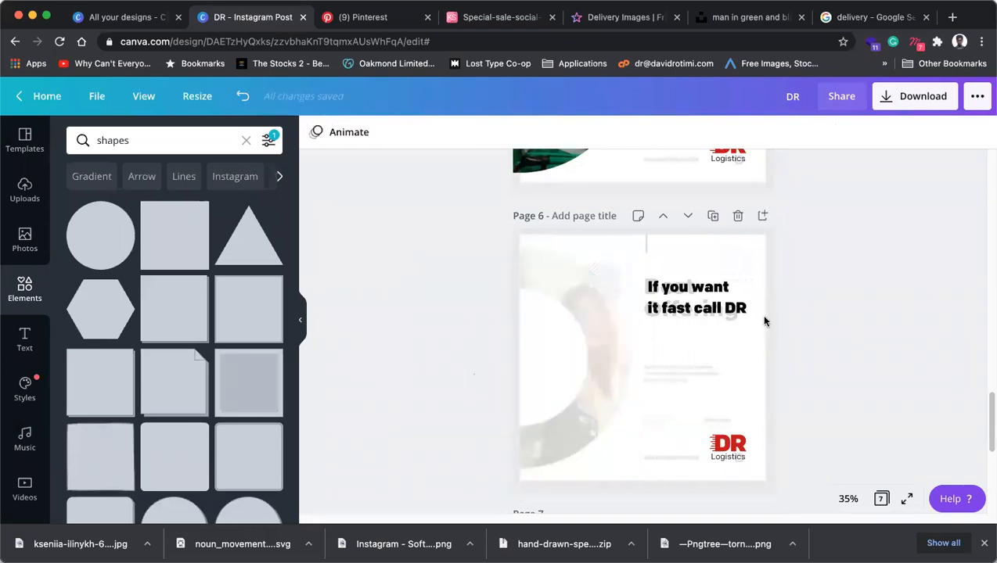
key(super+z)
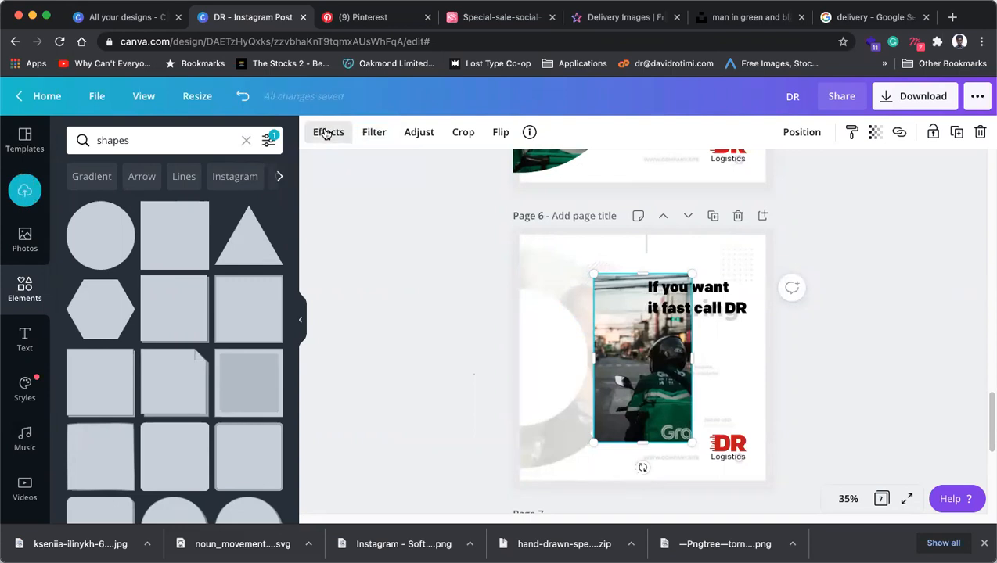
Apply Effects > Background Remover to page 6's courier photo so only the rider remains.
click(327, 133)
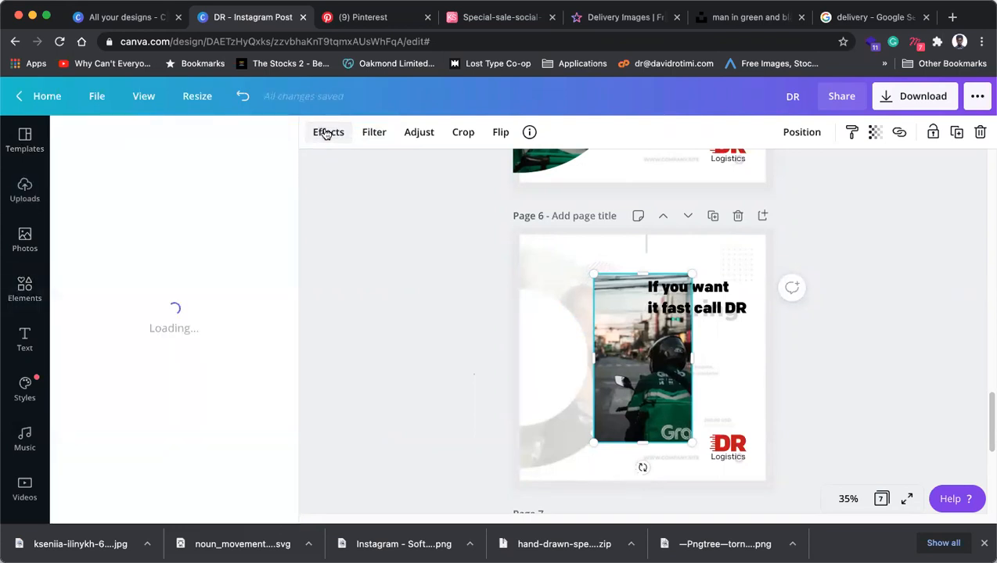
click(244, 196)
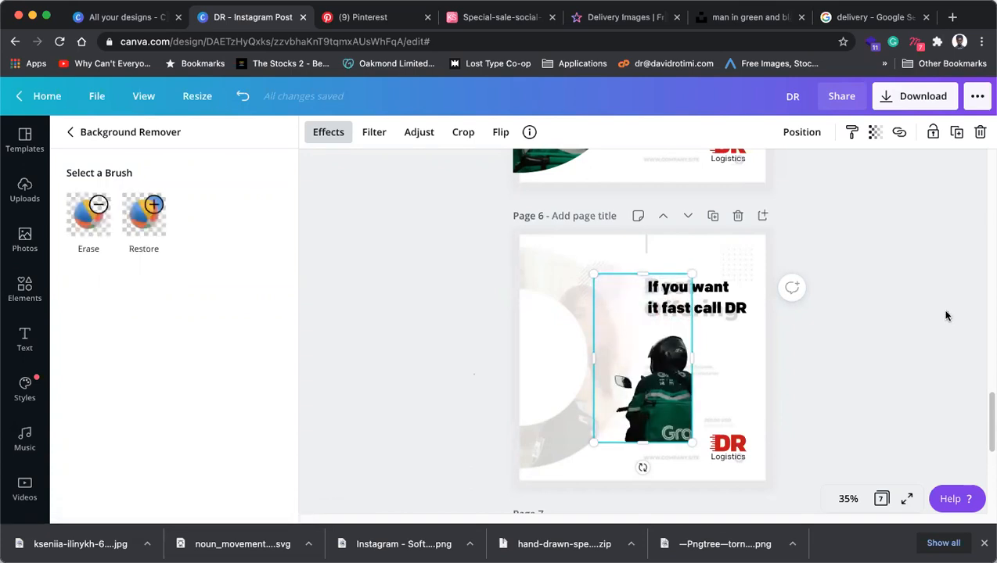
click(912, 322)
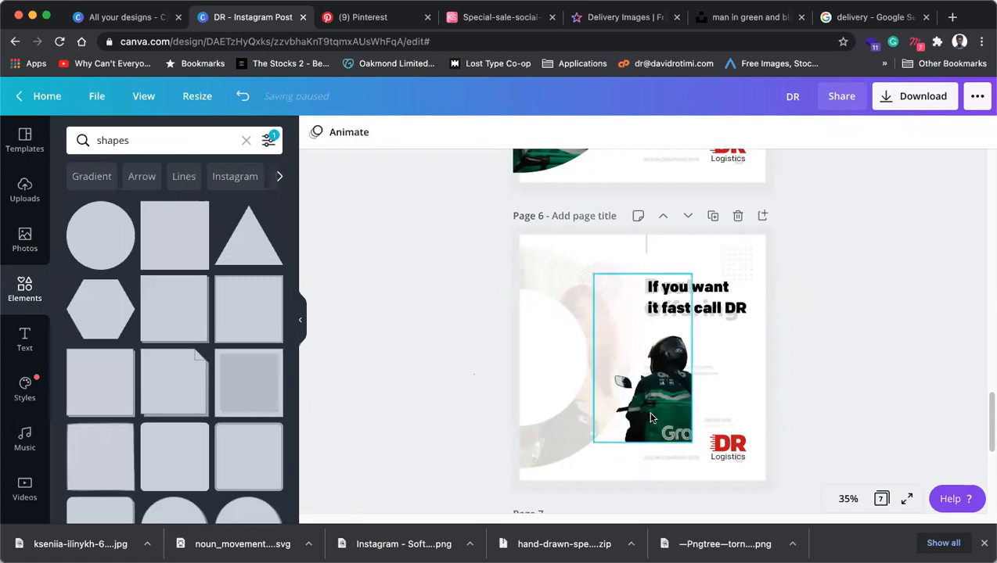
Flip the cut-out rider horizontally, move it to page 6's left edge and enlarge it to about 625 × 1,073.
drag(649, 425, 700, 443)
click(824, 472)
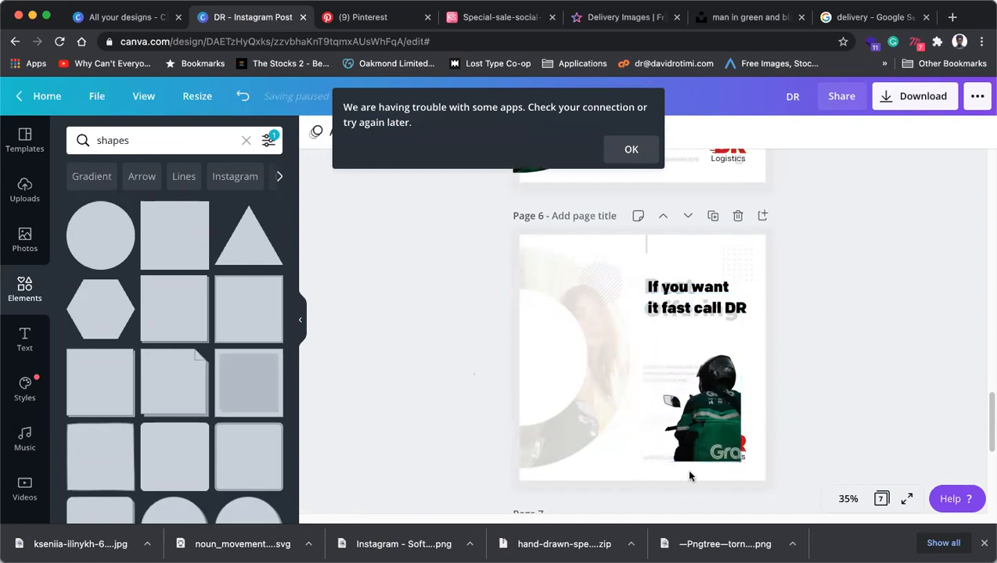
drag(714, 438, 739, 455)
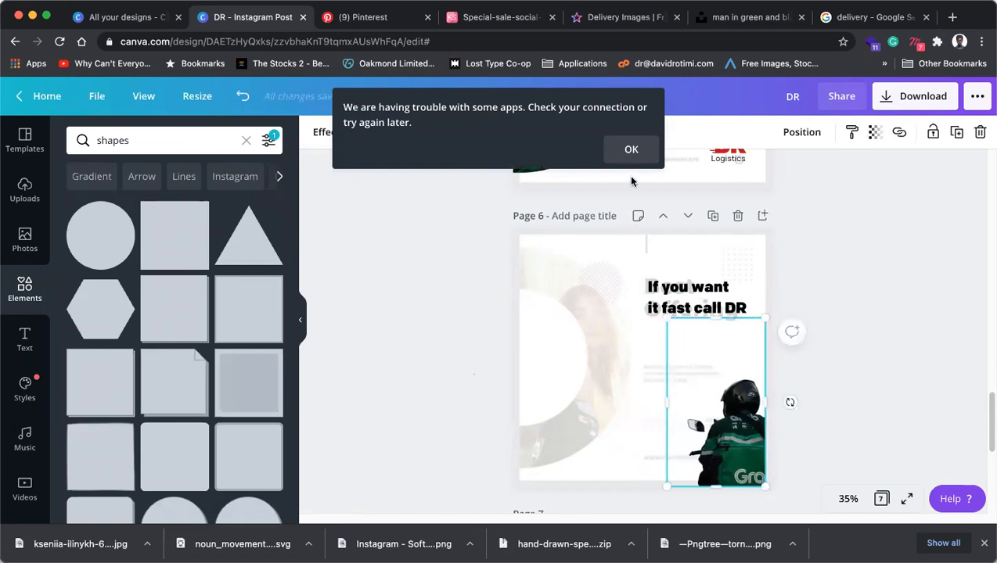
click(630, 148)
click(500, 132)
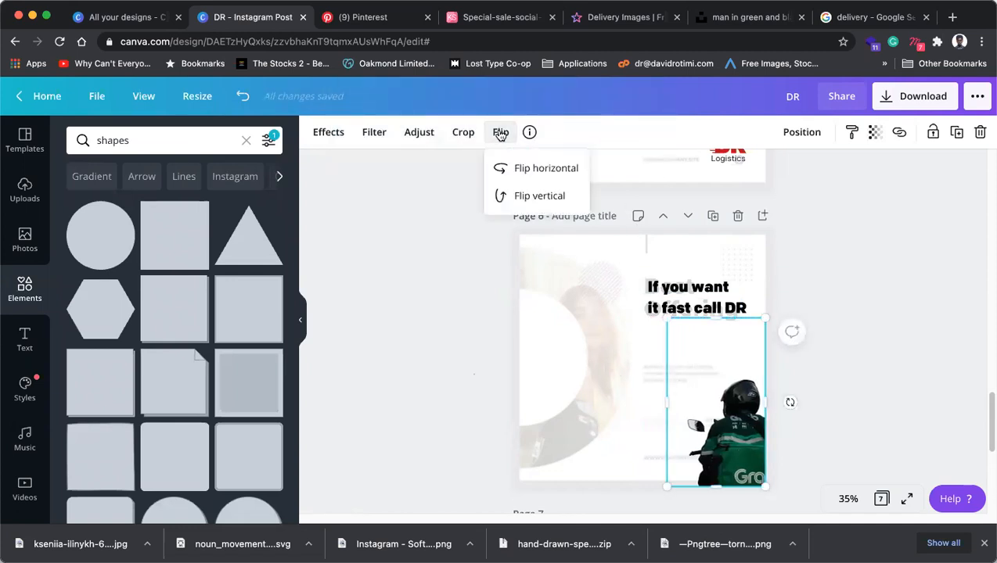
click(530, 172)
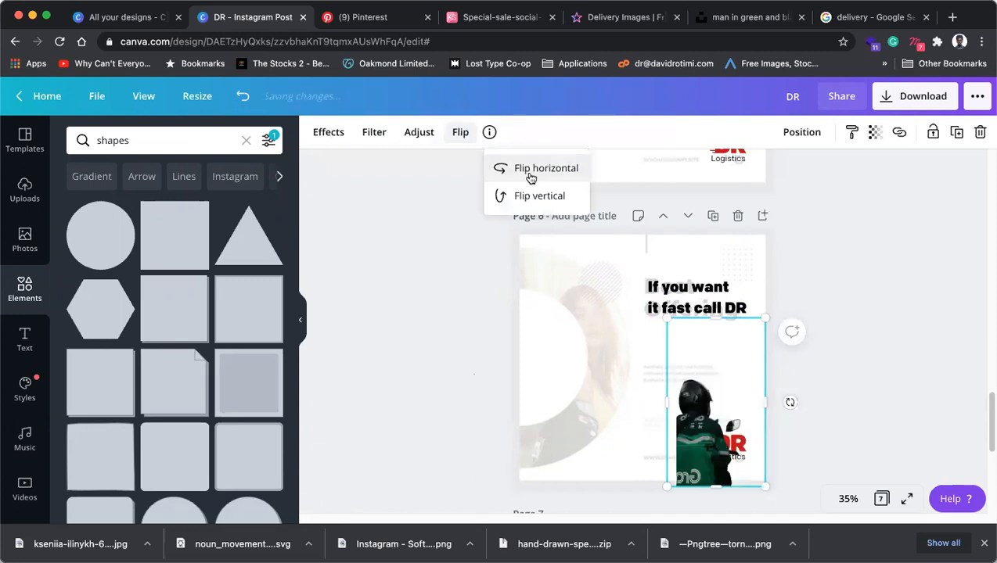
drag(712, 448, 565, 449)
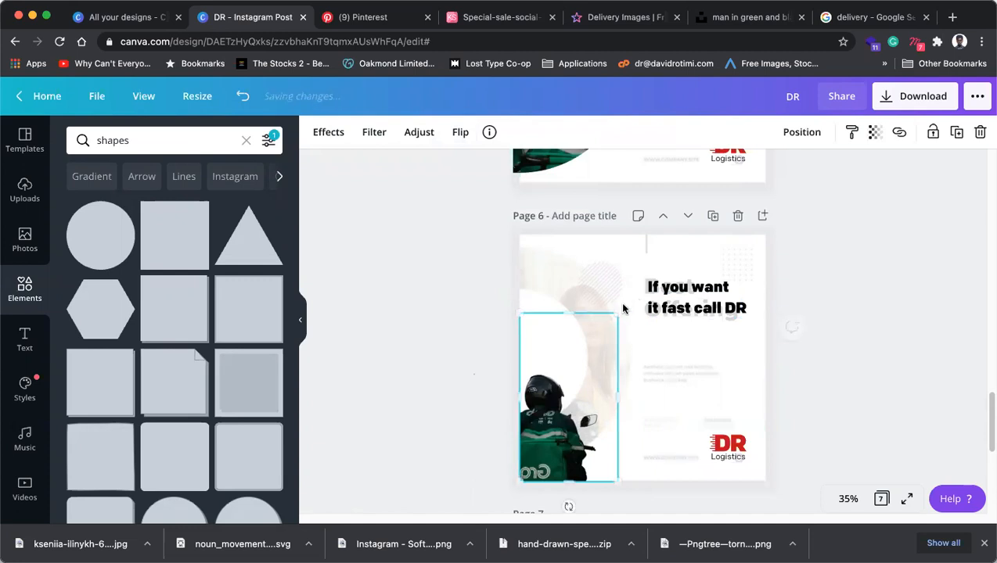
drag(617, 313, 738, 266)
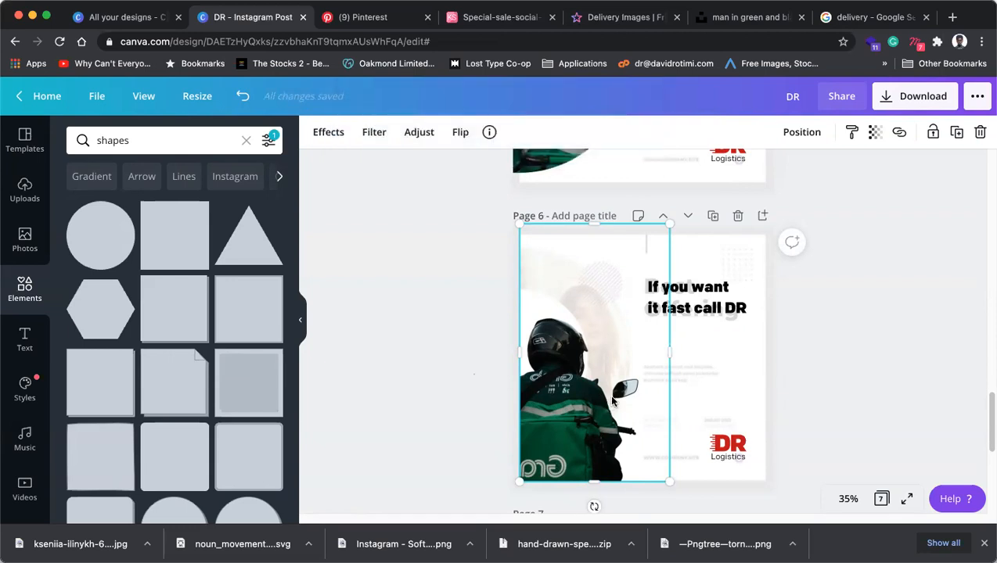
Scale page 6's 'If you want it fast call DR' headline up to size 73.2.
click(491, 411)
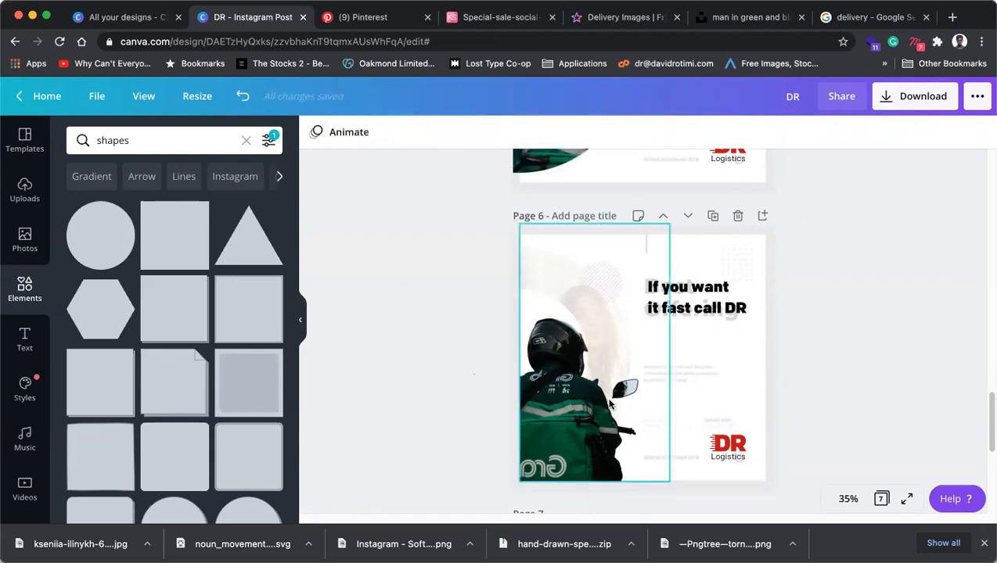
scroll(611, 405, up, 5)
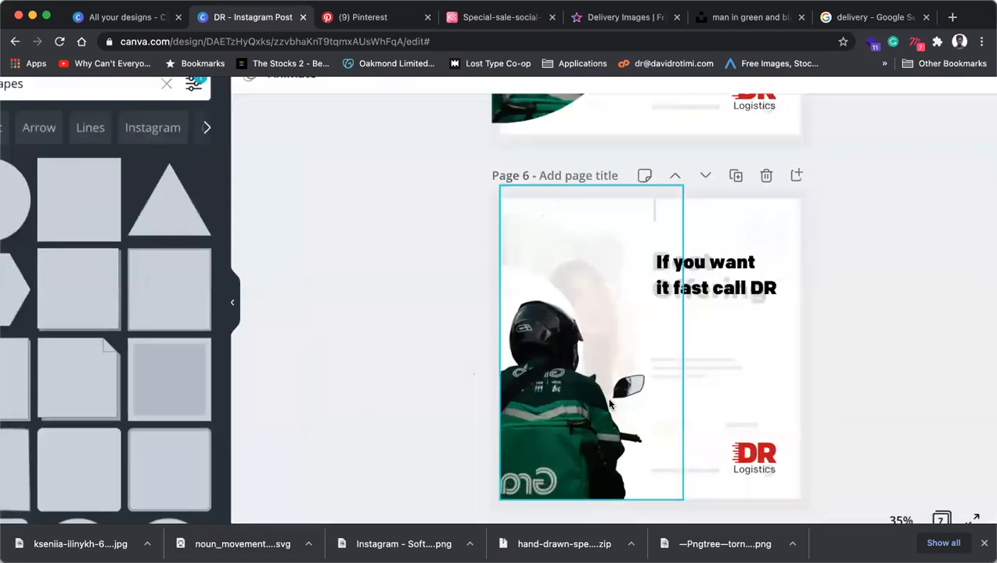
scroll(605, 406, down, 5)
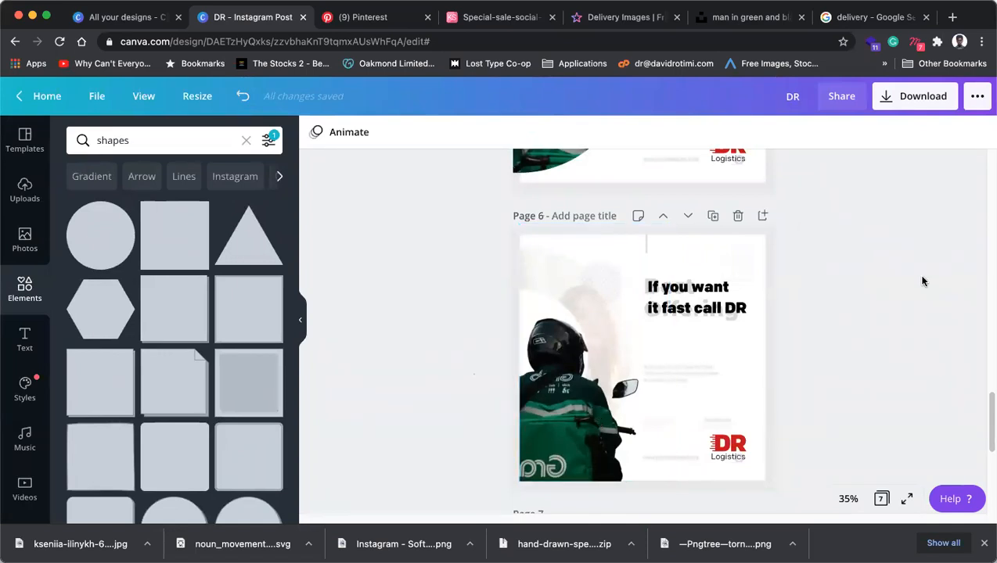
click(698, 313)
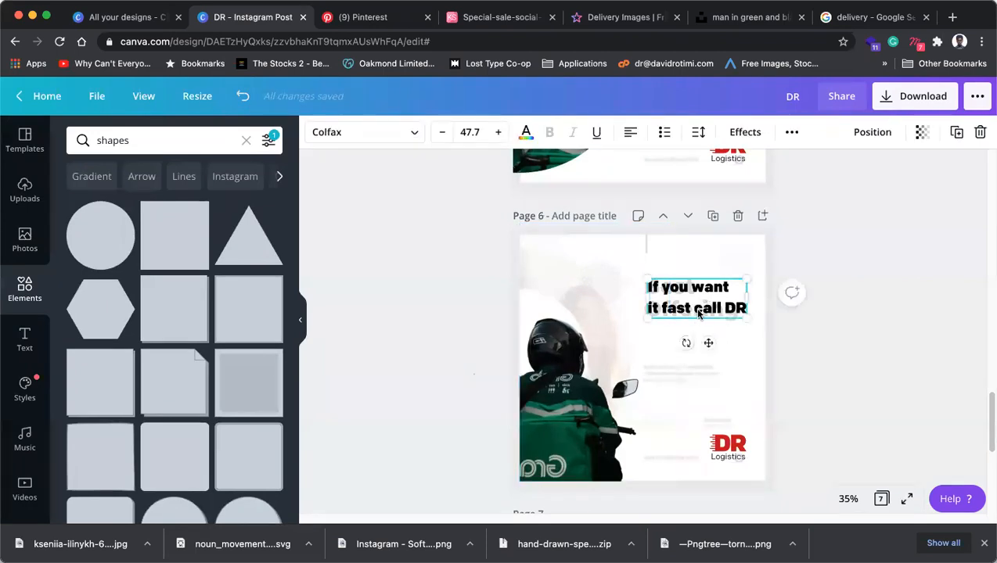
click(540, 376)
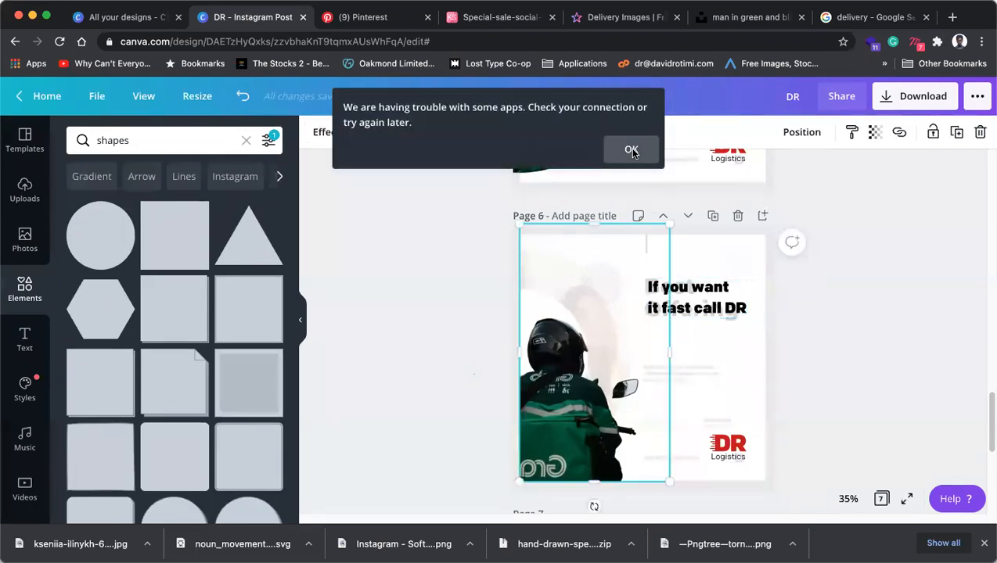
click(631, 149)
click(921, 255)
click(698, 311)
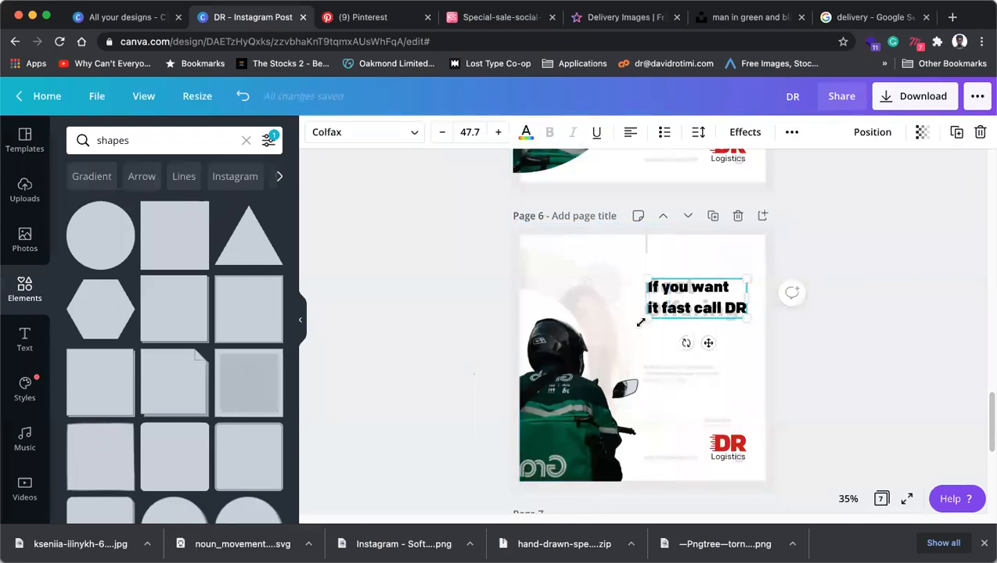
drag(632, 329, 598, 351)
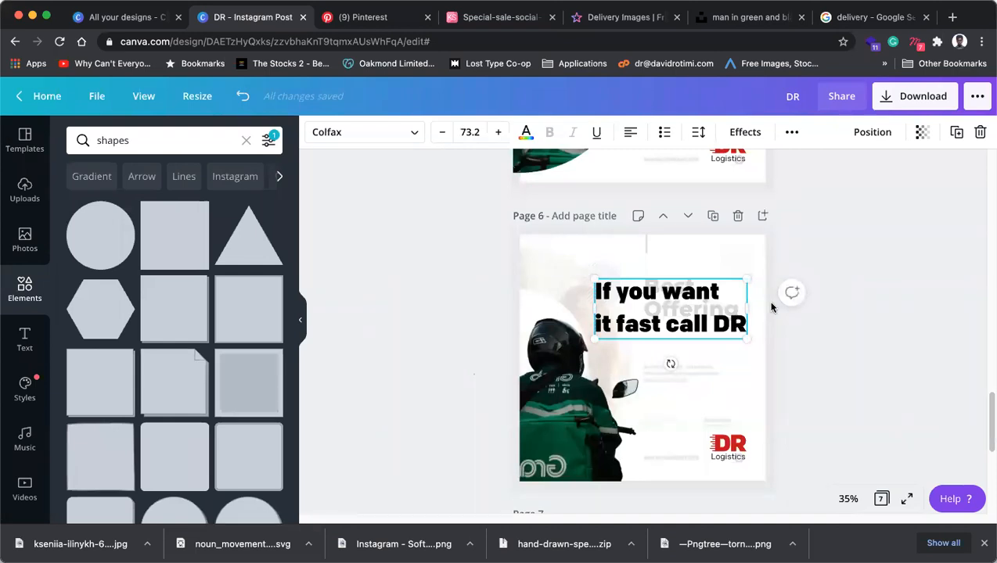
scroll(743, 309, up, 3)
scroll(716, 327, down, 3)
Delete 'DR' from page 6's headline so it ends with 'call'.
click(556, 268)
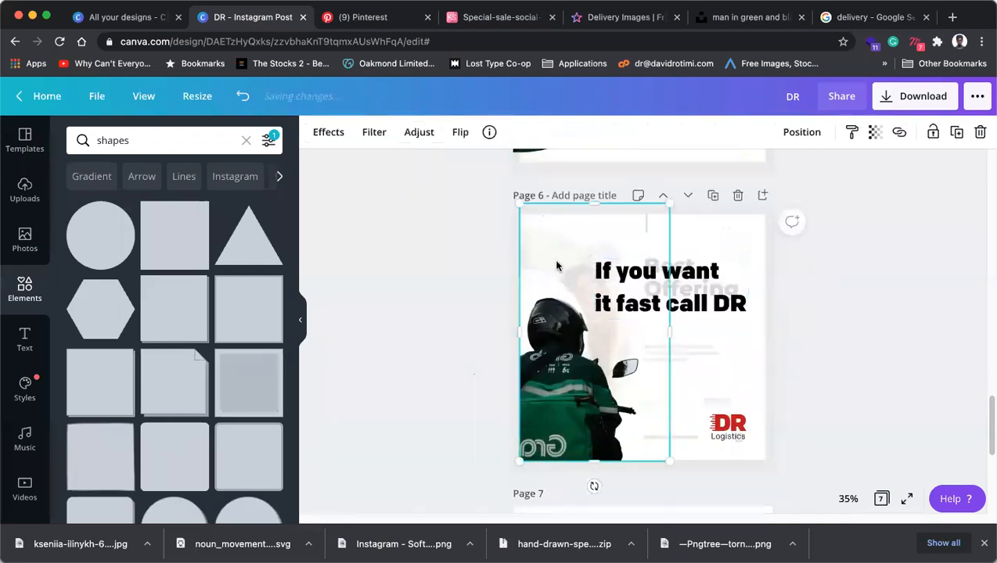
key(super+z)
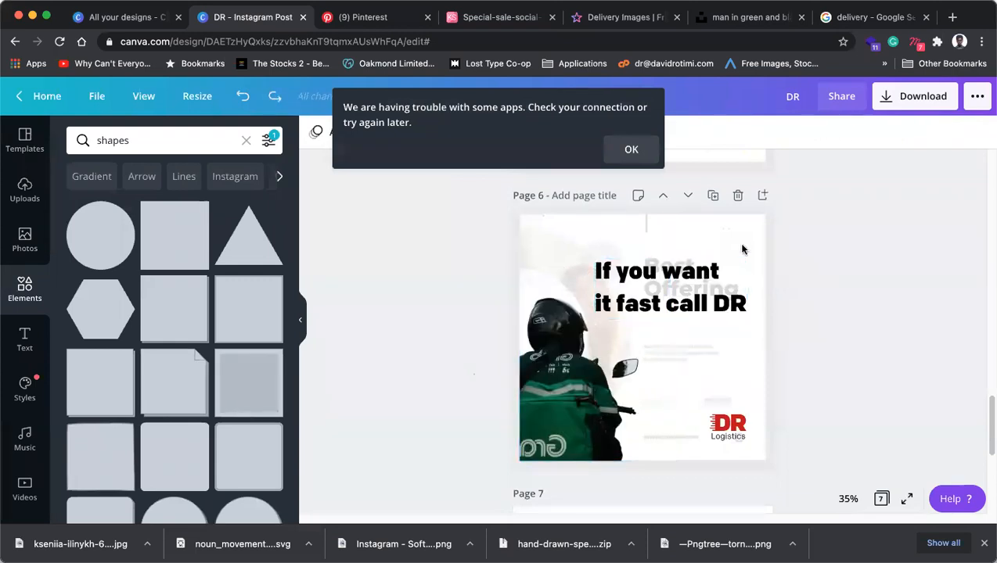
click(720, 233)
click(720, 308)
double_click(721, 308)
click(716, 302)
drag(716, 302, 776, 309)
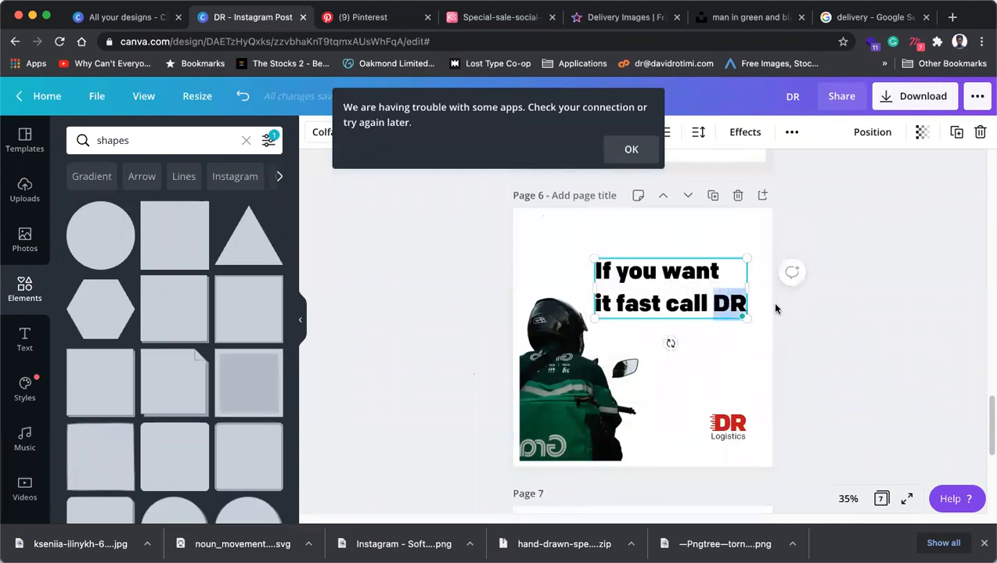
key(BackSpace)
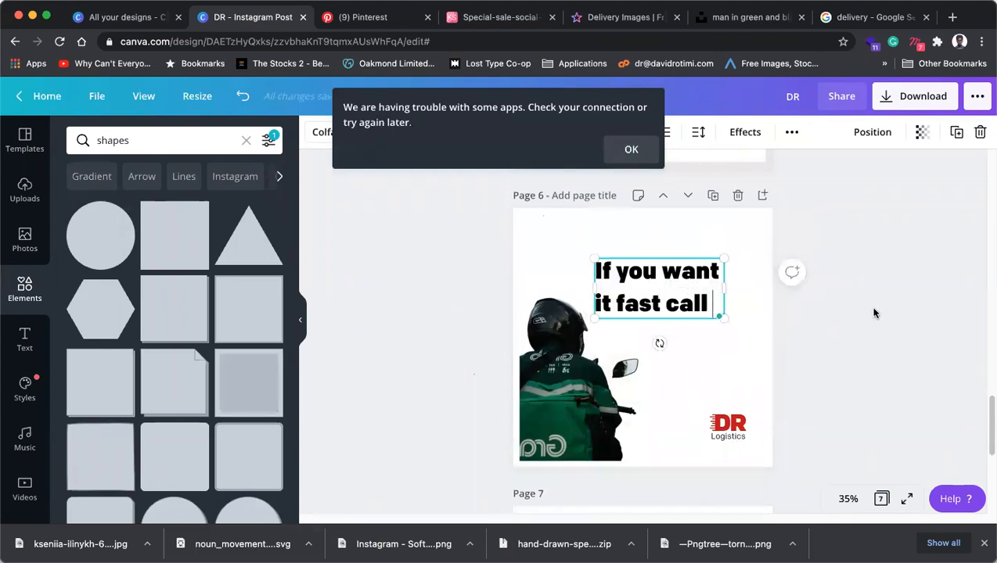
key(BackSpace)
Shrink the headline to size 65.2 and set its alignment to right.
click(848, 309)
click(614, 279)
drag(593, 256, 608, 265)
click(633, 135)
click(785, 324)
click(720, 310)
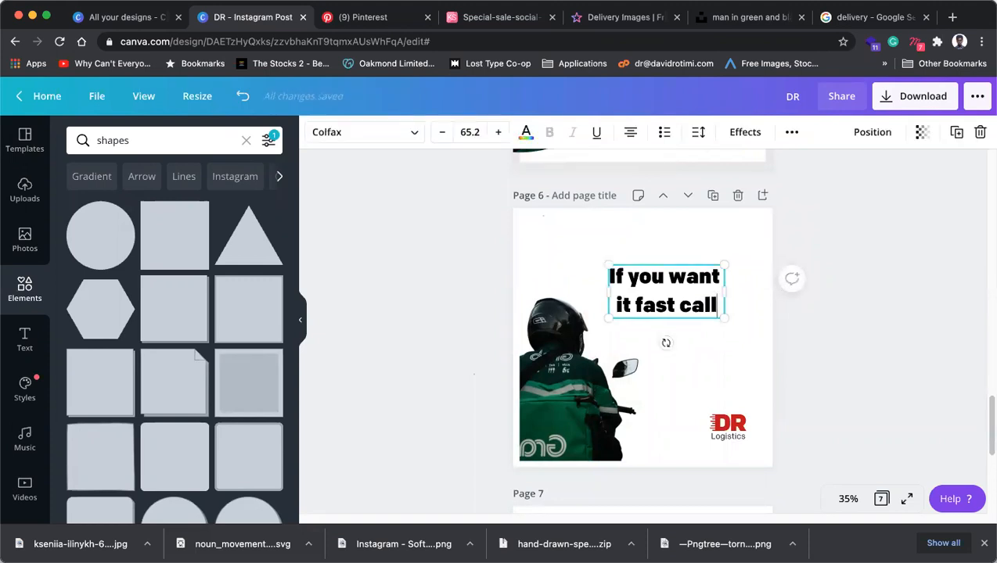
key(BackSpace)
text(l)
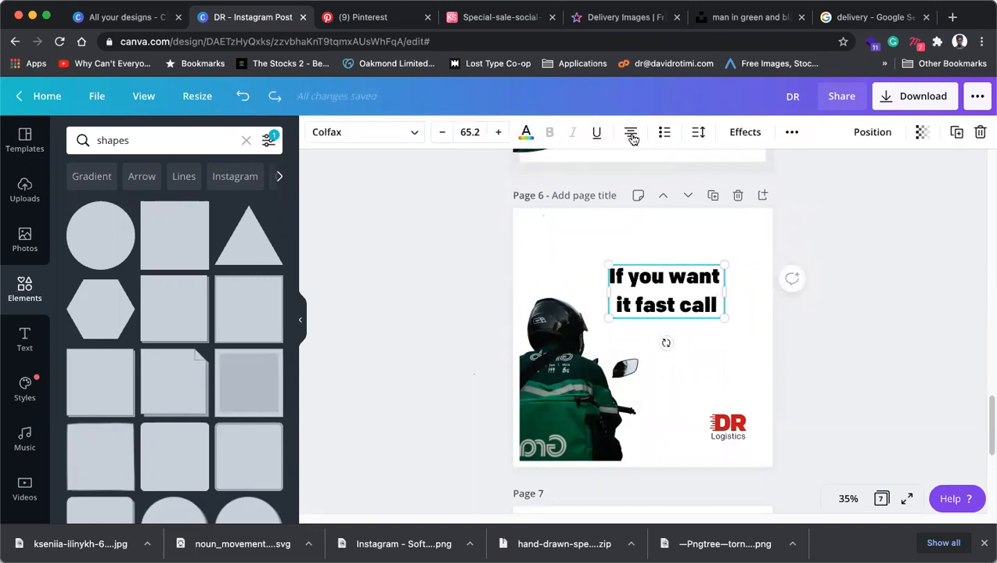
click(632, 135)
click(632, 135)
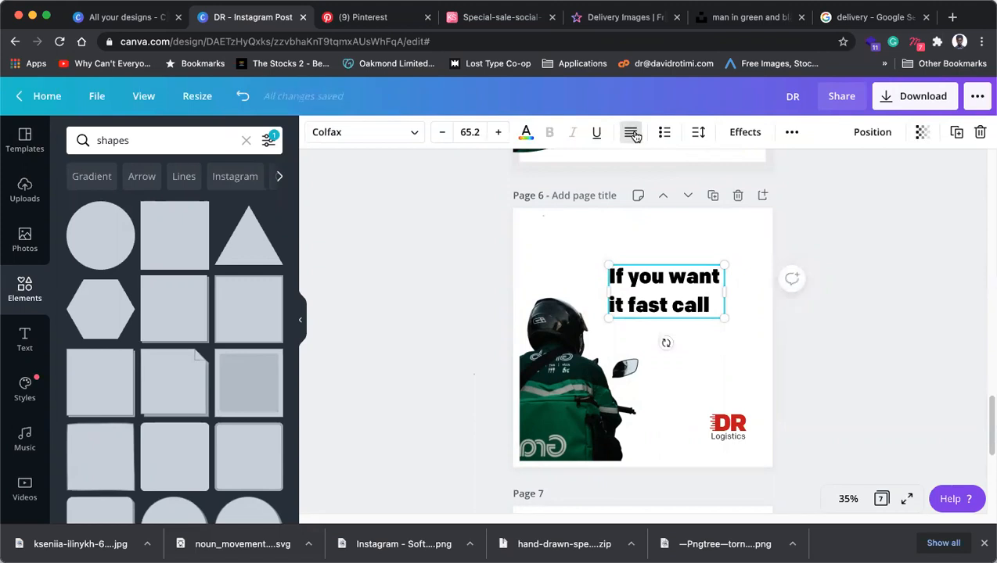
click(632, 135)
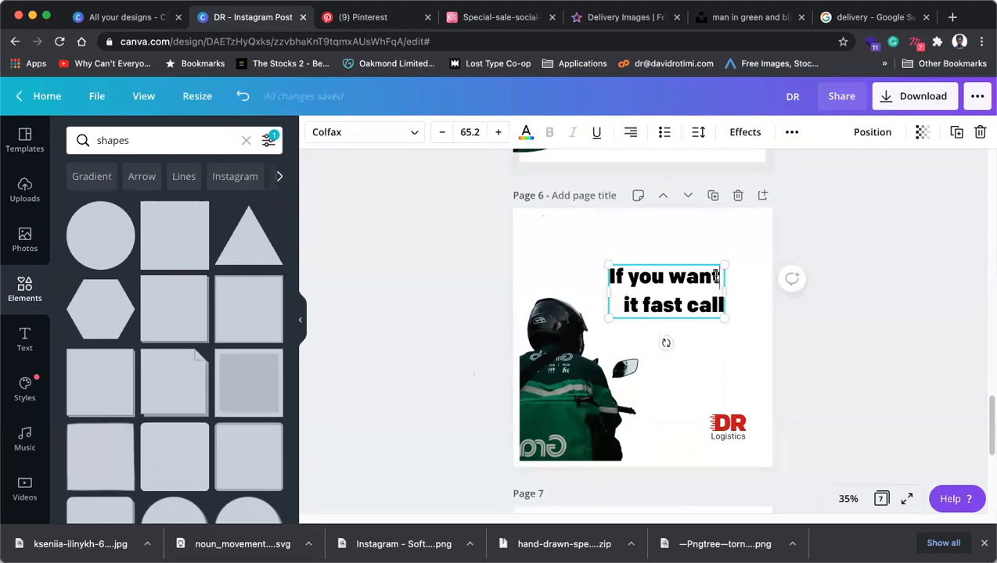
Move the headline into page 6's top-right margins above the DR logo.
click(757, 328)
drag(704, 304, 730, 273)
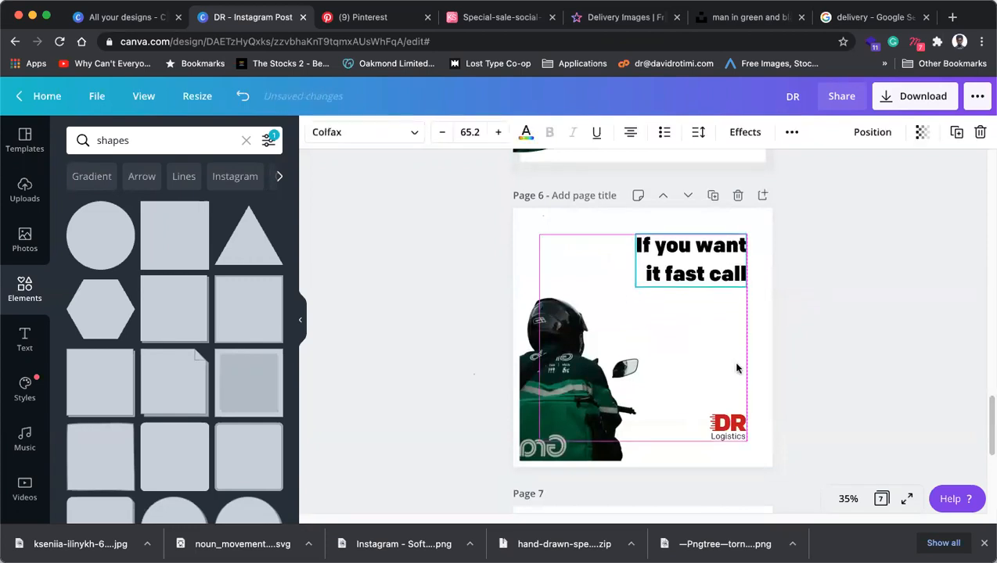
drag(727, 427, 722, 306)
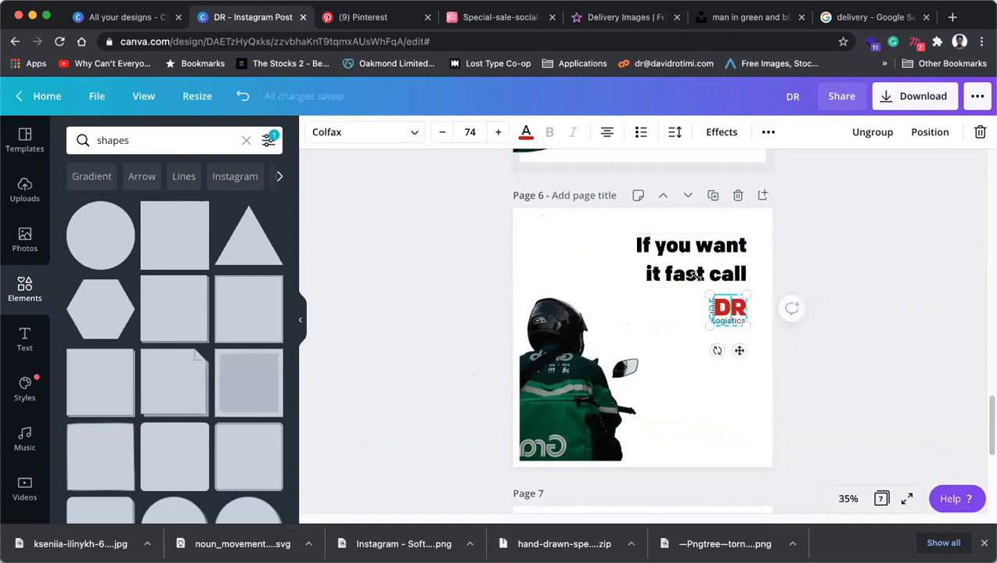
Enlarge the headline and DR logo together and insert a comma after 'fast'.
shift+click(722, 288)
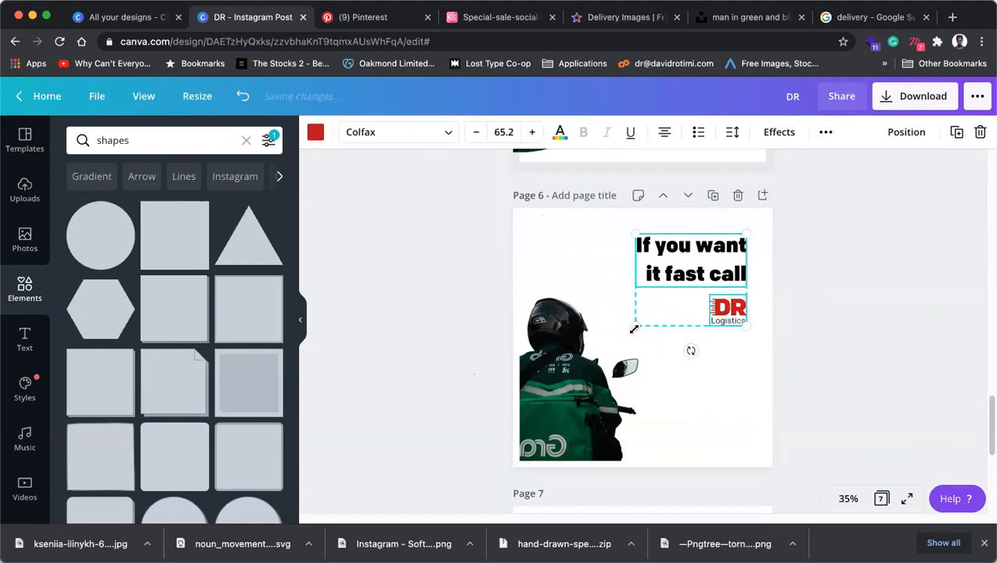
drag(633, 327, 594, 366)
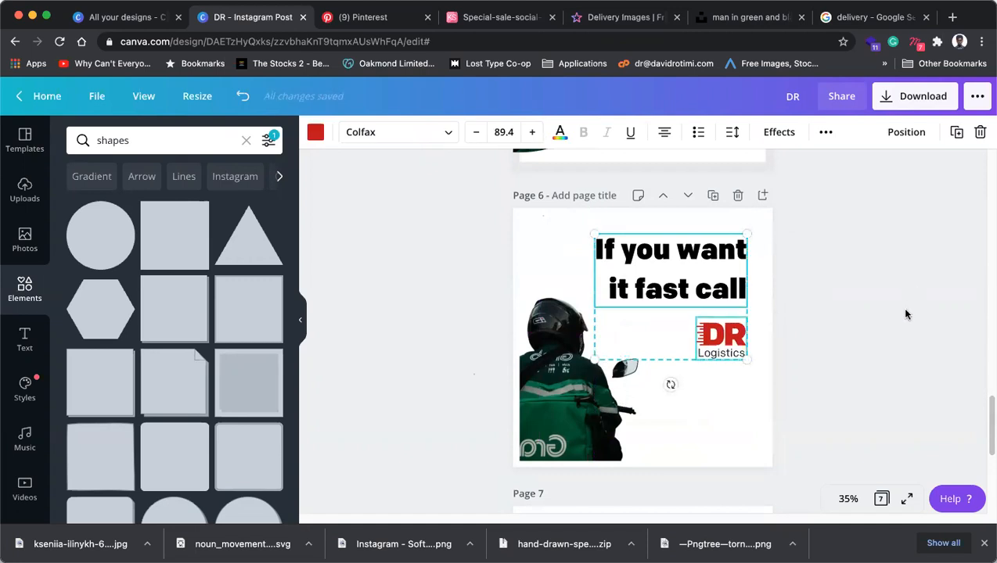
click(686, 291)
click(684, 291)
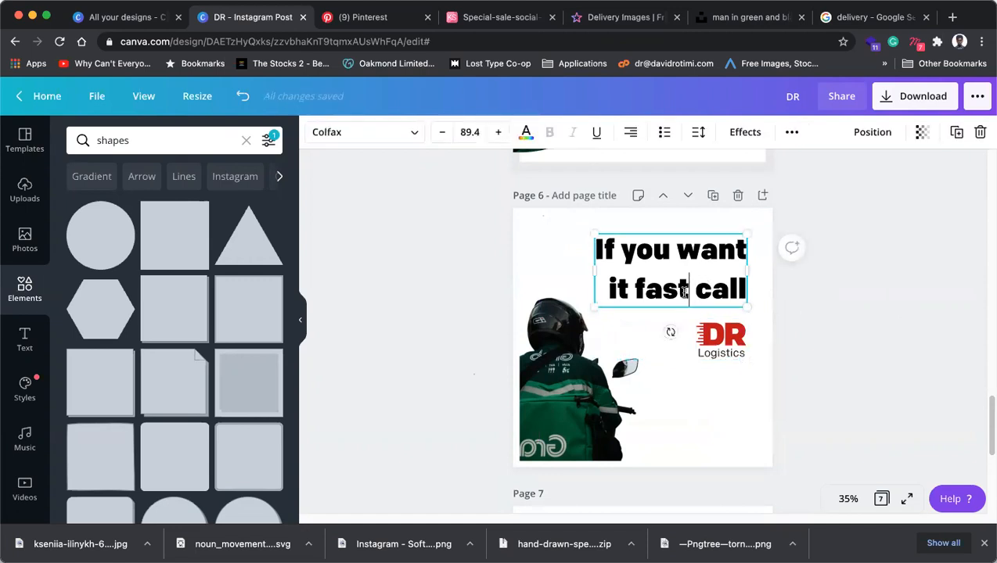
text(,)
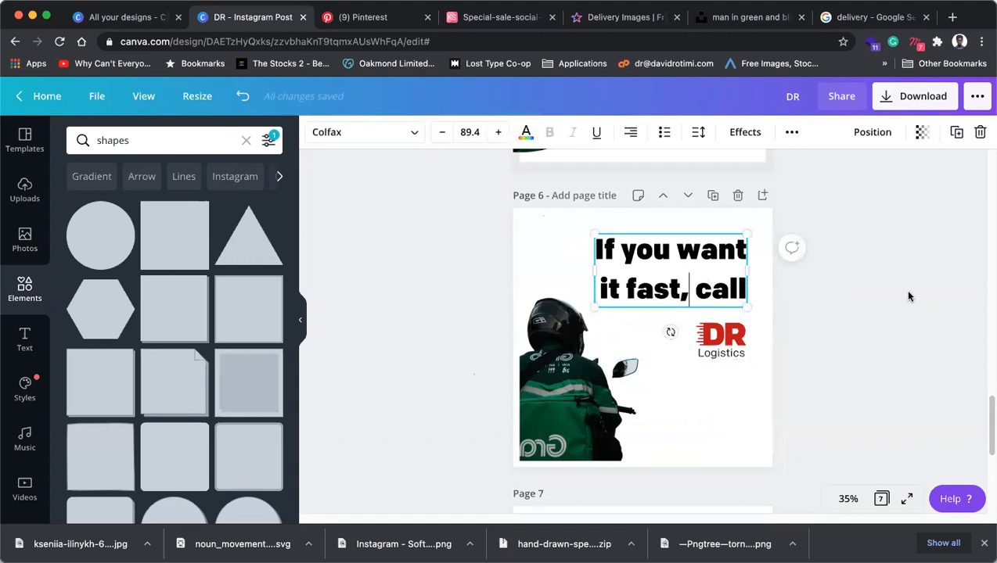
click(908, 295)
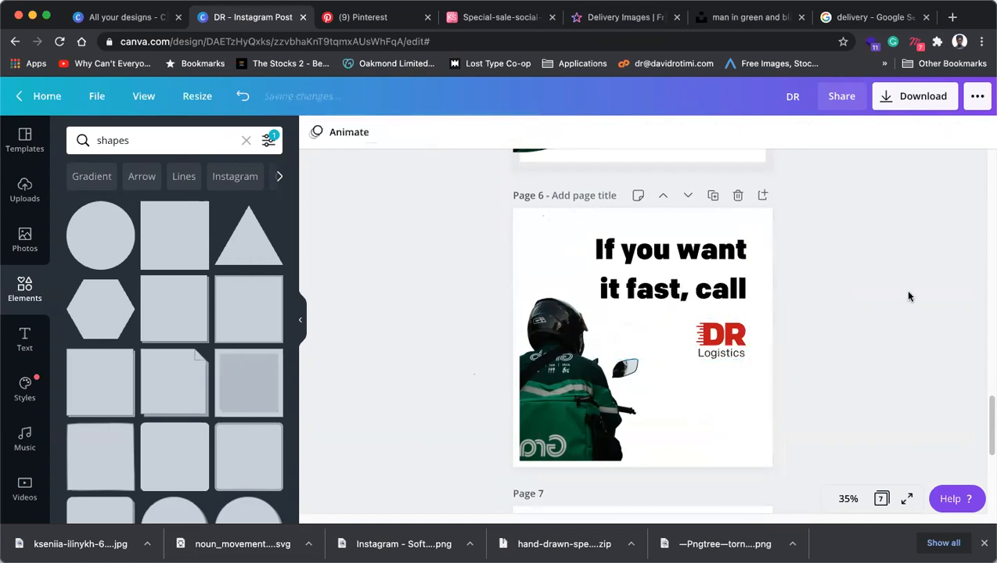
Try putting 'call' on its own line, then undo back to 'If you want it fast, call'.
double_click(697, 292)
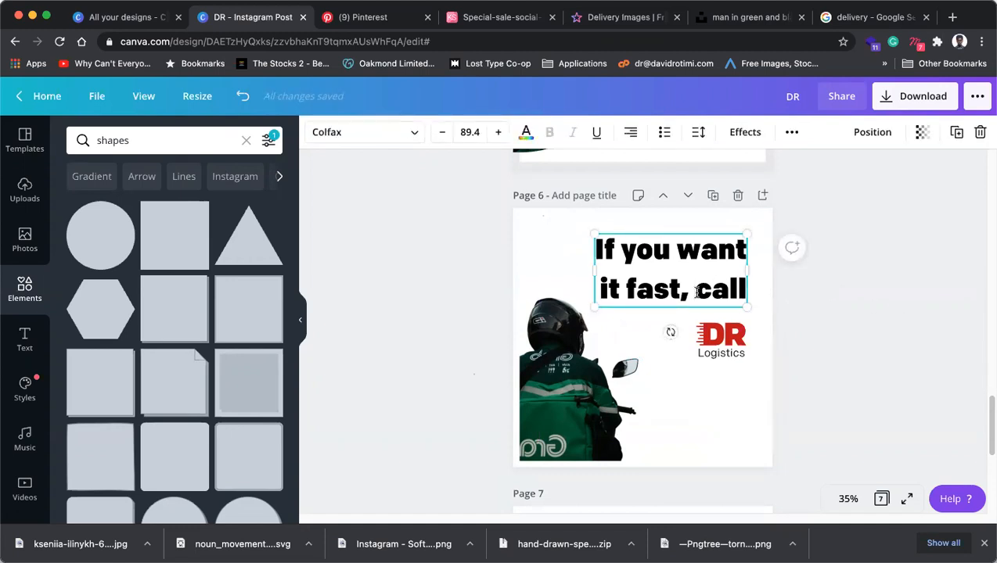
key(Return)
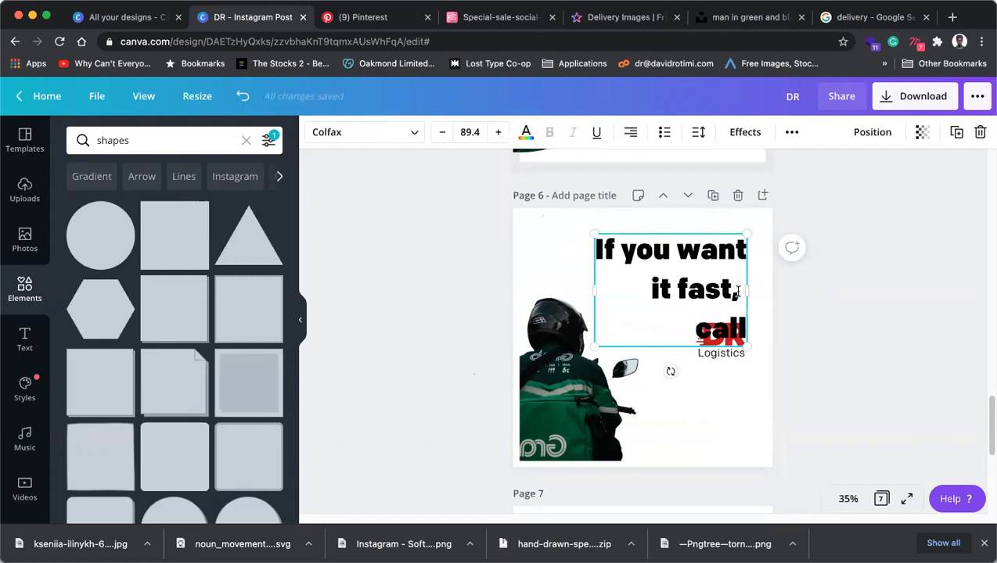
key(BackSpace)
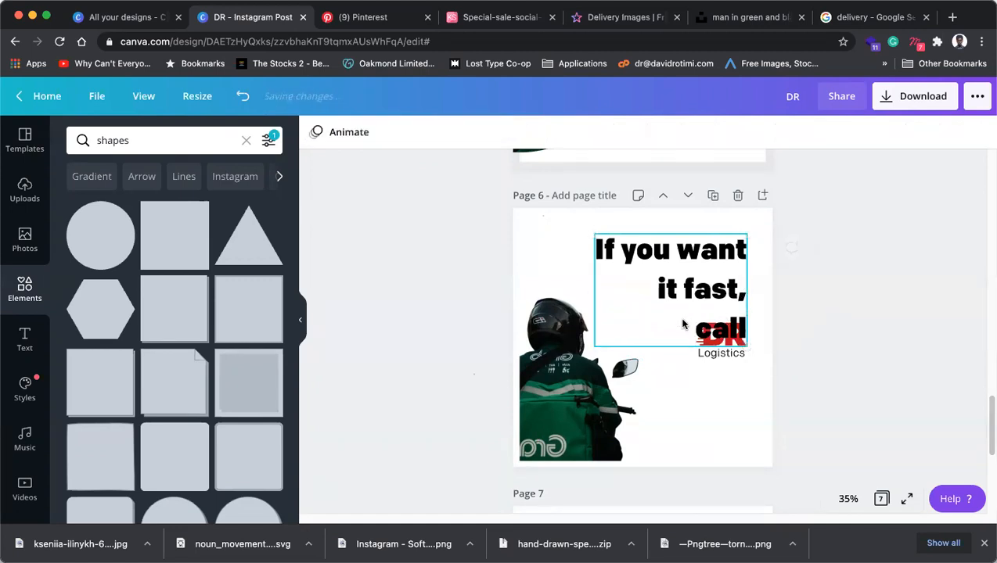
key(super+z)
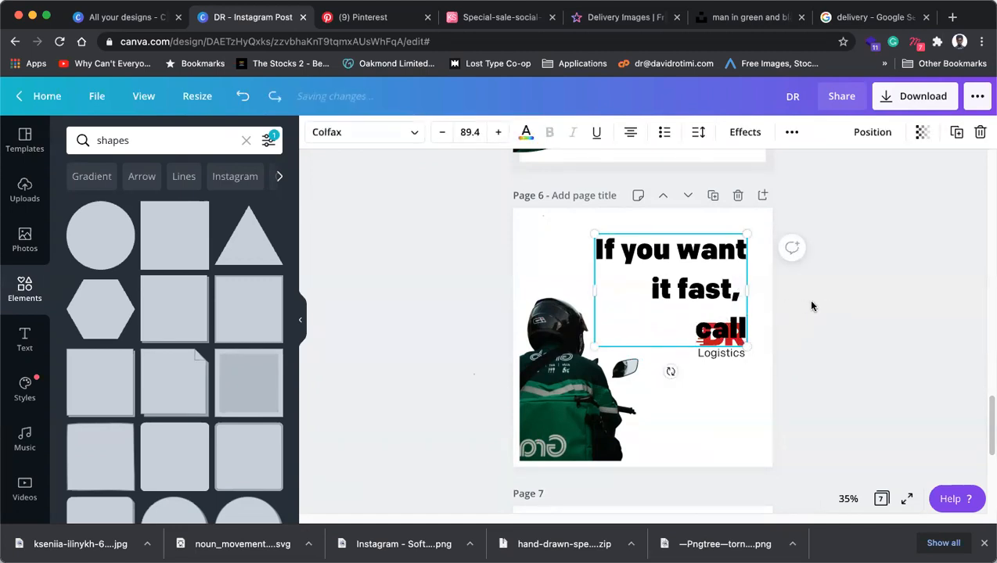
key(super+z)
click(810, 295)
Nudge the rider photo flush with page 6's left edge, then bring page 5 into view.
click(579, 400)
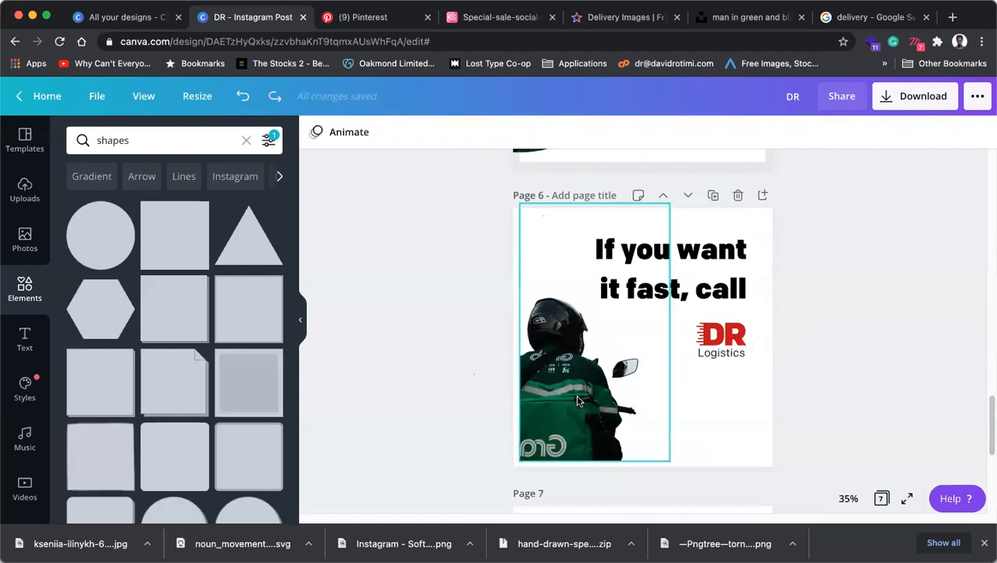
drag(579, 401, 563, 412)
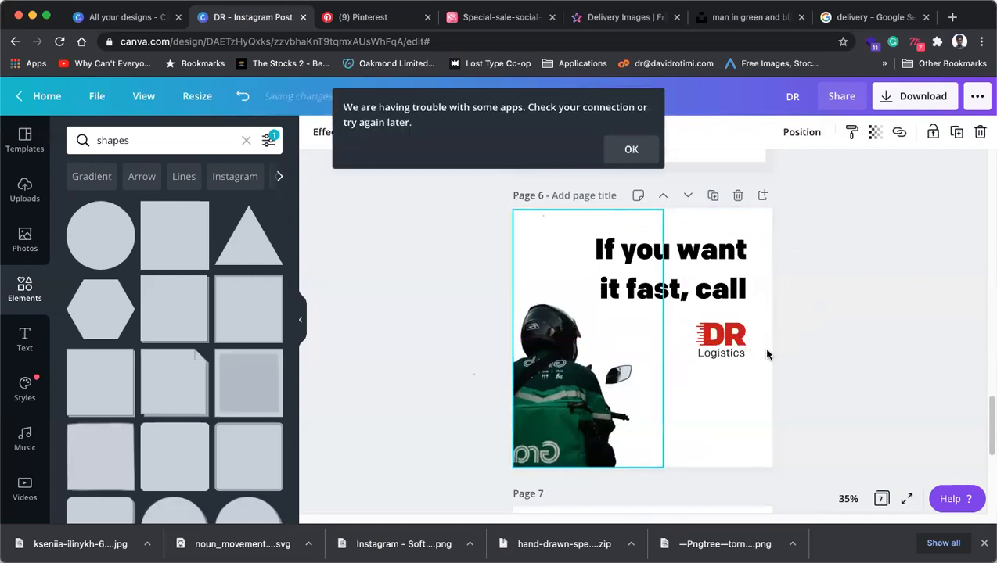
click(718, 350)
click(799, 314)
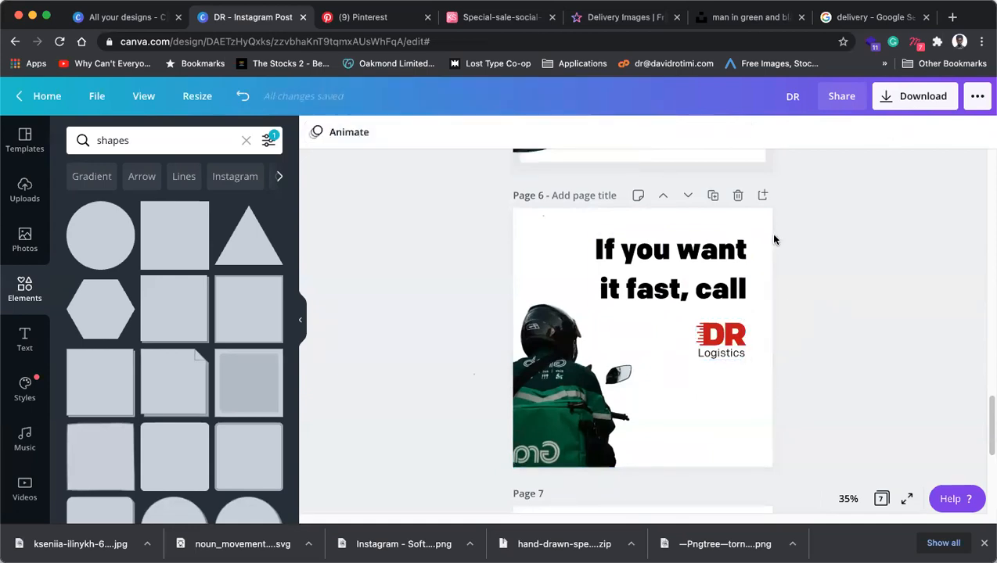
scroll(737, 311, down, 5)
scroll(737, 311, up, 8)
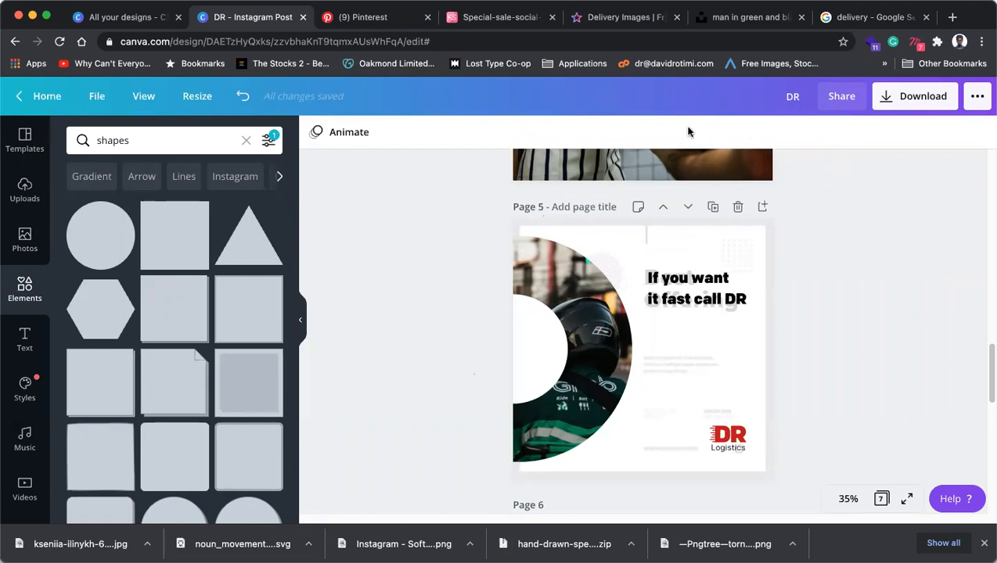
Replace page 5's headline text with 'Delivering Ear and dear'.
click(695, 306)
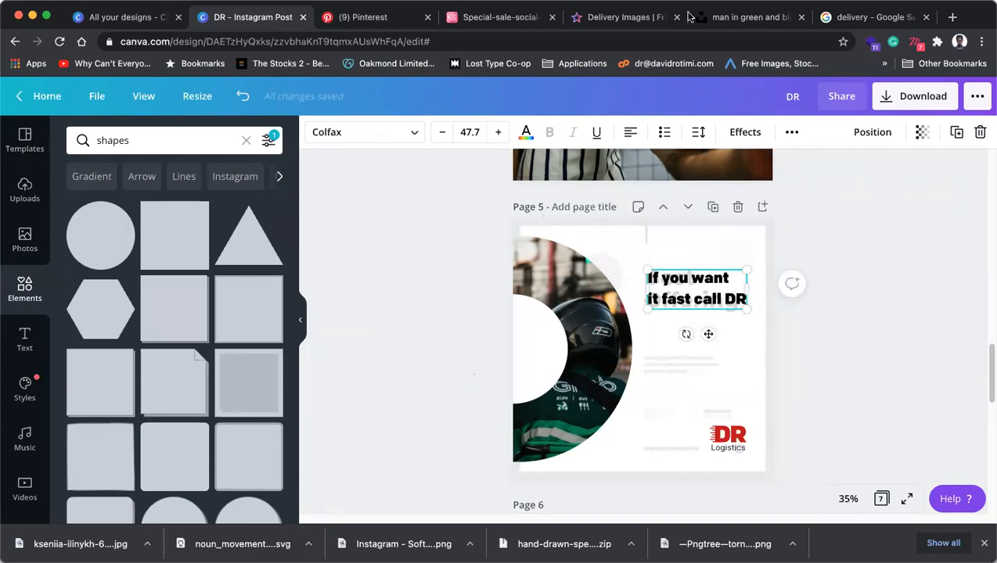
double_click(687, 287)
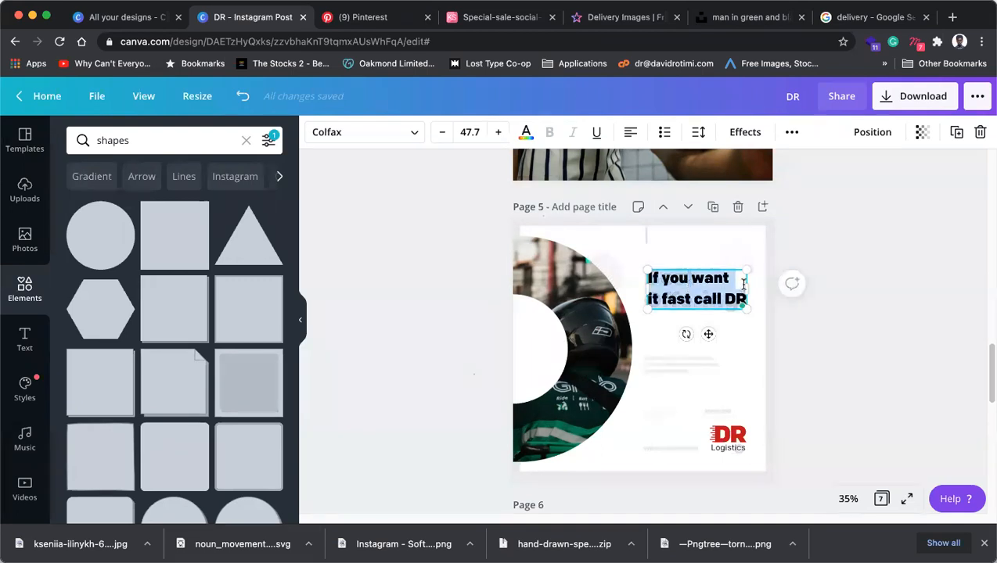
text(Deli)
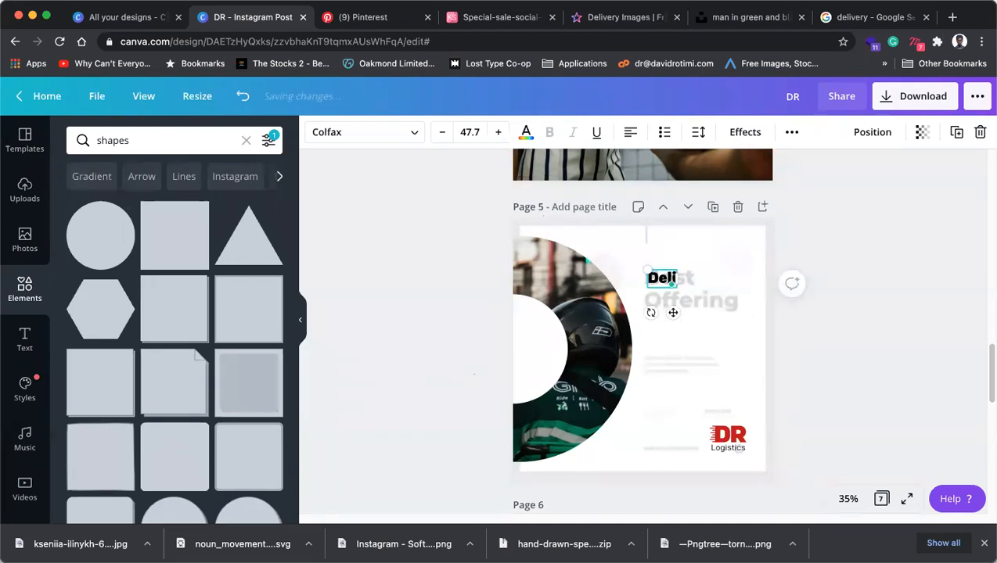
text(vering Ear and dear)
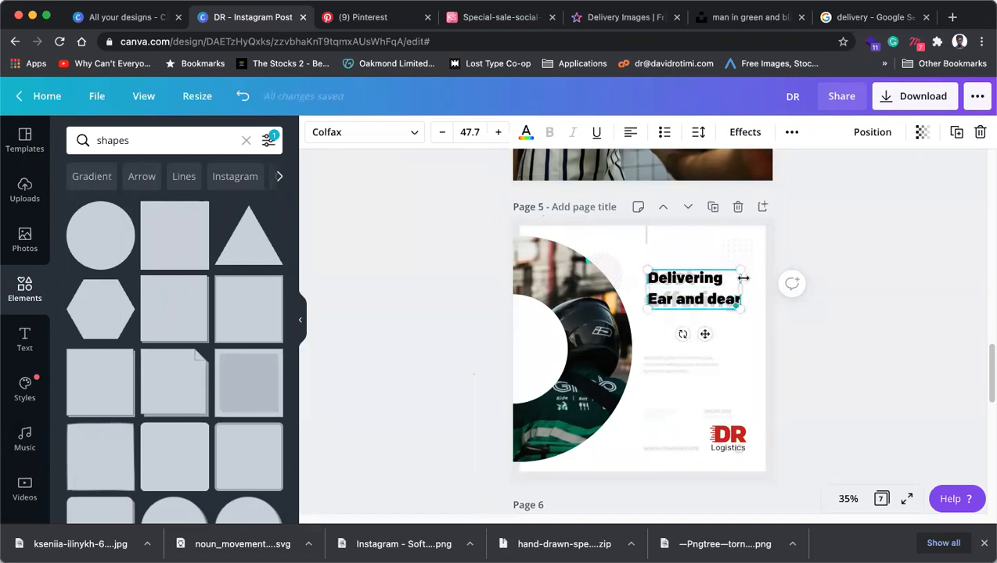
click(787, 364)
Lower the headline and move the DR Logistics logo up over 'Best Offering'.
click(728, 435)
click(814, 434)
mouse_move(734, 441)
mouse_down()
mouse_move(727, 429)
mouse_move(732, 439)
mouse_up()
click(866, 384)
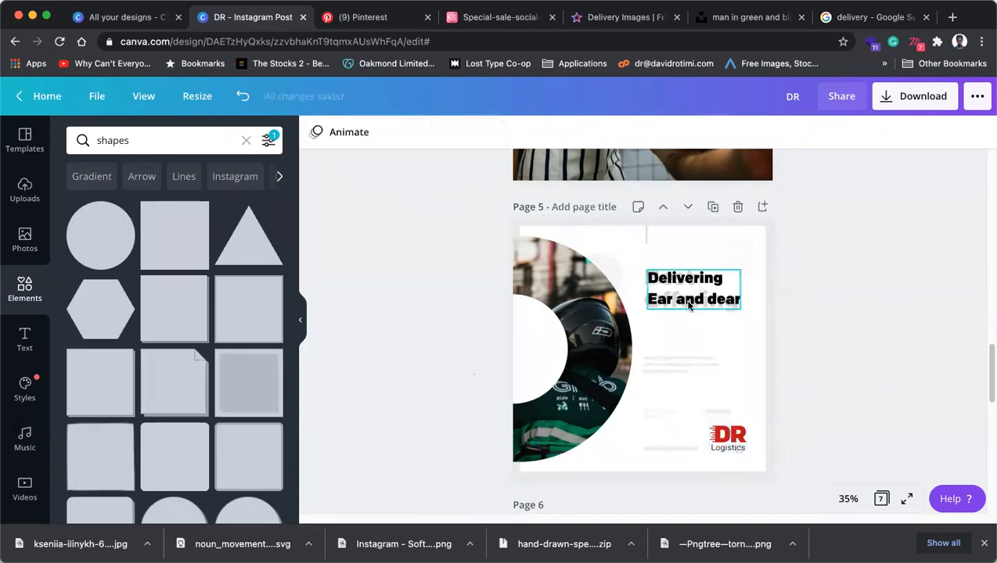
drag(686, 308, 688, 349)
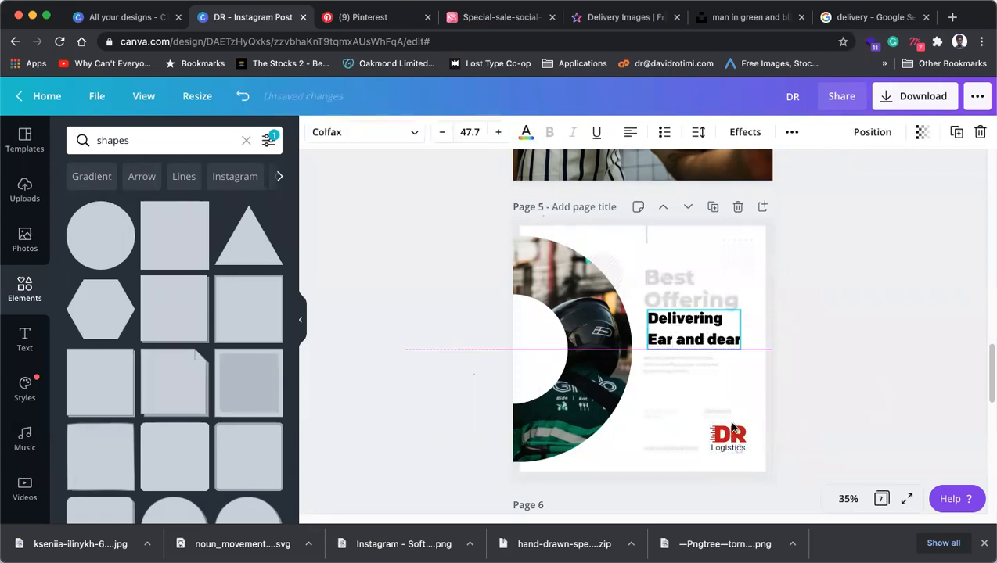
drag(728, 437, 701, 323)
Shift the DR Logistics logo and headline slightly right together so they line up.
click(689, 353)
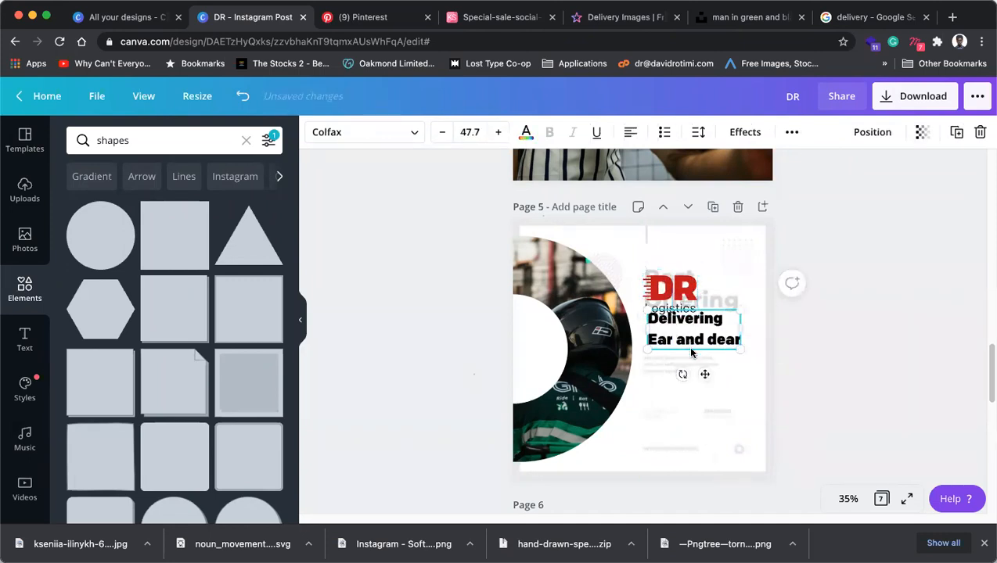
drag(689, 357, 689, 354)
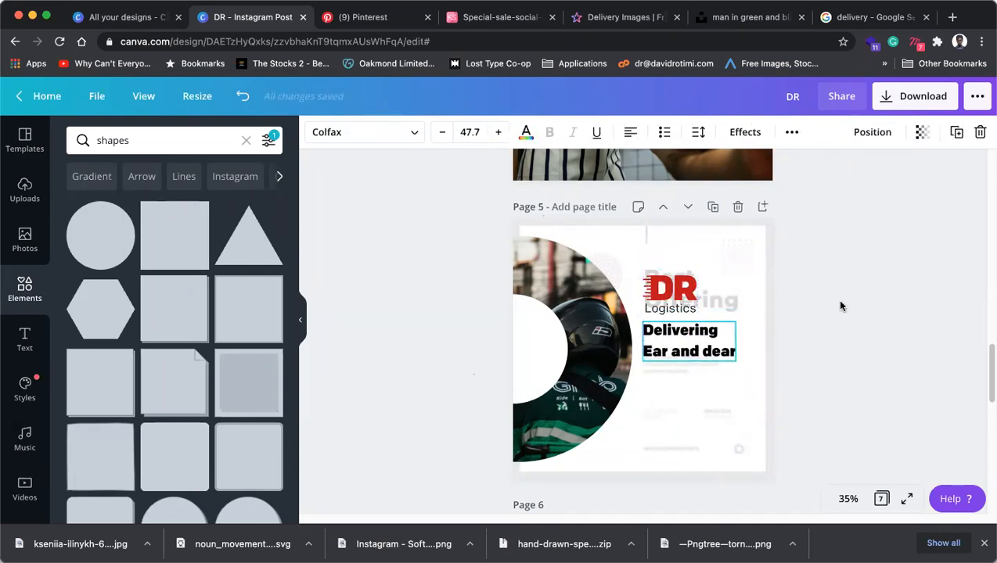
click(836, 300)
click(708, 352)
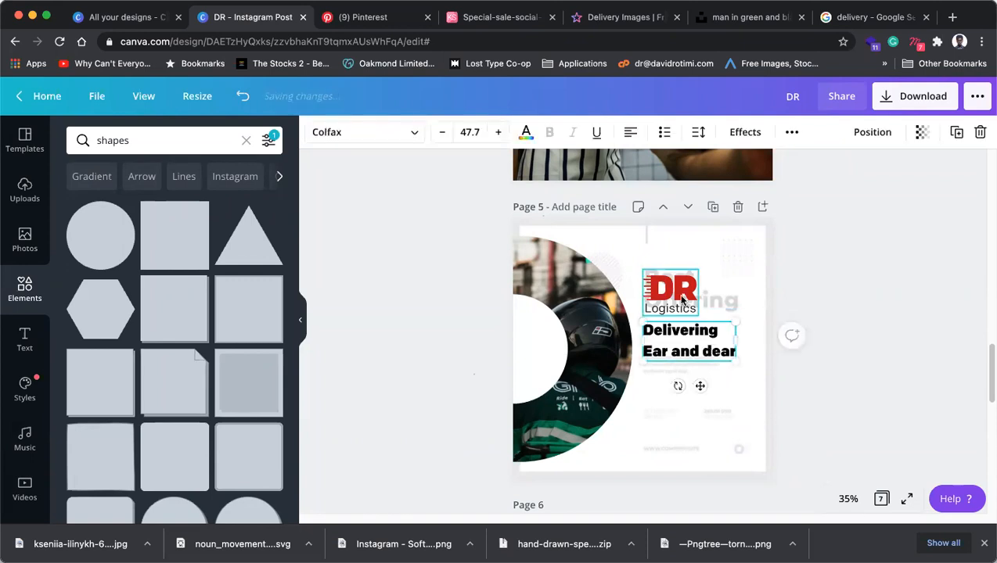
shift+click(679, 302)
drag(676, 300, 692, 300)
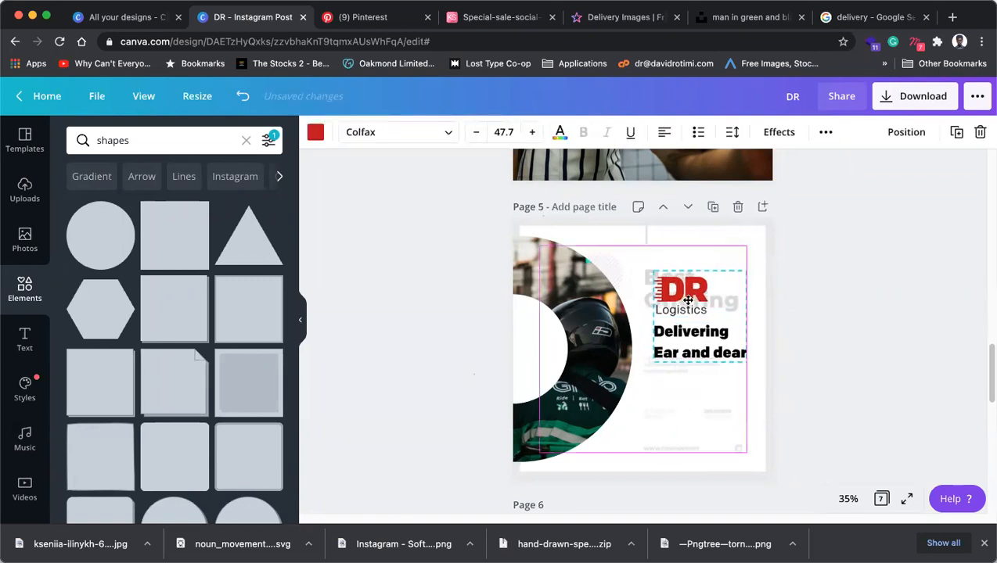
click(886, 302)
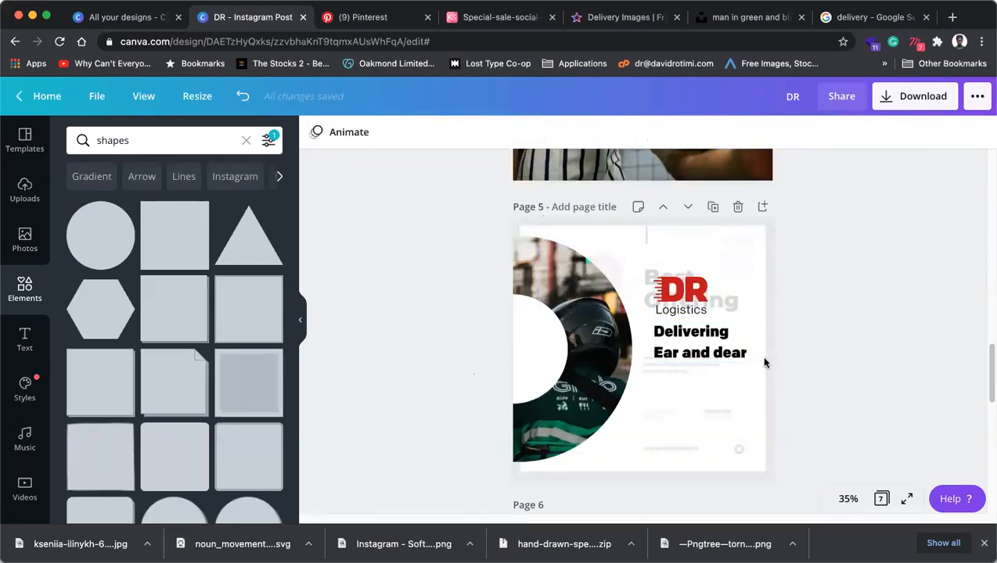
Enlarge the logo and 'Delivering Ear and dear' headline together slightly.
click(683, 304)
shift+click(666, 355)
drag(650, 359, 646, 366)
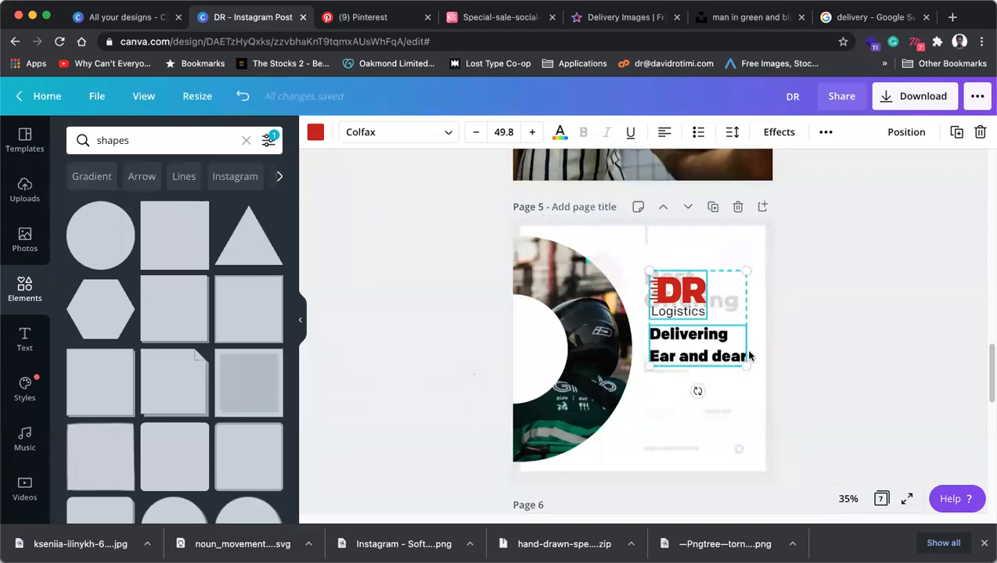
click(874, 323)
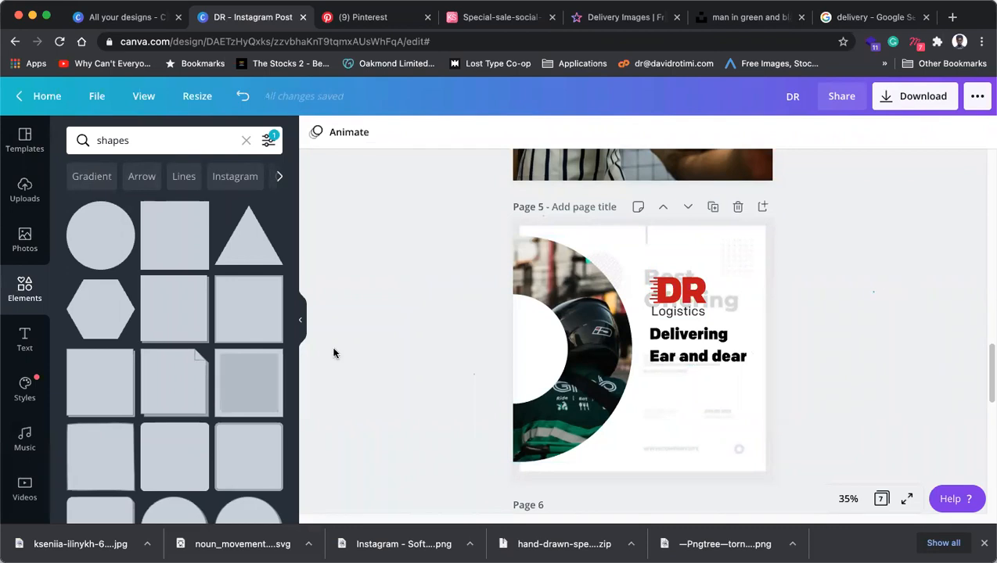
Add a body text box with the web address near the bottom of page 5.
click(17, 329)
click(131, 288)
key(BackSpace)
text(you orderstics.com)
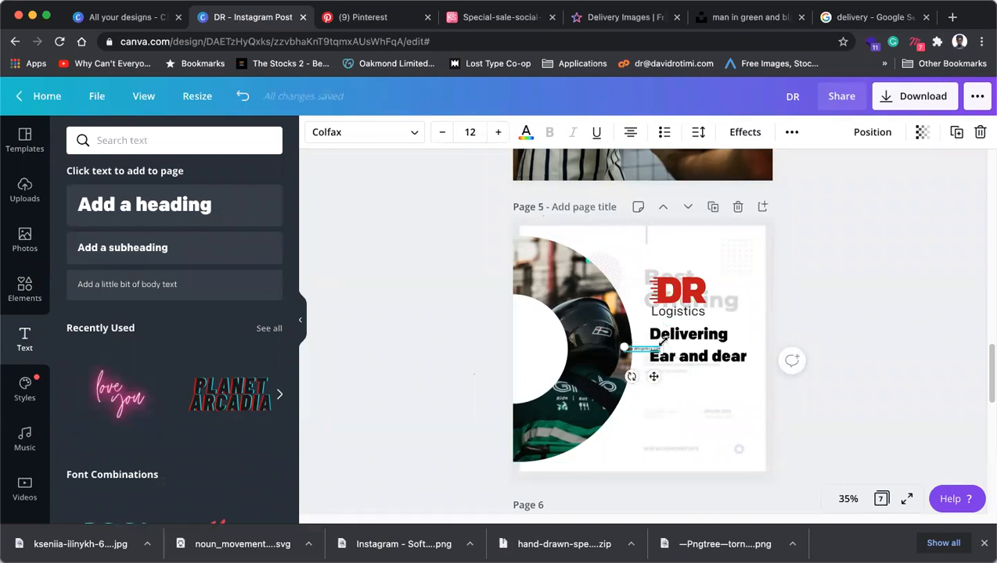
drag(654, 378, 676, 475)
drag(679, 440, 710, 430)
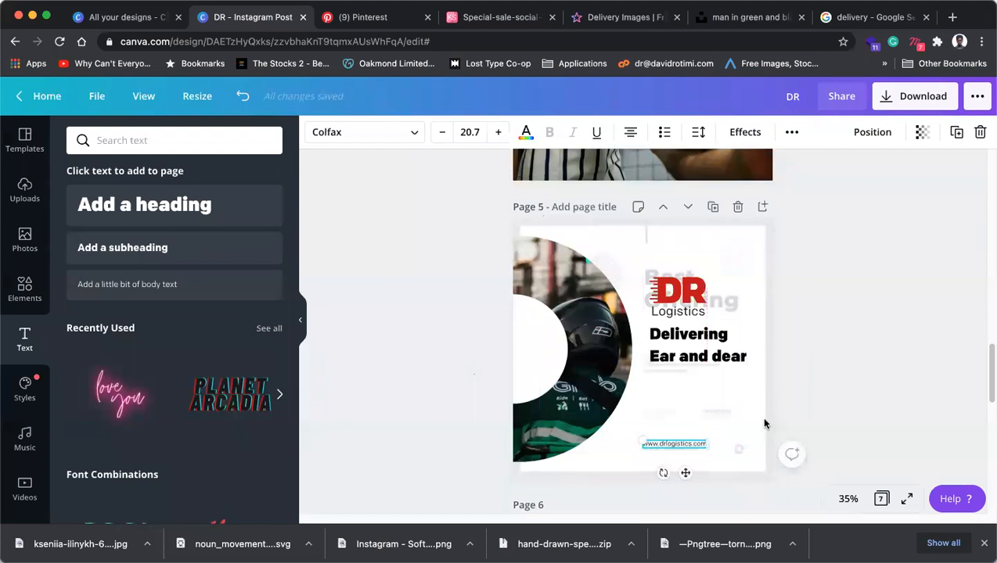
click(809, 397)
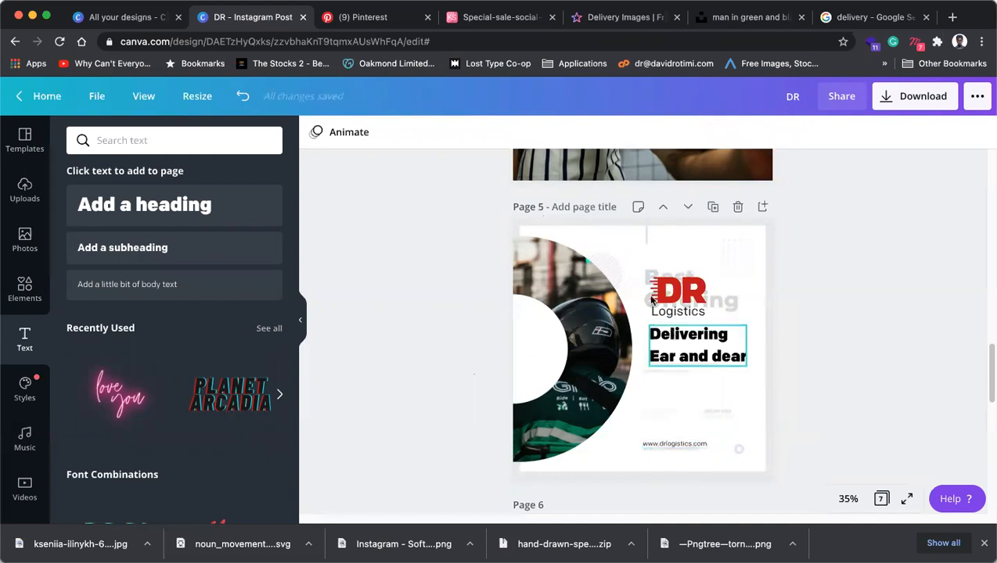
drag(650, 448, 659, 446)
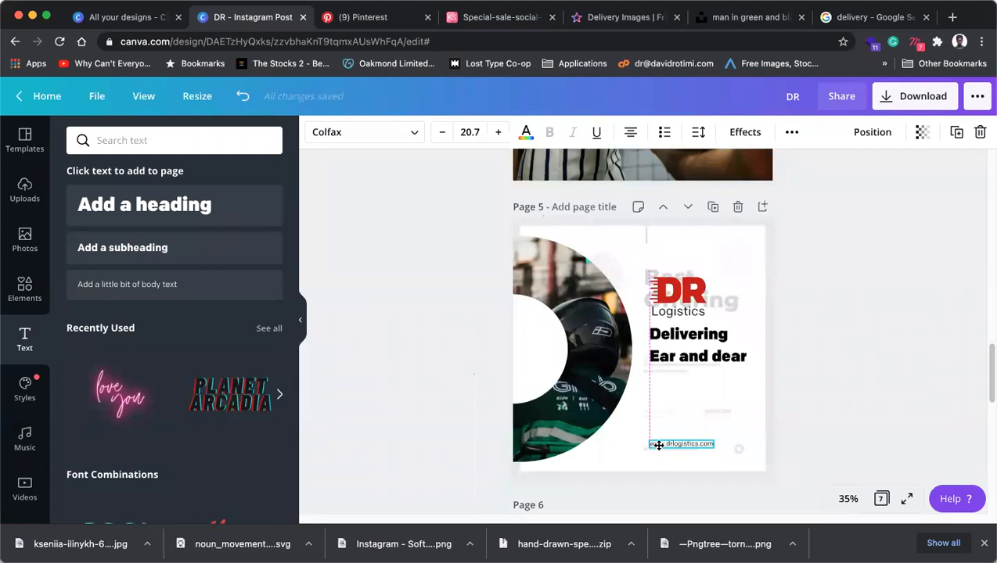
drag(659, 447, 658, 451)
mouse_move(717, 445)
mouse_down()
mouse_move(744, 436)
mouse_move(728, 445)
mouse_up()
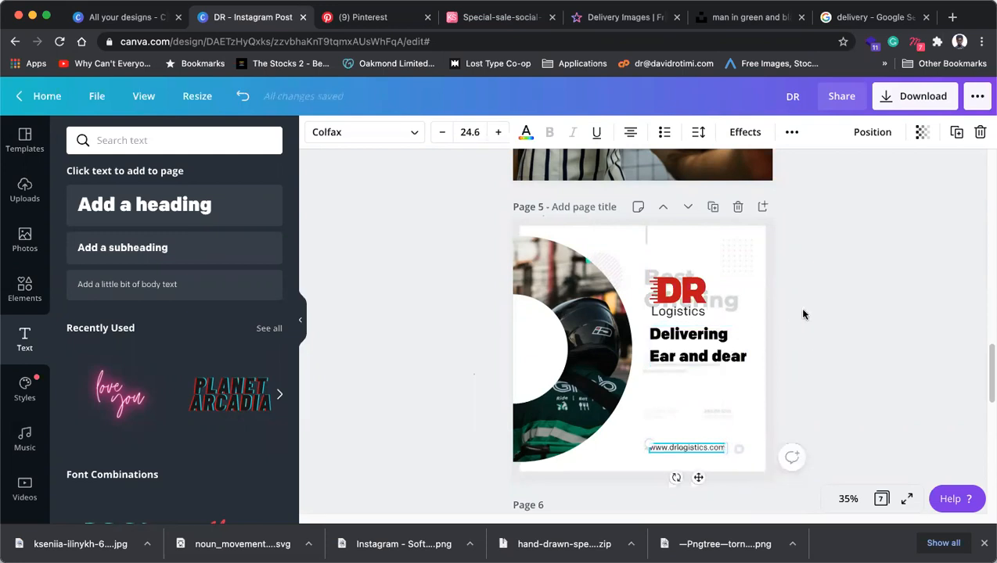
click(808, 355)
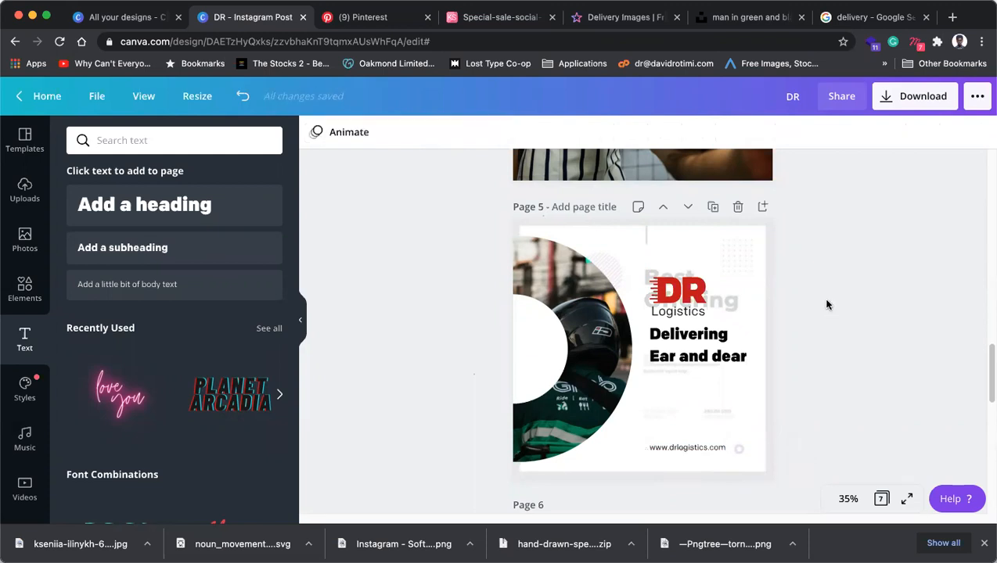
click(25, 288)
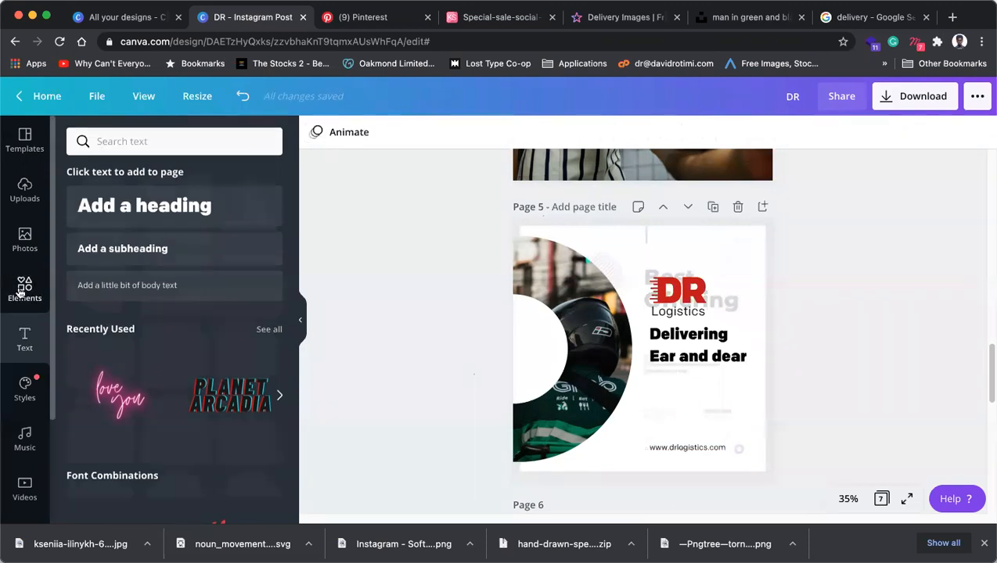
Add a red outline Instagram icon above the URL, shrunk to about 94 × 94, and zoom to 75%.
click(164, 144)
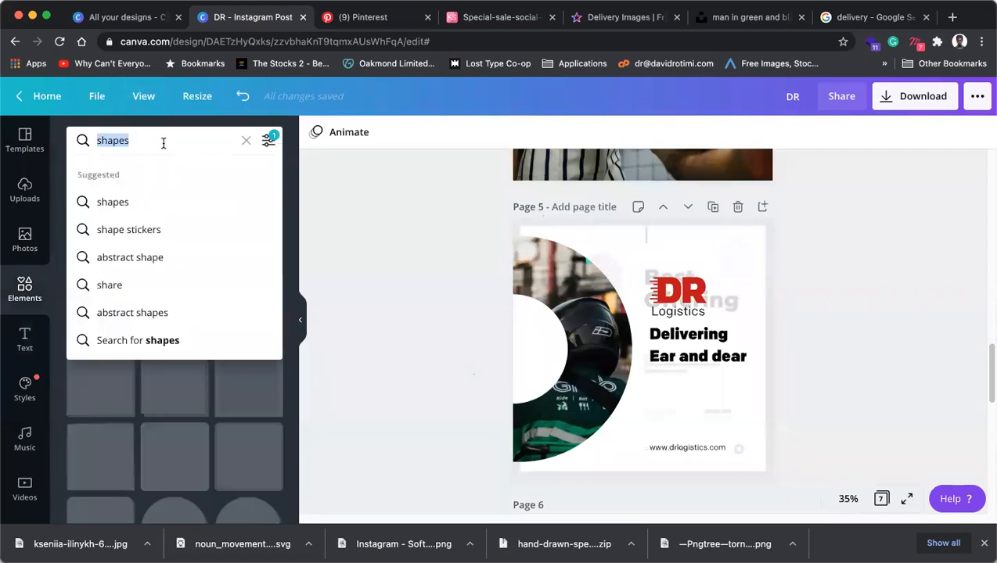
text(int)
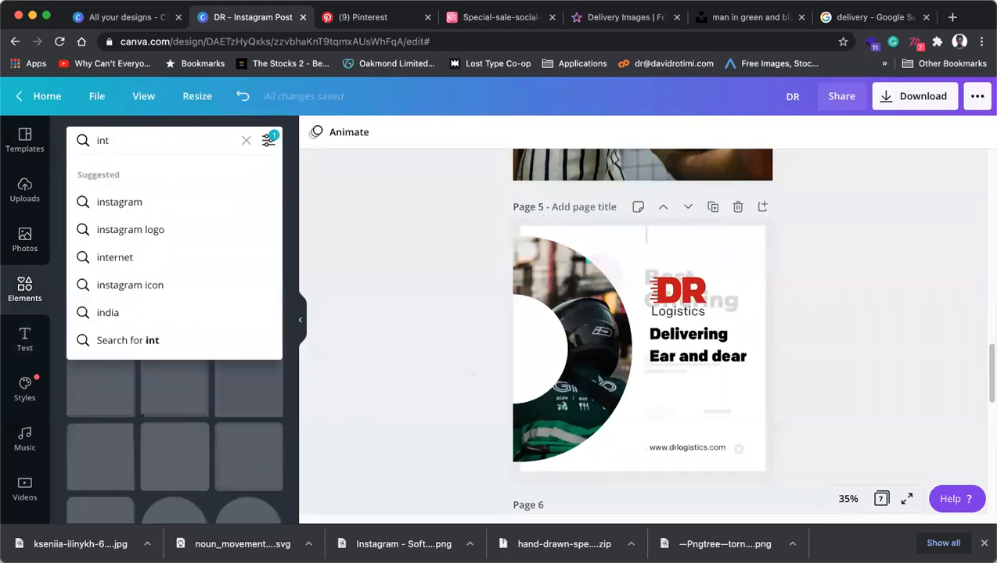
text(tagram)
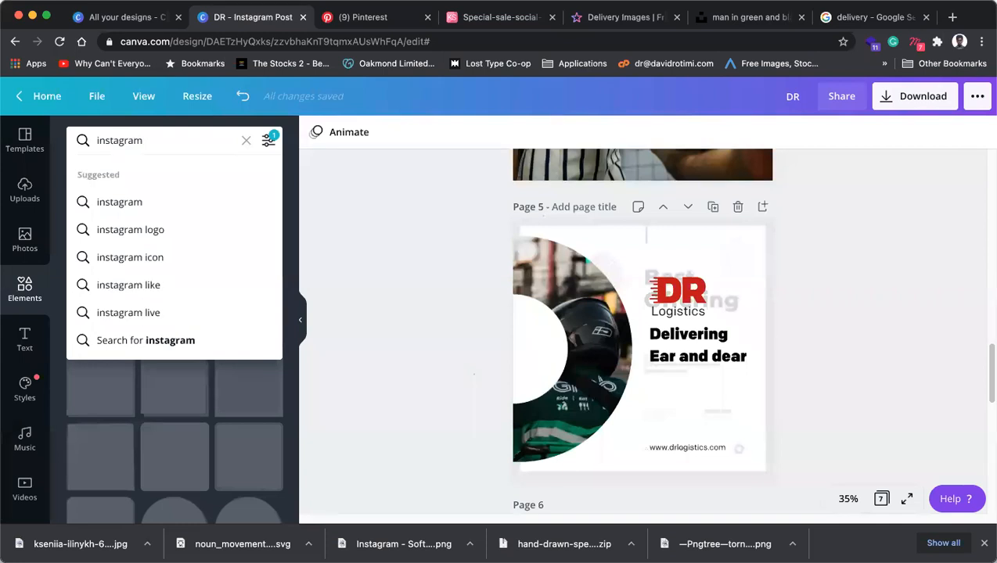
key(Return)
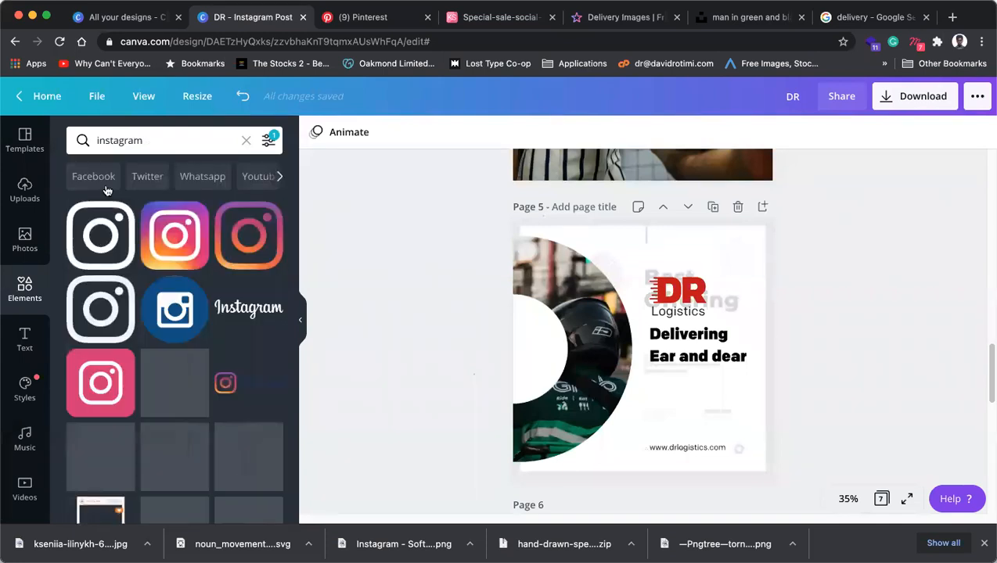
click(101, 231)
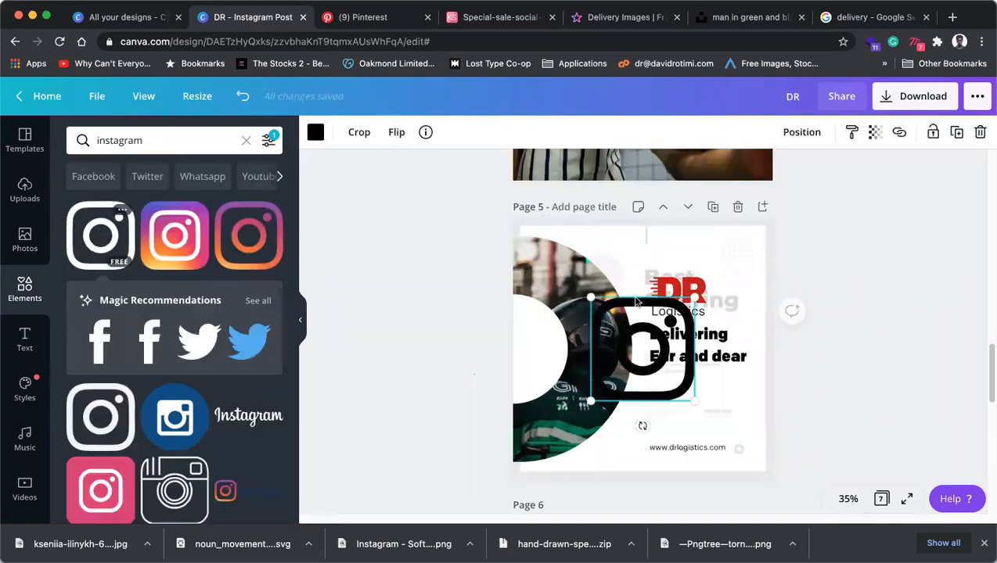
click(316, 132)
click(192, 270)
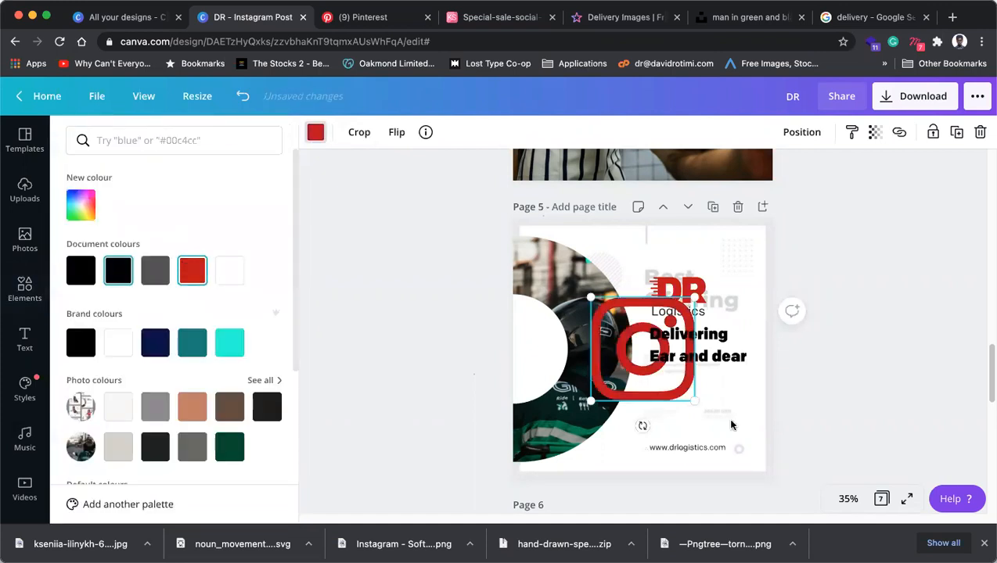
drag(694, 298, 656, 430)
click(848, 499)
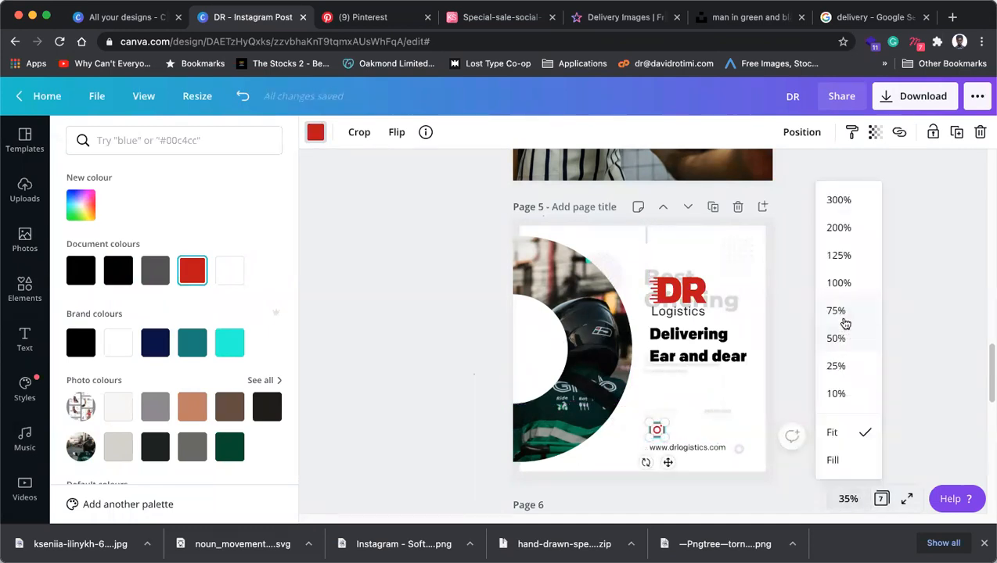
click(843, 313)
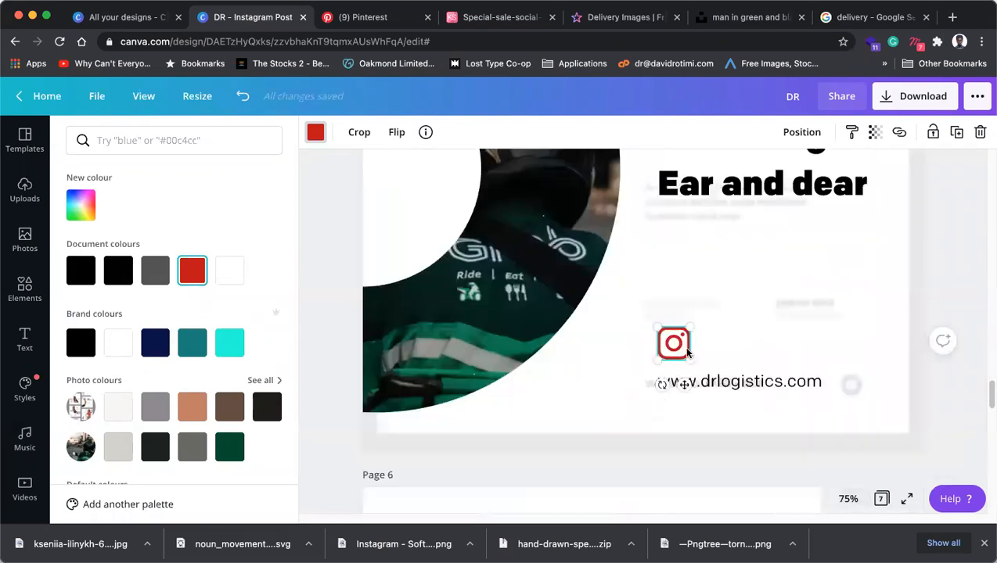
Shrink the Instagram icon, duplicate the web address above the original, and place the icon beside it.
drag(687, 328, 684, 383)
click(743, 383)
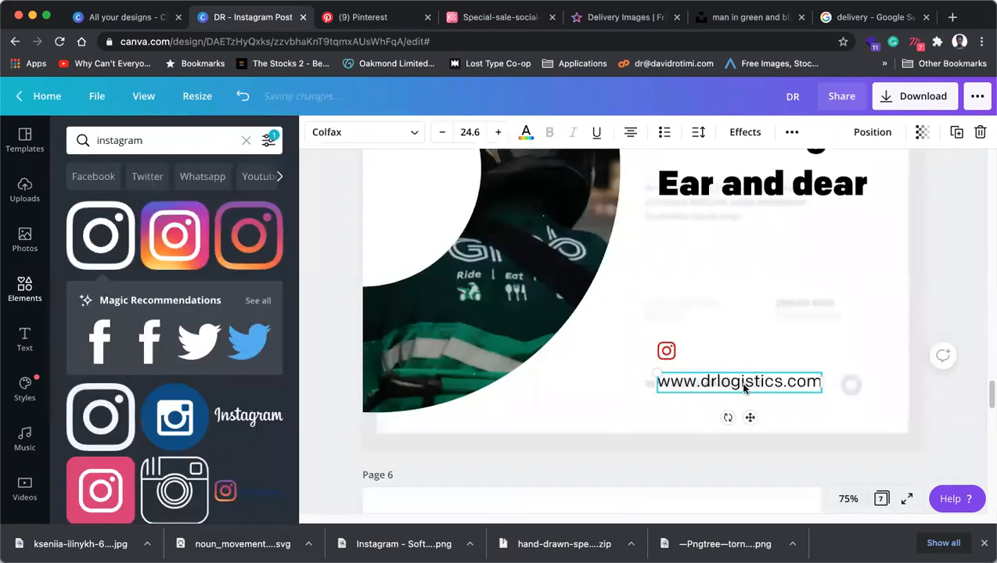
click(956, 132)
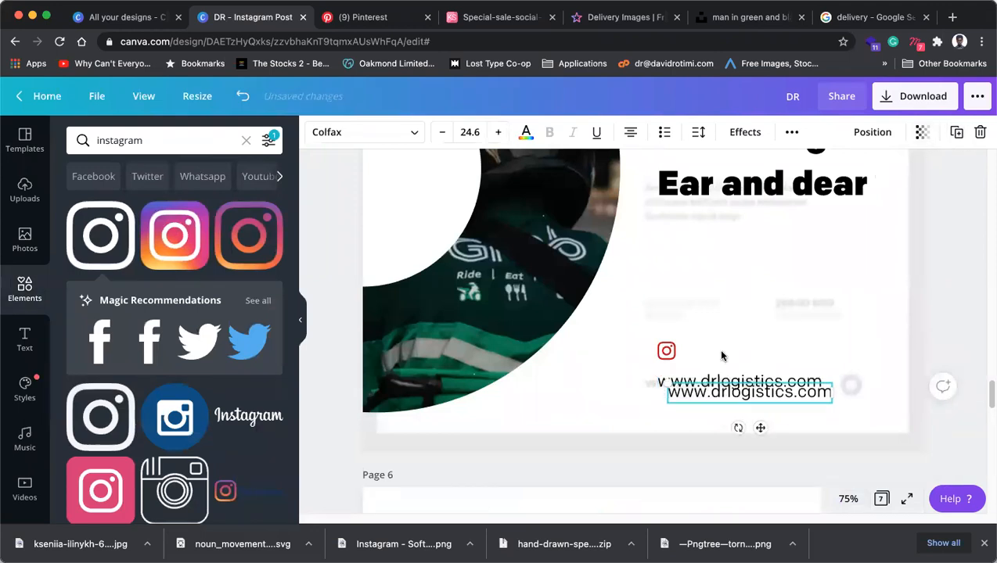
drag(737, 397, 728, 358)
drag(666, 351, 644, 357)
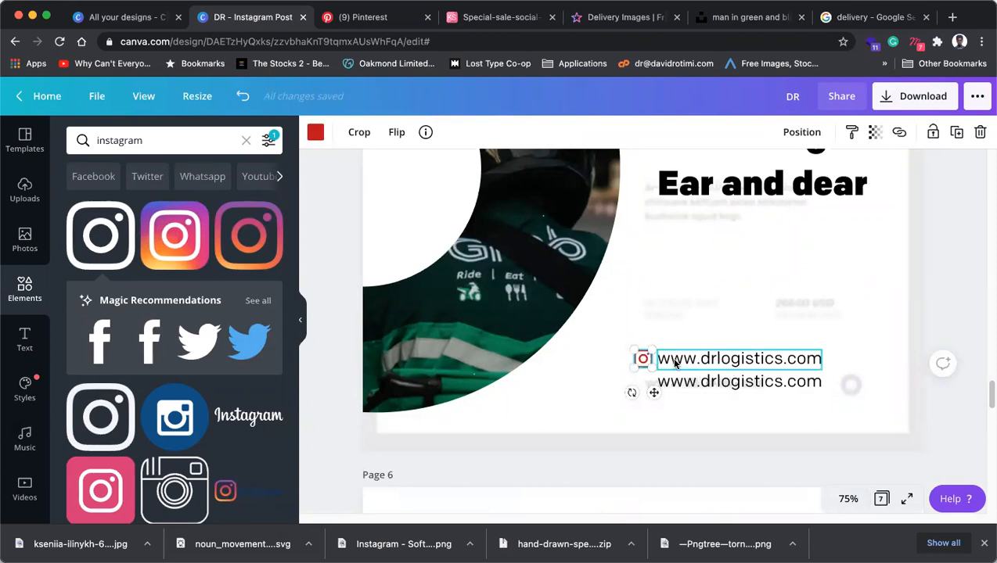
Dismiss the connection trouble message.
click(917, 282)
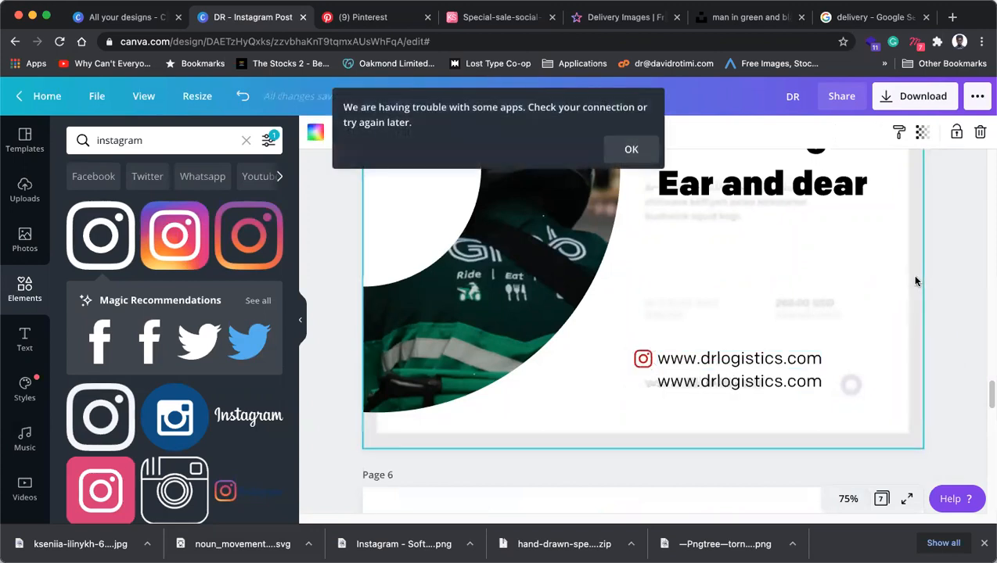
click(631, 148)
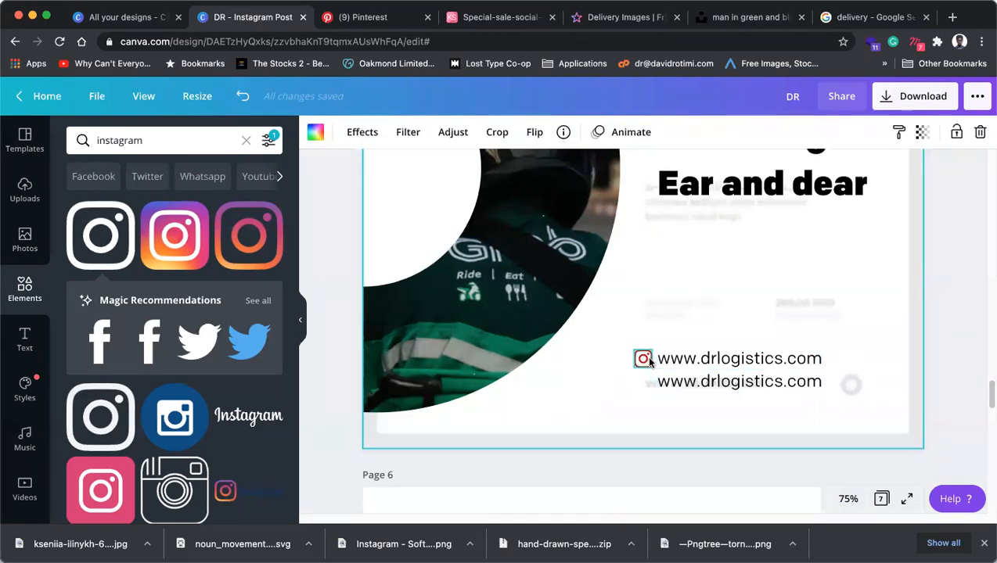
scroll(188, 415, down, 5)
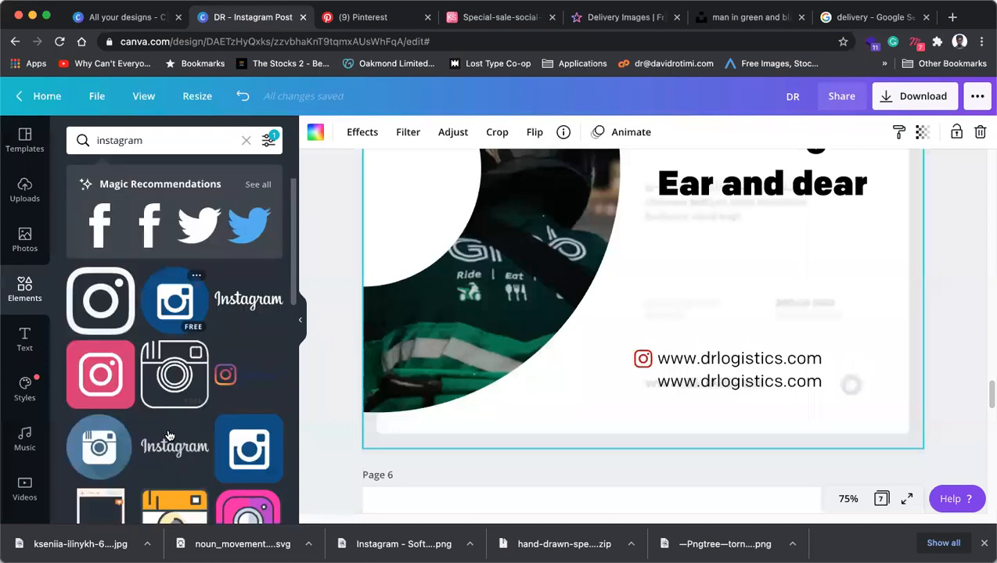
scroll(215, 337, up, 5)
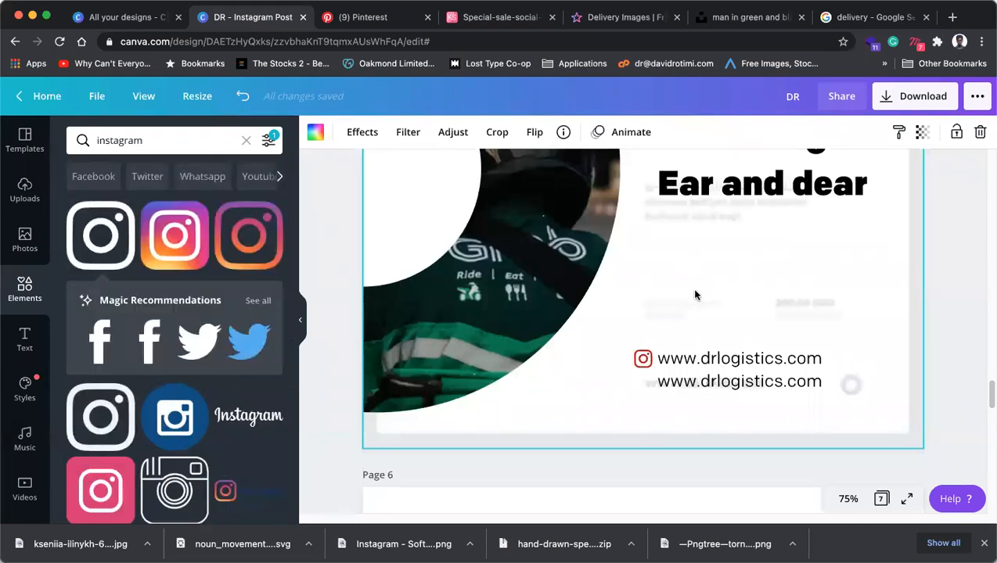
scroll(211, 336, down, 10)
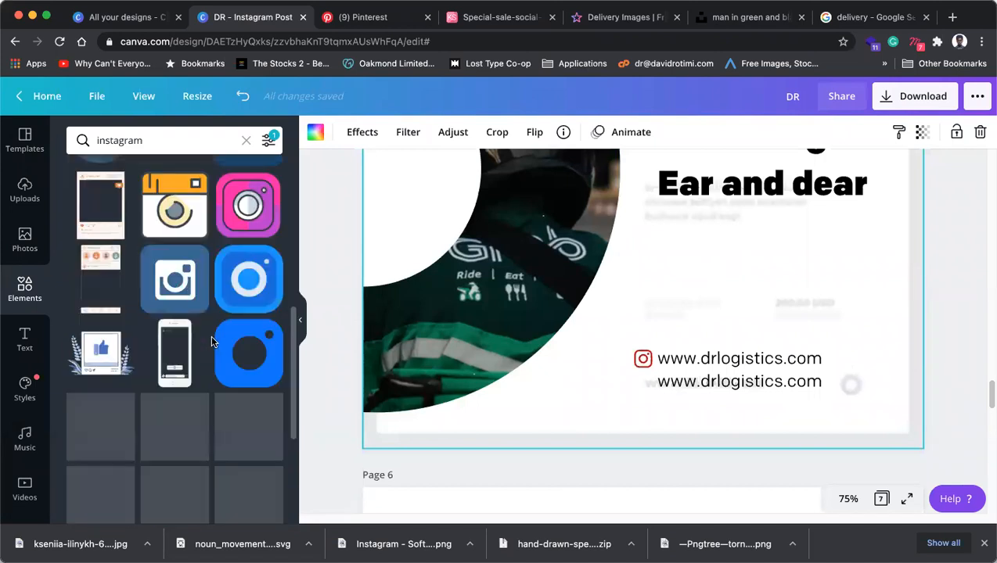
scroll(211, 335, up, 10)
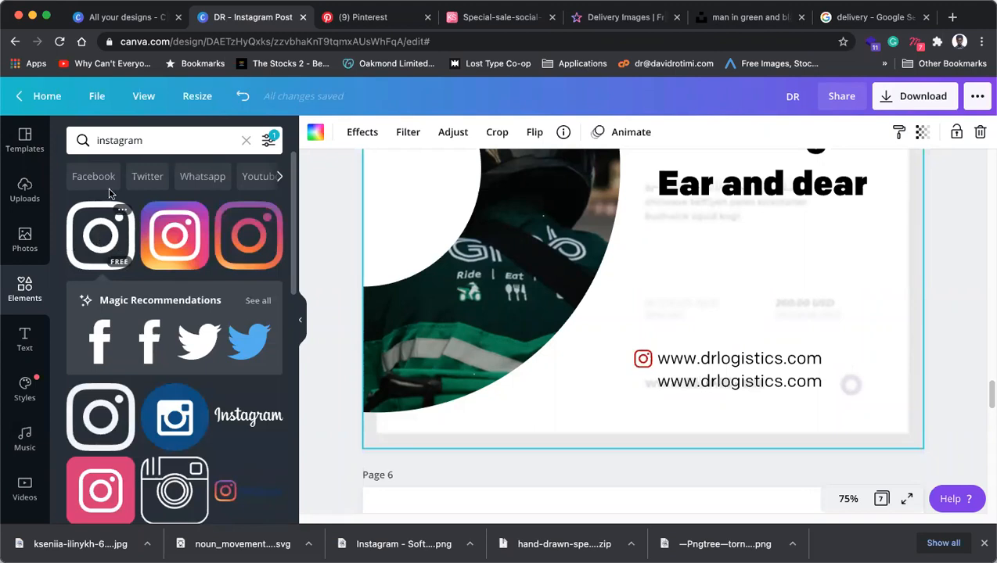
Try a gradient Instagram image and a blue Twitter graphic, then delete both.
click(170, 221)
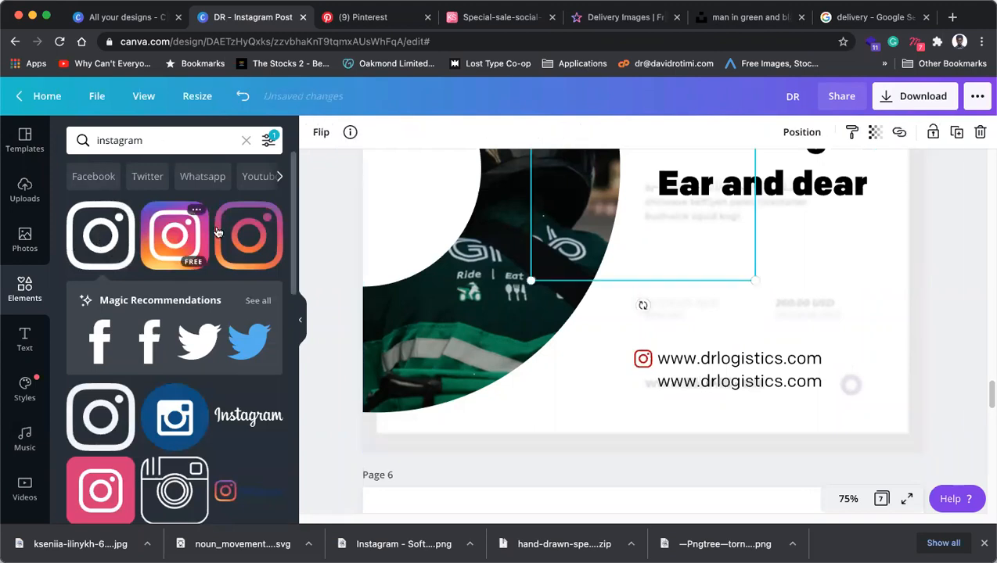
drag(670, 239, 603, 268)
drag(687, 354, 699, 283)
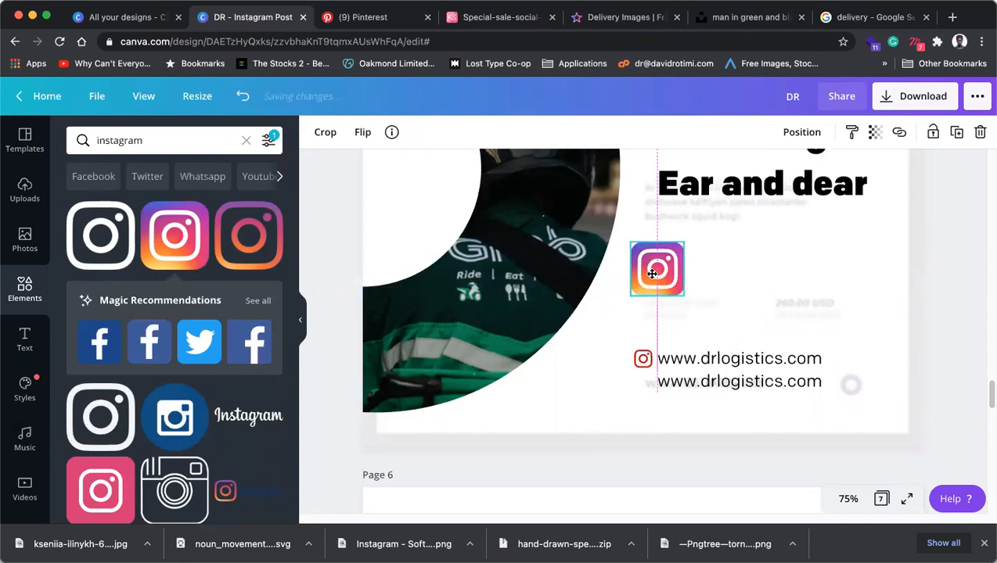
click(196, 344)
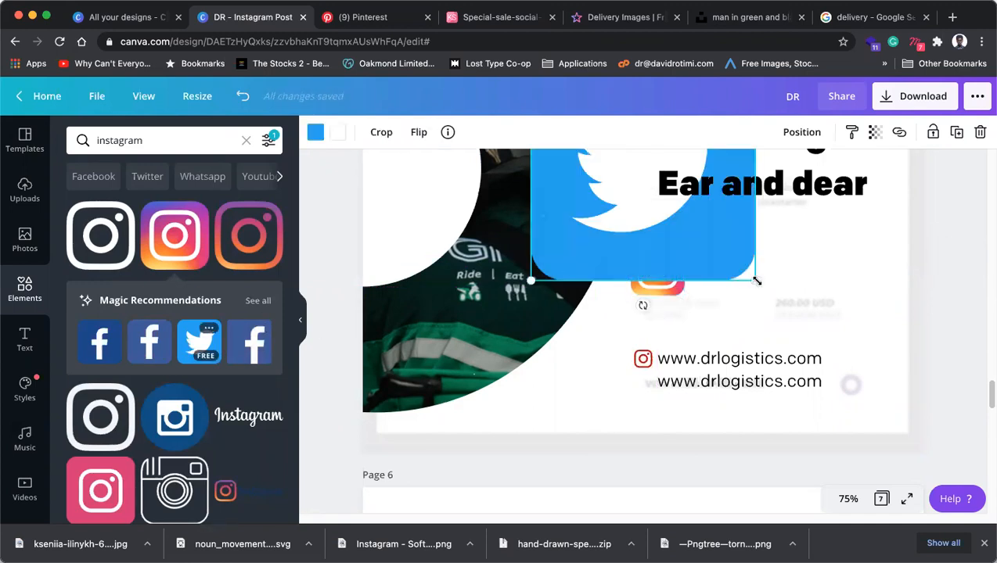
drag(706, 239, 650, 194)
drag(636, 181, 660, 293)
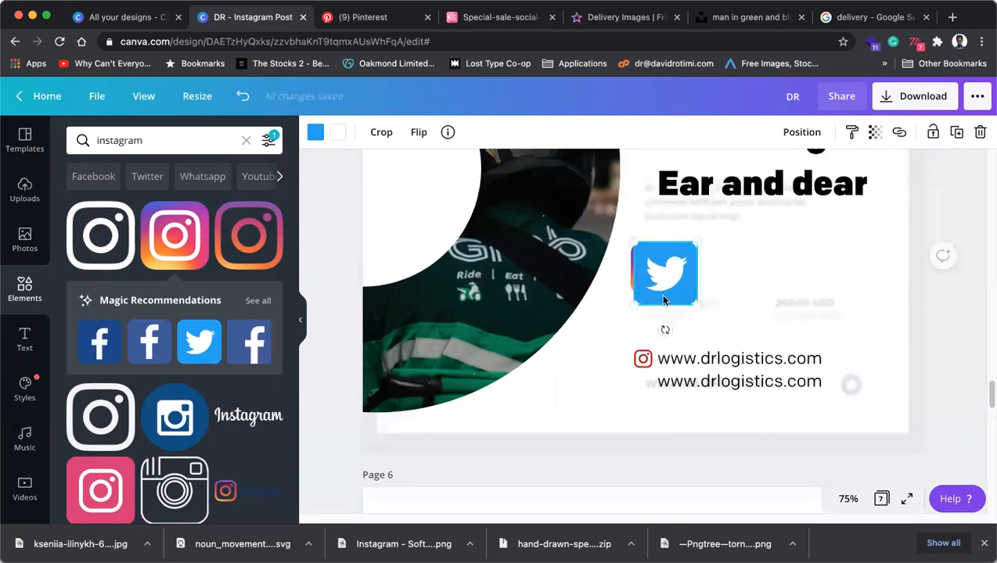
key(Delete)
click(662, 271)
key(Delete)
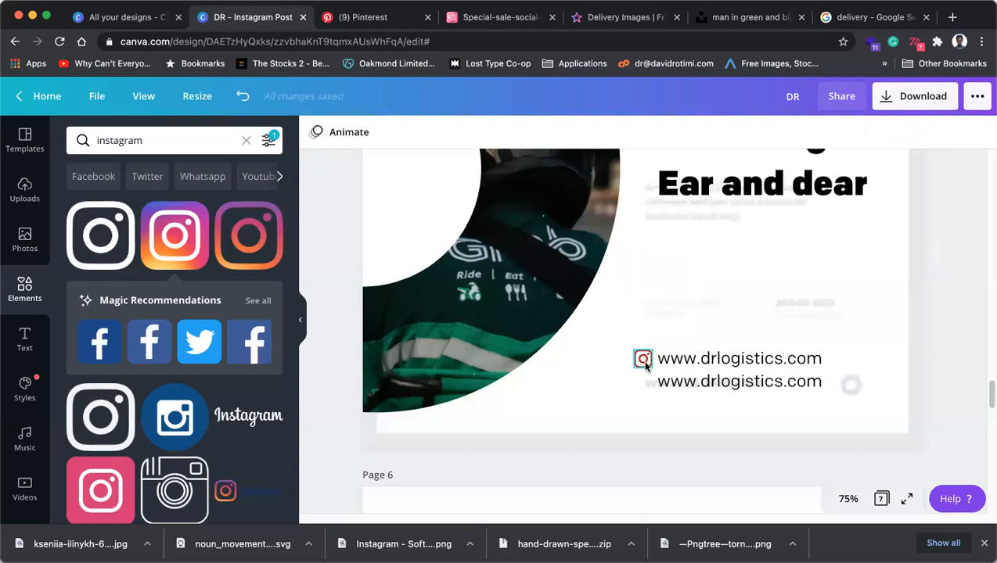
click(643, 360)
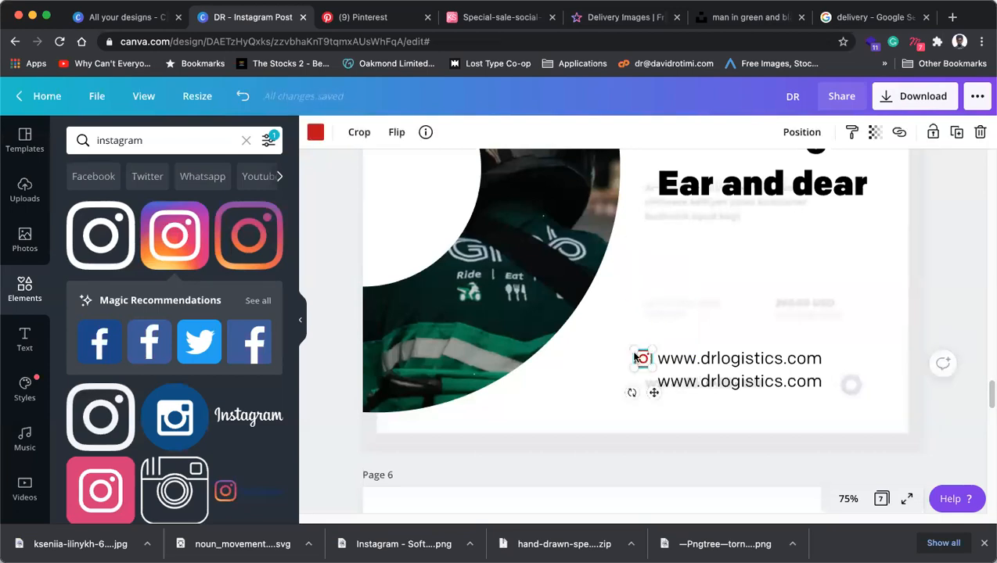
Search 'twitter', add the bird in red, and shrink it above the Instagram icon.
click(149, 138)
double_click(149, 138)
text(twitter)
key(Return)
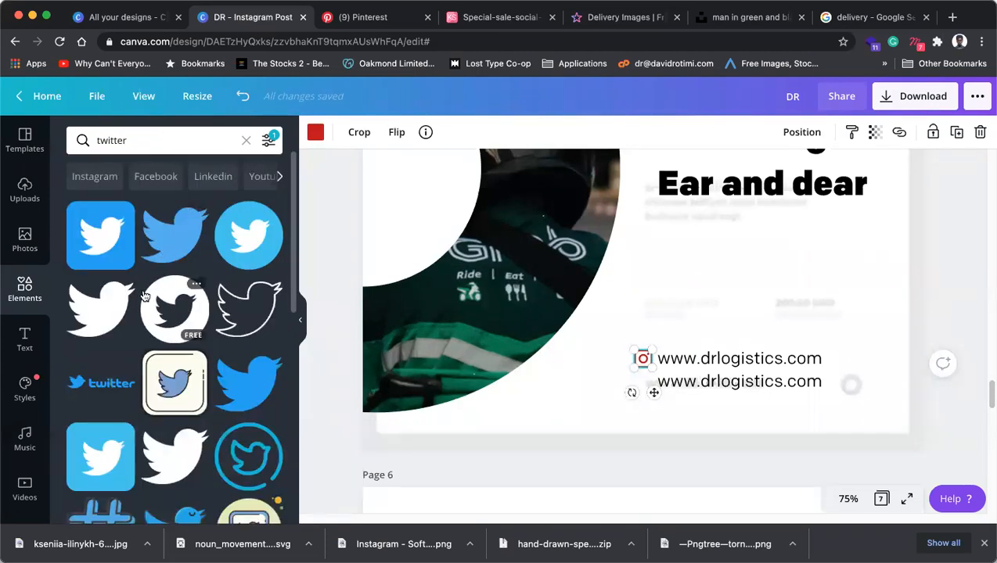
click(102, 307)
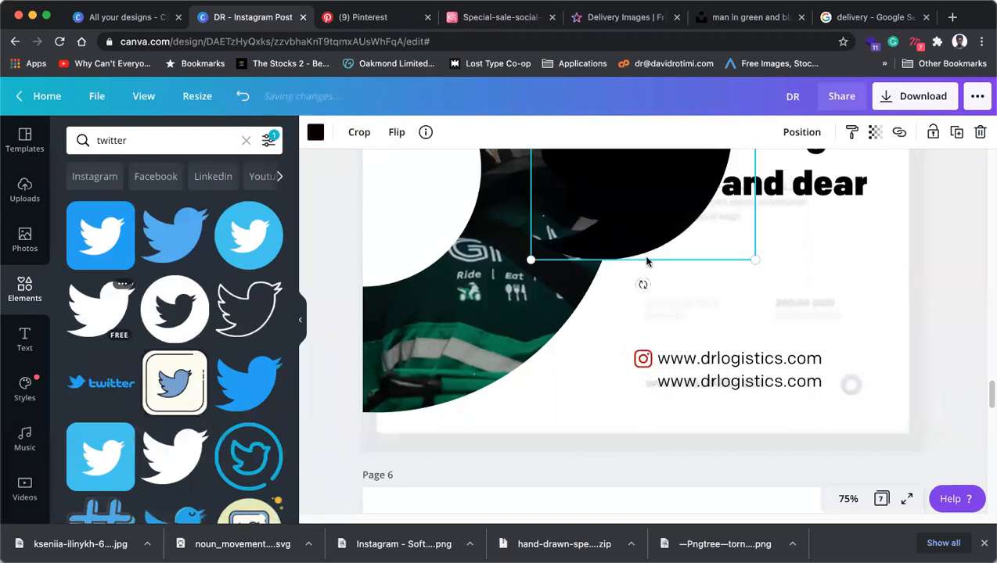
click(316, 133)
click(155, 270)
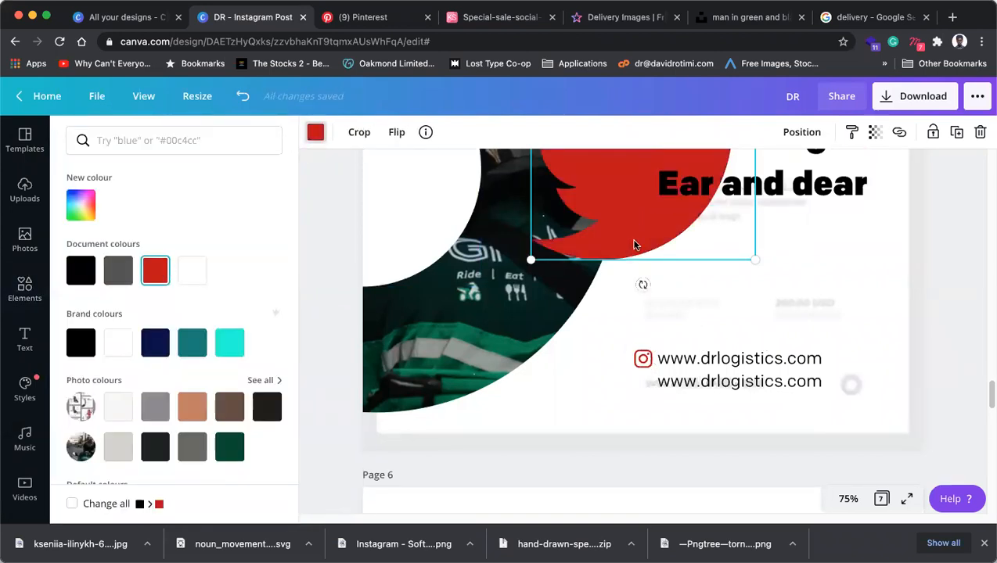
drag(634, 245, 634, 396)
drag(768, 189, 643, 335)
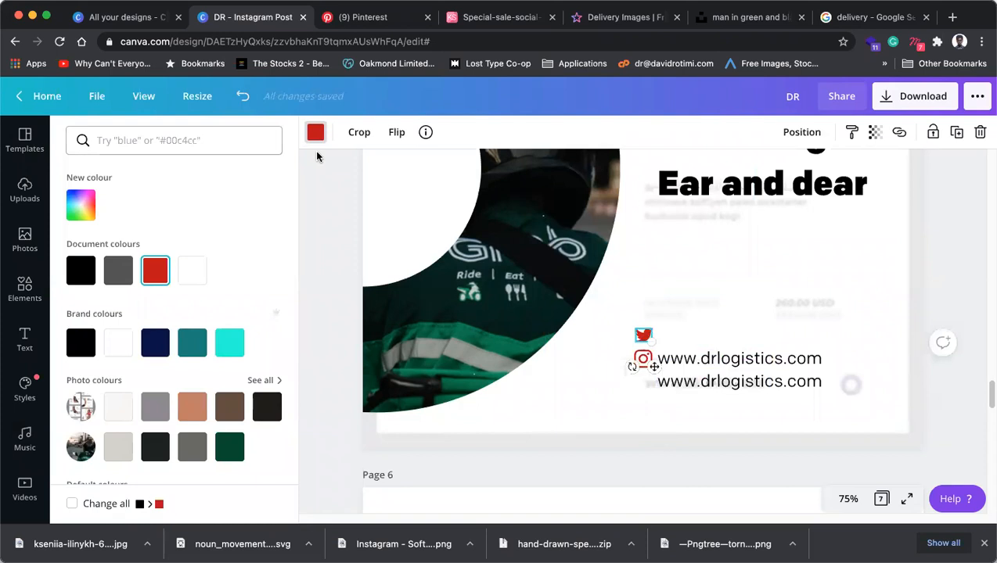
Try a 'websi' search, then move both icons and the upper address line up together.
click(24, 290)
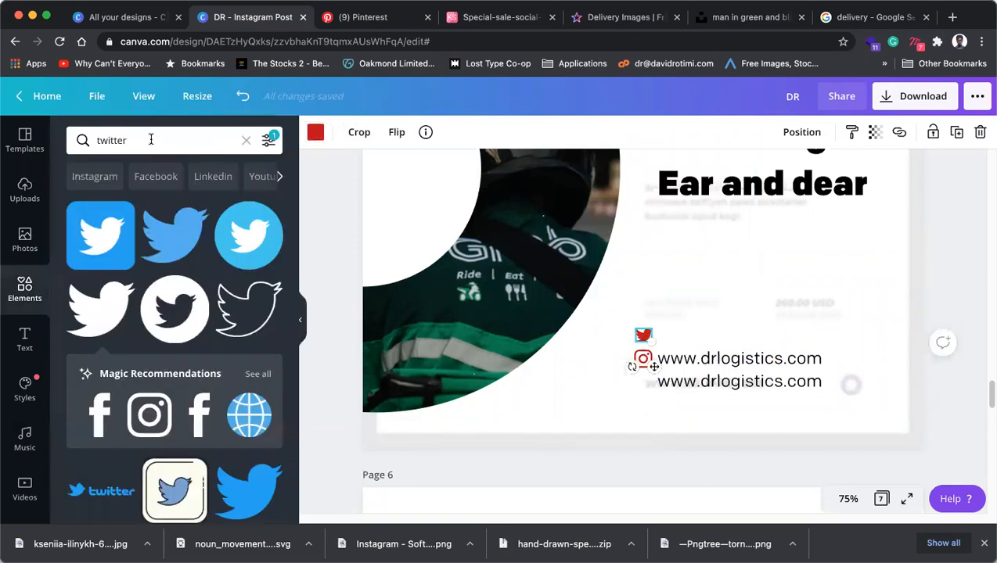
click(151, 139)
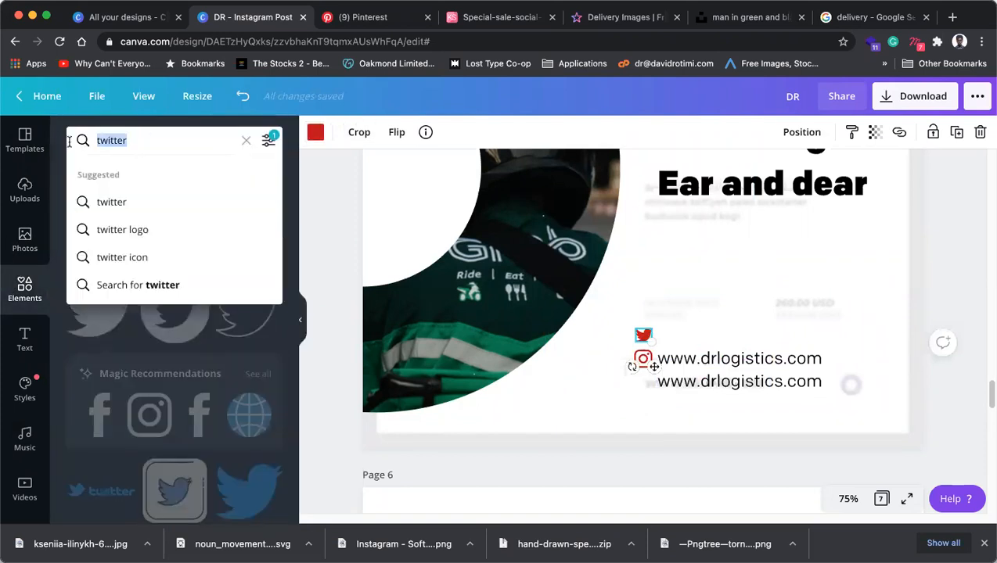
text(websi)
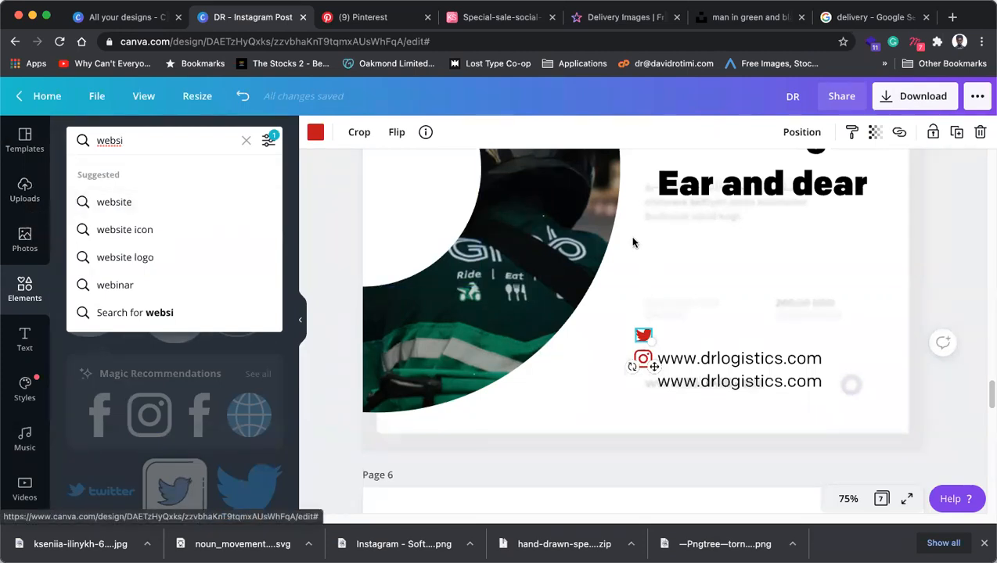
click(736, 382)
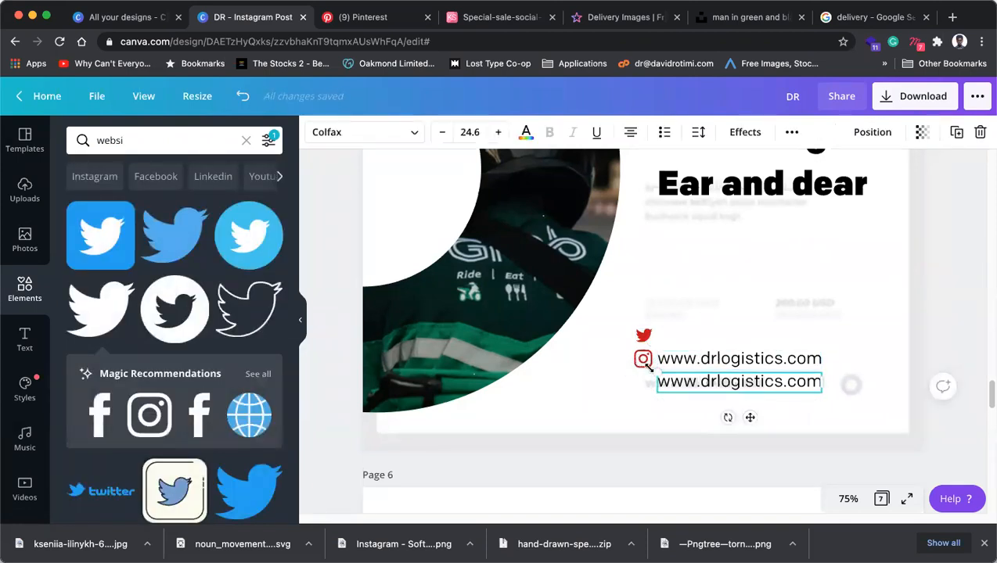
click(605, 379)
click(643, 335)
shift+click(643, 359)
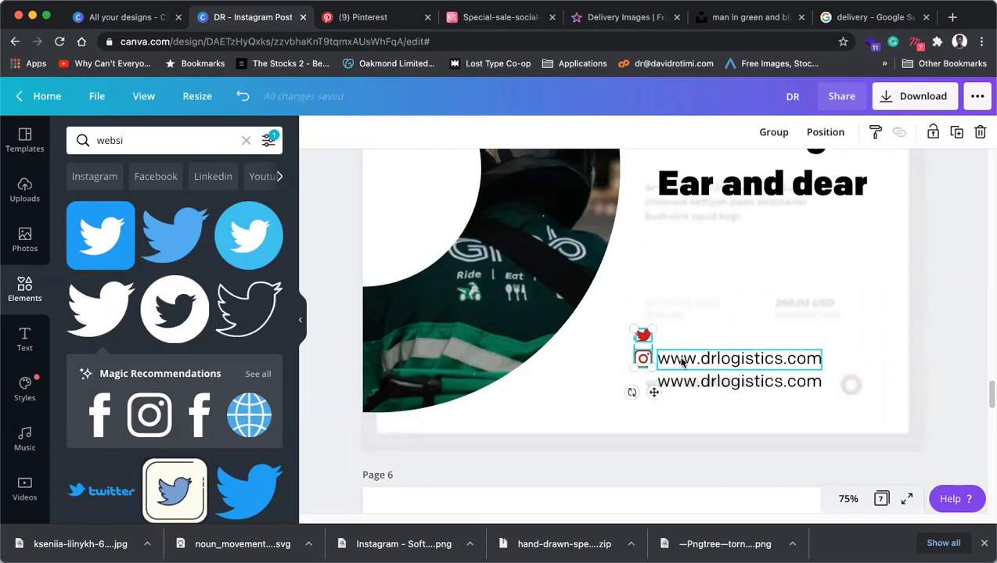
click(682, 359)
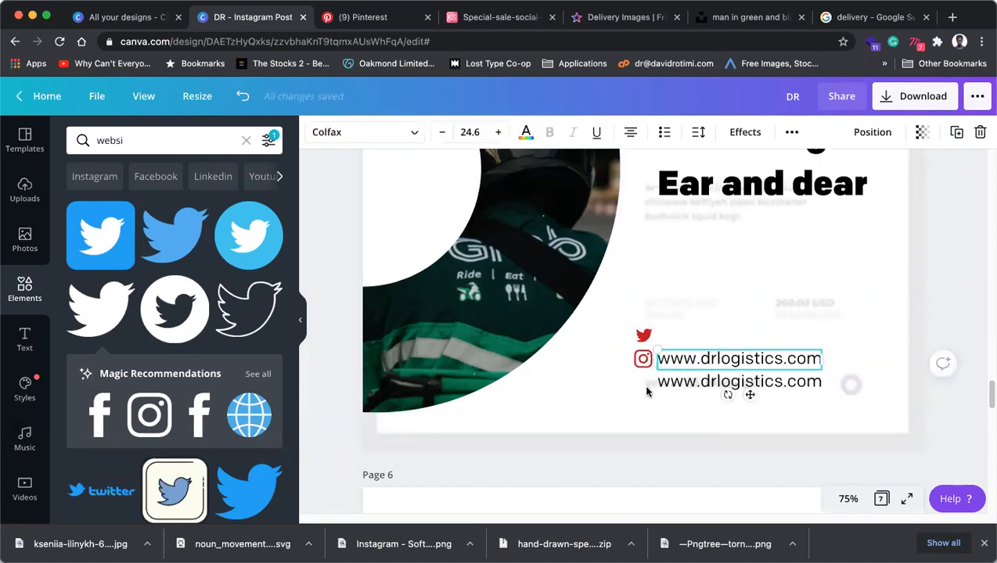
drag(631, 306, 672, 340)
click(909, 307)
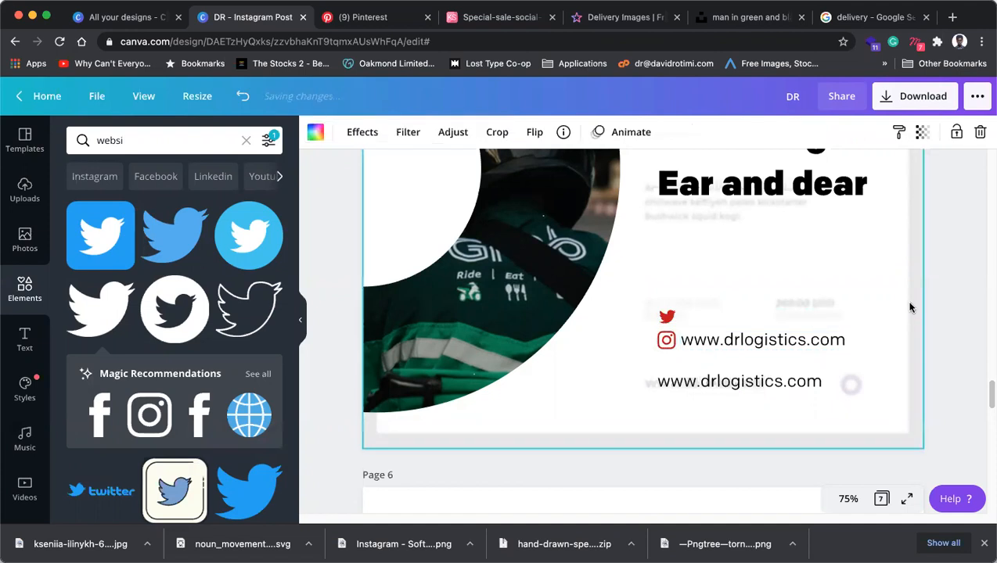
click(795, 342)
double_click(794, 342)
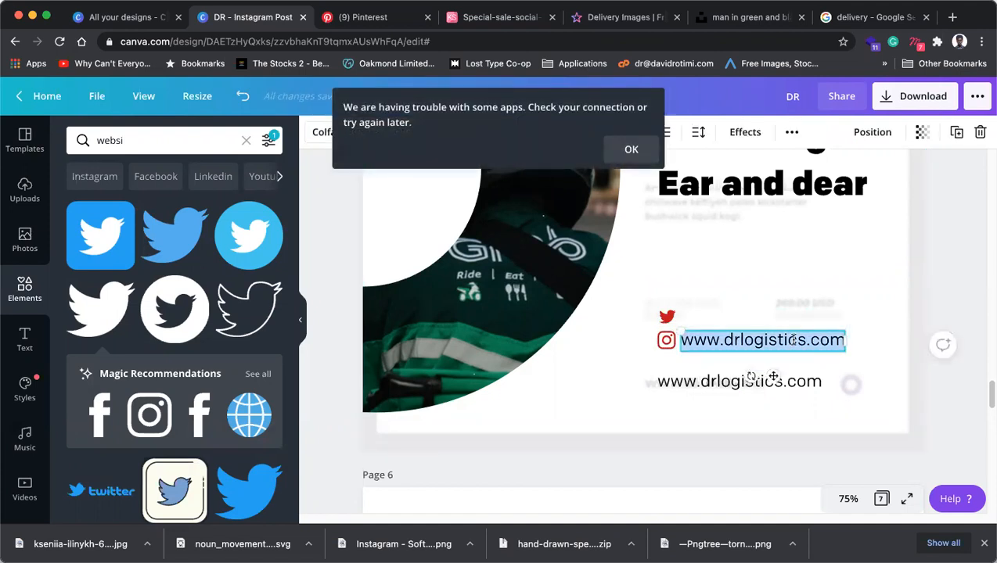
text(@dr)
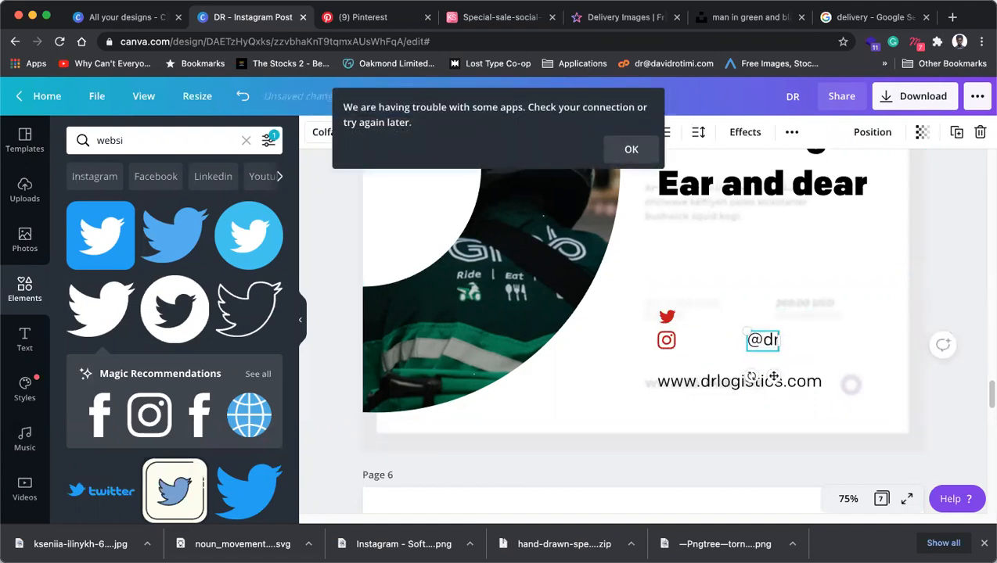
key(BackSpace)
key(BackSpace)
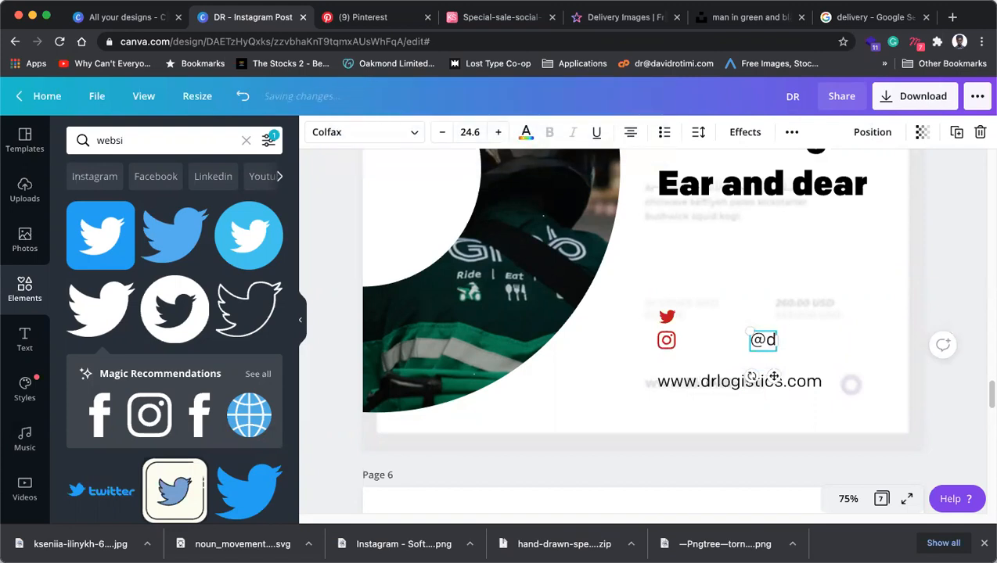
text(DRLo)
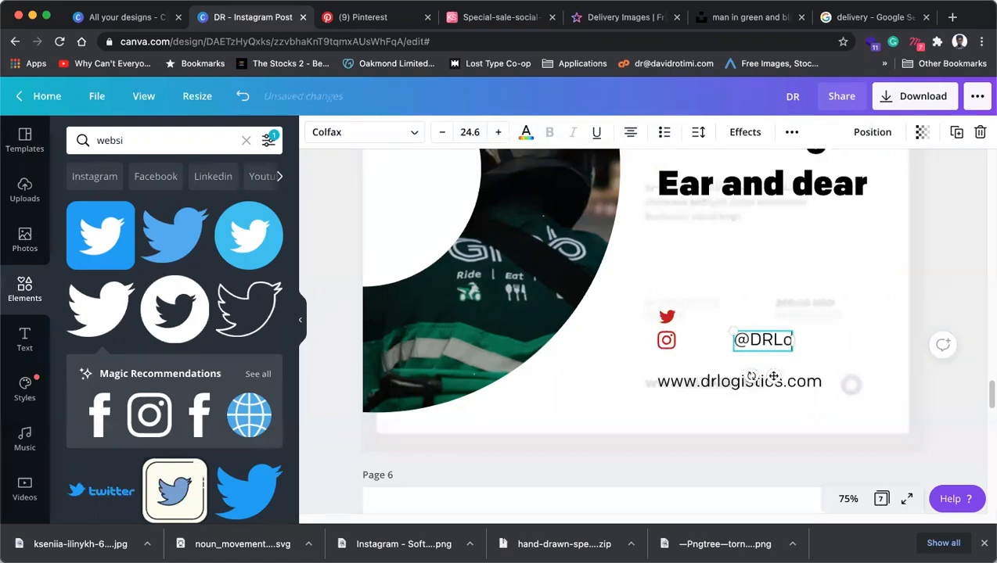
text(gistics)
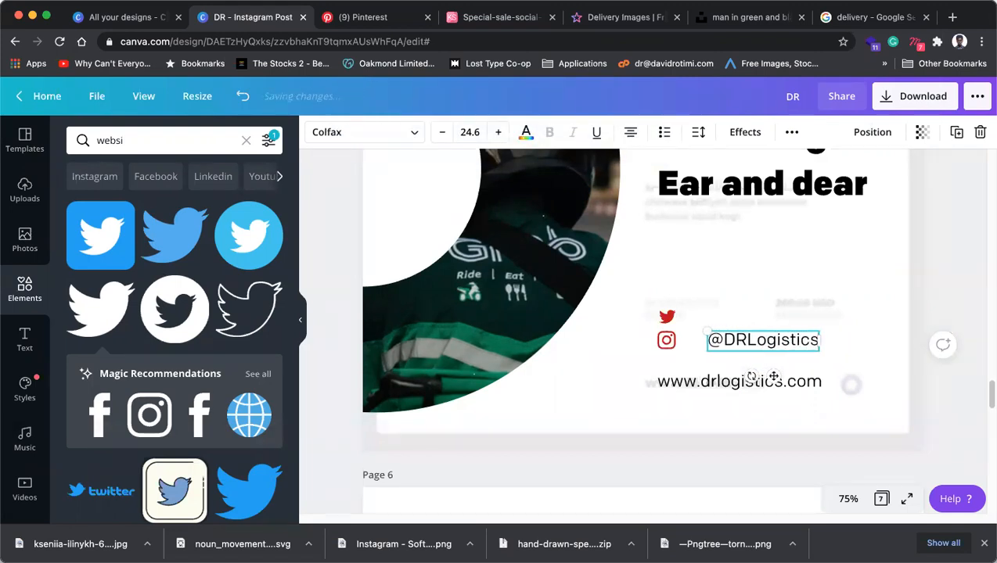
drag(774, 377, 751, 377)
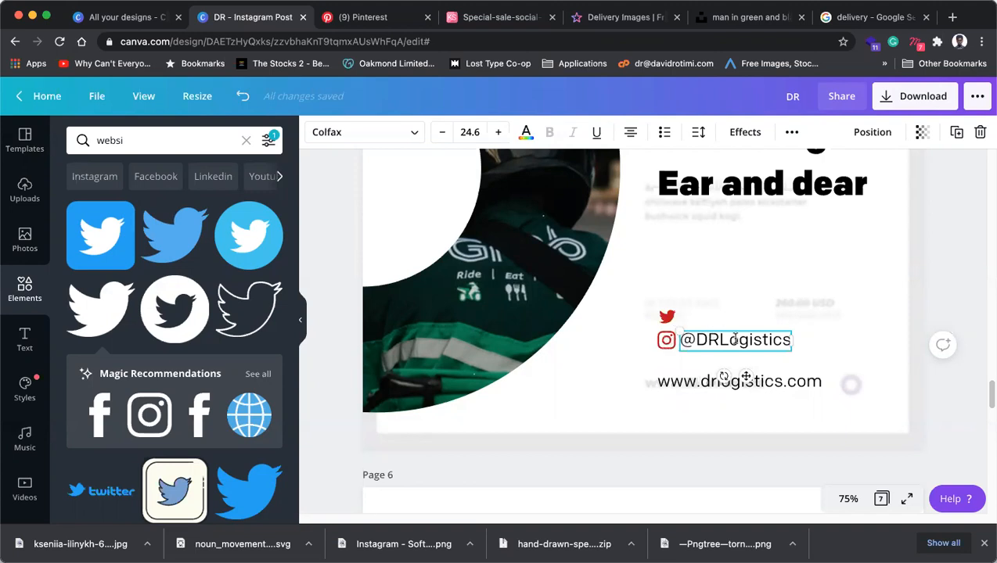
Place the red Twitter icon beside Instagram and align the icons-and-handle row further right.
click(664, 316)
drag(664, 316, 642, 340)
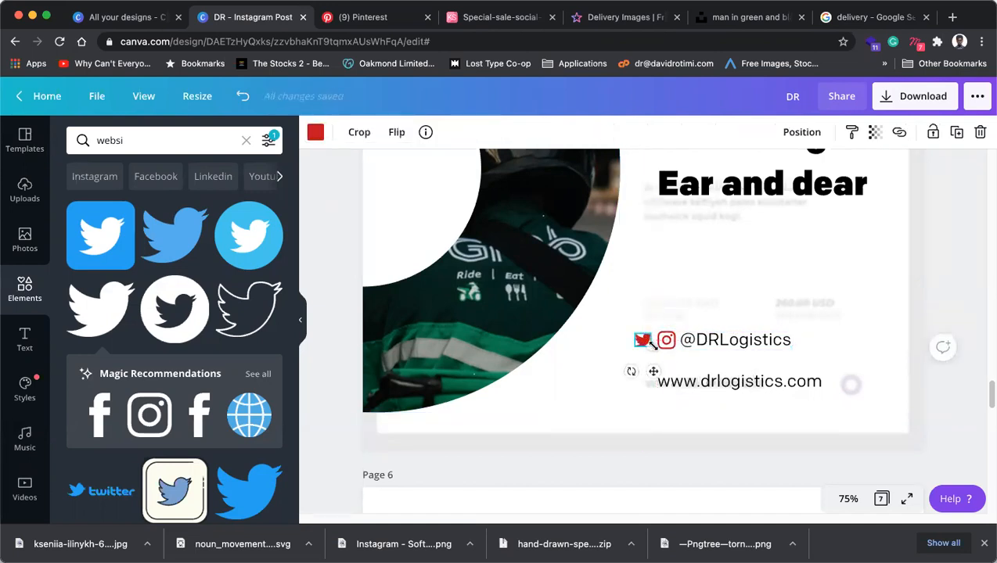
click(706, 298)
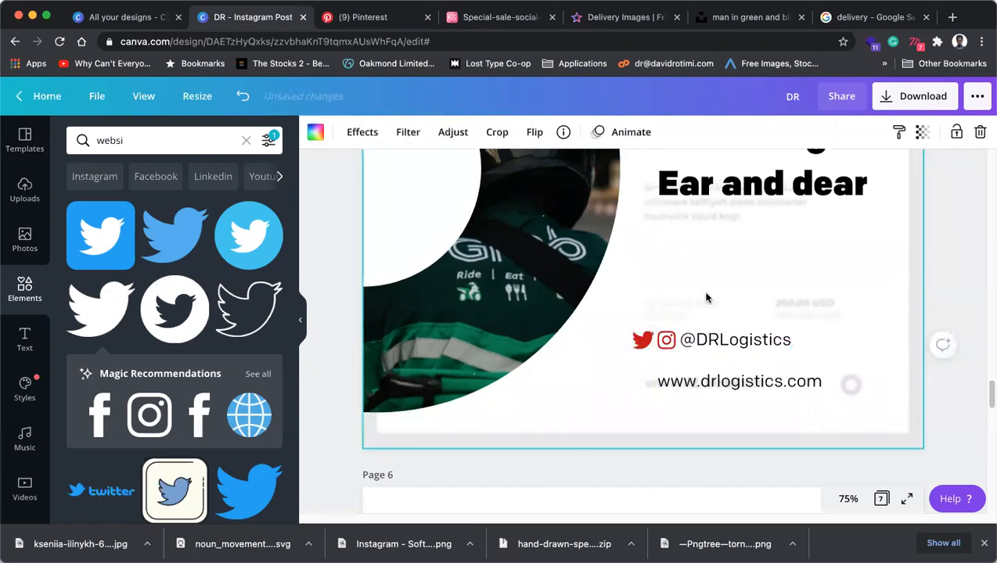
mouse_move(648, 342)
mouse_down()
mouse_move(672, 314)
mouse_move(647, 340)
mouse_up()
shift+click(687, 344)
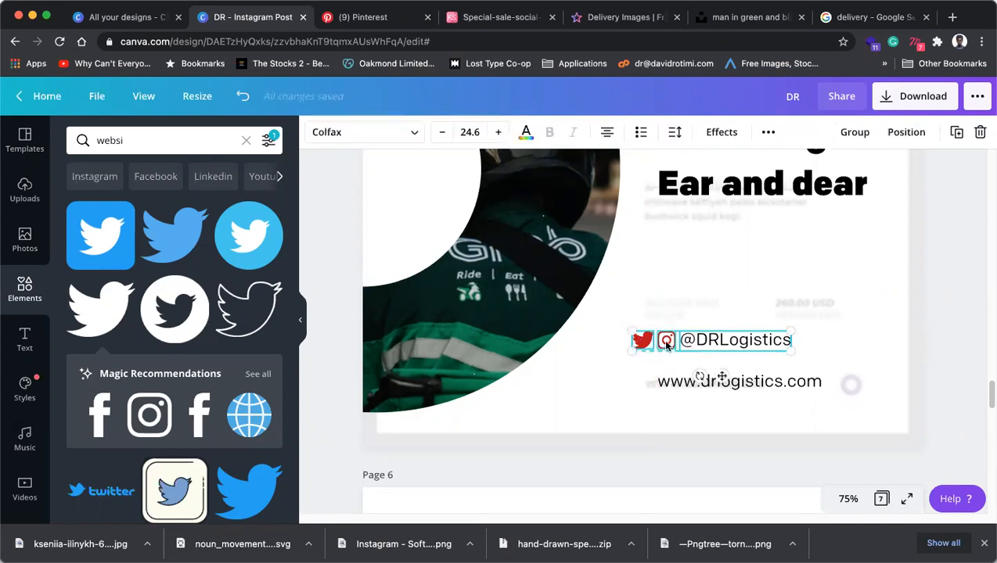
click(663, 340)
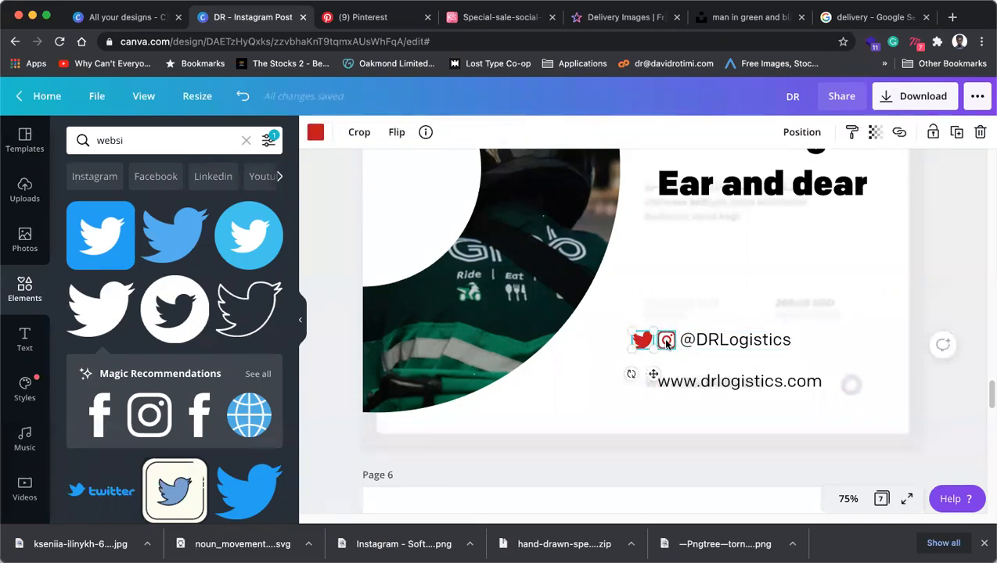
shift+click(665, 339)
shift+click(707, 344)
drag(707, 344, 739, 342)
drag(814, 329, 817, 333)
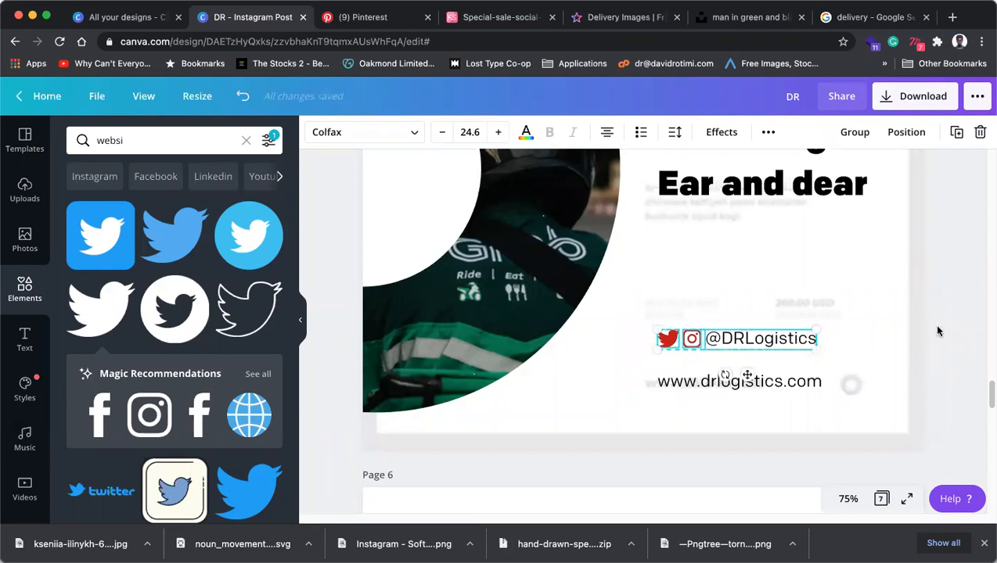
click(775, 337)
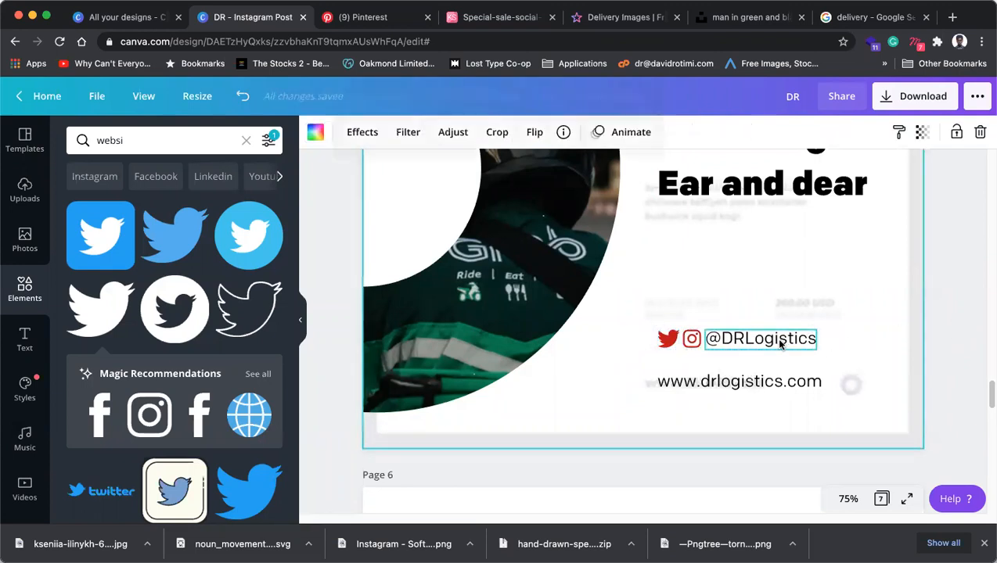
drag(814, 332, 806, 329)
drag(747, 340, 748, 339)
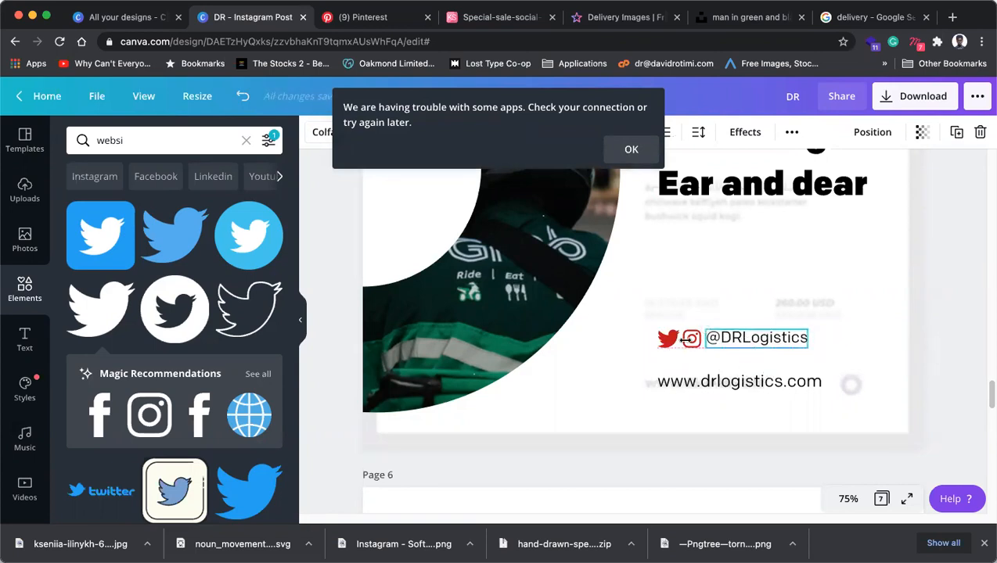
Move the icons-and-handle row up and duplicate it.
drag(631, 312, 734, 351)
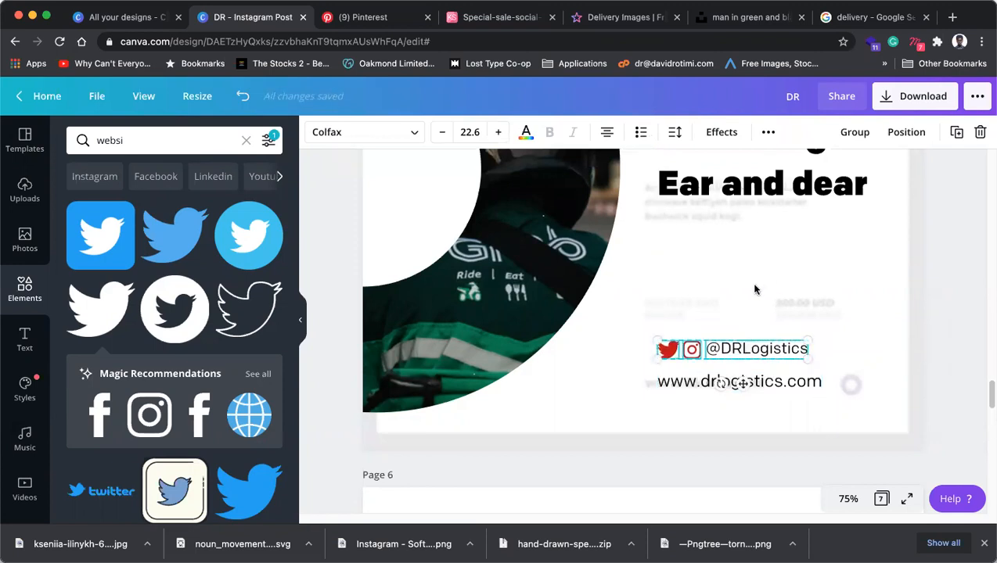
click(737, 351)
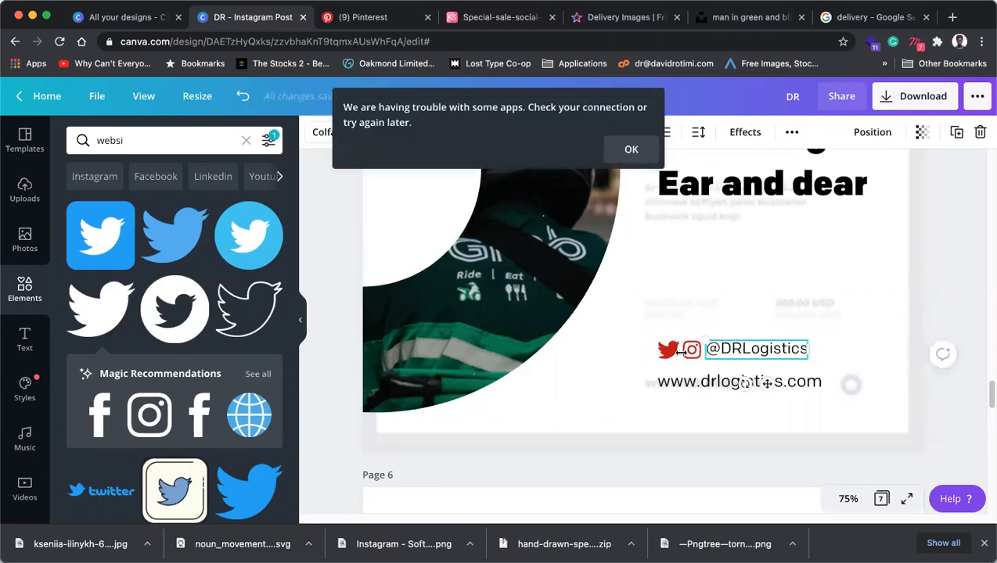
drag(642, 310, 747, 353)
click(956, 131)
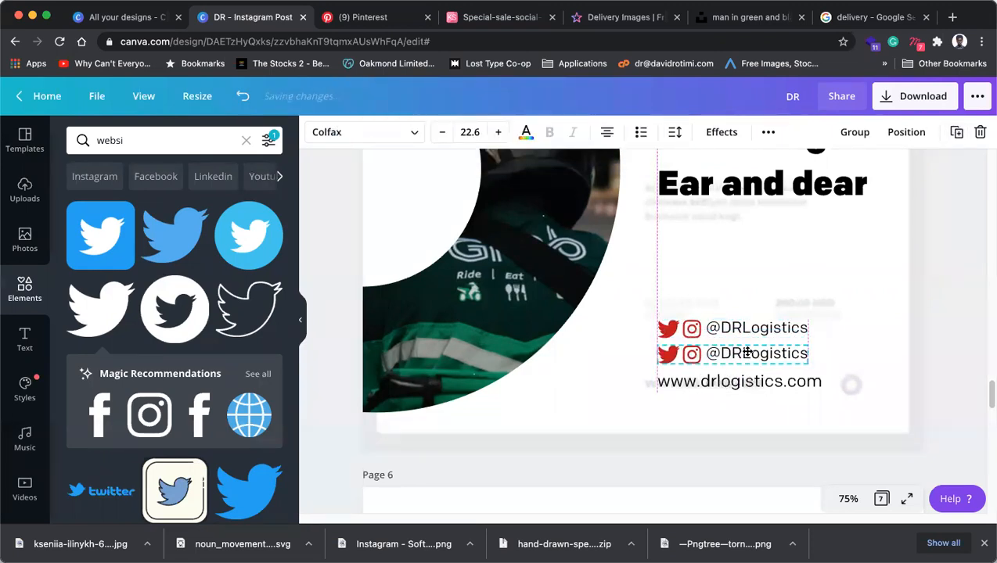
Delete the Twitter and Instagram icons from the duplicated row.
click(579, 323)
click(669, 354)
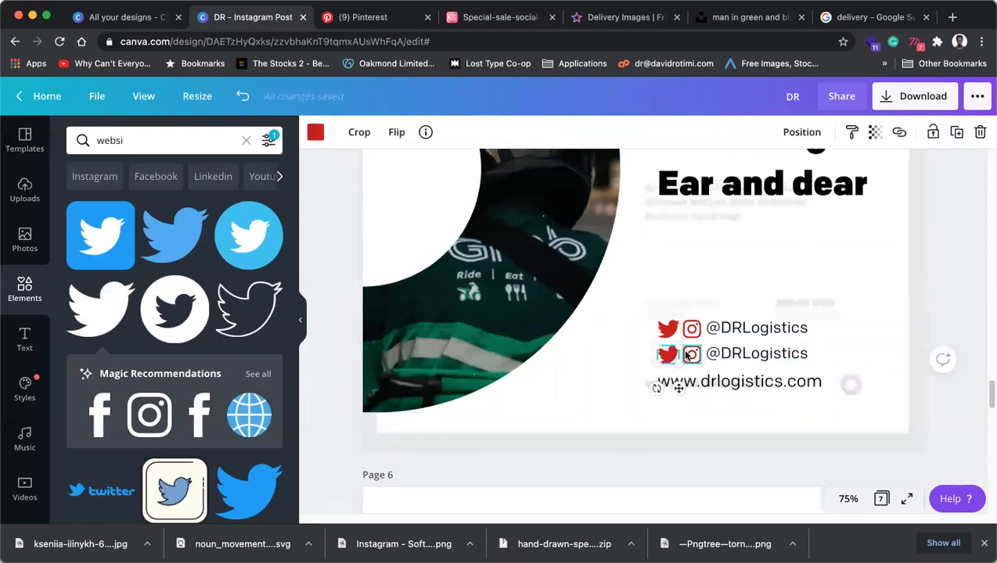
key(Delete)
click(692, 354)
key(Delete)
click(732, 356)
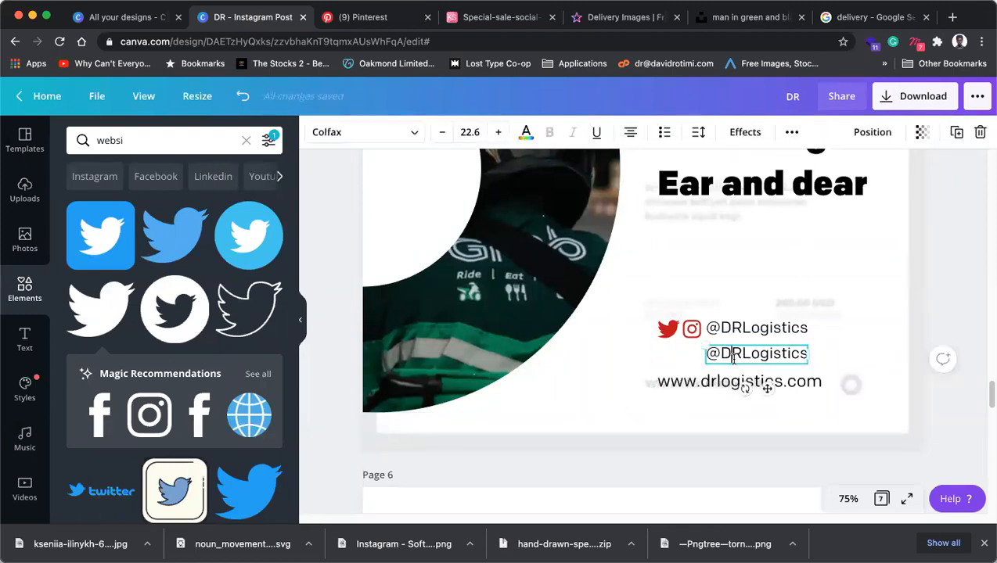
Replace the copied handle text with a phone number.
double_click(734, 357)
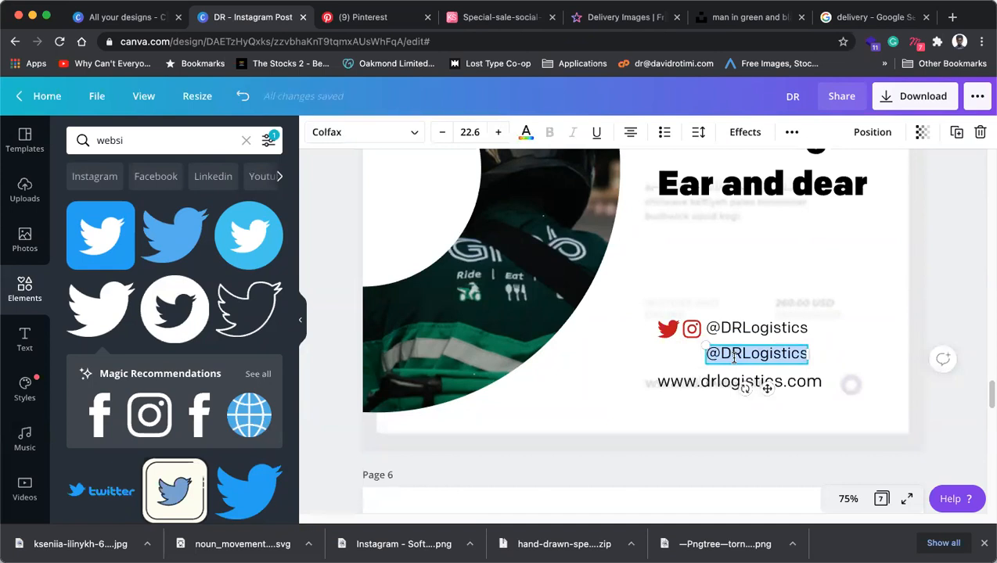
key(BackSpace)
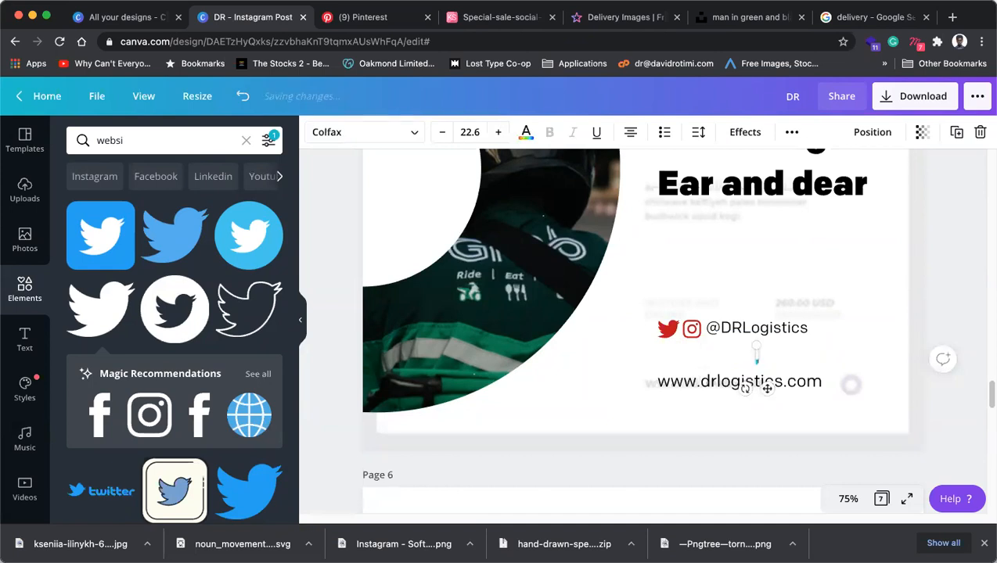
text(08)
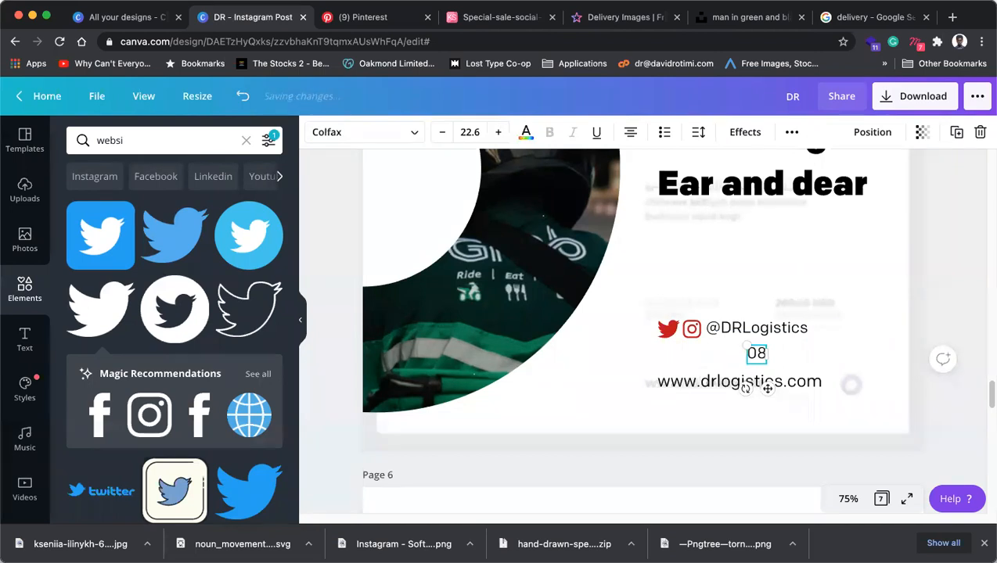
text(1)
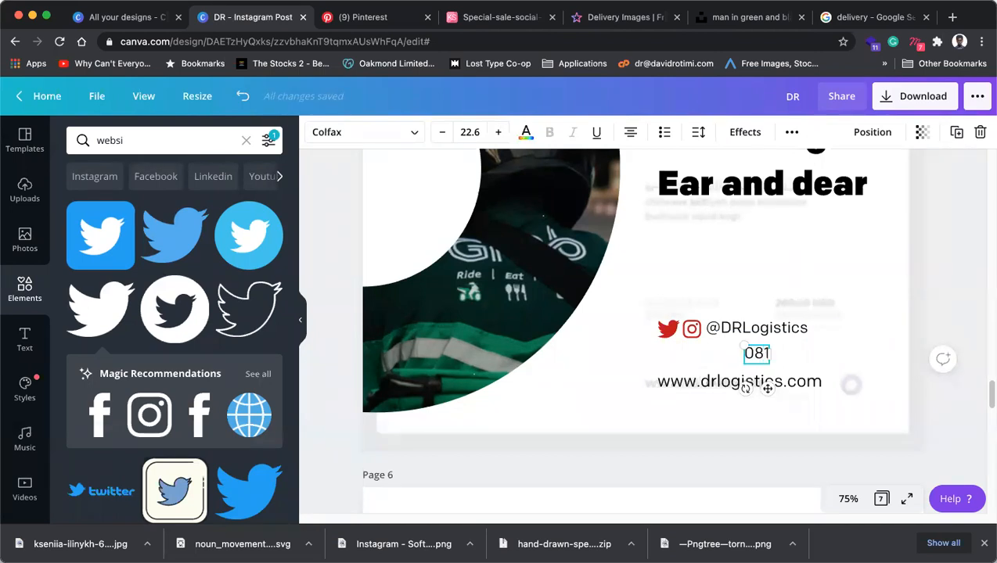
text(3945)
key(BackSpace)
key(BackSpace)
key(BackSpace)
key(BackSpace)
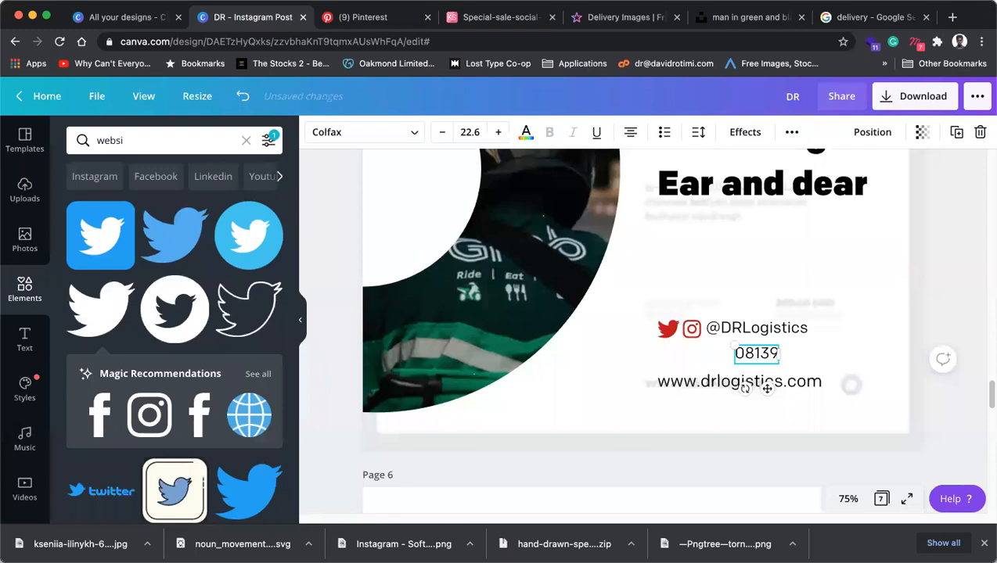
key(BackSpace)
text(0123456789)
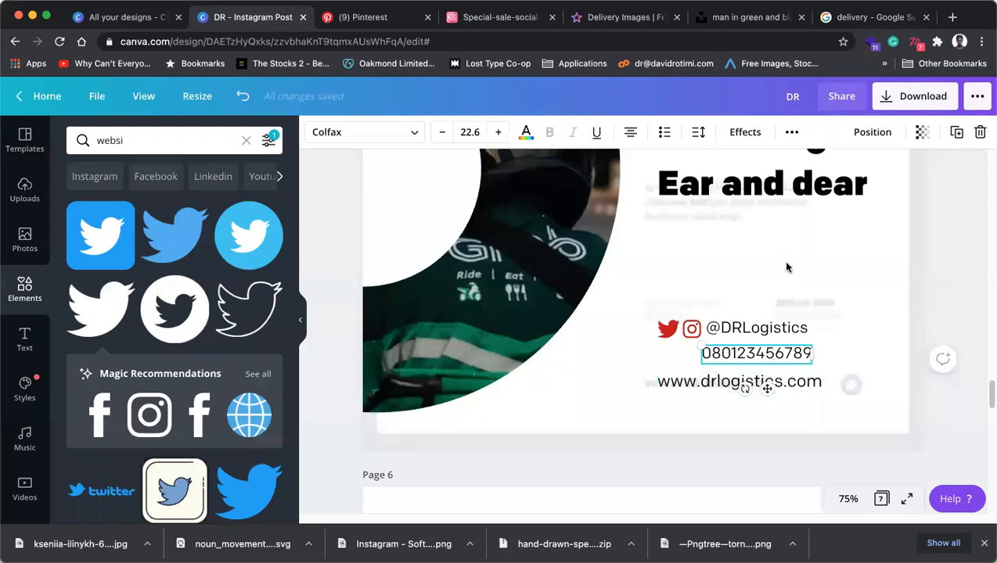
click(828, 232)
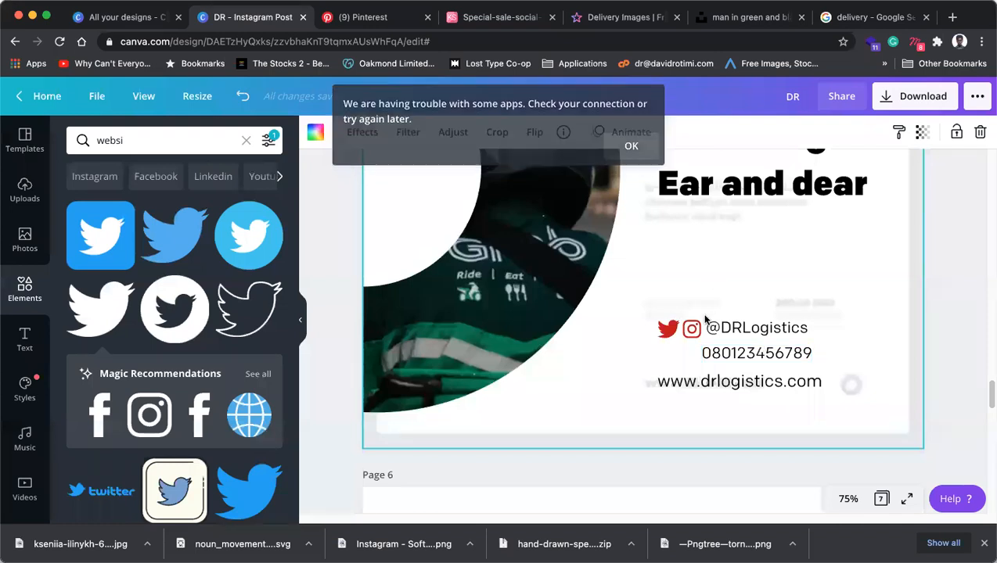
drag(663, 334, 727, 309)
key(ctrl+z)
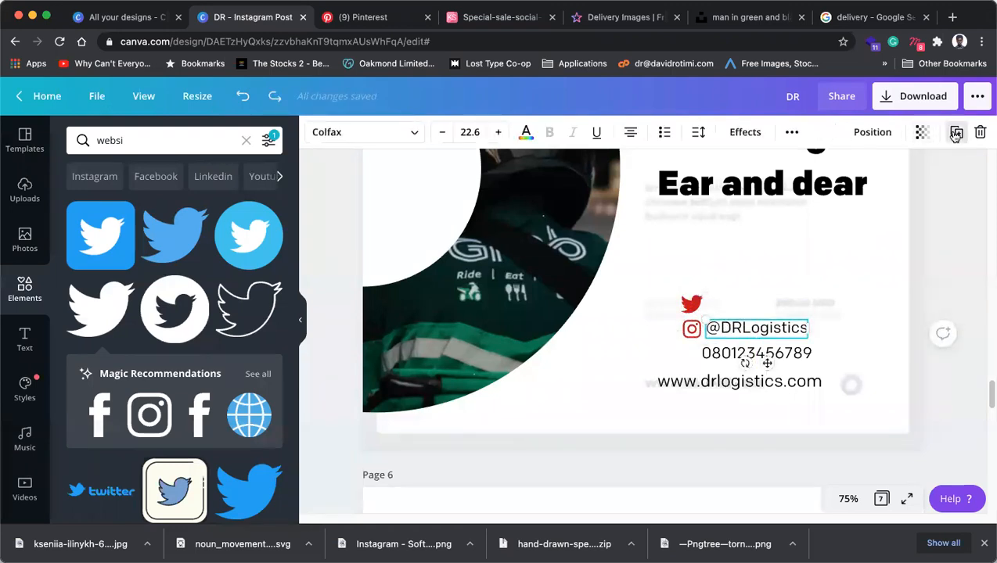
click(956, 133)
drag(753, 342, 749, 303)
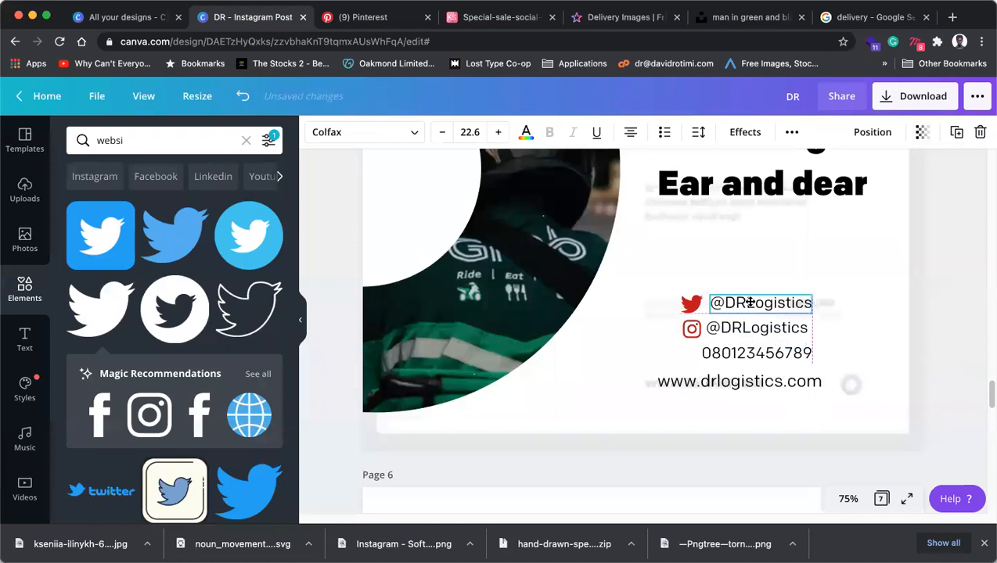
double_click(749, 303)
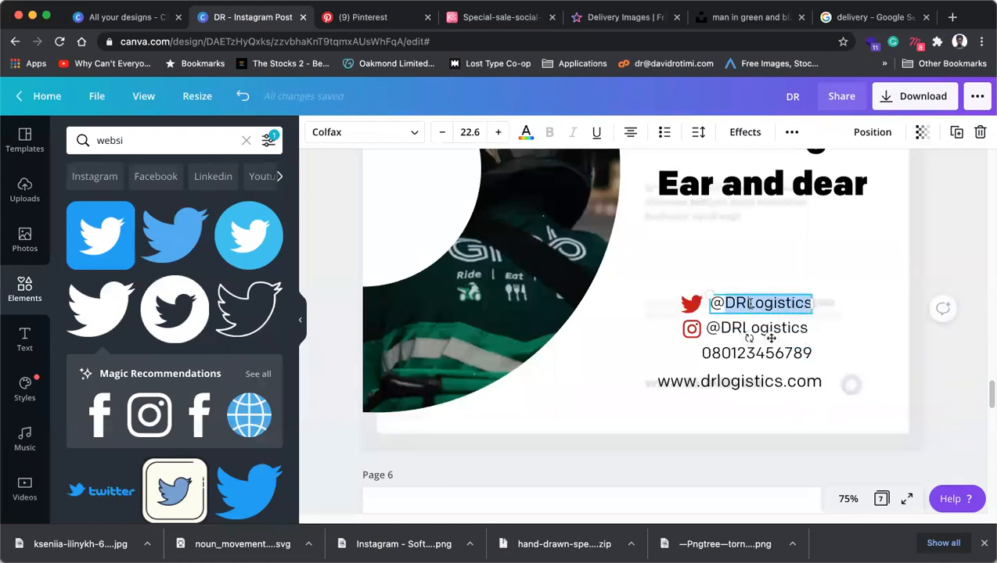
drag(771, 338, 719, 354)
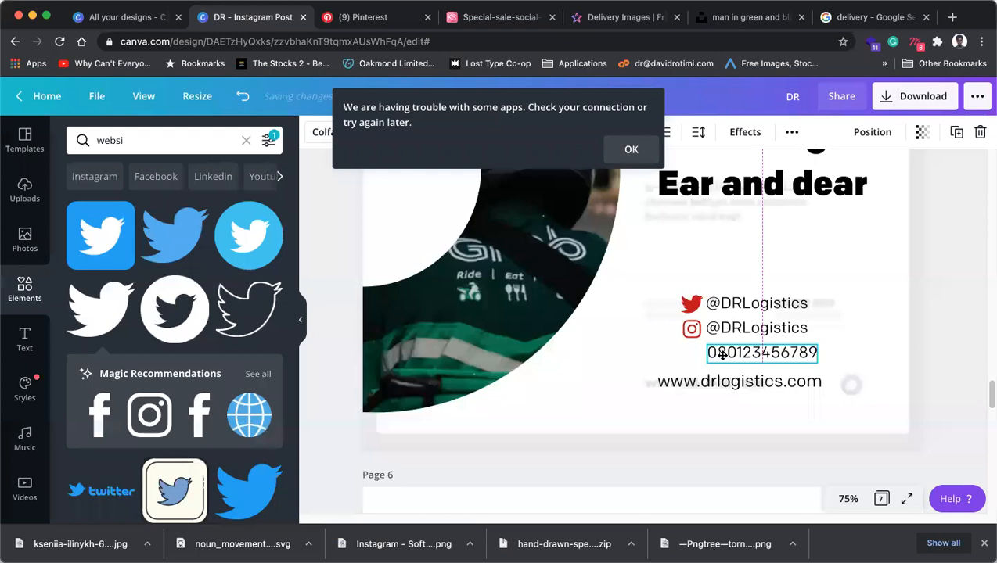
Add a red phone graphic from a 'phone' search, shrunk to icon size before the number.
click(145, 137)
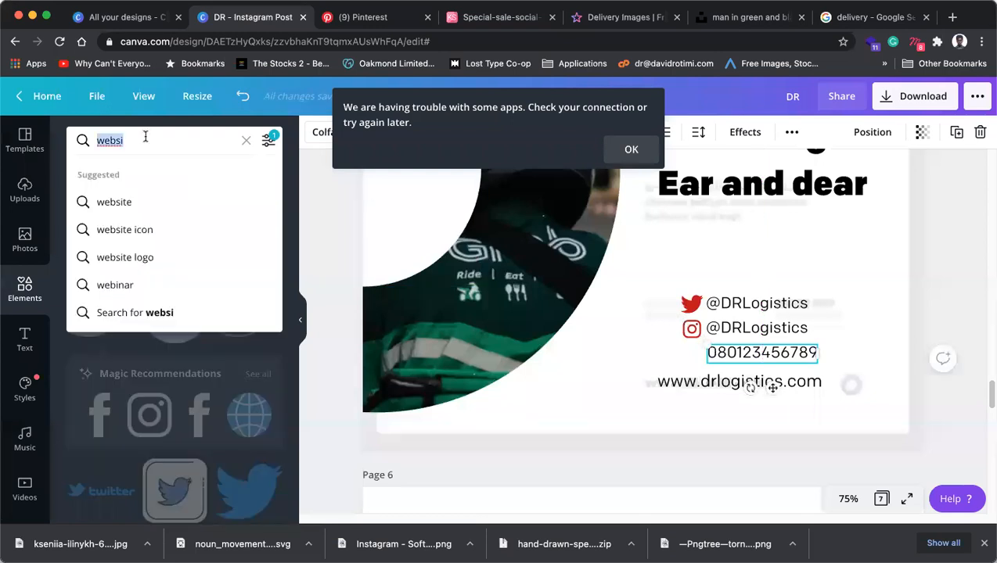
text(phone)
key(Return)
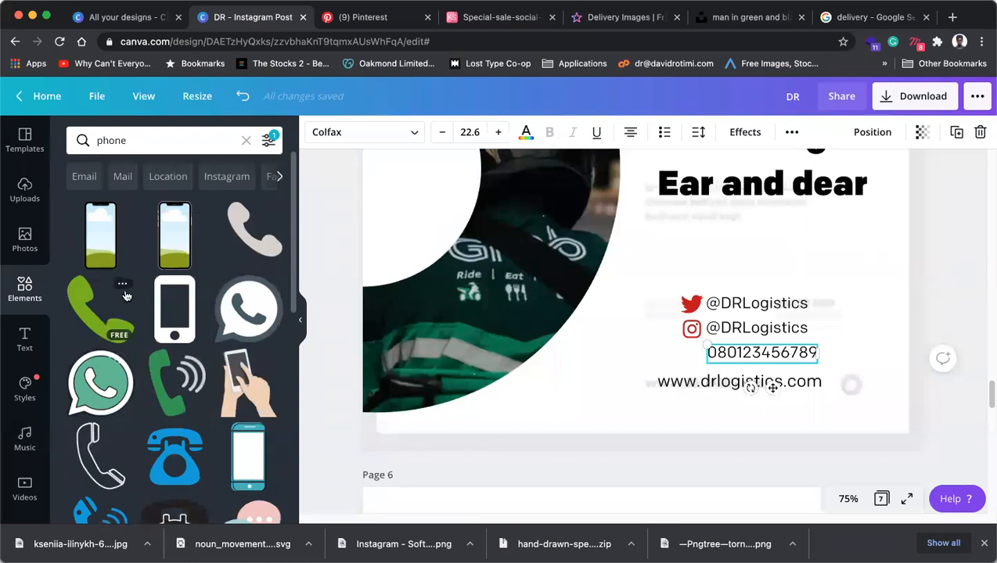
click(260, 243)
click(315, 131)
click(193, 270)
drag(704, 205, 674, 344)
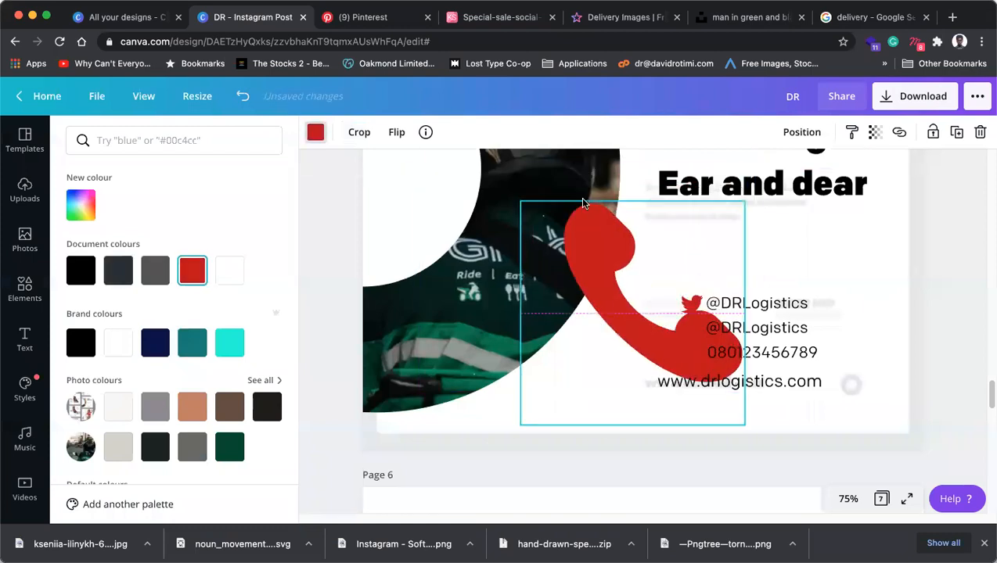
drag(523, 205, 693, 355)
click(625, 363)
Dismiss the connection error and move the three contact lines left under the headline.
click(682, 357)
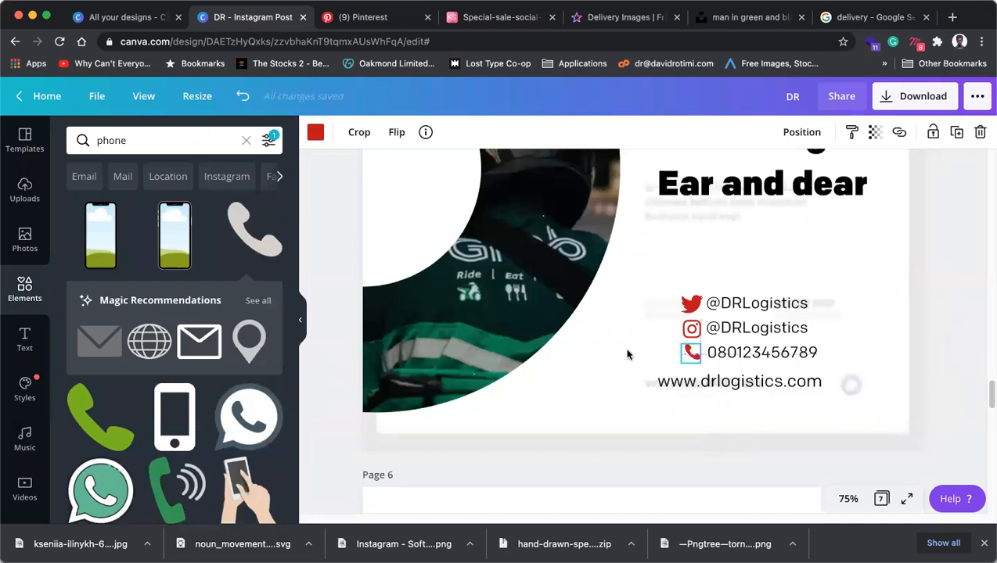
click(627, 354)
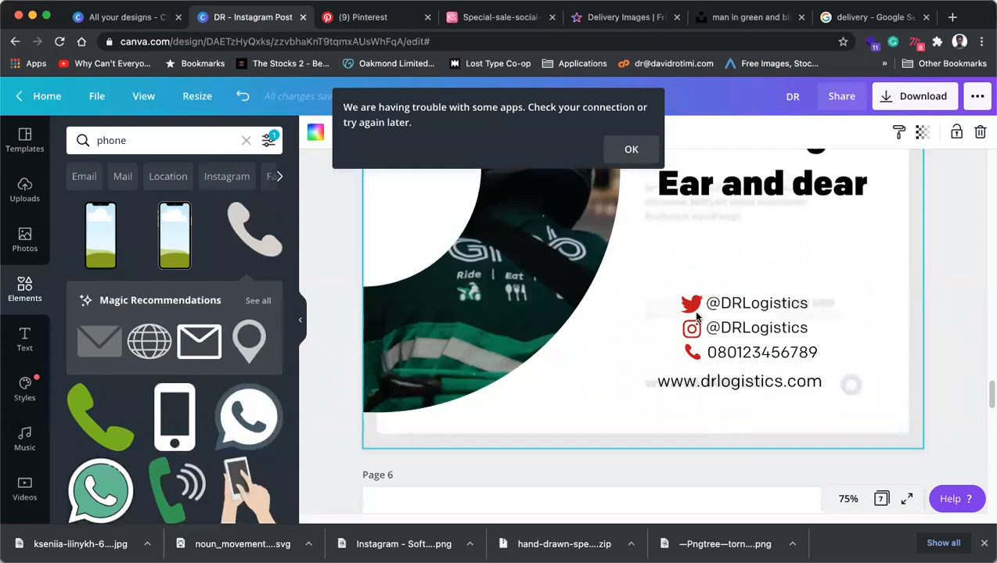
click(631, 149)
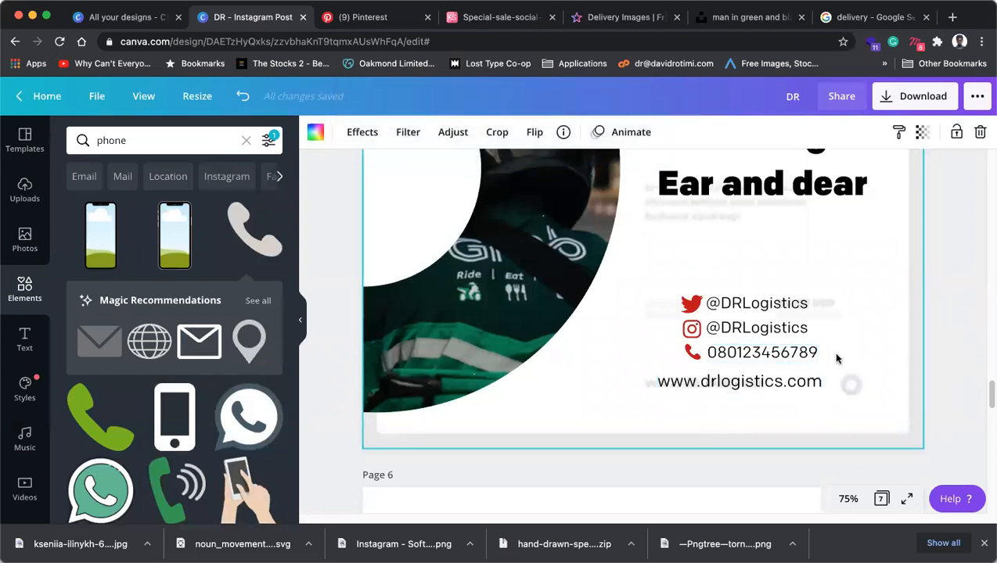
drag(836, 361, 668, 280)
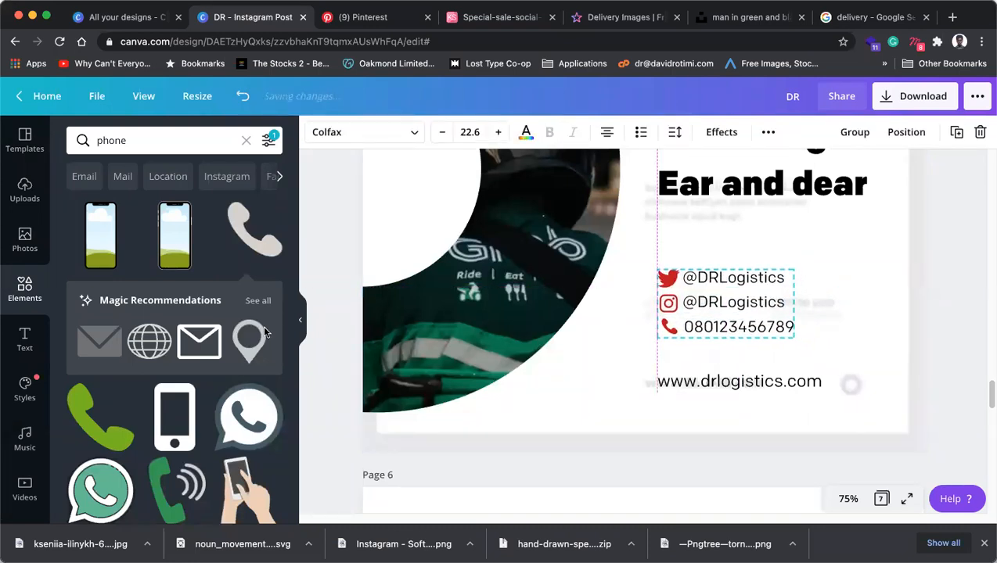
Search Elements for 'mail' and add a red envelope icon to the page.
click(159, 142)
text(mail)
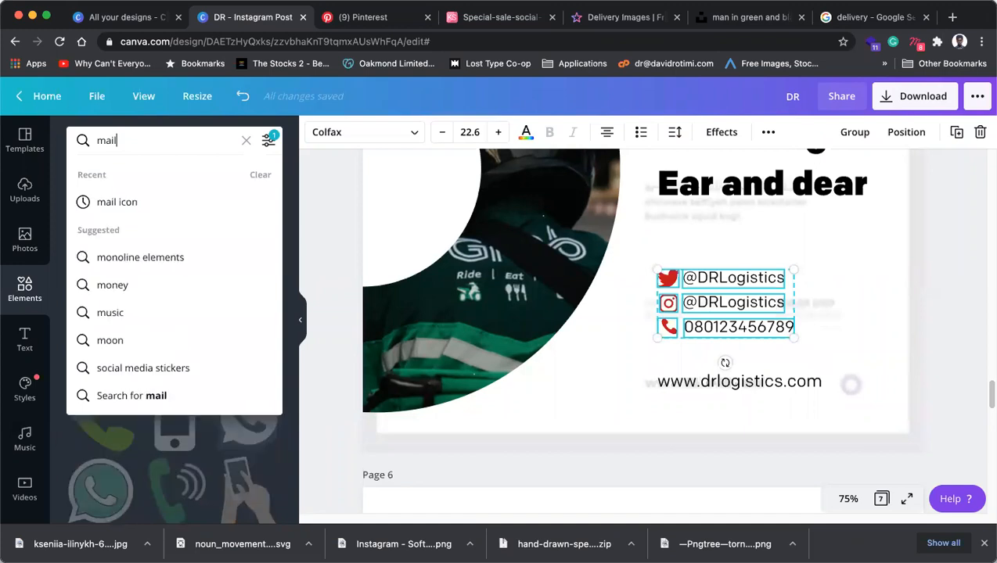
key(Return)
click(89, 228)
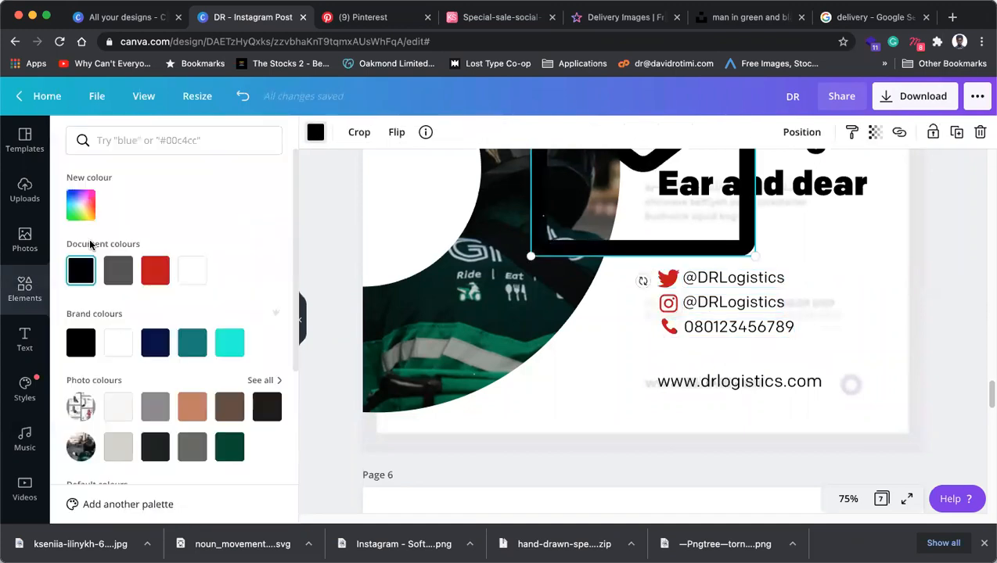
click(155, 270)
Shrink the envelope to about 38 × 30 and align it under the phone icon at 100% zoom.
drag(625, 226, 753, 371)
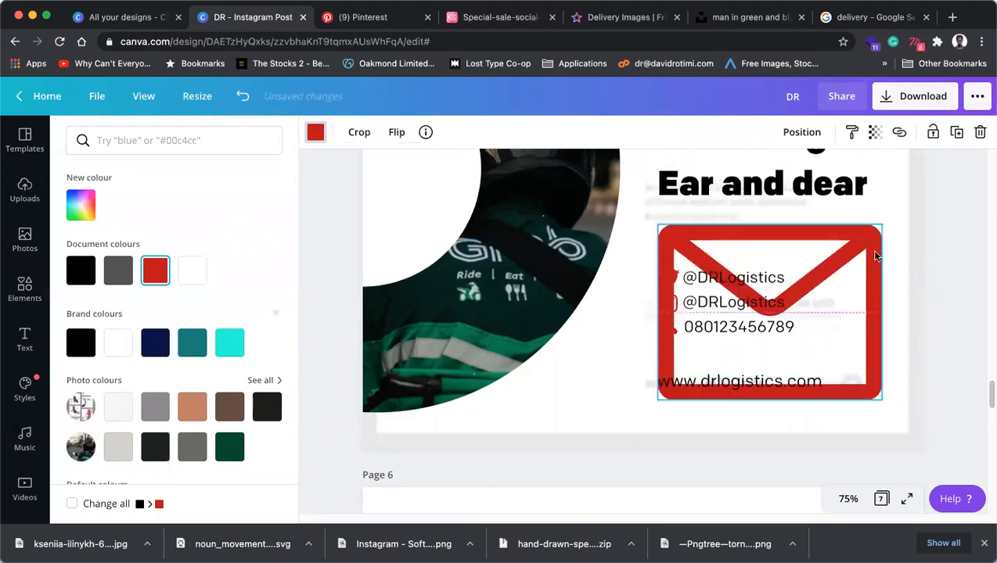
drag(883, 223, 666, 357)
drag(668, 392, 668, 346)
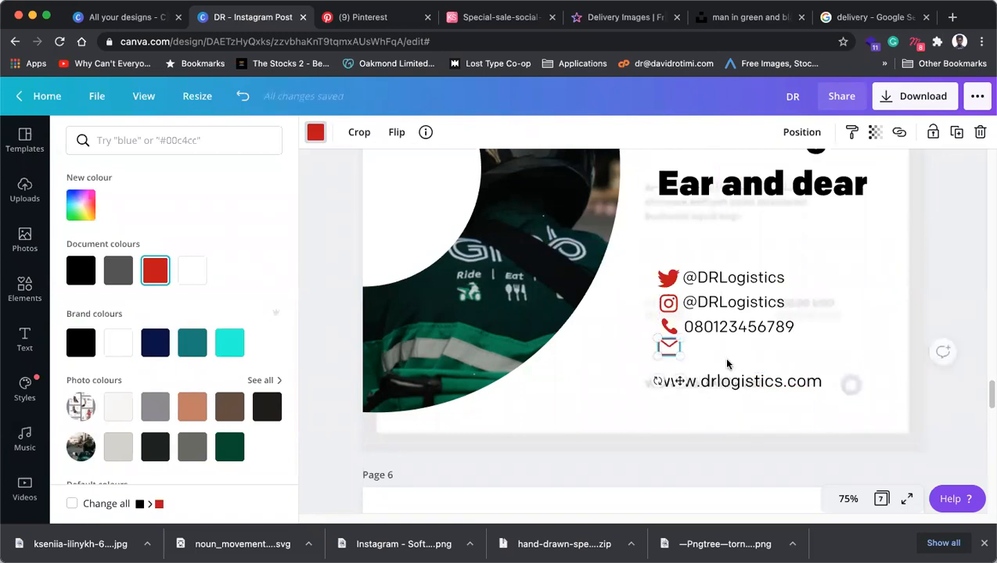
click(848, 499)
click(838, 284)
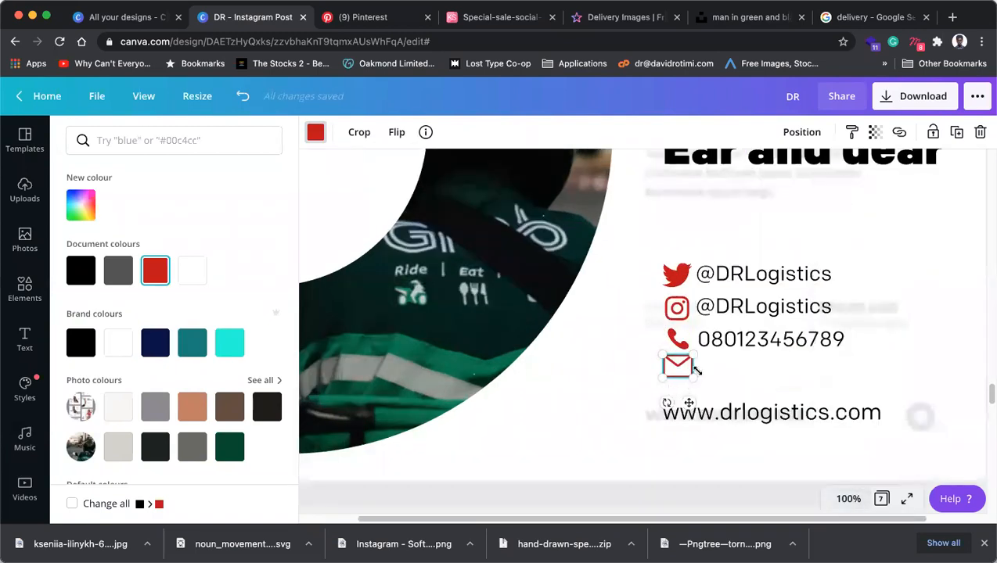
drag(693, 356, 677, 374)
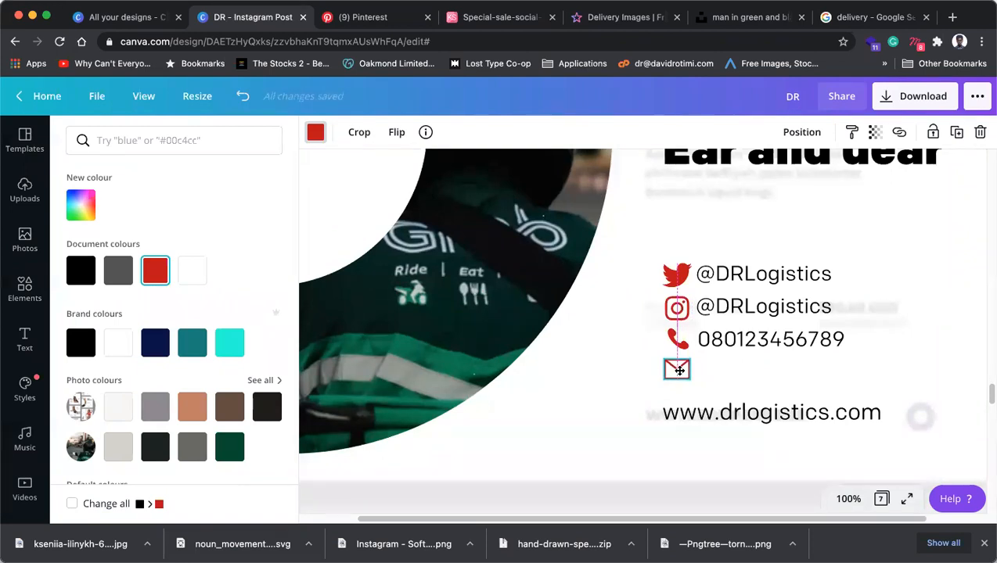
click(757, 343)
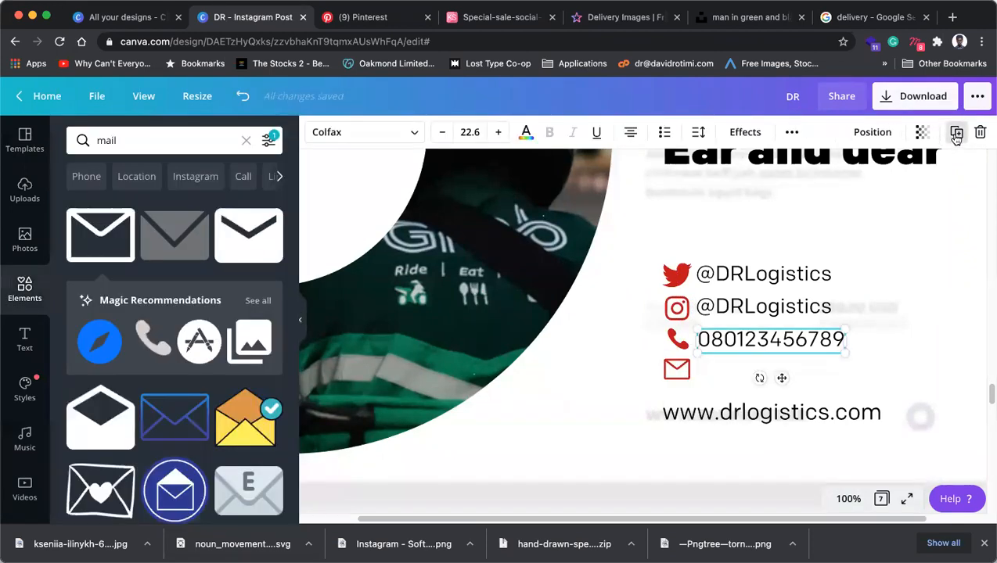
Duplicate the phone number line and retype the copy as the company e-mail address beside the envelope.
click(956, 133)
drag(759, 362, 752, 372)
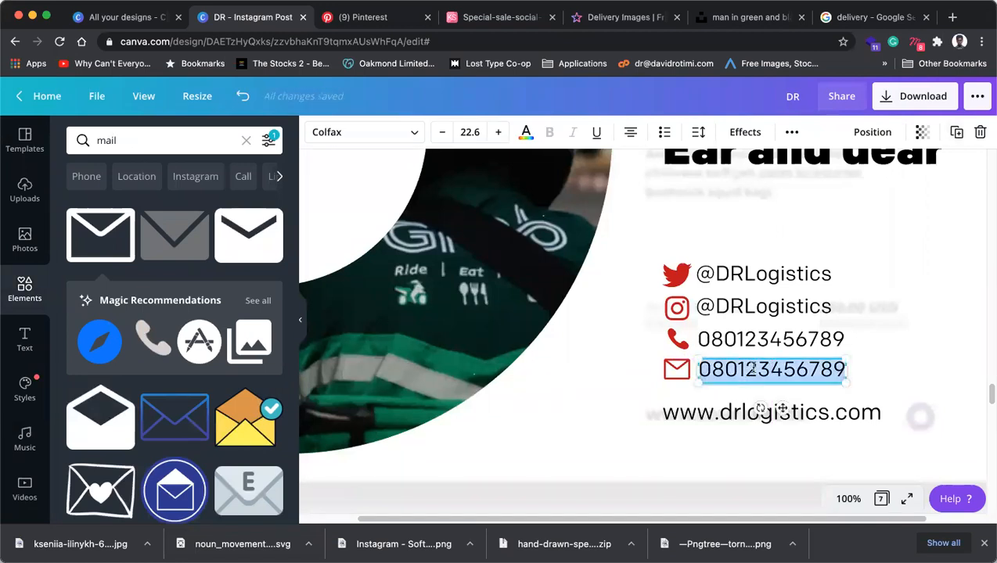
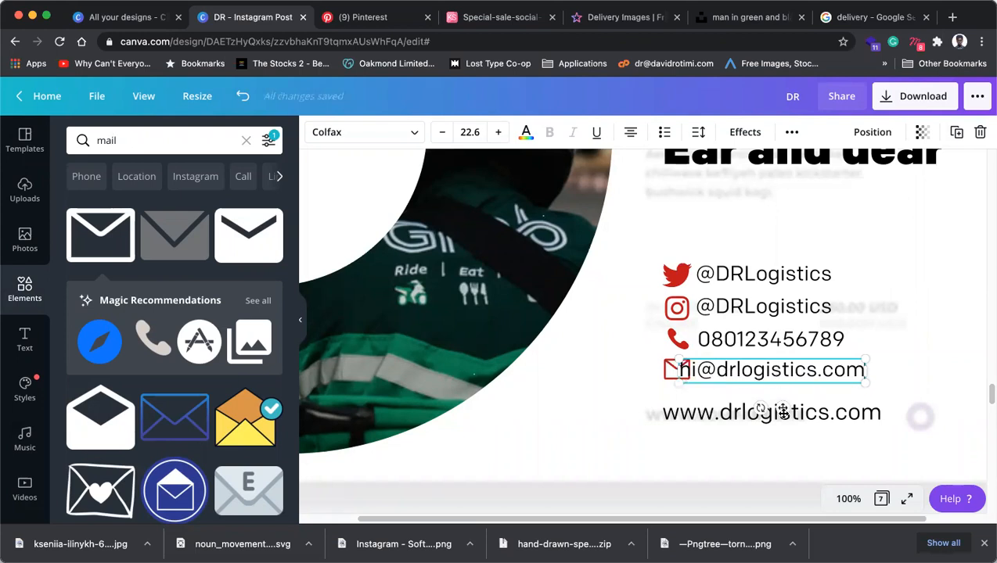
drag(782, 411, 803, 412)
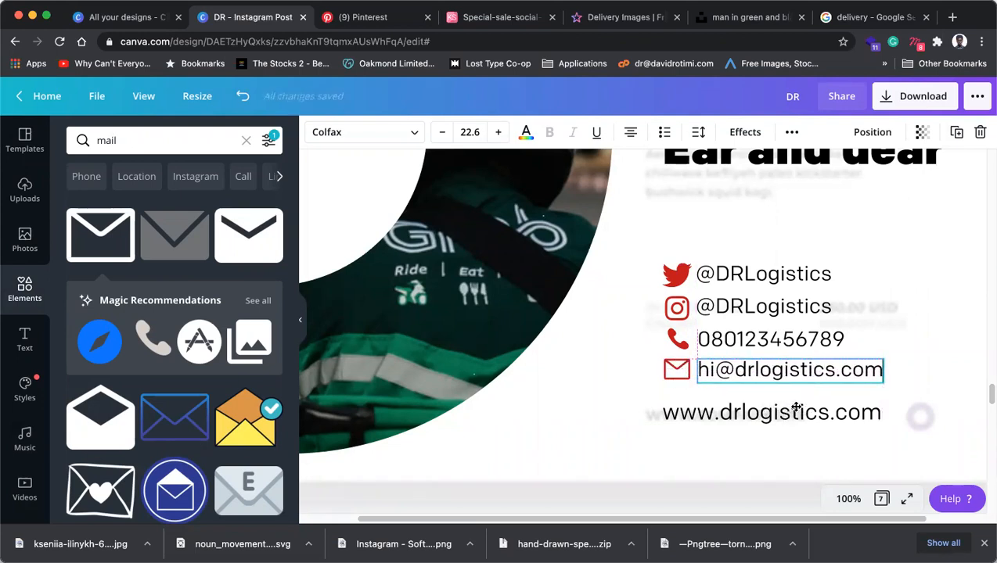
click(678, 310)
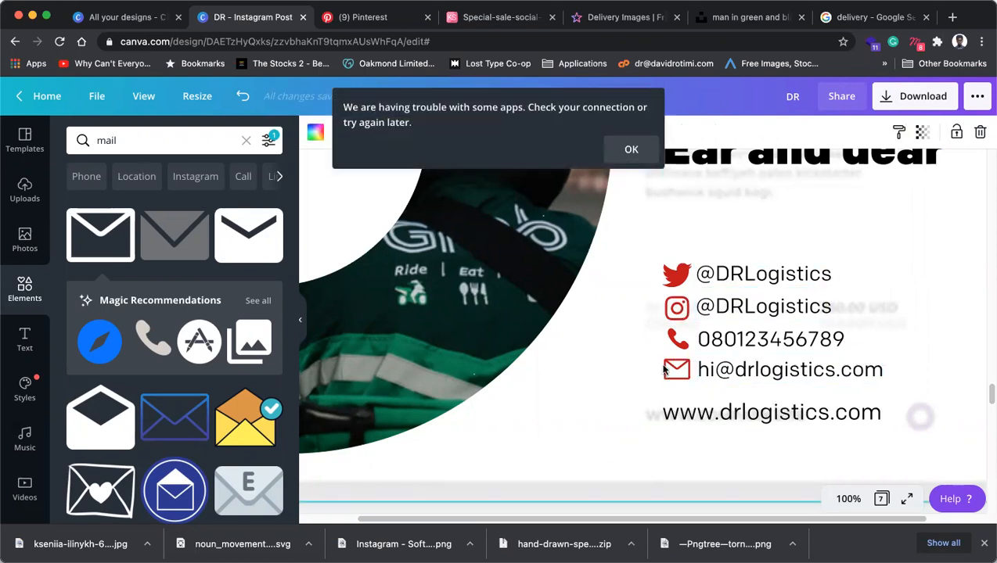
At 75% zoom, group the four contact lines with their icons and shrink the block.
click(848, 498)
click(836, 313)
drag(865, 355, 664, 266)
click(853, 131)
drag(816, 273, 791, 288)
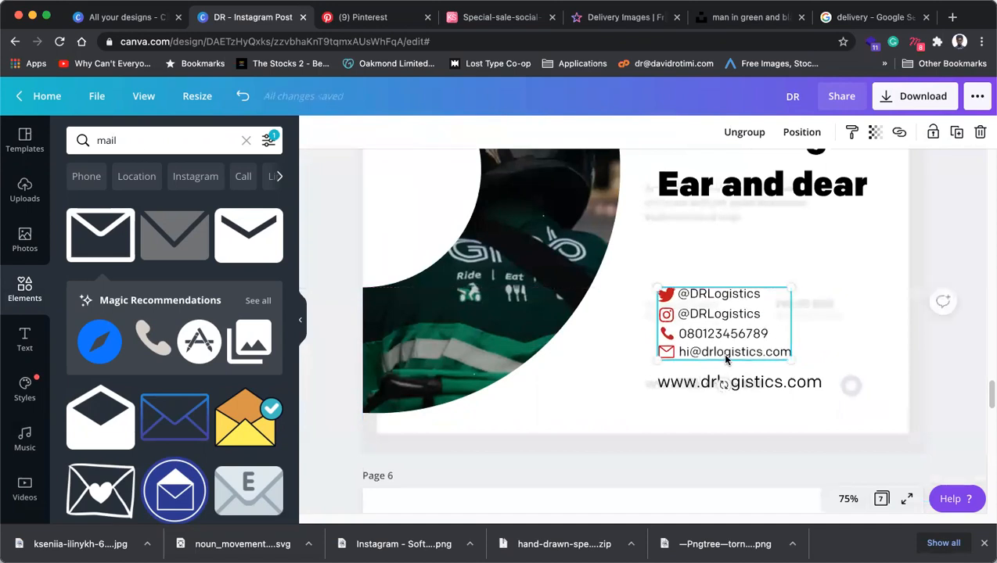
click(640, 379)
Zoom out to 50% and check the photo, logo, heading and contact block on the page.
scroll(758, 266, up, 3)
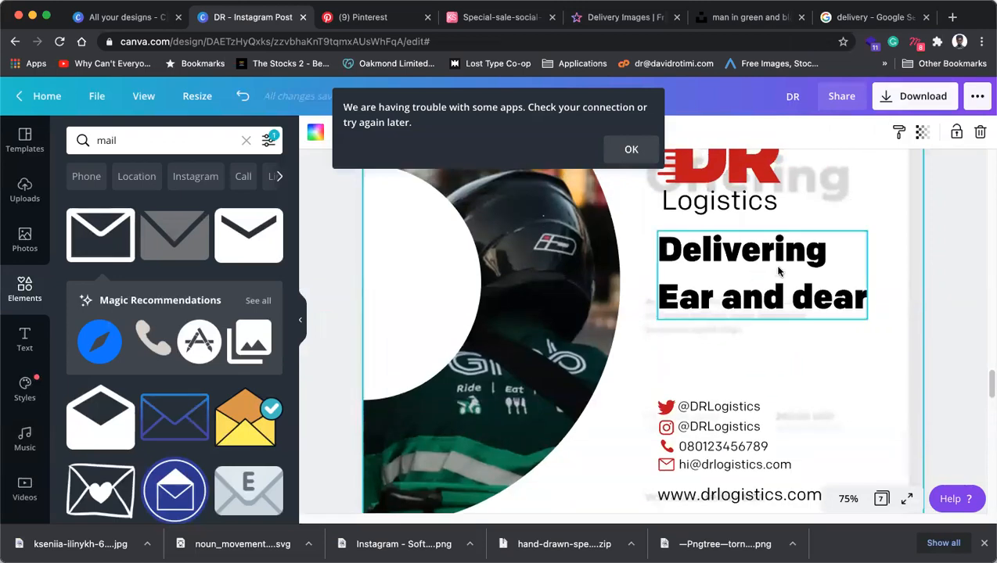
click(849, 498)
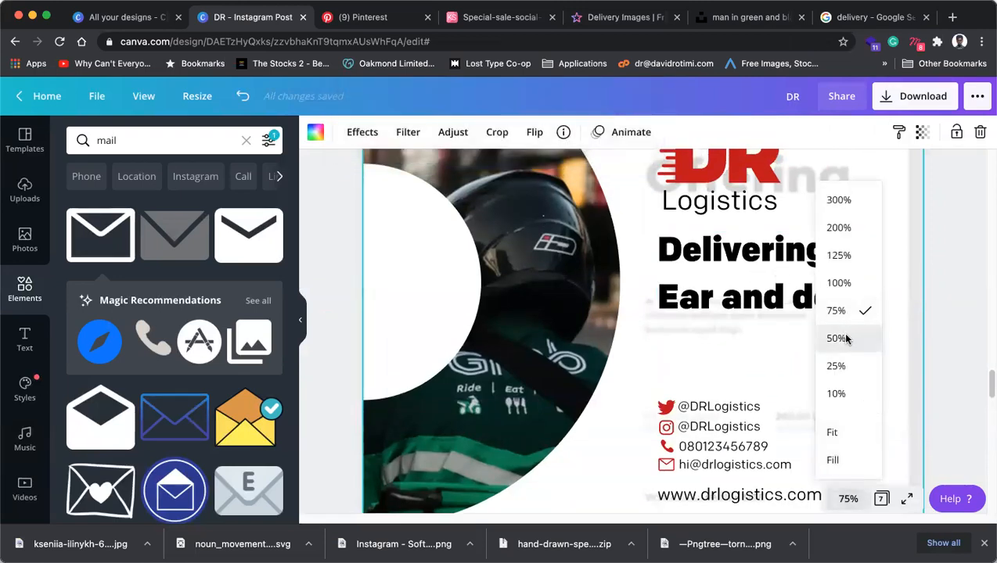
click(845, 338)
click(824, 312)
scroll(825, 313, up, 1)
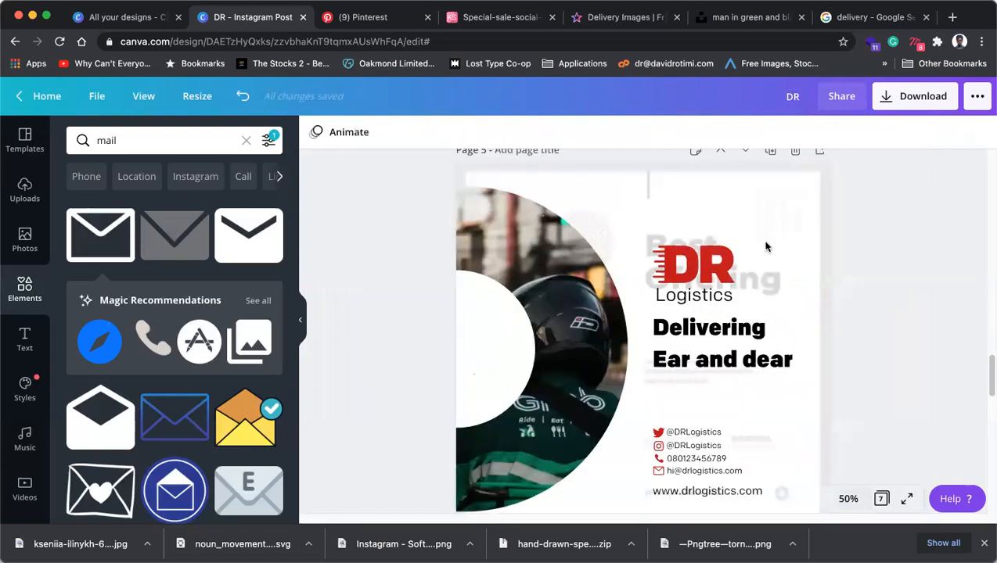
click(777, 219)
click(969, 274)
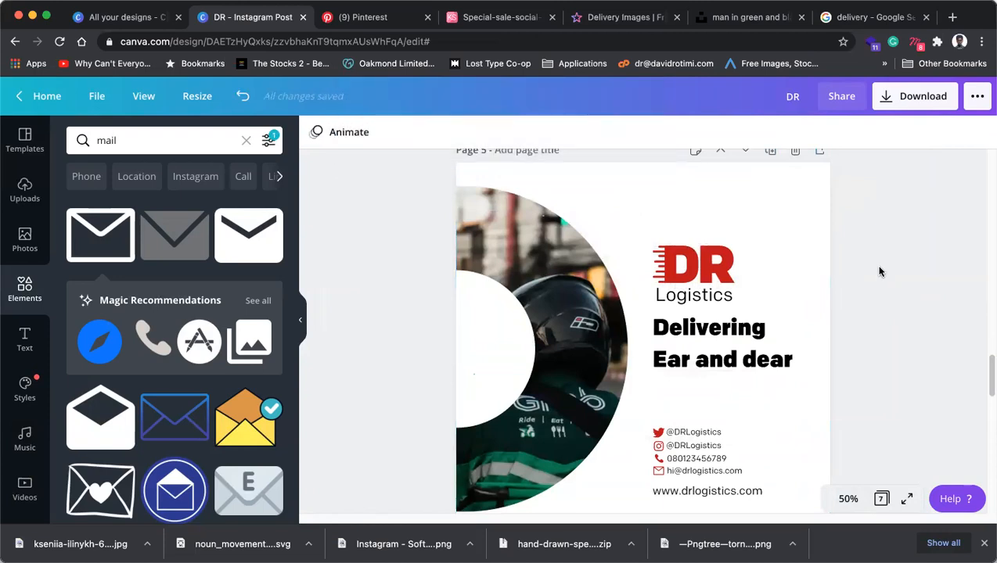
click(706, 269)
click(717, 329)
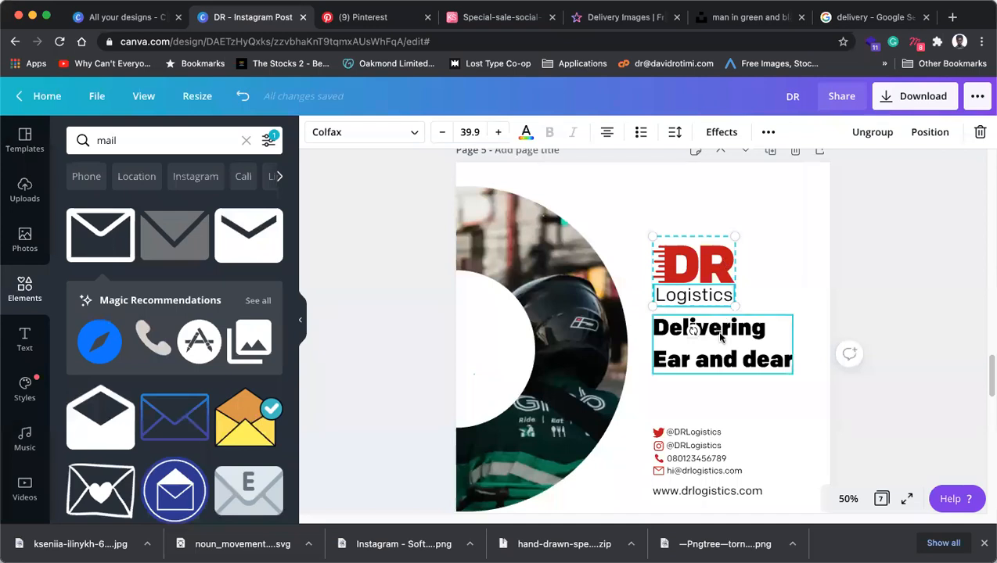
click(694, 446)
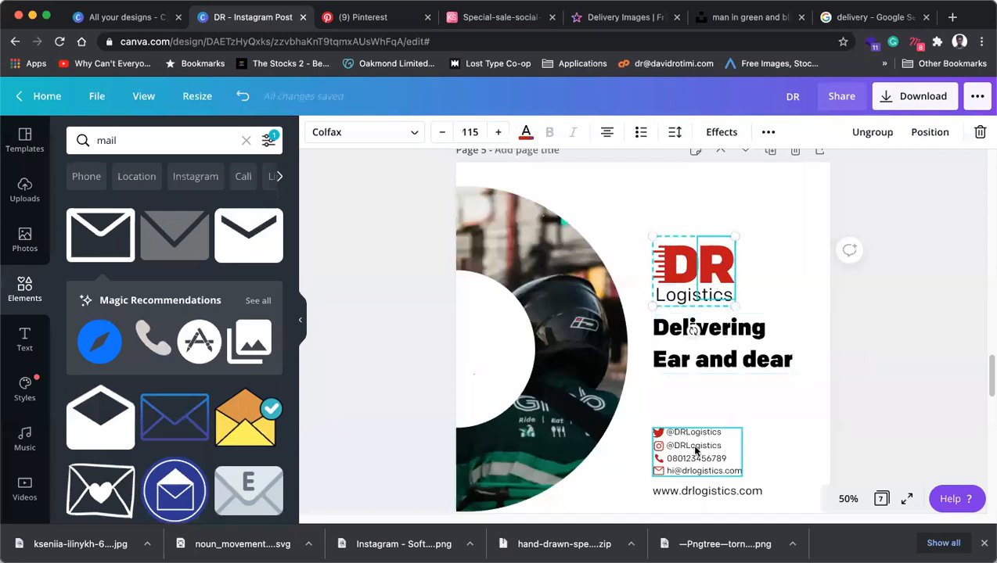
key(Escape)
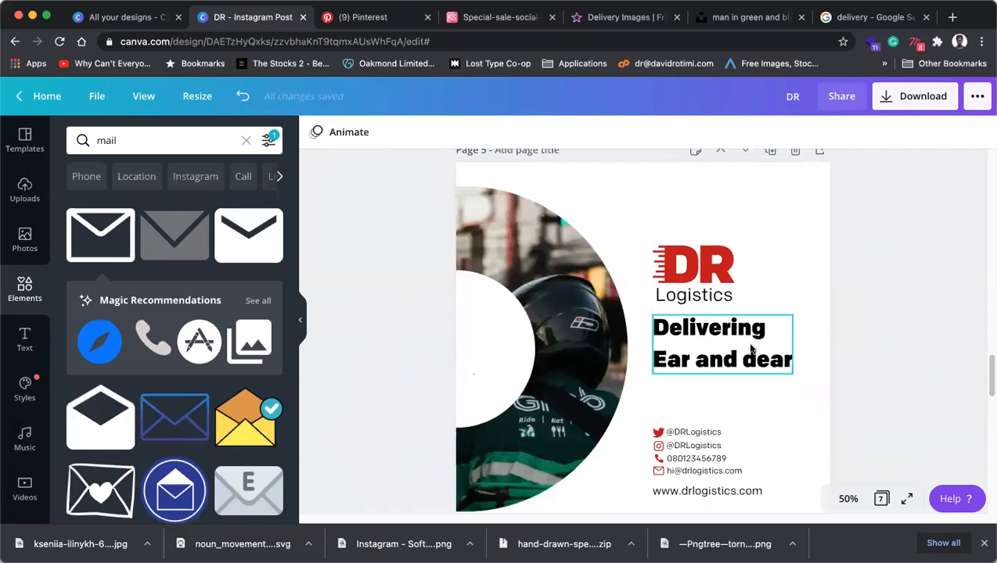
Highlight both heading lines and set them in Brixton Sans from a 'sans serif' font search.
click(752, 339)
drag(763, 326, 598, 331)
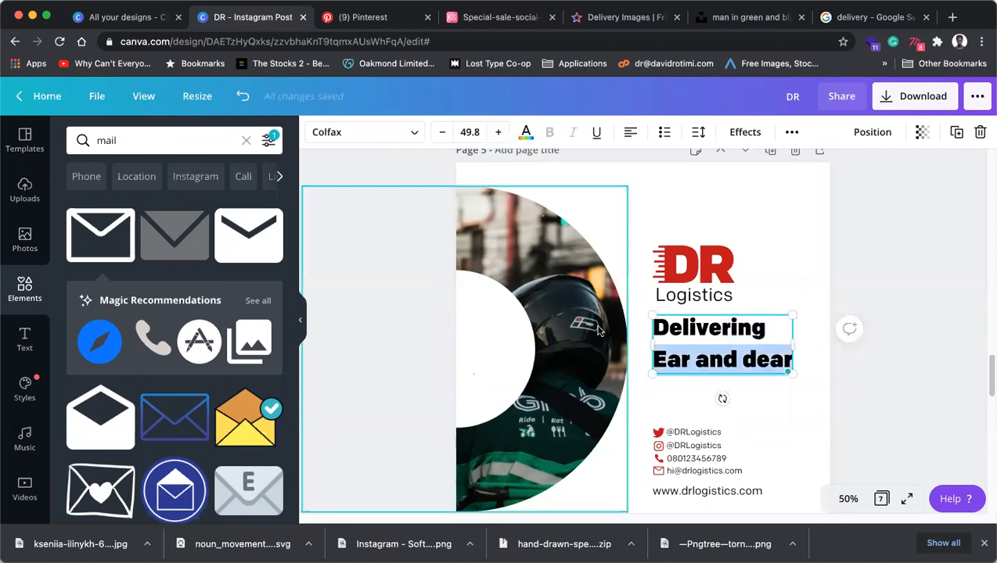
drag(626, 299, 458, 156)
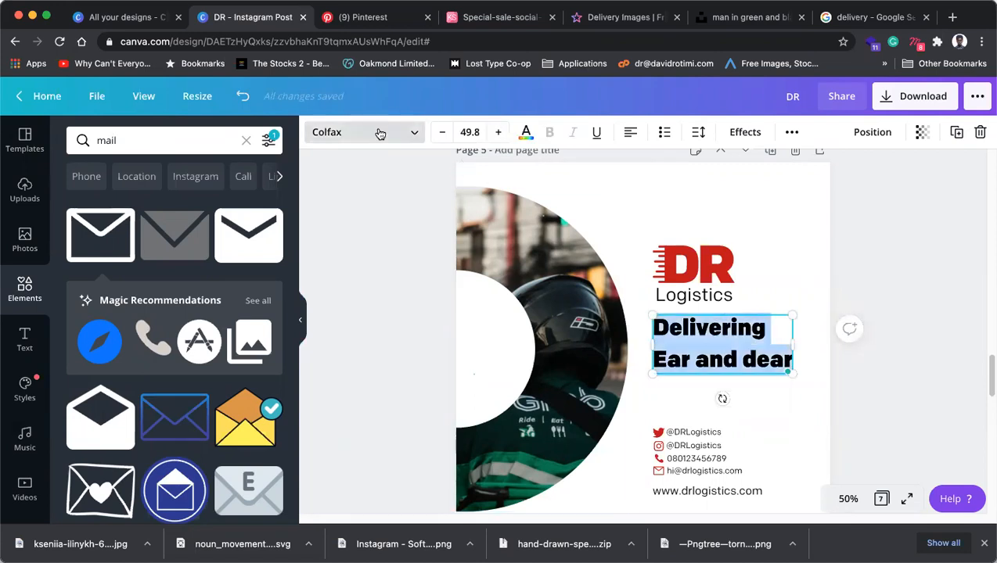
click(379, 134)
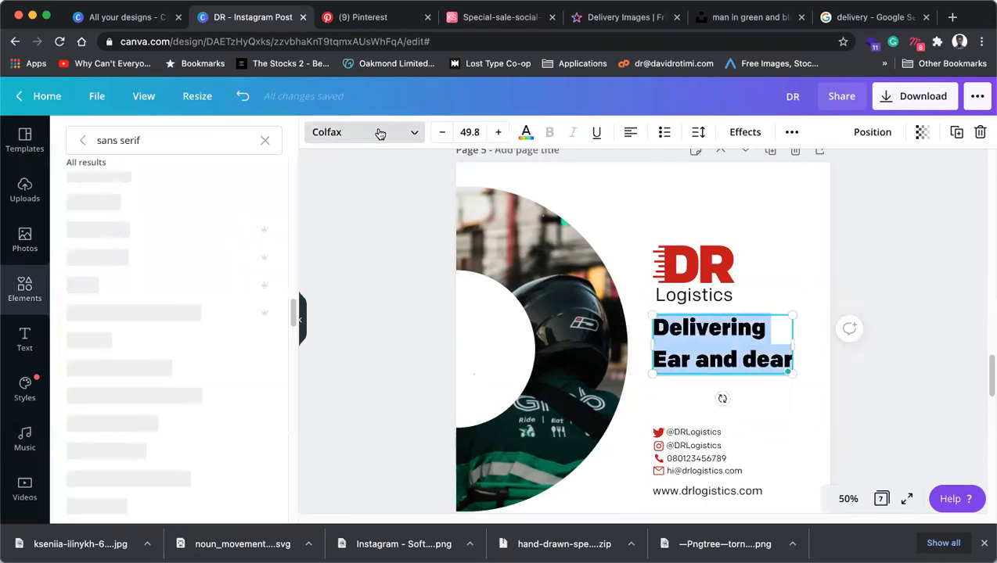
click(187, 142)
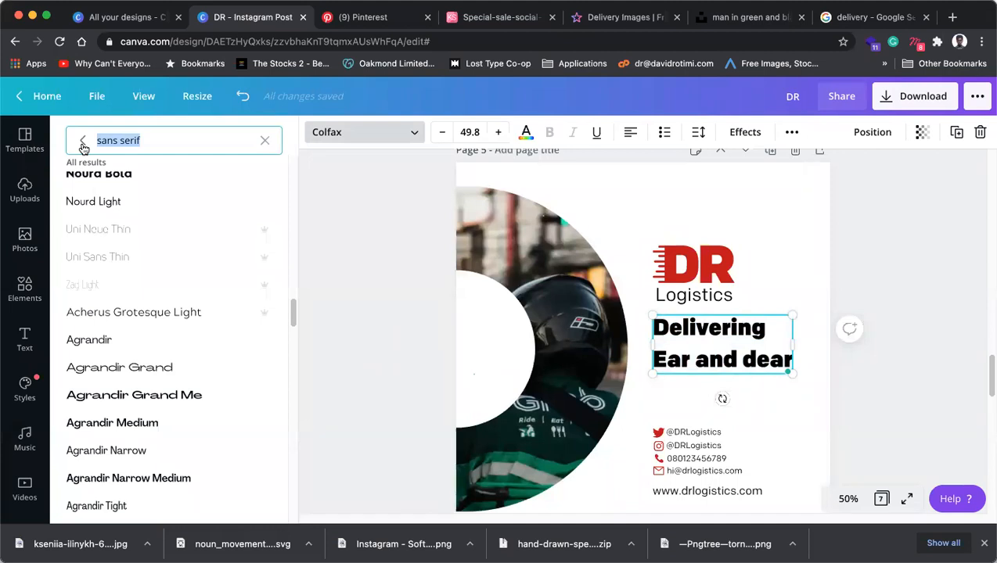
scroll(168, 364, down, 5)
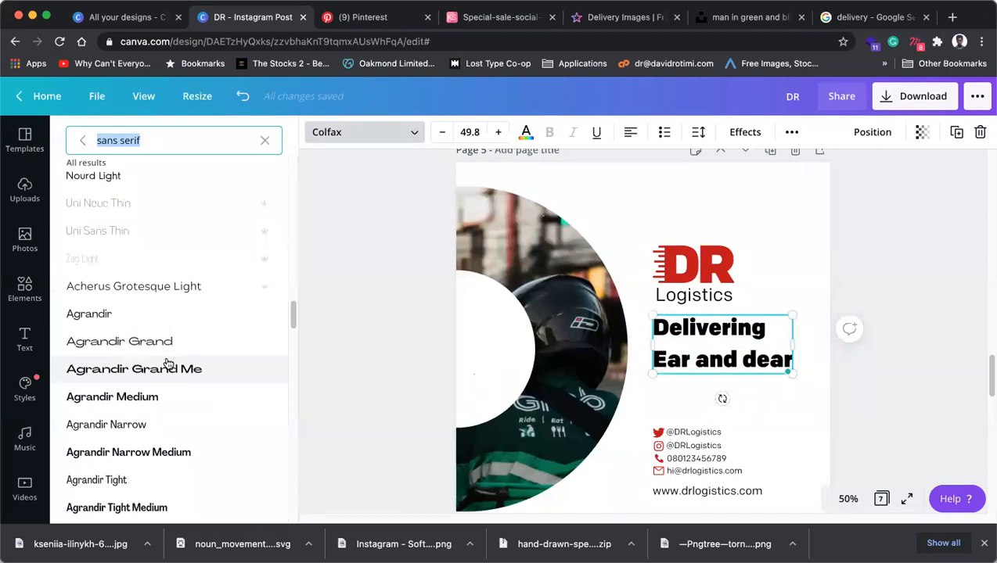
scroll(171, 359, down, 5)
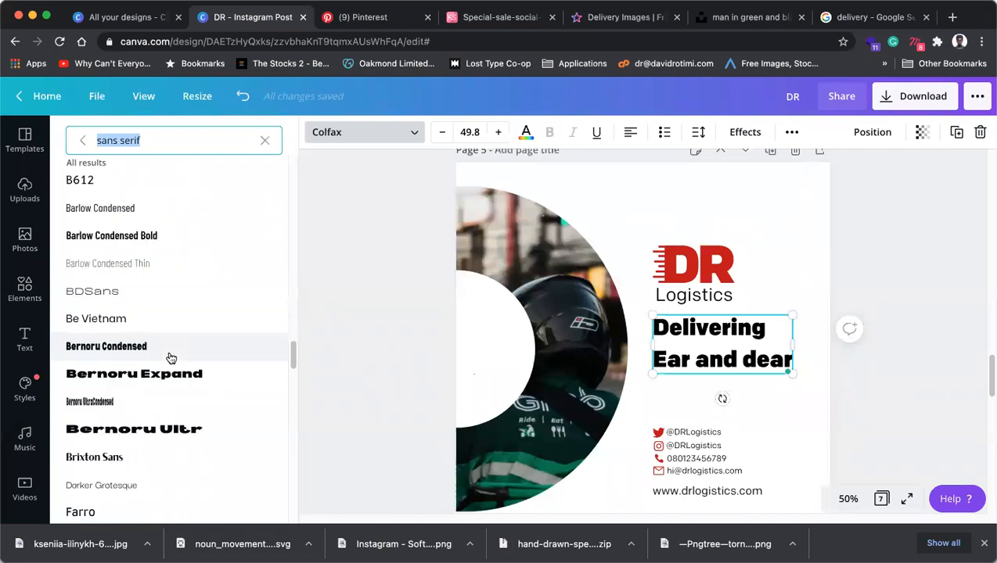
click(102, 409)
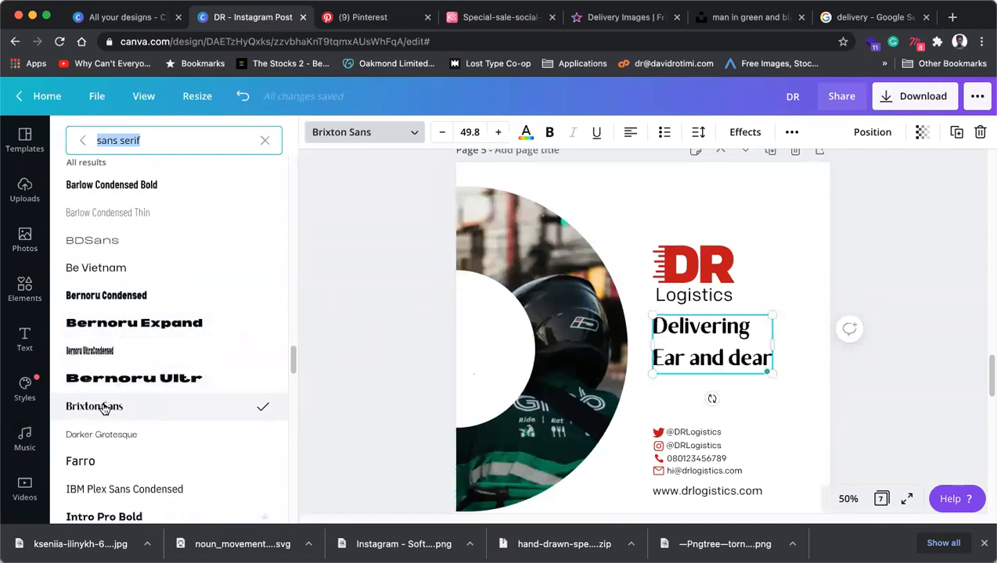
Scroll further through the font list and start a new font search with 'h'.
scroll(110, 410, down, 5)
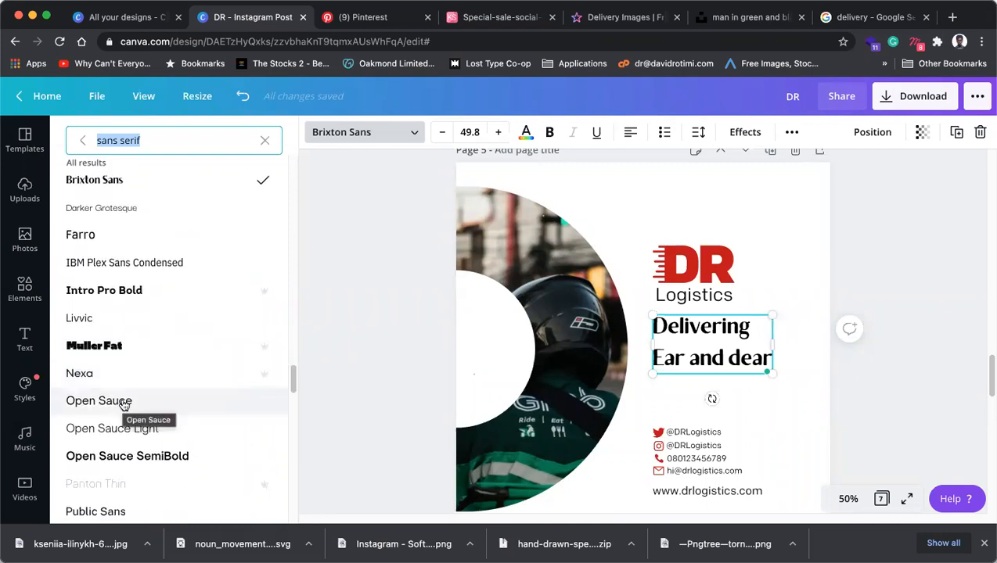
scroll(123, 406, down, 2)
scroll(126, 404, down, 5)
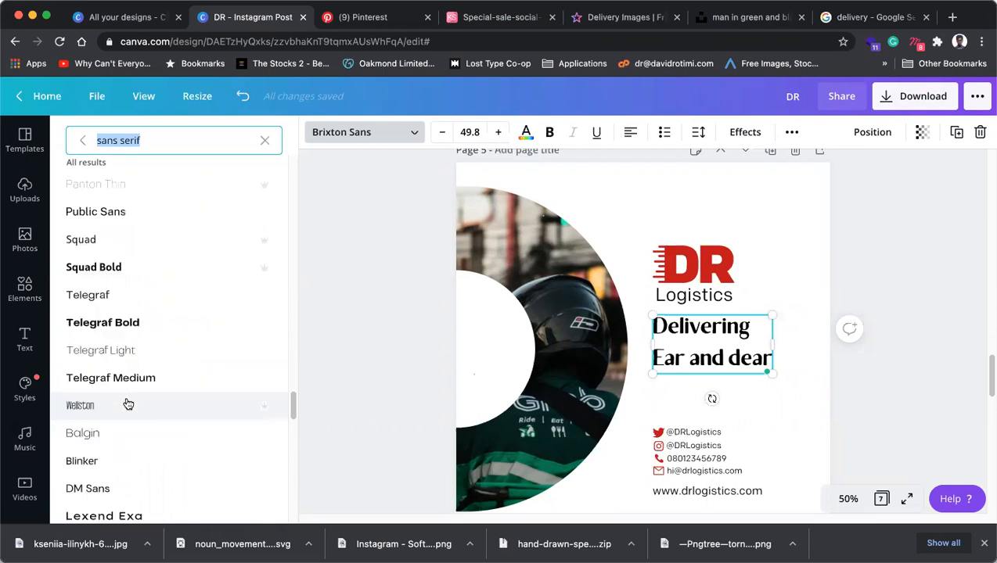
scroll(126, 403, down, 2)
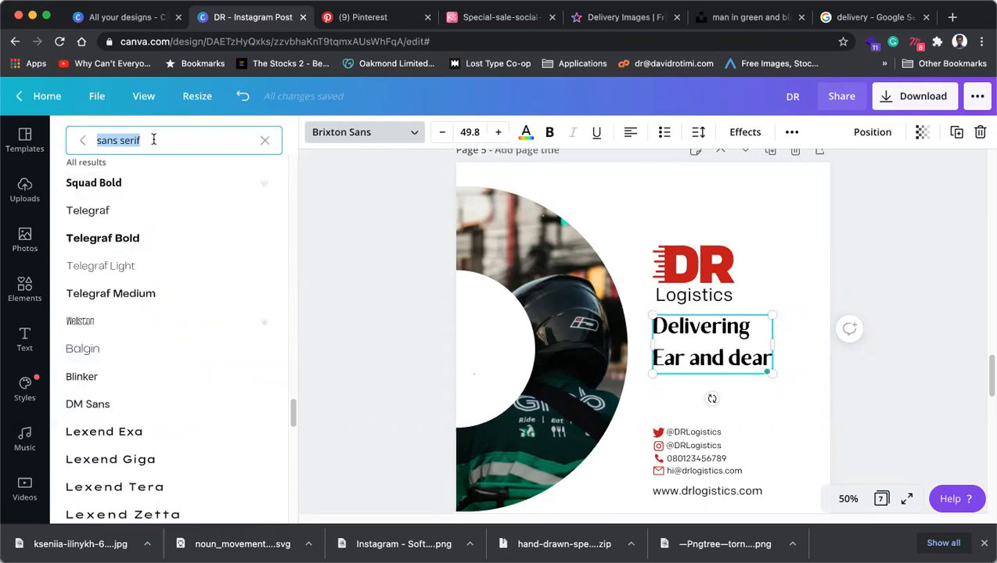
text(h)
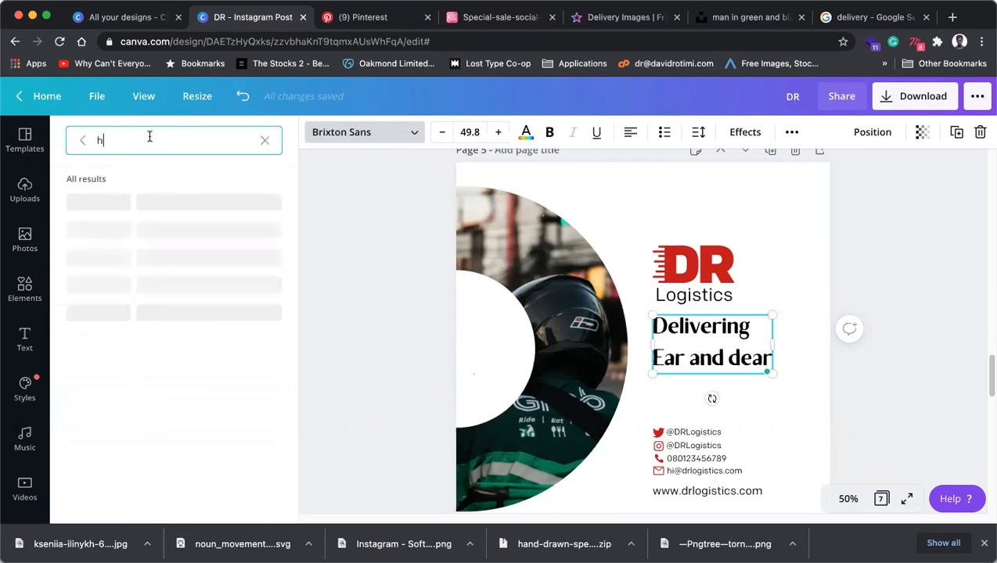
Try TC Chaddlewood, TC Milo and Louisville I handwriting fonts, then apply Porcelain to the headline.
click(118, 207)
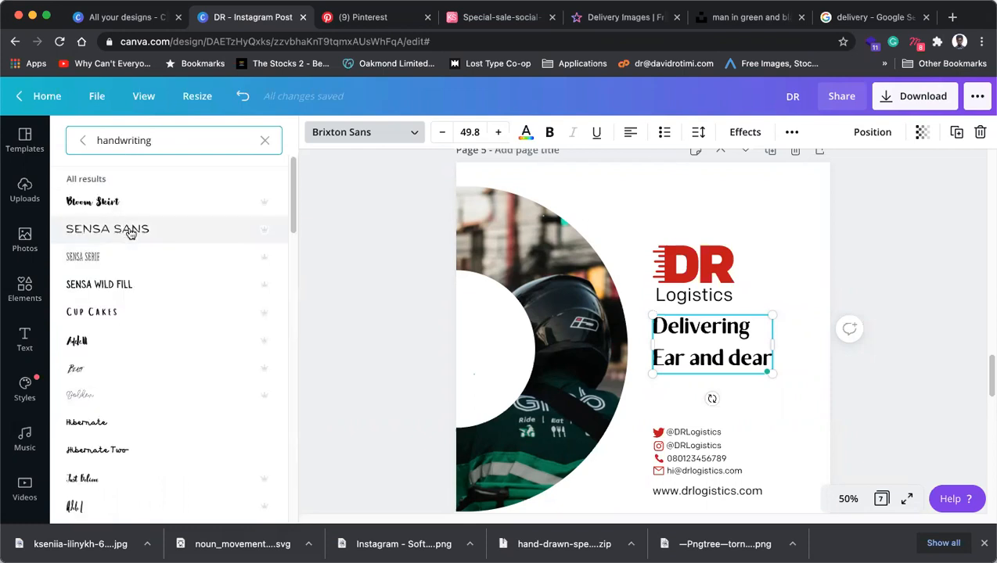
scroll(125, 250, down, 3)
scroll(94, 380, down, 10)
click(110, 250)
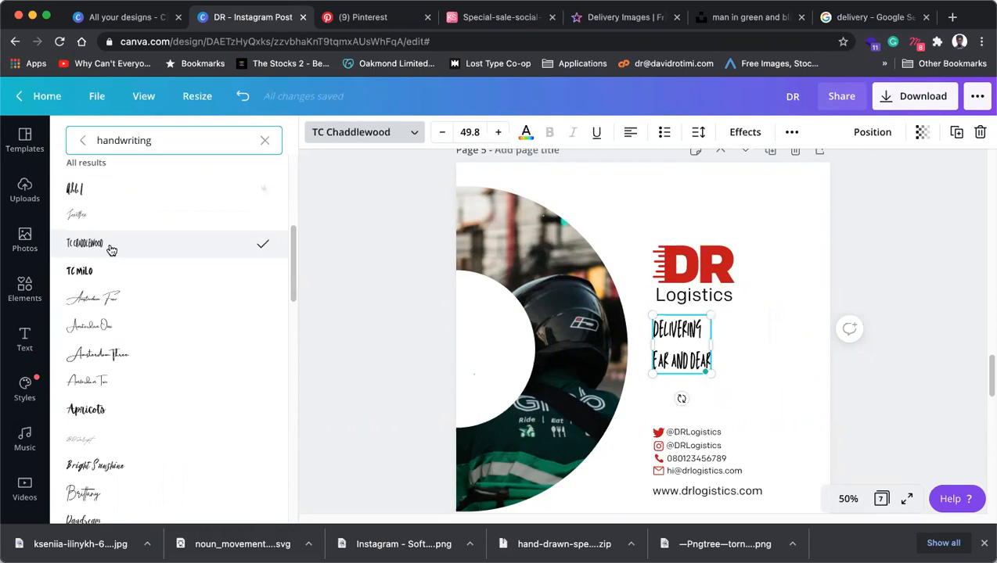
click(102, 280)
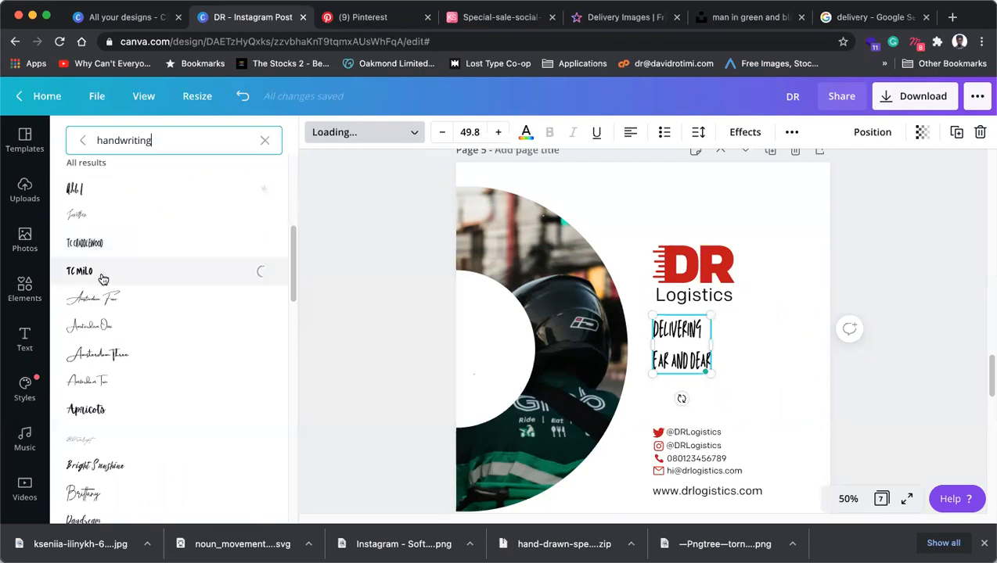
scroll(103, 313, down, 2)
scroll(103, 348, down, 5)
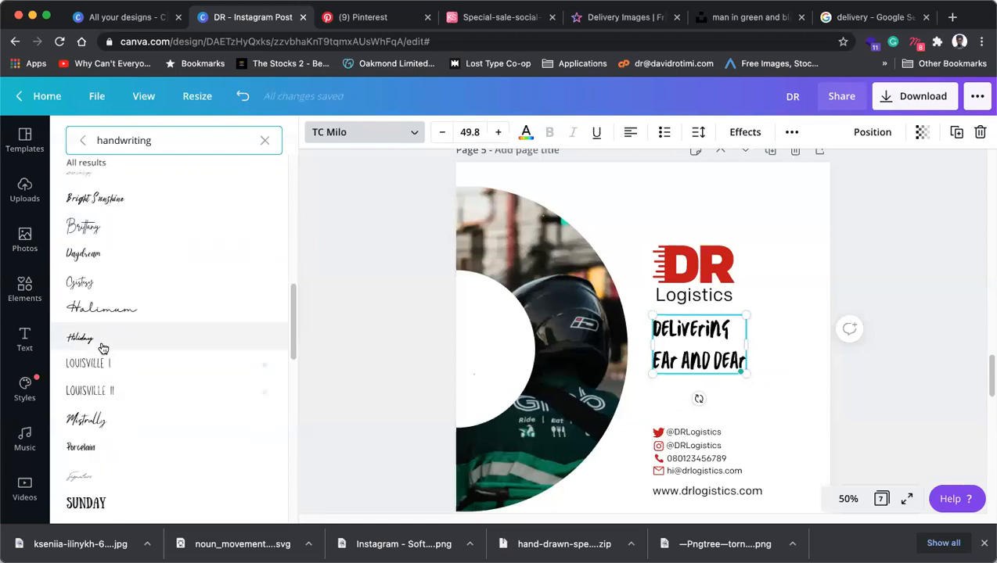
click(106, 352)
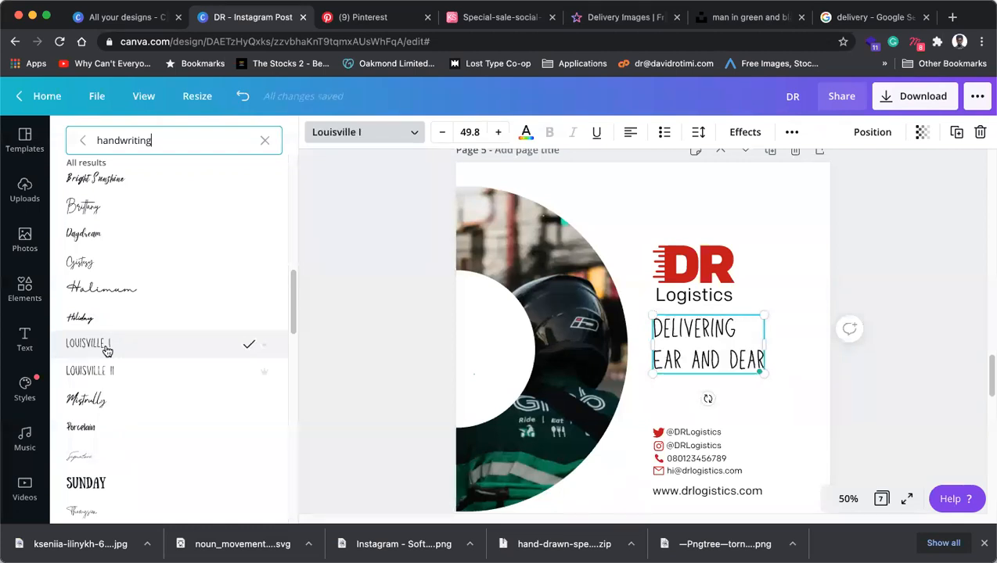
click(97, 430)
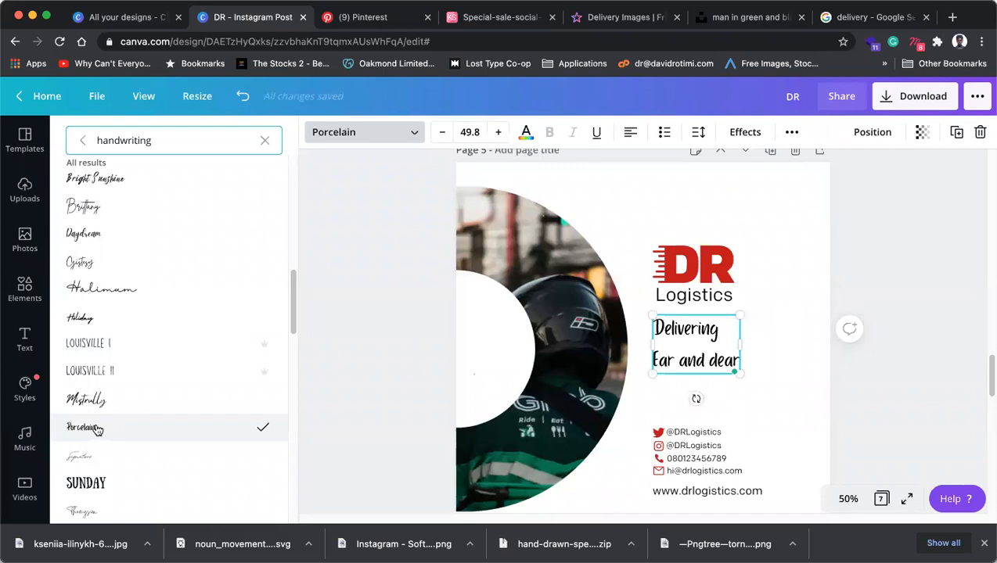
Close the font list and nudge the Porcelain headline slightly down.
scroll(99, 430, down, 5)
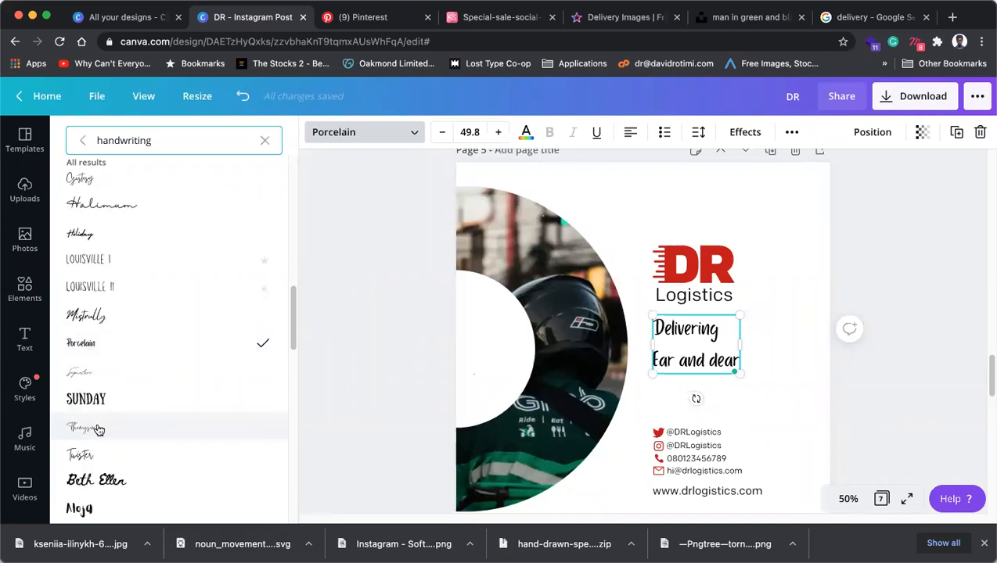
scroll(98, 431, down, 4)
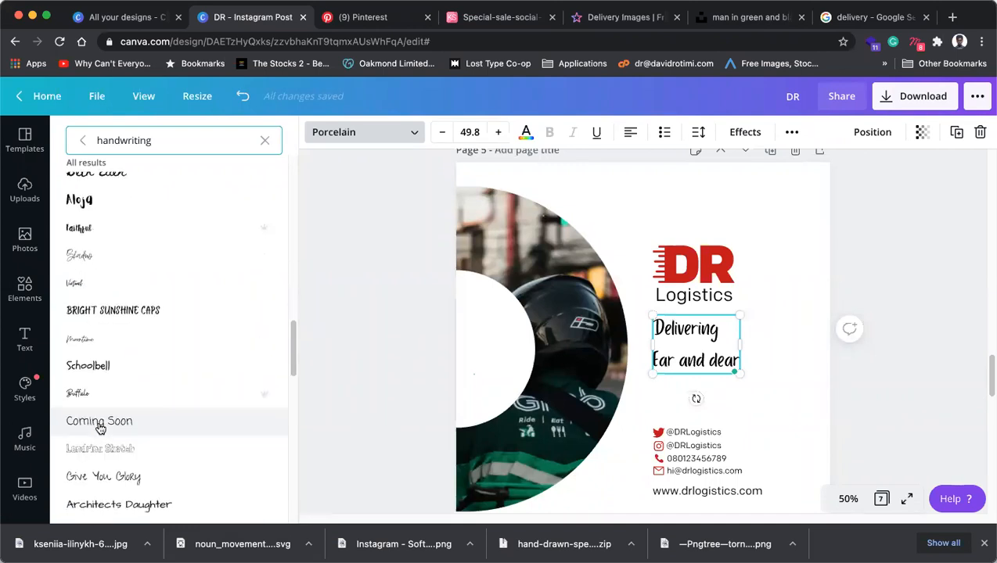
scroll(100, 428, down, 3)
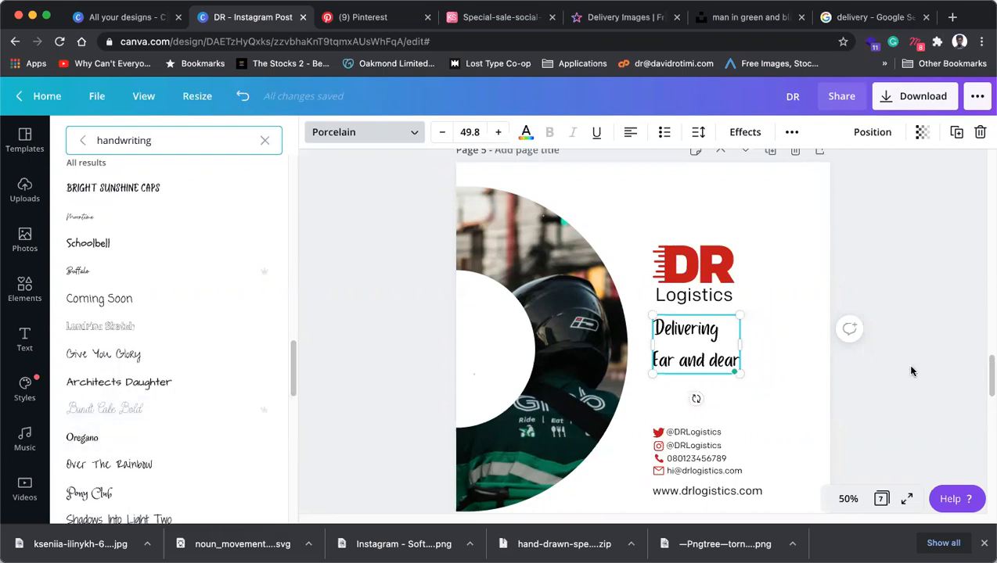
click(880, 396)
click(873, 394)
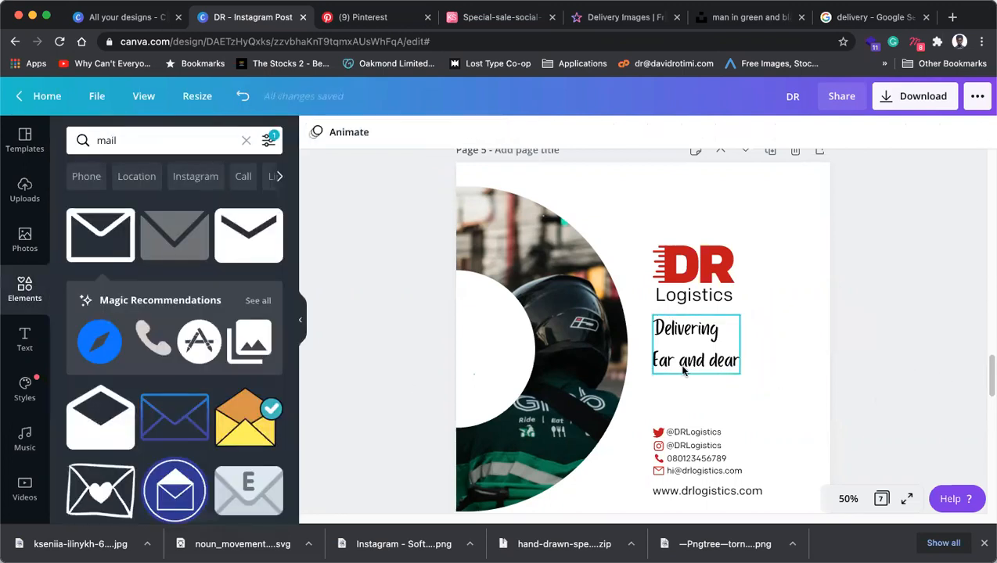
drag(693, 369, 693, 382)
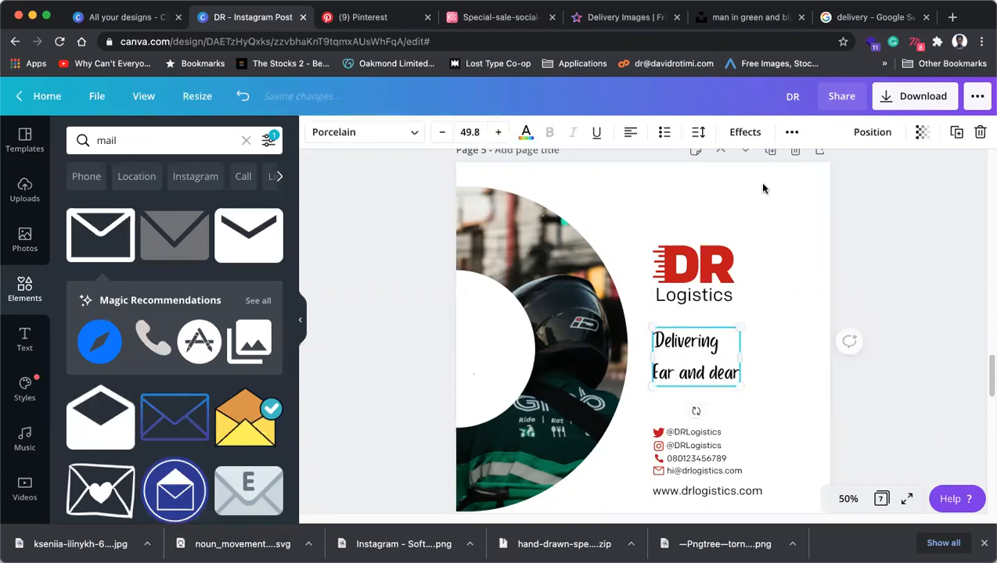
Adjust the headline's line height, trying 0.98 and then 1.17.
click(701, 132)
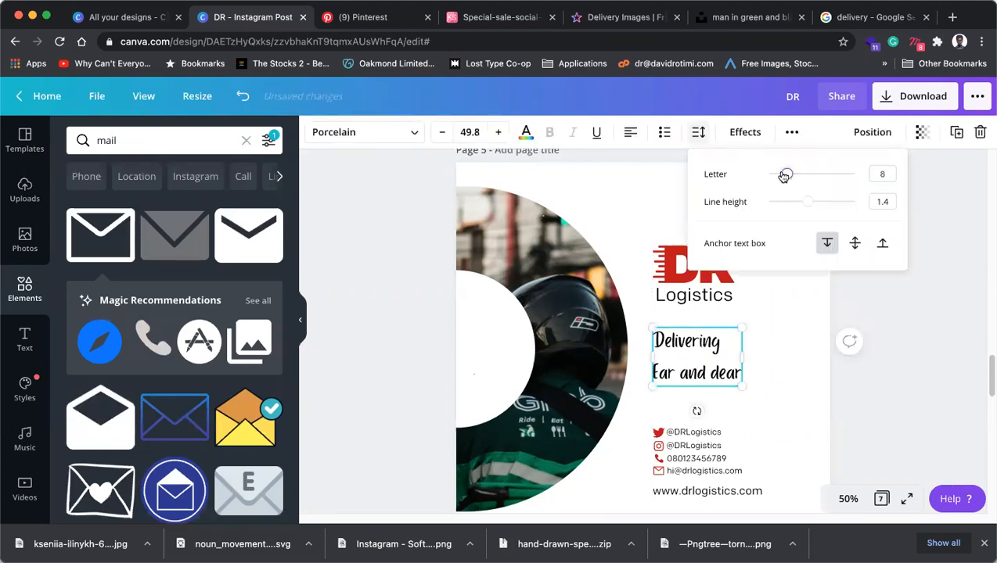
drag(807, 205, 799, 208)
click(917, 401)
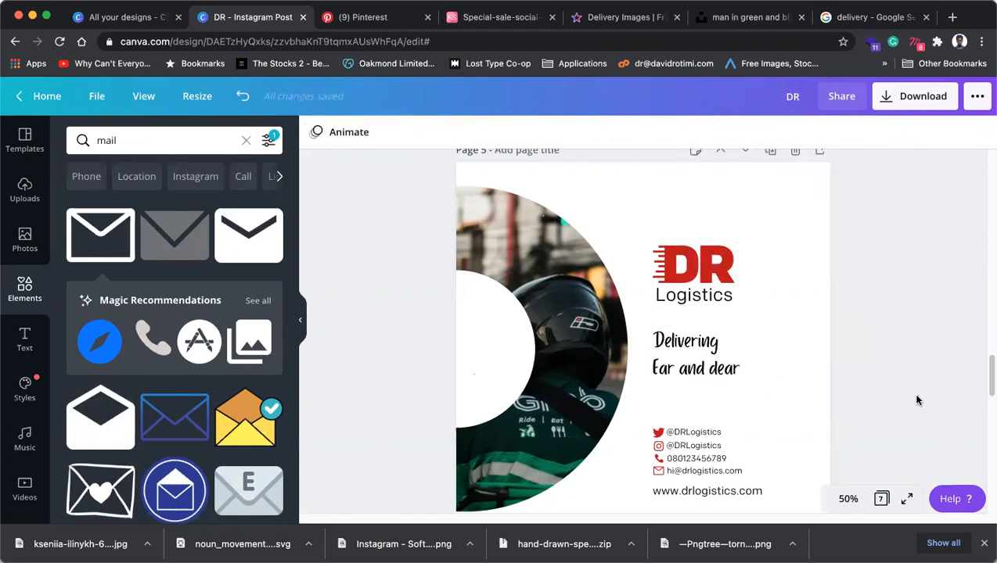
Undo back to the bold Colfax headline and move it slightly down.
key(super+z)
key(super+z)
key(super+z)
key(super+z)
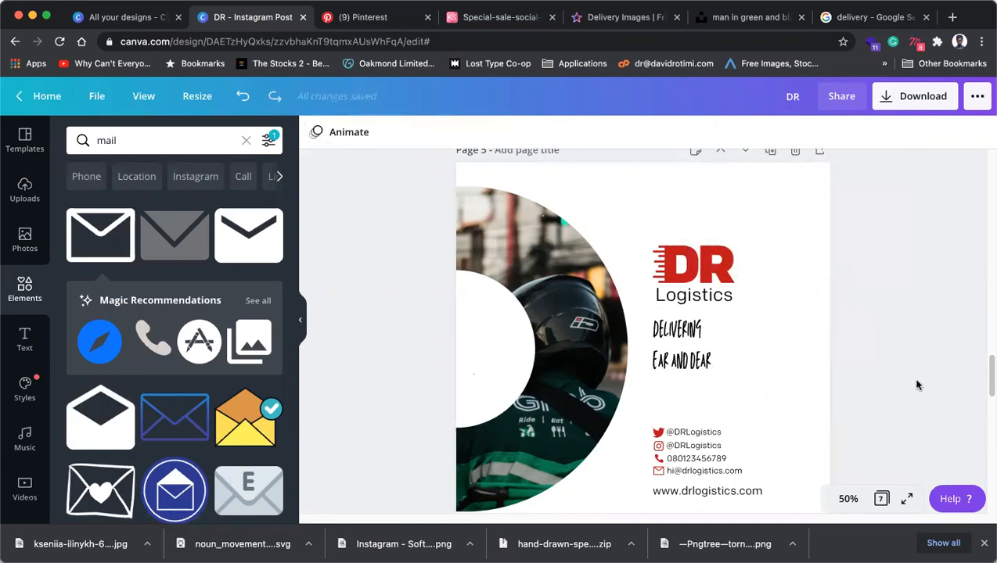
key(super+z)
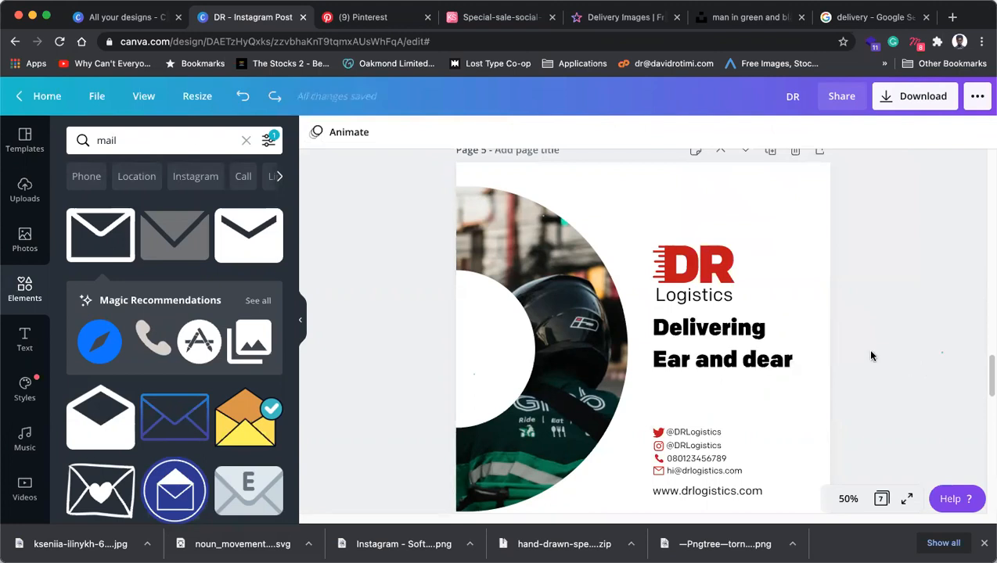
click(744, 366)
drag(744, 367, 746, 375)
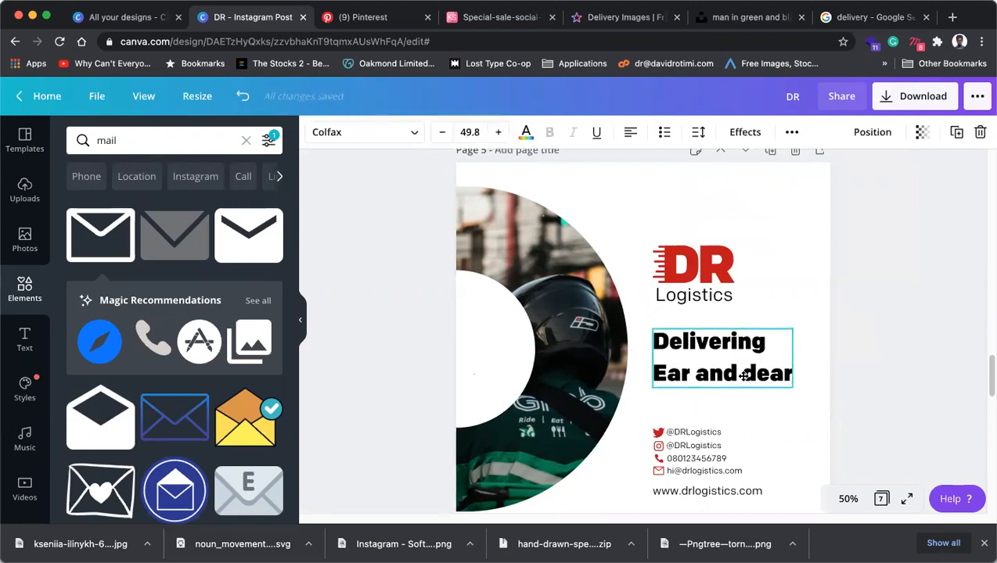
click(823, 350)
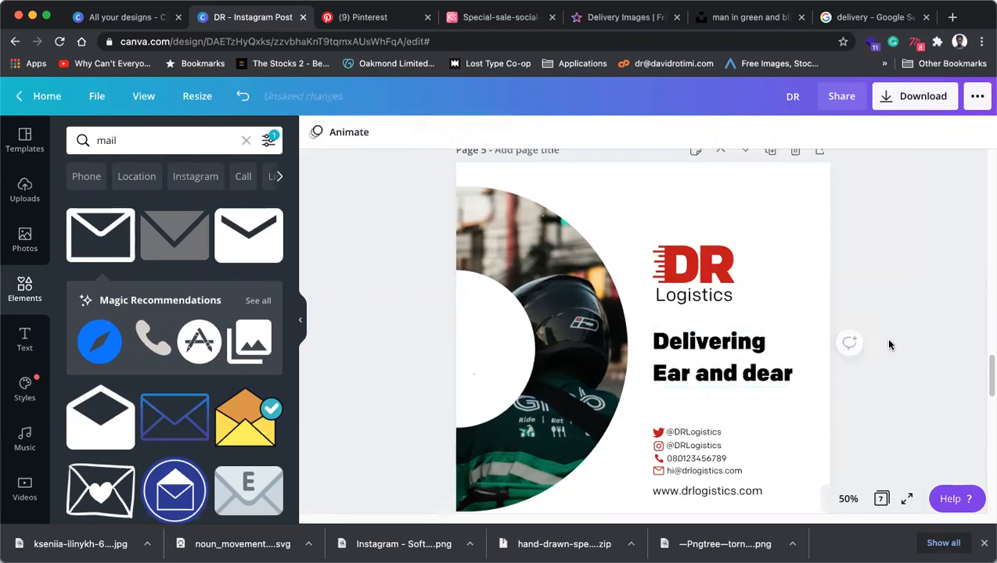
click(731, 370)
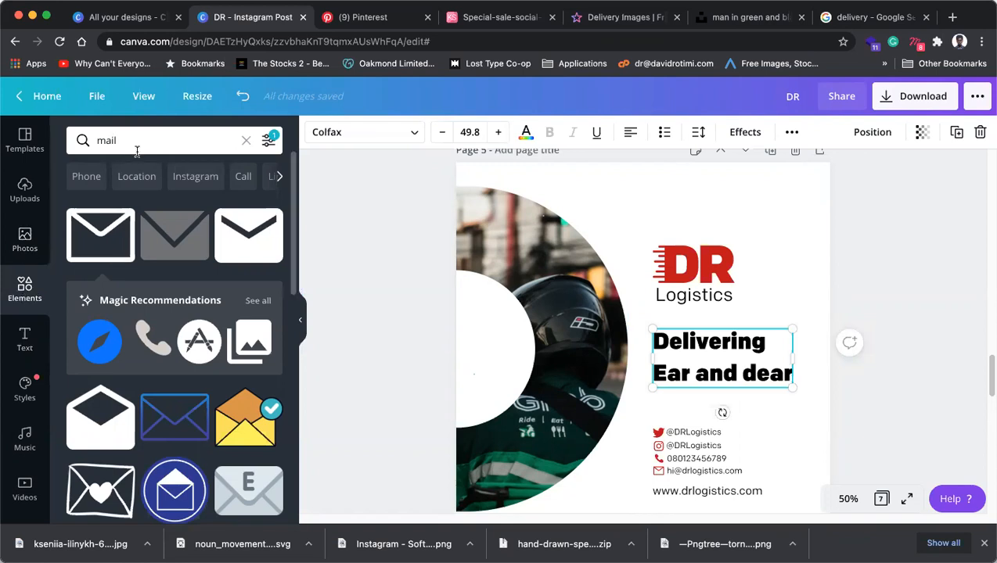
click(87, 142)
Search Elements for 'shape' and add a teal square to the page.
text(shape)
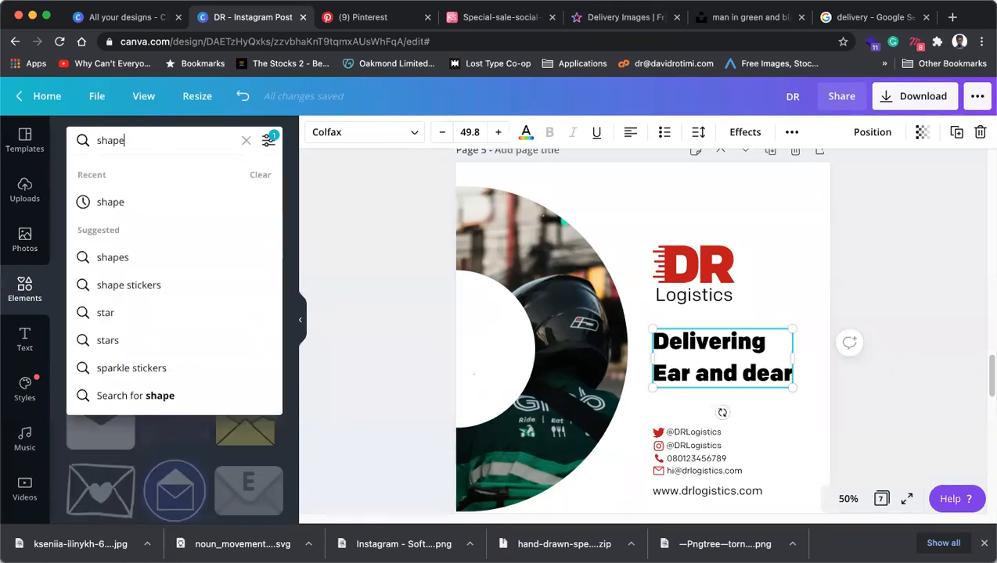
click(108, 203)
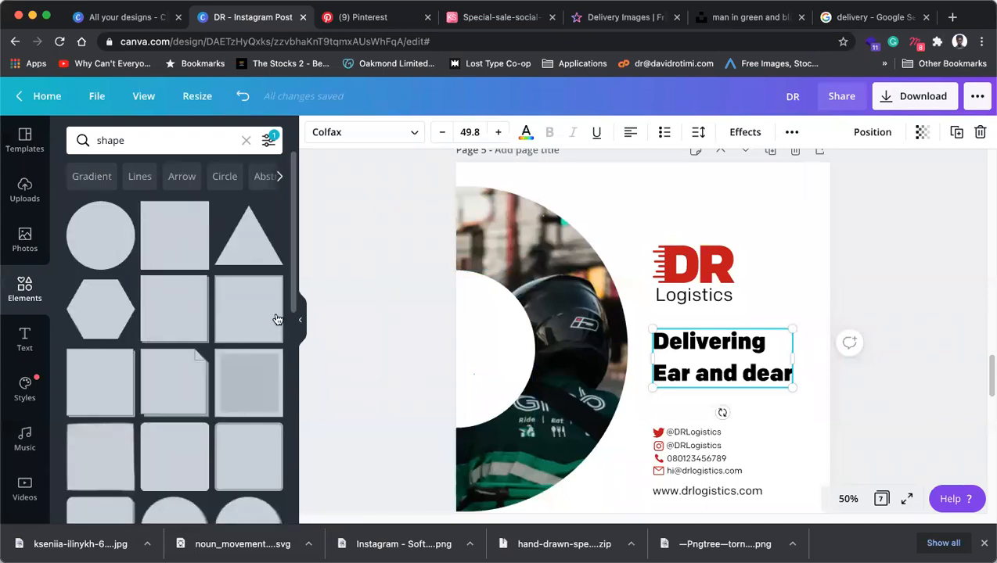
scroll(172, 408, down, 3)
scroll(171, 407, down, 3)
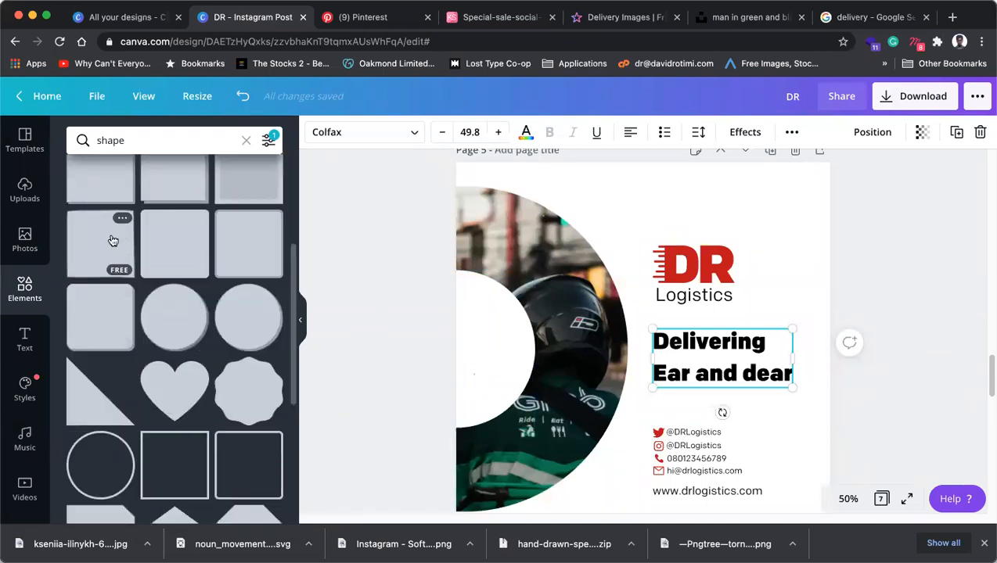
scroll(126, 345, down, 12)
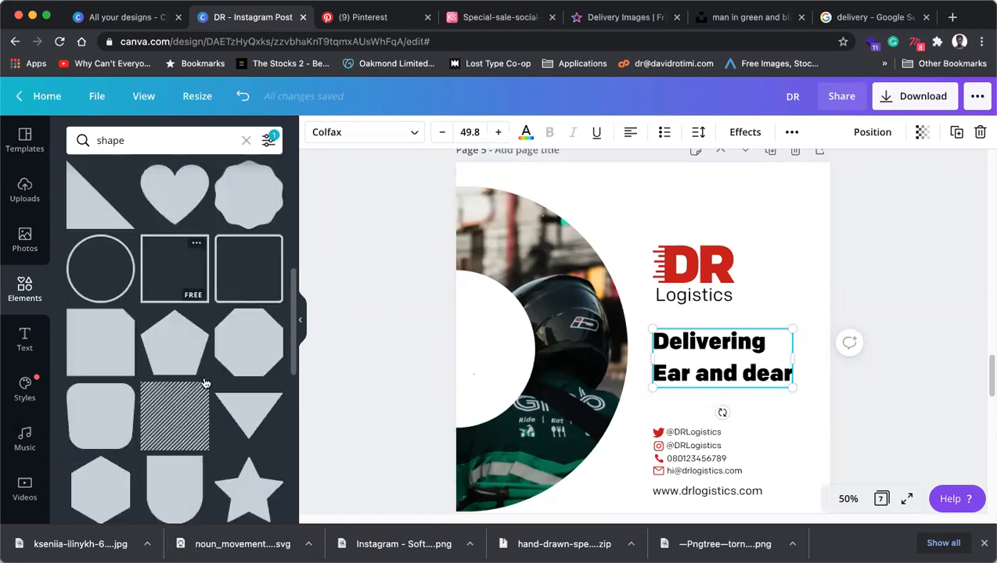
scroll(205, 381, up, 15)
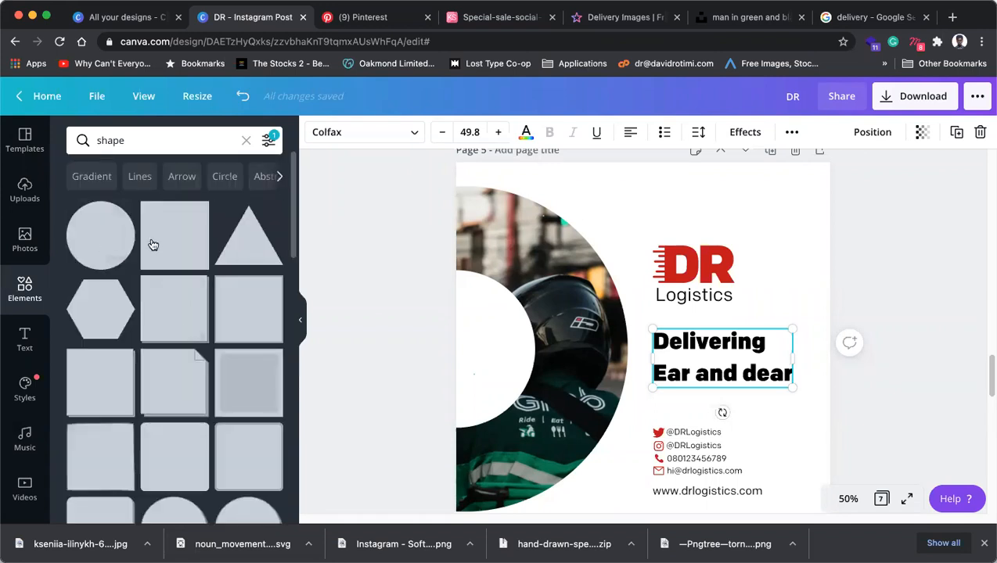
click(165, 241)
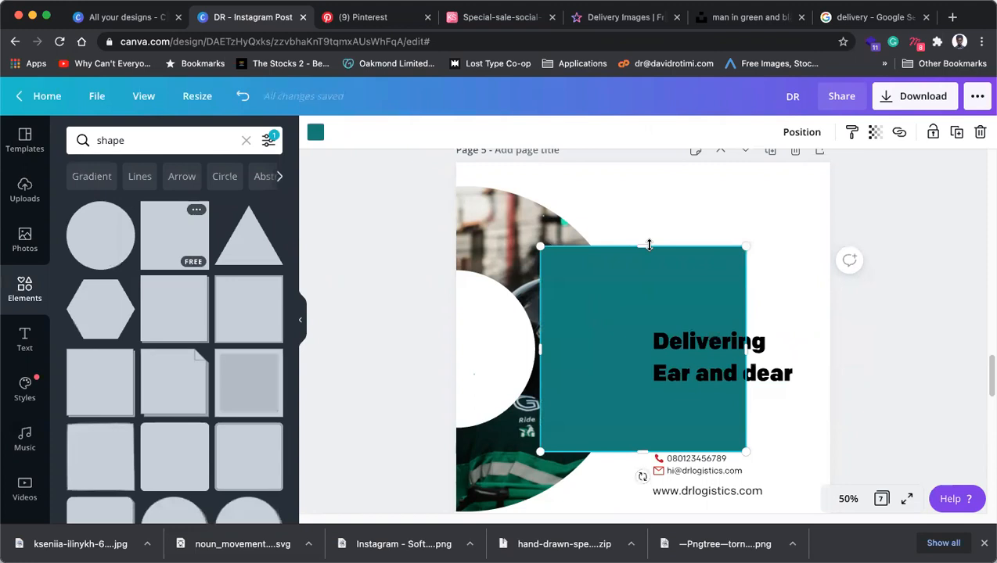
Stretch the square into a strip over the headline to the right edge and send it behind the text.
drag(641, 308, 636, 366)
drag(643, 410, 654, 353)
drag(825, 349, 842, 350)
drag(694, 395, 695, 400)
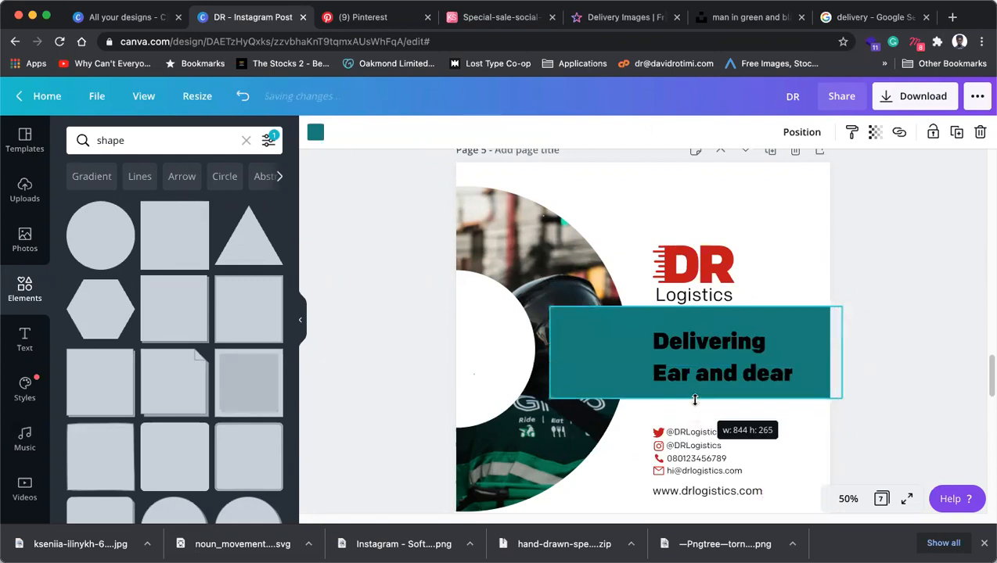
key(super+[)
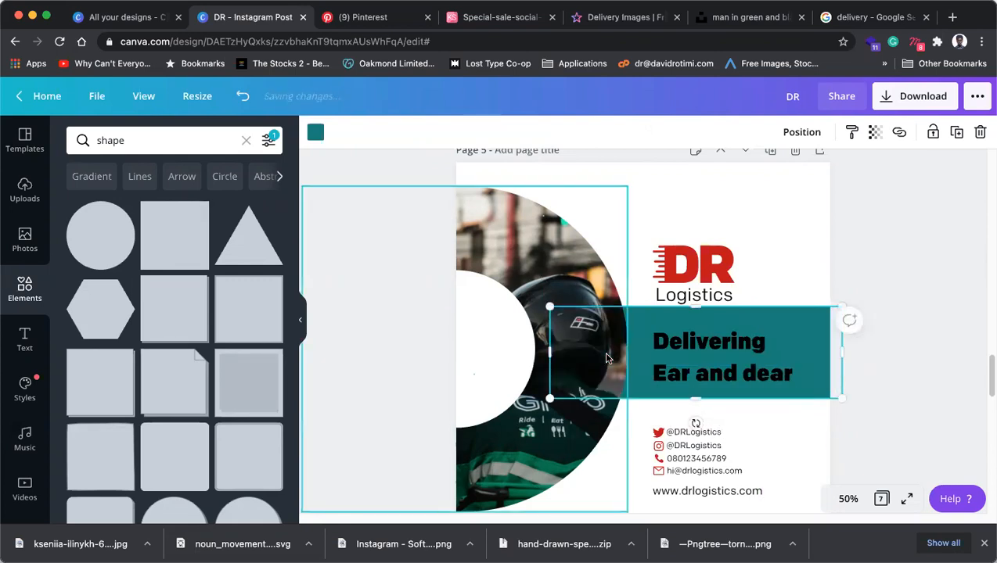
drag(816, 358, 856, 345)
click(752, 373)
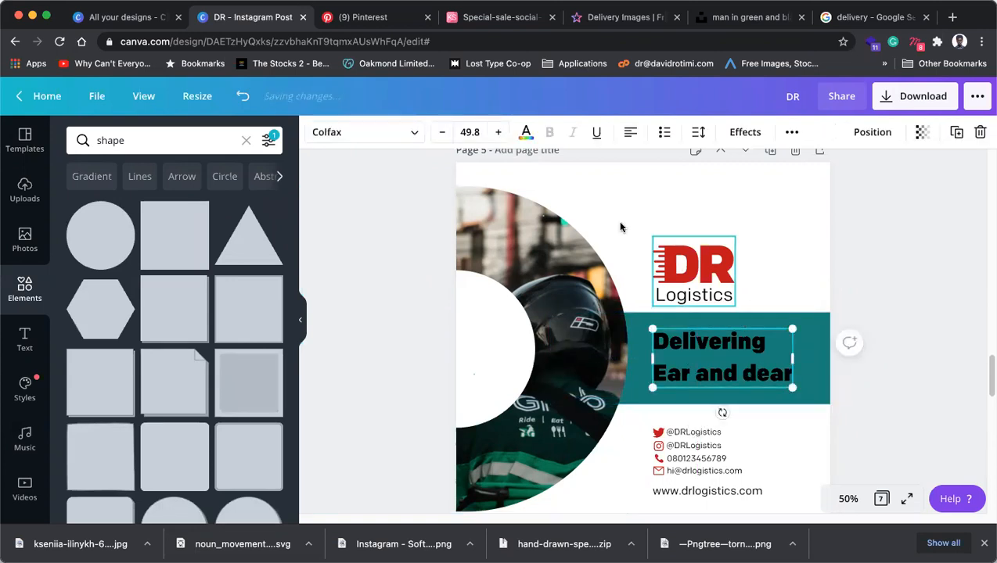
Make the headline text white and select the teal strip behind it.
click(525, 132)
click(229, 270)
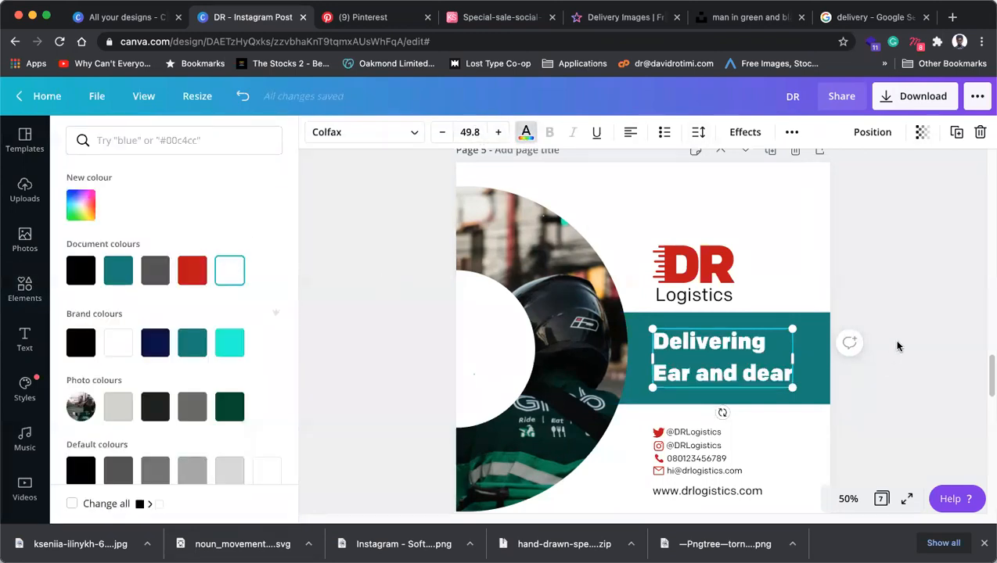
click(821, 325)
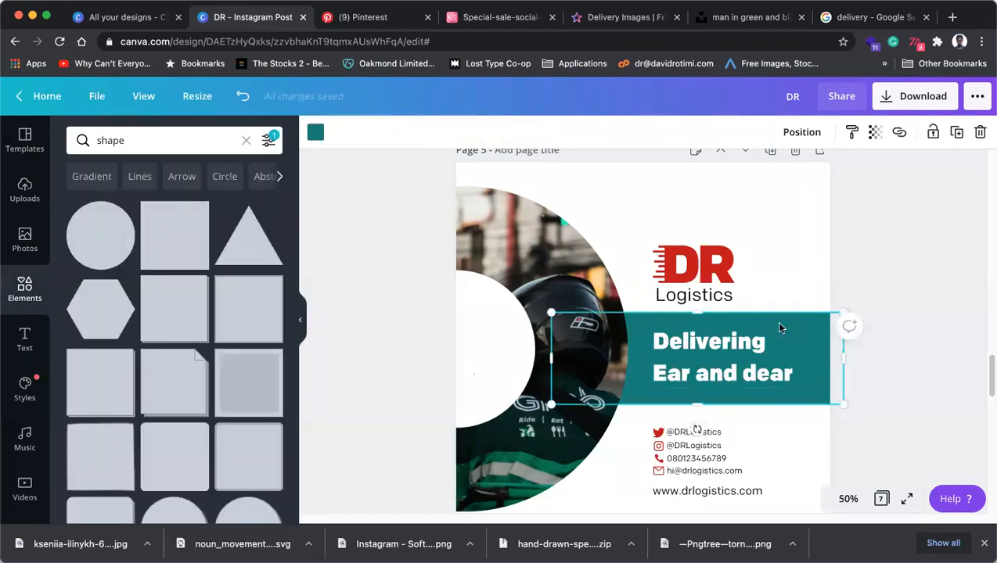
click(25, 238)
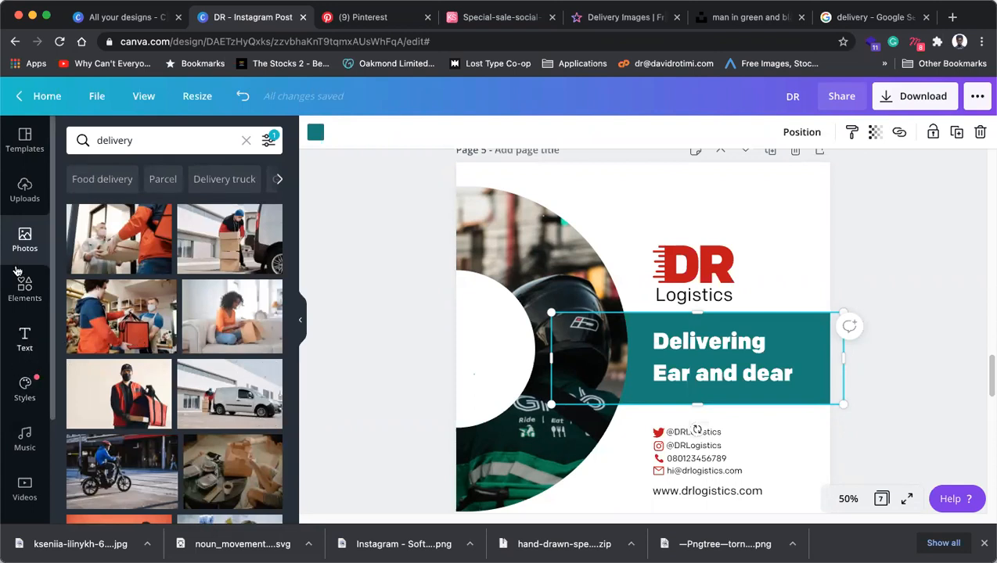
click(26, 204)
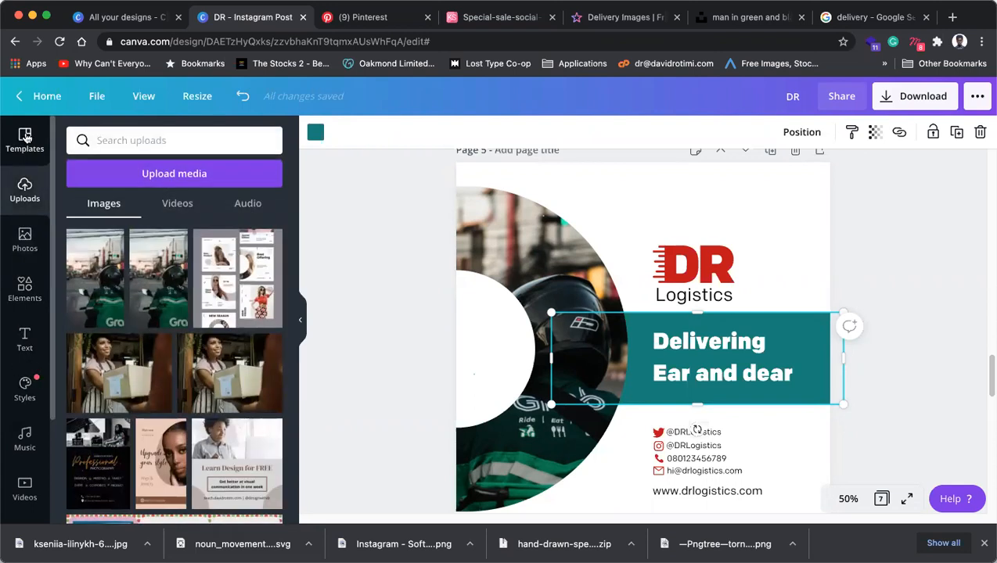
click(23, 142)
click(27, 291)
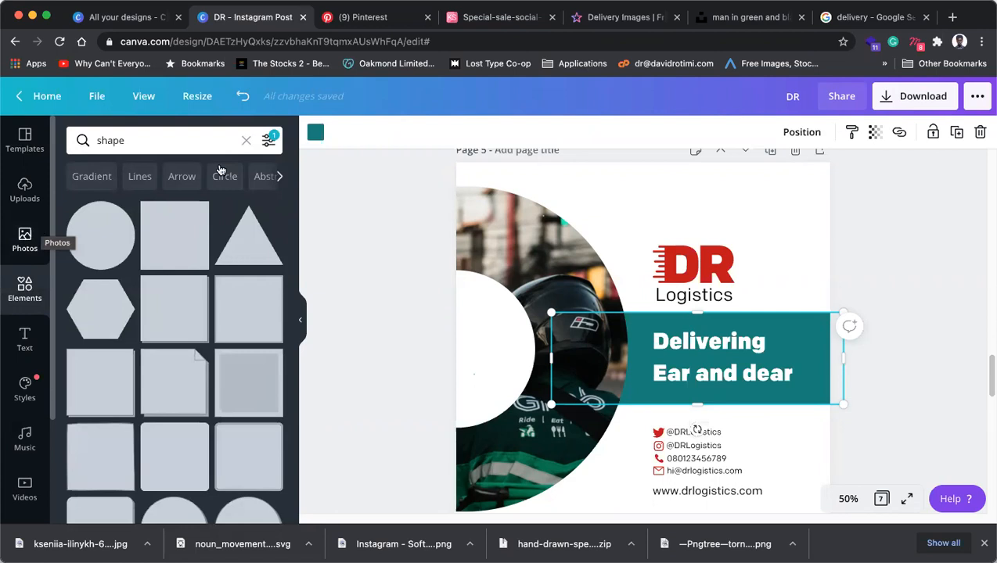
Recolour the banner the photo's dark green and nudge the DR Logistics logo up.
click(316, 132)
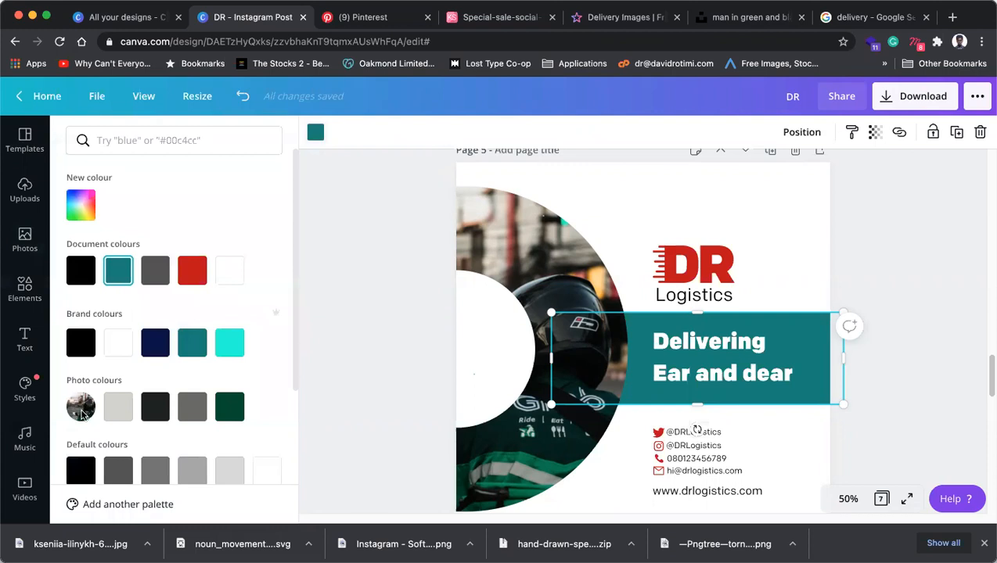
click(230, 406)
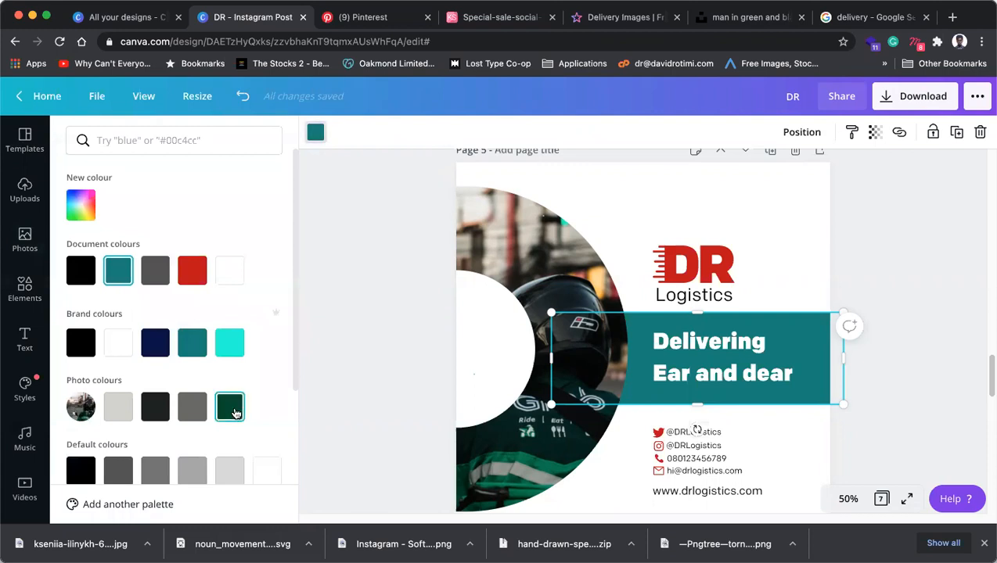
click(925, 383)
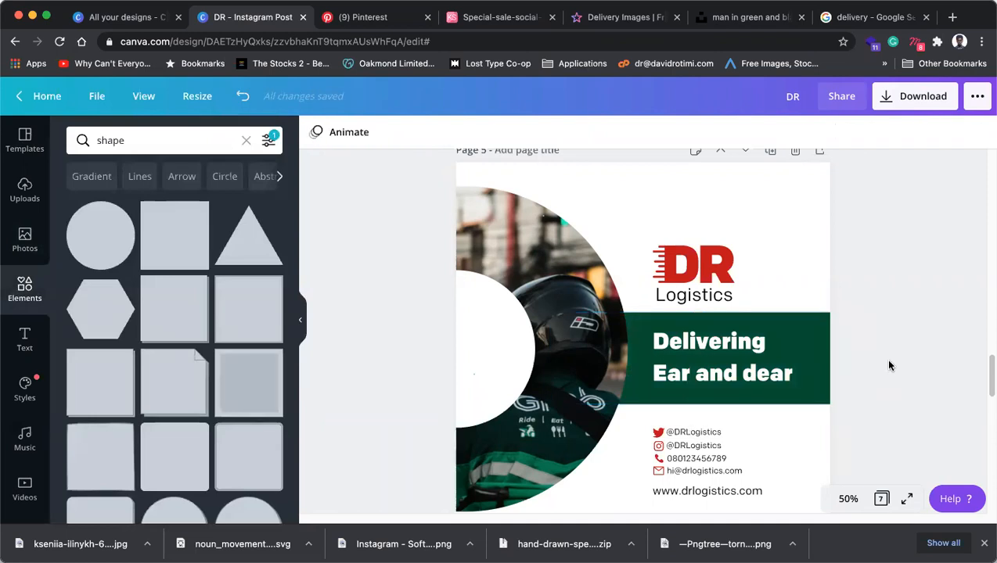
drag(719, 282, 719, 261)
Move the banner and headline up together, shorten the banner, and slightly enlarge the logo.
click(763, 352)
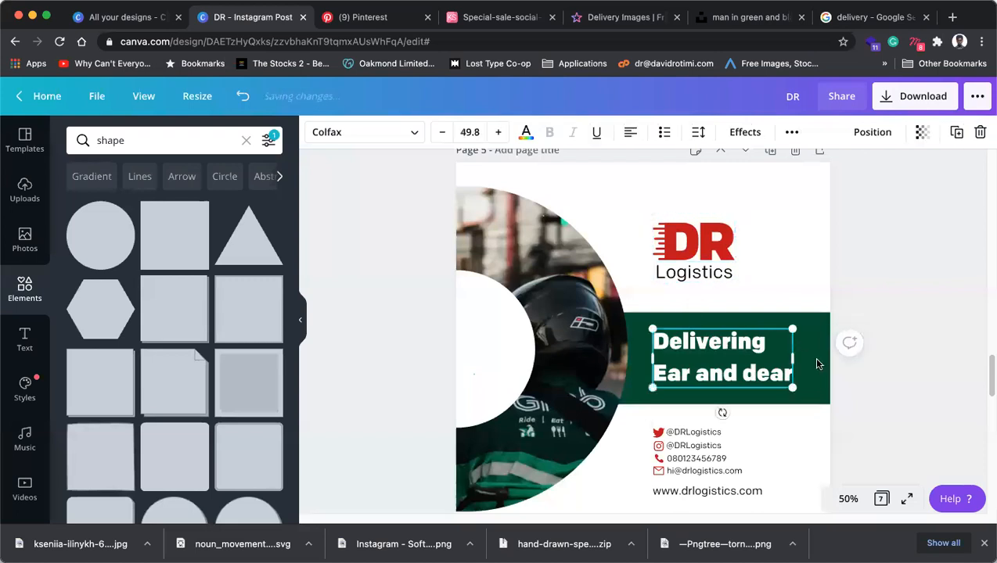
shift+click(812, 357)
drag(814, 371, 815, 361)
click(906, 356)
click(705, 393)
drag(698, 396, 694, 389)
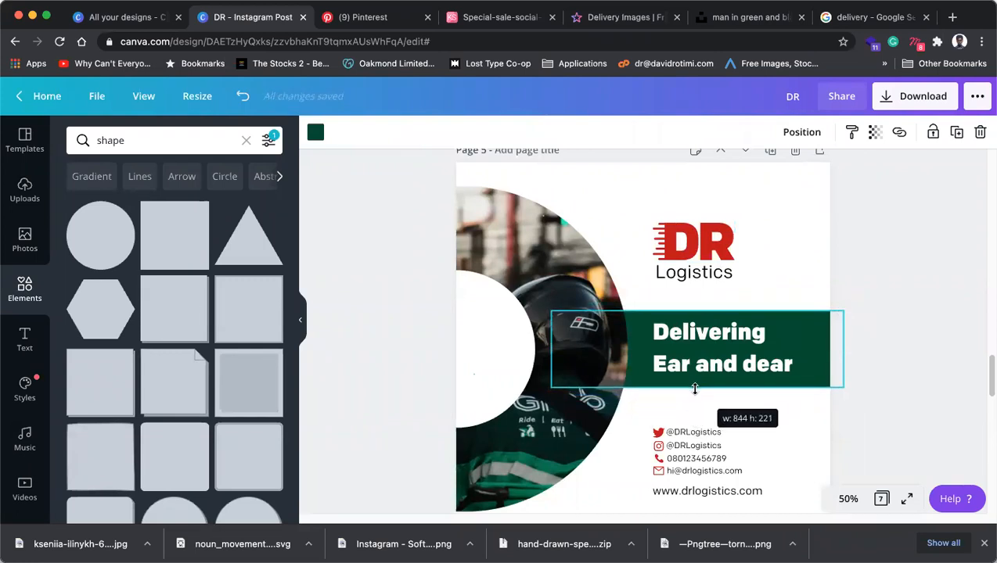
click(705, 249)
drag(740, 208, 743, 206)
click(884, 303)
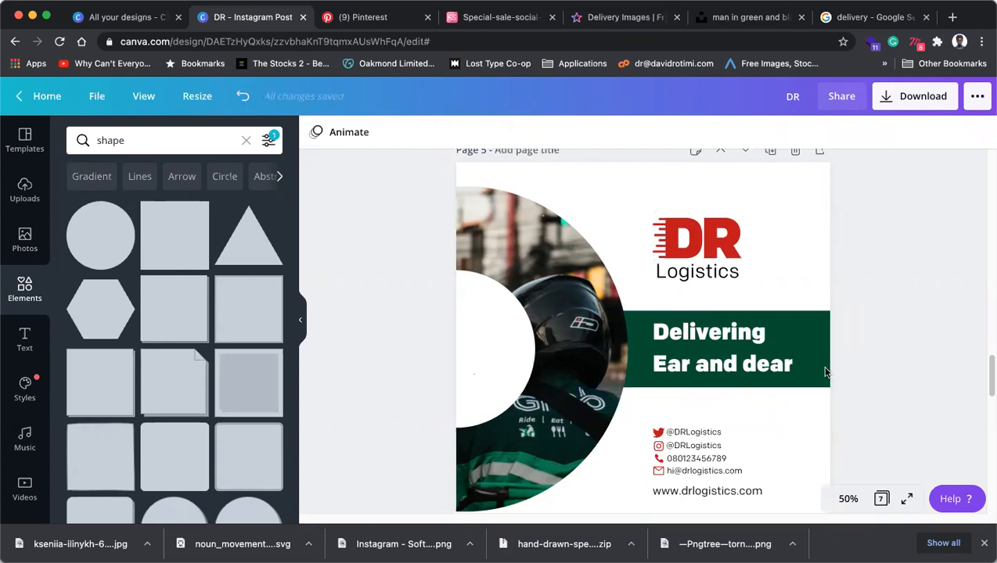
Delete the green banner, undo to restore it, and select the headline text for recolouring.
click(821, 371)
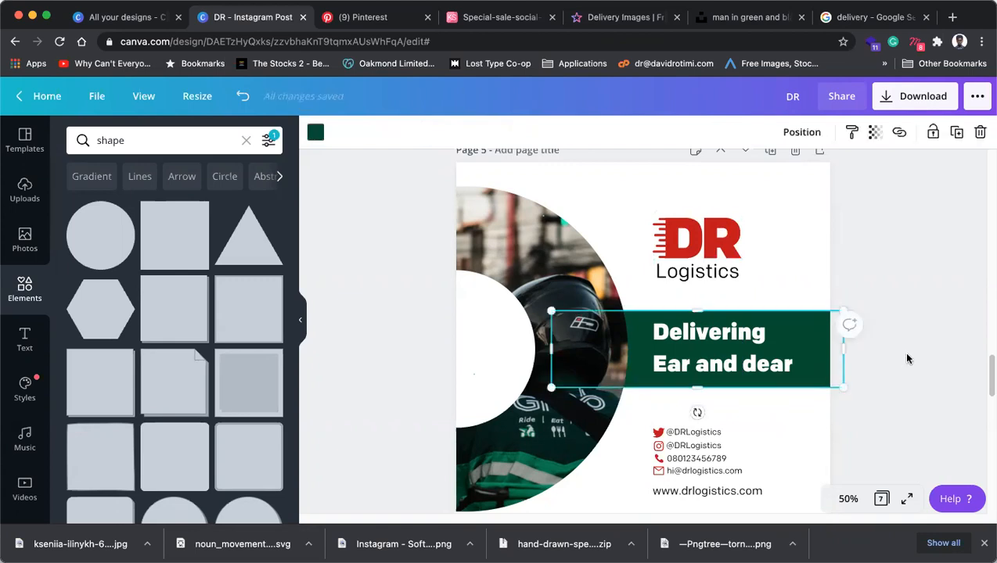
click(708, 348)
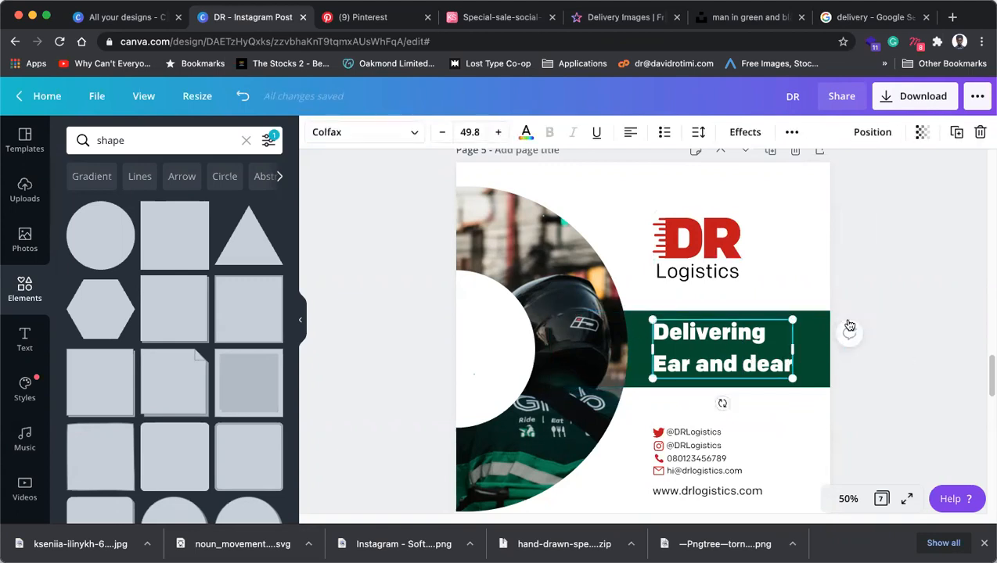
click(820, 338)
key(BackSpace)
key(super+z)
key(super+z)
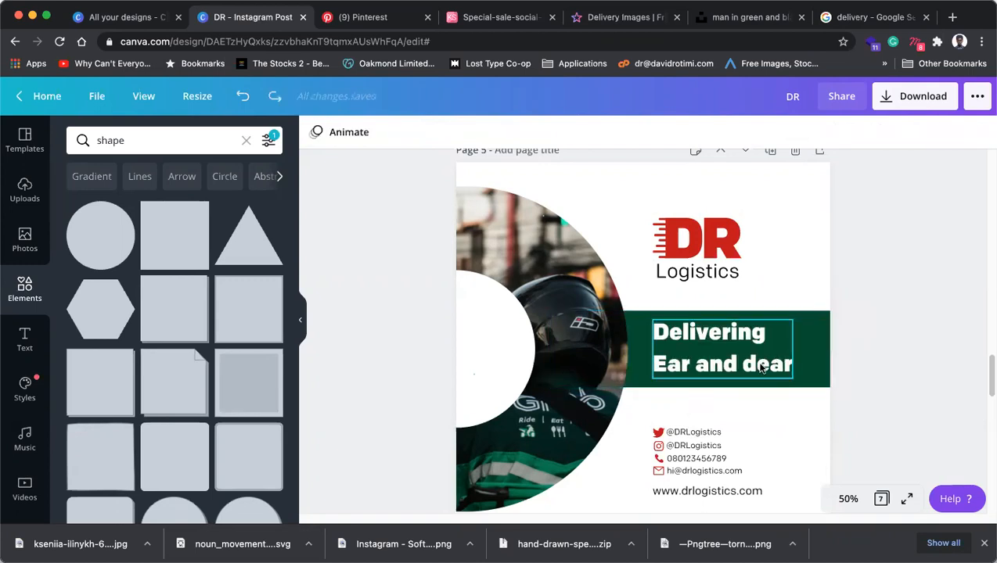
click(806, 362)
click(763, 360)
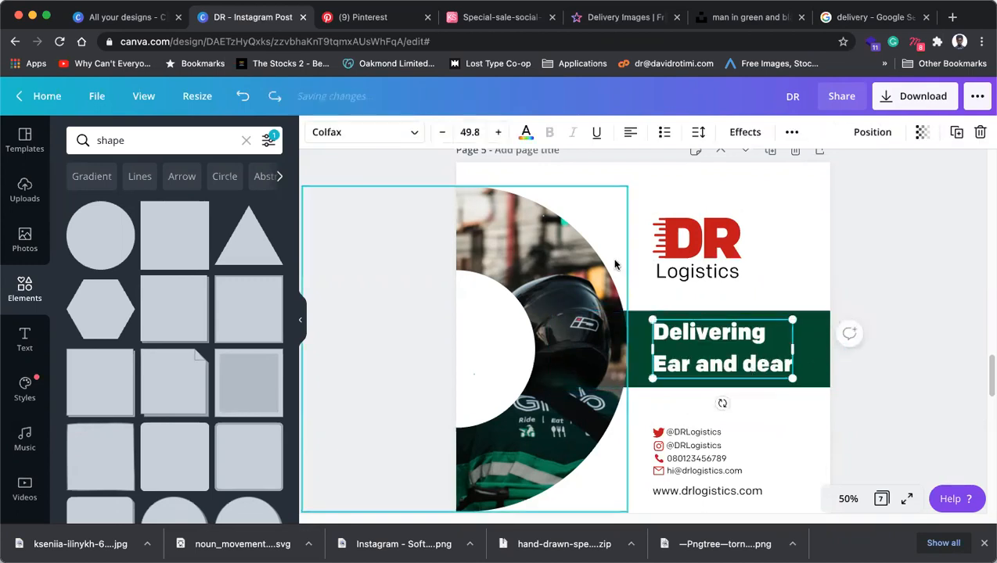
click(526, 132)
Set the headline text dark green and the banner fill to the photo's light grey.
click(137, 278)
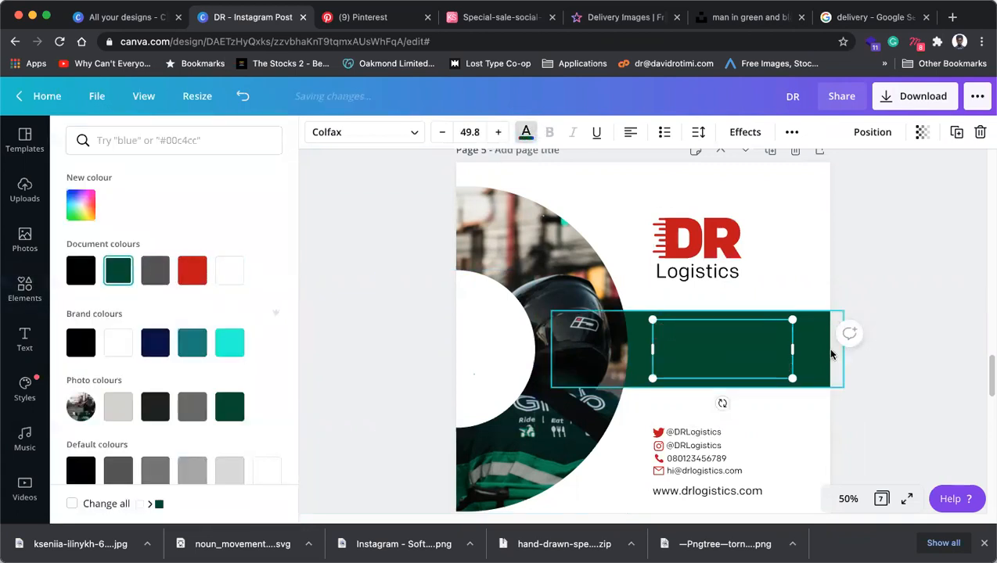
click(814, 349)
click(313, 133)
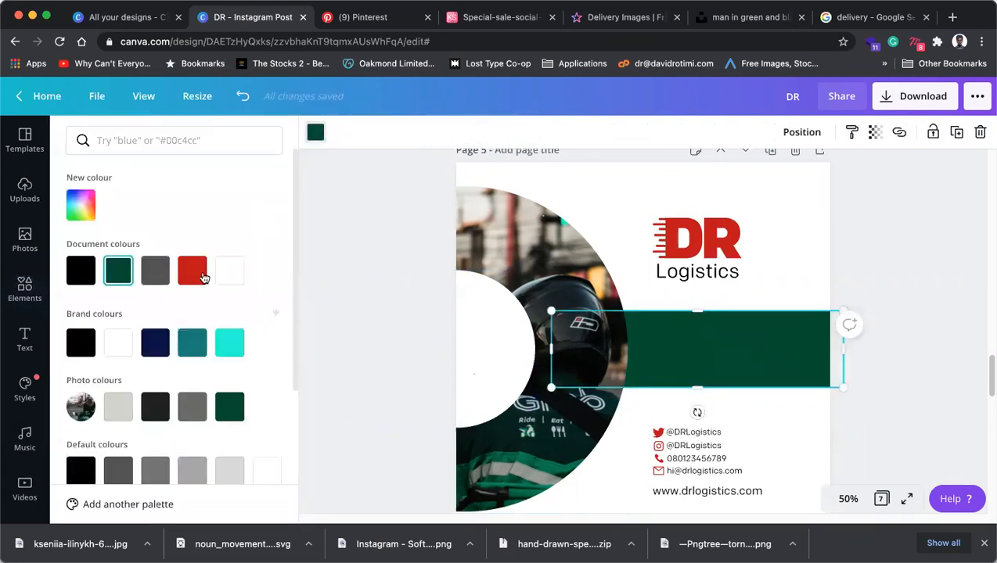
click(119, 408)
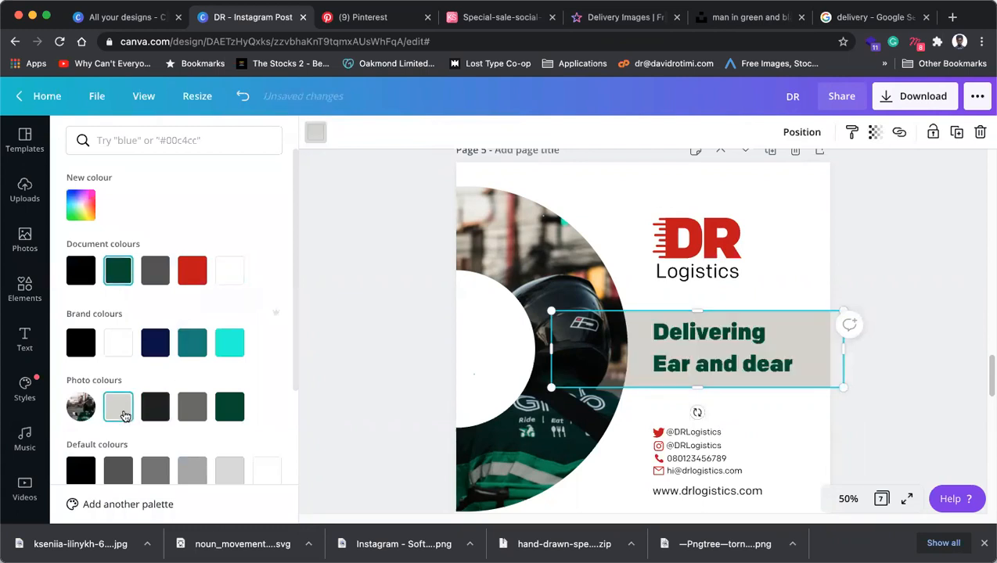
click(922, 274)
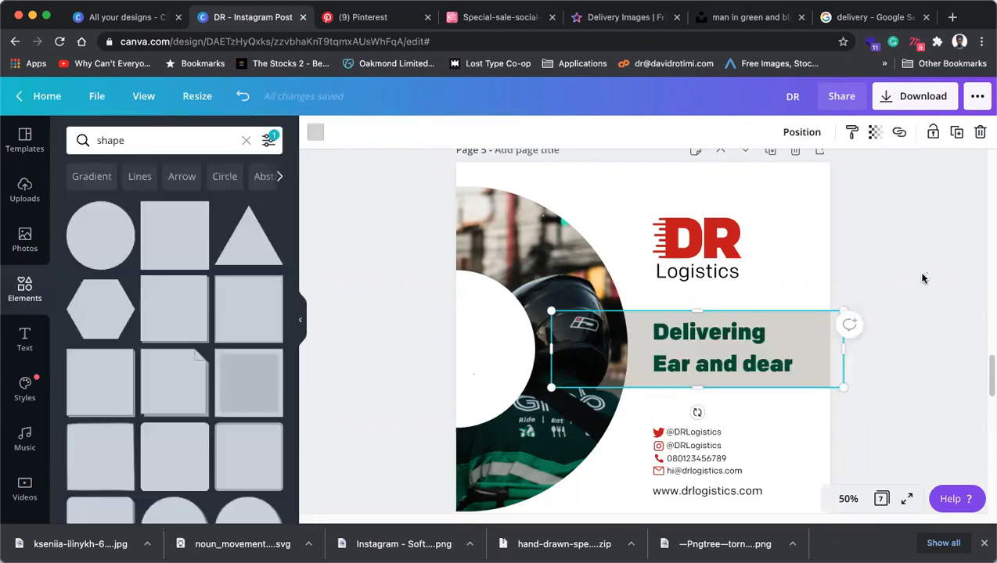
click(841, 350)
Try red as the headline text colour.
click(740, 365)
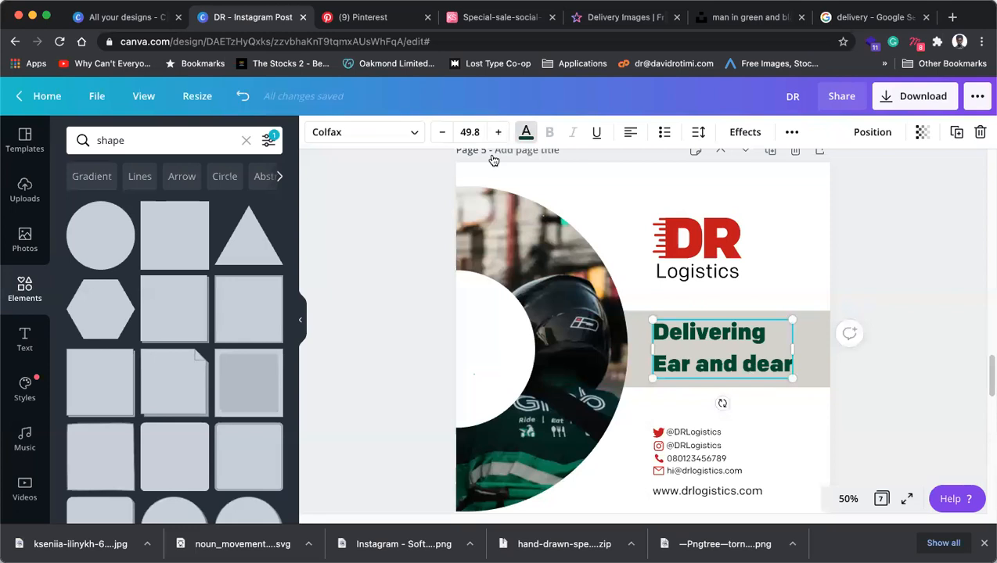
click(525, 132)
click(192, 270)
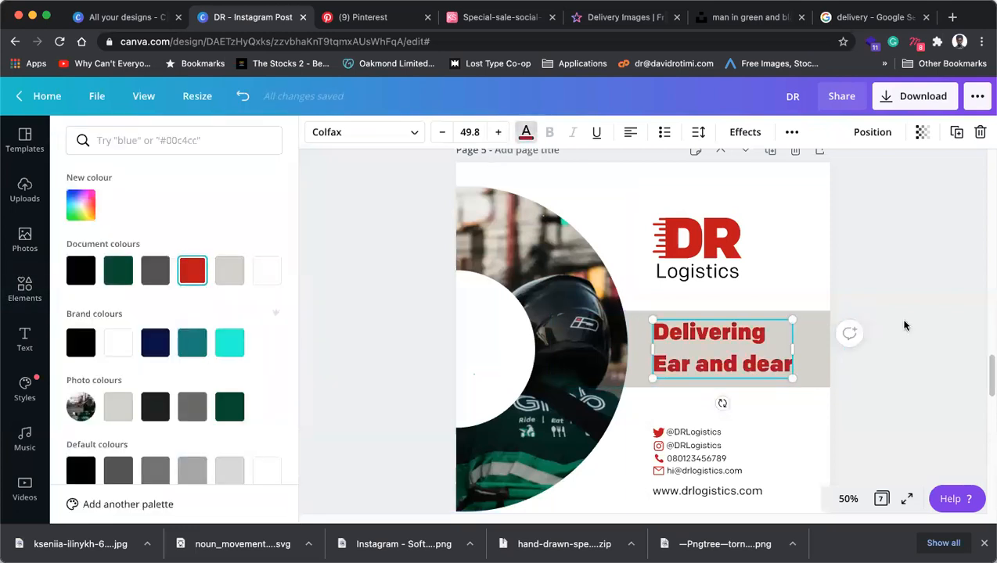
click(911, 320)
click(913, 313)
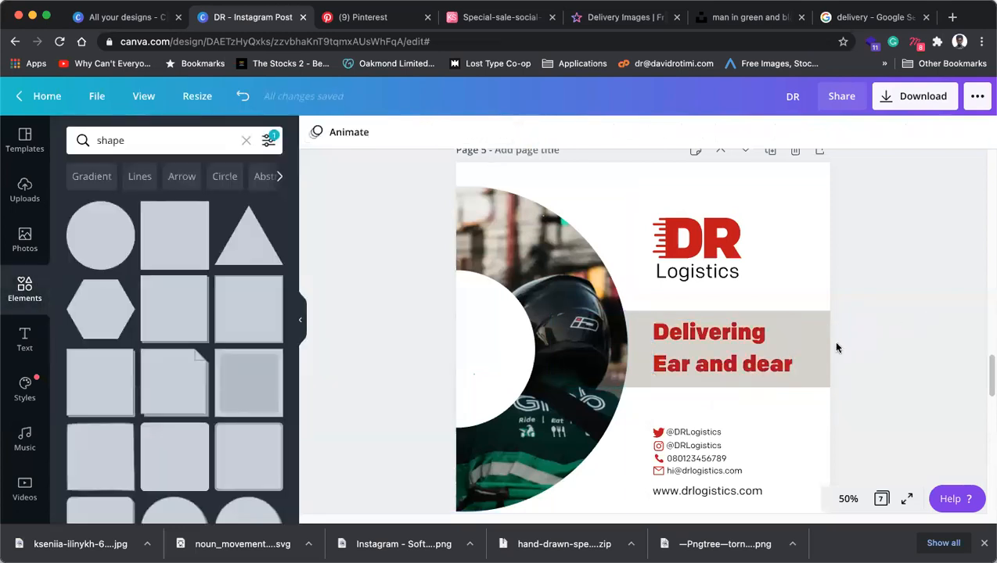
click(758, 364)
click(914, 316)
Try dark green on the headline text again, then settle on black.
click(750, 356)
click(524, 132)
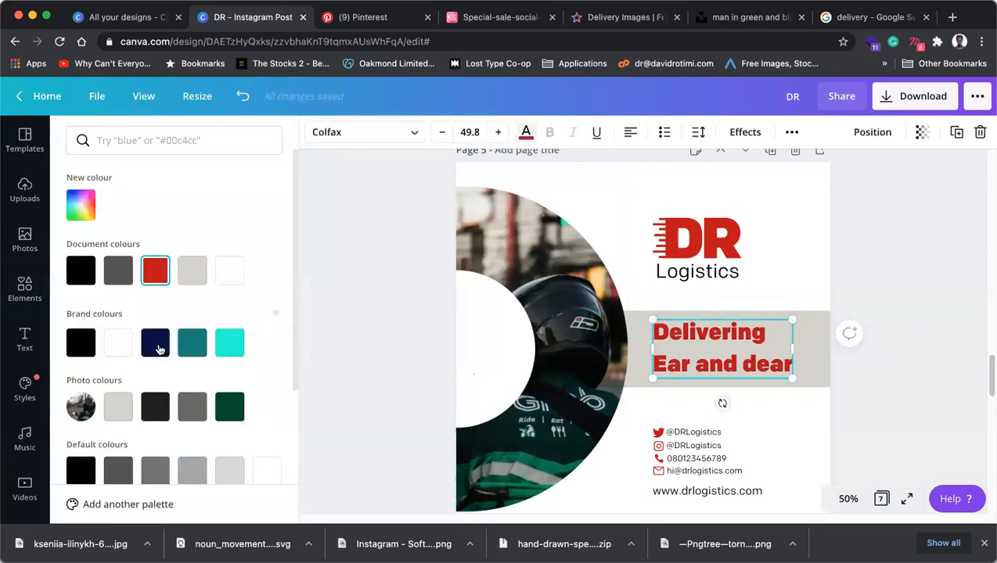
click(229, 414)
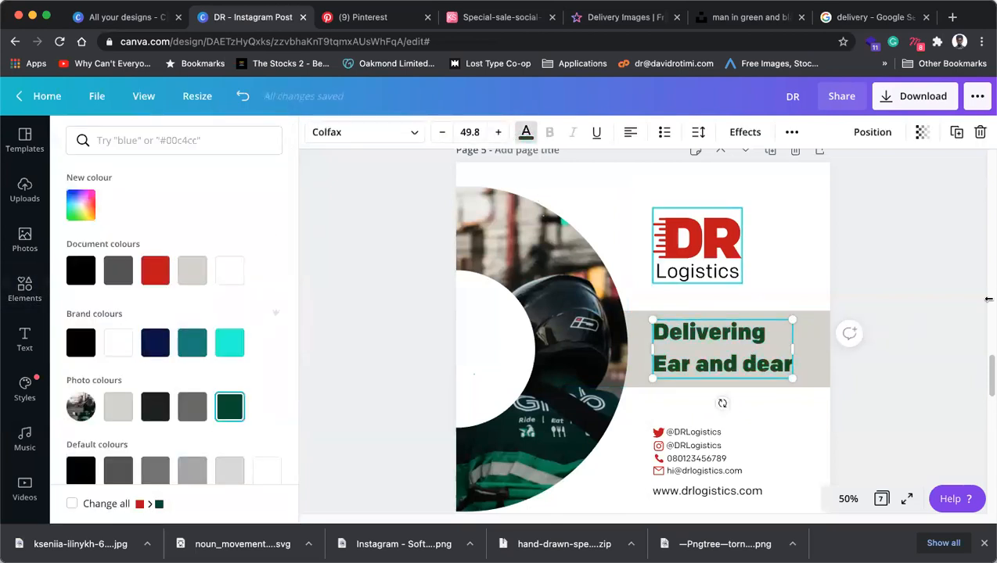
click(918, 302)
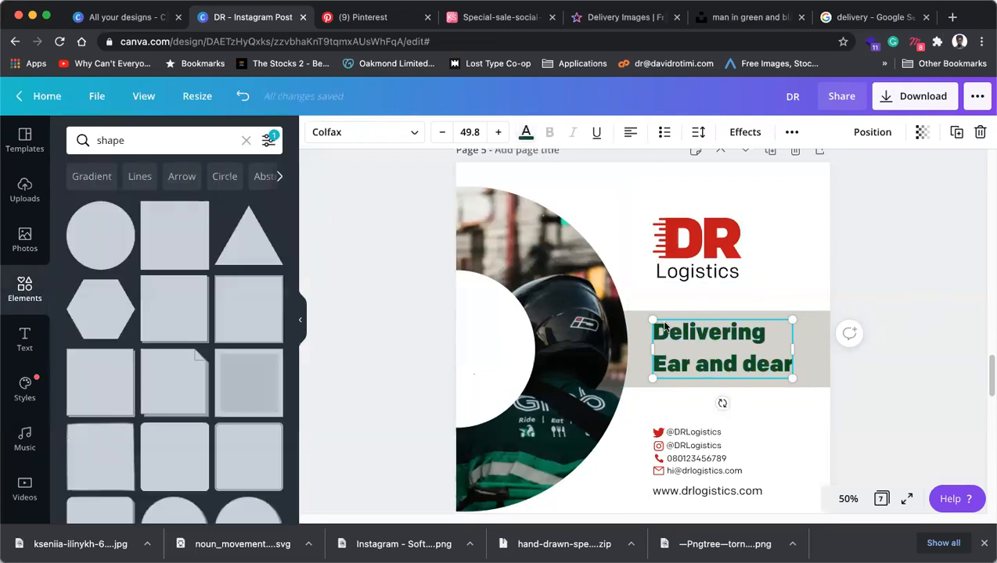
click(526, 131)
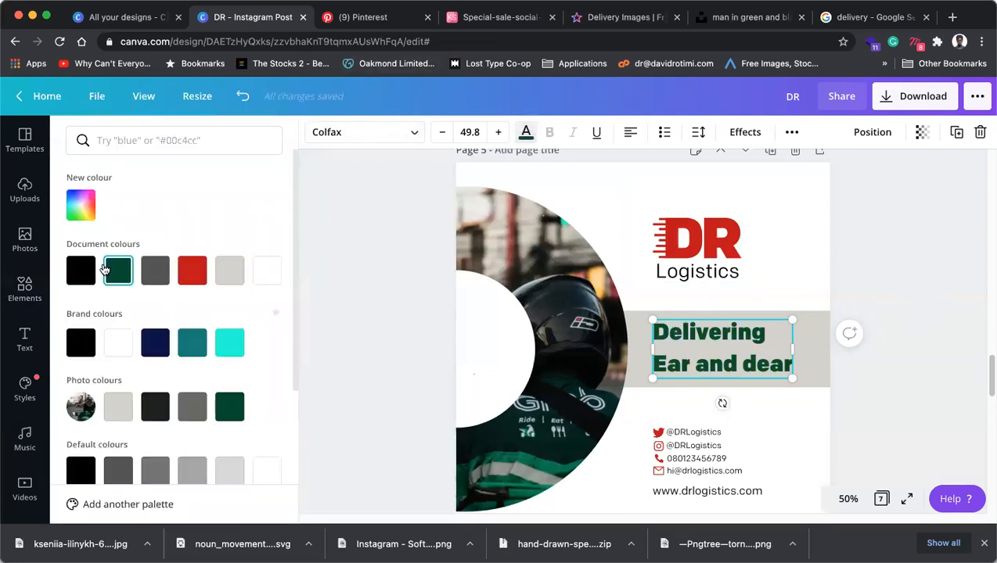
click(886, 325)
click(943, 330)
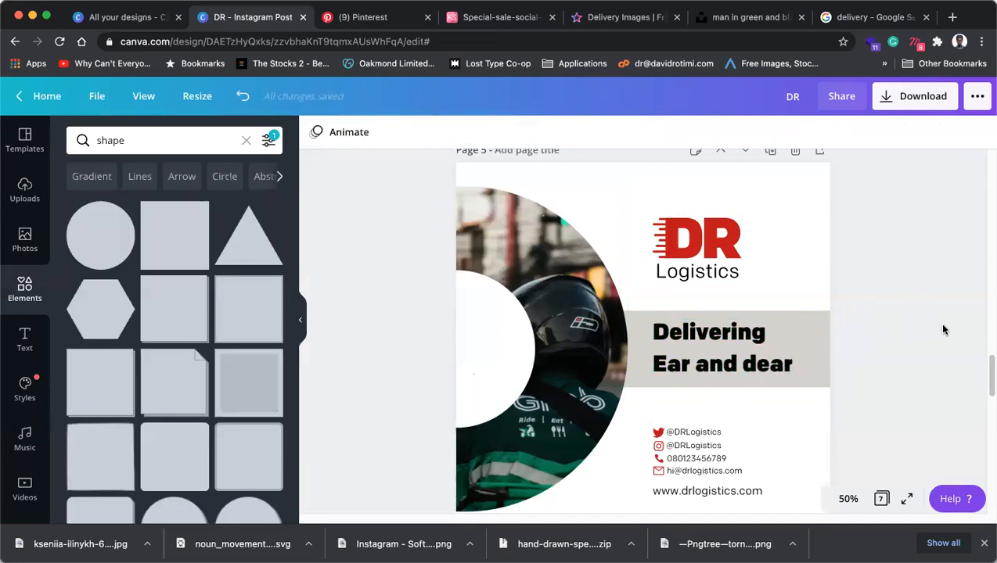
click(729, 361)
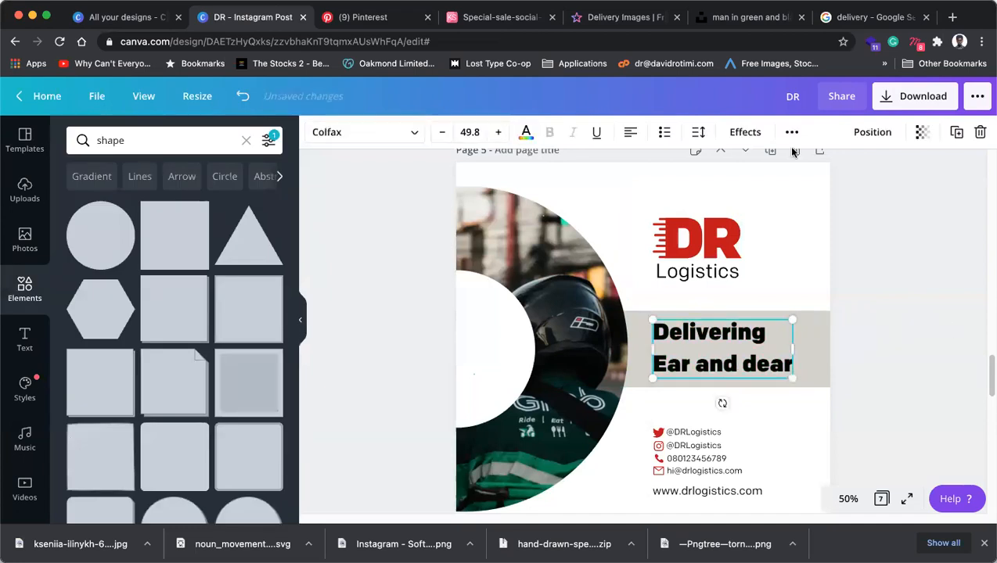
Tighten the headline's line height to 1.21 and resize its text box.
click(696, 137)
drag(805, 203, 799, 200)
click(908, 345)
click(791, 337)
mouse_move(799, 381)
mouse_down()
mouse_move(806, 386)
mouse_move(797, 381)
mouse_up()
Make the 'Delivering Ear and dear' headline the photo's dark green and nudge it down slightly.
click(526, 131)
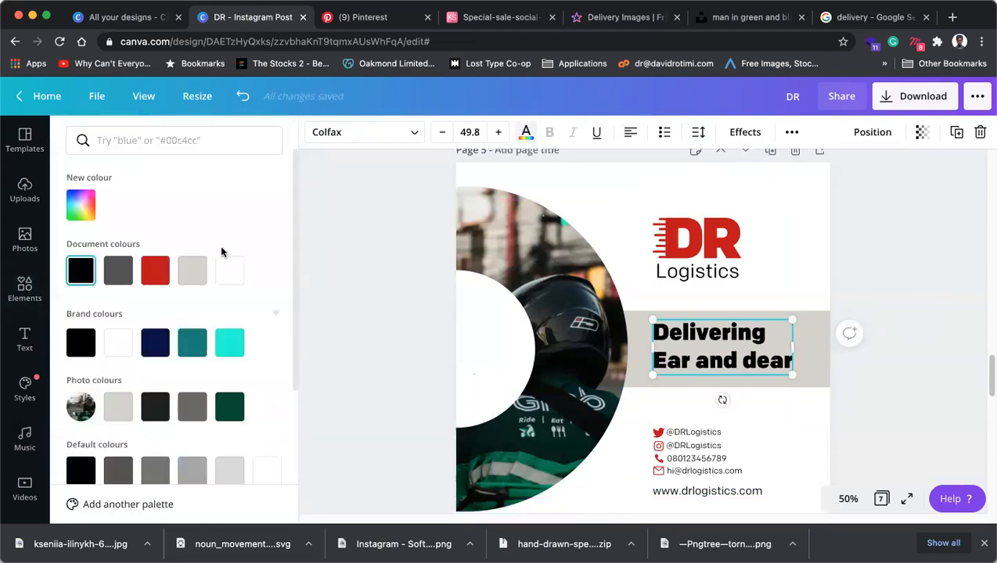
click(229, 406)
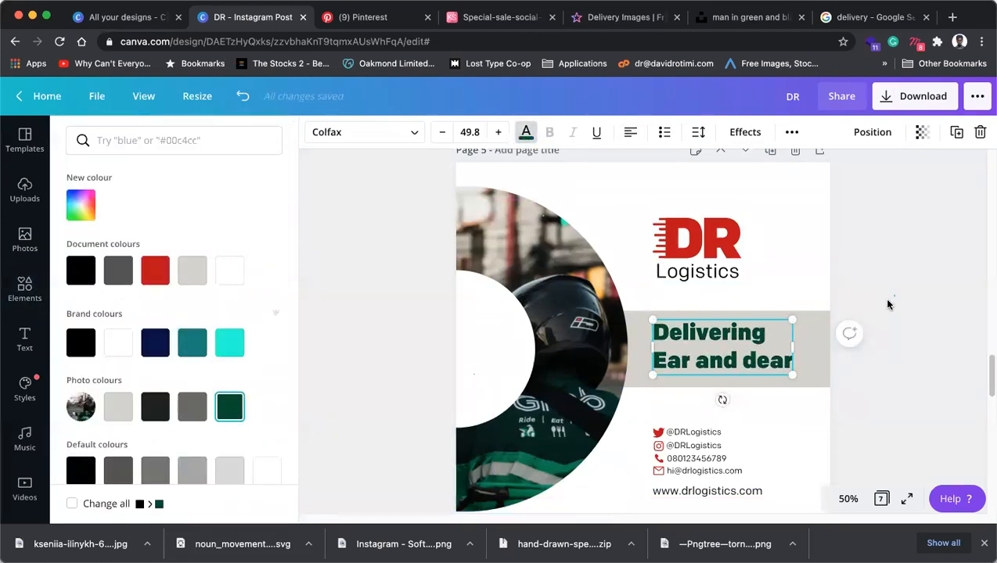
click(760, 363)
drag(755, 373, 755, 375)
click(902, 331)
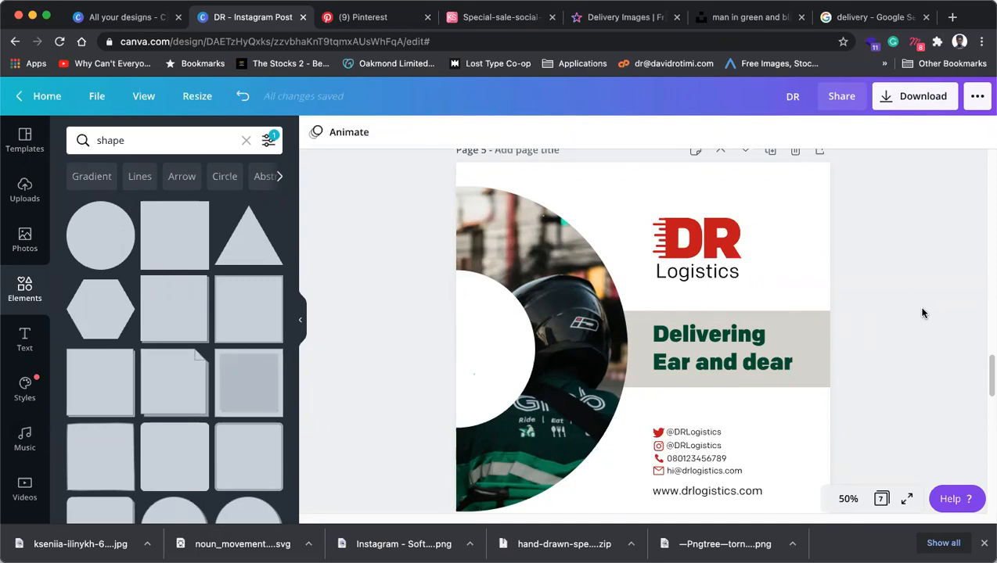
click(654, 332)
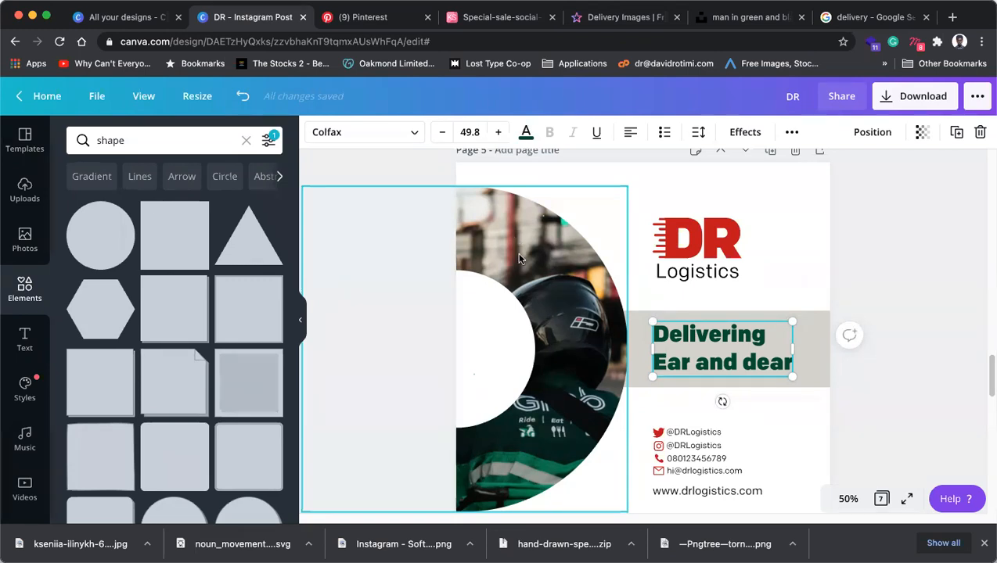
scroll(814, 442, down, 1)
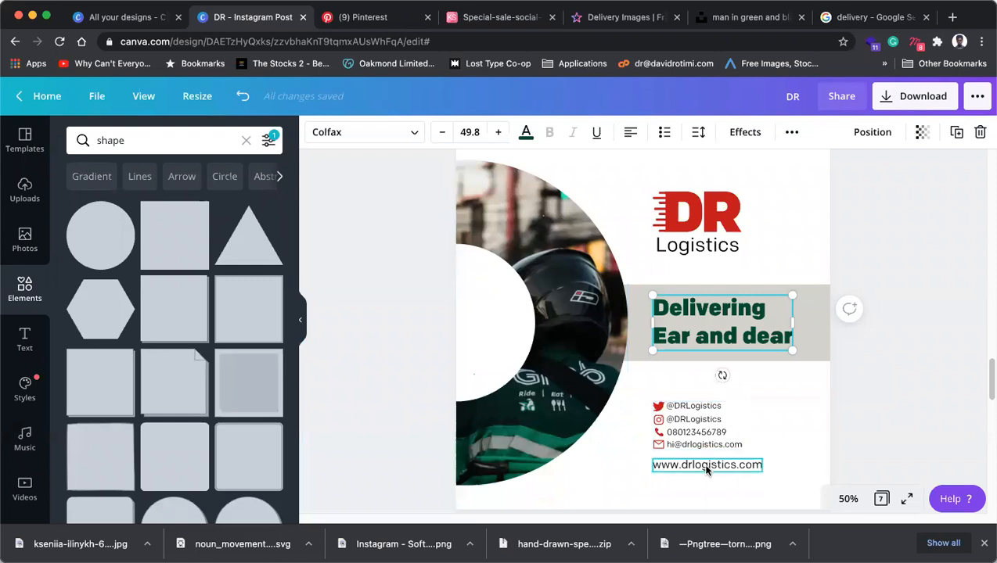
Nudge the contact details group slightly upward on the page.
scroll(705, 453, down, 2)
click(700, 356)
drag(700, 357, 698, 342)
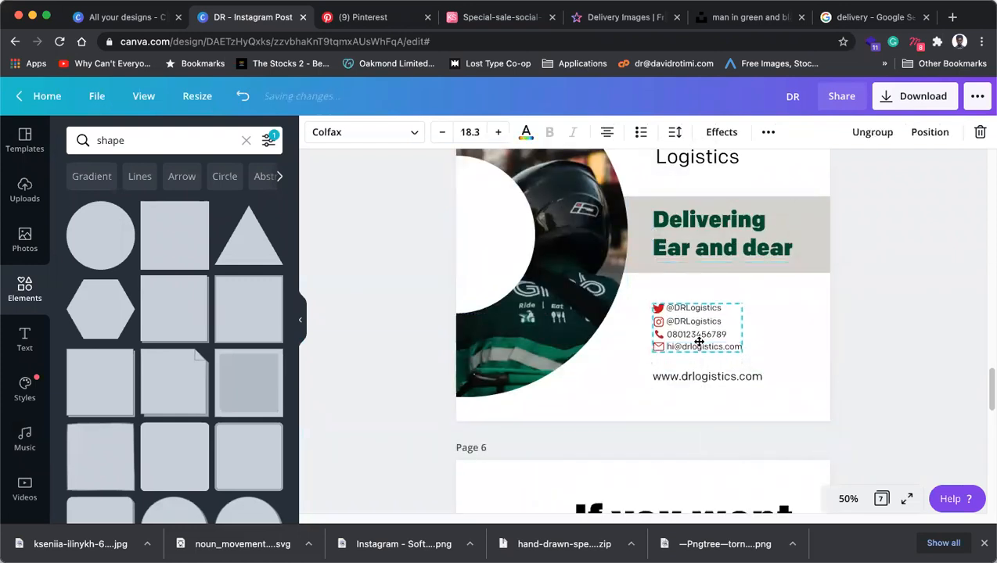
drag(744, 379, 749, 381)
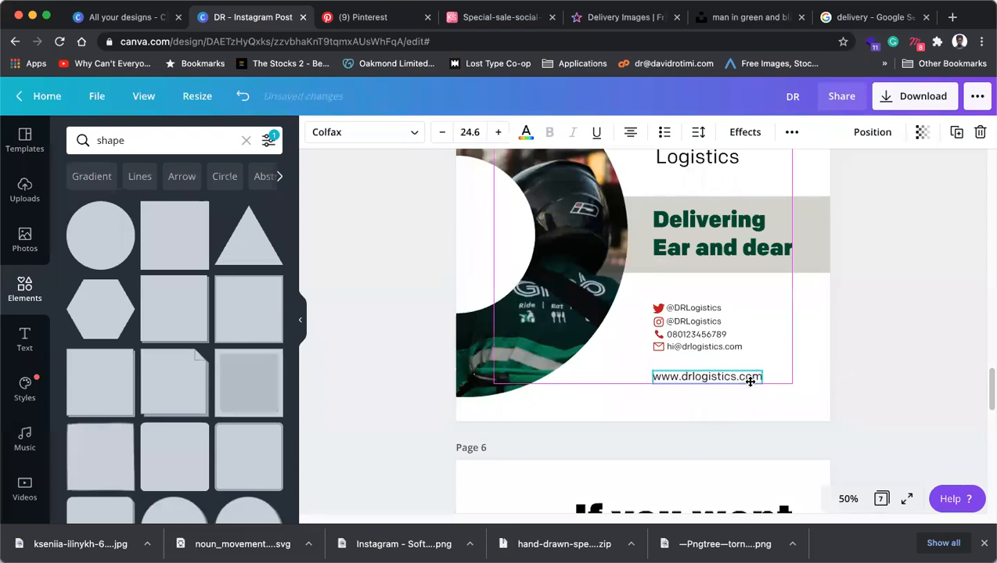
click(713, 343)
Select the 'Delivering Ear and dear' tagline and bring up its font choices.
click(845, 287)
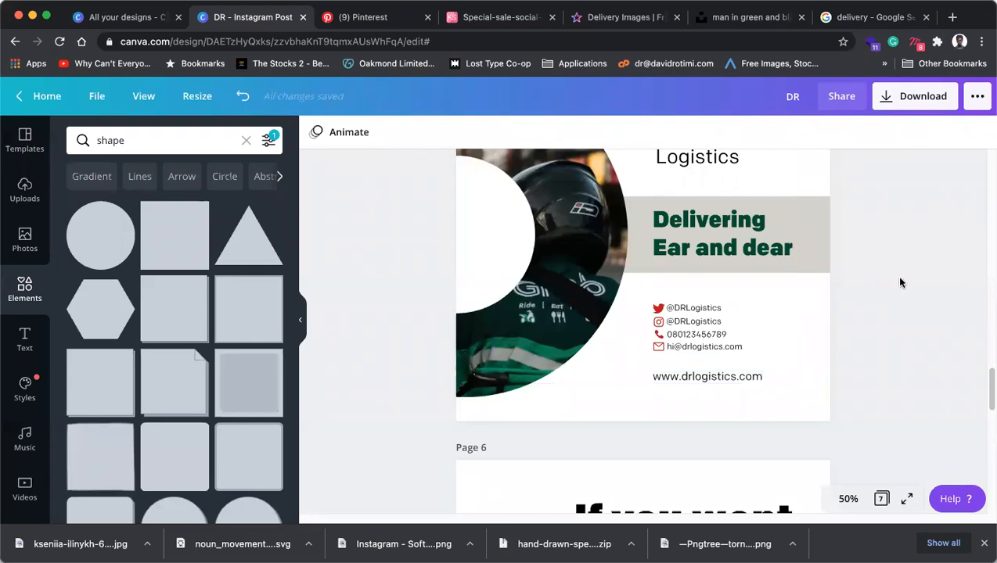
click(745, 247)
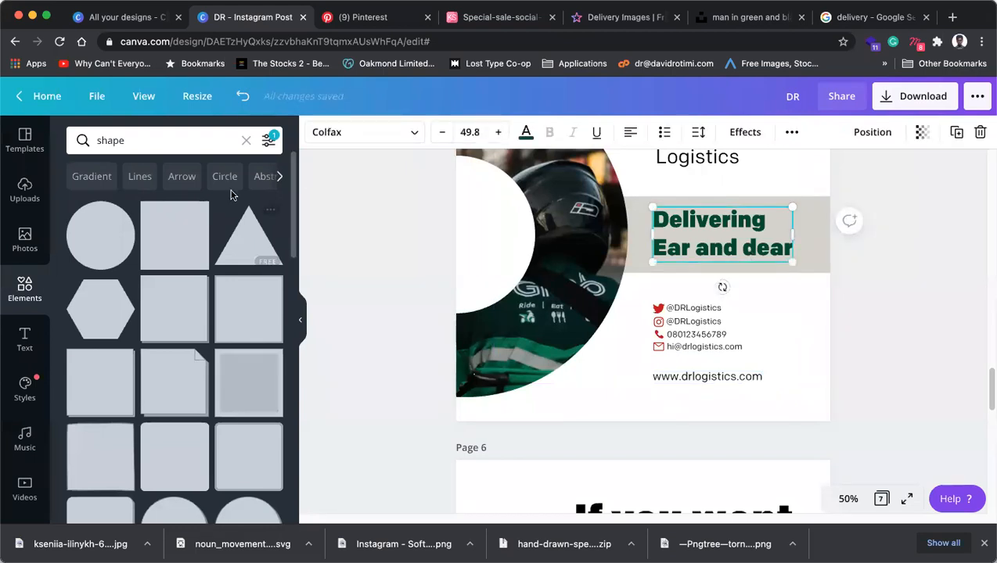
click(412, 138)
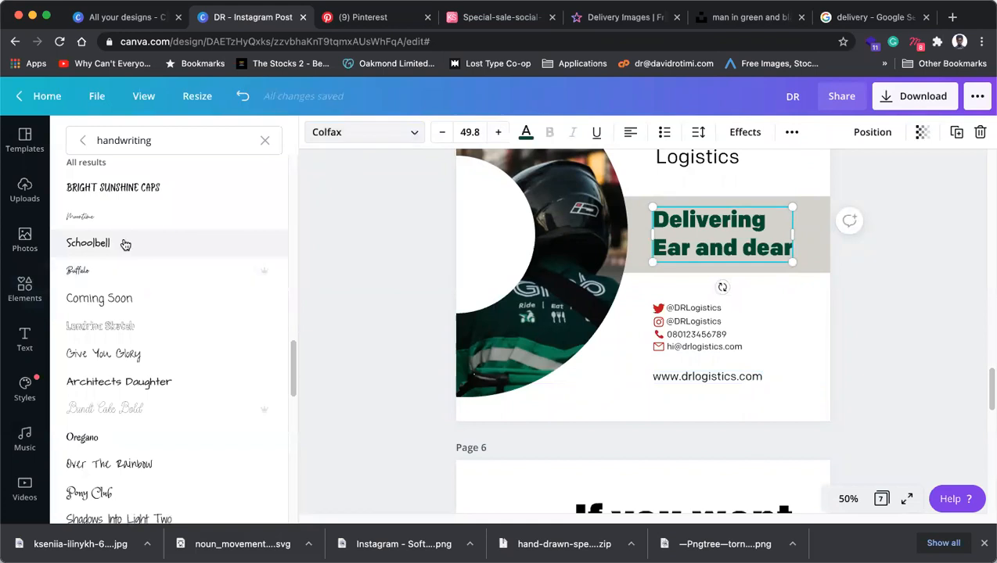
Search fonts for 'scrip', try Playlist Script, then set the tagline in Zing Rust Script.
double_click(175, 139)
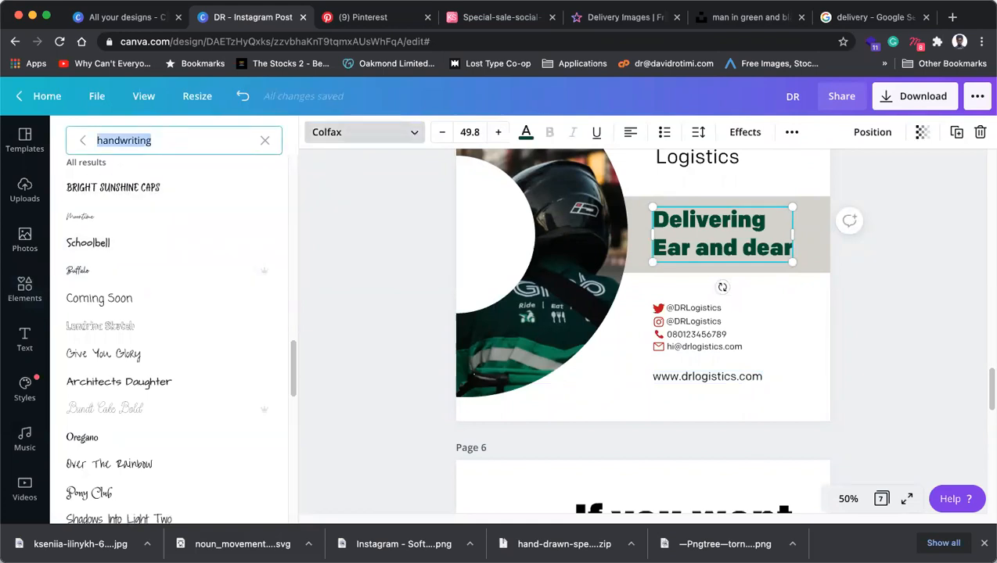
text(script)
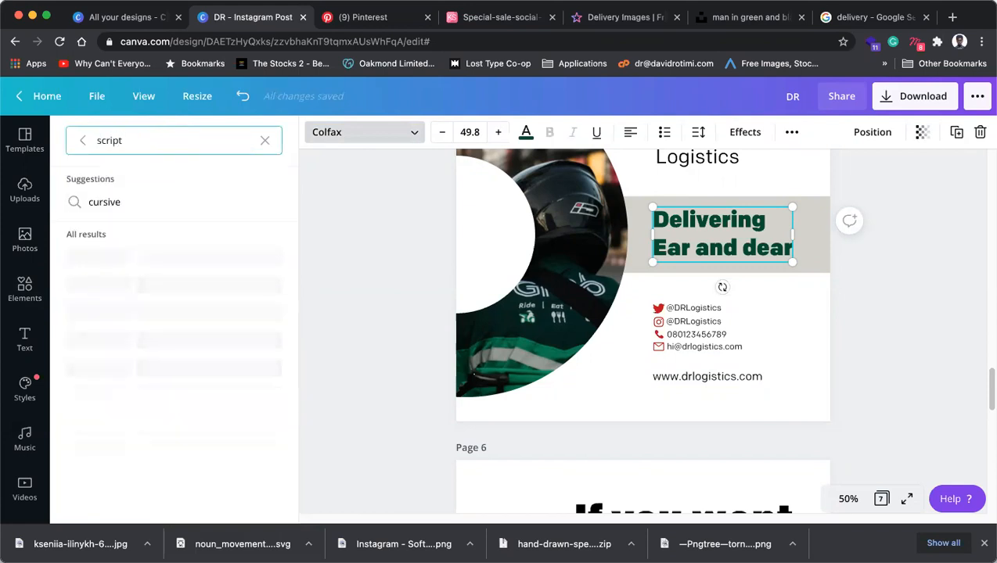
scroll(100, 370, down, 2)
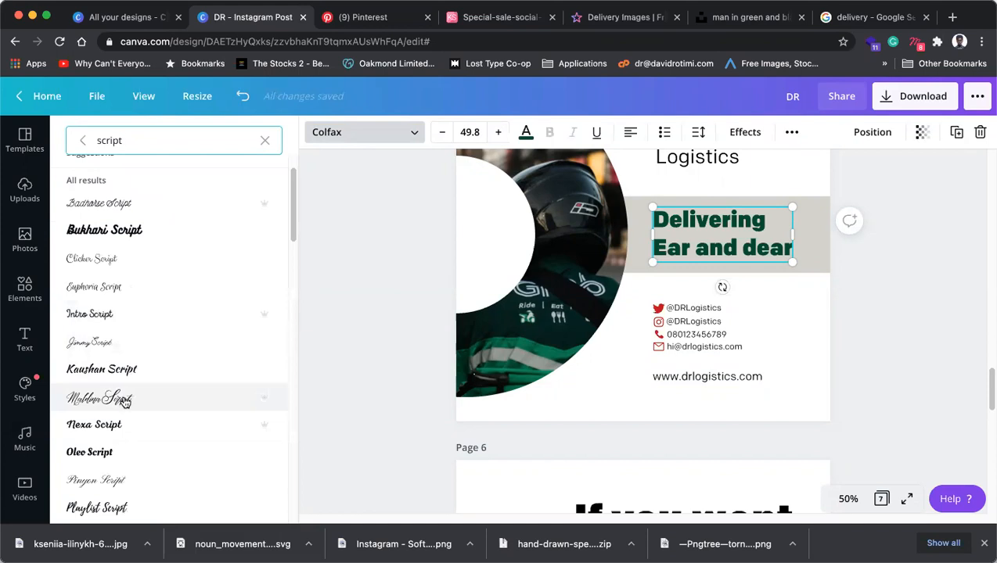
scroll(124, 400, down, 4)
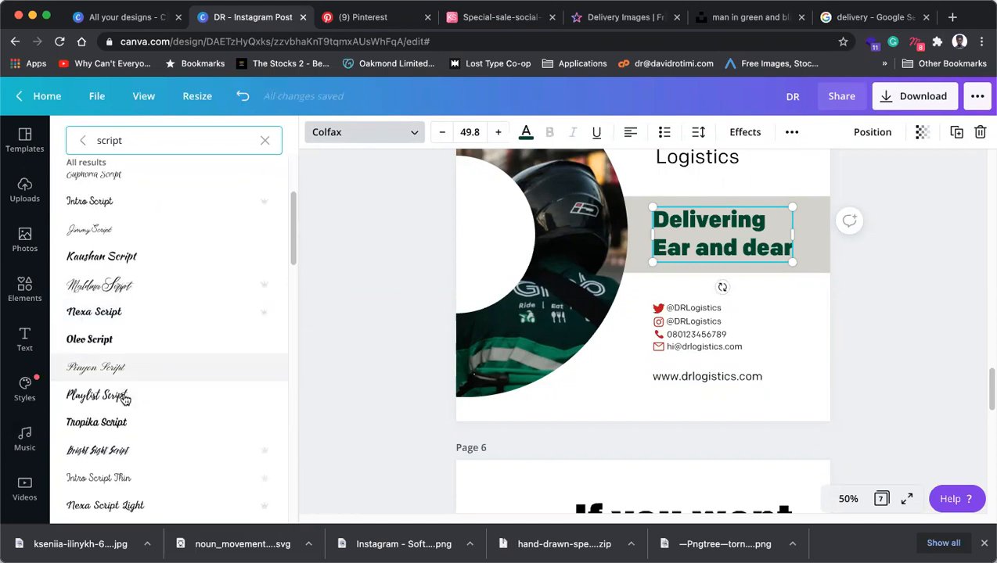
click(123, 399)
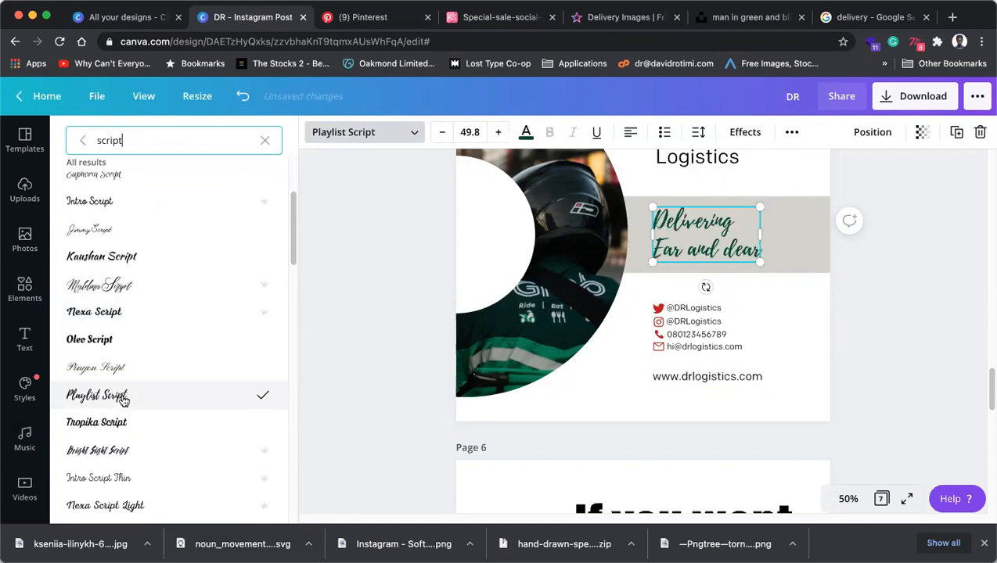
scroll(123, 399, down, 6)
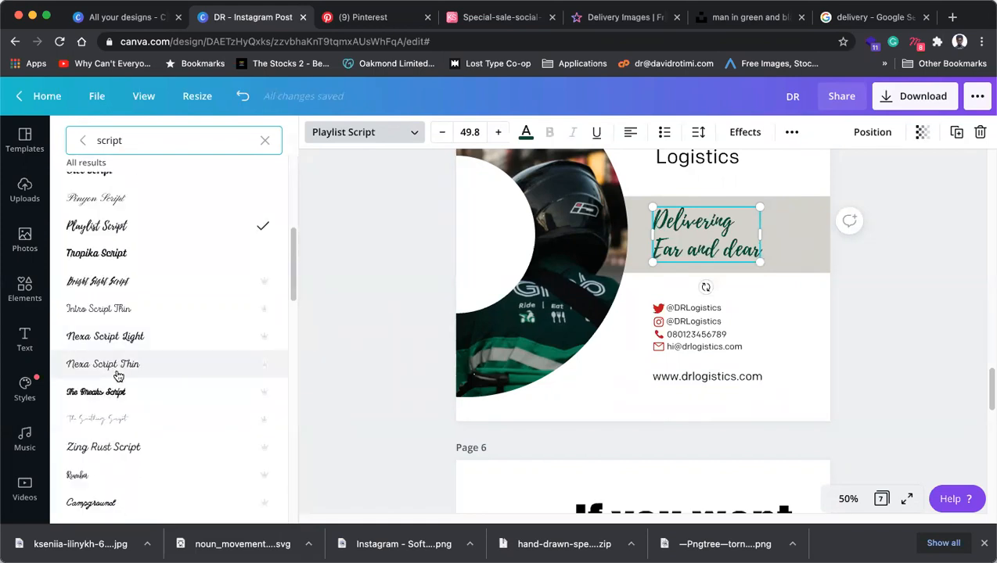
scroll(108, 442, down, 1)
click(110, 435)
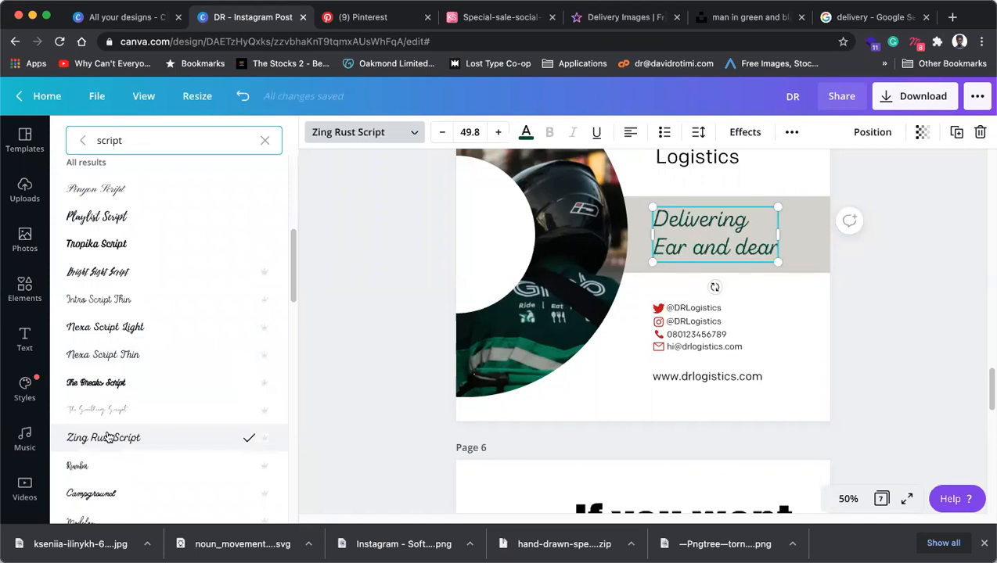
click(905, 291)
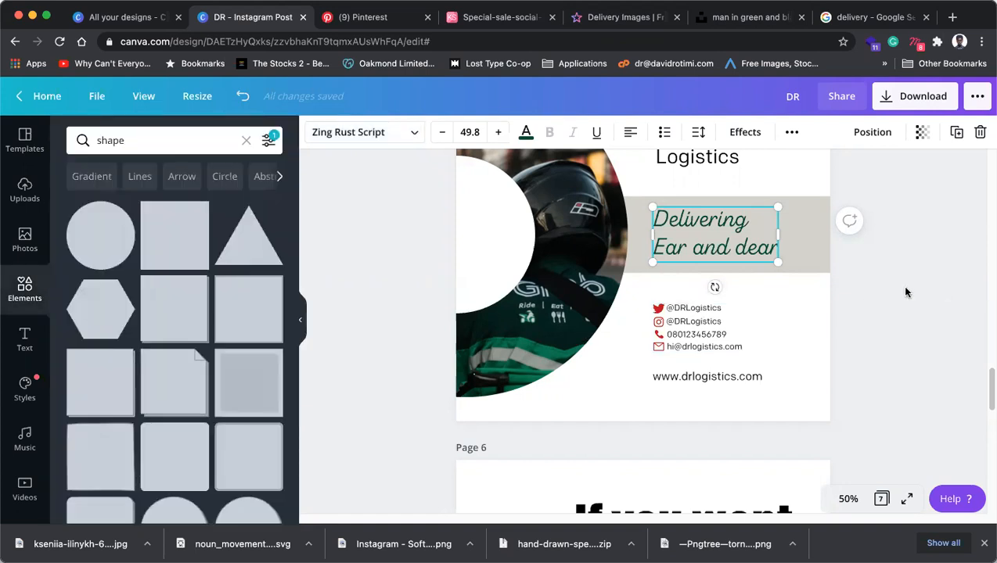
scroll(909, 315, up, 2)
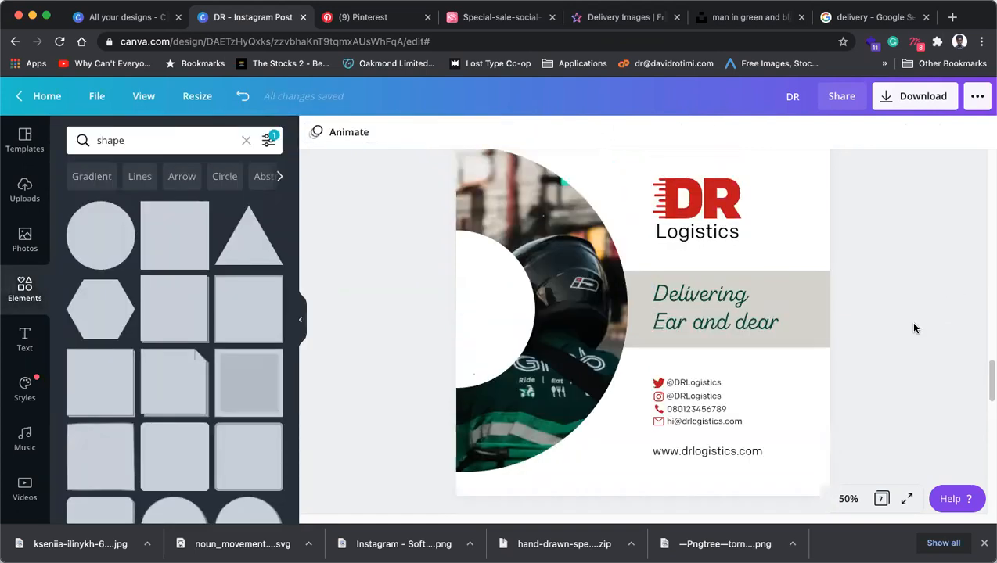
Change the tagline to read 'Delivering ear and dear' with a lowercase e.
click(680, 325)
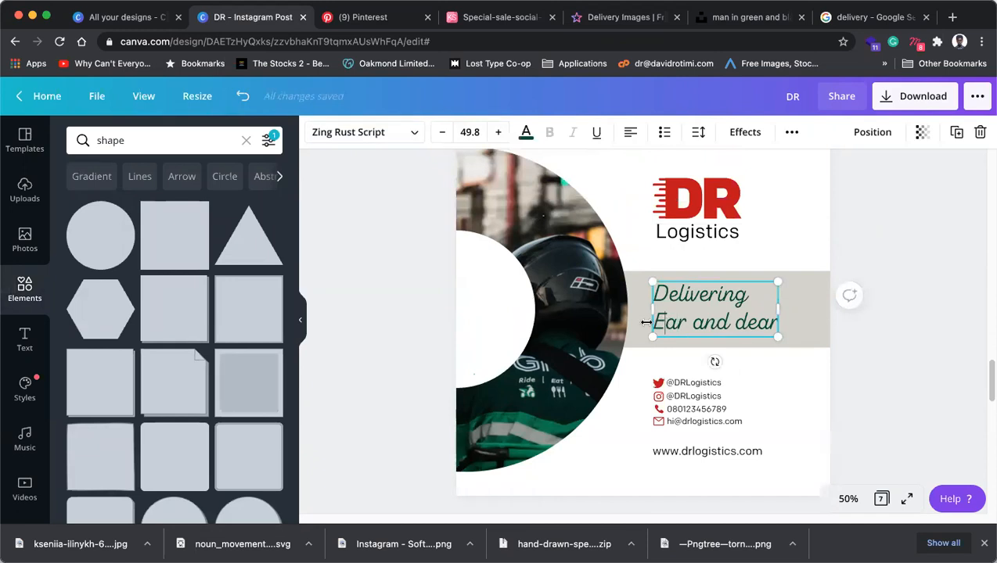
key(BackSpace)
text(e)
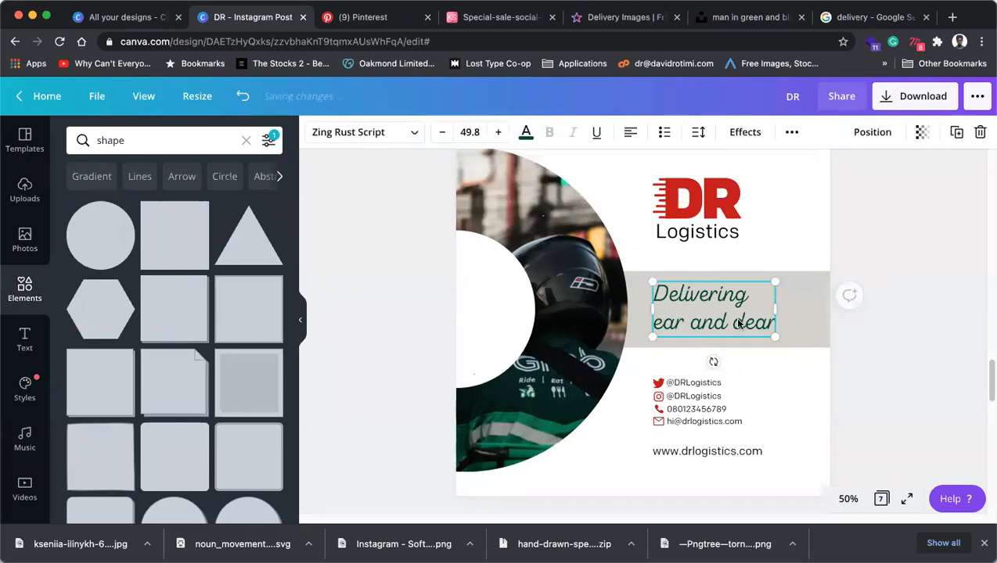
Enlarge the tagline to 56.6, reduce its line height and centre it on the grey band.
click(793, 282)
click(774, 283)
drag(787, 275, 793, 272)
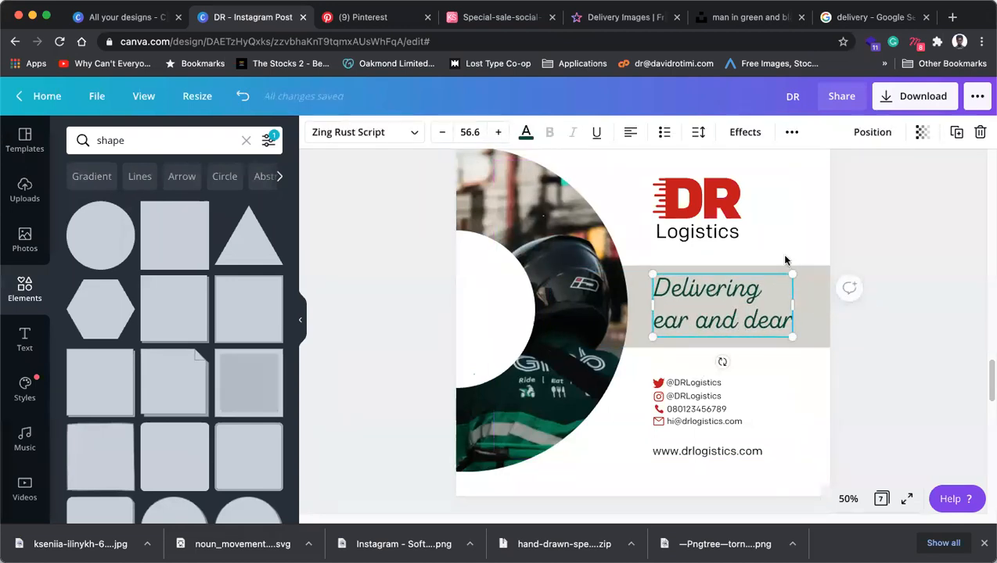
click(698, 133)
drag(785, 202, 796, 208)
click(760, 332)
drag(760, 328, 761, 329)
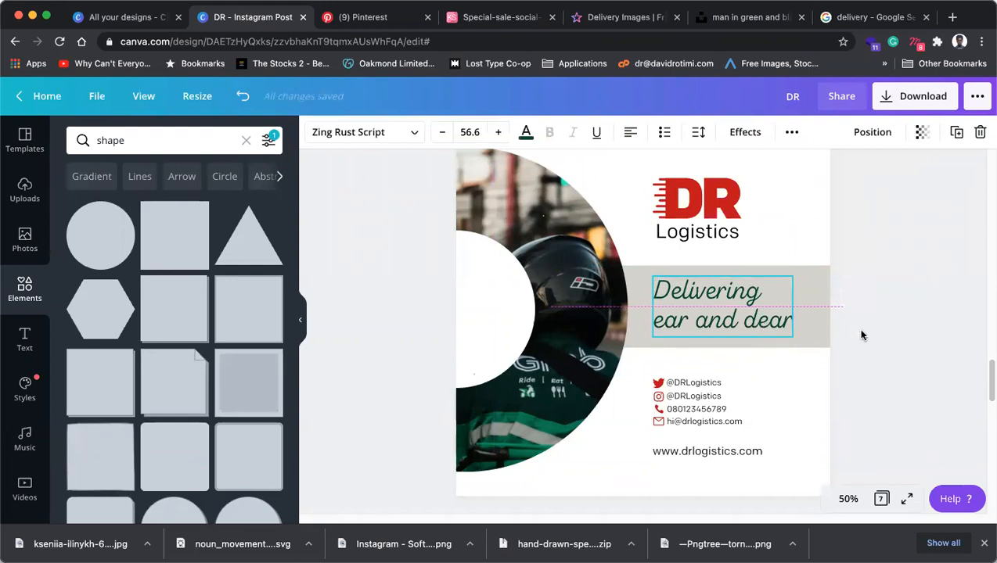
Adjust the grey band's height slightly to about 844 × 213.
click(701, 344)
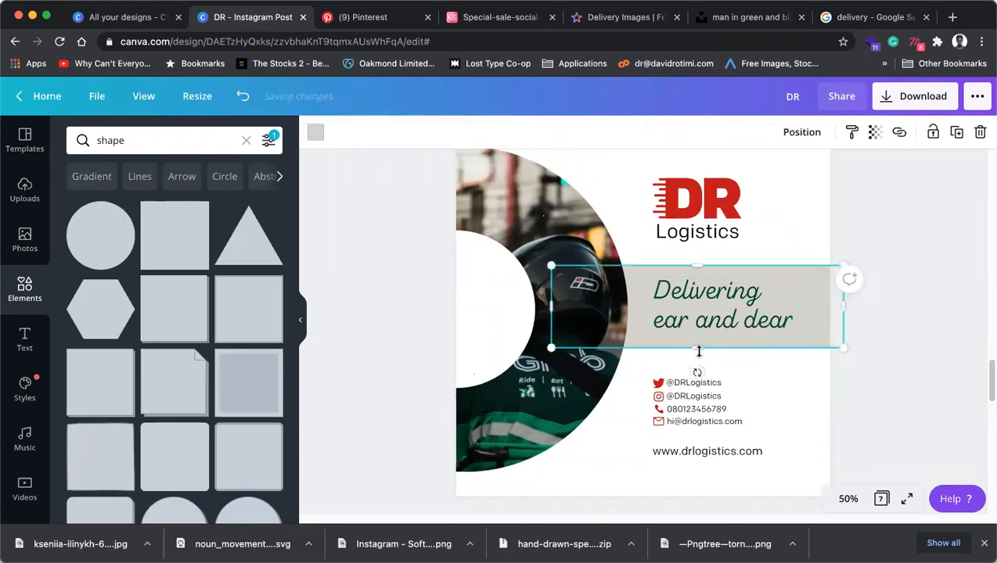
drag(700, 345, 700, 339)
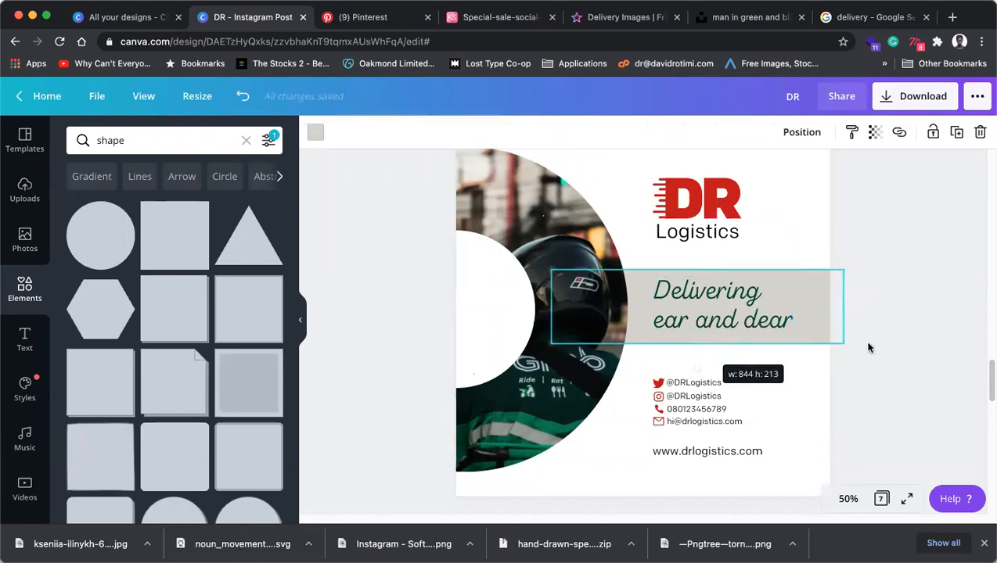
click(892, 344)
click(796, 328)
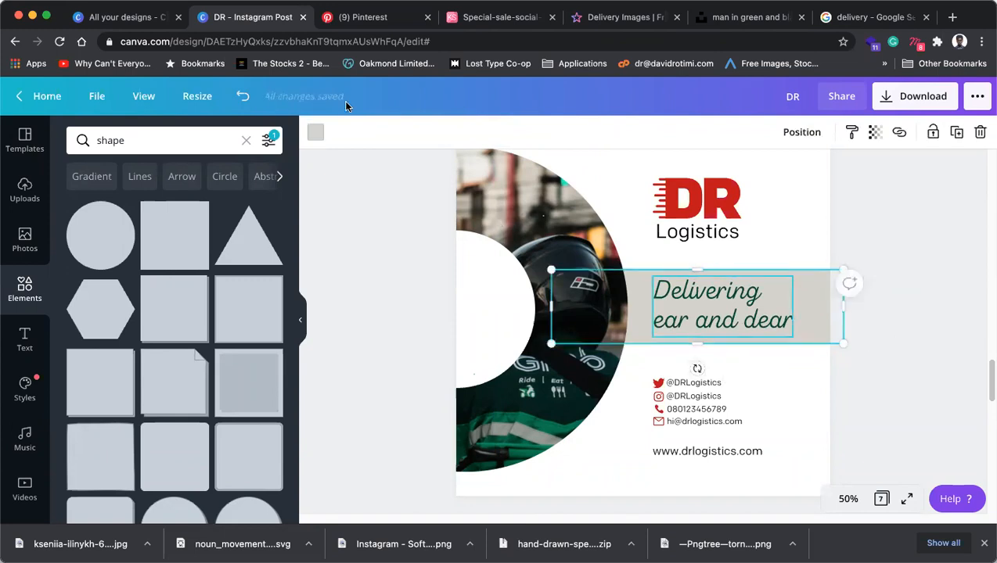
Lighten the grey band behind the tagline to a pale beige with the custom colour picker.
click(316, 132)
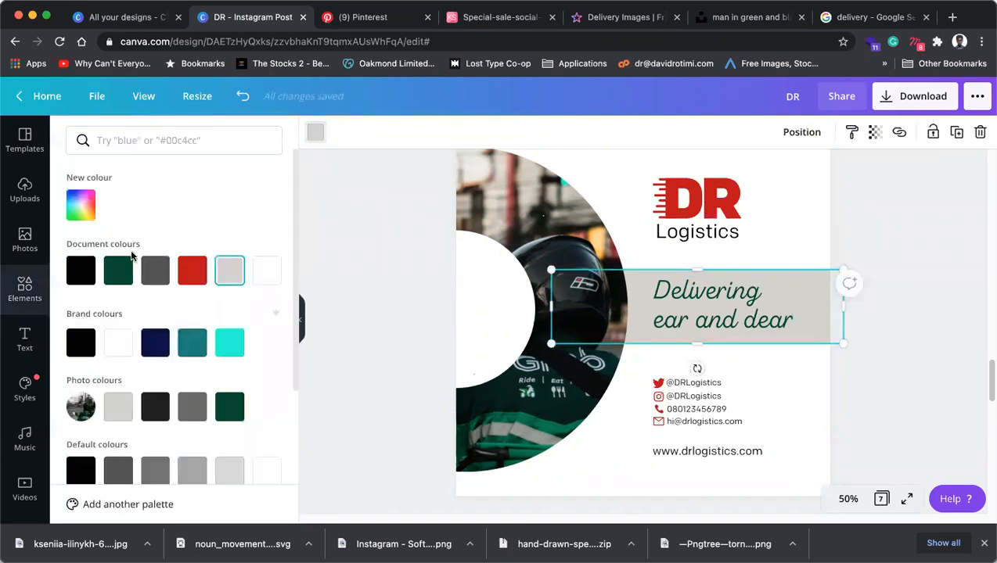
click(80, 205)
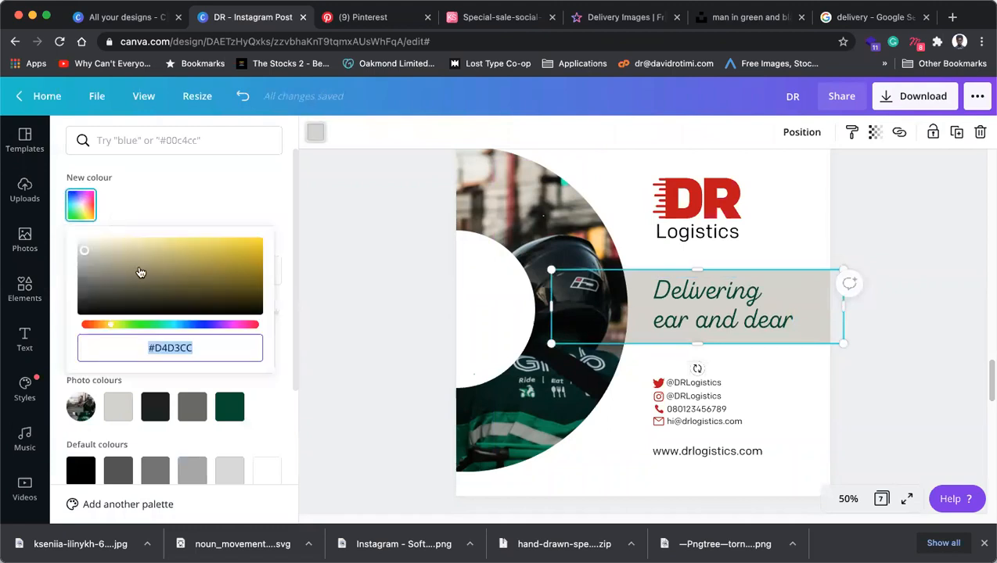
drag(83, 250, 82, 244)
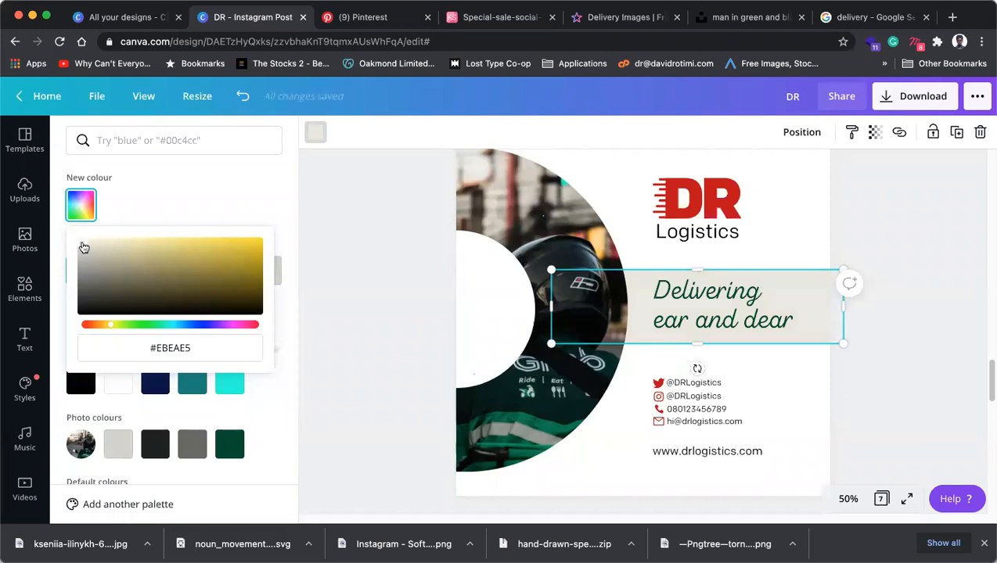
click(885, 366)
click(891, 391)
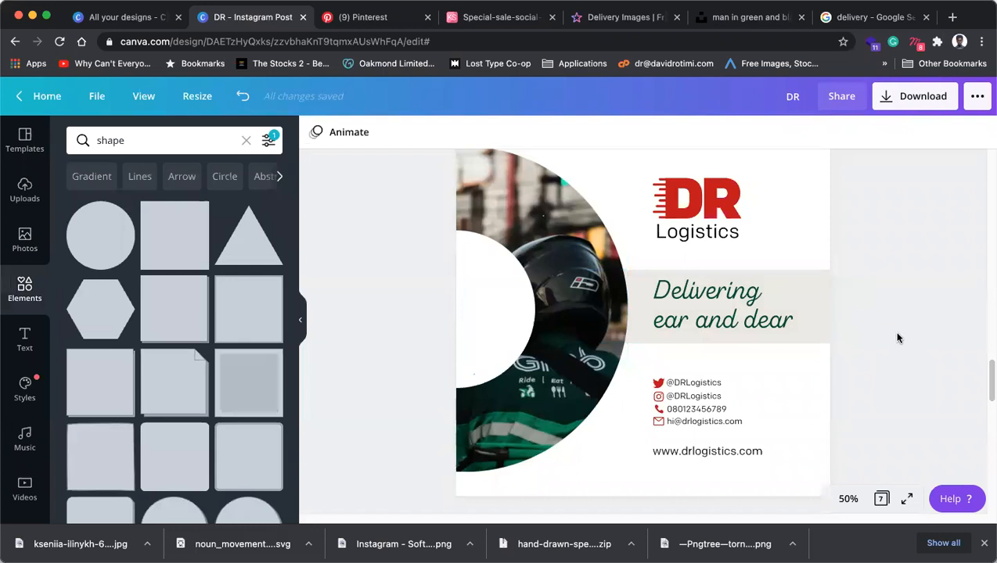
Select the white half-circle shape, then switch to the Unsplash courier photo page.
scroll(565, 379, up, 1)
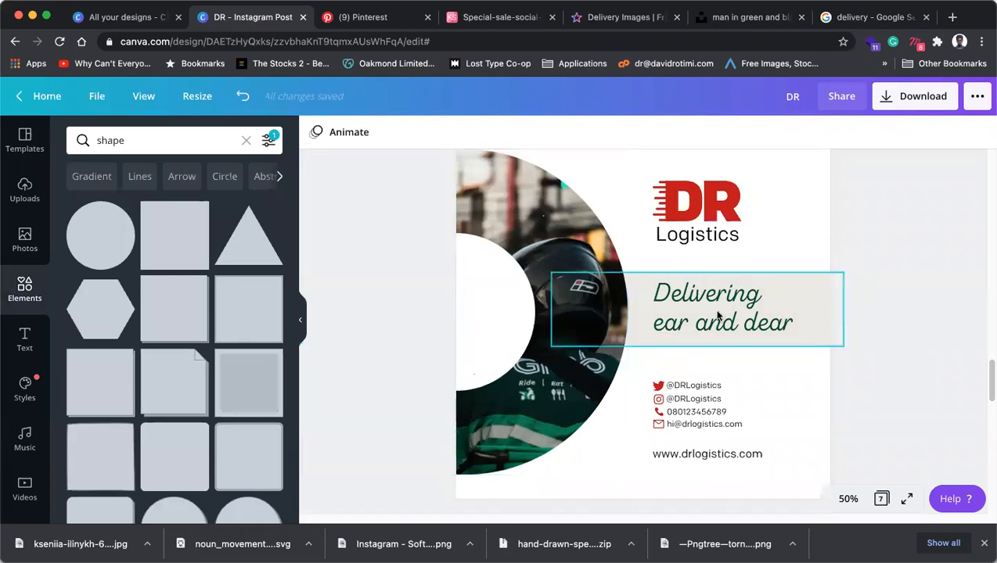
scroll(564, 413, up, 1)
scroll(564, 413, up, 2)
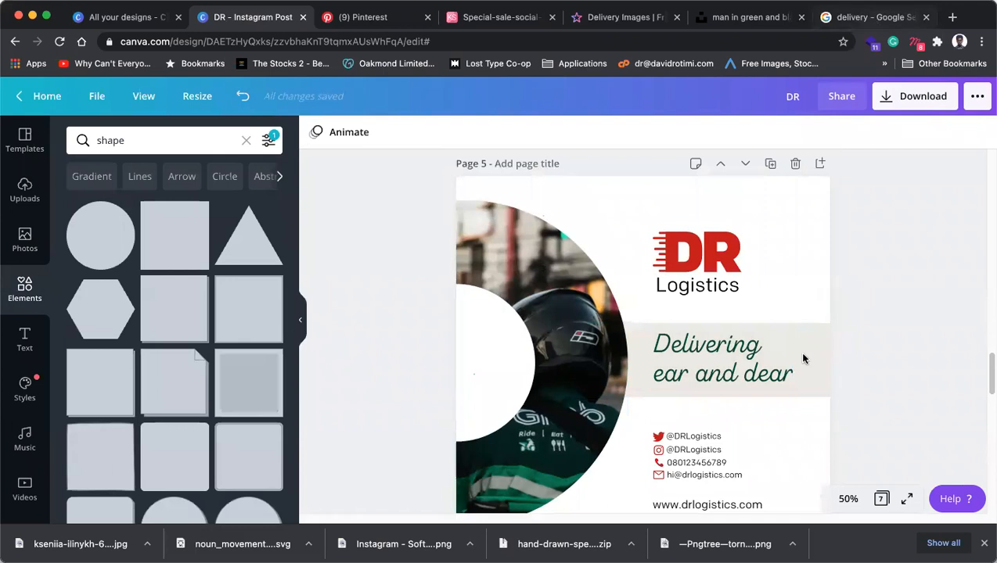
scroll(797, 429, down, 1)
click(500, 356)
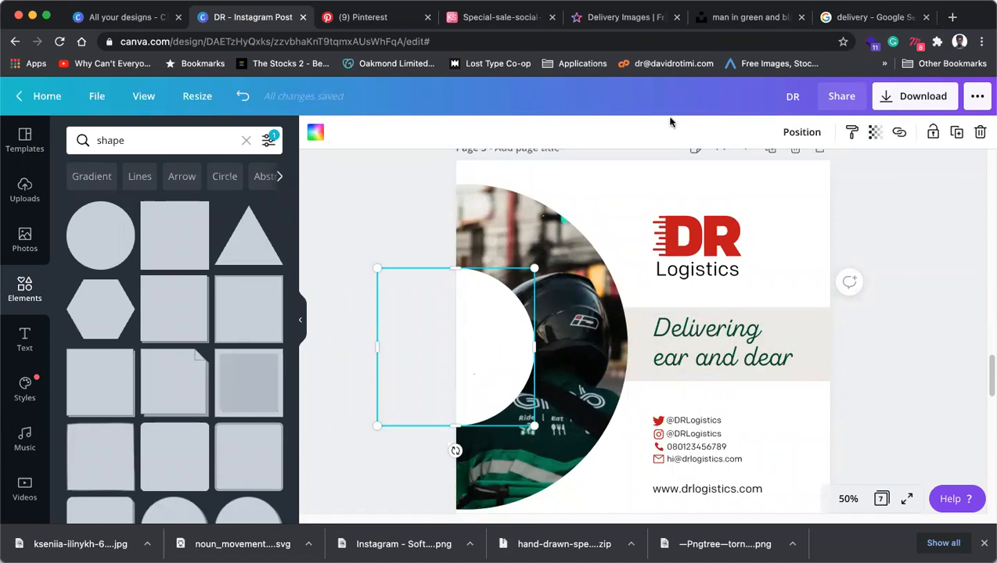
click(743, 18)
Open the photo of the rider on a scooter by the stone wall and copy the image.
scroll(855, 280, down, 3)
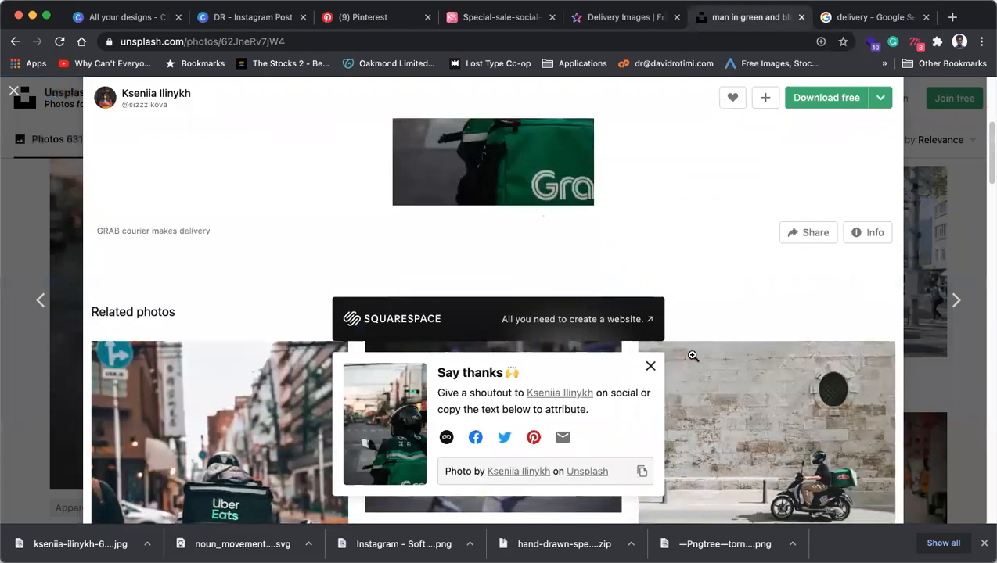
scroll(743, 344, down, 3)
click(772, 341)
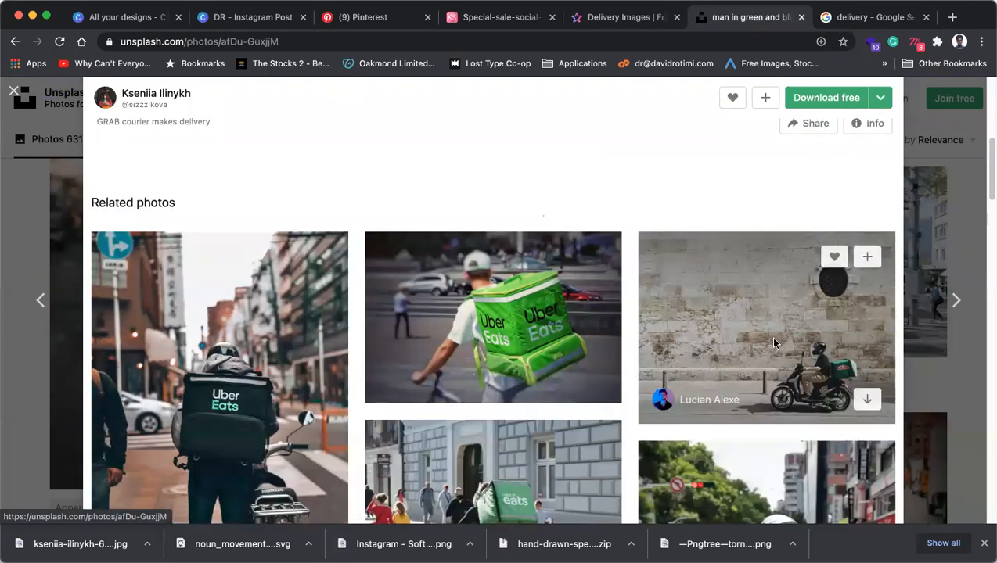
right_click(520, 311)
click(550, 345)
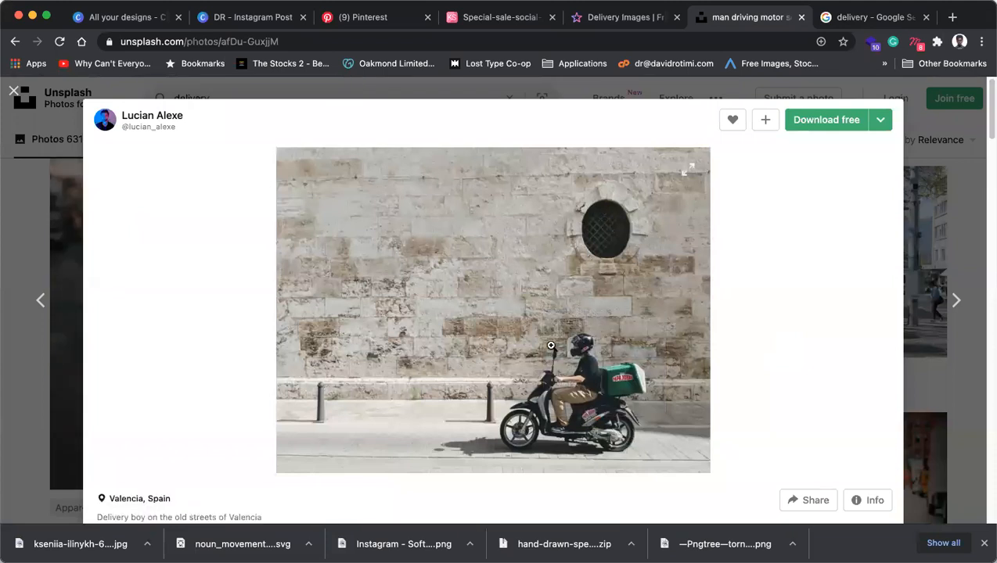
right_click(565, 322)
click(596, 359)
Cycle through the browser tabs back to the DR Instagram Post design in Canva.
click(603, 25)
click(861, 17)
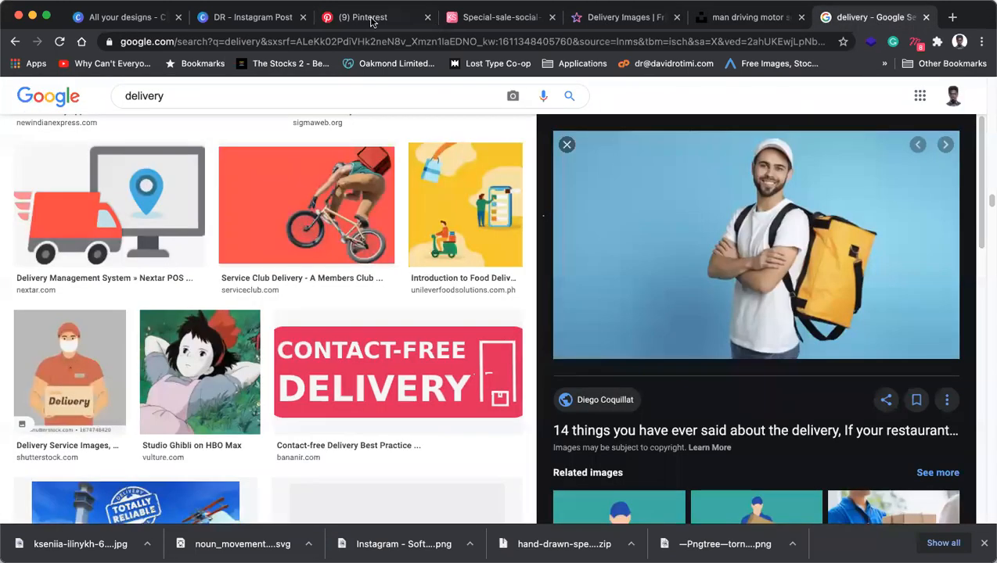
click(318, 23)
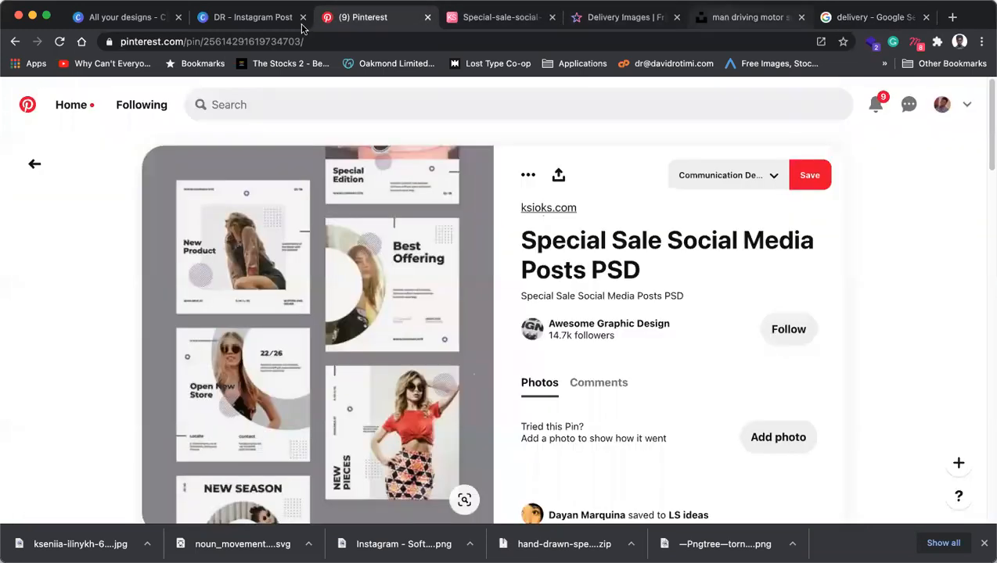
click(263, 21)
Duplicate Page 5 as a new page.
scroll(608, 319, down, 5)
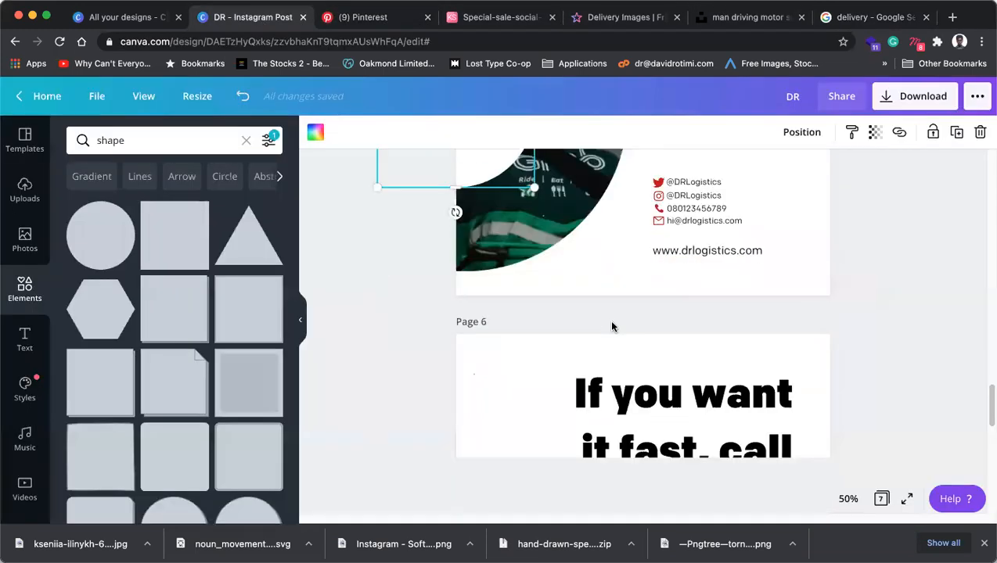
scroll(656, 330, down, 3)
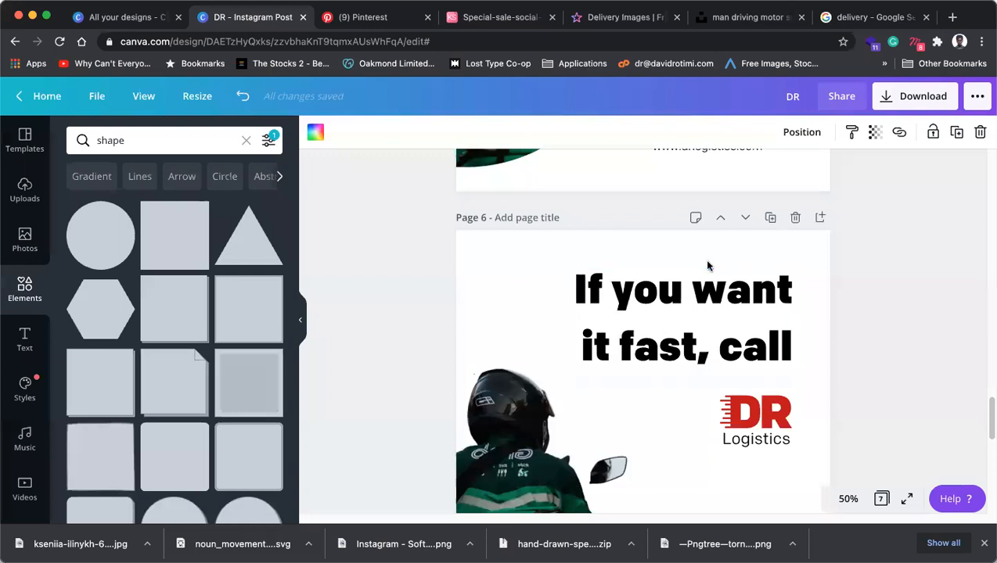
scroll(707, 266, down, 3)
scroll(708, 266, down, 6)
scroll(712, 264, down, 3)
scroll(743, 247, up, 10)
scroll(771, 234, up, 15)
scroll(763, 255, down, 5)
click(771, 292)
Delete the circle photo, its empty frame and the tagline with its beige band from the copy.
scroll(565, 292, down, 3)
click(519, 312)
key(Delete)
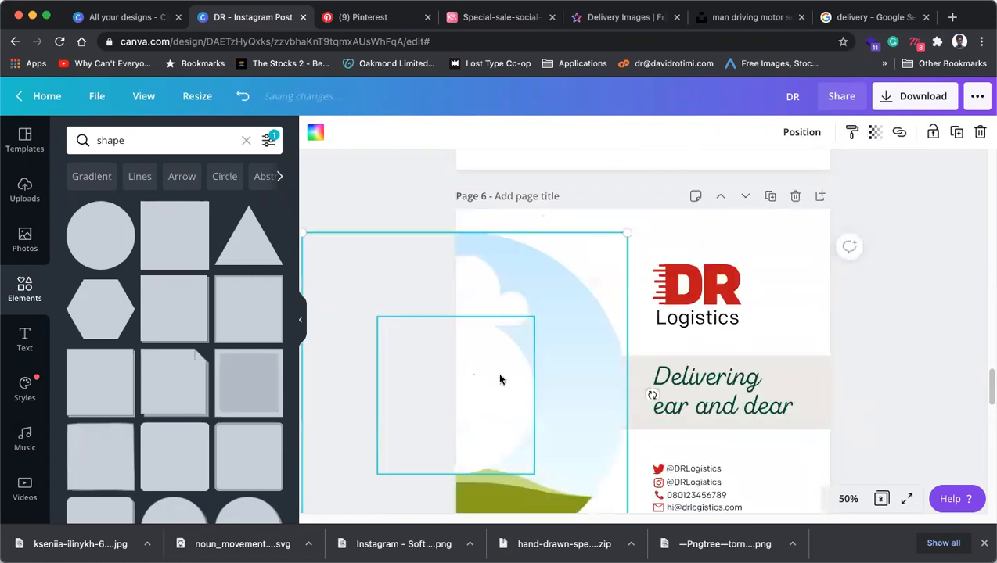
click(564, 329)
key(Delete)
click(729, 392)
key(Delete)
key(Delete)
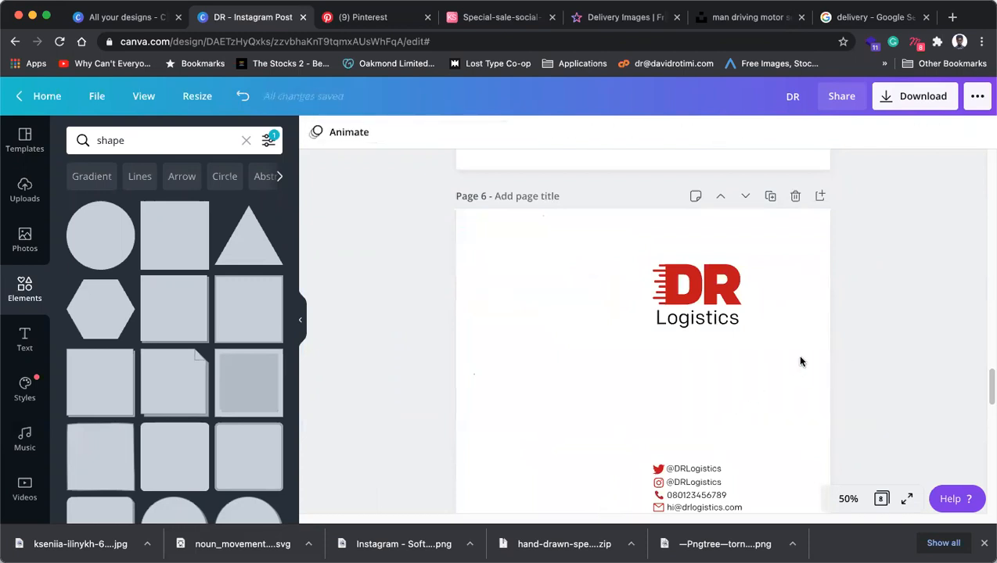
Paste the copied scooter photo and stretch it across the page width.
scroll(651, 333, down, 3)
scroll(656, 333, up, 2)
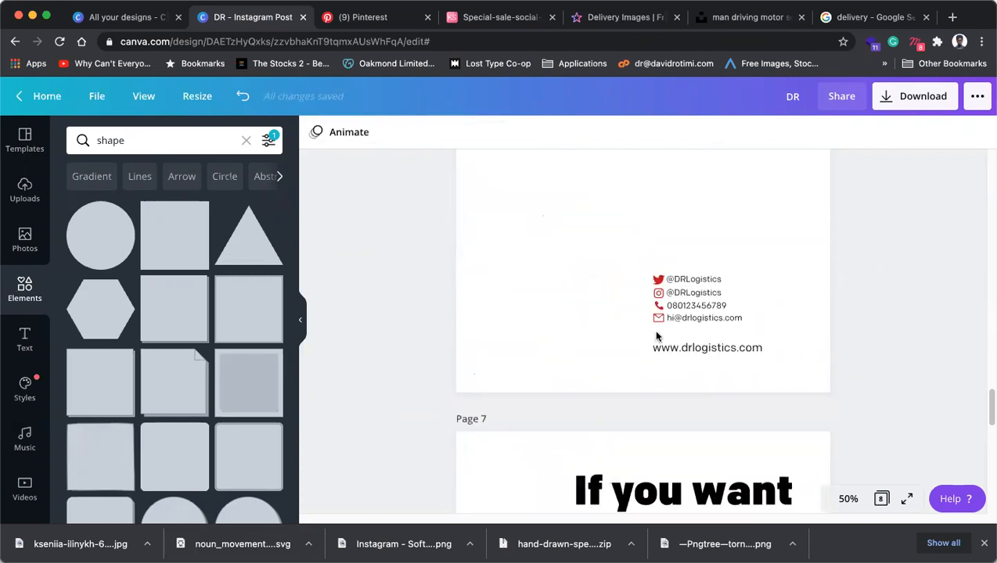
key(super+v)
drag(807, 344, 829, 367)
Extend the scooter photo down to fill the square page.
scroll(633, 415, down, 2)
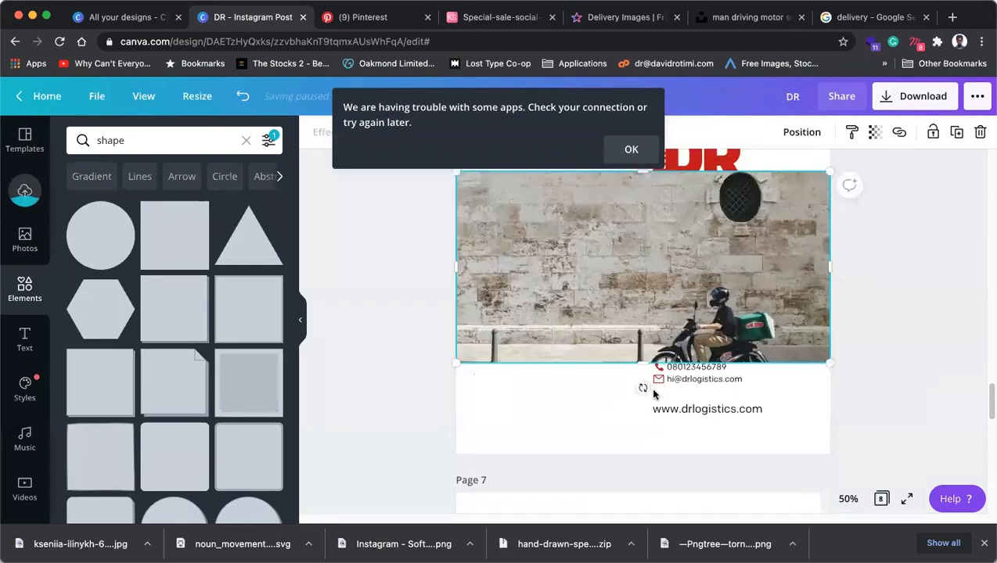
drag(641, 436, 641, 453)
scroll(696, 333, up, 1)
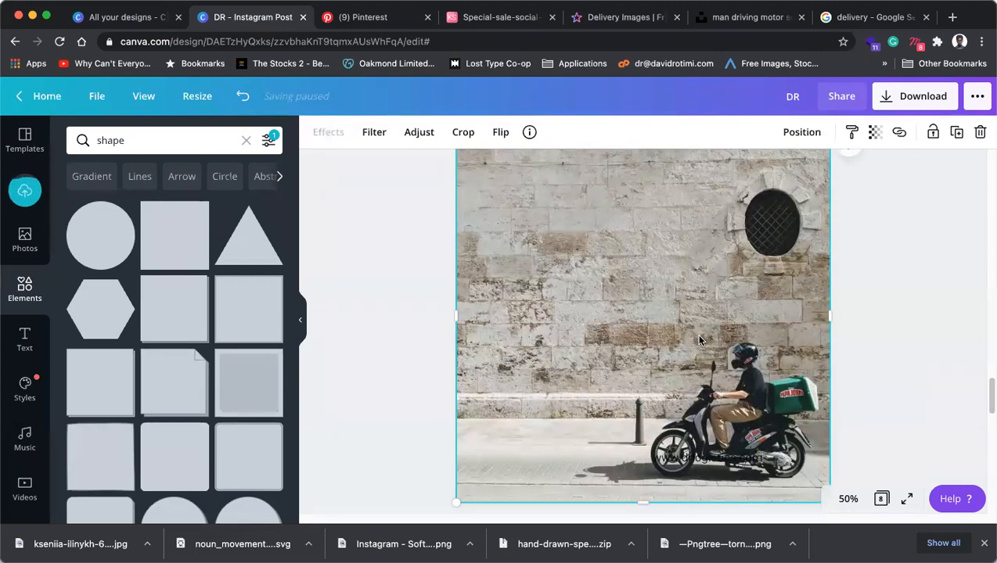
scroll(700, 340, up, 1)
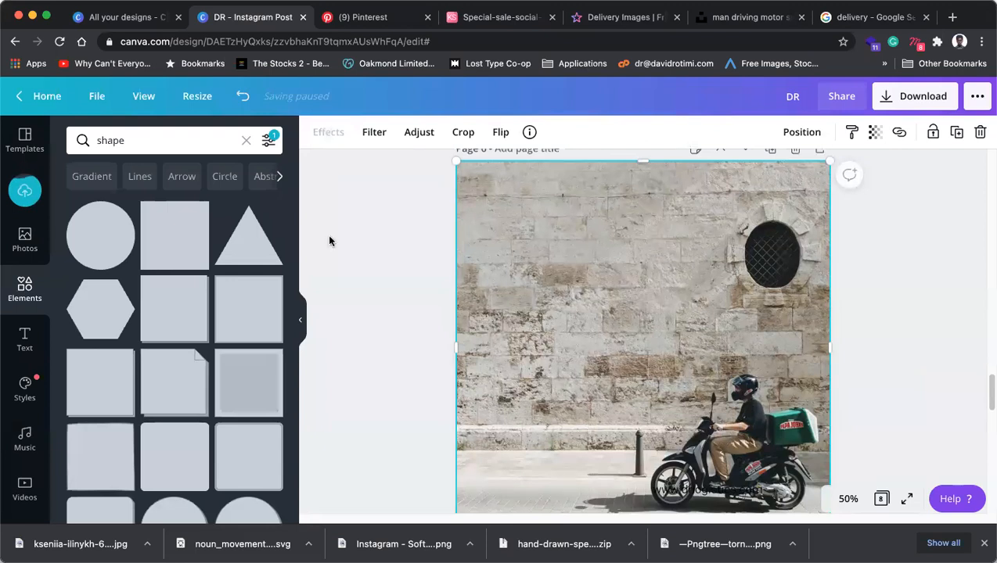
Browse back and forth through the photo's Duotone colour presets.
click(329, 133)
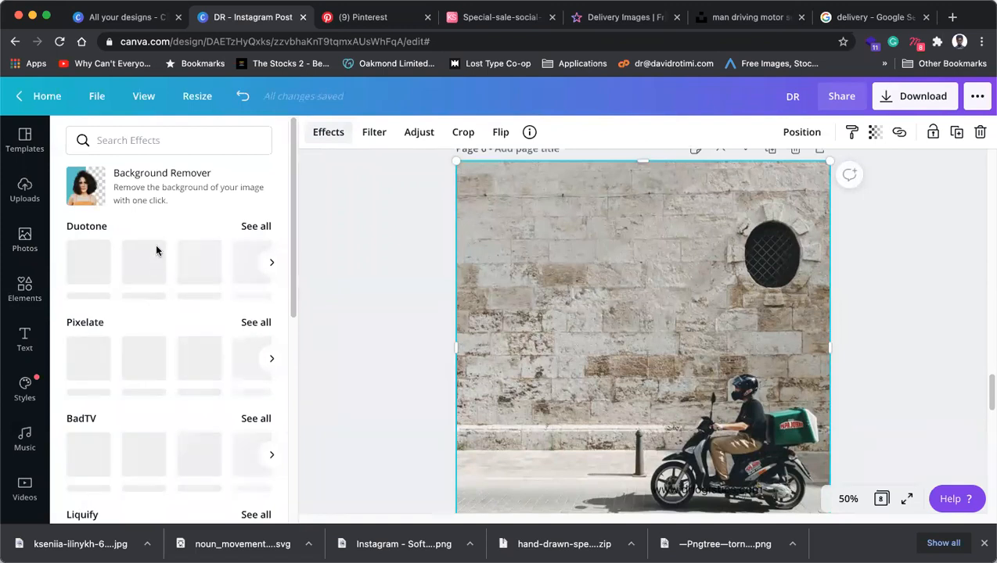
click(134, 270)
click(271, 265)
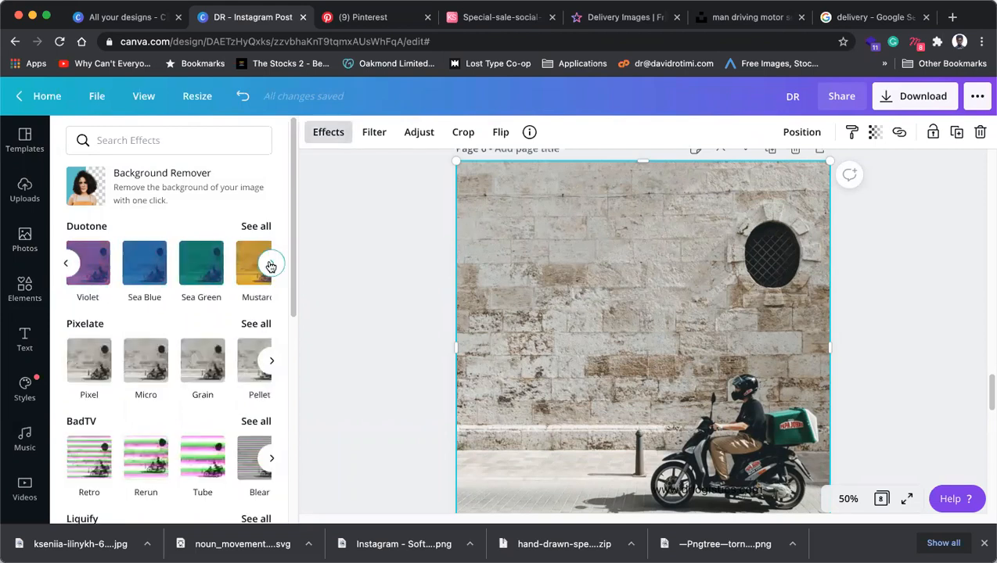
click(270, 266)
click(271, 267)
click(270, 266)
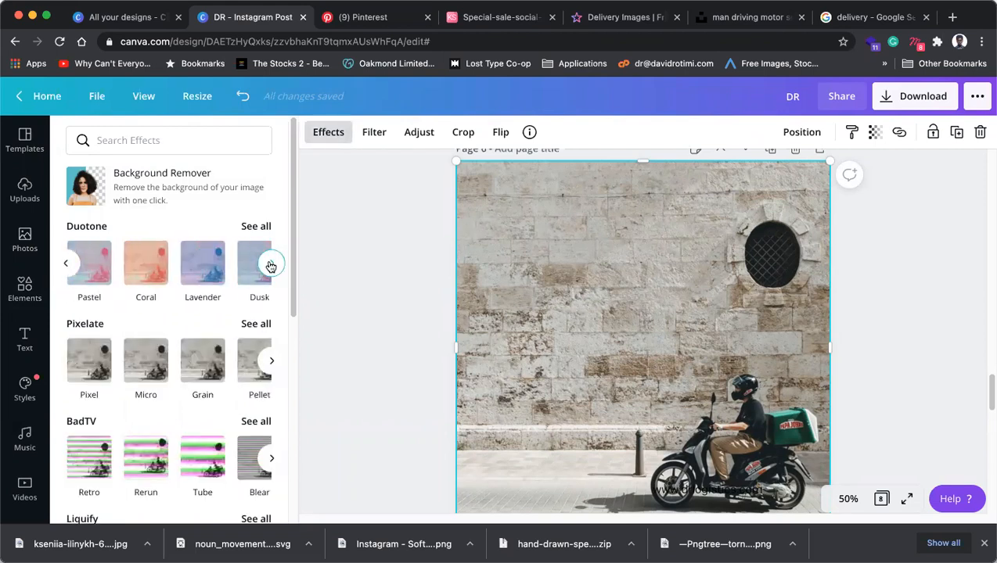
click(271, 266)
click(271, 266)
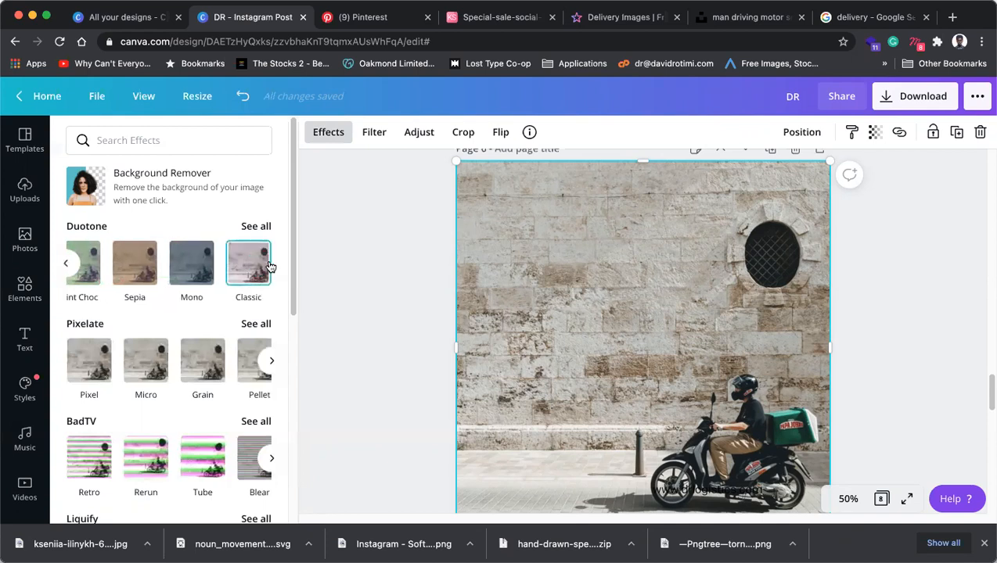
click(69, 267)
click(69, 266)
click(69, 267)
click(69, 267)
click(69, 267)
click(69, 267)
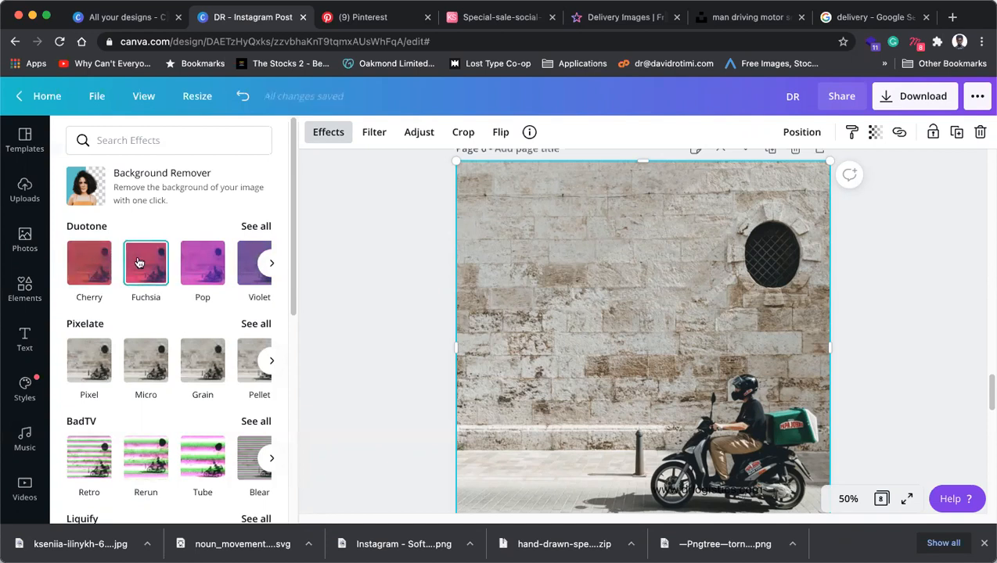
click(272, 263)
click(271, 263)
click(271, 263)
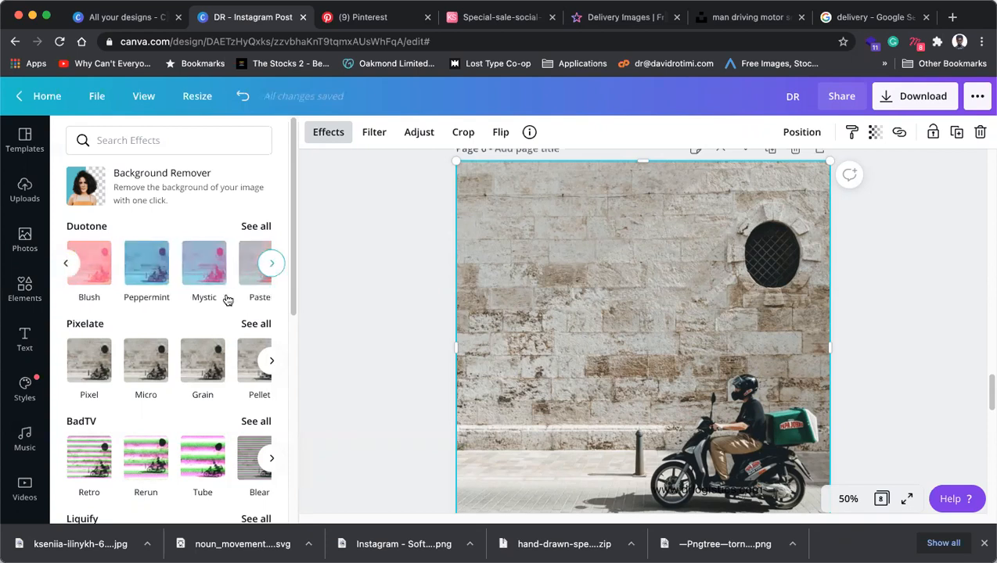
scroll(201, 347, down, 5)
scroll(199, 349, up, 10)
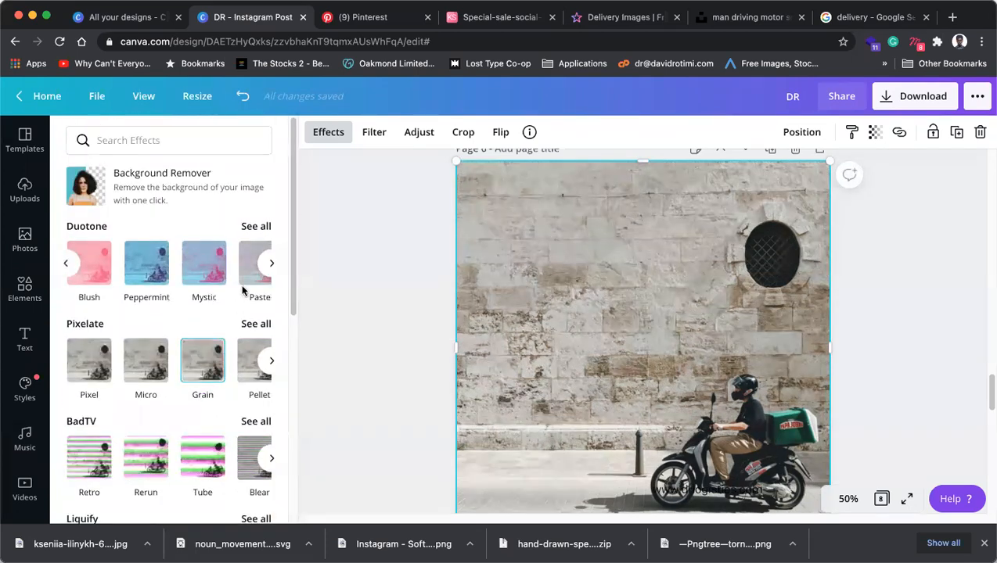
Show all Duotone presets, try Pomelo, then preview the red Cherry duotone.
click(256, 227)
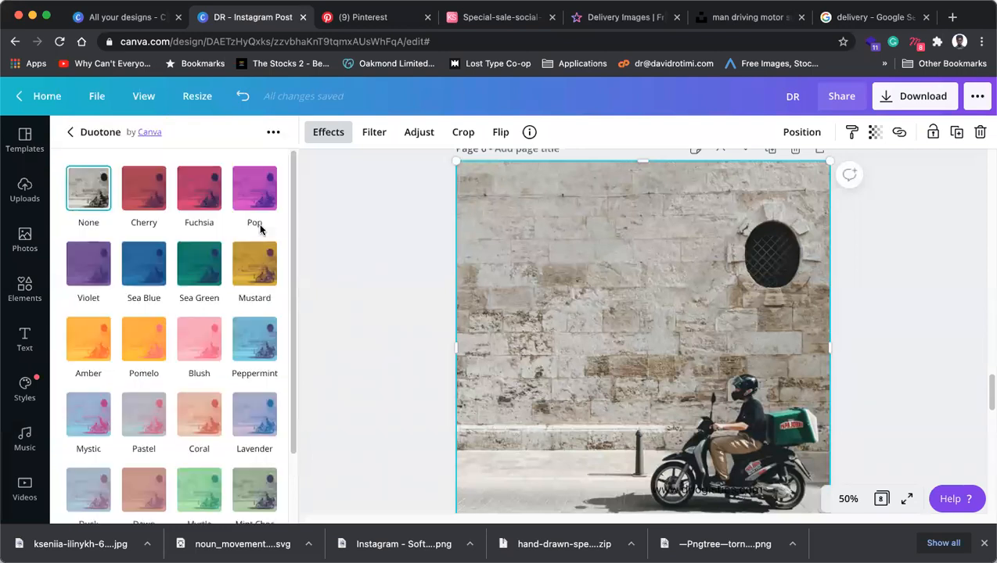
click(161, 335)
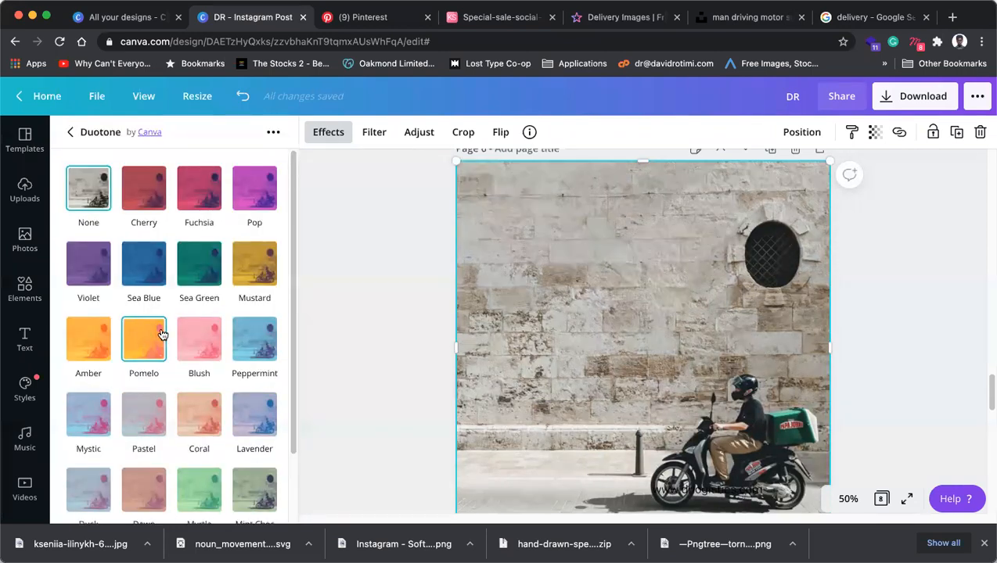
click(143, 188)
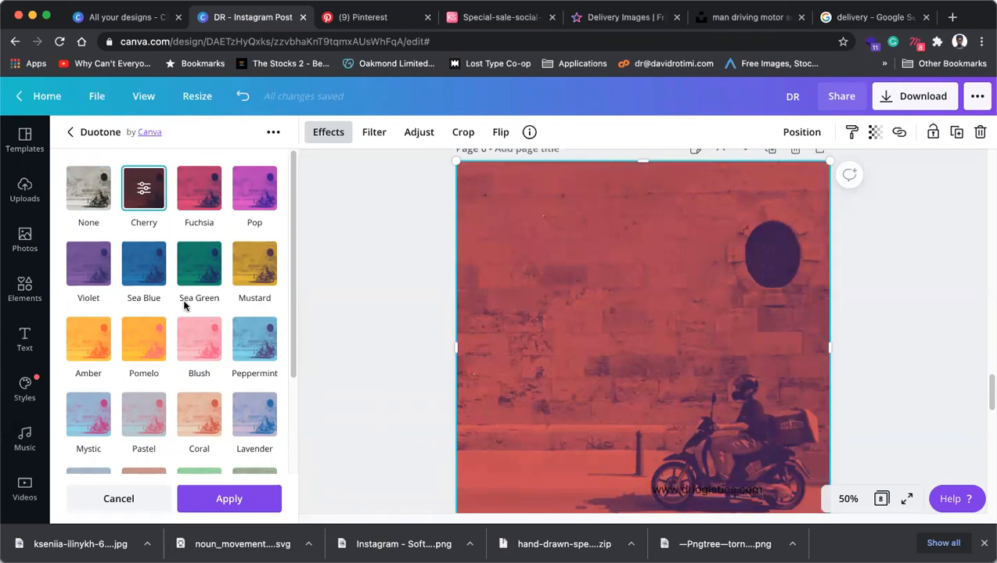
click(273, 131)
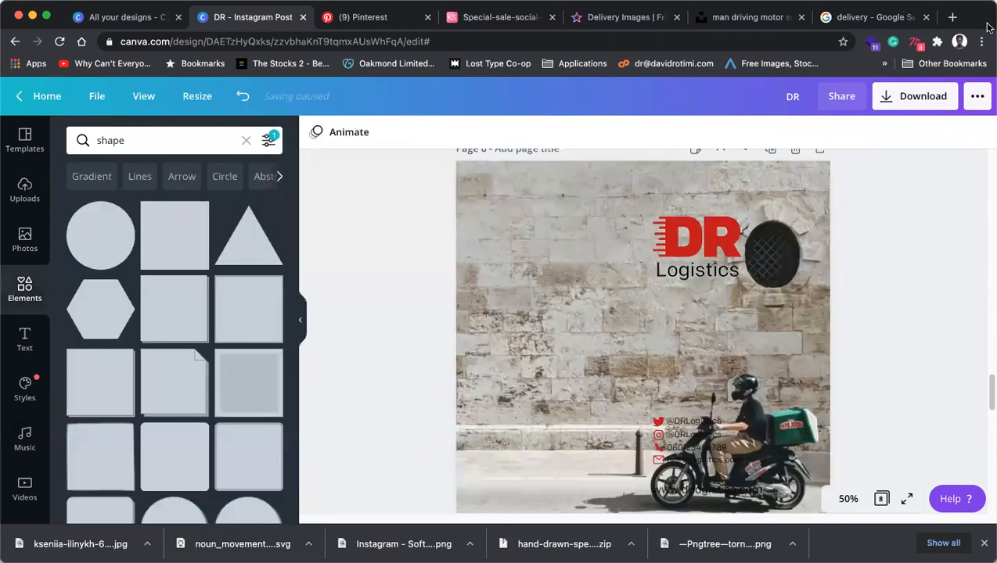
Search Google for 'duotone' in a new tab and scroll through the results.
click(953, 16)
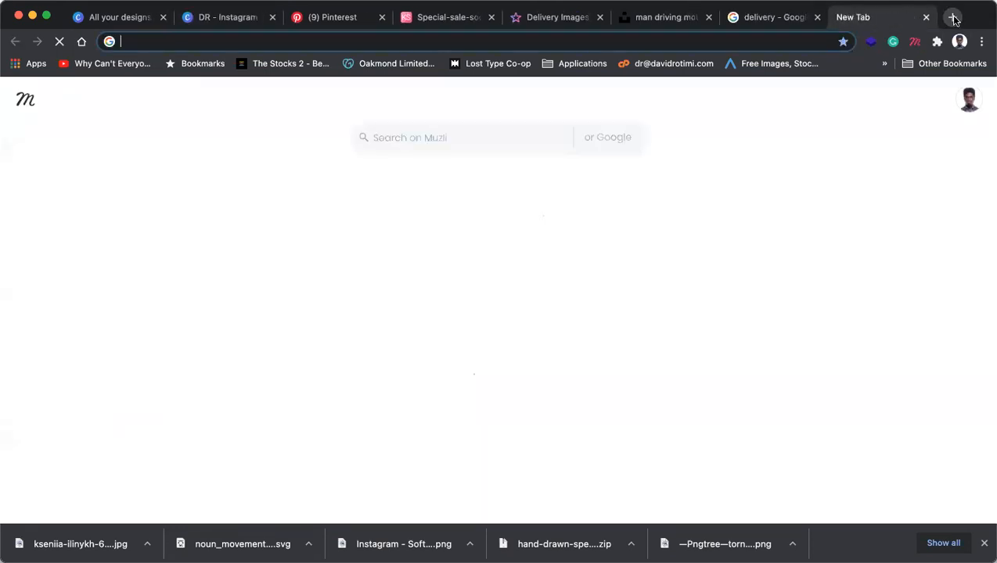
text(duo)
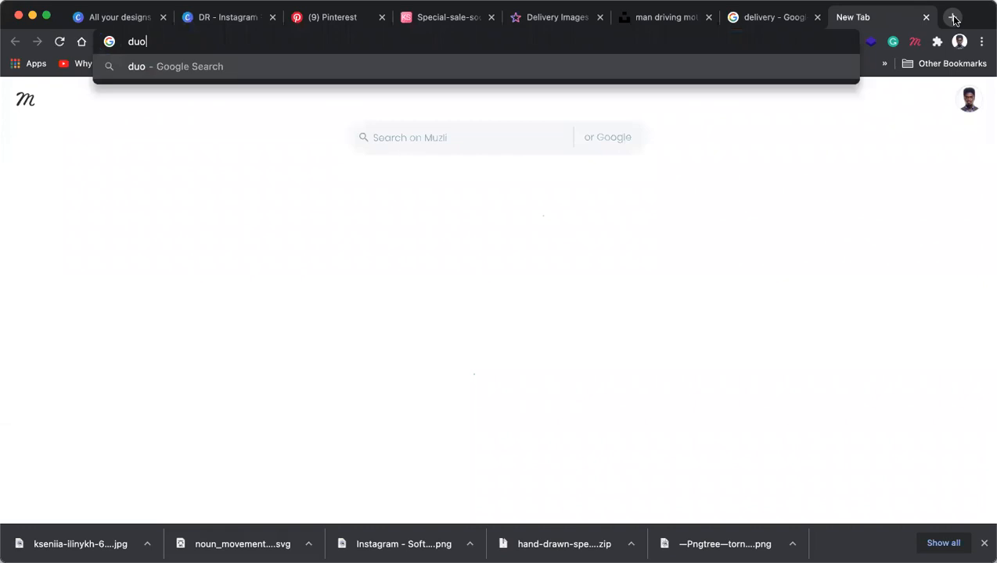
text(tone)
key(Return)
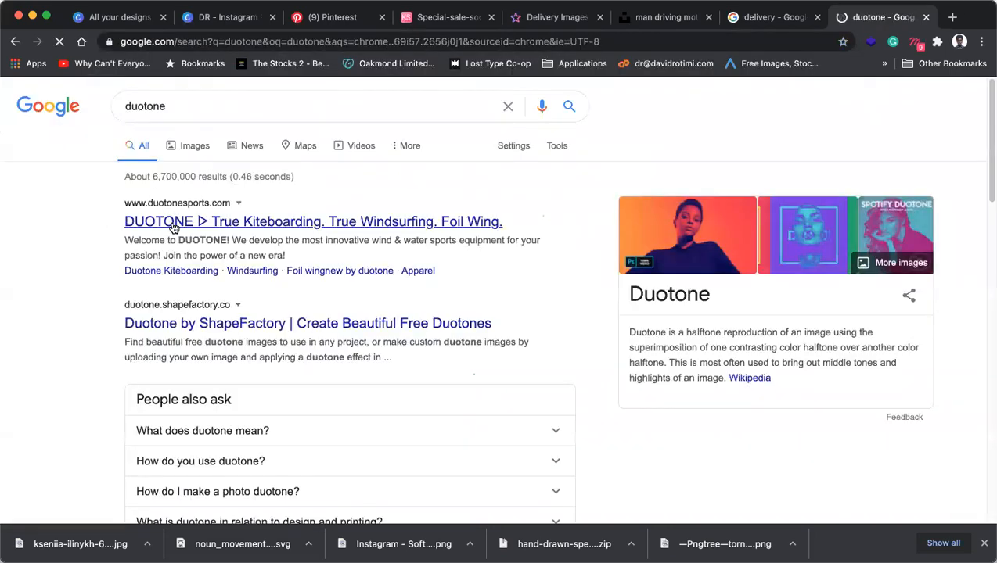
scroll(174, 228, down, 1)
scroll(173, 227, down, 8)
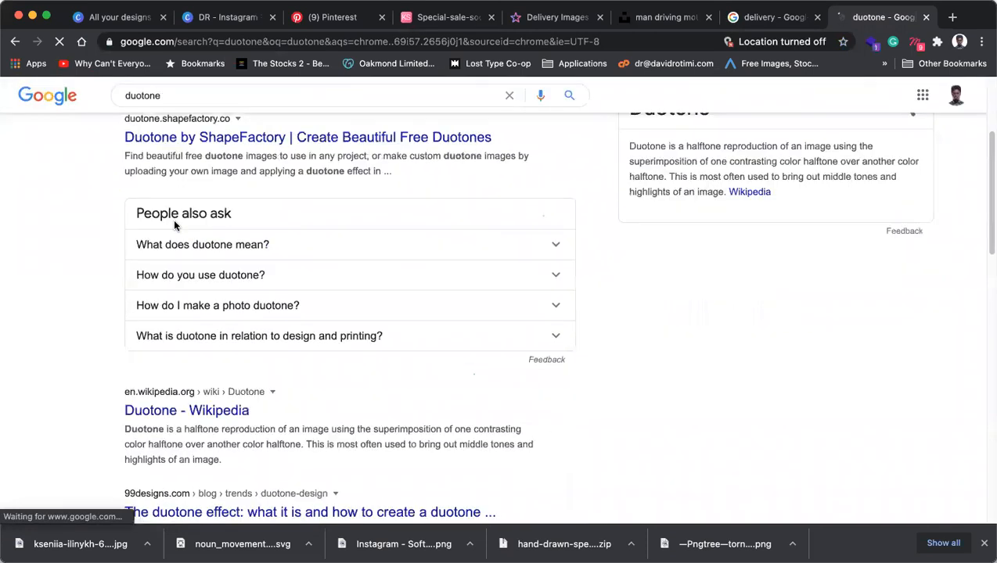
scroll(173, 226, down, 5)
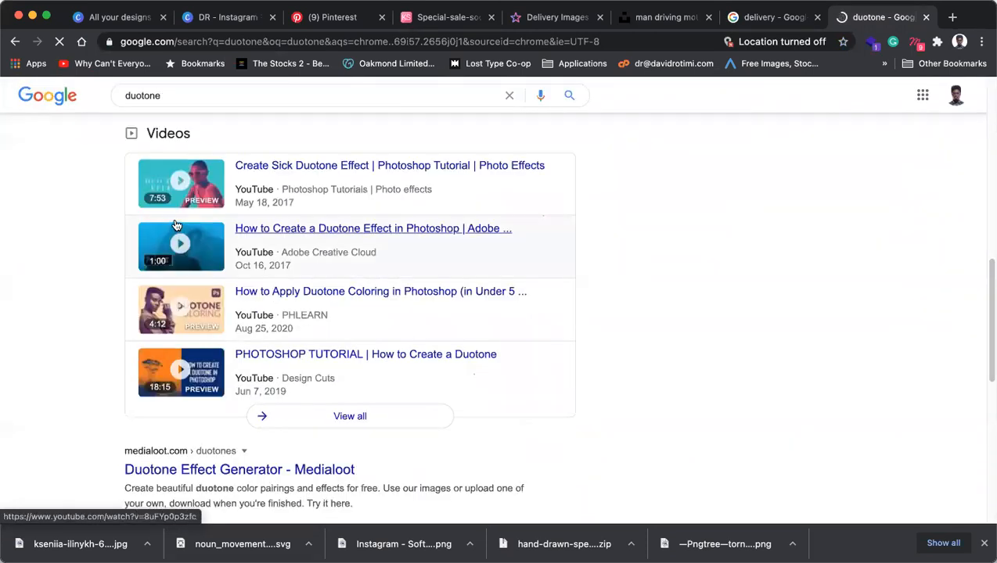
scroll(176, 225, down, 4)
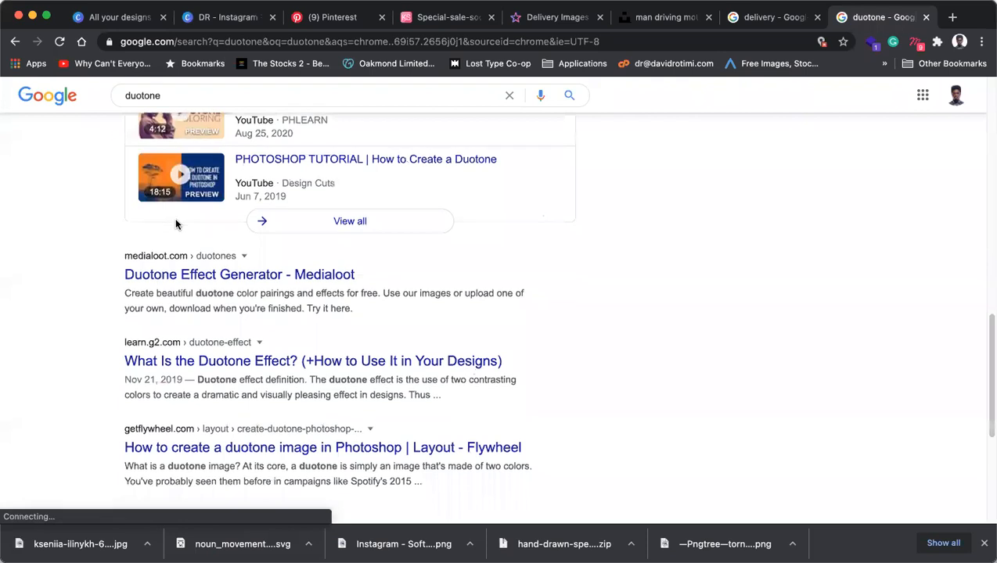
scroll(176, 225, down, 3)
scroll(176, 226, down, 3)
scroll(176, 225, up, 15)
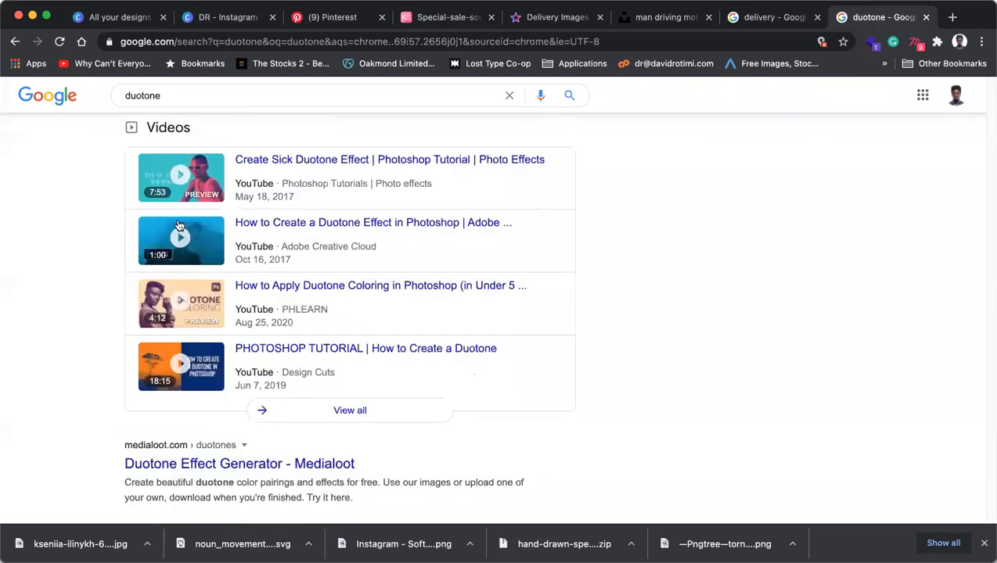
Start a new 'duo' search, then cycle through the tabs back to the DR Instagram design.
click(179, 42)
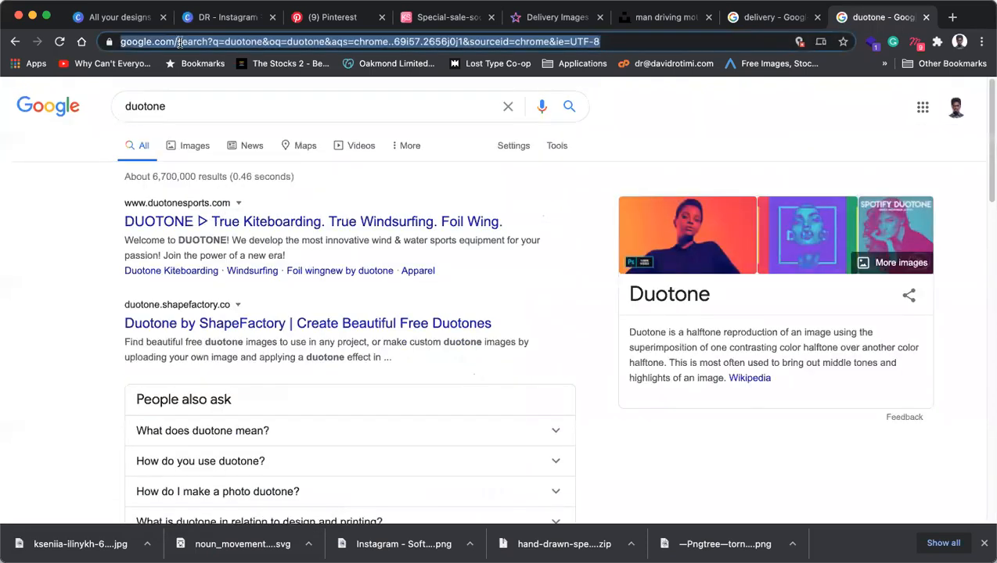
text(du)
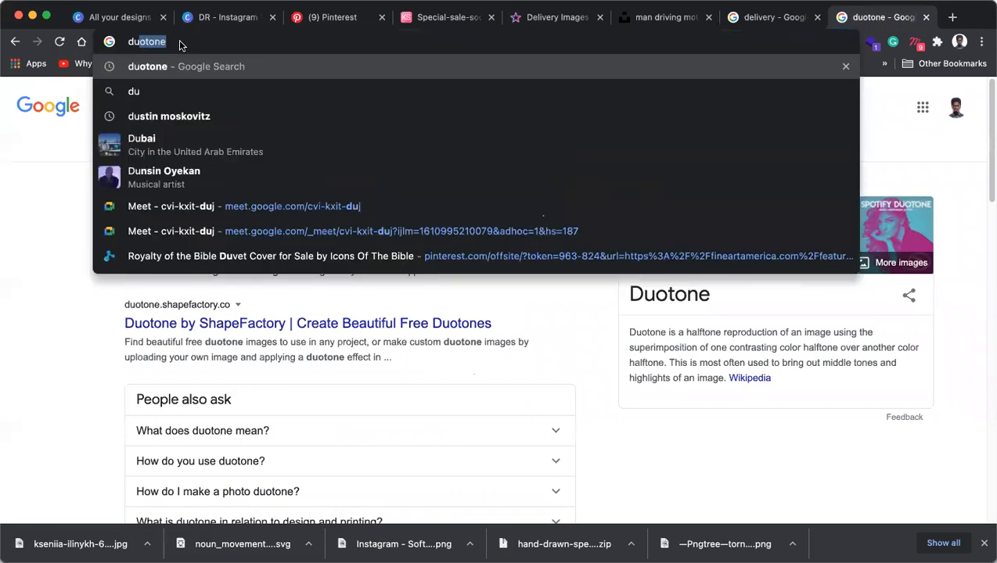
text(o)
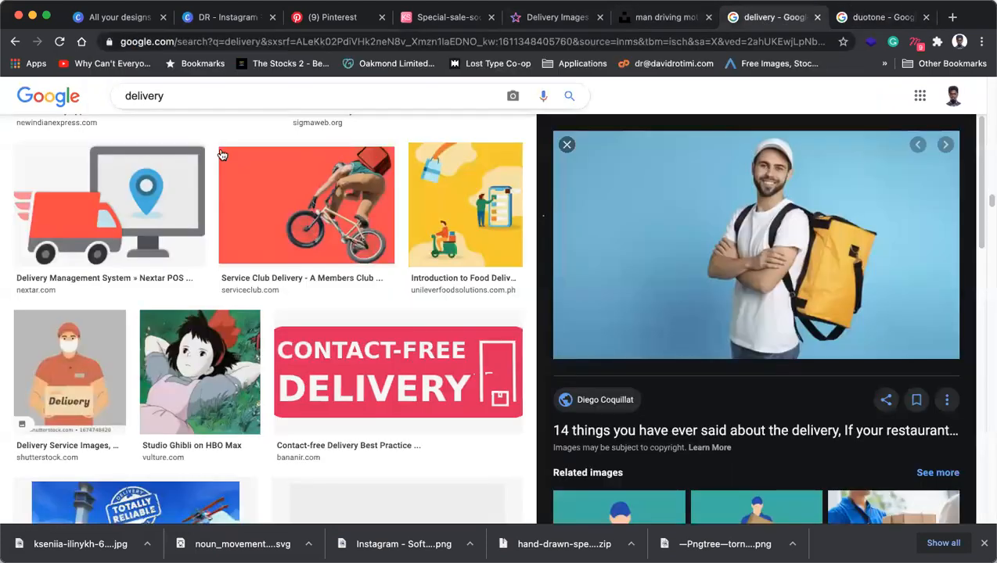
click(759, 19)
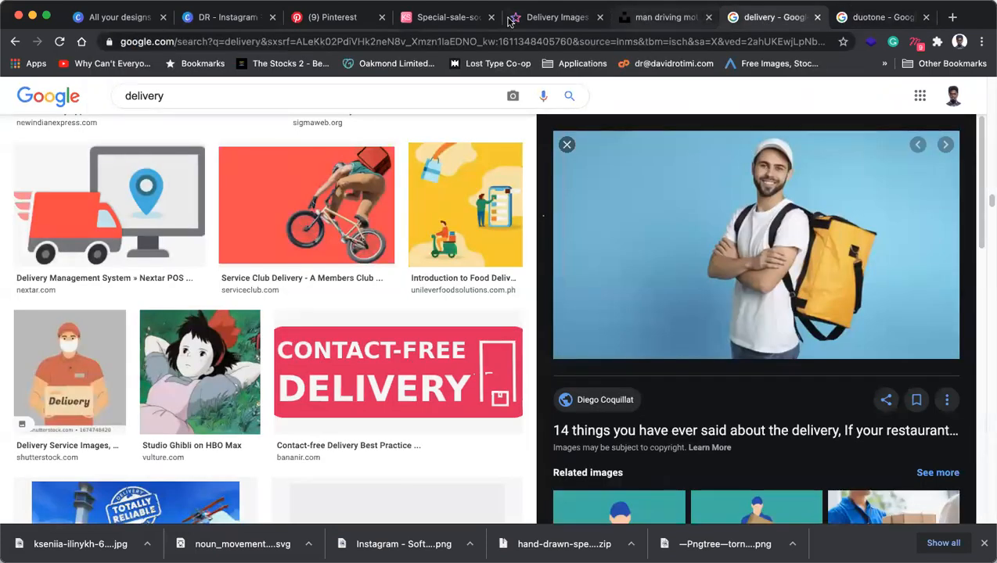
click(317, 17)
click(462, 17)
click(531, 19)
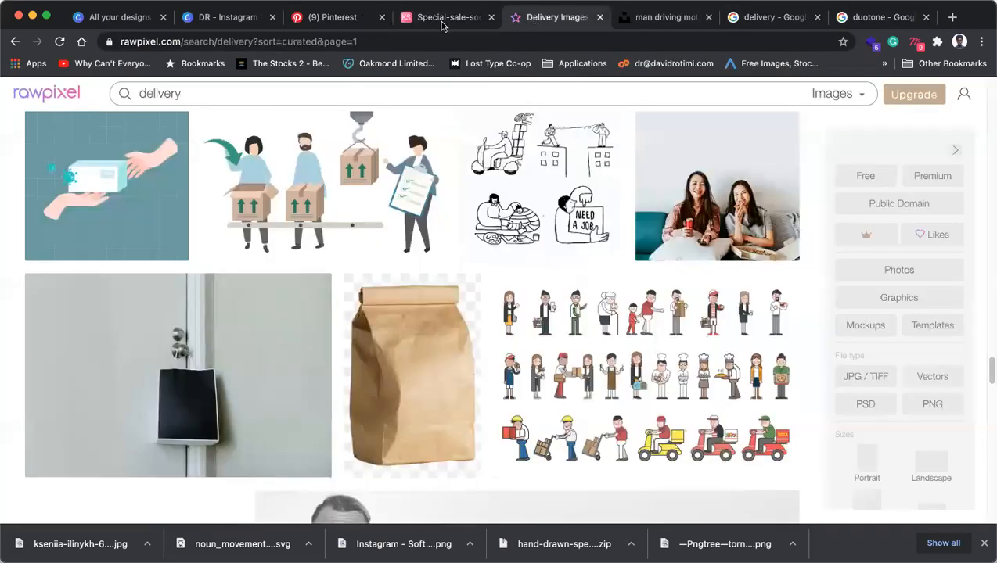
click(229, 19)
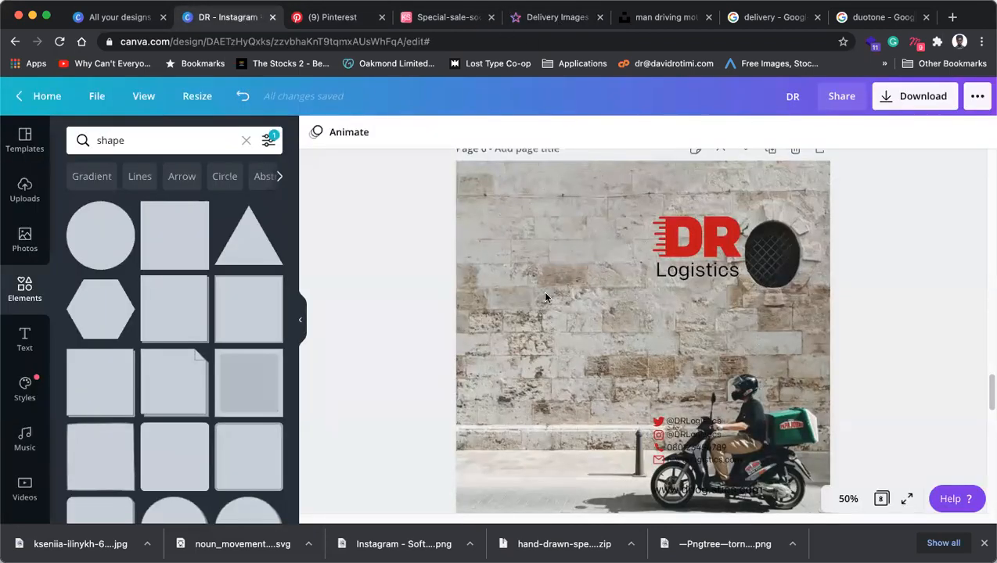
View the app details for the Duotone effect on the scooter background photo.
click(518, 296)
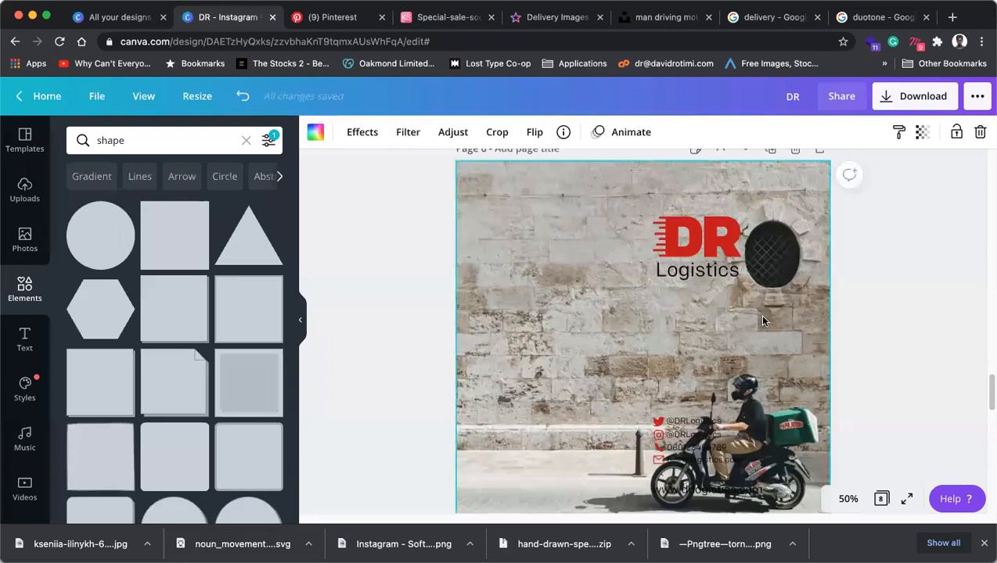
click(361, 134)
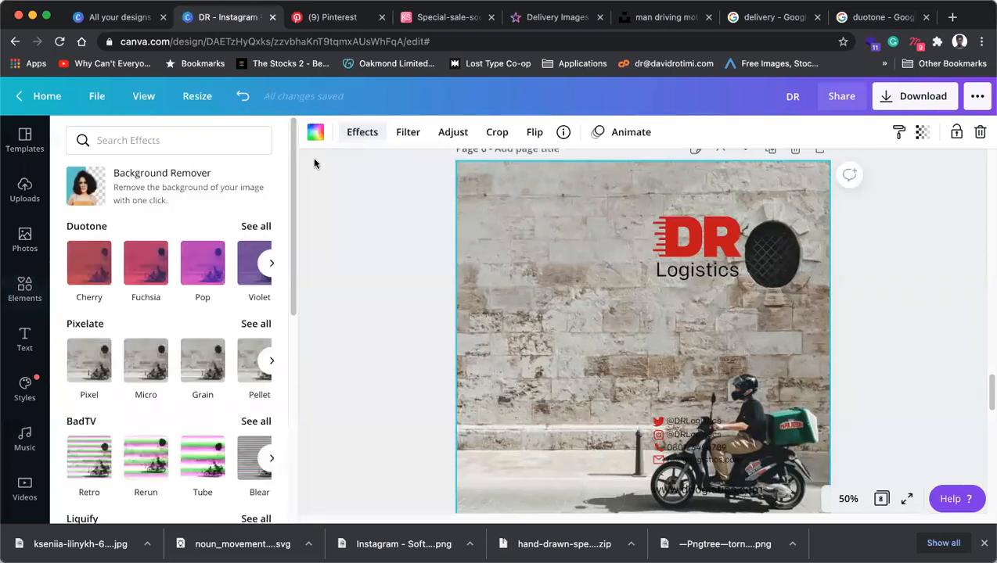
click(259, 226)
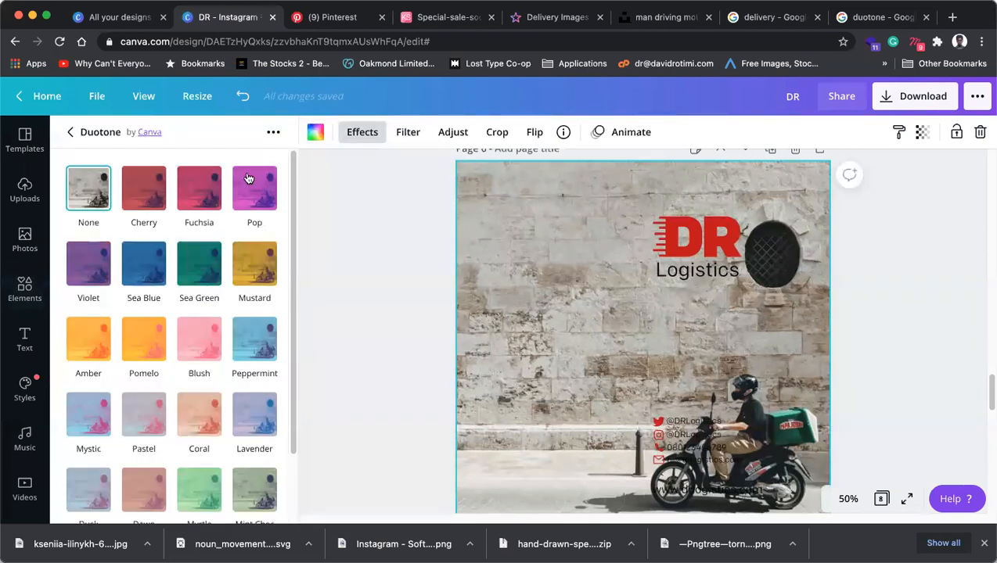
click(273, 133)
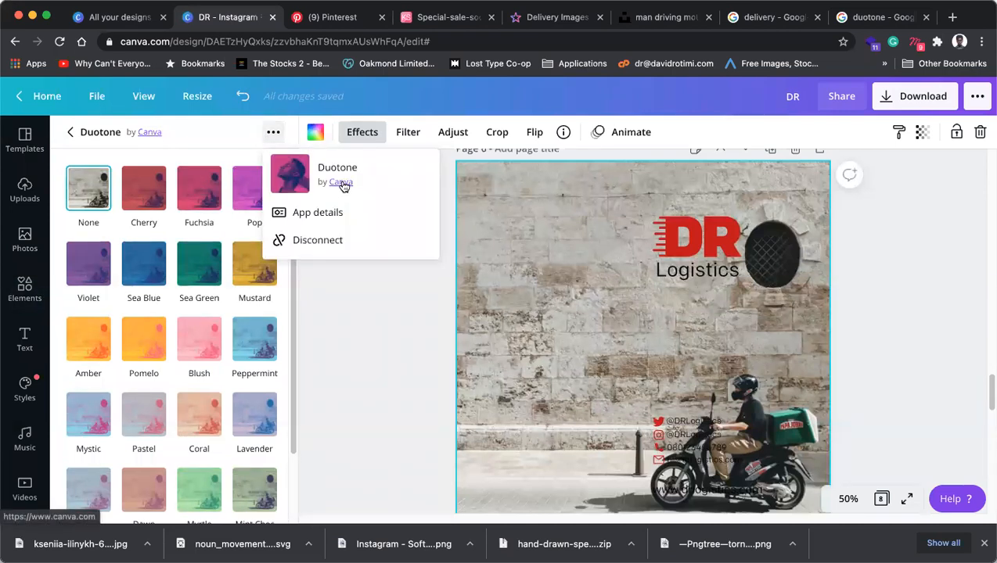
right_click(313, 212)
click(298, 213)
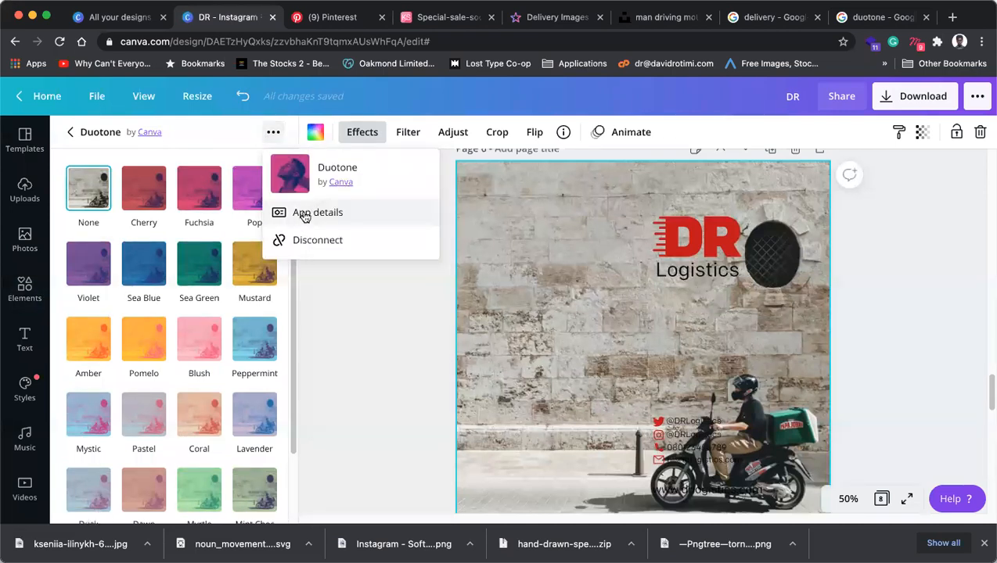
click(304, 209)
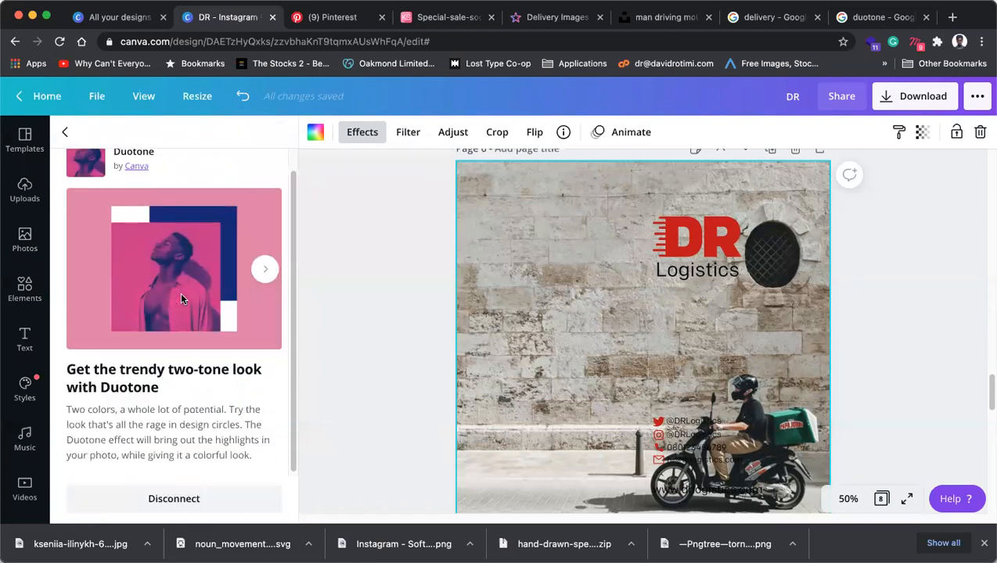
Return to the Google 'duotone' search results tab.
scroll(180, 320, up, 1)
scroll(216, 324, down, 1)
click(873, 17)
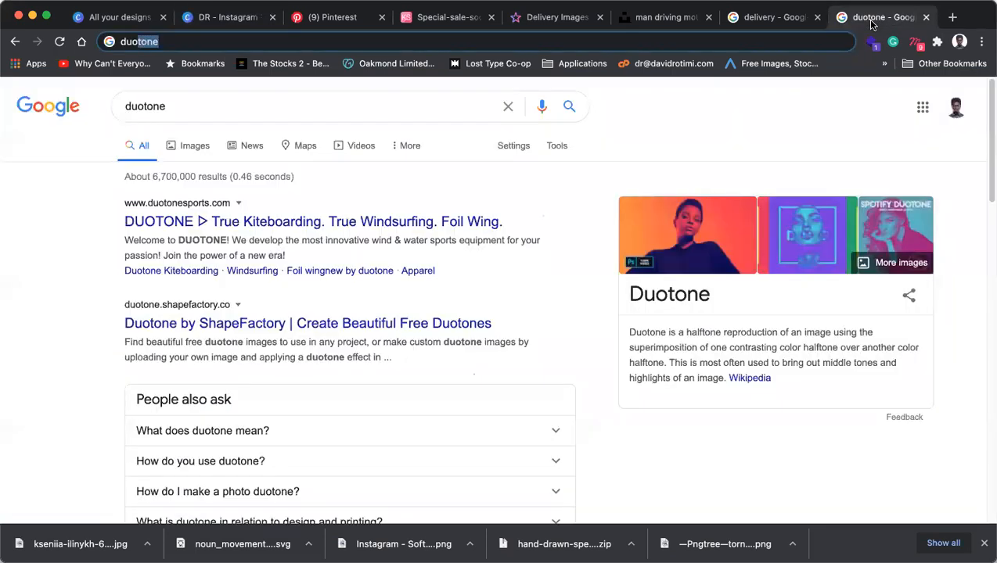
Search Google for 'duotone online' and open the Duotone by ShapeFactory tool.
click(240, 108)
text(onlie)
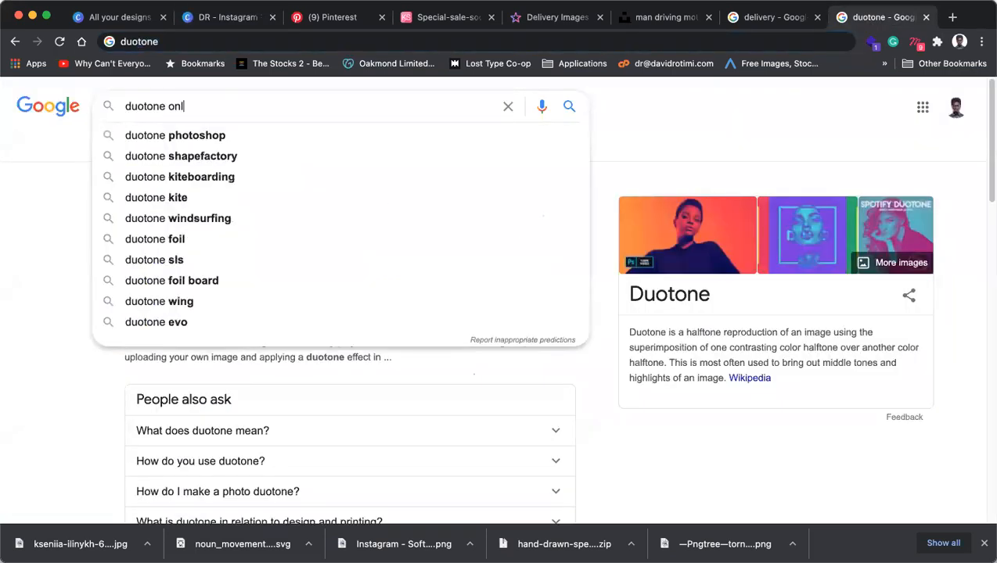
key(Return)
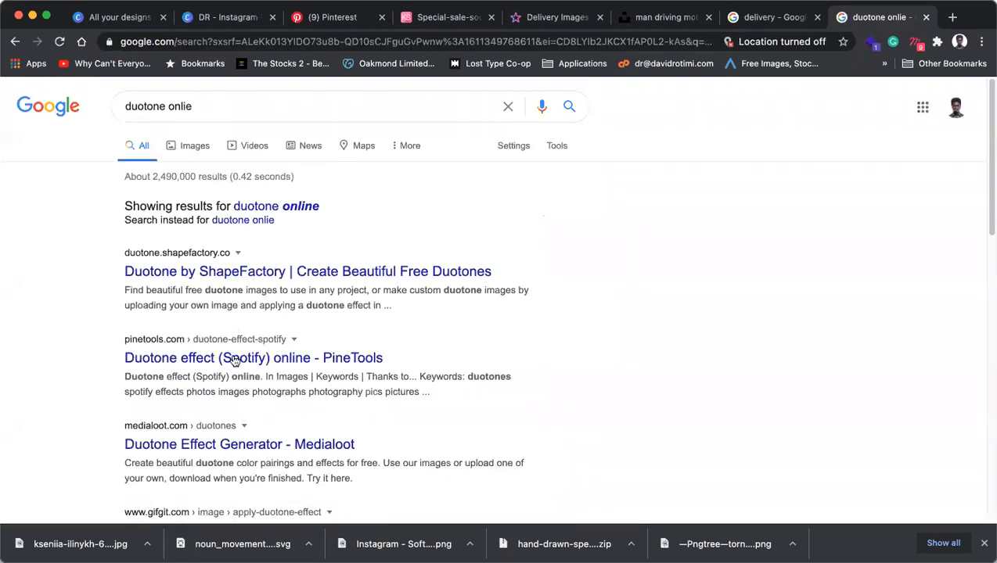
scroll(259, 280, down, 1)
click(259, 268)
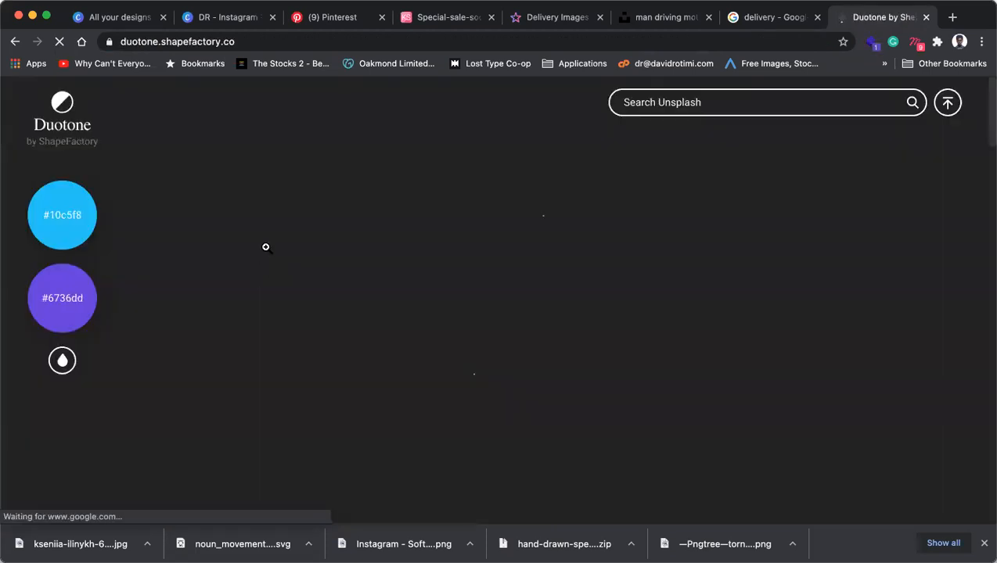
click(67, 206)
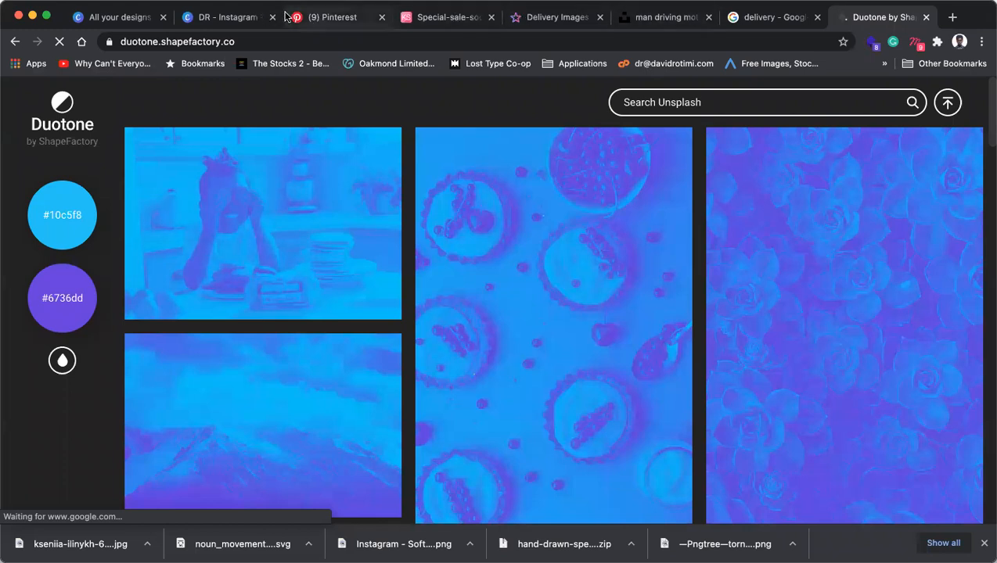
click(661, 18)
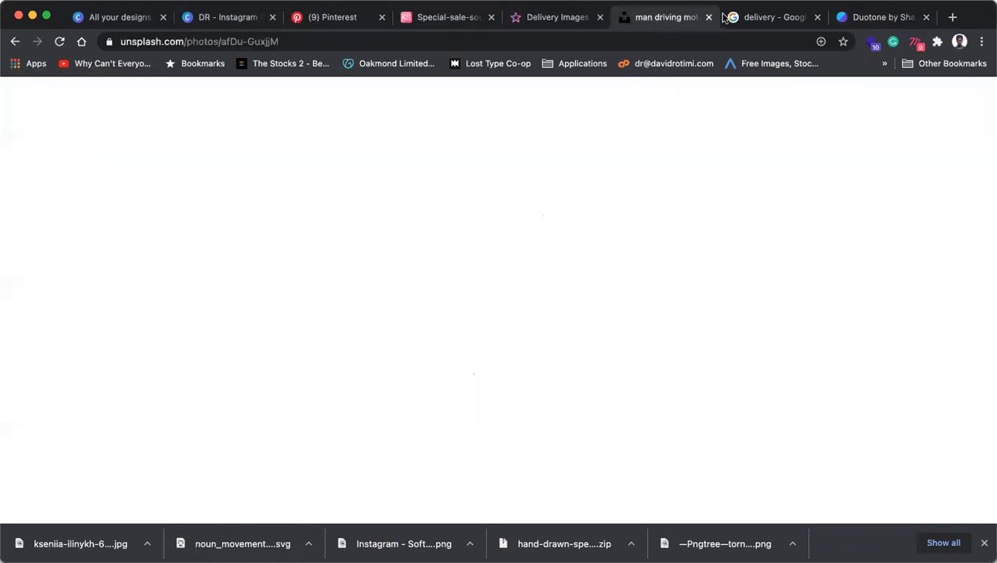
Select the DR Logistics logo in Canva to confirm its red is #bf0e0e, then return to Duotone.
click(219, 17)
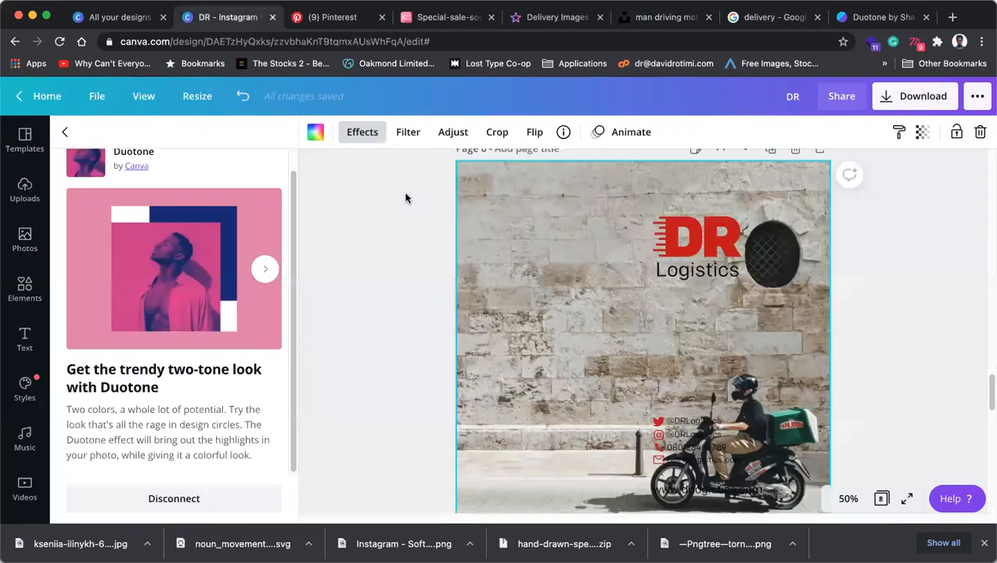
click(730, 232)
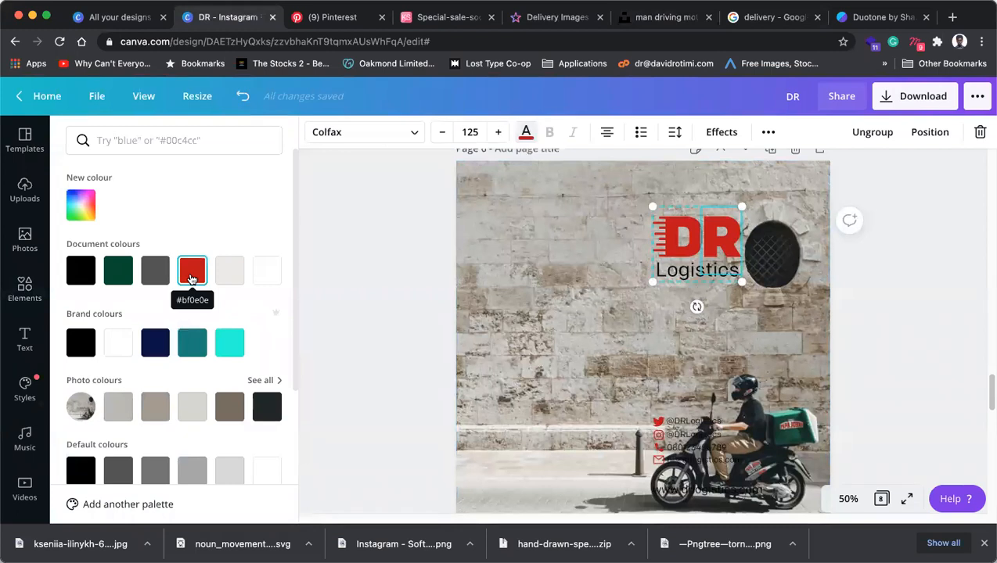
click(870, 16)
click(58, 209)
click(60, 207)
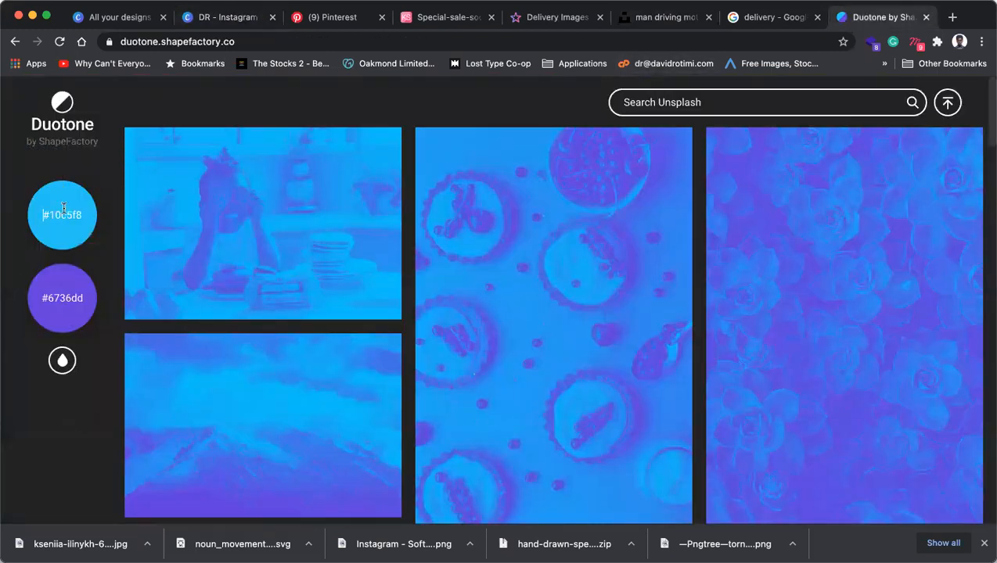
Set the duotone colours to red #bf0e0e and black #000000.
text(#b)
key(Delete)
key(Delete)
key(Delete)
key(Delete)
key(Delete)
key(Delete)
key(Delete)
text(f0e0e)
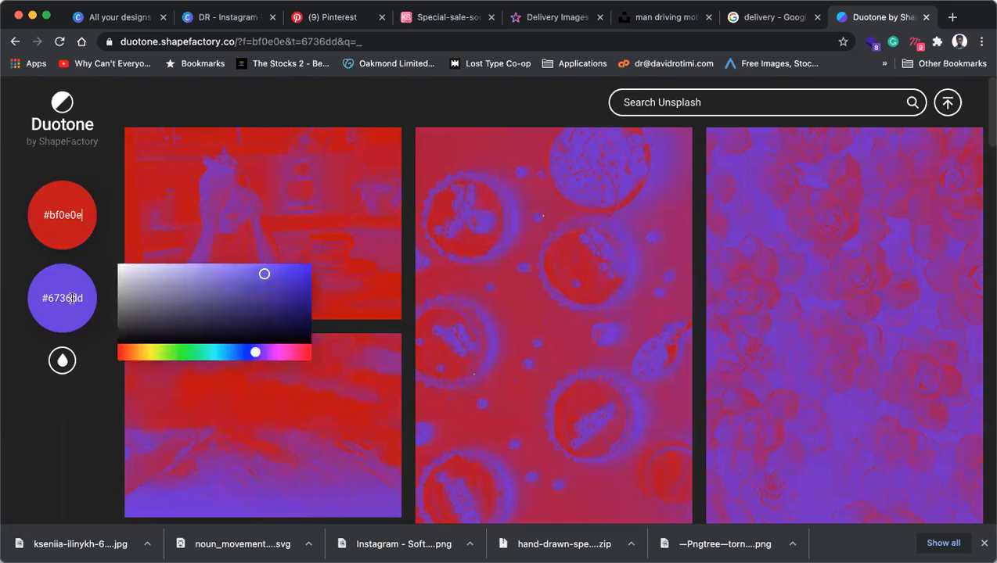
triple_click(80, 298)
text(#0000000)
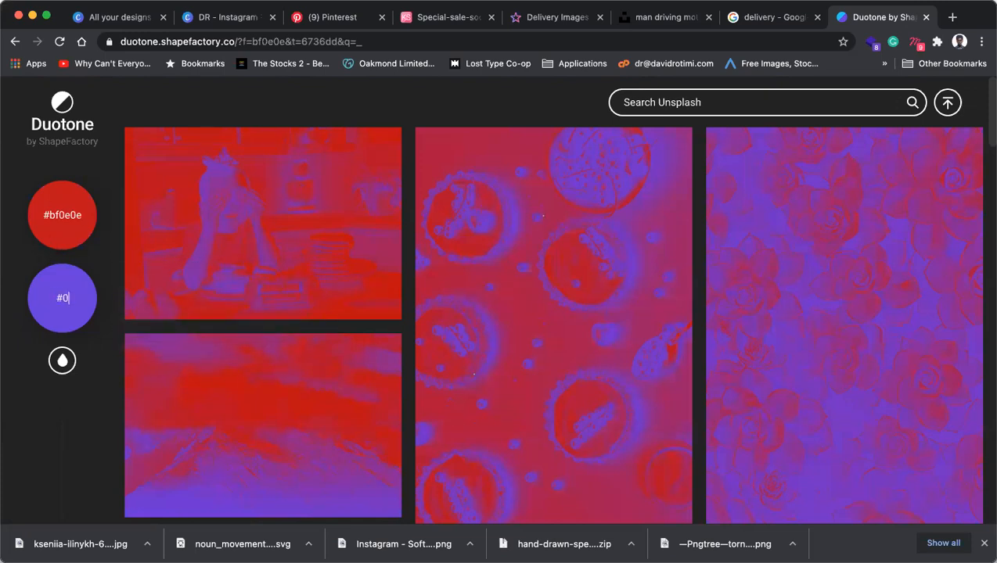
text(0)
key(BackSpace)
text(00000)
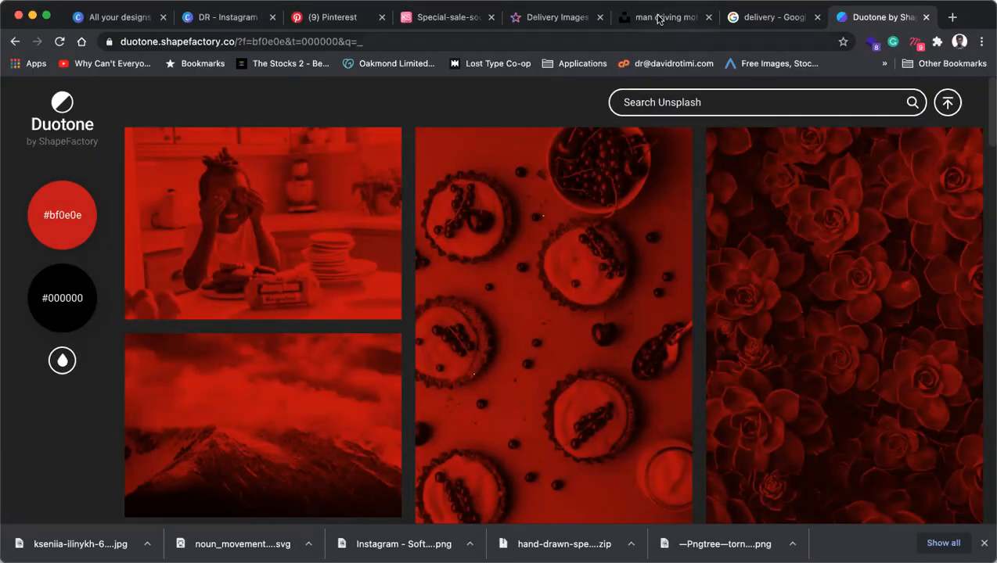
Download the scooter photo from Unsplash and go back to the Duotone tool.
click(666, 20)
click(878, 122)
click(815, 180)
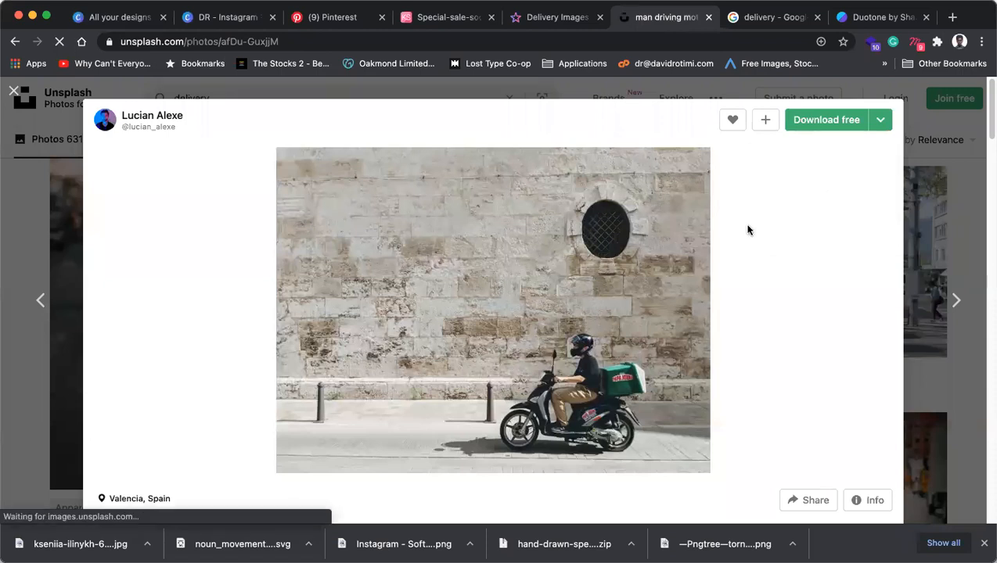
click(881, 17)
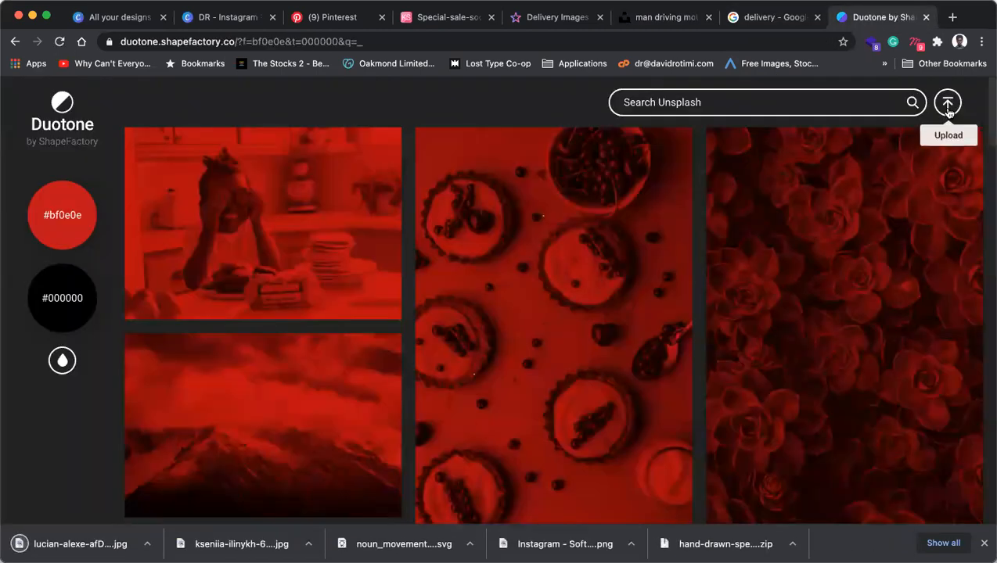
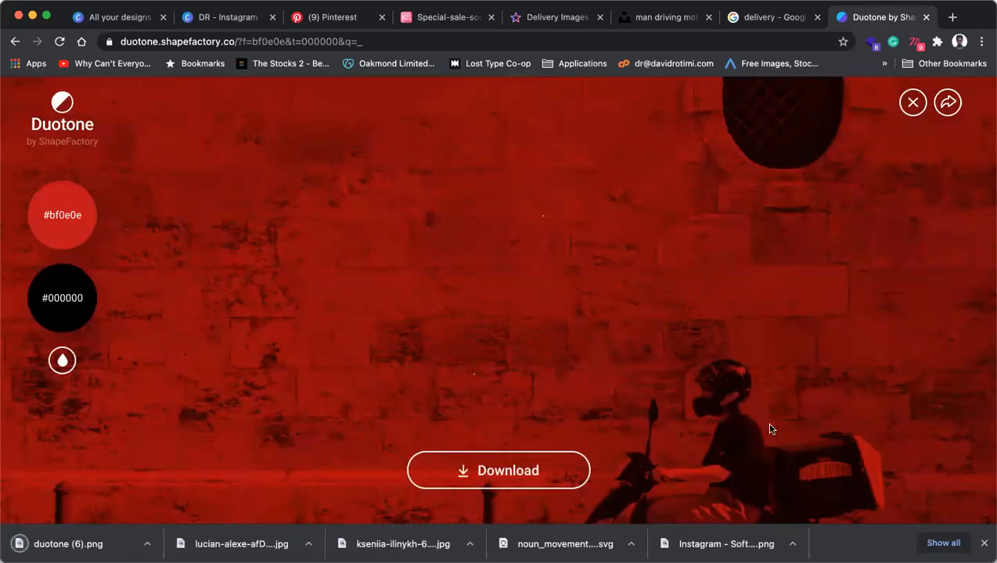
Switch from the Duotone tool back to the DR - Instagram story design in Canva.
click(330, 15)
click(226, 17)
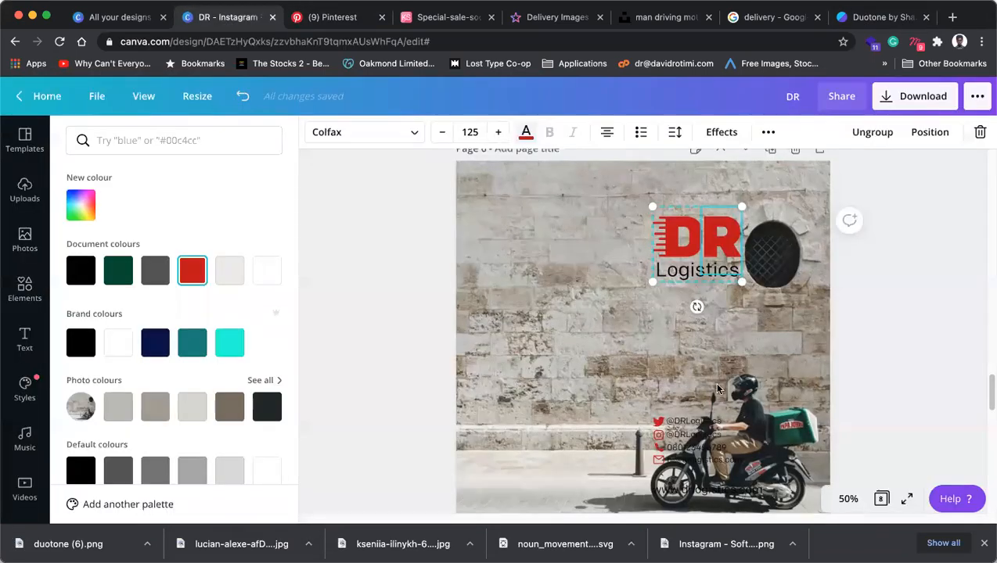
Replace the stone-wall background with the red duotone photo, stretched to all page edges.
click(816, 356)
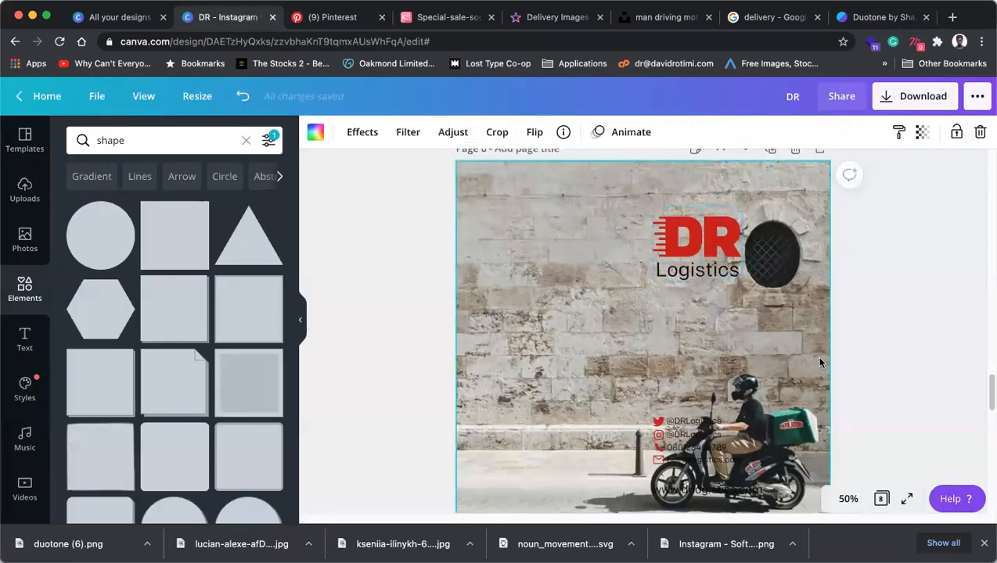
key(Delete)
drag(401, 174, 574, 328)
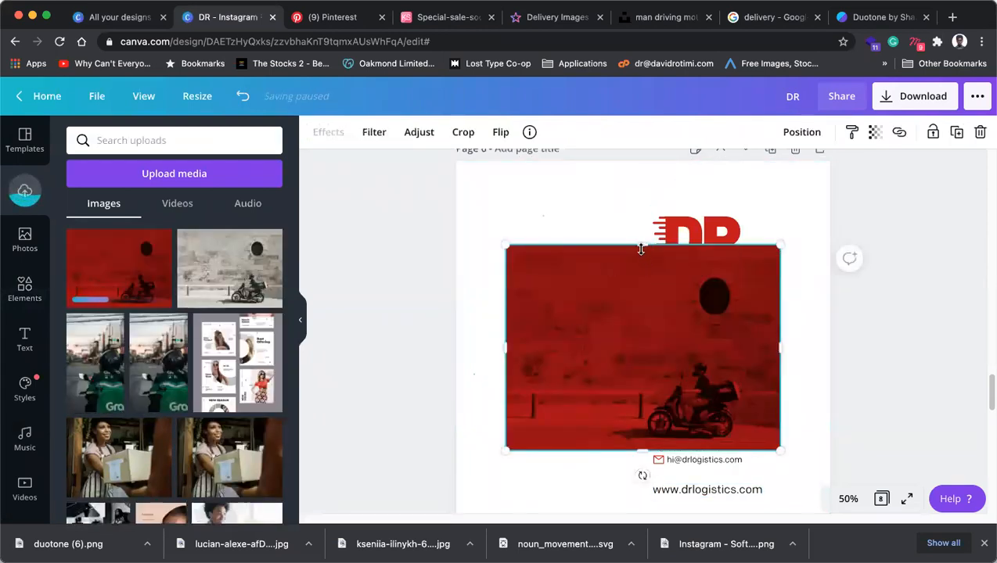
drag(629, 177, 618, 210)
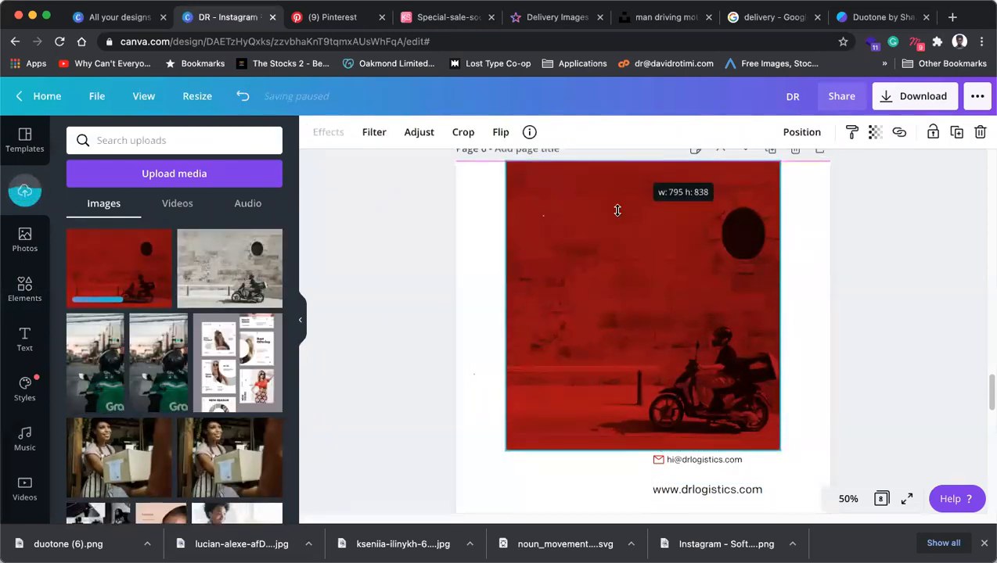
drag(646, 424, 646, 423)
drag(647, 511, 646, 513)
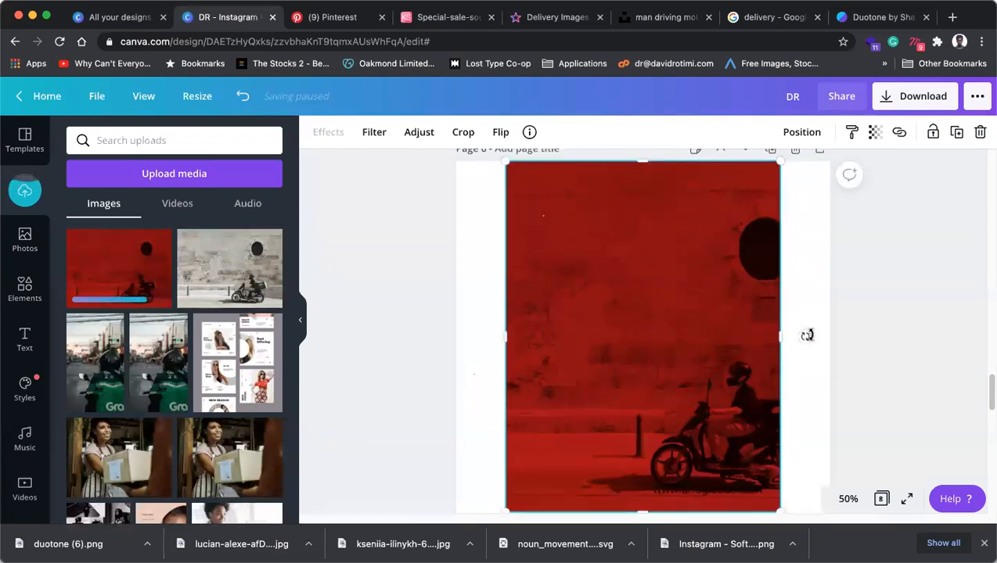
drag(817, 334, 830, 332)
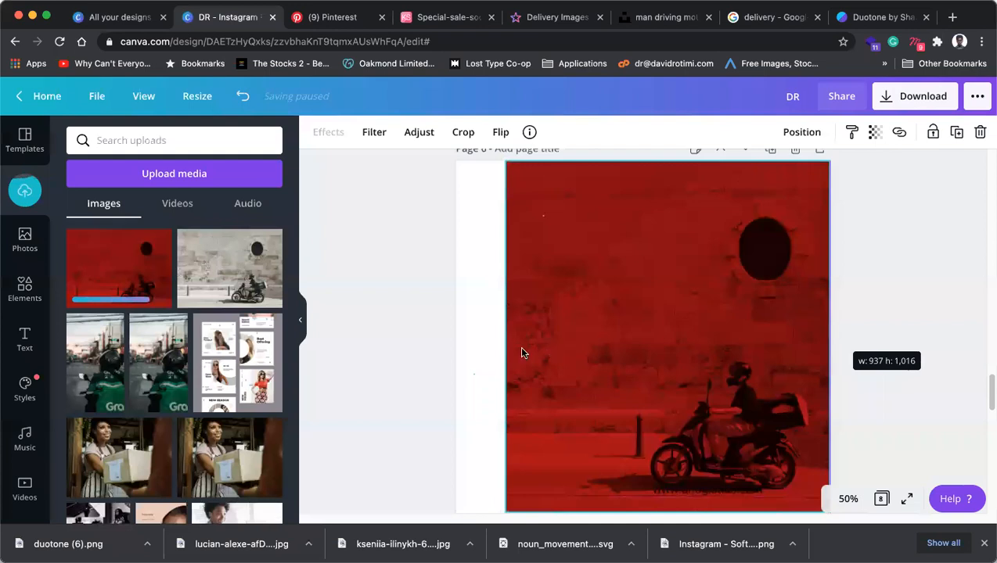
drag(469, 337, 409, 342)
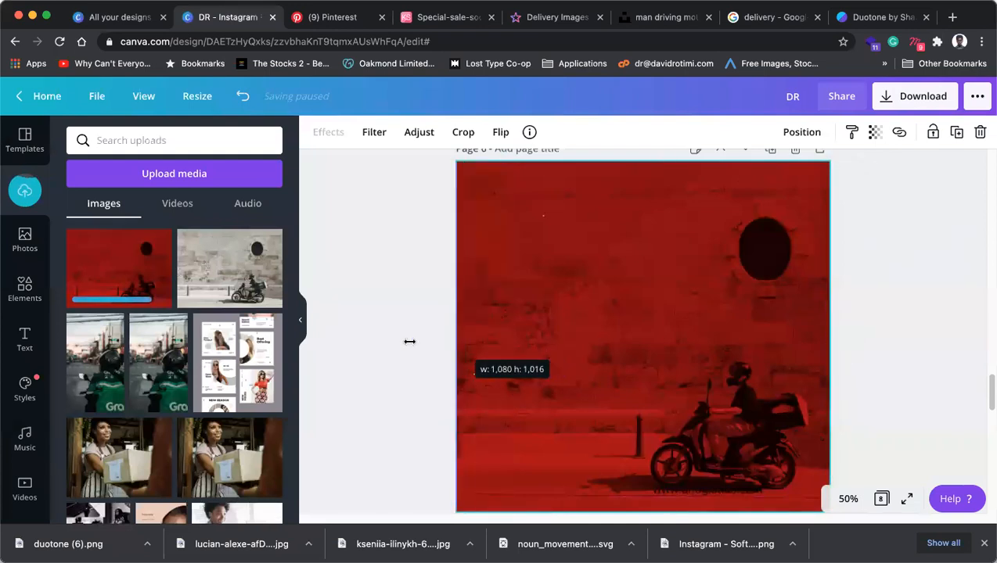
Send the red duotone photo behind the DR Logistics logo.
right_click(757, 311)
click(824, 342)
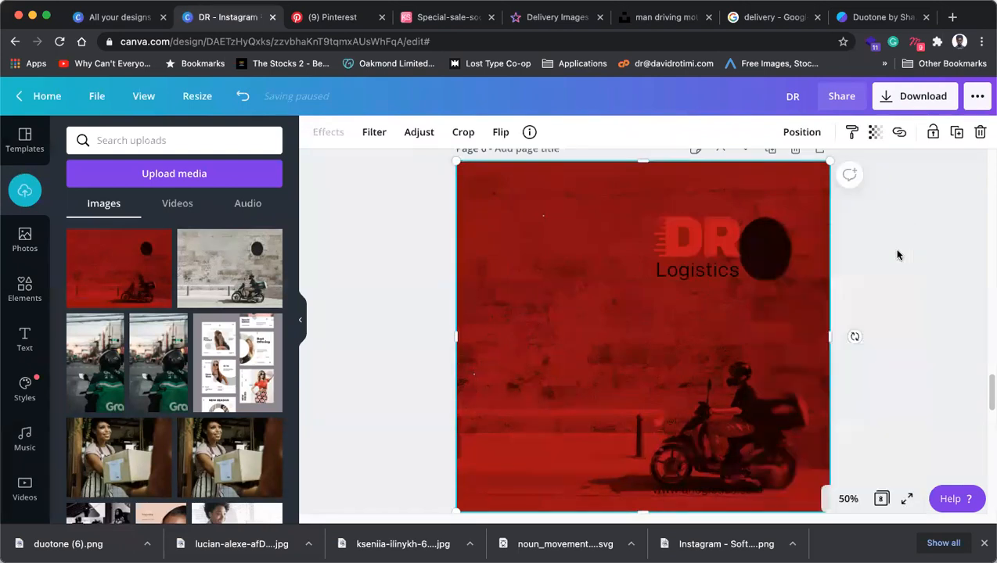
click(719, 242)
Move the DR Logistics logo to the top-left corner and make its DR letters white.
drag(719, 242, 545, 233)
click(525, 213)
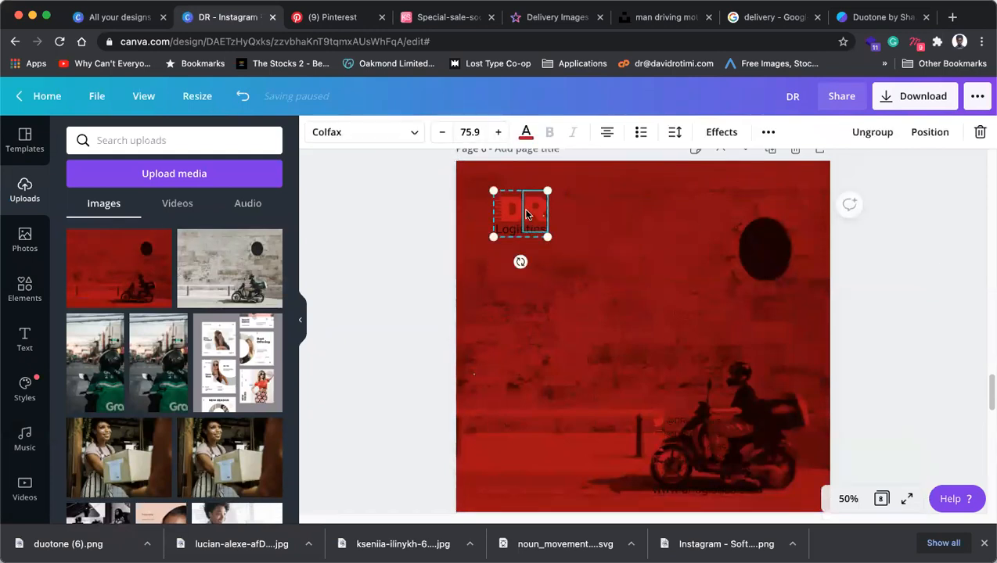
click(525, 131)
click(267, 270)
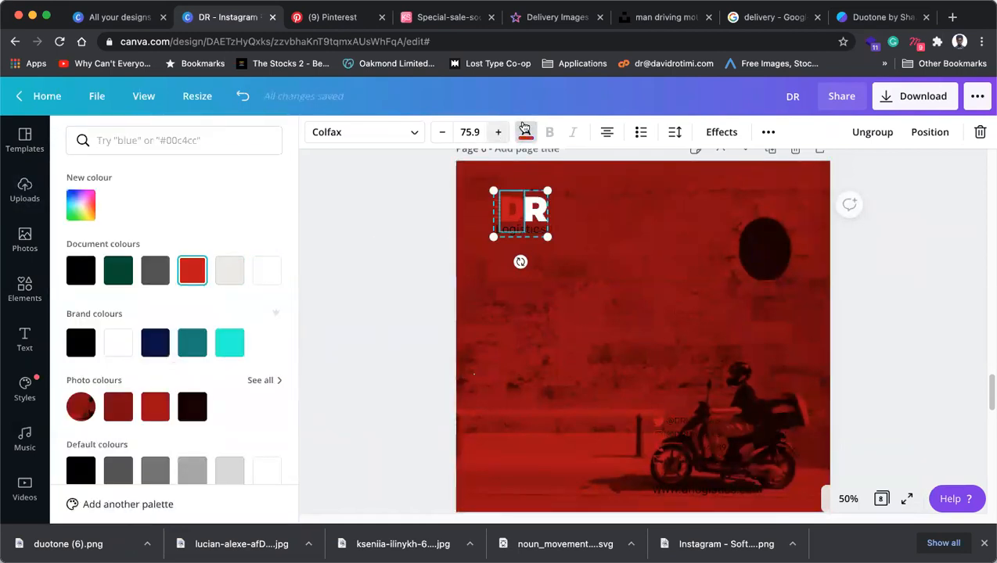
click(267, 275)
Zoom to 300% on the logo and select its red speed lines.
click(534, 231)
click(500, 205)
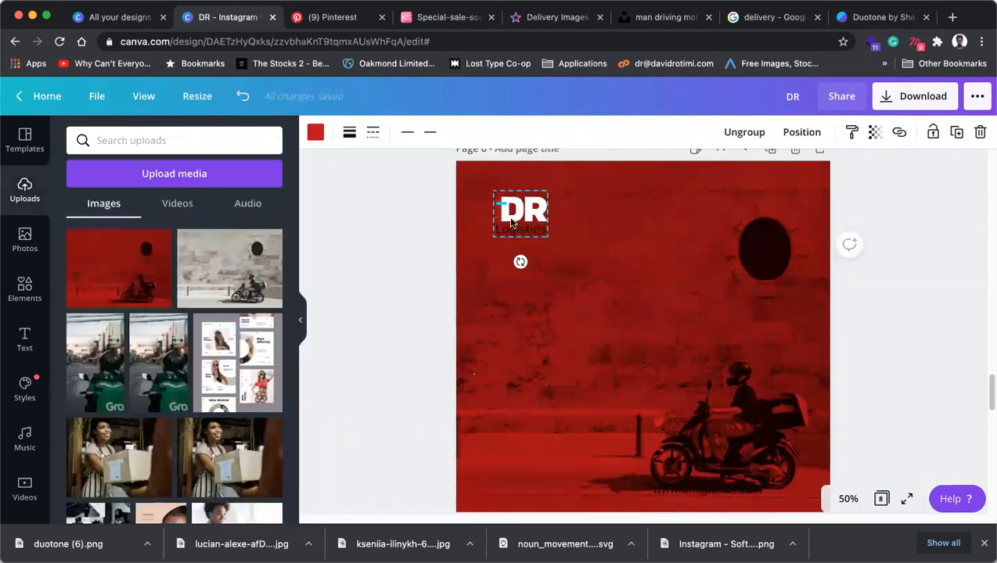
click(847, 499)
click(841, 202)
scroll(614, 289, up, 5)
scroll(622, 292, down, 3)
scroll(622, 291, left, 5)
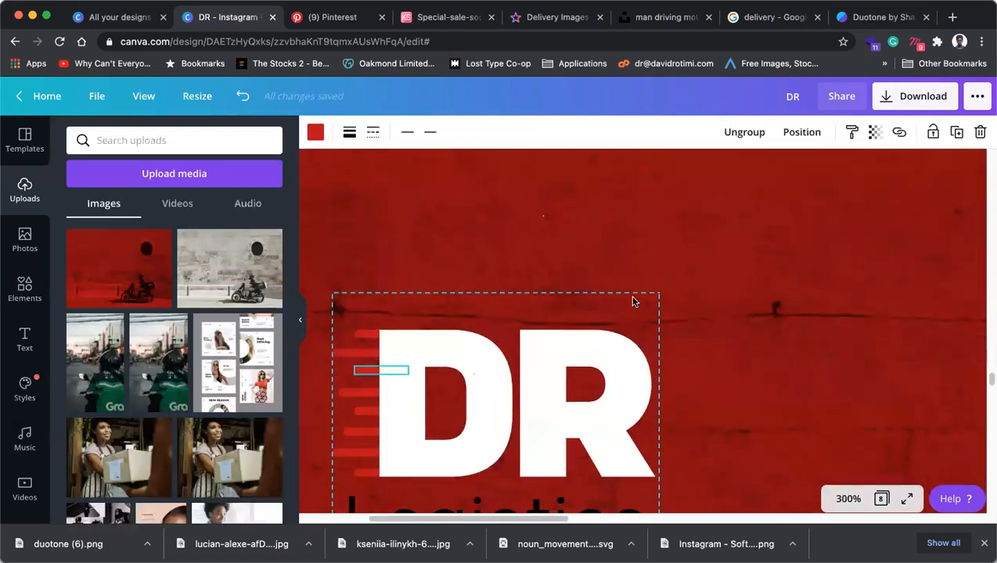
click(446, 275)
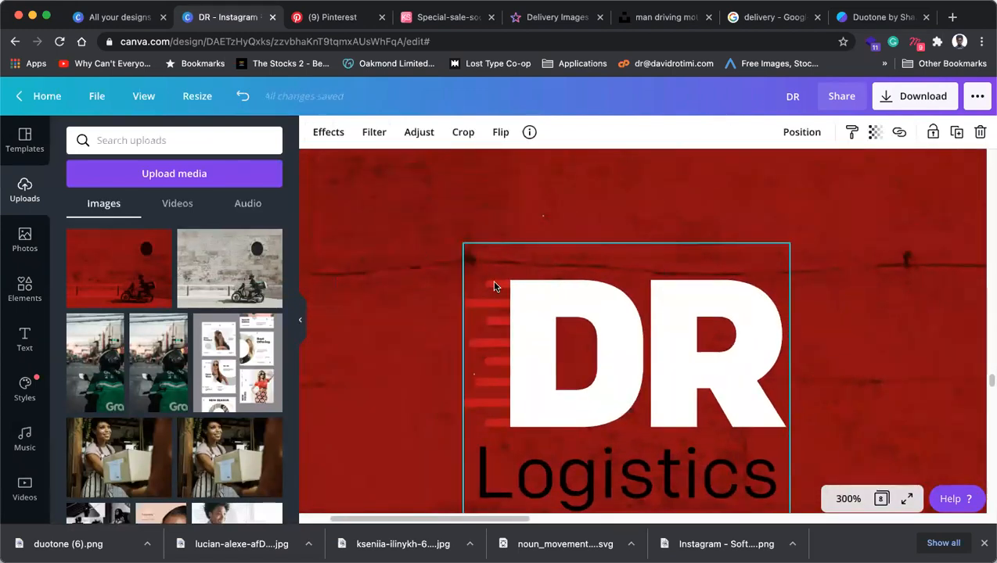
click(493, 287)
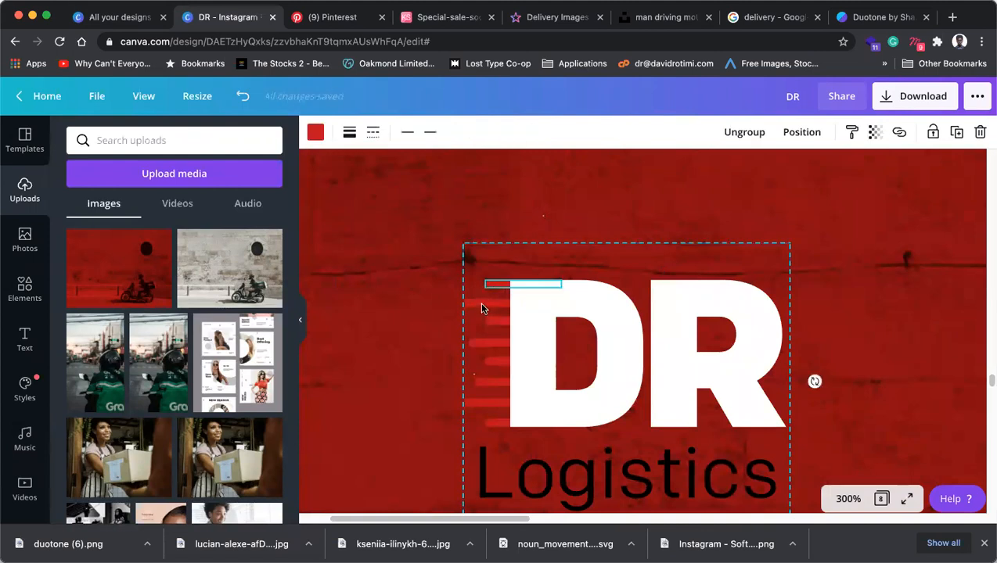
click(501, 288)
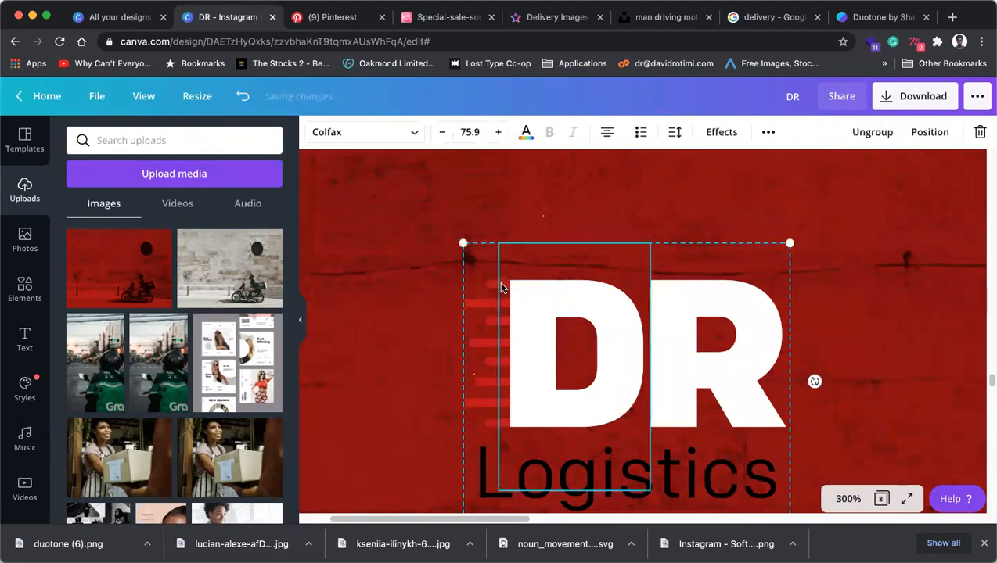
click(491, 288)
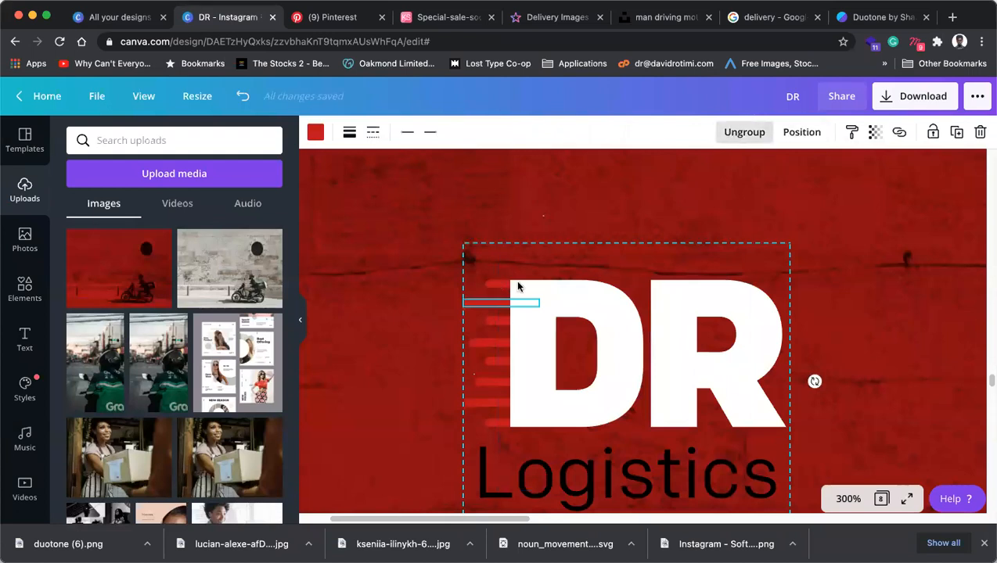
Ungroup the logo and colour all seven red speed lines white.
click(475, 271)
click(492, 284)
shift+click(471, 303)
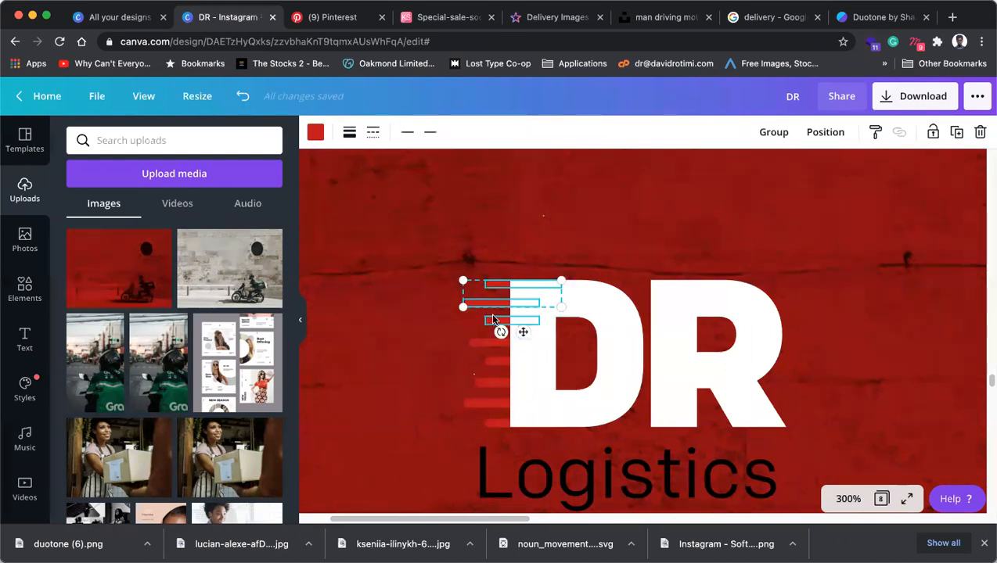
shift+click(490, 320)
shift+click(501, 342)
shift+click(505, 362)
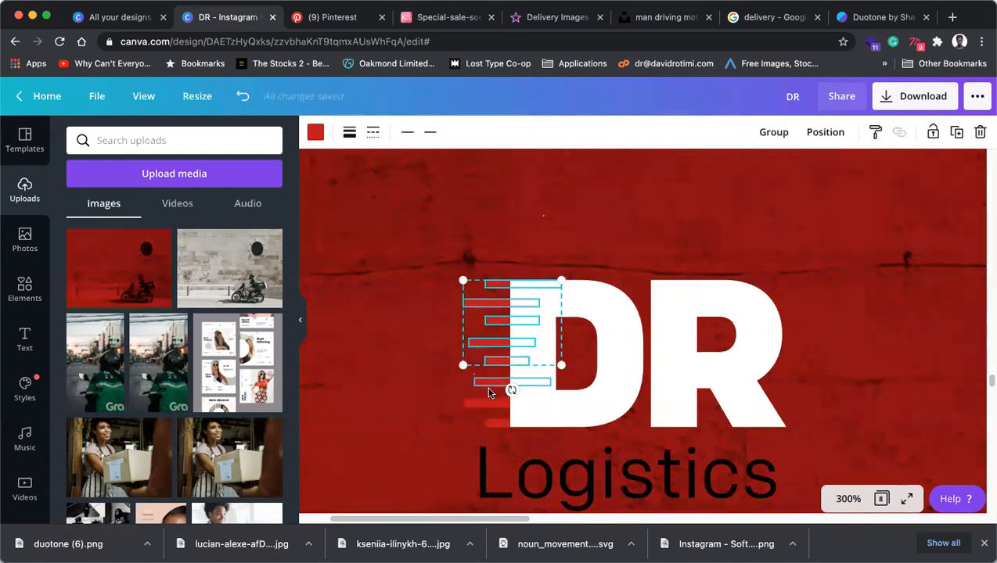
shift+click(480, 404)
shift+click(492, 422)
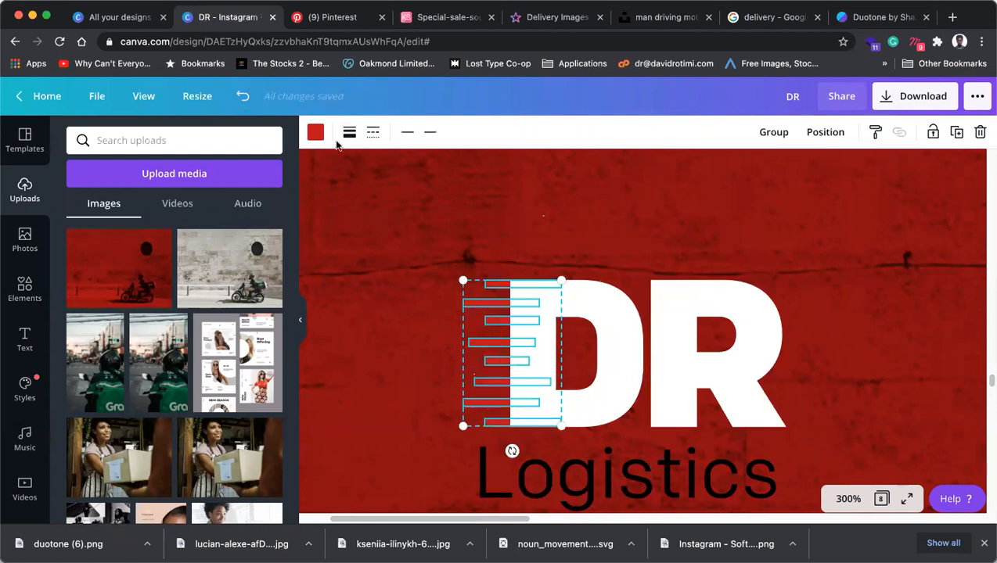
click(316, 132)
click(118, 342)
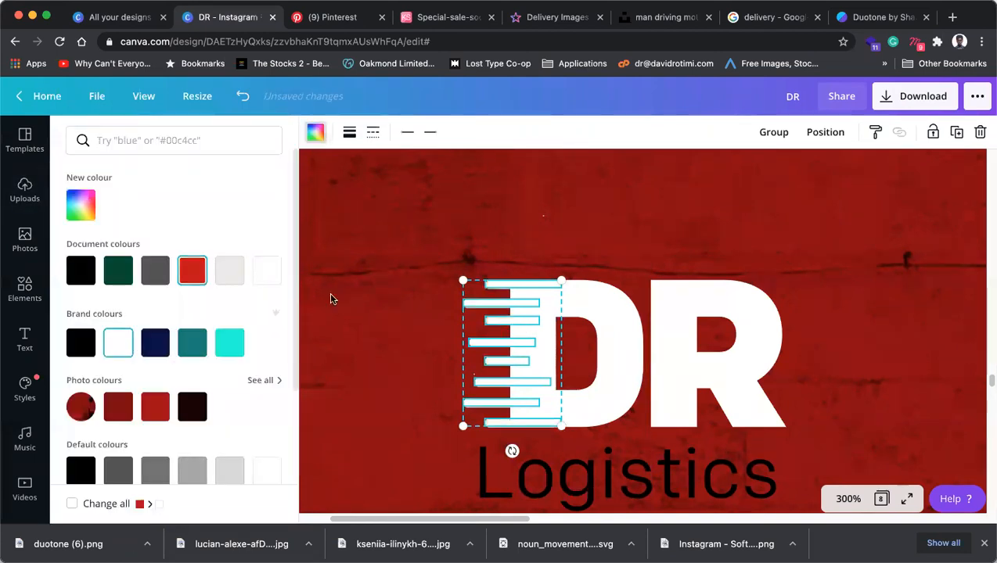
Regroup the white speed lines with the DR letters.
click(424, 217)
click(487, 285)
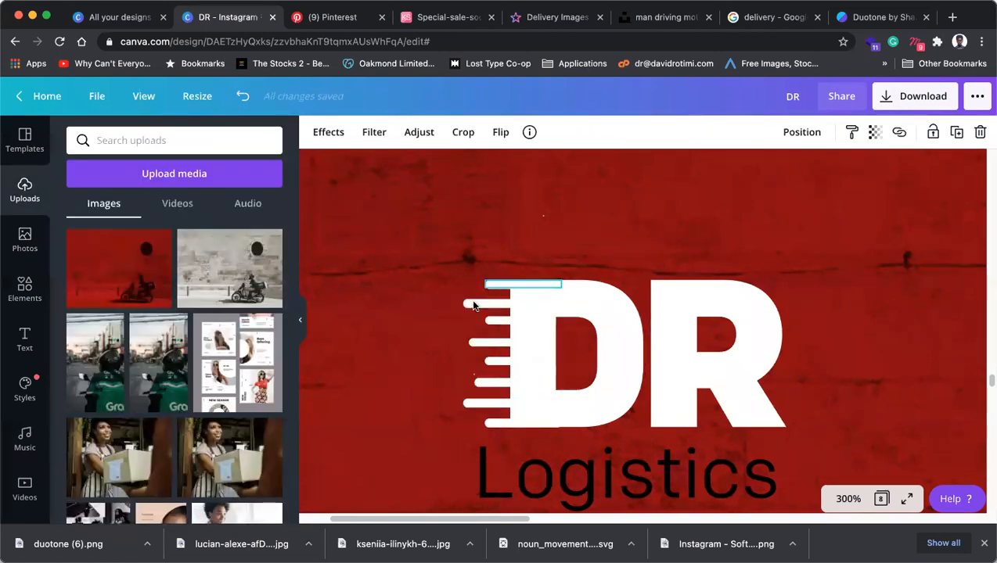
shift+click(474, 303)
shift+click(488, 343)
shift+click(492, 361)
shift+click(486, 382)
shift+click(480, 403)
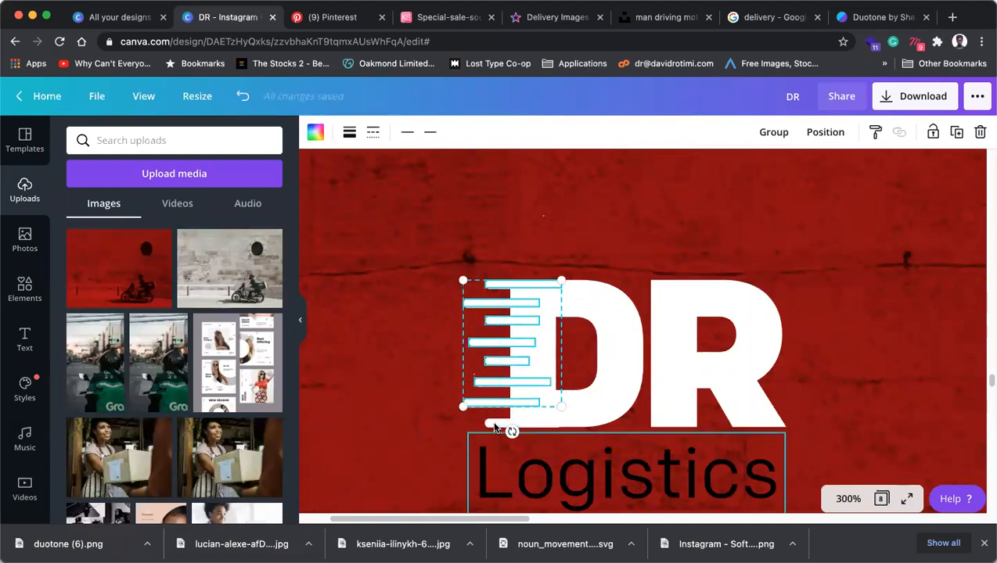
shift+click(492, 436)
shift+click(488, 446)
shift+click(700, 364)
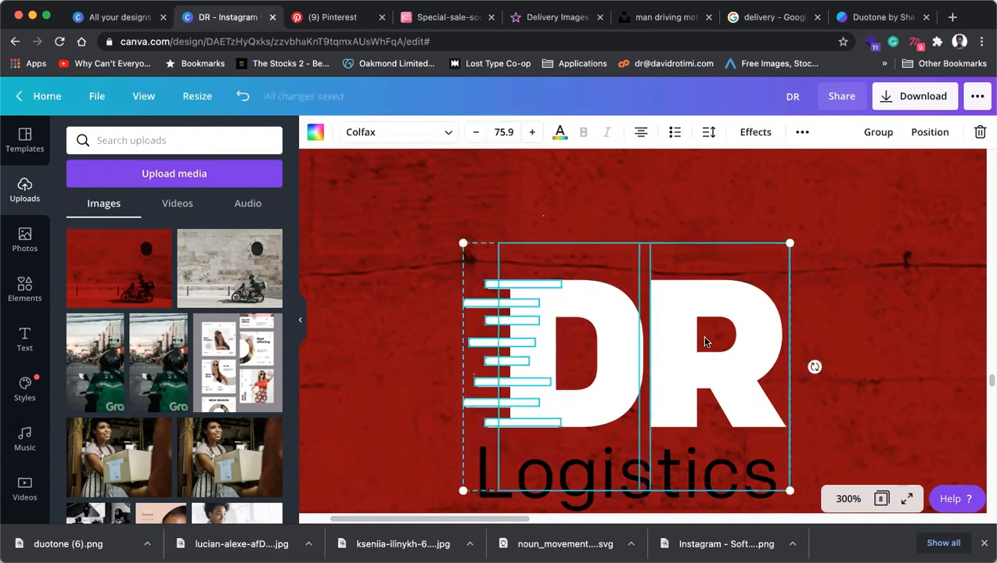
click(876, 133)
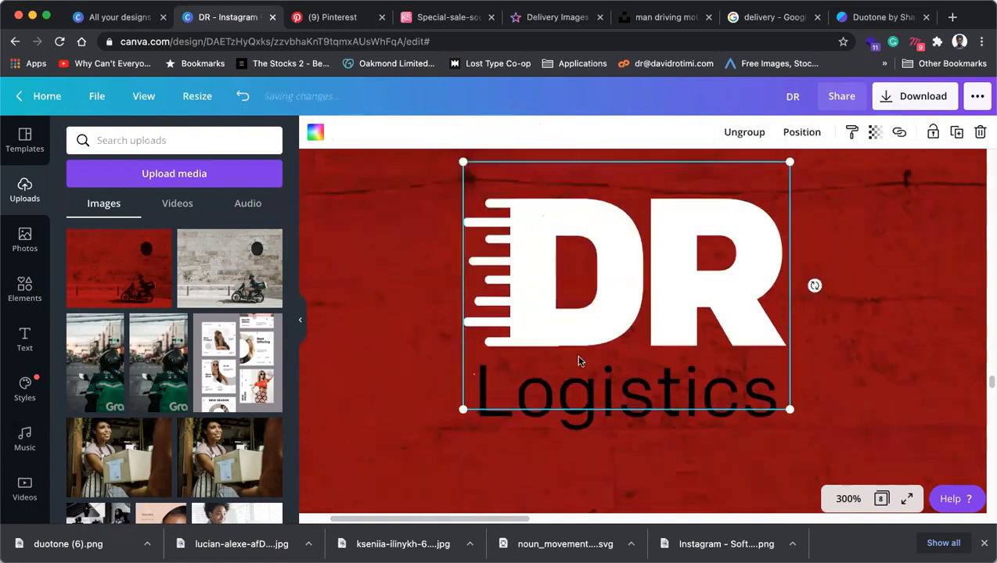
Make the Logistics text white and zoom back to fit the page.
click(584, 427)
click(525, 132)
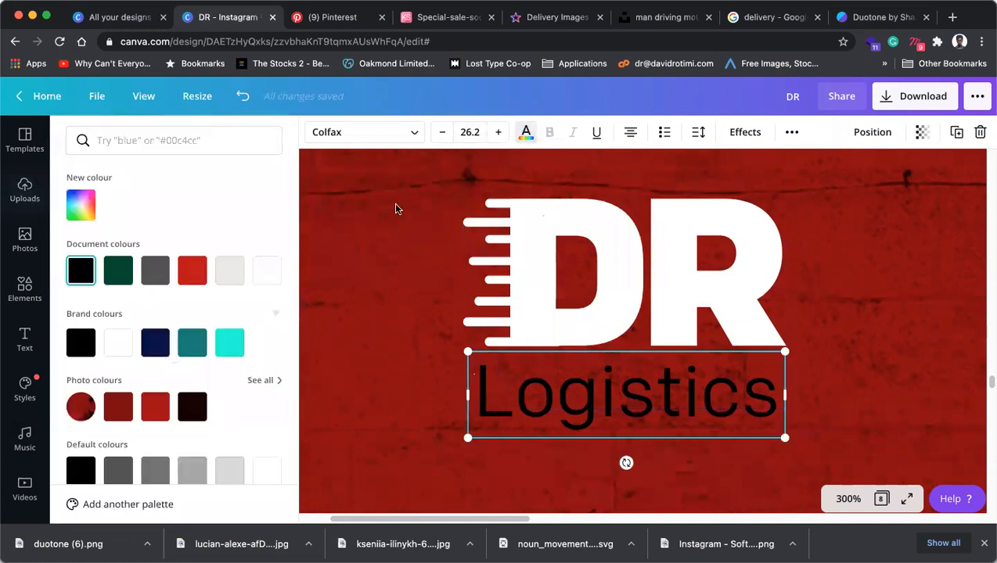
click(266, 270)
click(410, 307)
scroll(493, 354, down, 1)
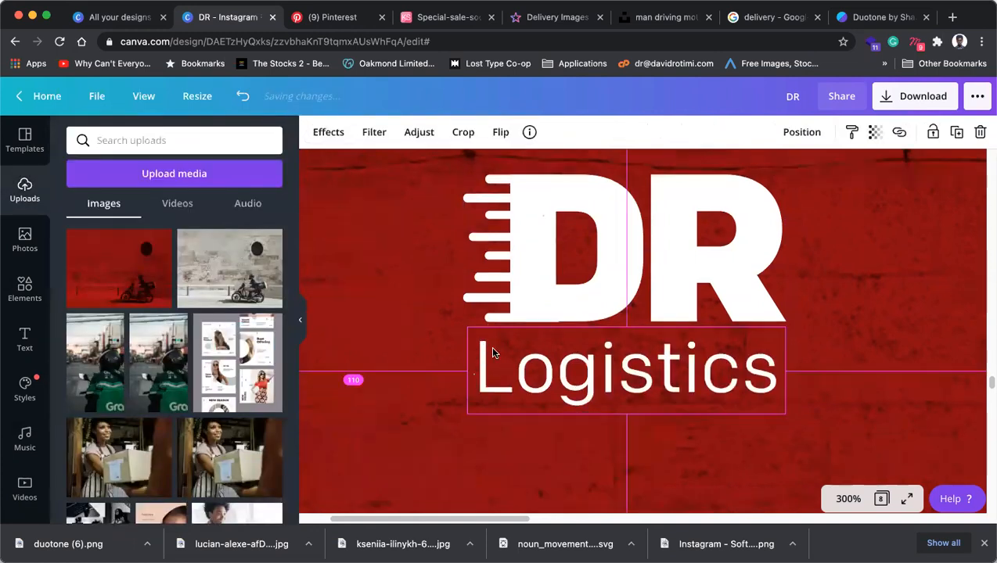
scroll(493, 353, down, 1)
click(847, 498)
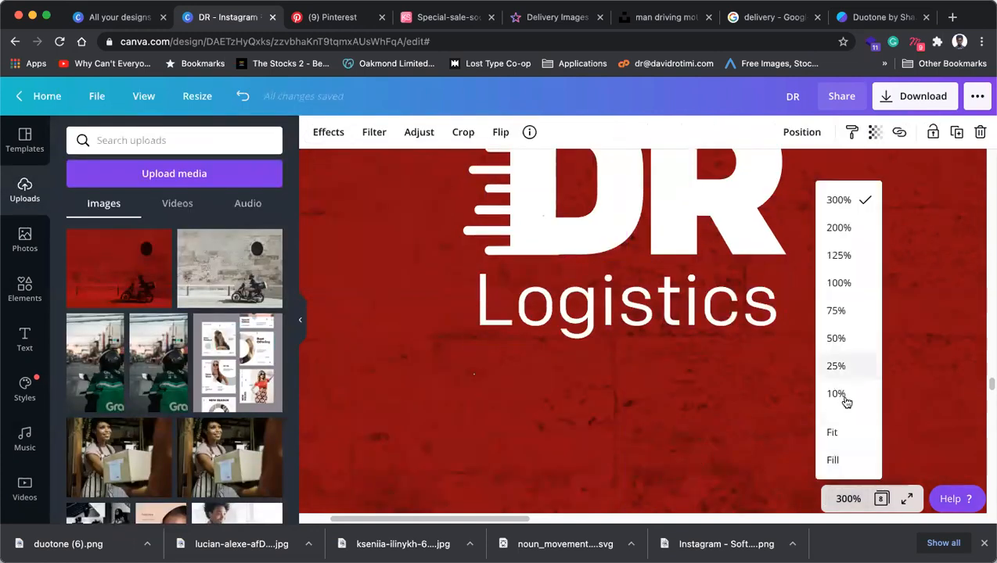
click(828, 429)
click(482, 310)
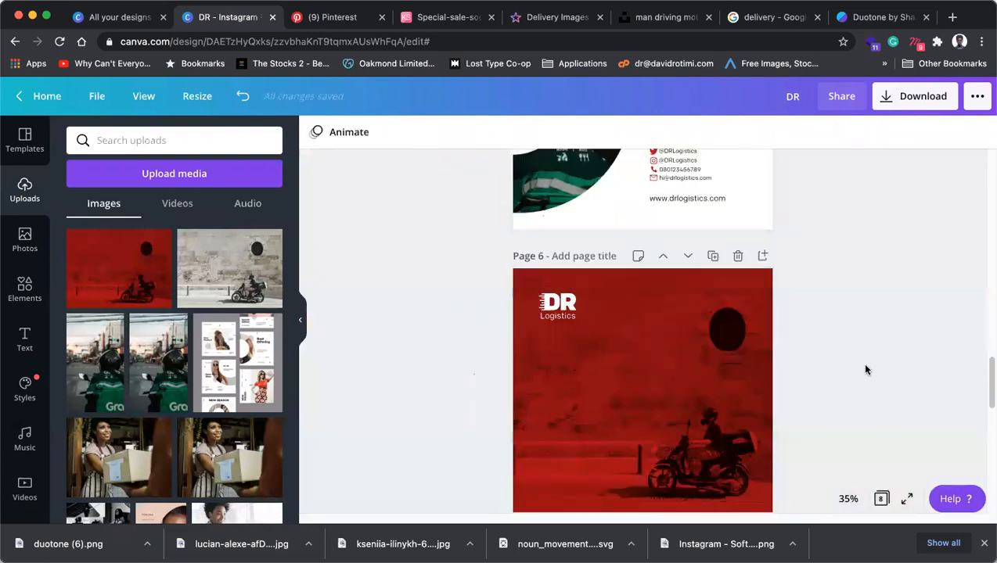
Move the contact text block at the page bottom further left.
click(677, 462)
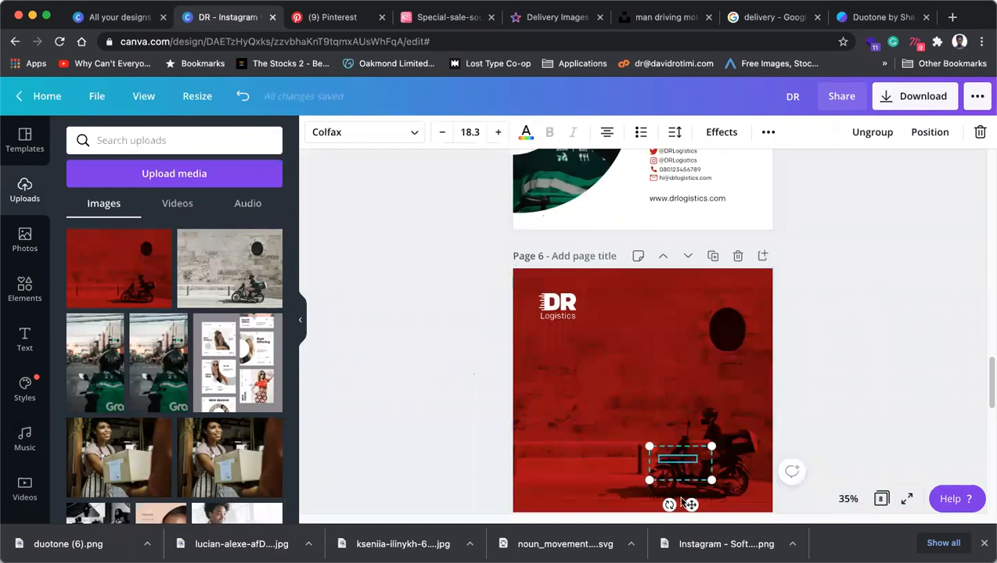
click(714, 502)
drag(666, 464, 575, 447)
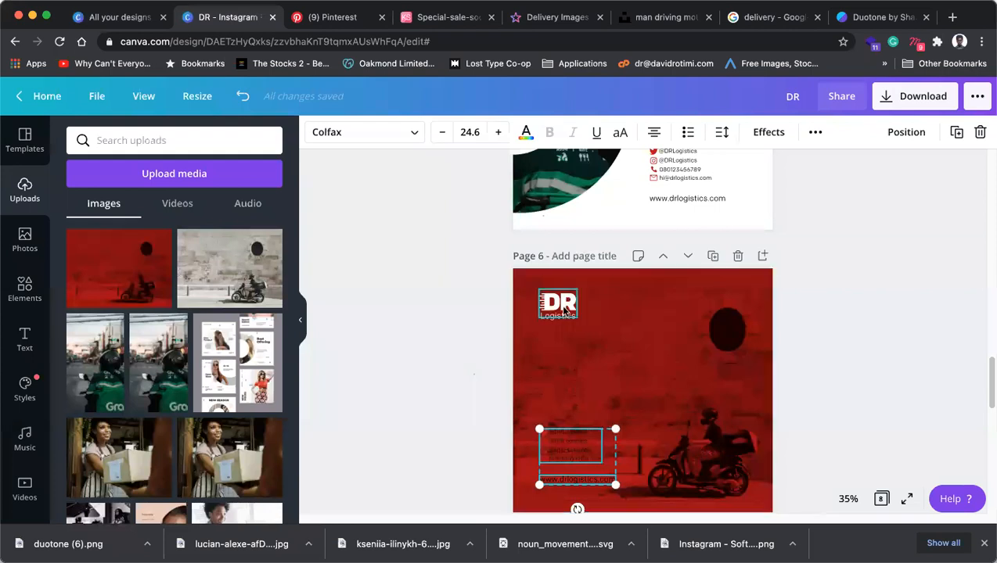
Shrink the DR Logistics logo and place it on the dark circle at top right.
drag(724, 331, 710, 328)
key(super+z)
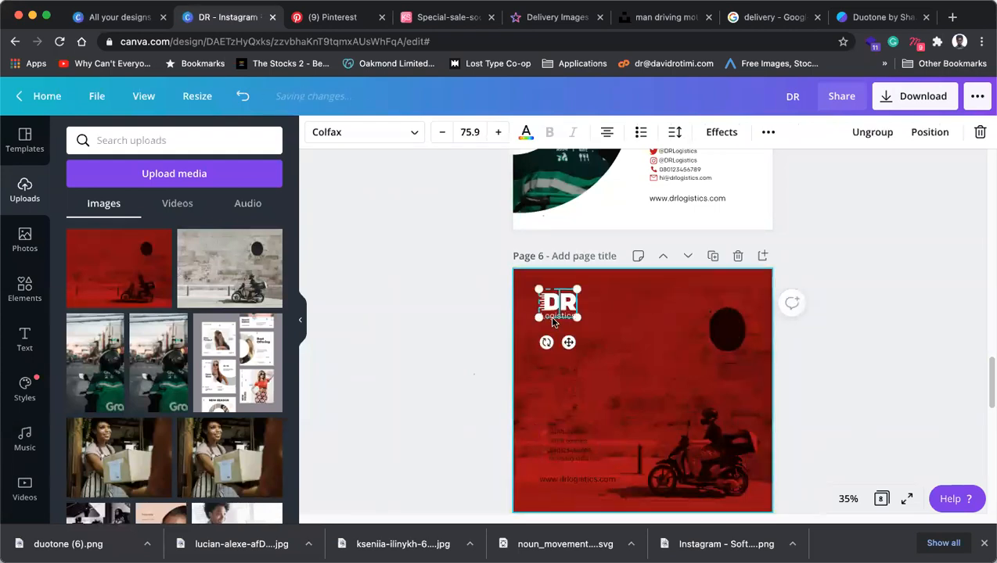
shift+click(560, 319)
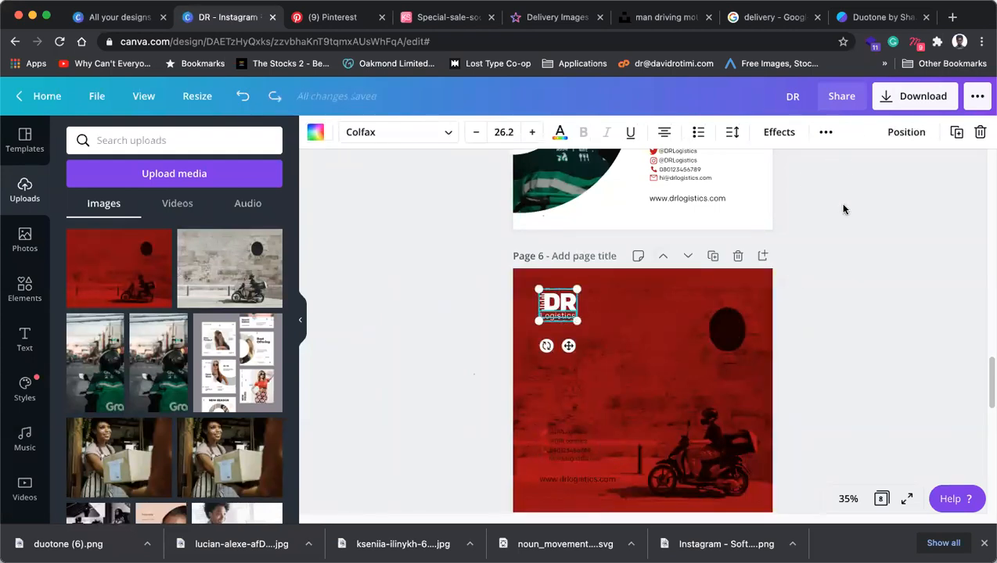
click(530, 325)
click(552, 321)
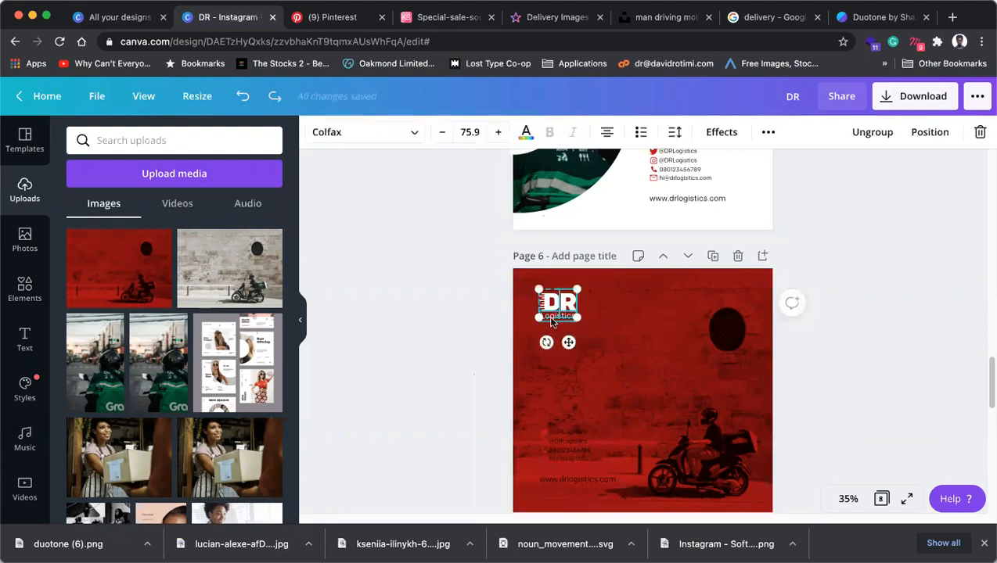
click(555, 317)
drag(542, 291, 728, 331)
click(846, 333)
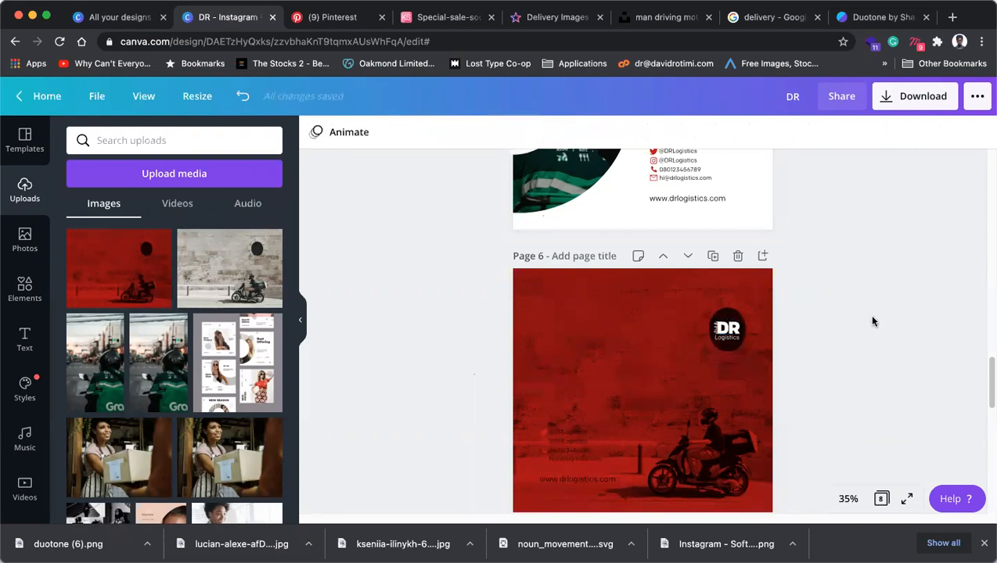
click(578, 451)
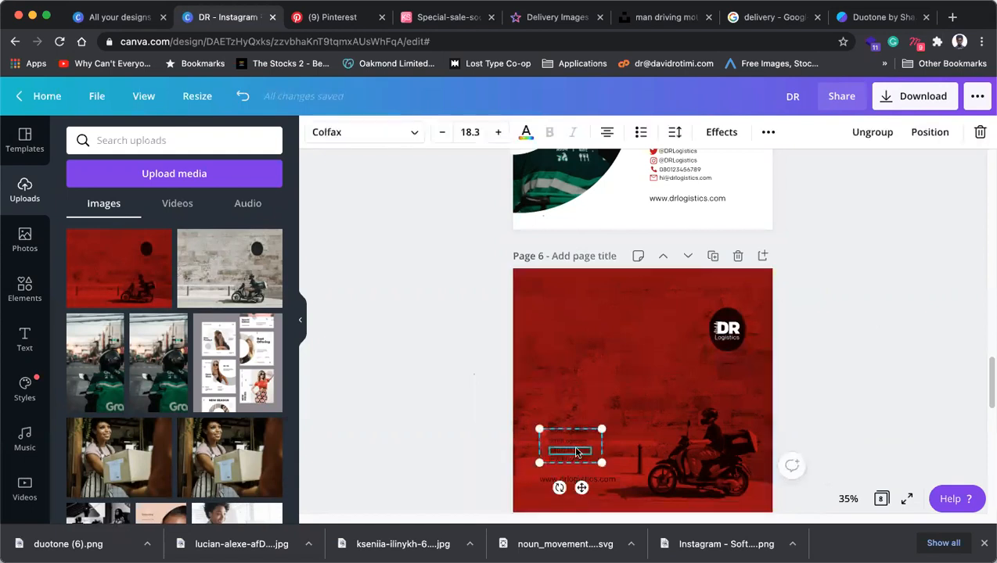
click(848, 500)
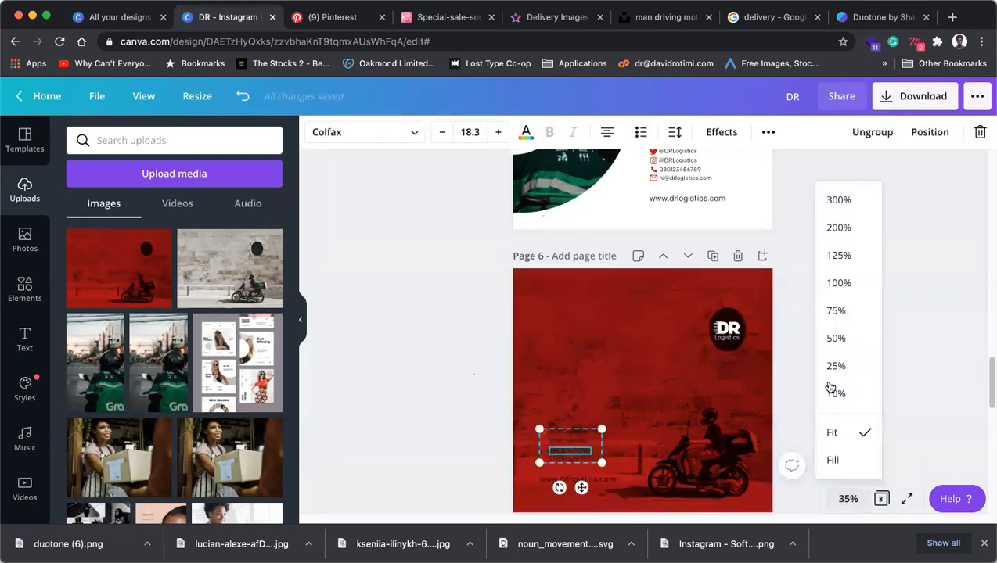
click(839, 283)
scroll(611, 407, down, 6)
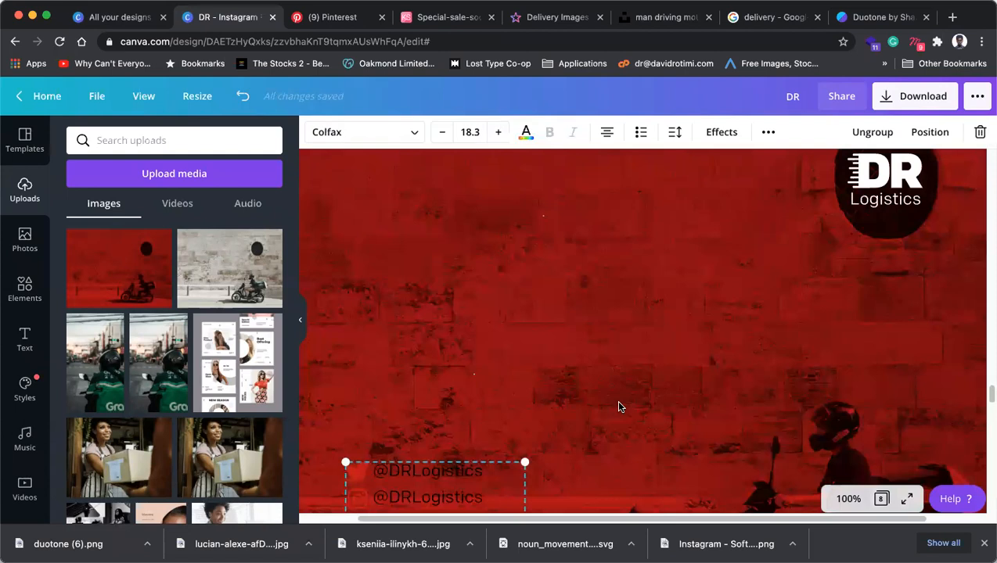
click(442, 440)
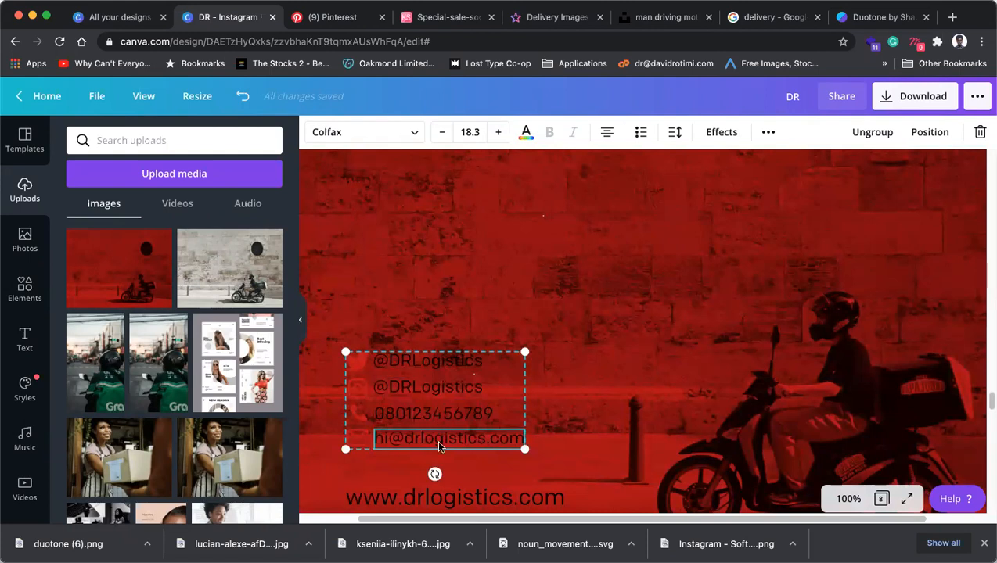
click(526, 133)
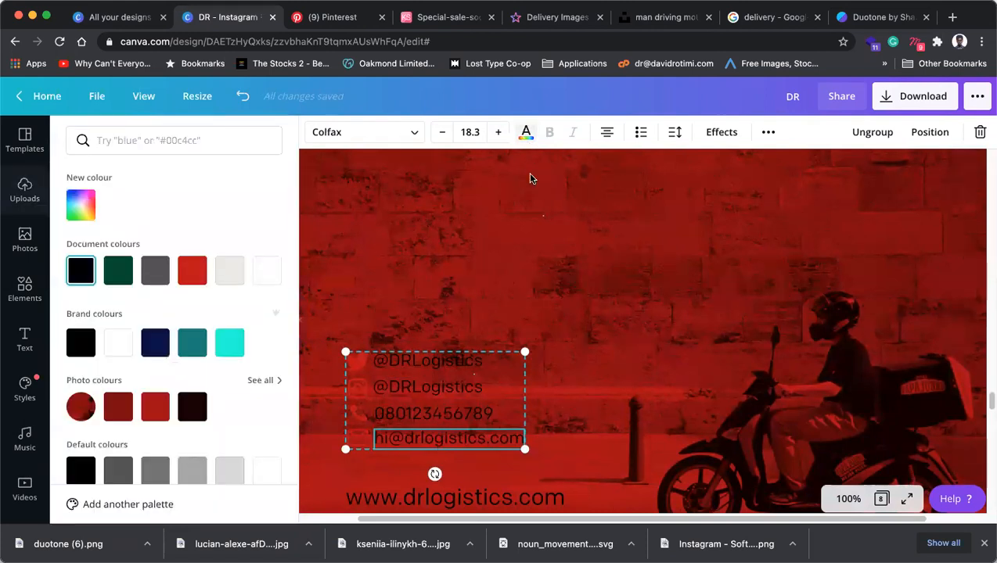
click(265, 270)
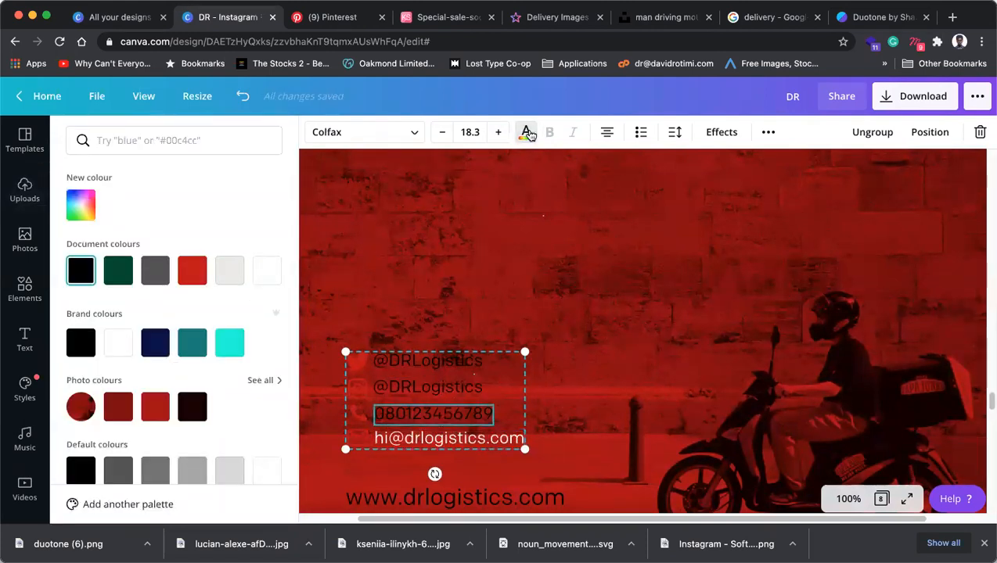
click(526, 131)
click(526, 133)
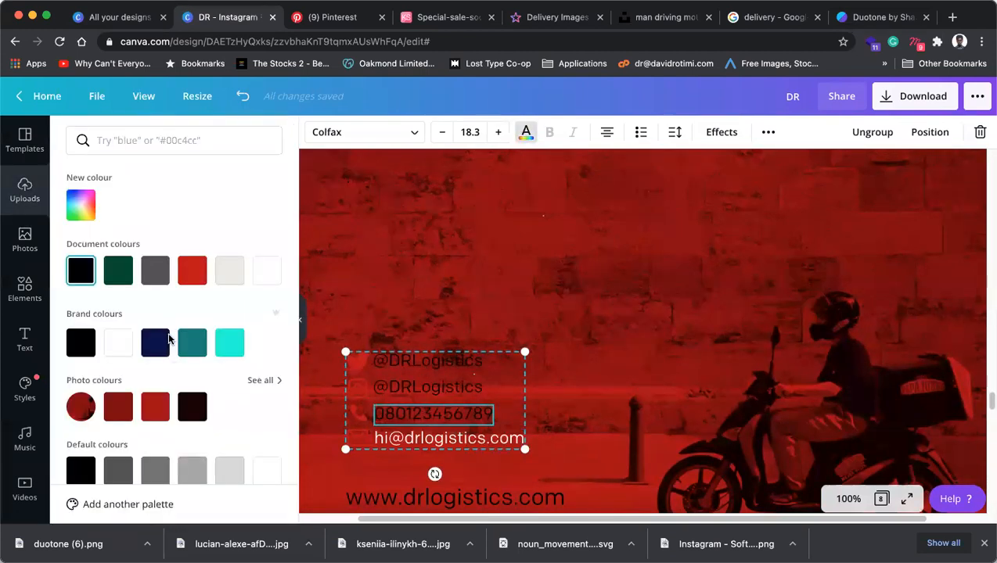
click(267, 271)
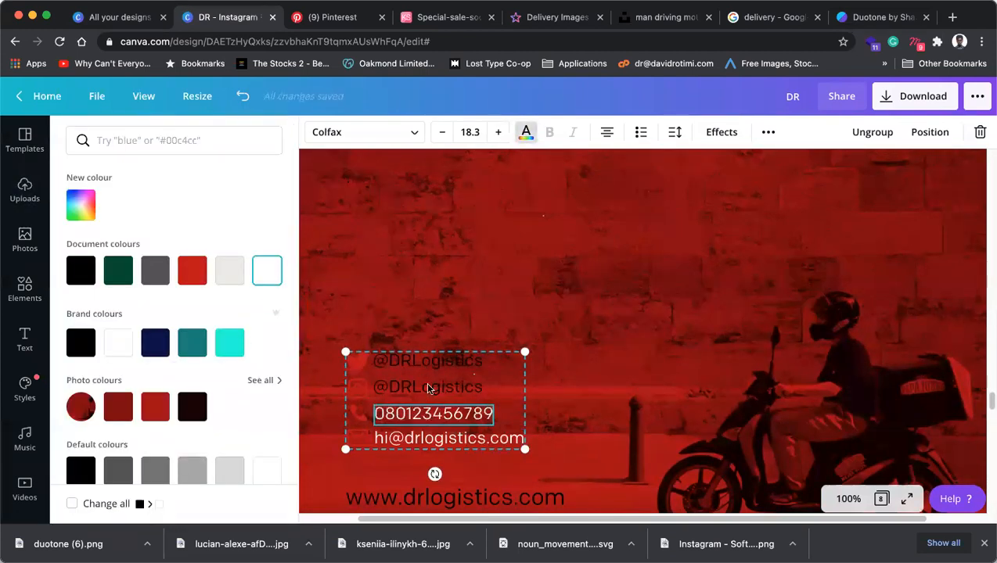
click(428, 387)
click(266, 271)
click(405, 364)
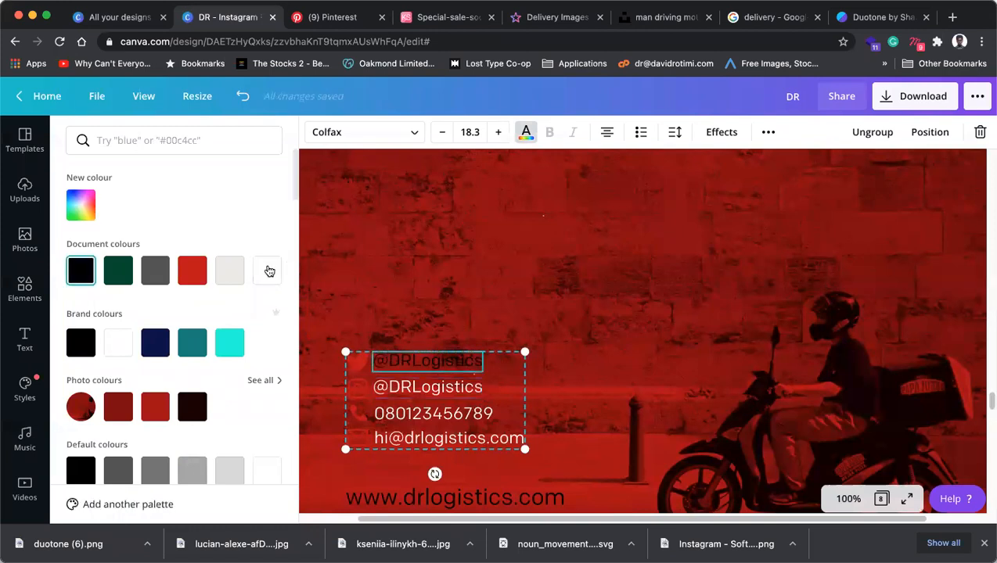
click(266, 271)
Make the Twitter, Instagram, phone and email icons white.
click(356, 360)
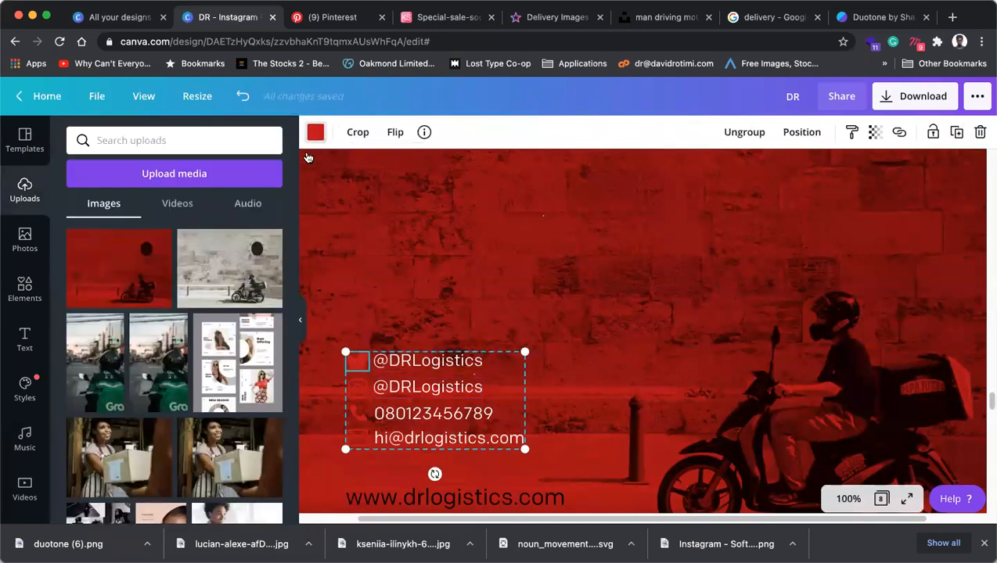
click(315, 133)
click(266, 271)
click(358, 388)
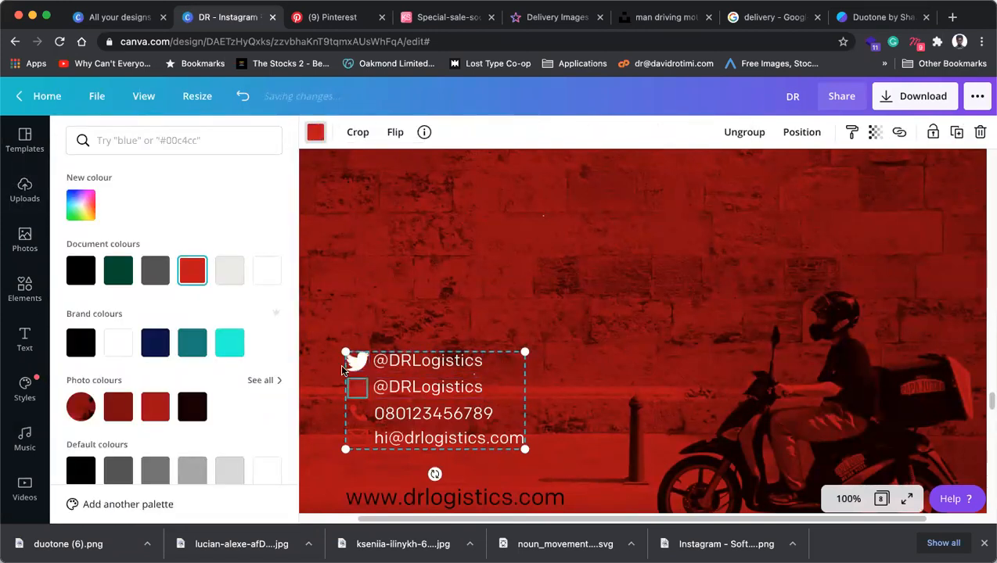
click(266, 271)
click(362, 417)
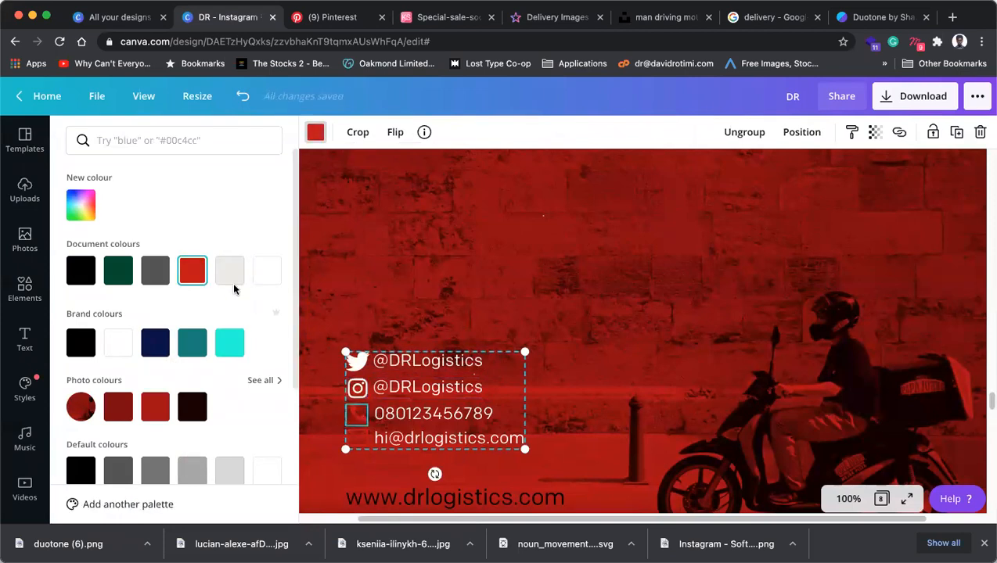
click(266, 271)
click(357, 438)
click(235, 271)
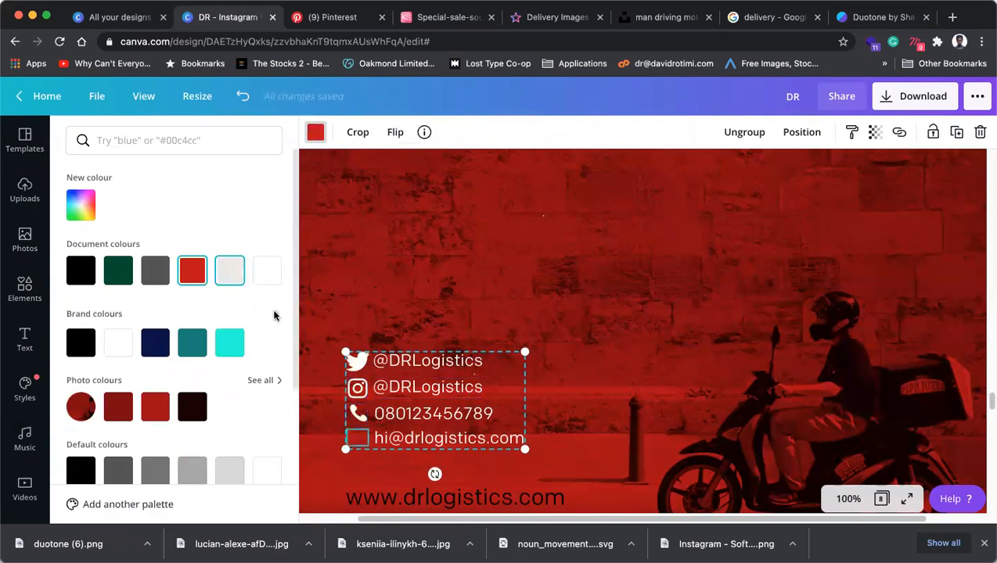
Make the website address white and zoom back to fit the page.
scroll(438, 407, down, 2)
click(431, 408)
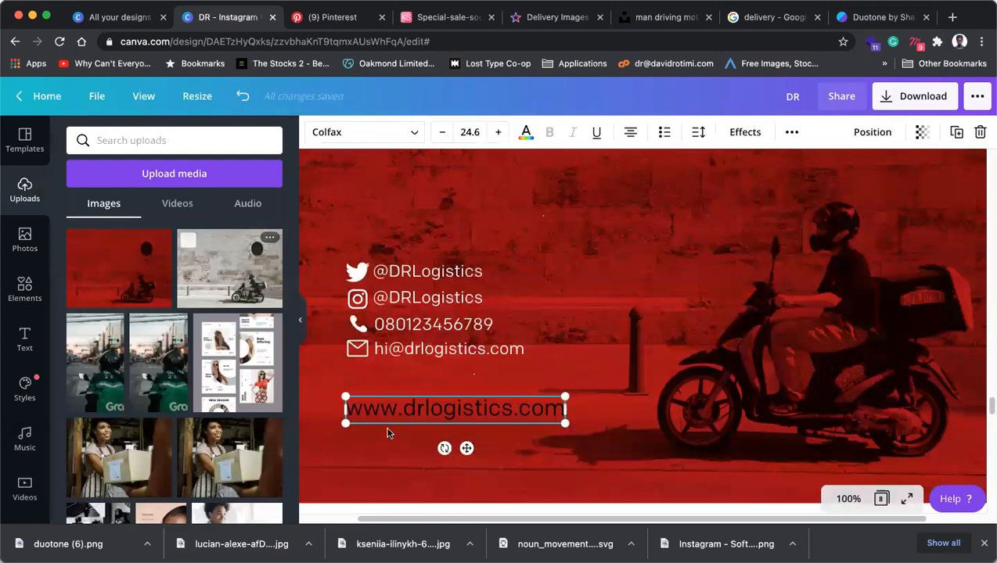
click(526, 131)
click(273, 271)
click(701, 307)
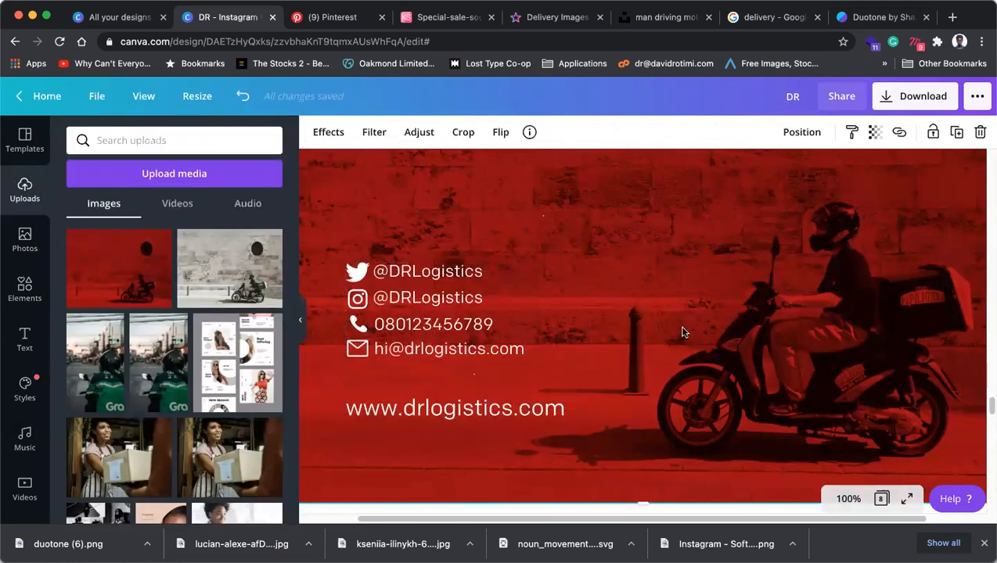
click(849, 498)
click(832, 434)
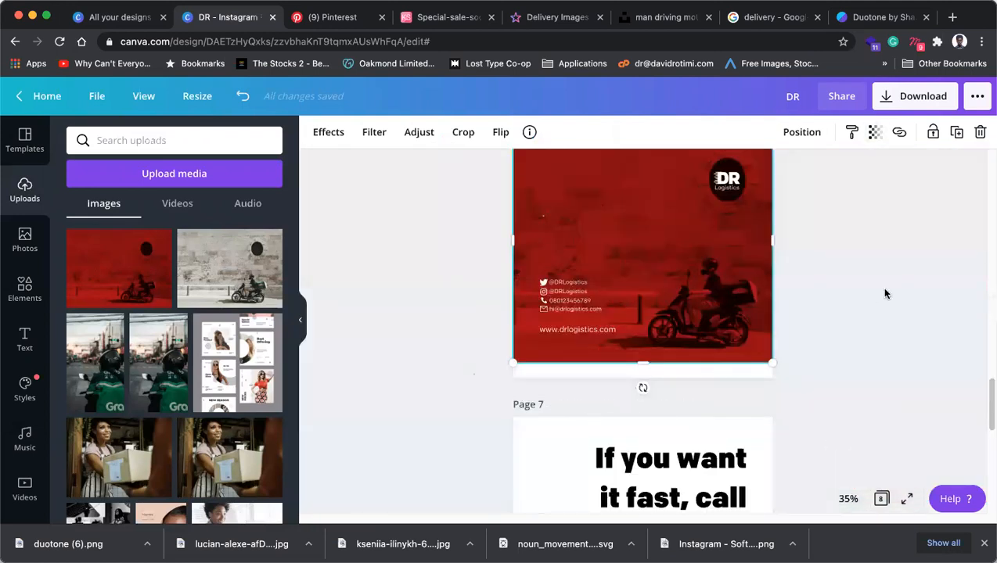
Add a heading to page 6 reading 'For when you want it fast'.
click(880, 286)
scroll(711, 323, up, 3)
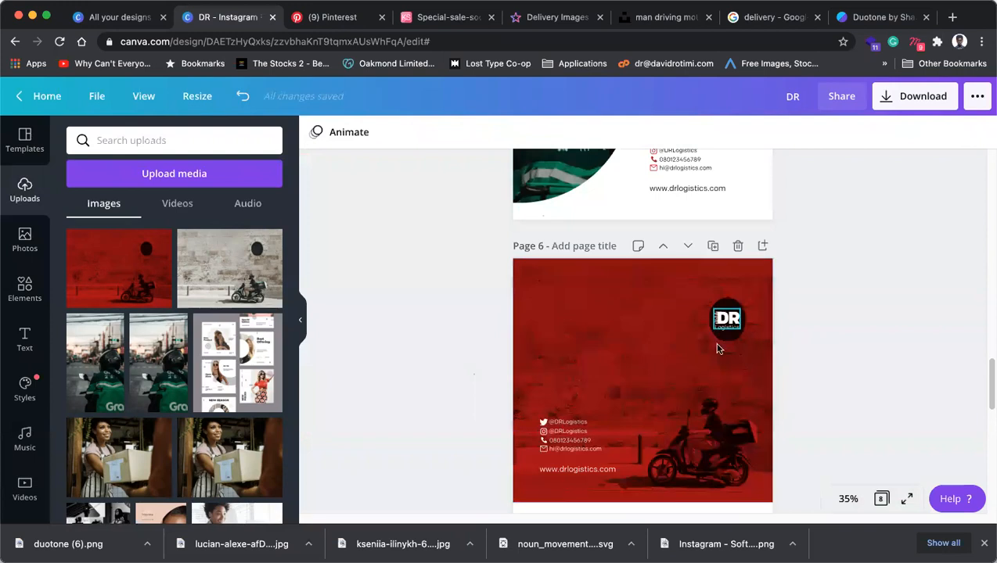
scroll(785, 274, up, 3)
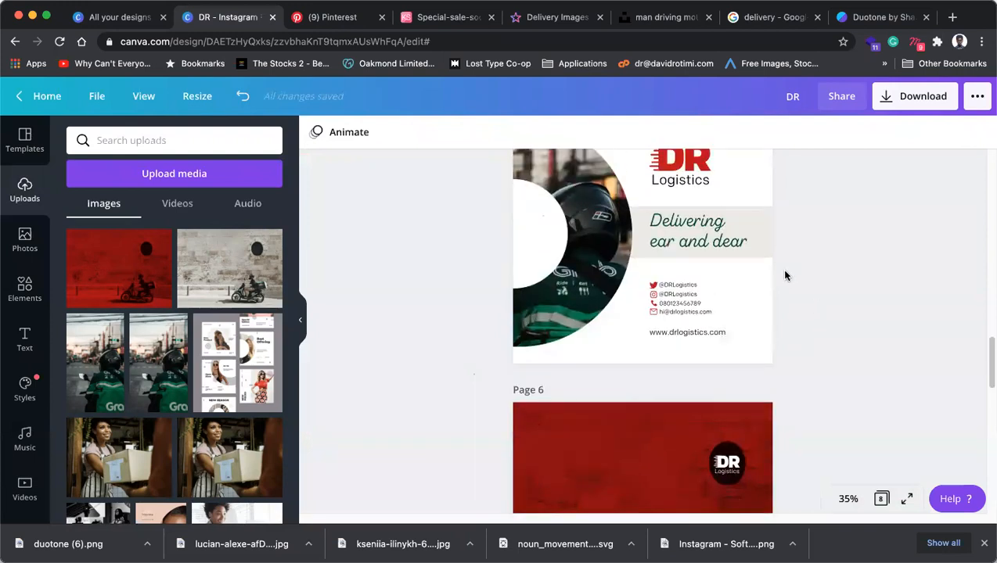
scroll(784, 273, down, 3)
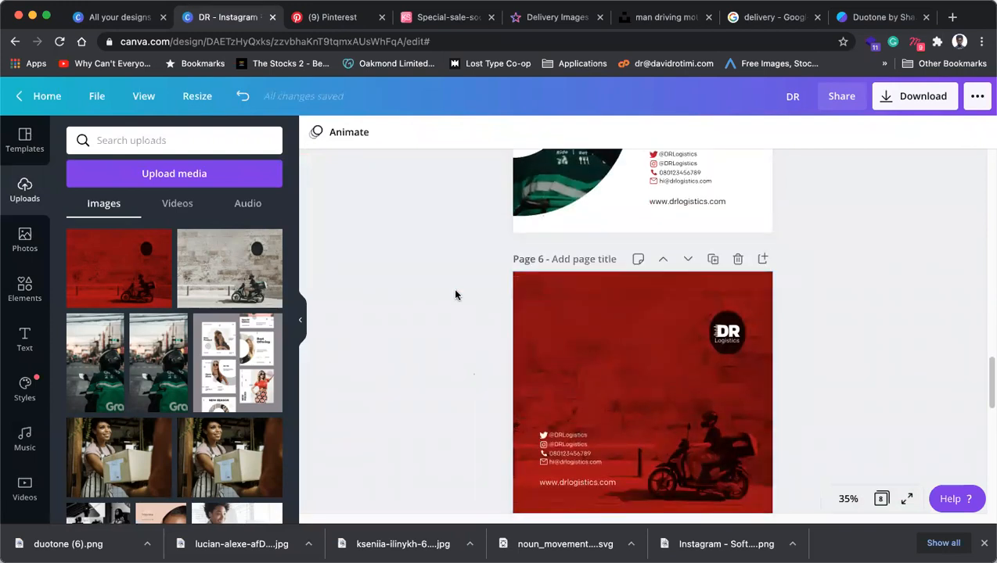
click(24, 340)
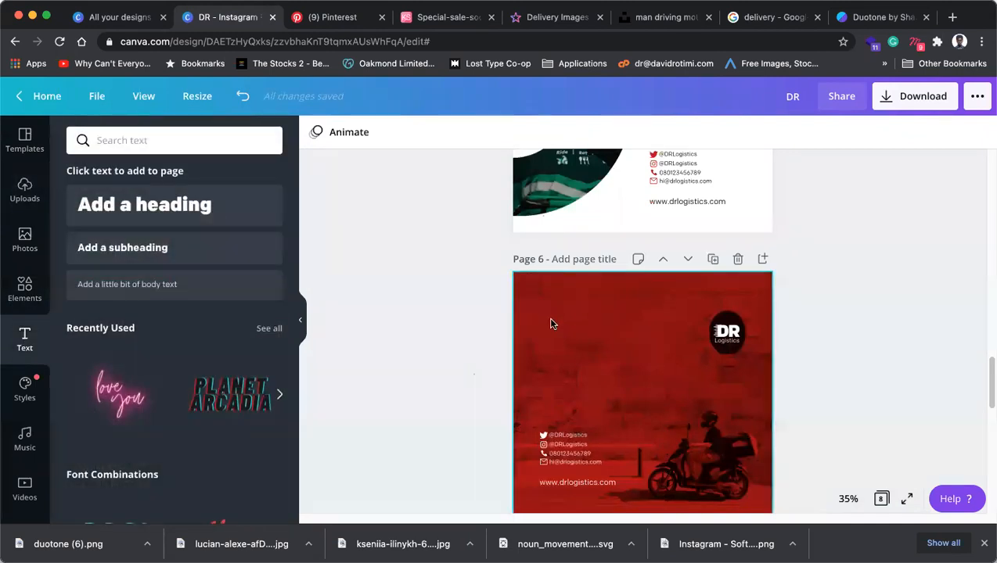
click(548, 321)
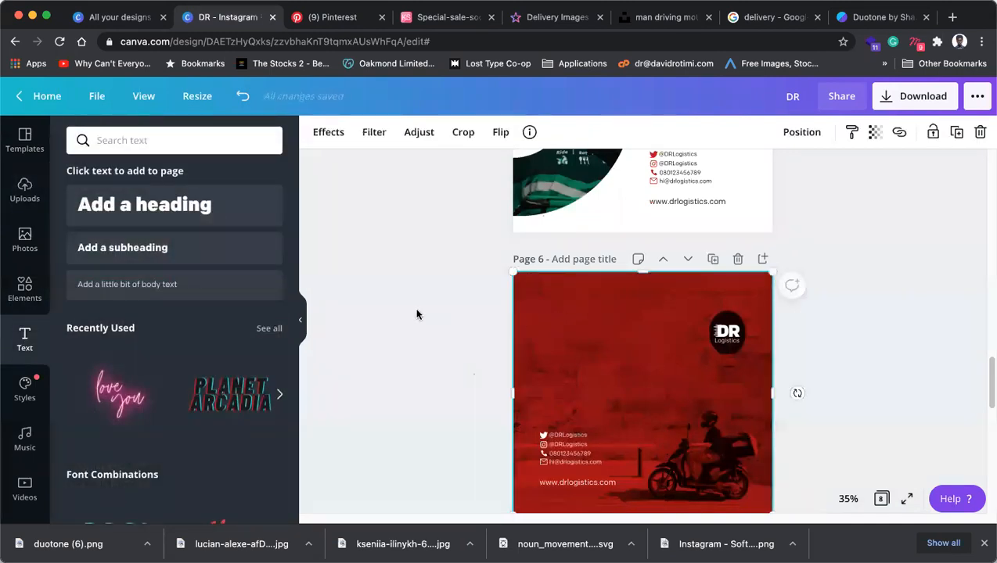
click(144, 205)
double_click(661, 392)
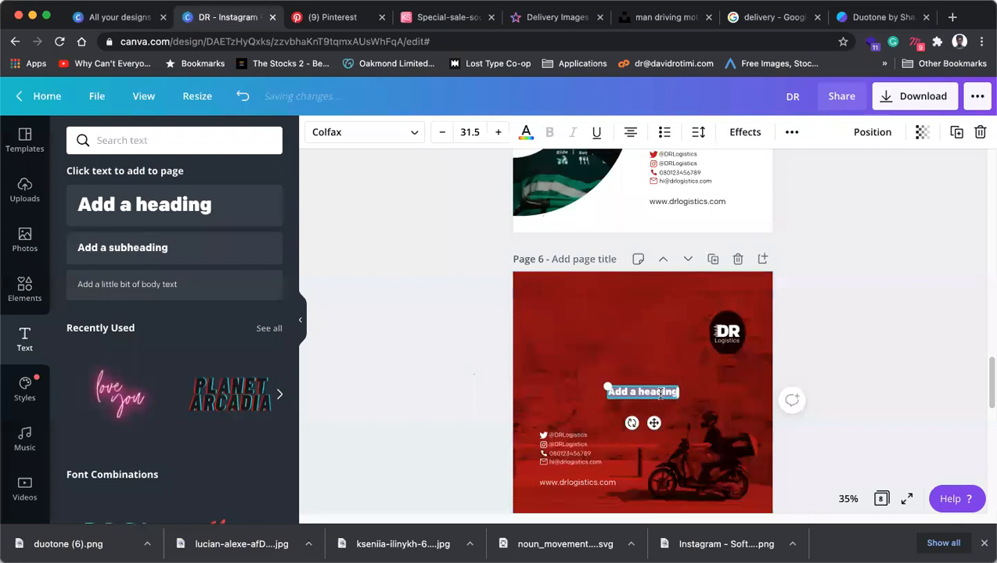
key(BackSpace)
text(W)
text(For when)
text( you wa)
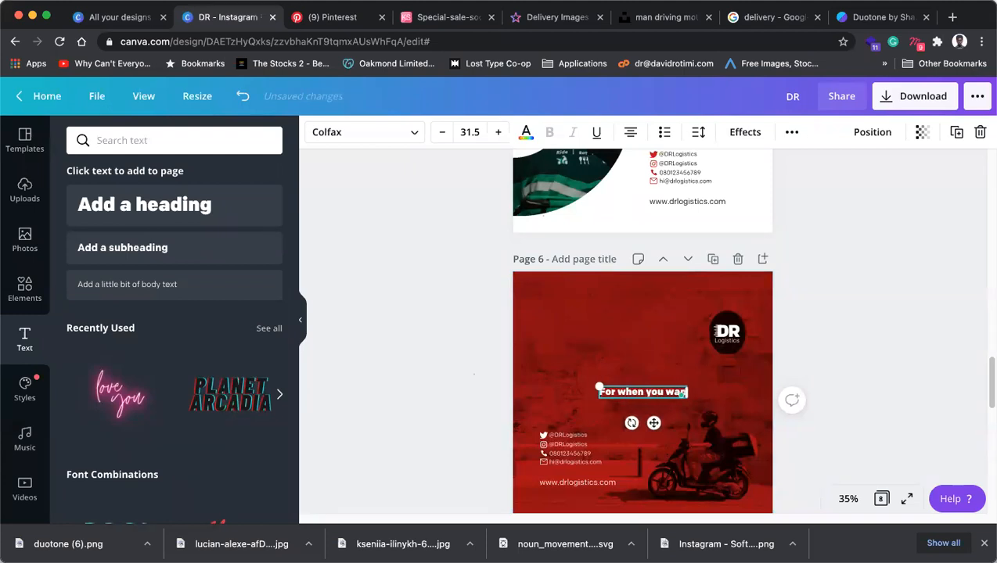
text(nt it fast)
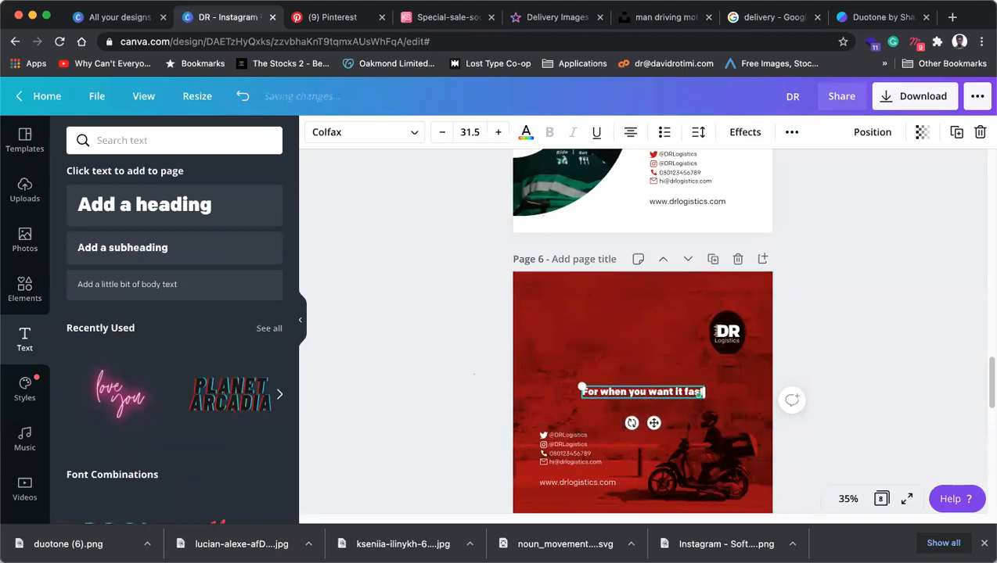
Break the headline after 'you', left-align it, and position it at the top left.
click(648, 390)
key(Return)
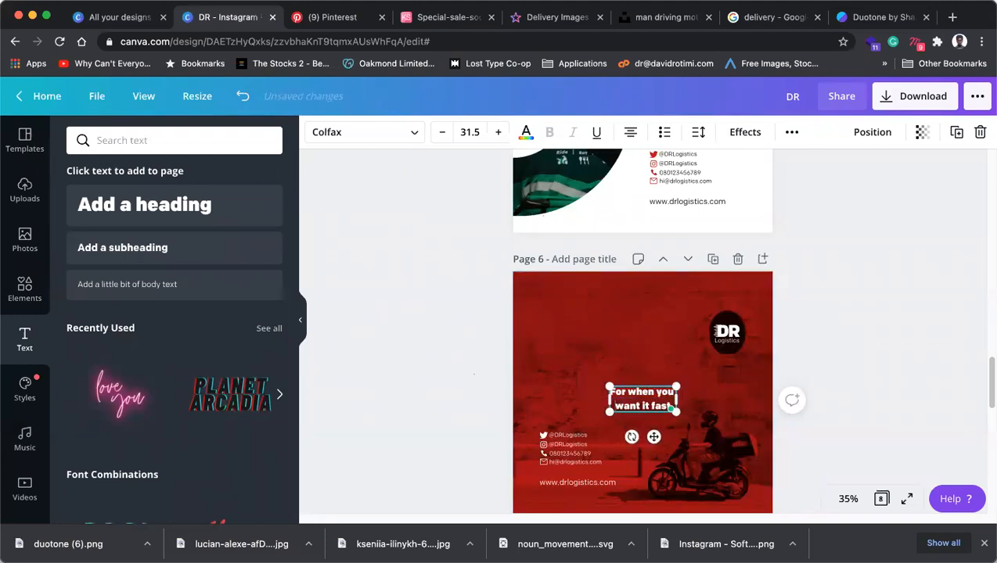
key(super+a)
click(629, 132)
drag(655, 413, 692, 360)
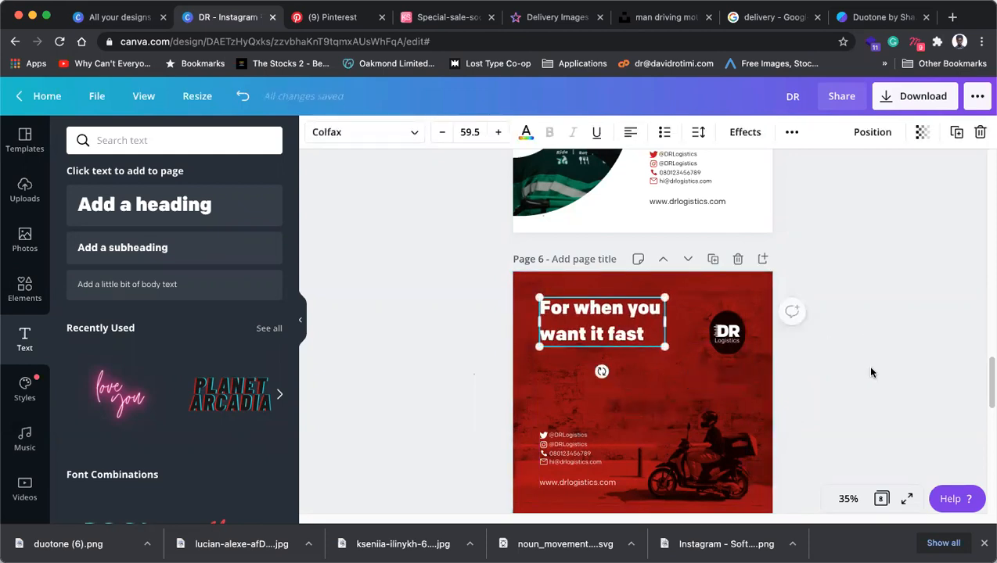
click(871, 373)
drag(615, 341, 620, 367)
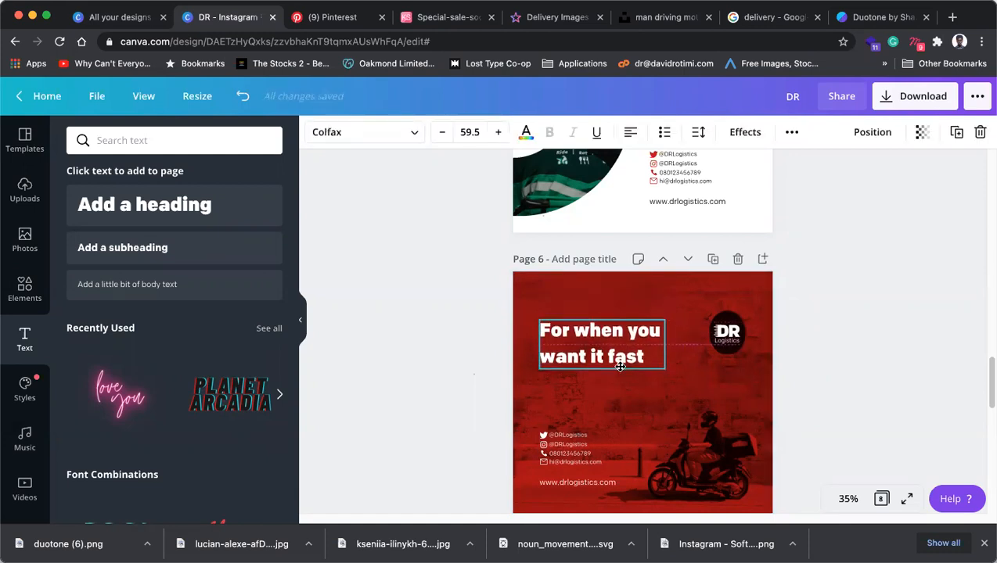
drag(620, 366, 686, 379)
drag(616, 361, 614, 339)
Enlarge the background photo beyond the page edges and recentre it.
drag(735, 339, 735, 309)
key(ctrl+z)
click(822, 307)
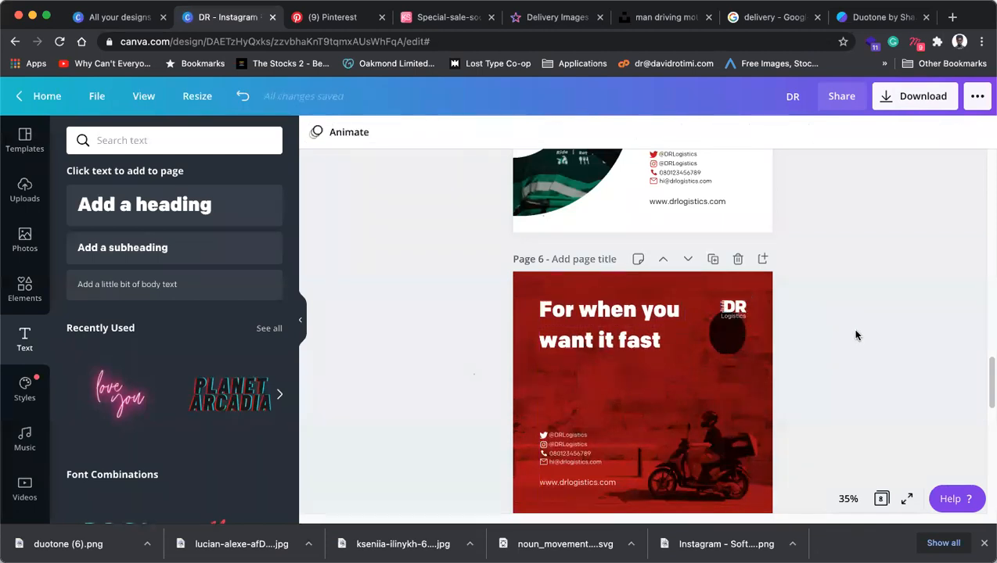
click(581, 346)
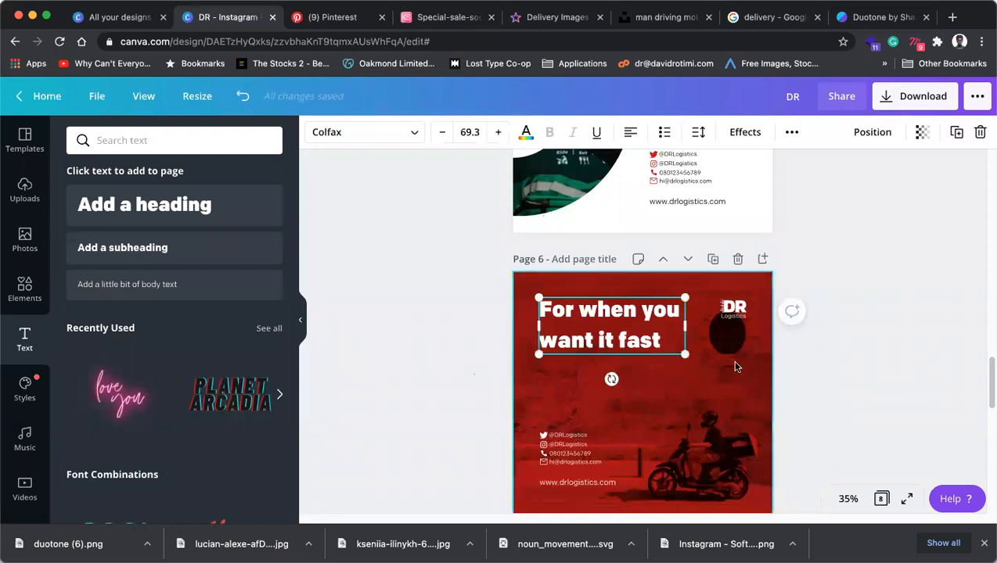
click(749, 321)
drag(782, 263, 791, 252)
drag(732, 399, 725, 394)
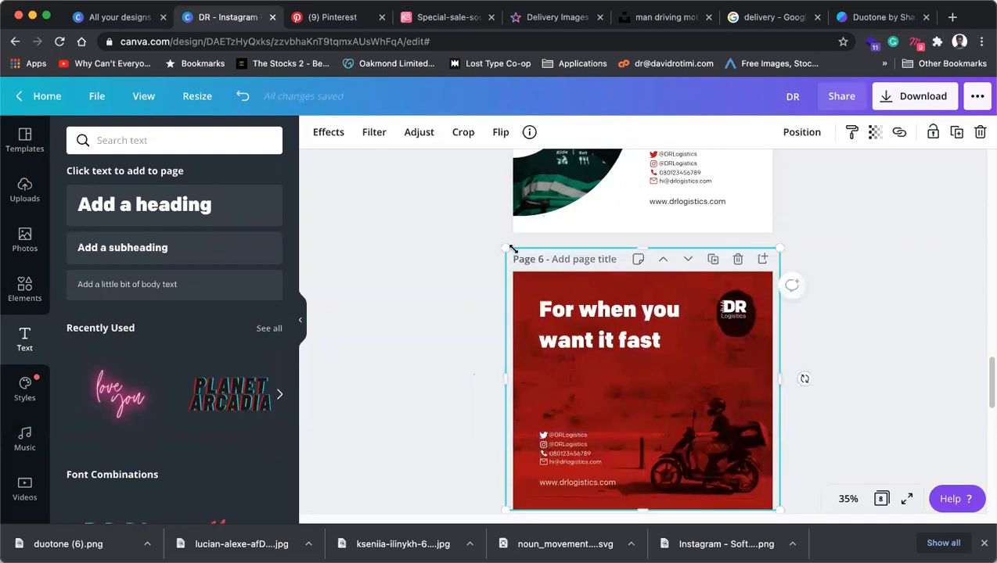
Stretch the red rider photo's corners and edges to cover page 6 completely.
drag(507, 245, 498, 241)
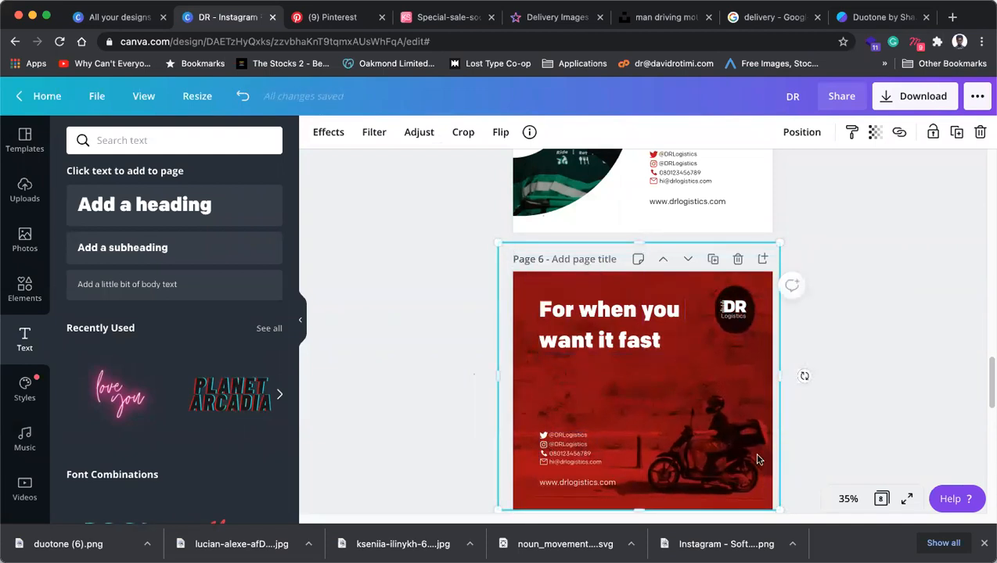
scroll(809, 414, down, 1)
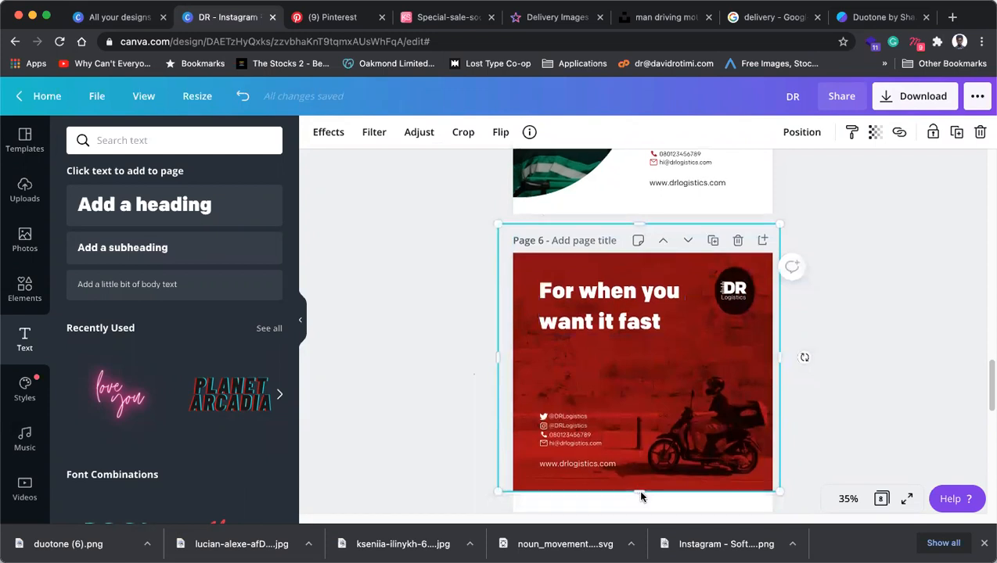
scroll(638, 493, down, 1)
drag(640, 481, 648, 498)
drag(716, 438, 708, 436)
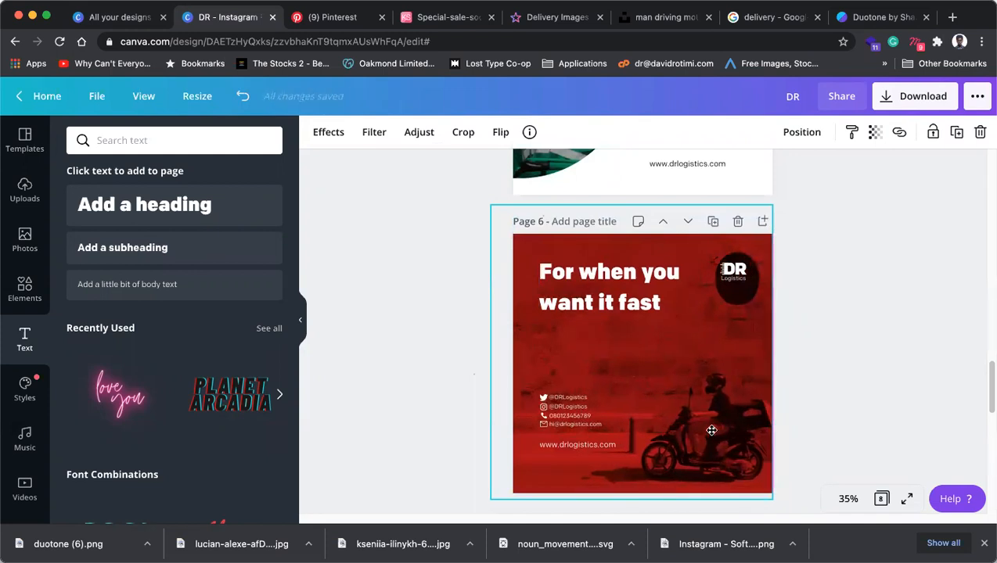
drag(780, 200, 782, 197)
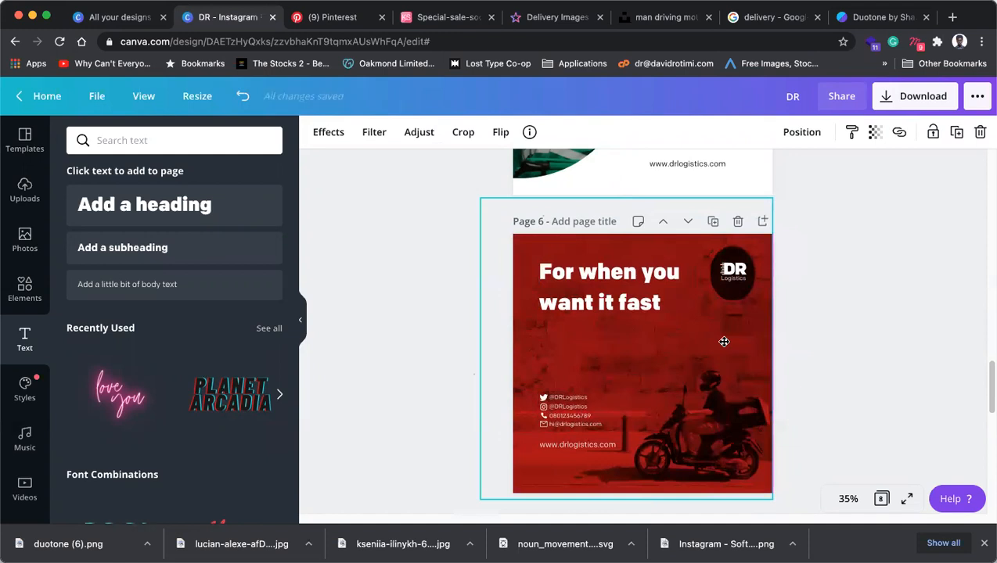
click(830, 327)
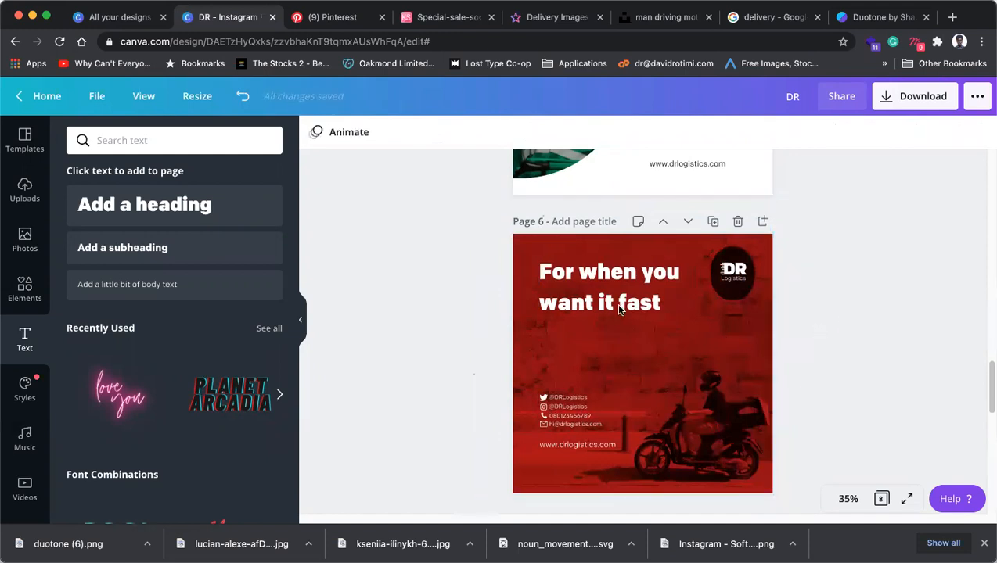
Nudge the photo right within its crop to centre the dark circle behind the logo.
click(732, 343)
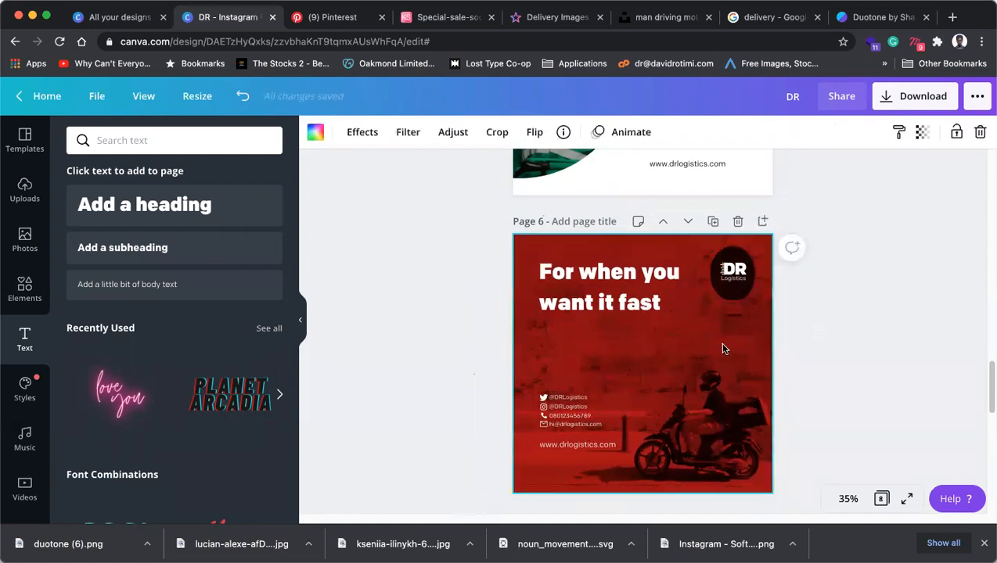
drag(732, 346, 724, 351)
double_click(724, 352)
key(Right)
key(Right)
key(Right)
key(Right)
key(Right)
Finish the photo crop and delete 'fast' from the end of the headline.
click(907, 342)
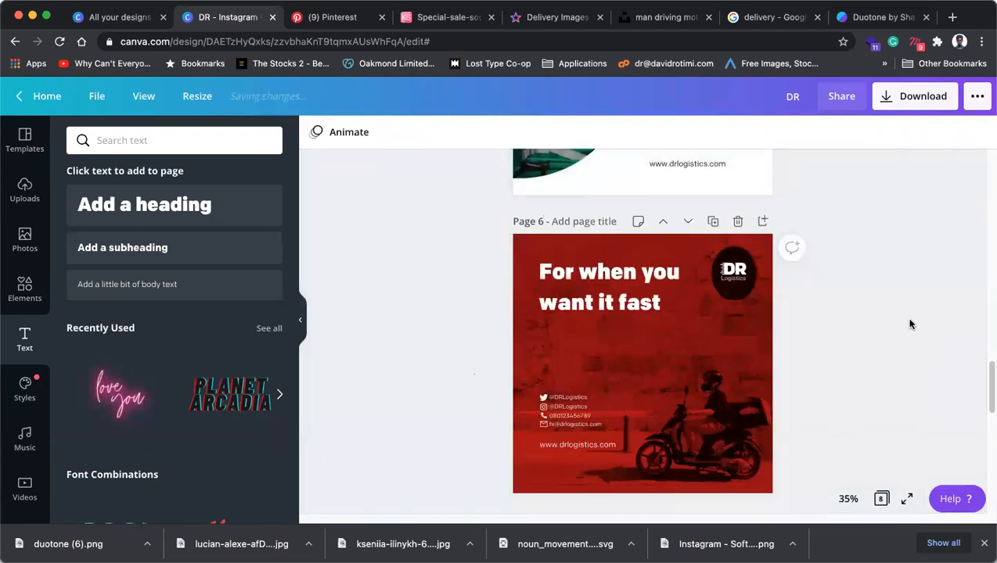
click(611, 308)
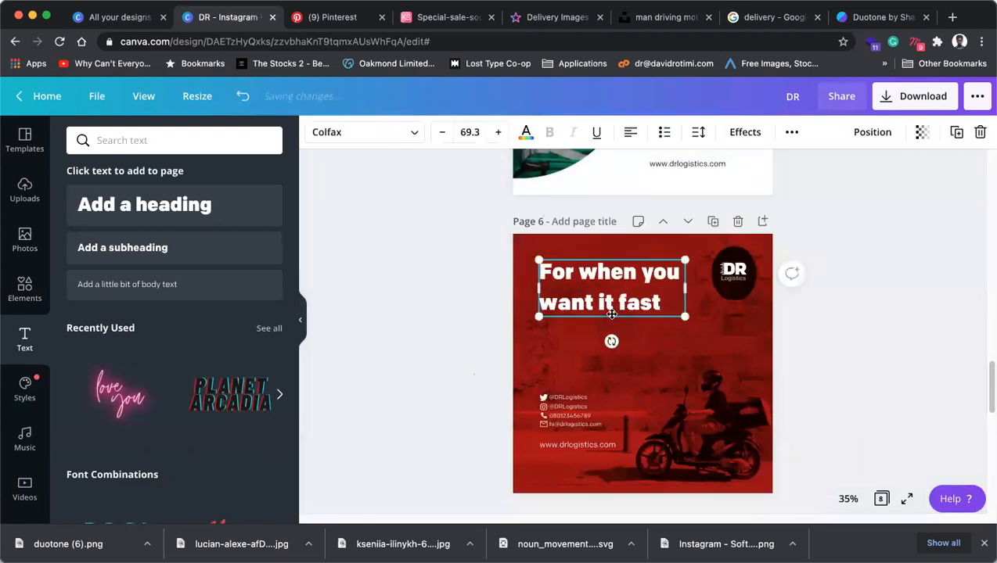
click(882, 304)
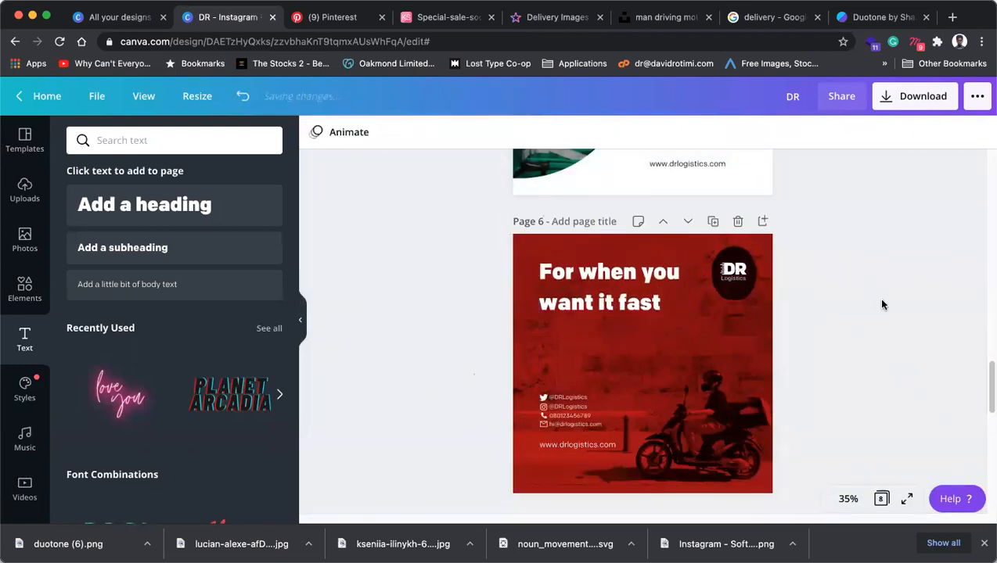
click(626, 301)
click(625, 301)
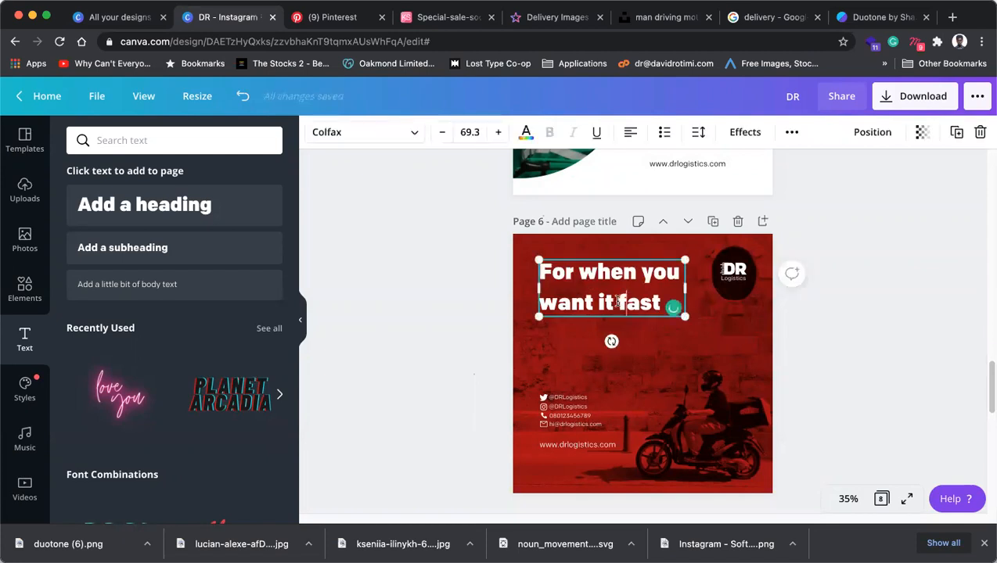
key(Return)
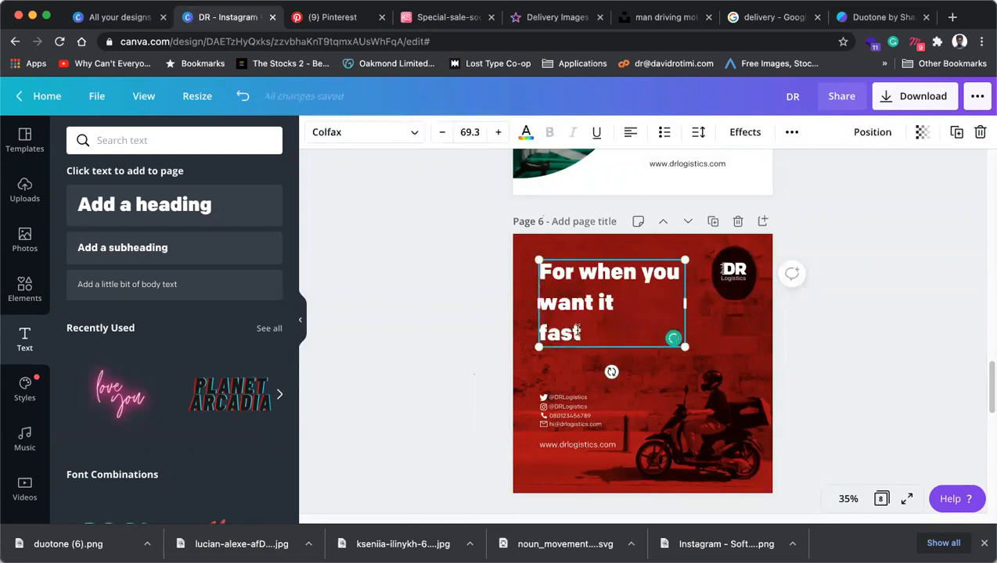
drag(582, 333, 541, 328)
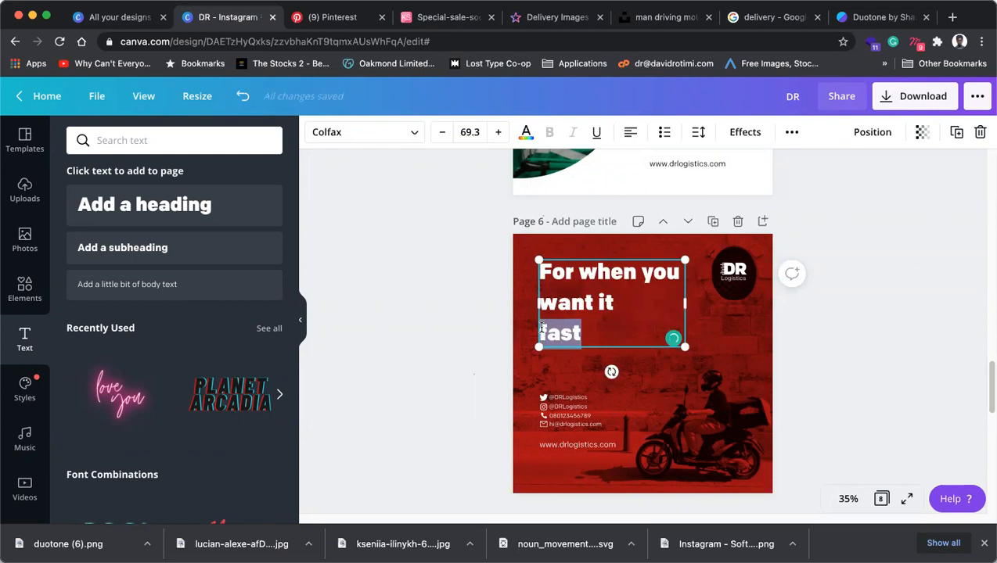
key(BackSpace)
key(BackSpace)
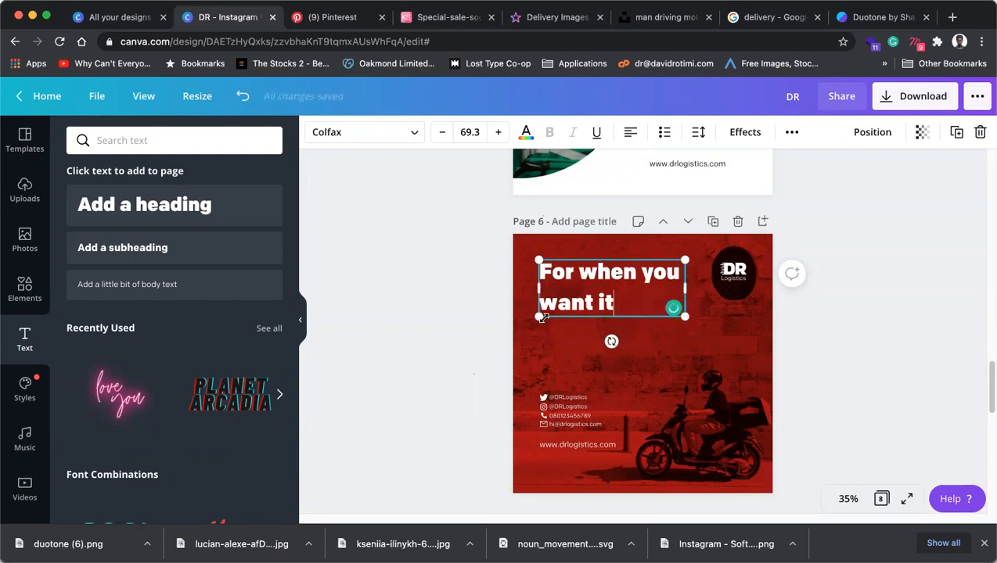
Resize the headline box so 'For when you want it' wraps onto two lines.
click(890, 326)
click(643, 275)
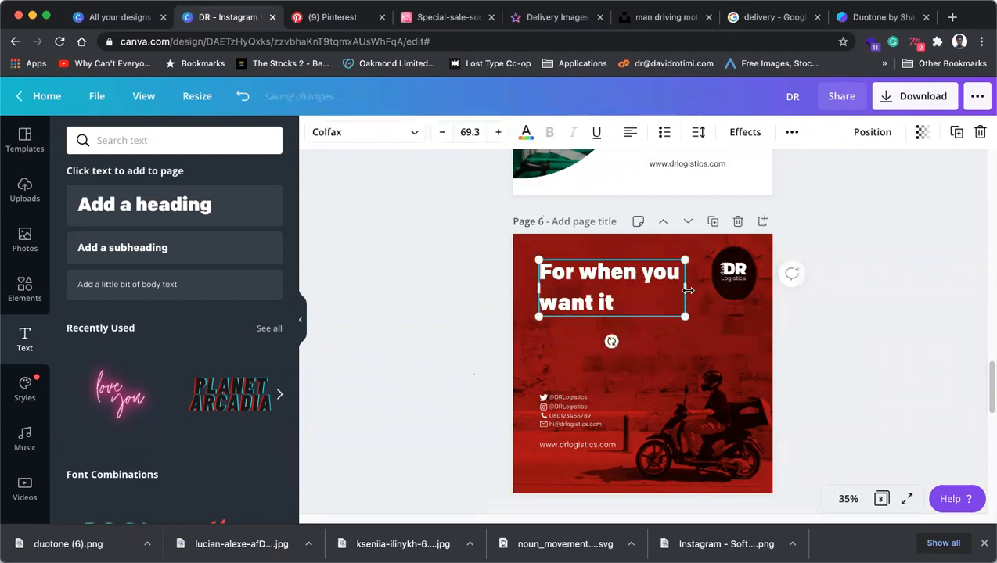
drag(661, 289, 654, 290)
double_click(540, 335)
click(541, 335)
key(BackSpace)
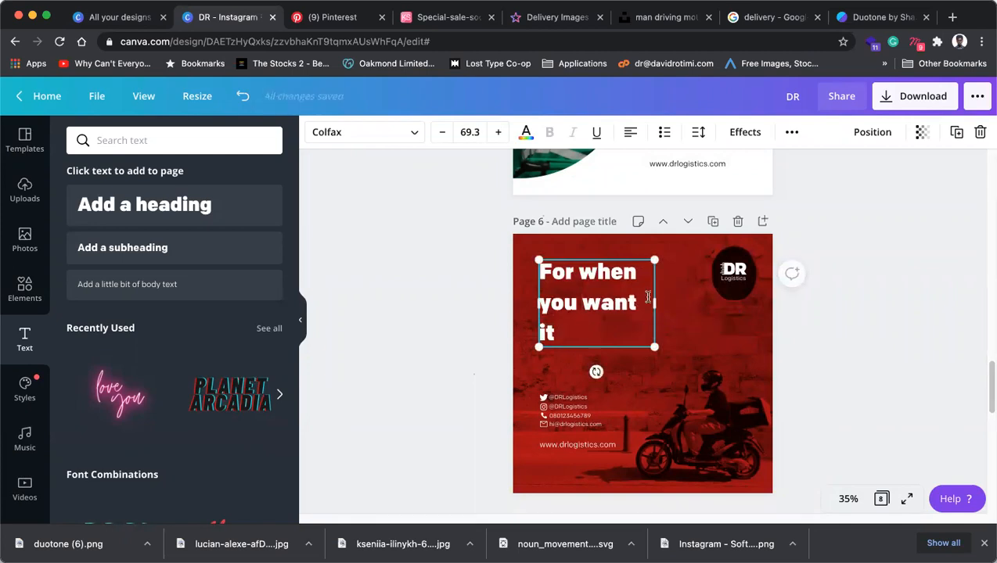
drag(657, 307, 666, 306)
click(833, 359)
Enlarge the separate 'fast' text to 145 and align it under the headline's left edge.
click(615, 325)
drag(577, 337, 564, 312)
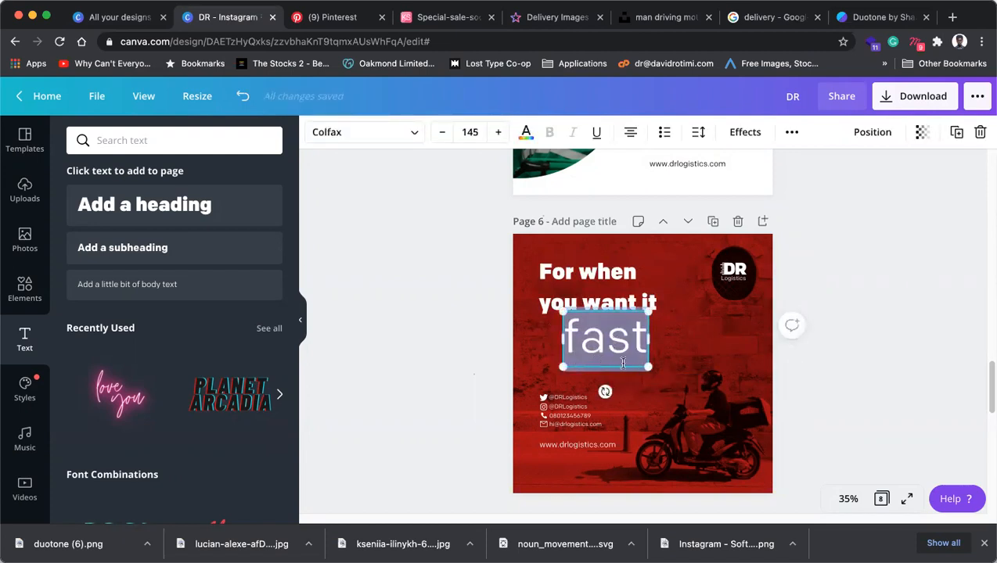
click(681, 345)
drag(609, 341, 585, 352)
Search text styles and fonts for 'fast', then clear both searches.
click(230, 138)
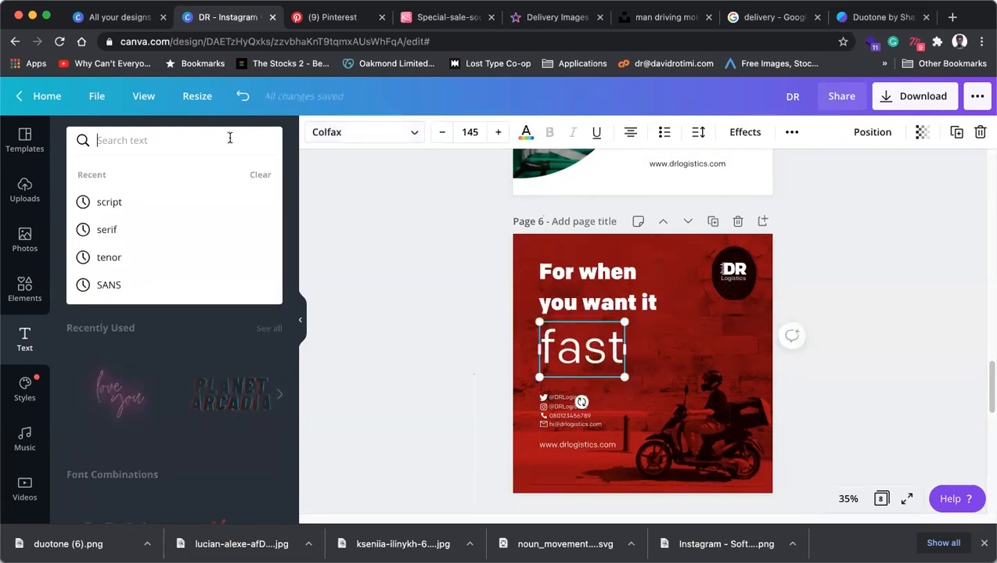
text(fast)
key(Return)
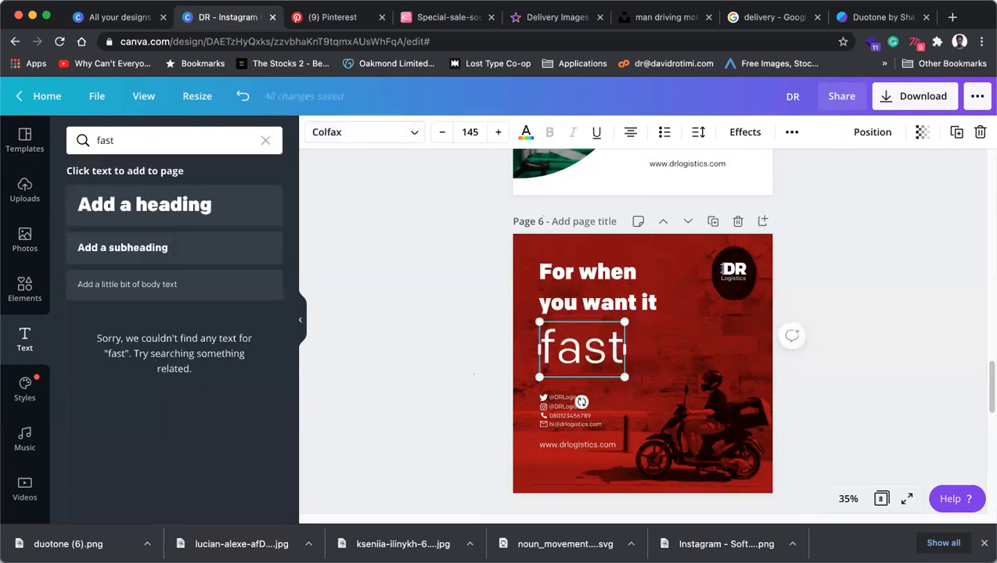
click(265, 140)
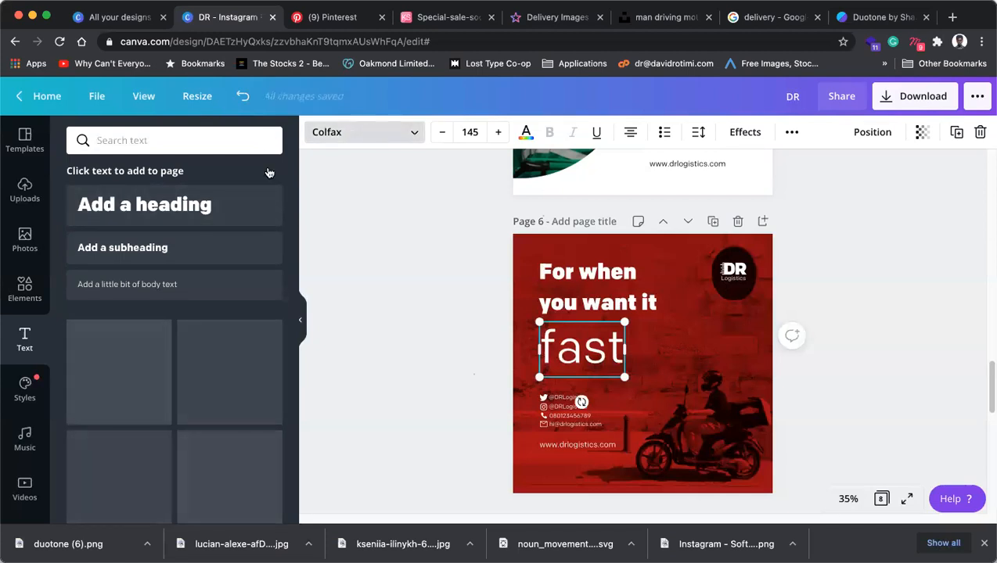
double_click(175, 132)
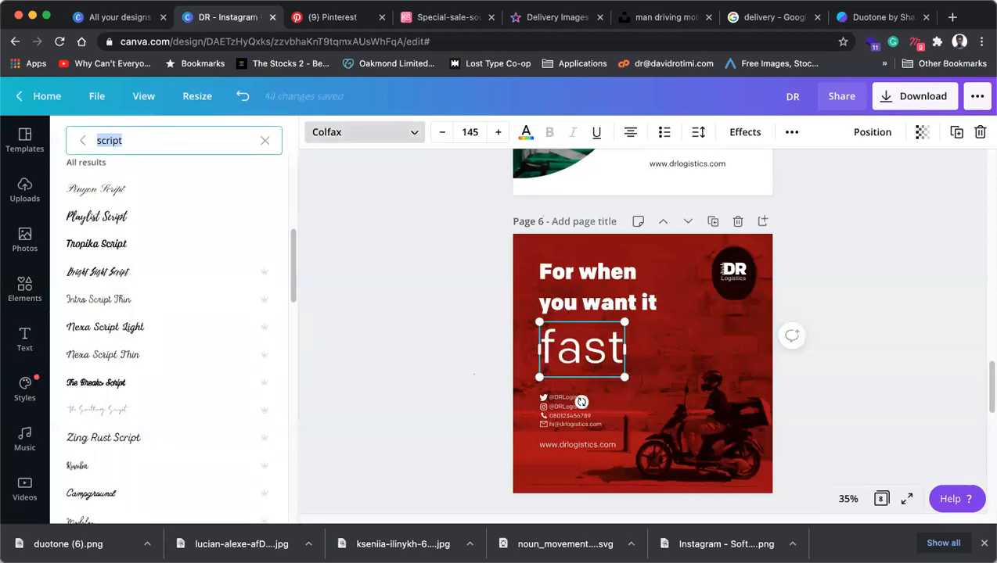
text(fast)
key(Return)
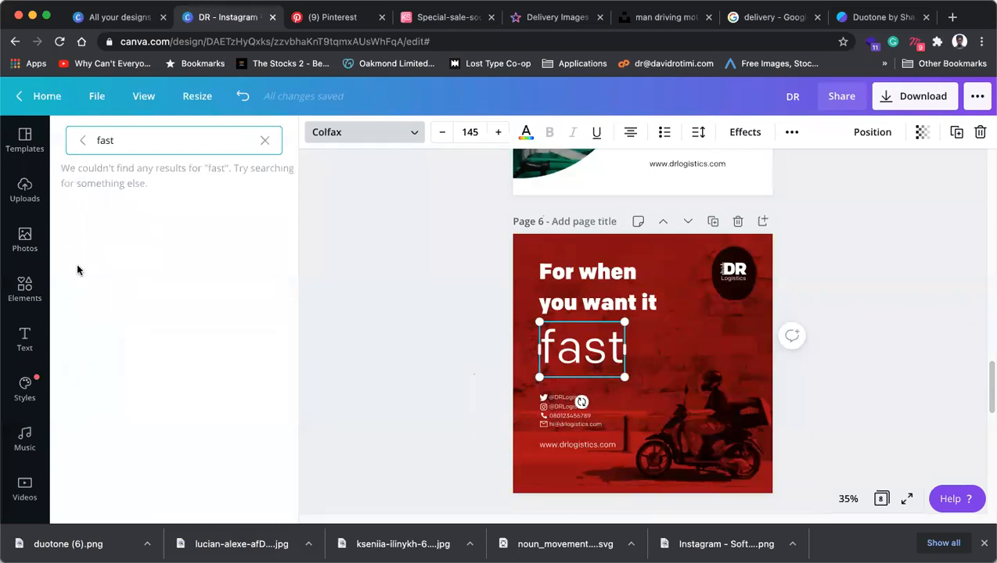
click(266, 140)
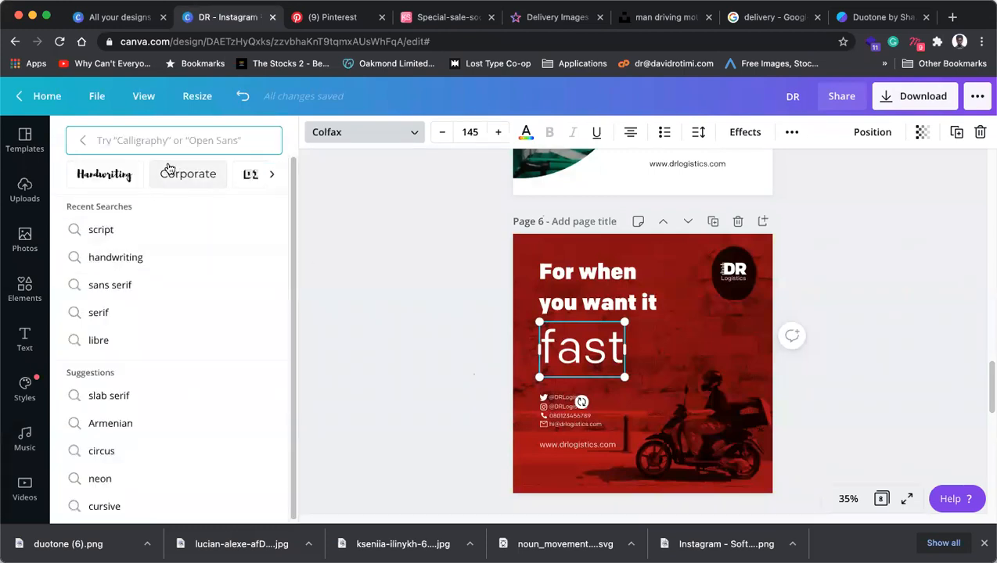
Try handwriting fonts such as Buffalo on 'fast', settling back on Moontime.
click(119, 174)
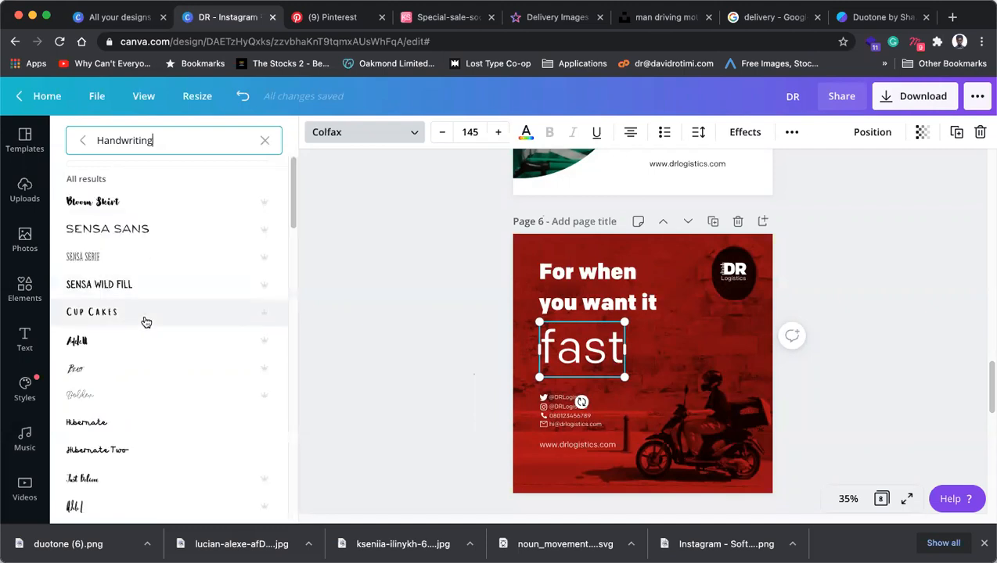
scroll(144, 316, down, 5)
scroll(146, 321, down, 10)
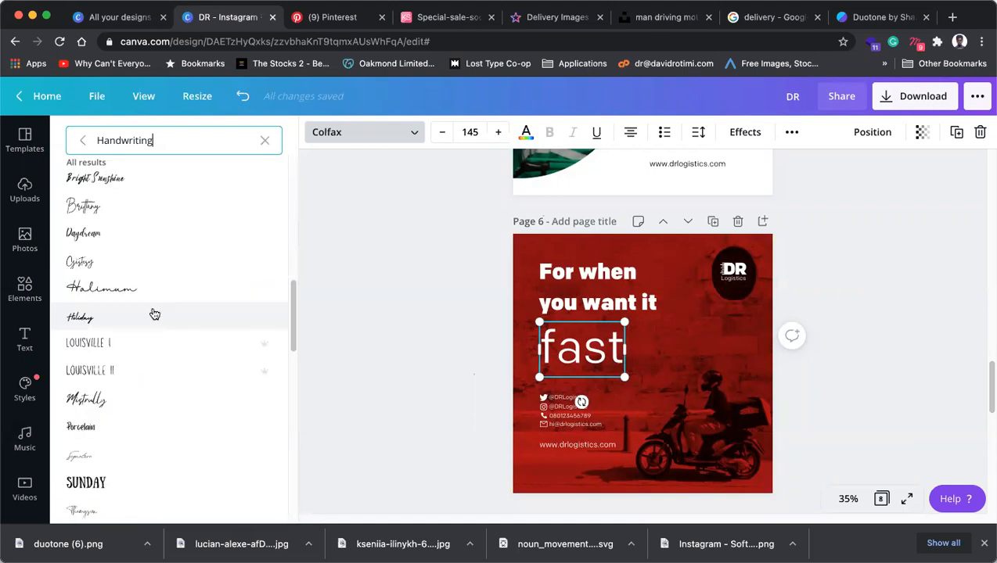
scroll(133, 437, down, 5)
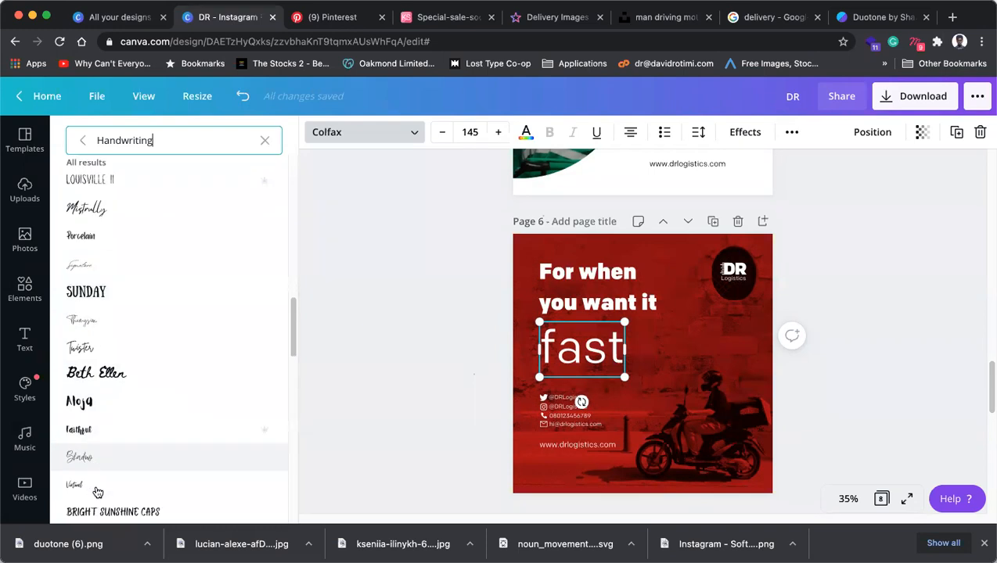
click(99, 381)
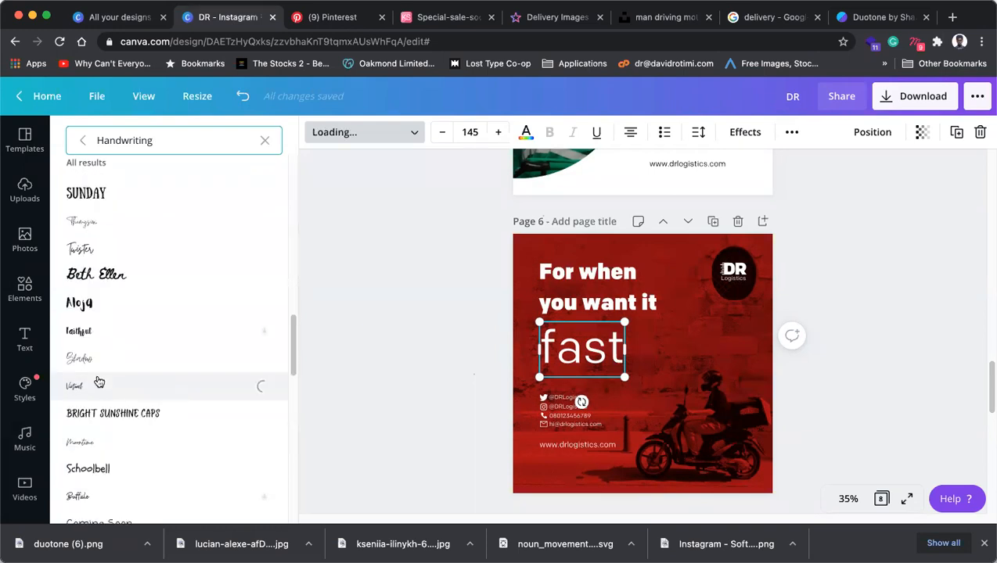
click(96, 444)
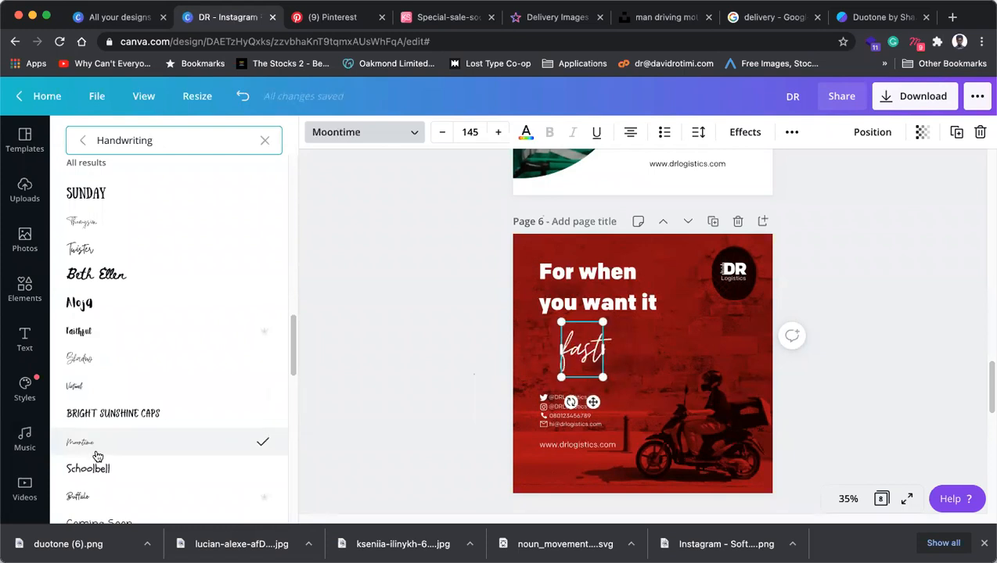
scroll(98, 458, down, 2)
click(96, 449)
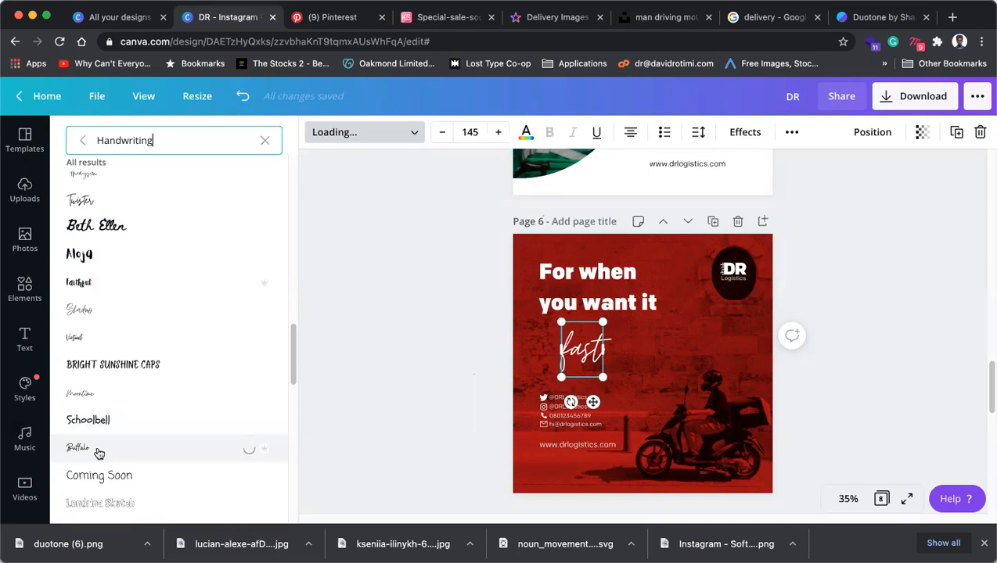
click(108, 393)
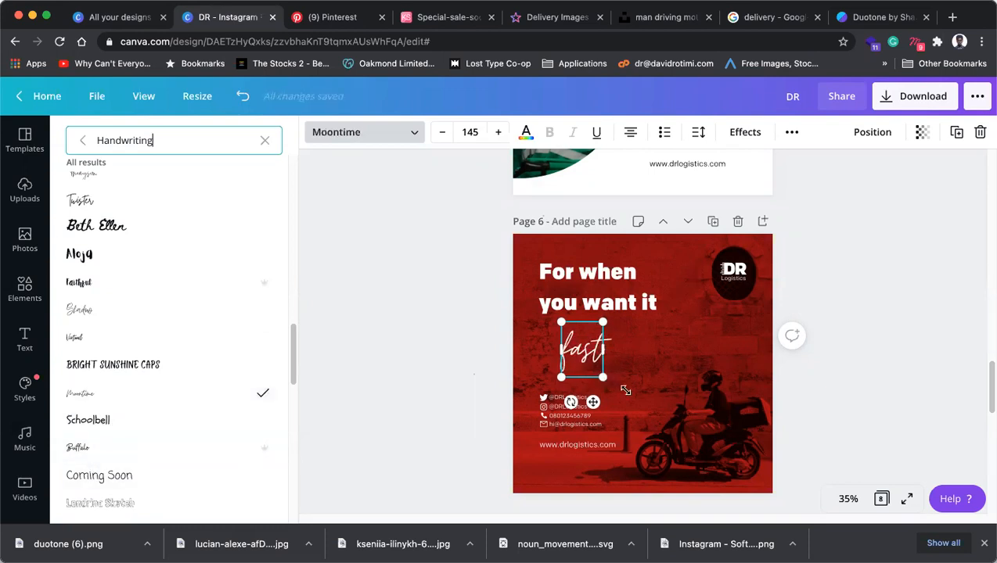
Enlarge 'fast' and centre it under the headline, then nudge the contact strip lower.
drag(626, 390, 631, 412)
drag(581, 365, 561, 349)
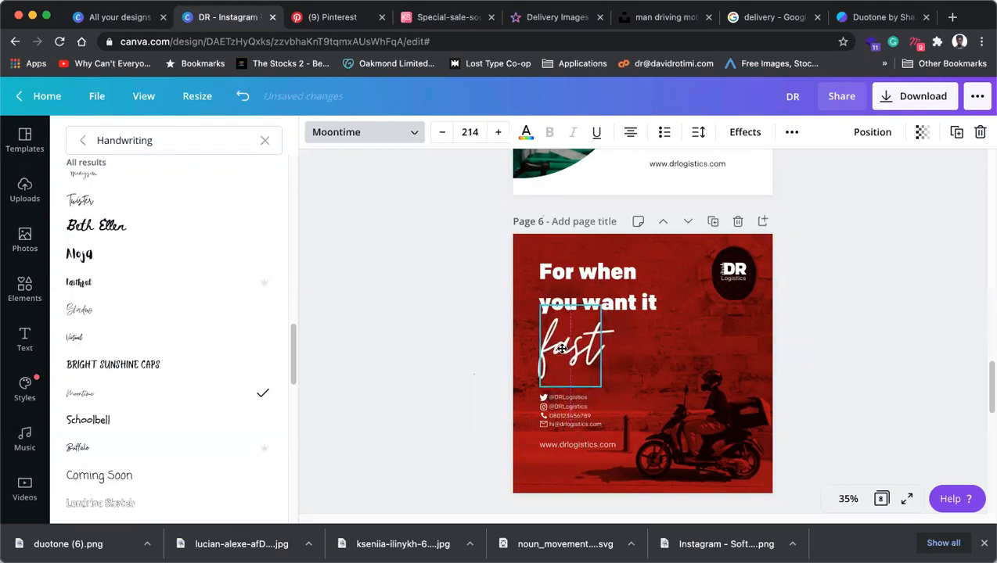
click(427, 369)
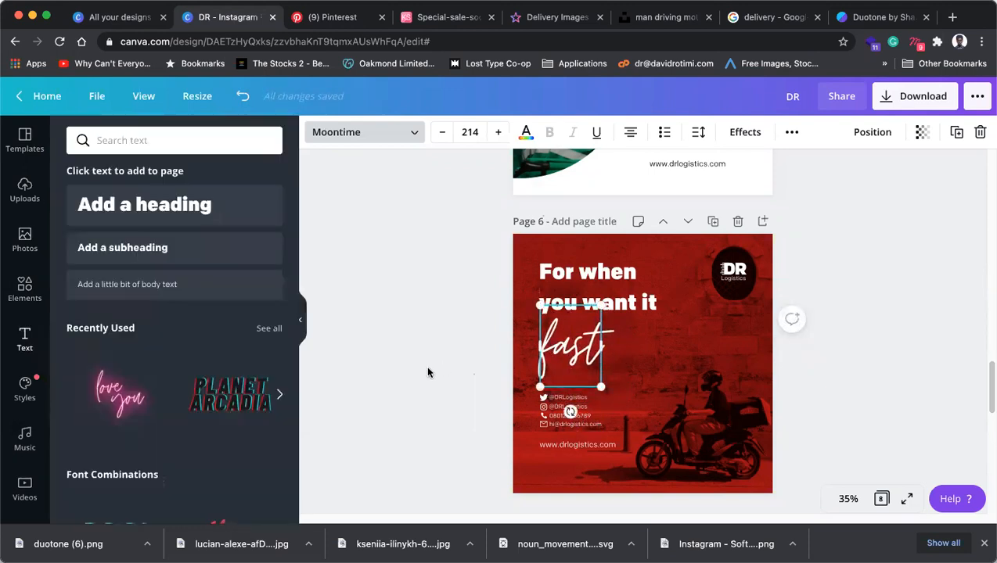
click(798, 338)
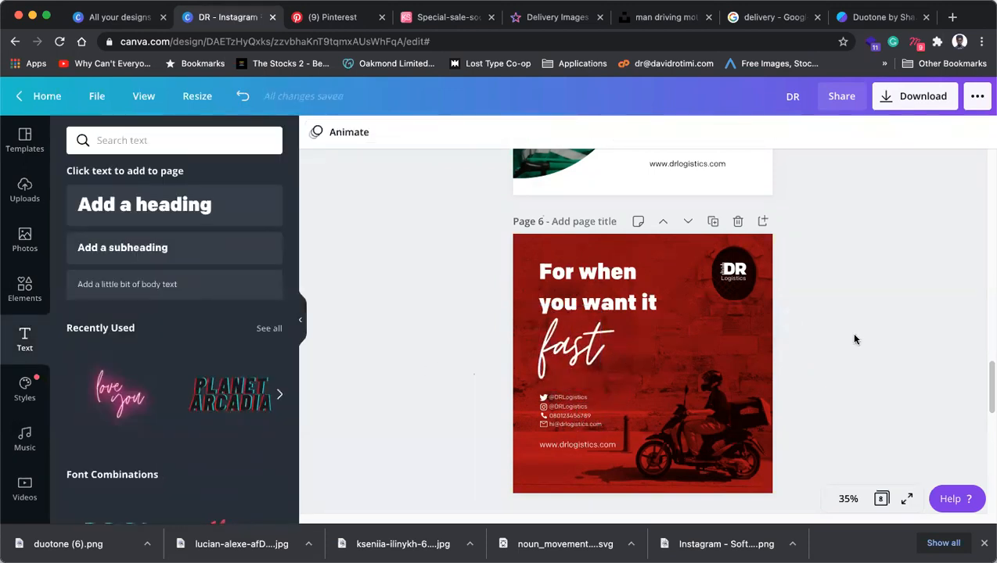
click(579, 430)
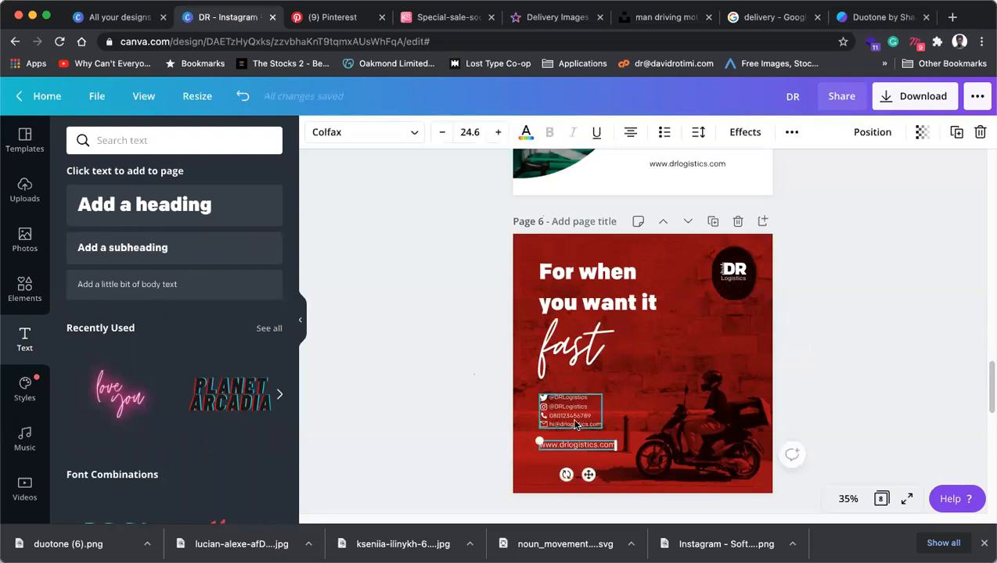
drag(573, 448, 574, 464)
Browse the font list again and try Mr Dafoe on 'fast'.
click(575, 346)
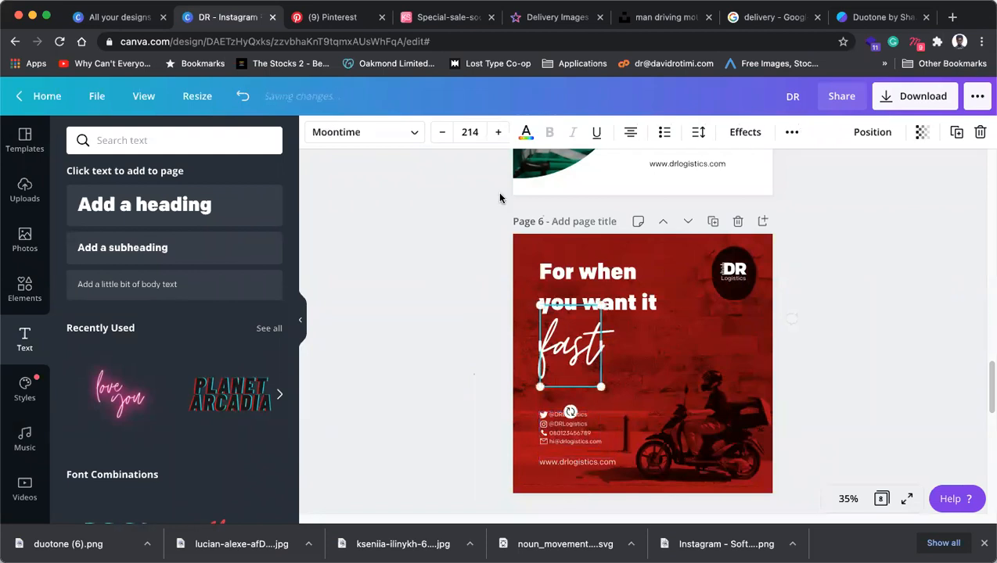
click(354, 135)
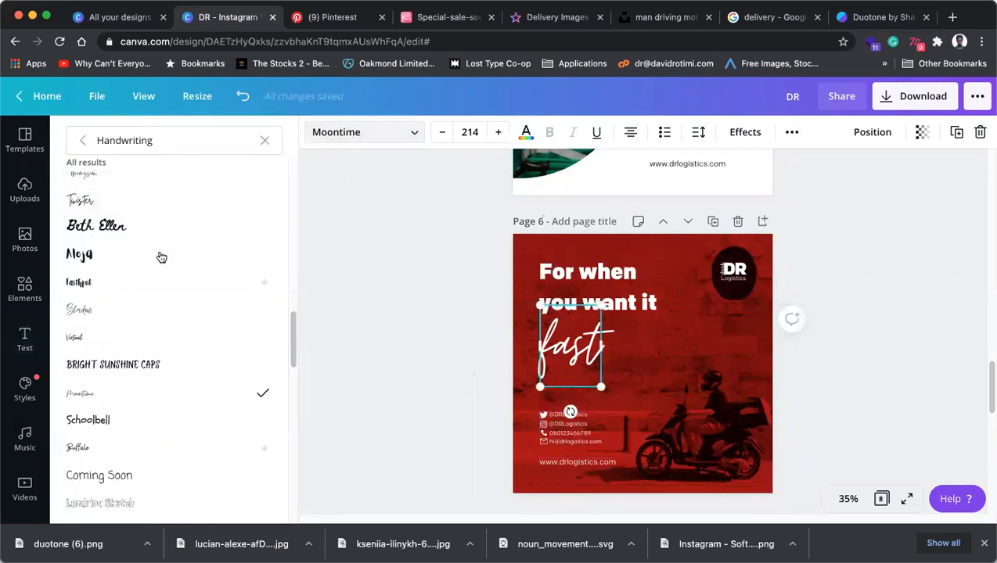
scroll(155, 325, down, 15)
scroll(155, 321, down, 10)
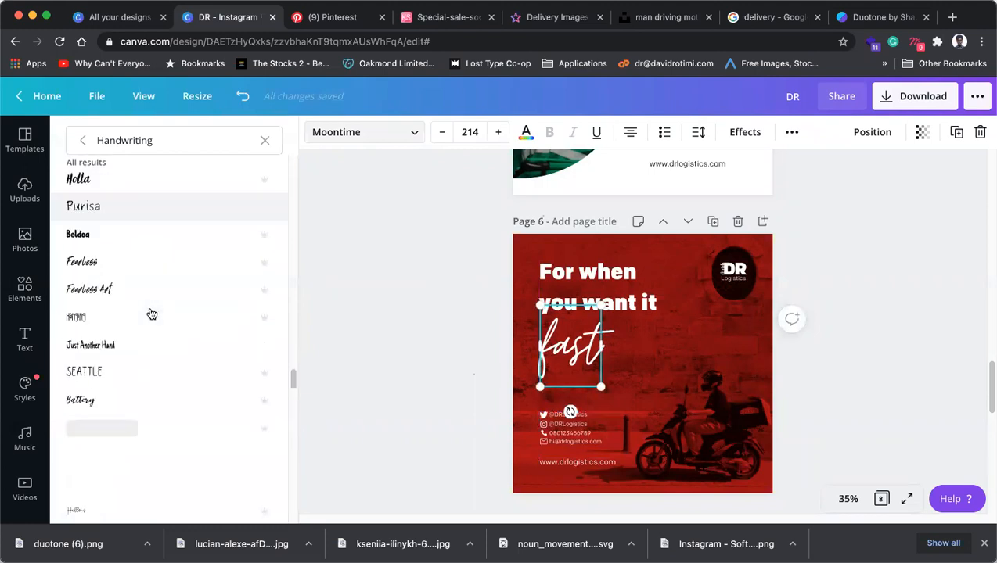
scroll(153, 305, down, 3)
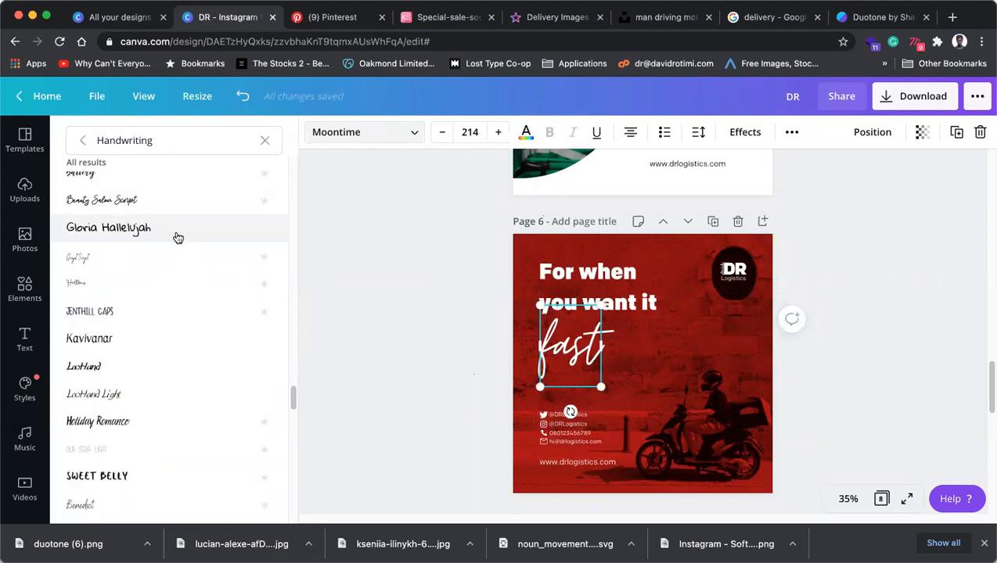
scroll(178, 239, down, 3)
click(169, 142)
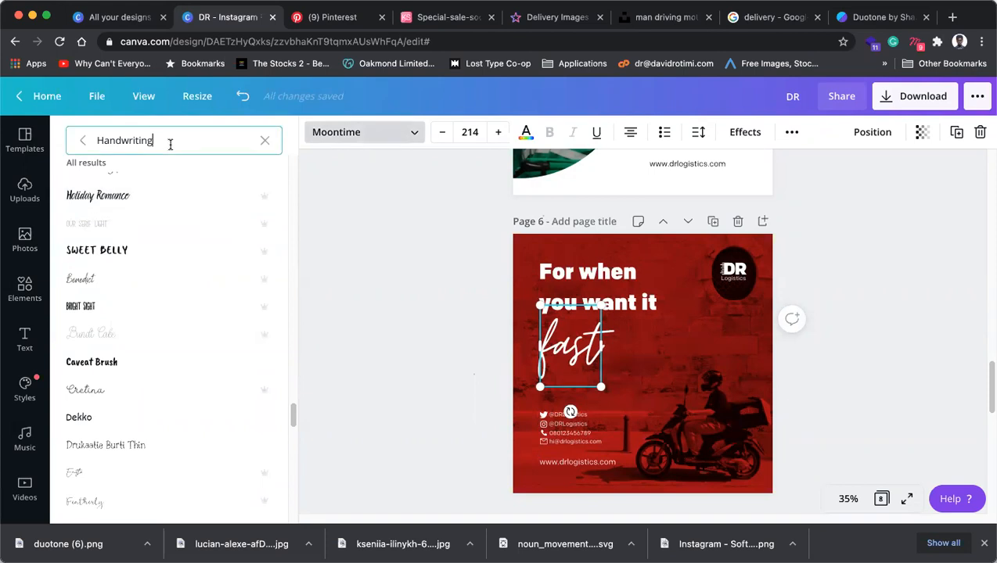
key(super+a)
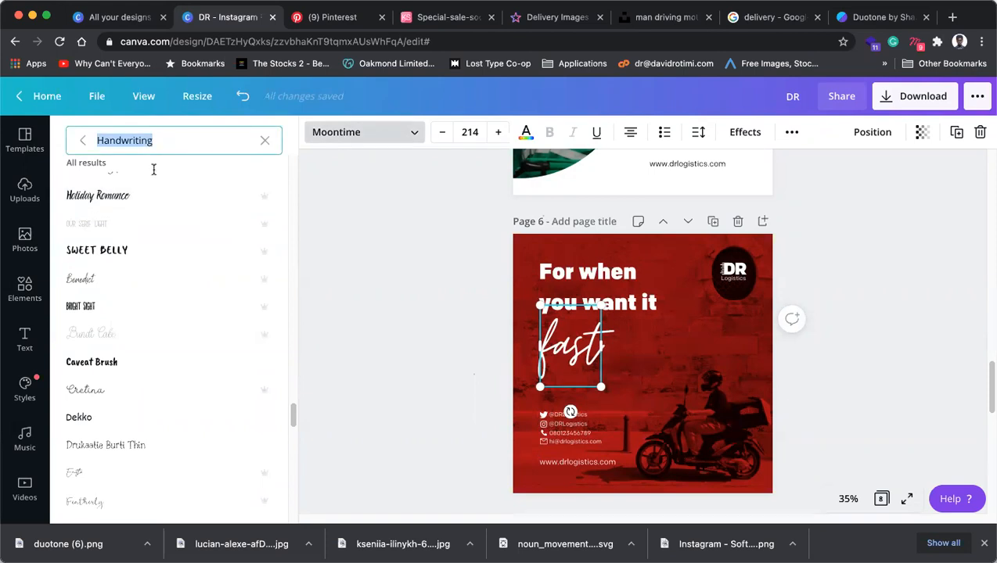
scroll(183, 296, up, 10)
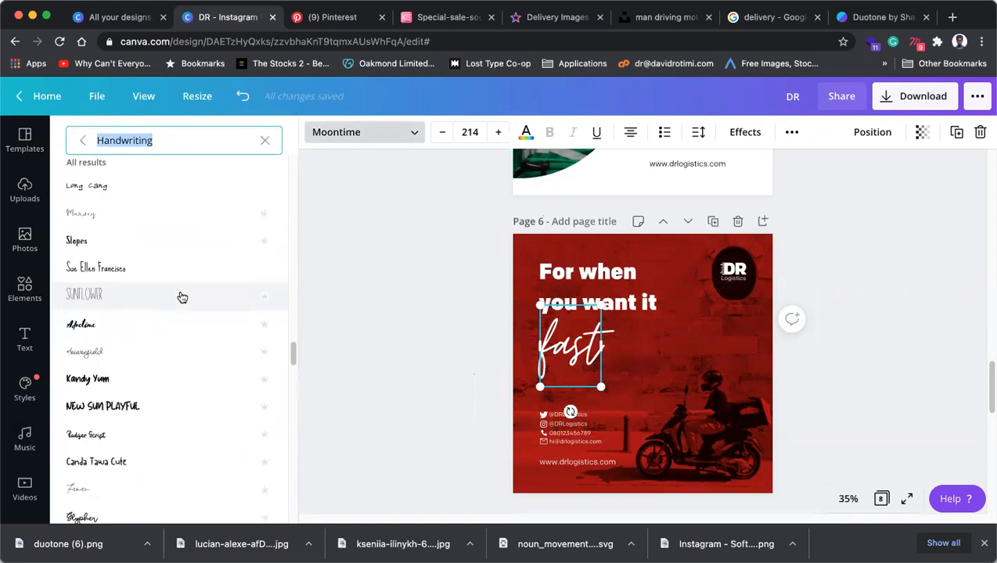
scroll(181, 298, up, 10)
scroll(182, 297, up, 2)
scroll(182, 298, down, 6)
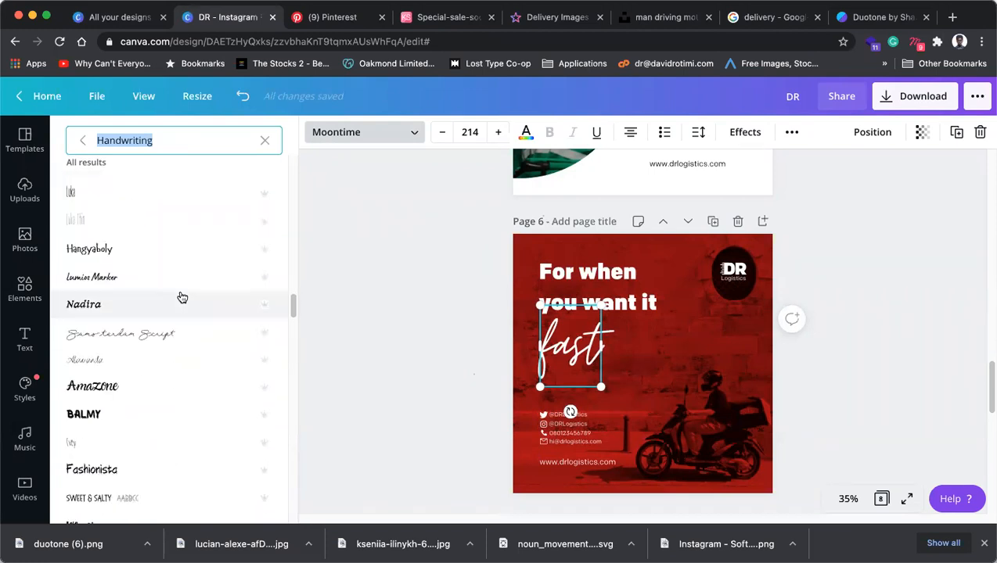
scroll(182, 295, up, 5)
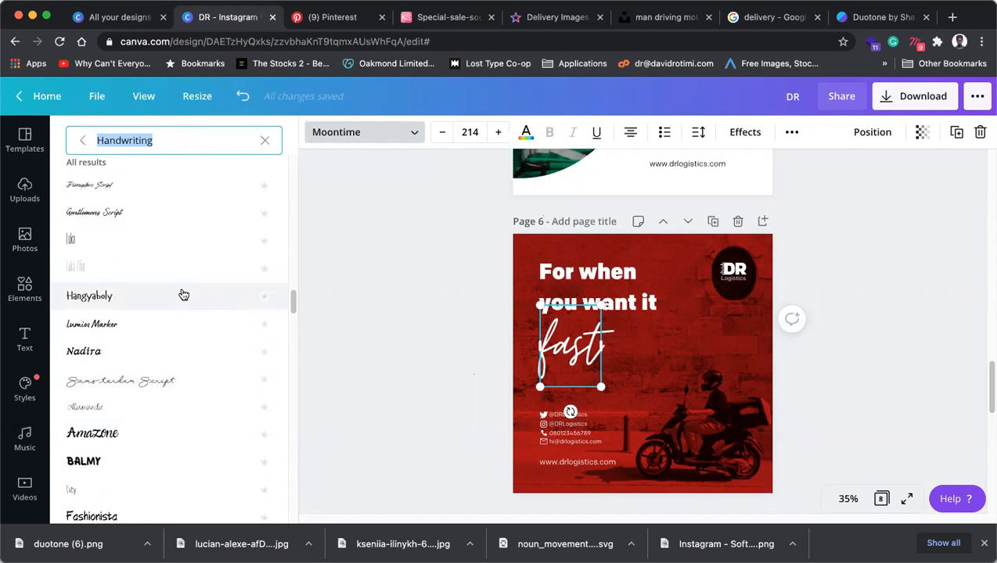
scroll(183, 295, up, 5)
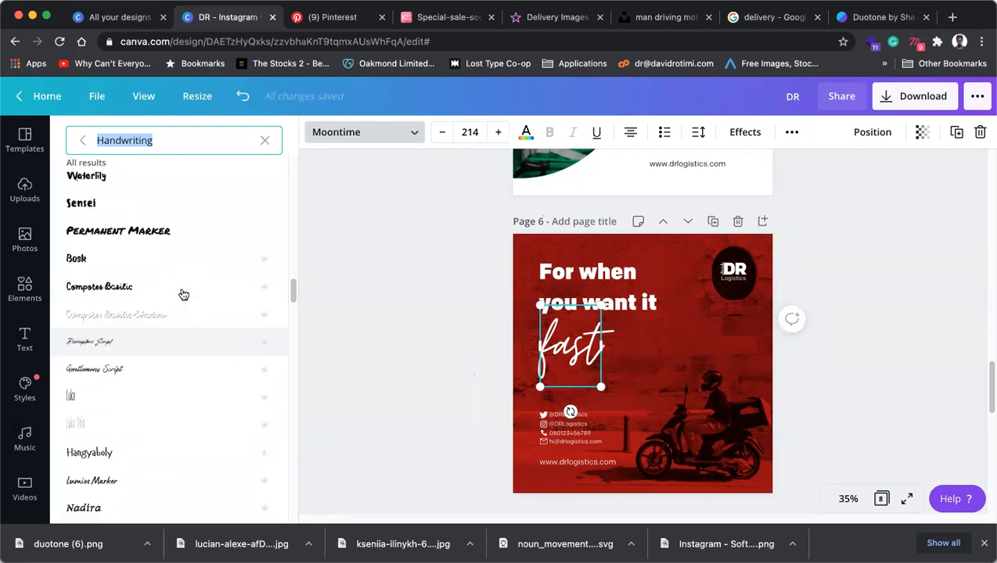
scroll(183, 295, up, 3)
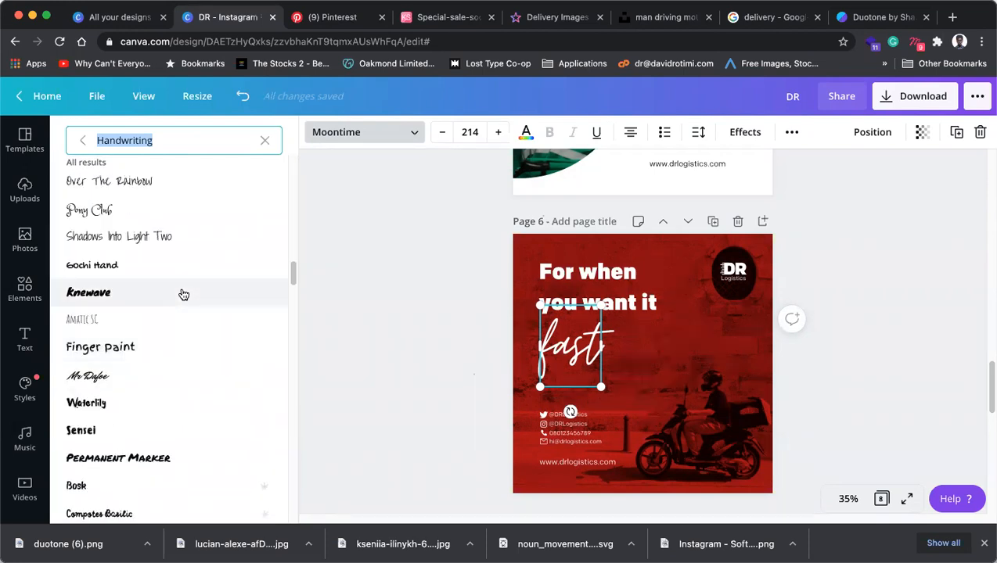
click(92, 377)
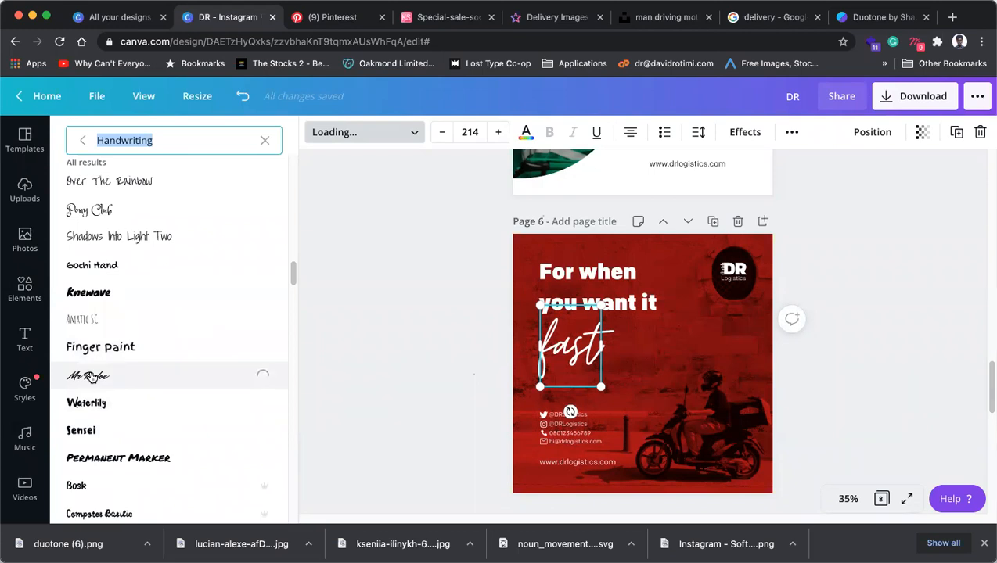
Try Bright Sunshine Caps on 'fast', widening the box so FAST fits one line.
scroll(112, 269, up, 1)
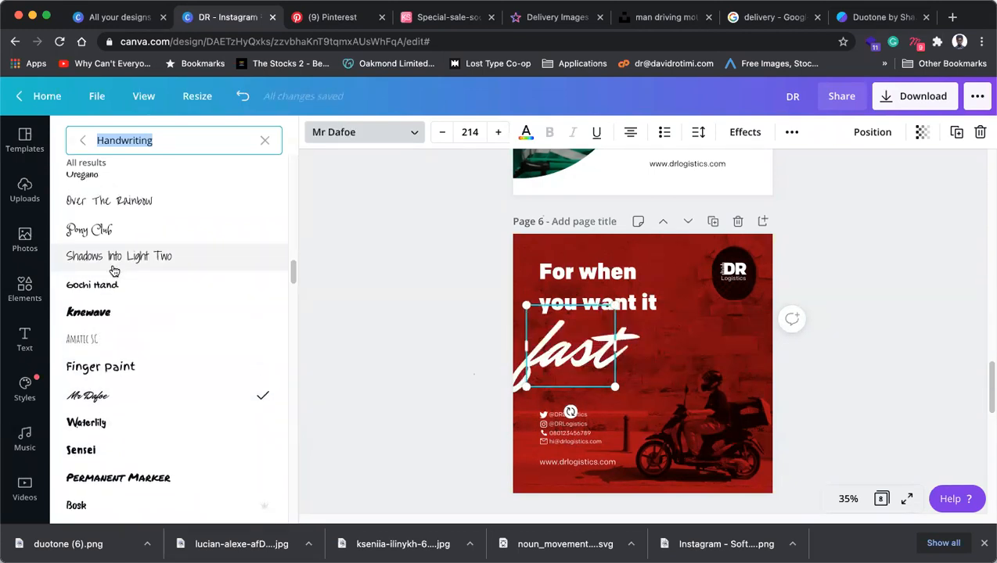
scroll(112, 264, up, 6)
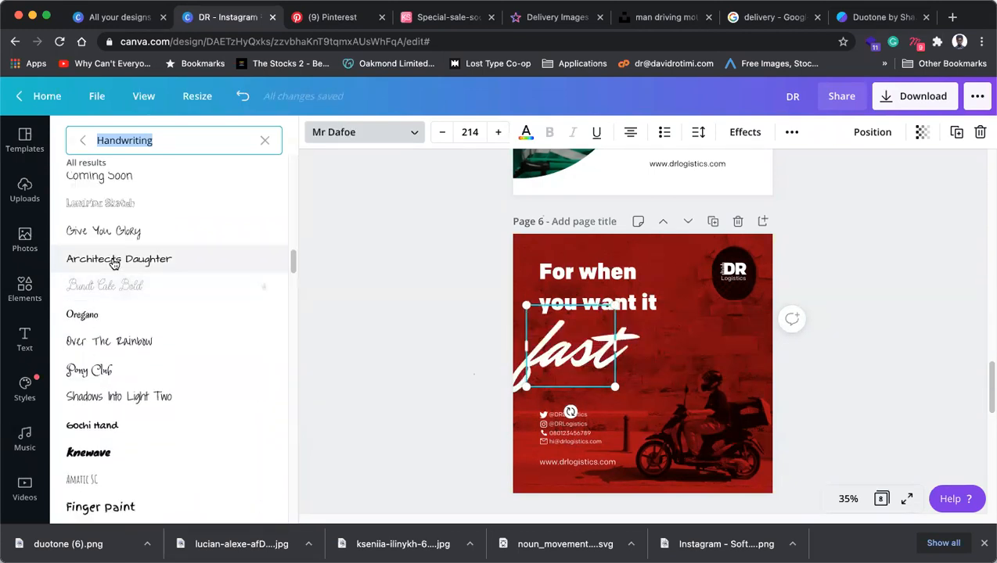
scroll(114, 265, up, 3)
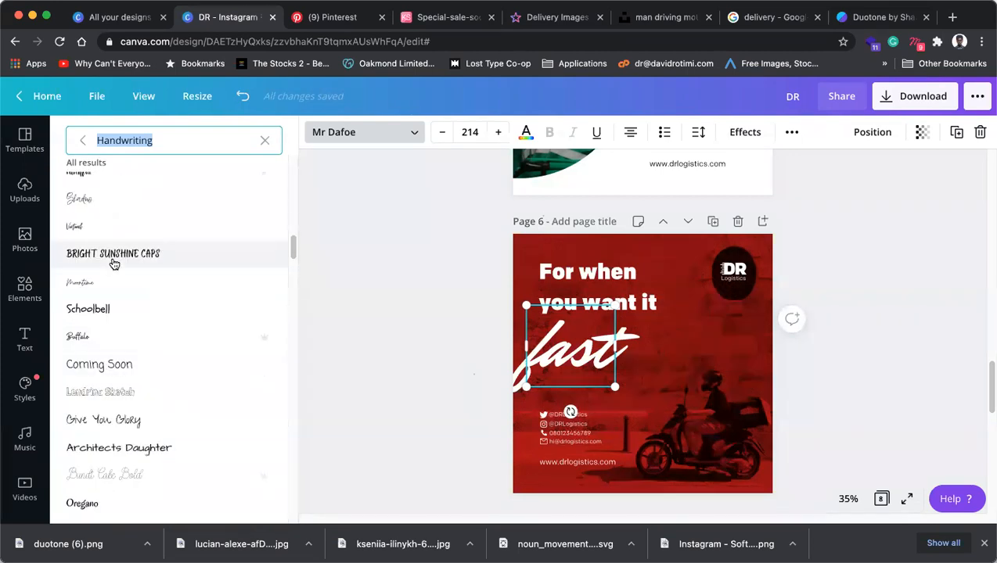
click(114, 265)
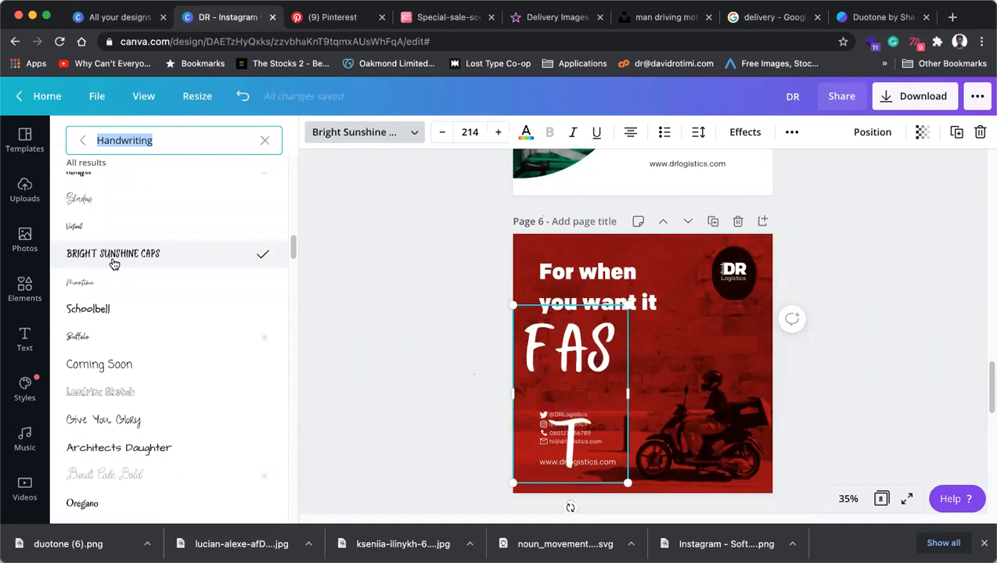
drag(657, 396, 659, 396)
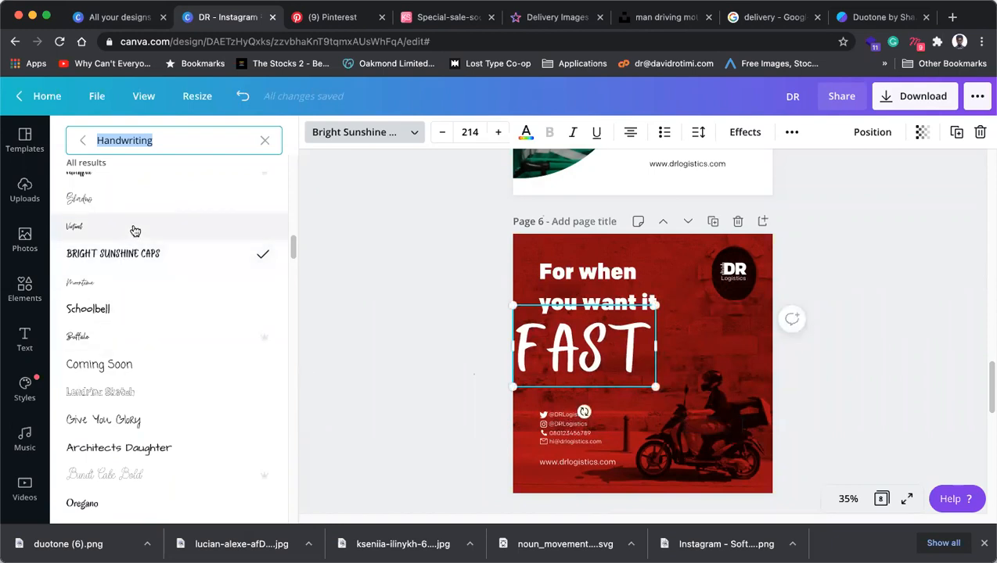
Try the Hangyaboly font on 'fast'.
scroll(116, 350, down, 3)
scroll(116, 349, up, 4)
scroll(118, 351, down, 2)
scroll(118, 351, down, 10)
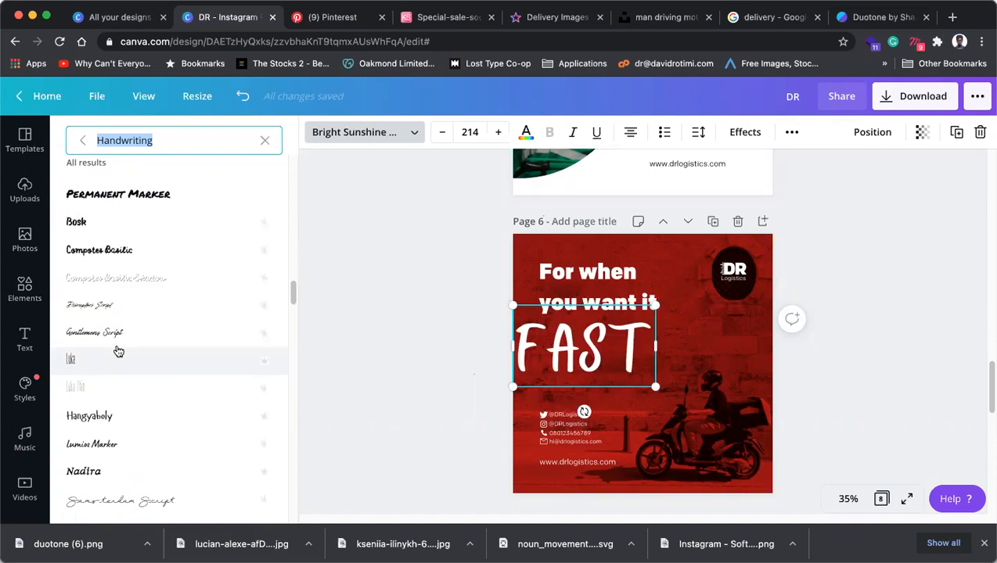
scroll(118, 351, down, 2)
click(114, 351)
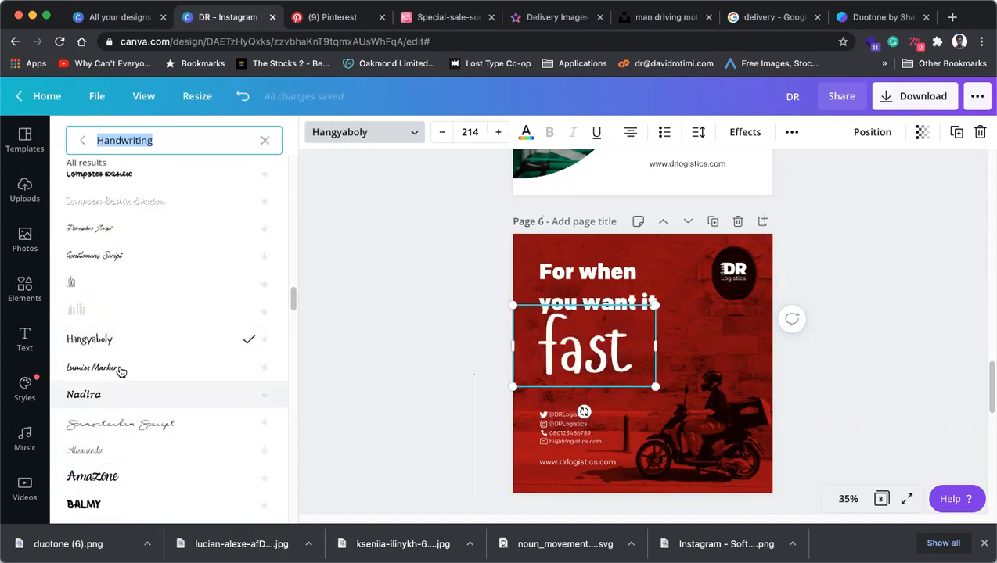
Close the font list and undo the trials, returning 'fast' to Moontime.
scroll(117, 446, down, 2)
scroll(121, 443, down, 8)
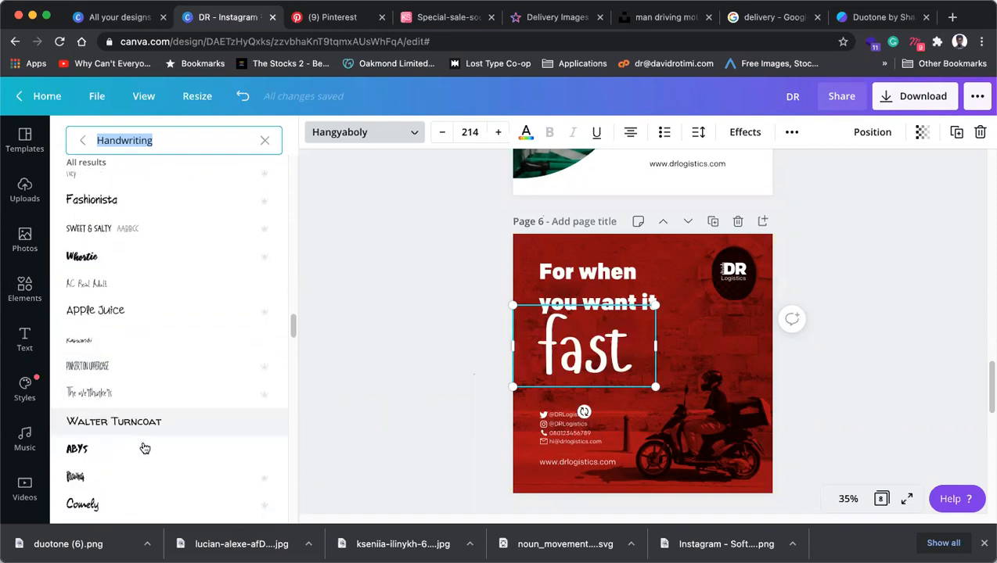
scroll(141, 446, down, 6)
scroll(143, 449, down, 5)
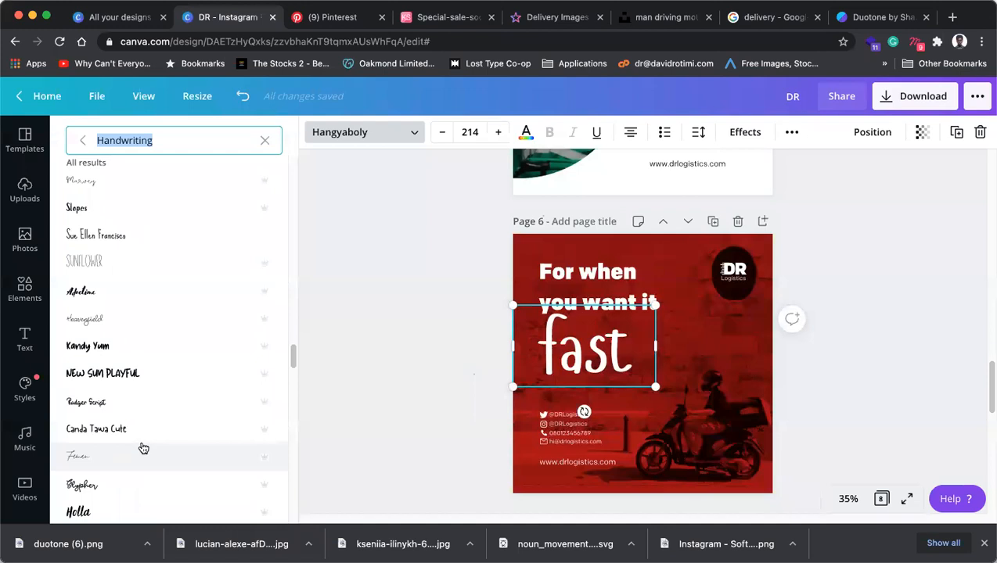
scroll(143, 448, down, 5)
click(391, 356)
key(super+z)
key(super+z)
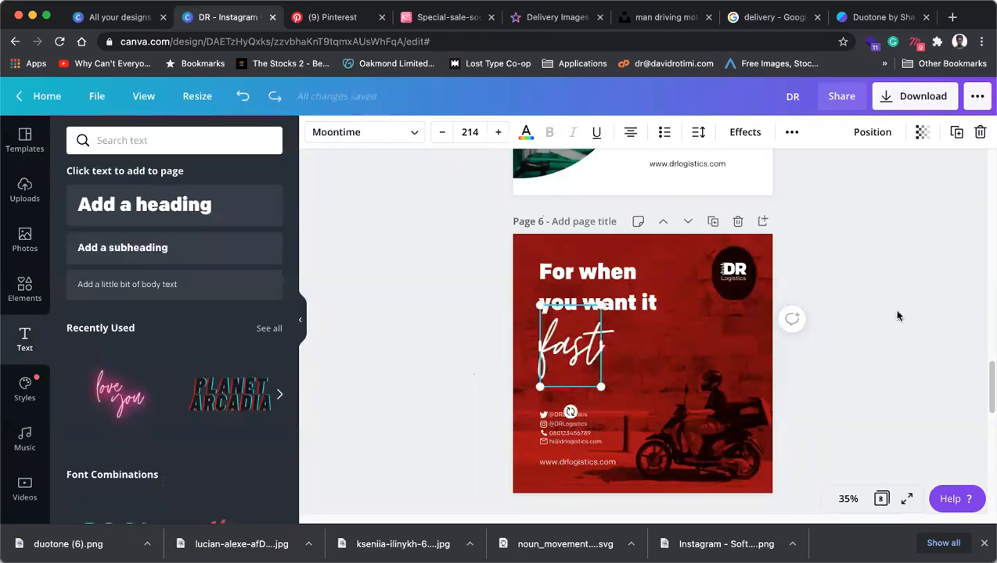
On page 7, shrink the 'If you want it fast, call' heading, move it up-right, and raise the DR Logistics logo.
click(869, 307)
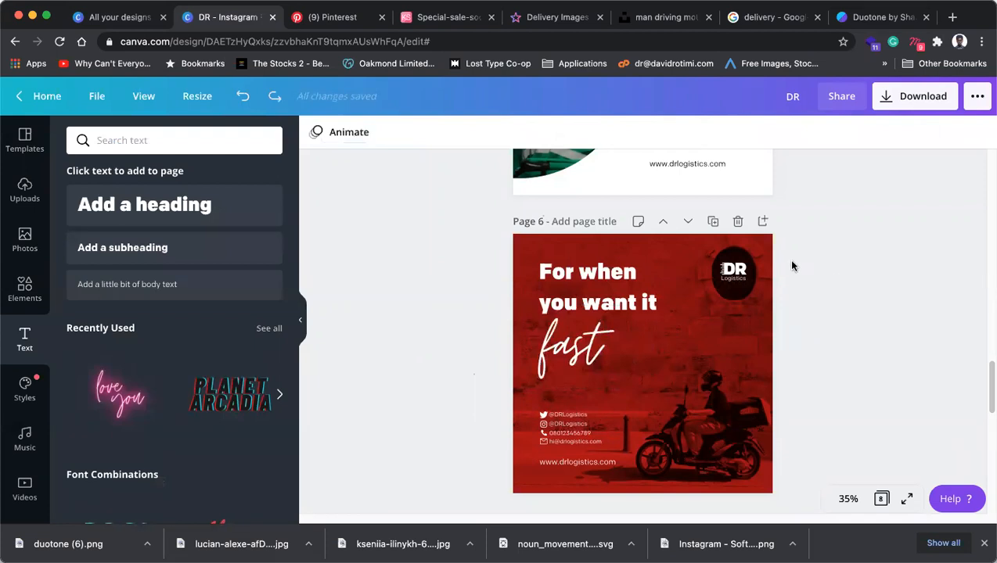
scroll(792, 267, up, 5)
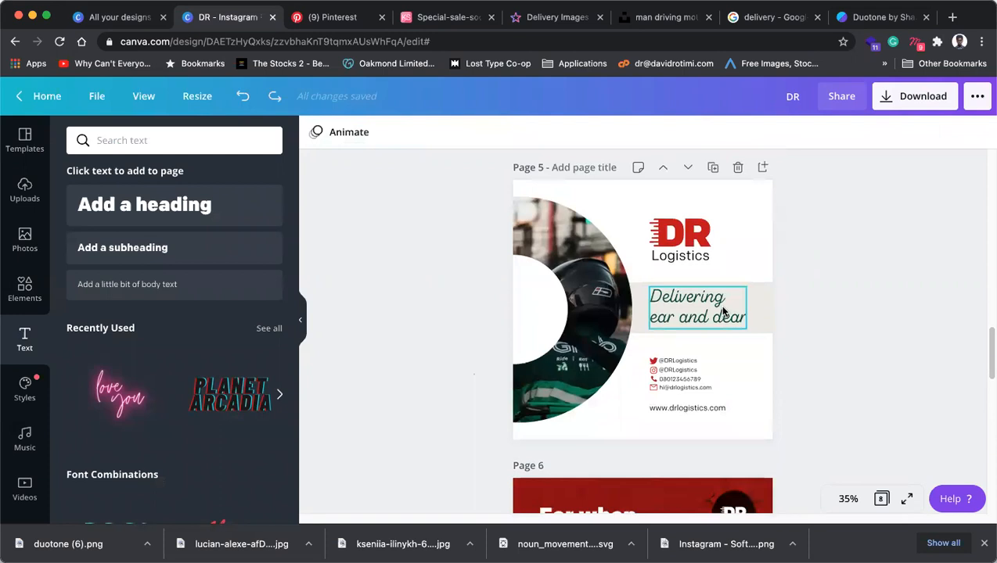
scroll(688, 259, down, 5)
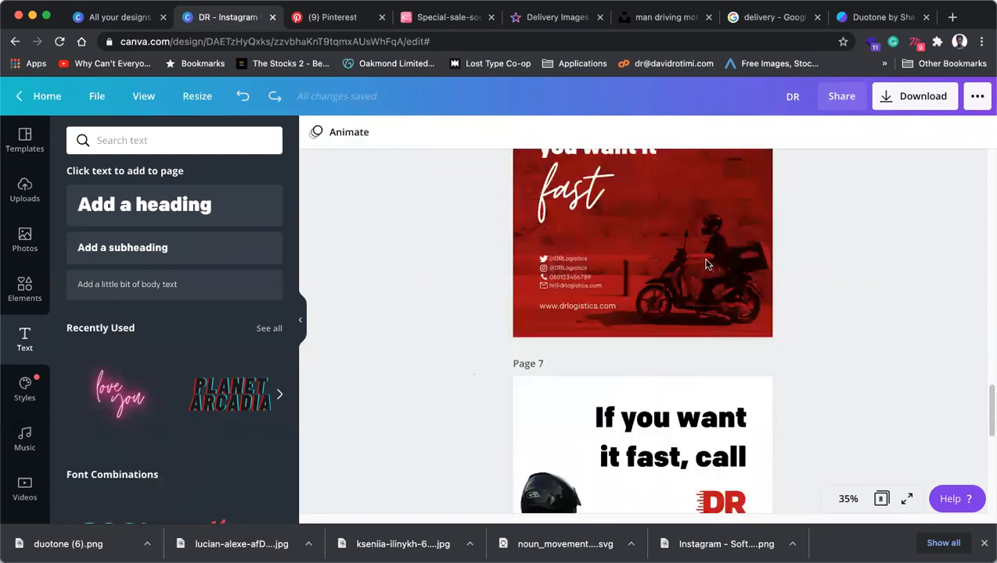
scroll(706, 264, down, 3)
click(608, 215)
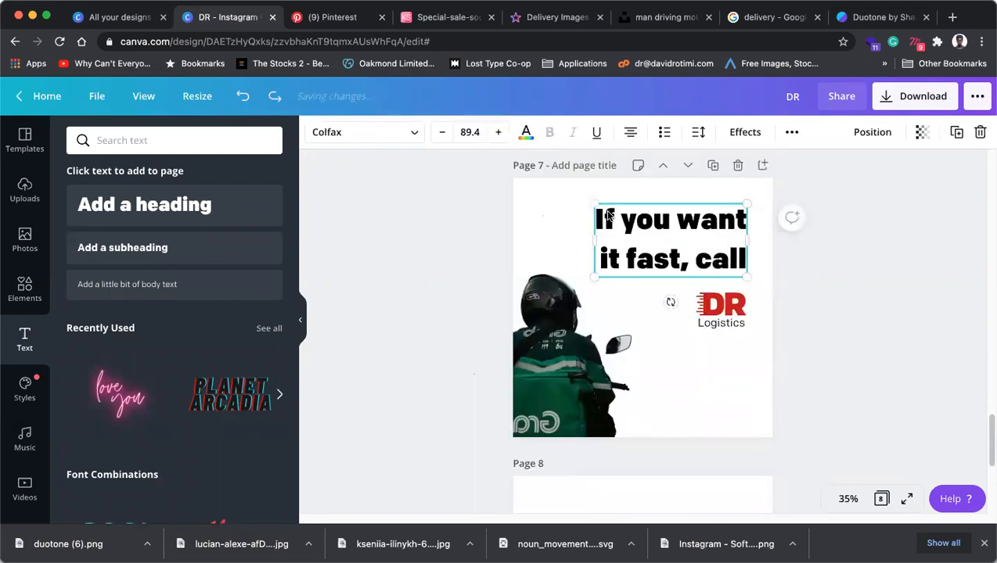
drag(609, 211, 624, 216)
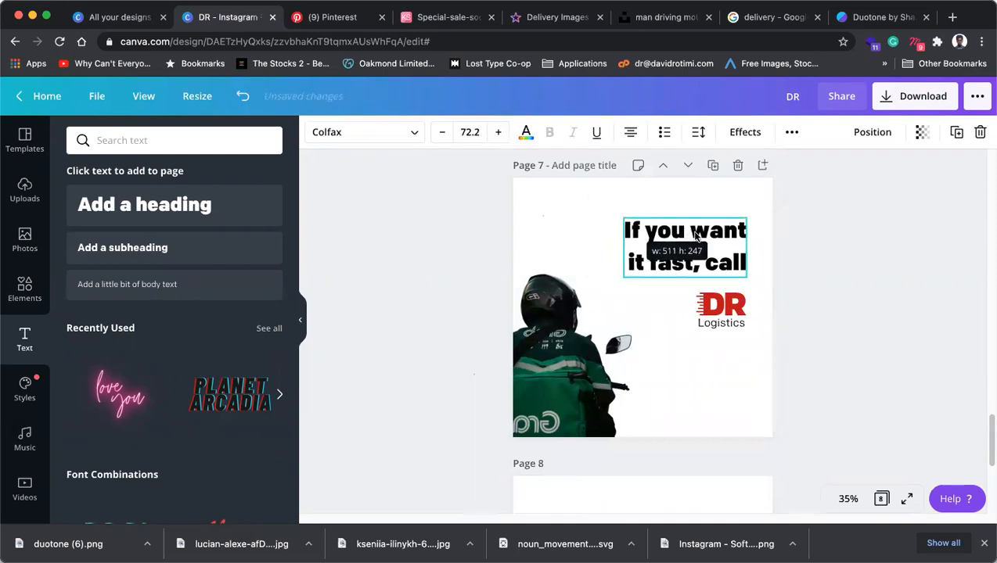
drag(723, 236, 721, 226)
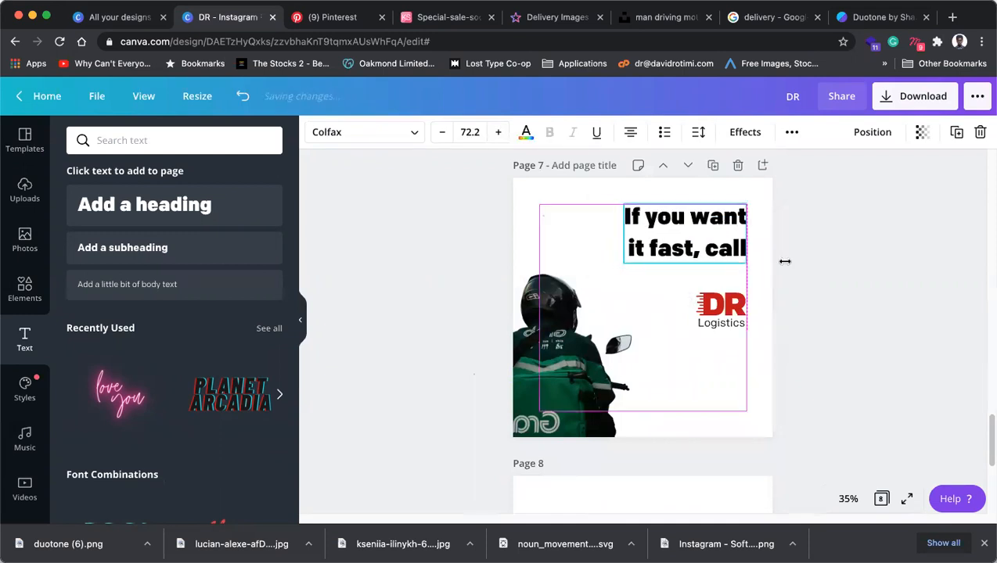
click(787, 221)
drag(723, 291, 725, 300)
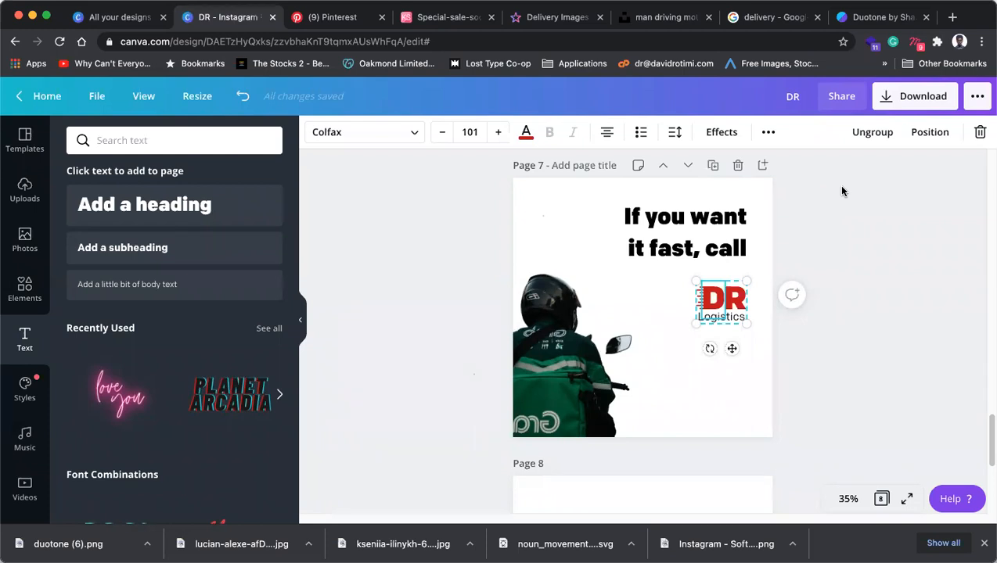
scroll(818, 247, up, 1)
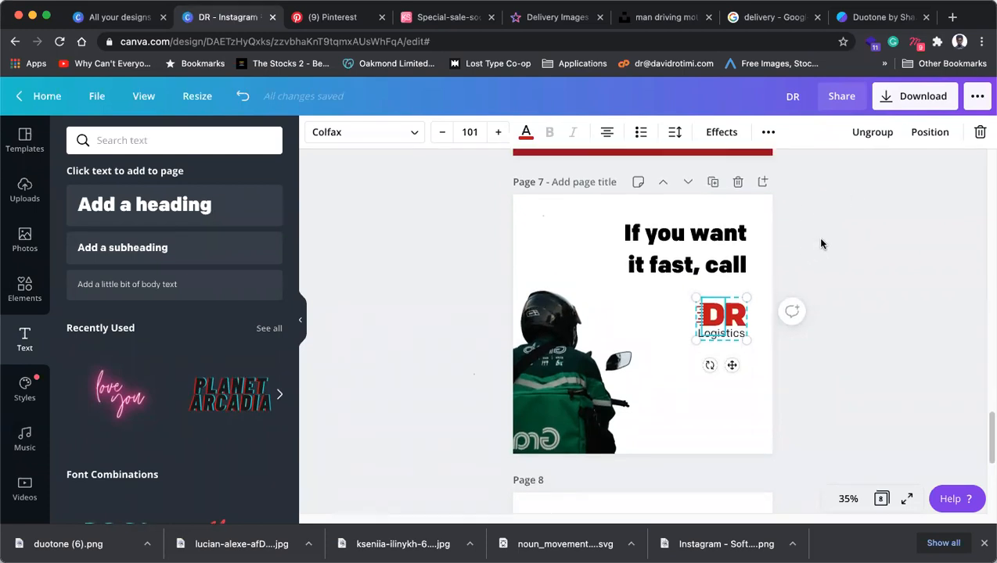
scroll(821, 244, up, 3)
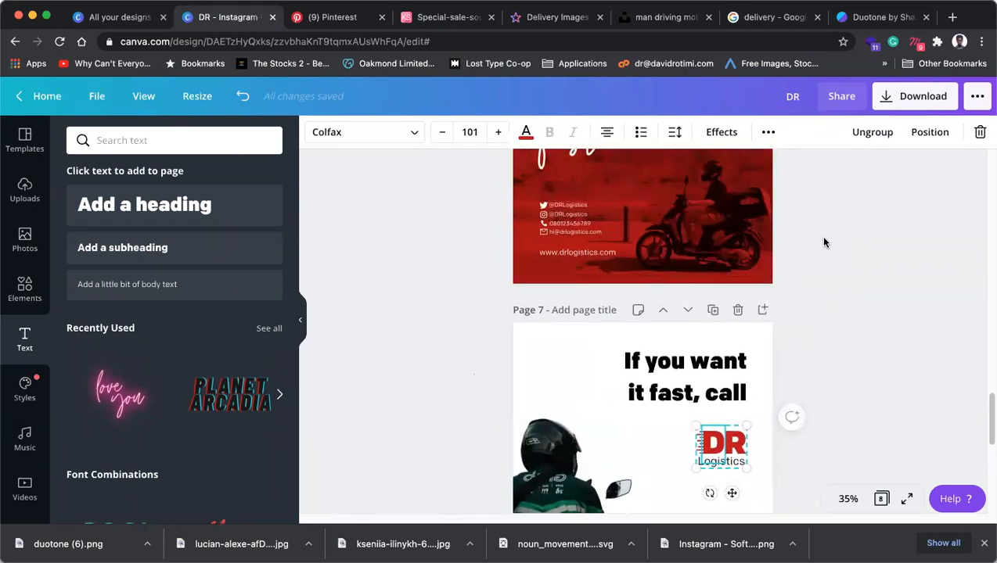
scroll(822, 241, up, 5)
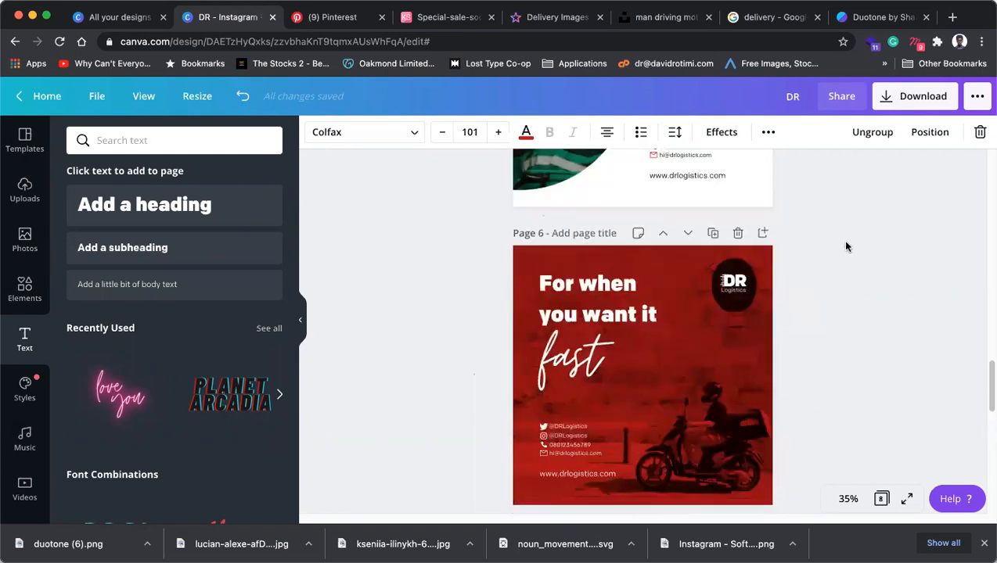
scroll(841, 252, down, 1)
drag(816, 470, 523, 247)
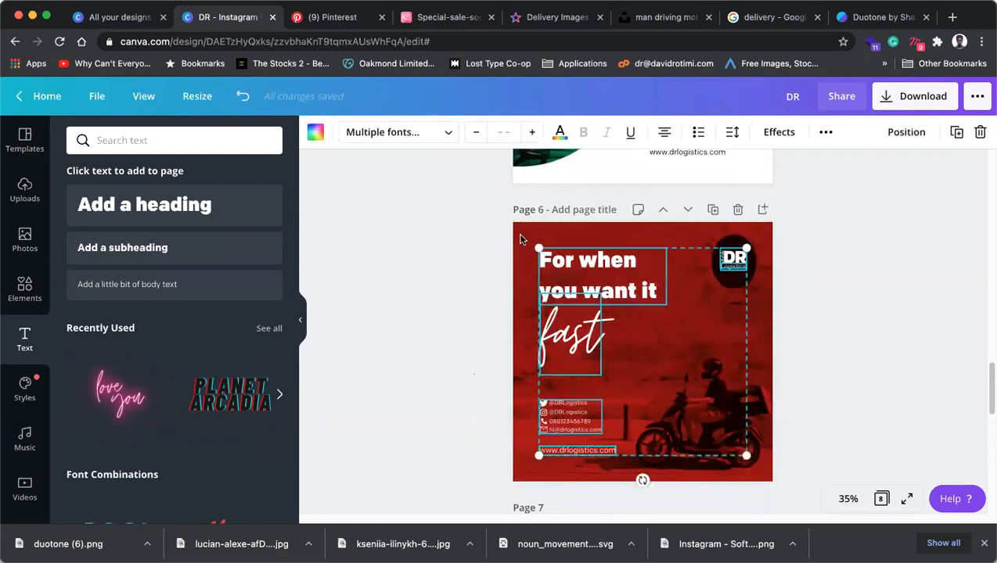
click(521, 239)
drag(816, 373, 897, 478)
click(767, 260)
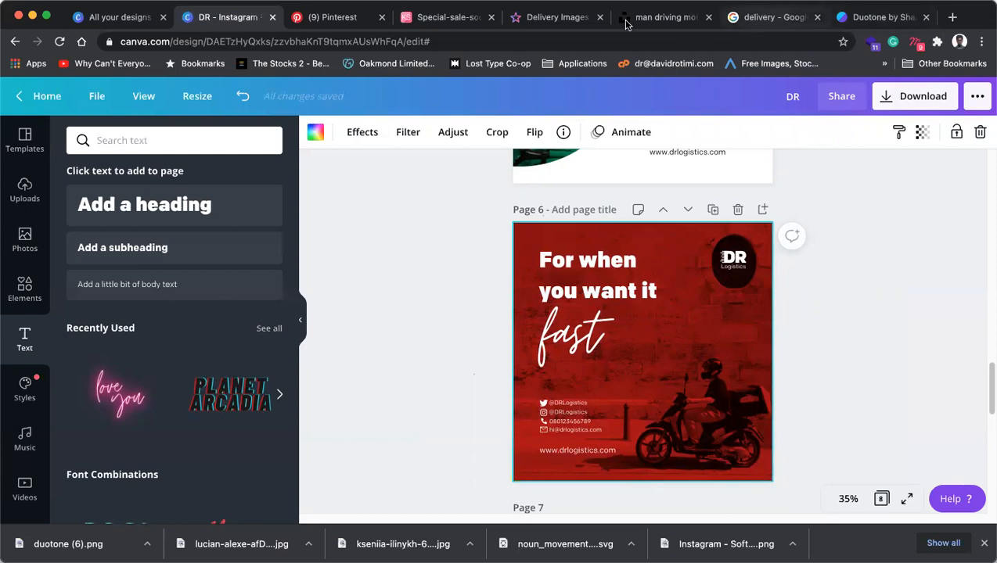
Go to canva.com in another tab and create a new Instagram Story design.
click(746, 19)
click(700, 41)
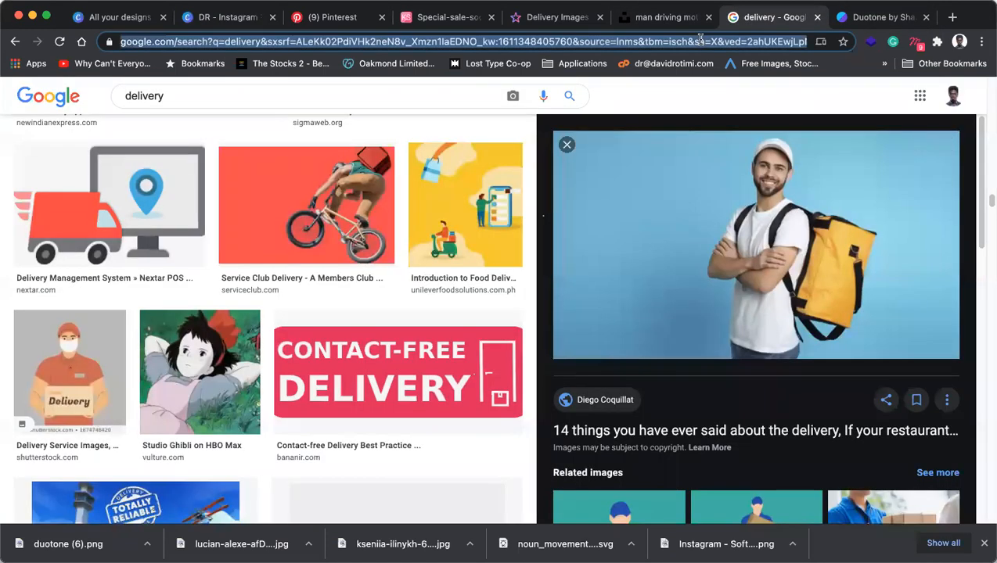
text(ca)
key(Return)
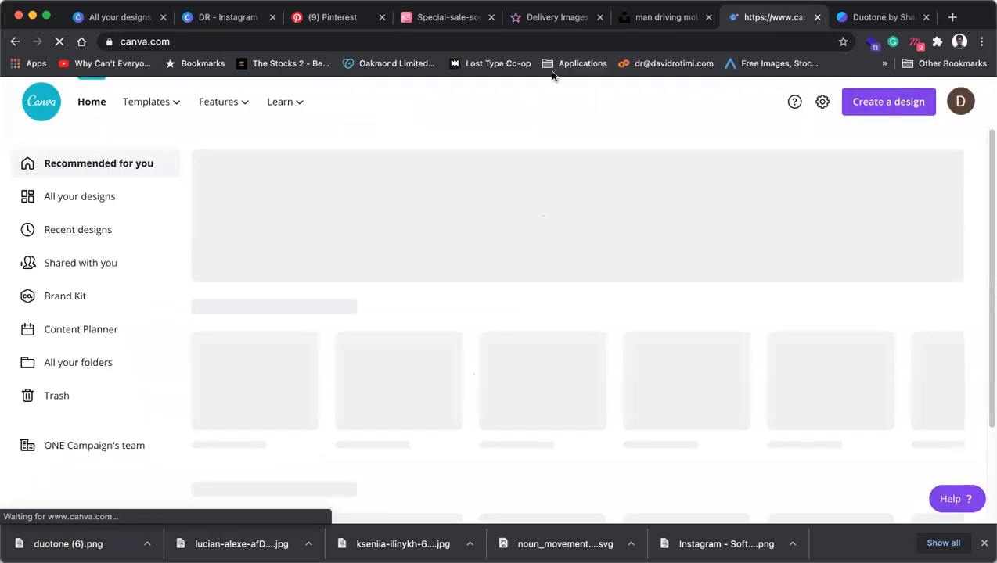
click(877, 105)
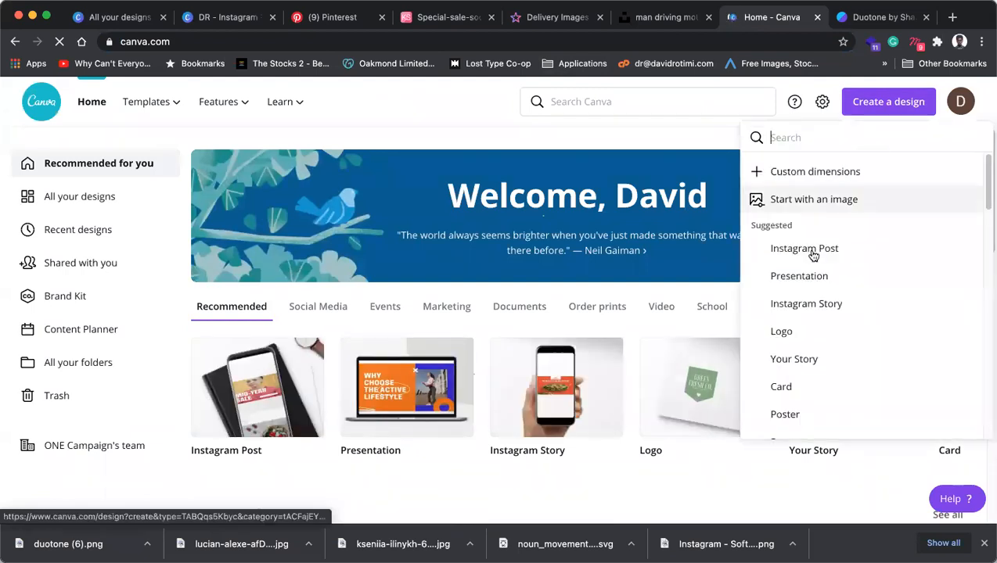
click(804, 305)
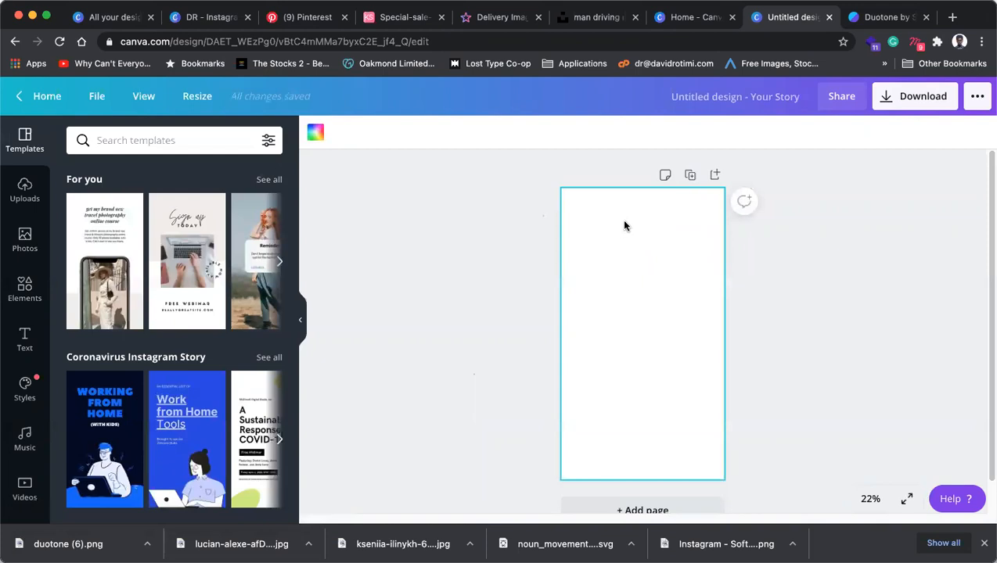
Paste the red duotone rider photo onto the blank page and crop it to the page.
right_click(624, 227)
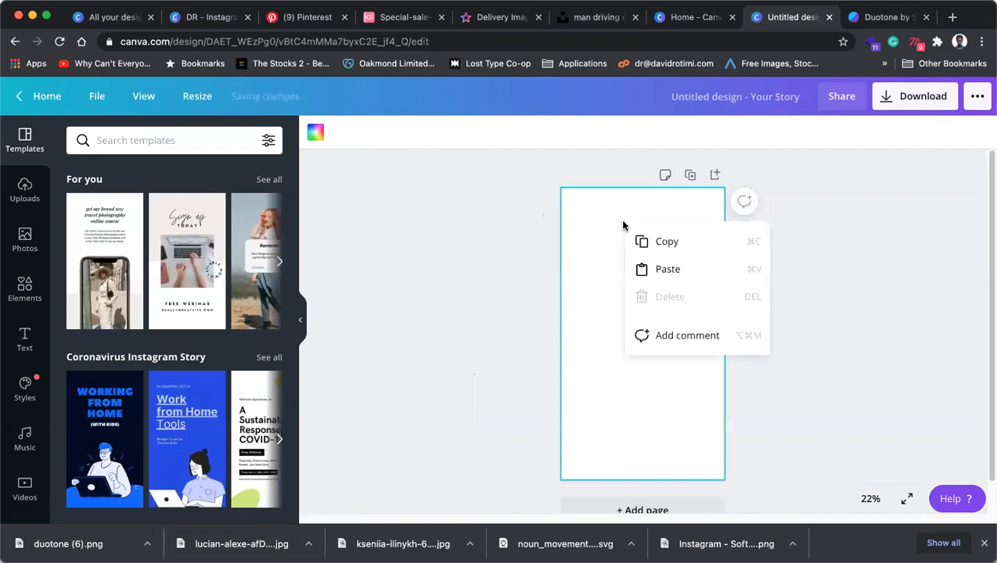
click(647, 268)
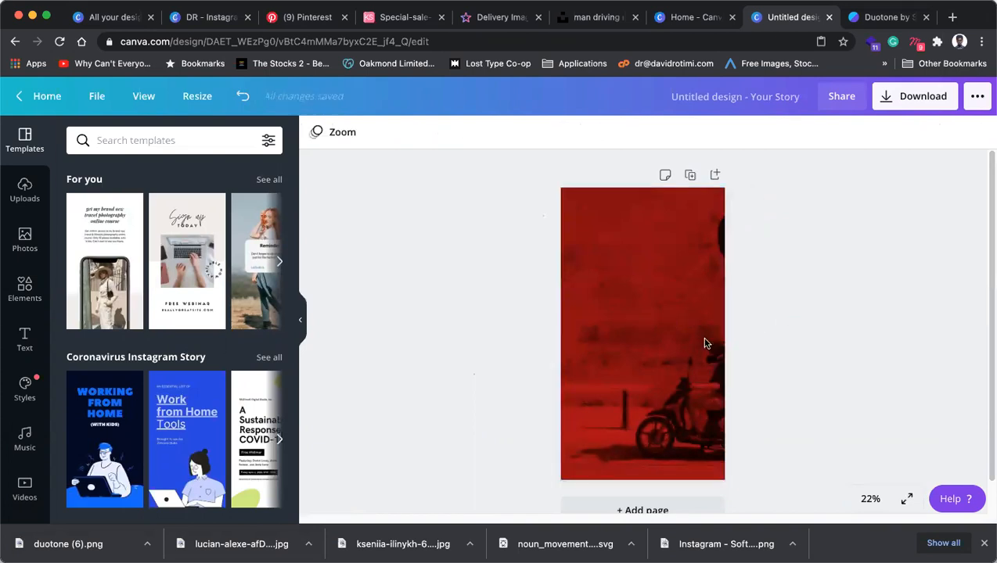
double_click(678, 350)
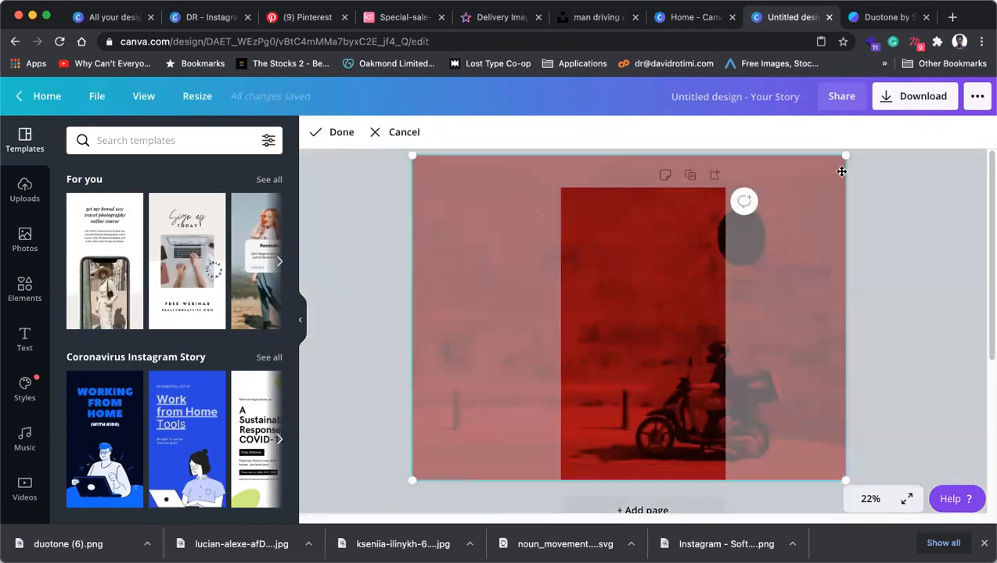
drag(845, 156, 800, 187)
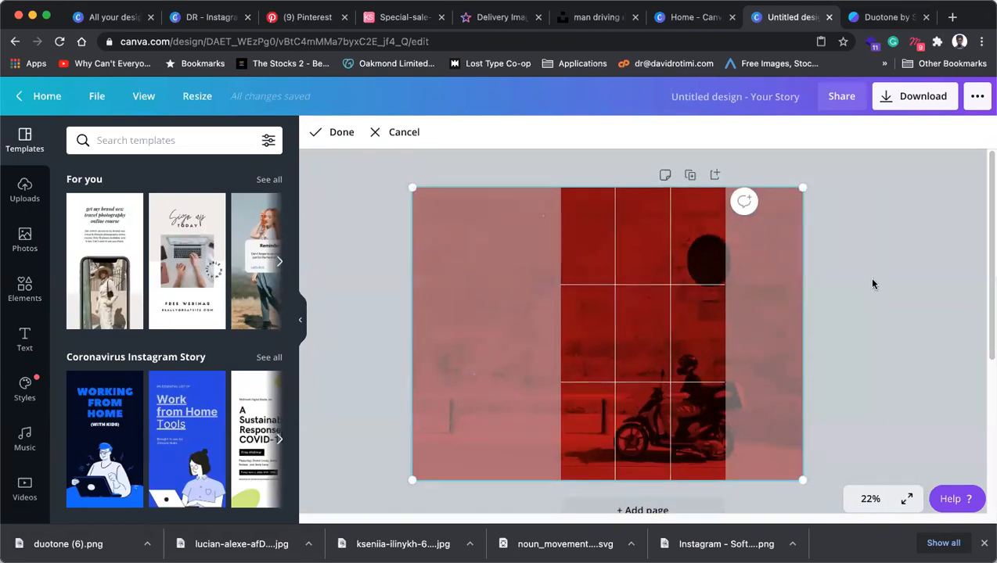
mouse_move(694, 383)
mouse_down()
mouse_move(683, 382)
mouse_move(708, 378)
mouse_up()
click(860, 344)
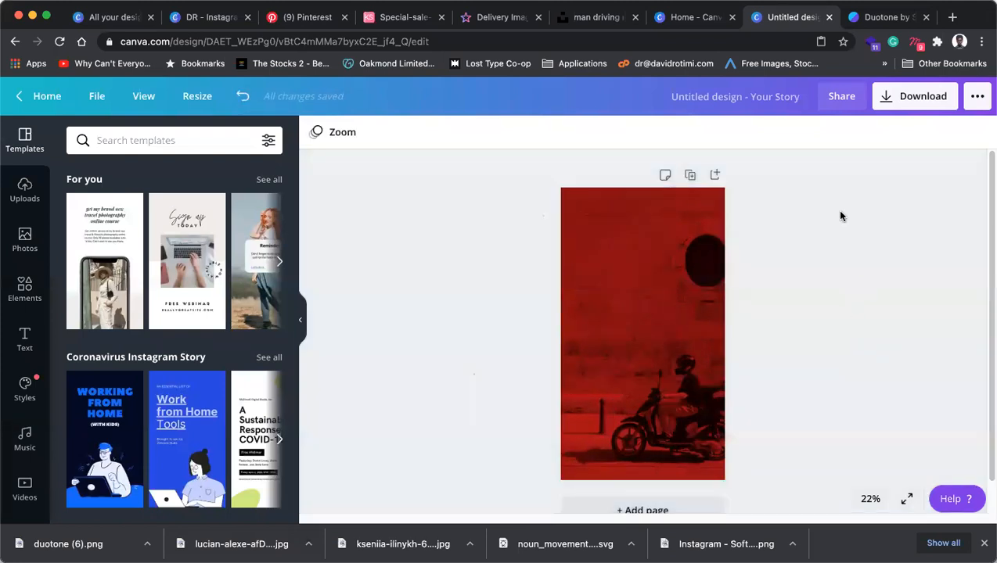
Re-crop the photo, sliding it right then left until the rider sits bottom right.
click(648, 367)
double_click(679, 372)
drag(679, 372, 806, 374)
click(483, 374)
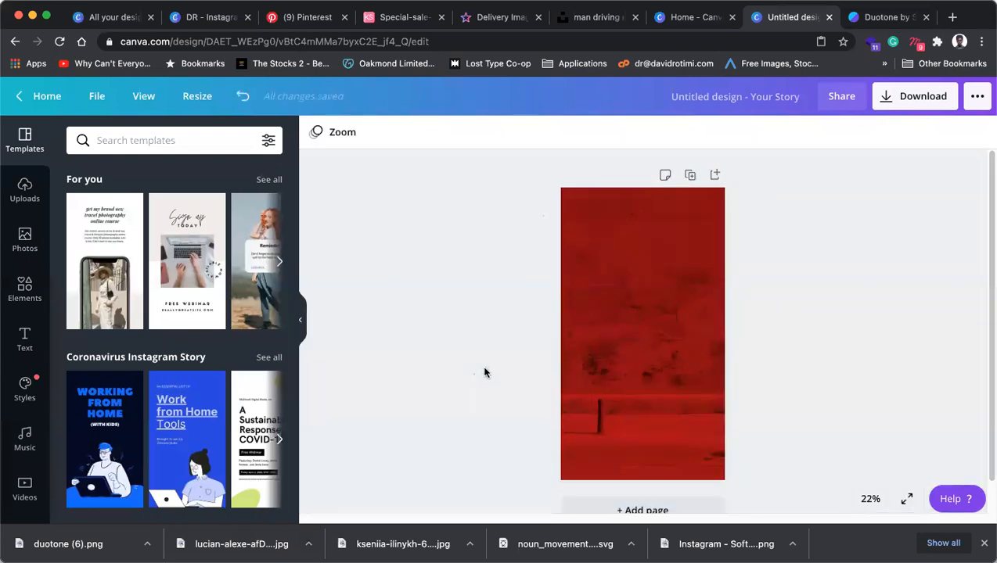
click(655, 357)
double_click(668, 352)
drag(645, 352, 522, 350)
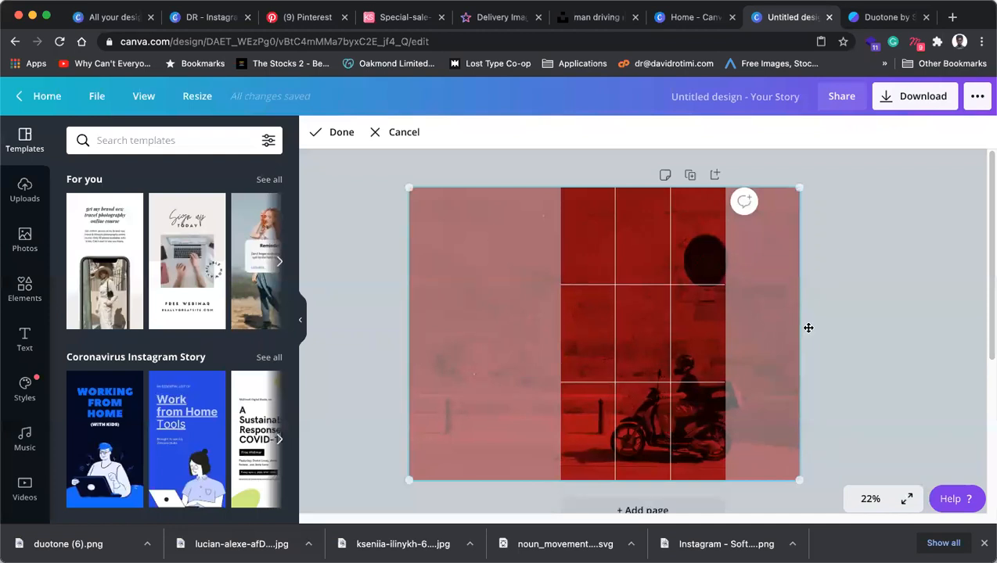
click(865, 314)
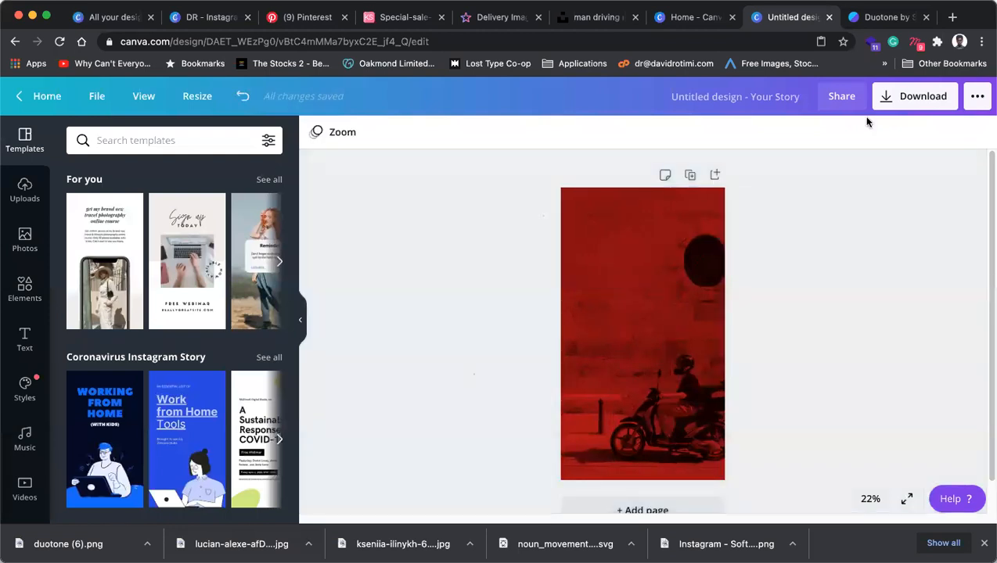
Select all of page 6's elements in the DR design and paste them onto the new story.
click(702, 24)
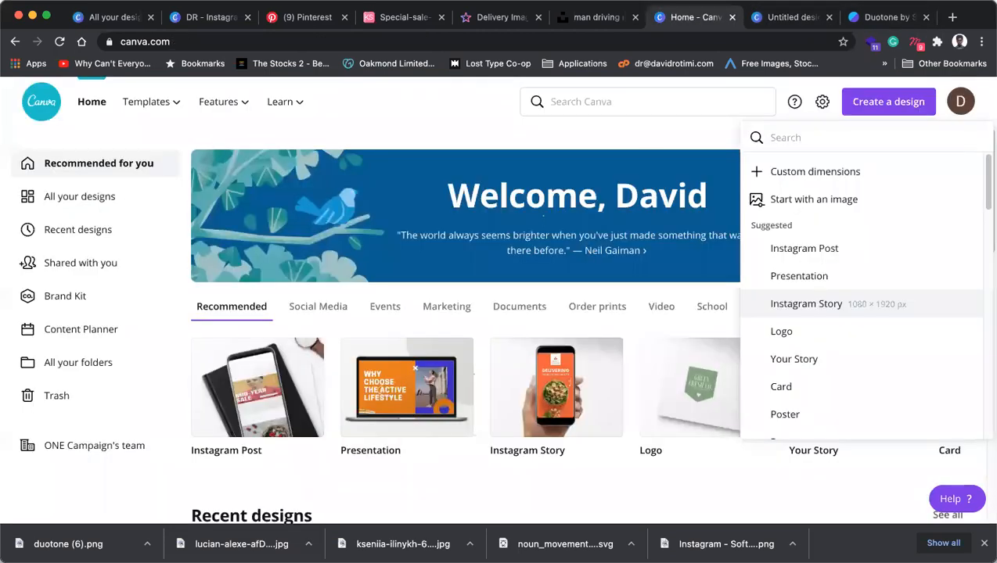
click(210, 22)
click(579, 265)
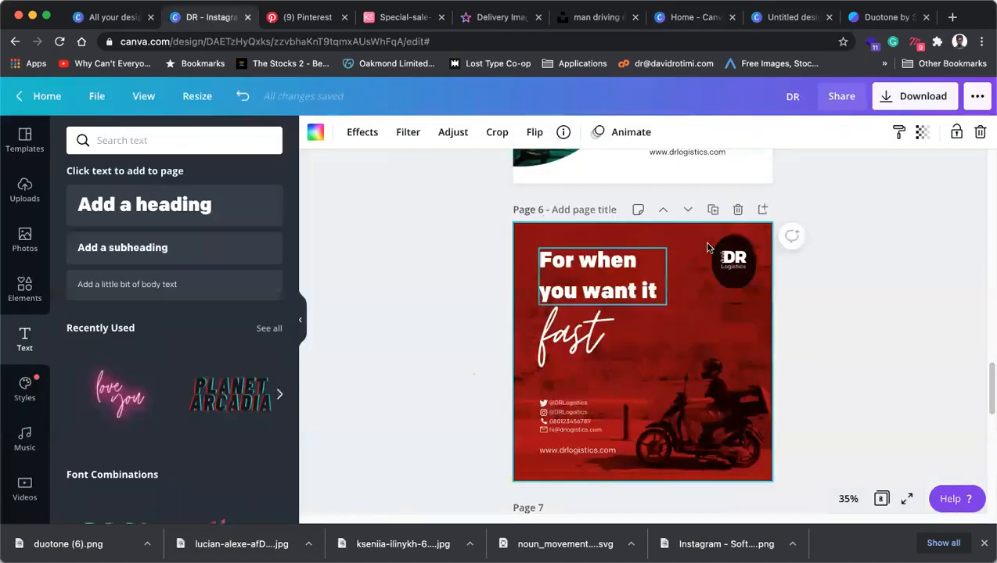
key(super+a)
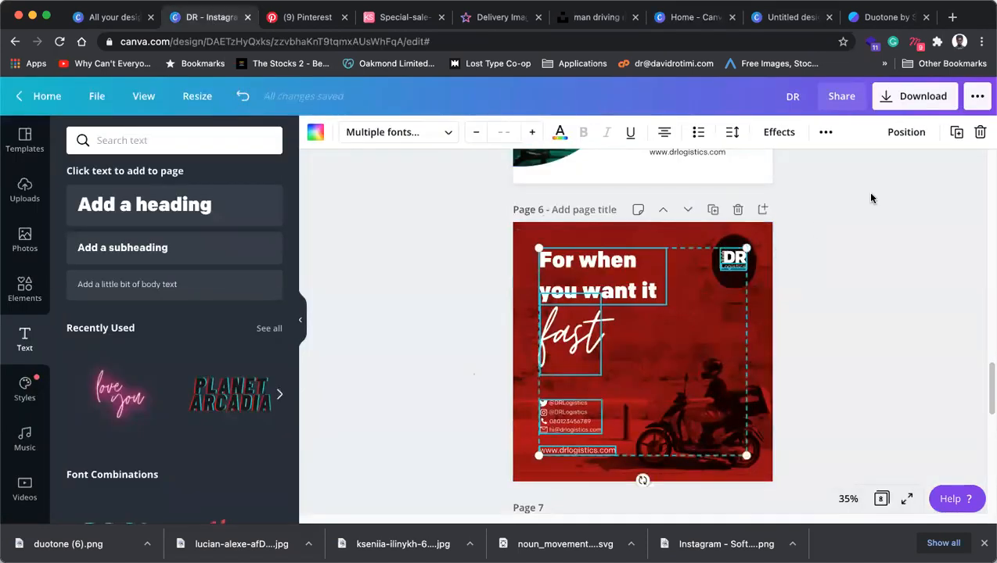
click(693, 21)
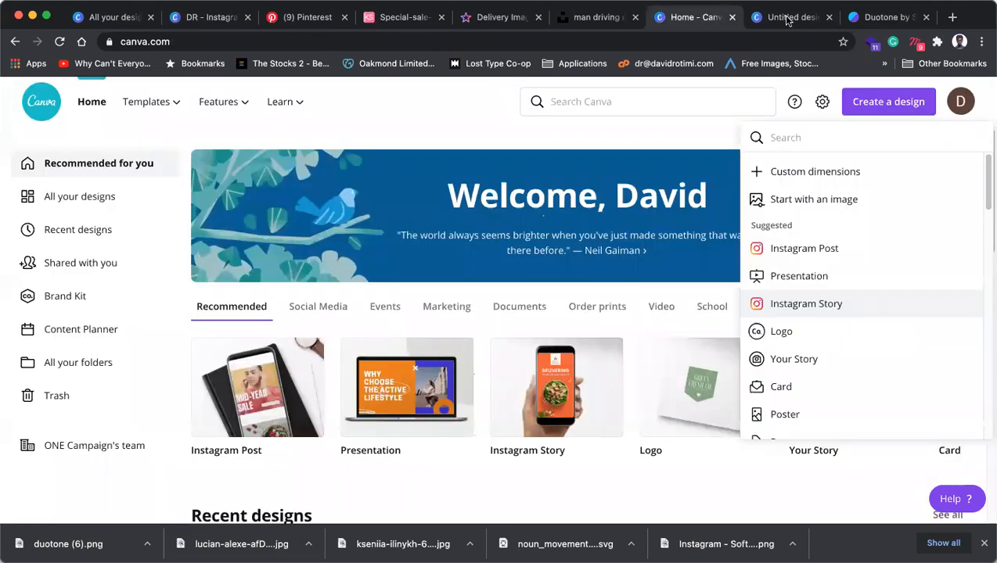
click(795, 22)
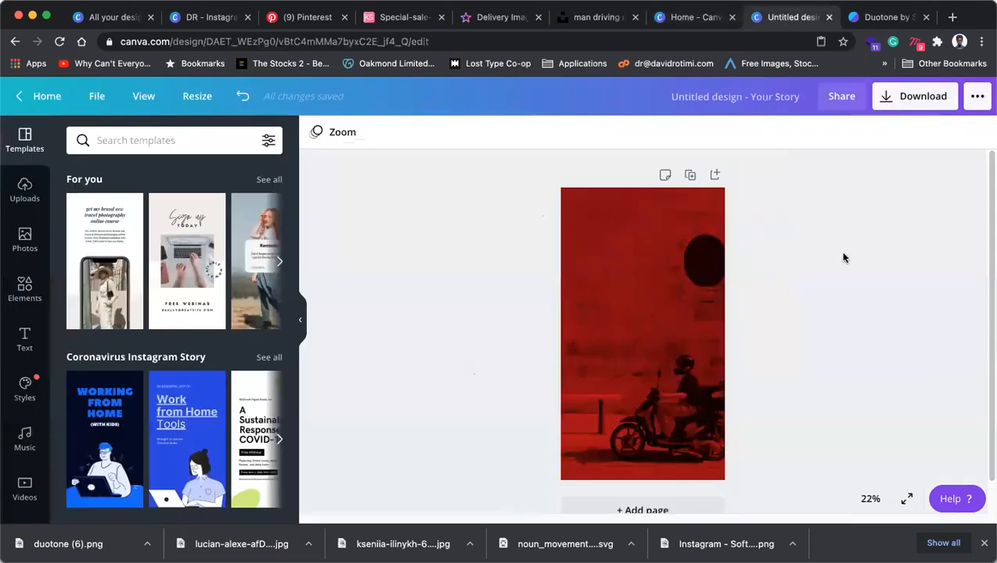
key(super+v)
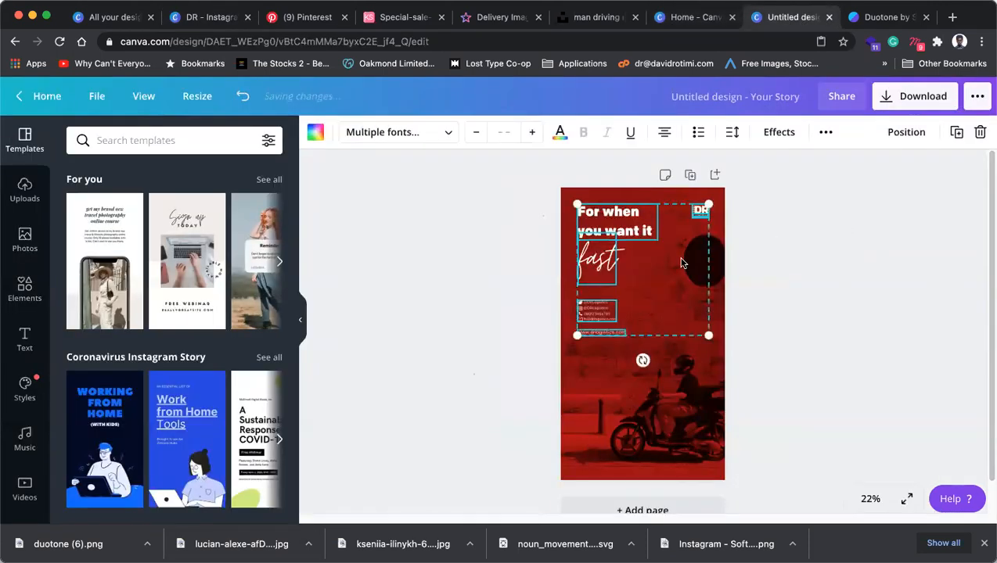
click(834, 266)
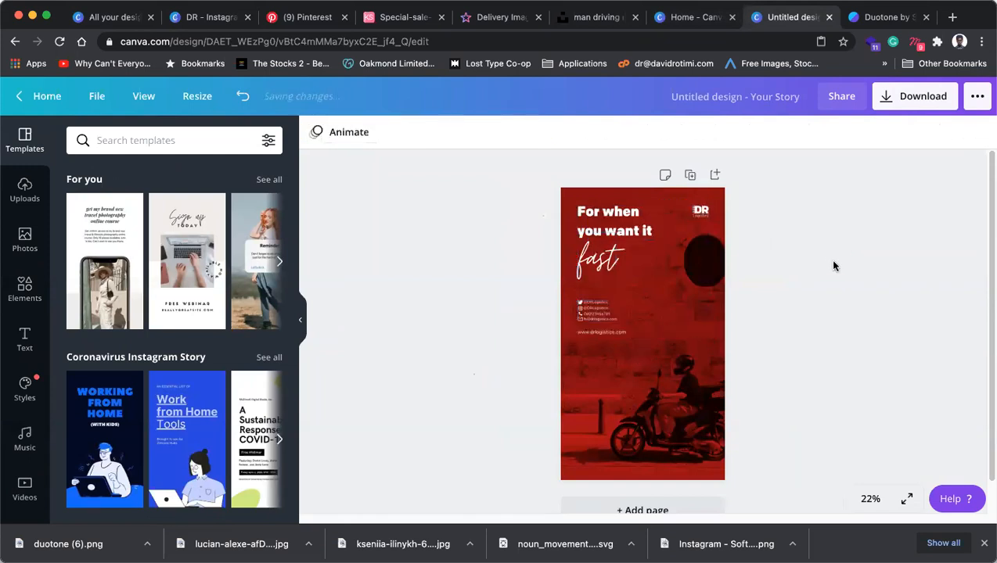
click(603, 338)
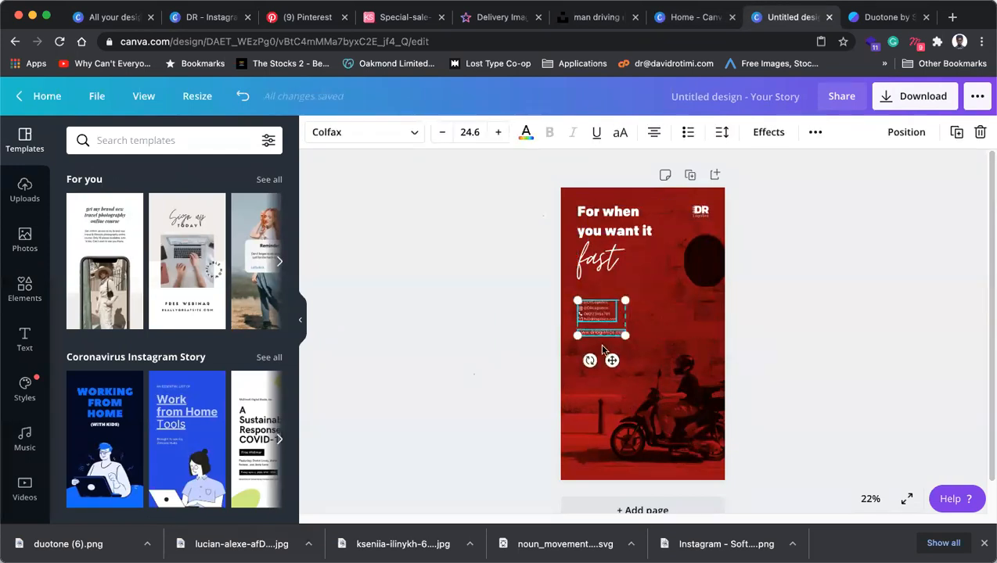
Enlarge the contact details, the DR logo, and the headline with 'fast' together.
drag(611, 338, 611, 463)
drag(638, 414, 665, 395)
drag(613, 443, 617, 349)
click(694, 216)
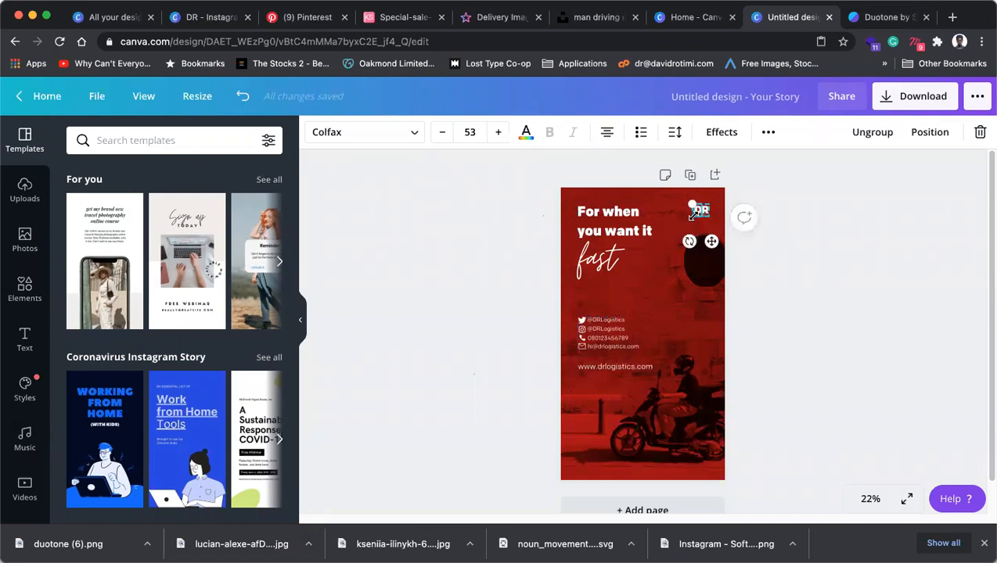
mouse_move(689, 202)
mouse_down()
mouse_move(679, 194)
mouse_move(695, 217)
mouse_up()
click(597, 258)
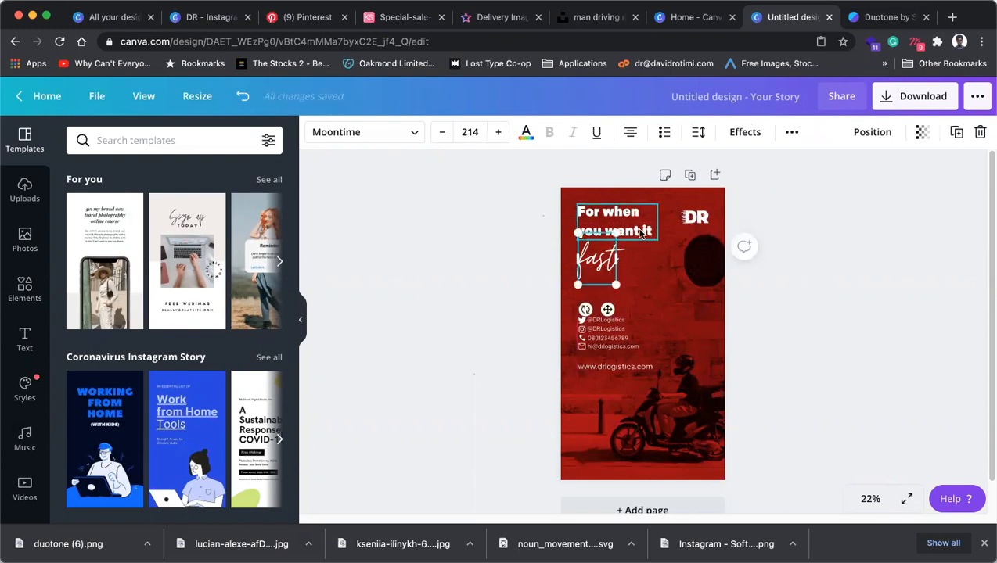
shift+click(640, 232)
drag(668, 298, 674, 310)
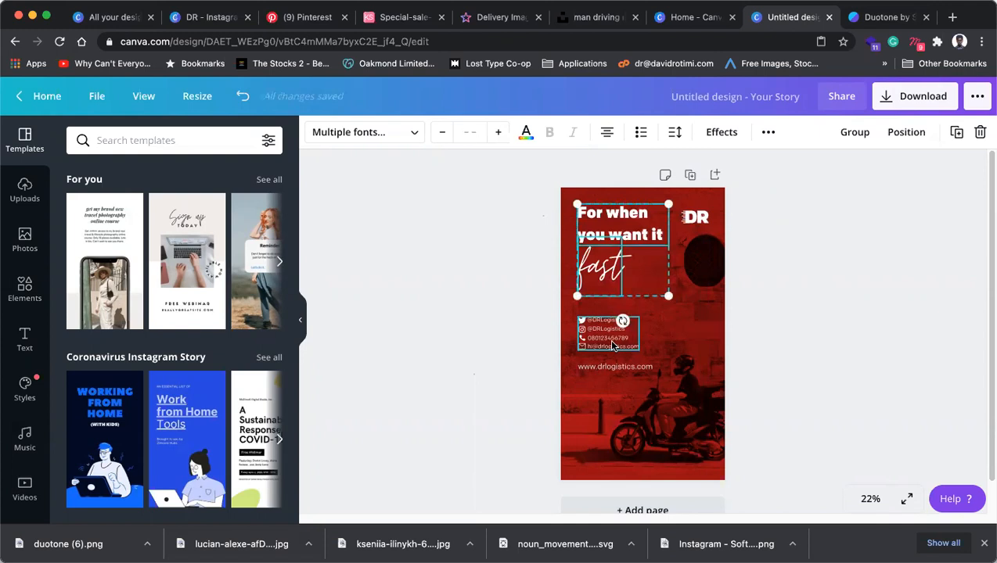
Move the contact details and website down along the bottom of the page.
click(607, 333)
shift+click(620, 367)
drag(618, 366, 612, 460)
click(797, 388)
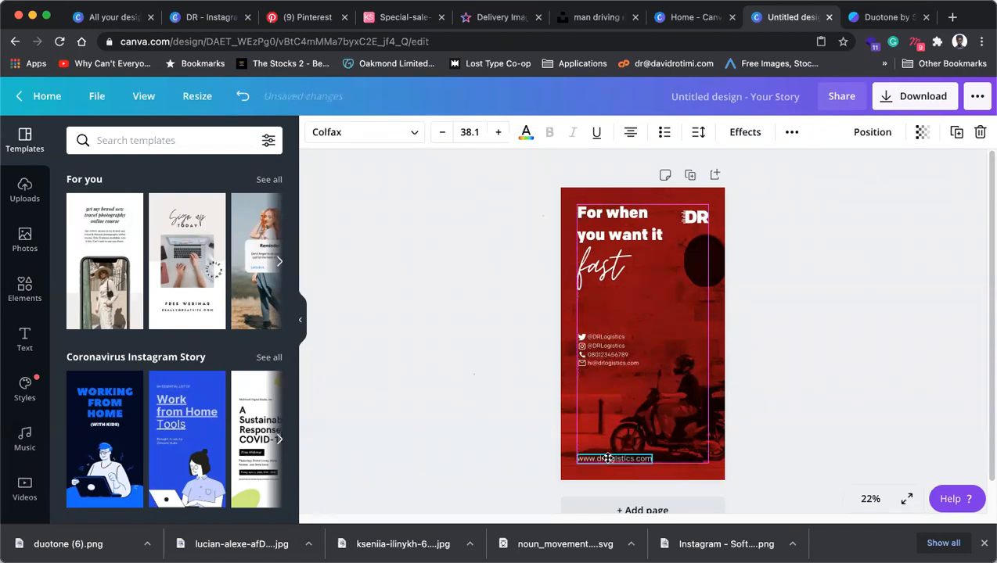
click(608, 358)
drag(617, 406, 618, 481)
Place the headline and 'fast' mid-page and move the DR logo to the top-left.
click(606, 274)
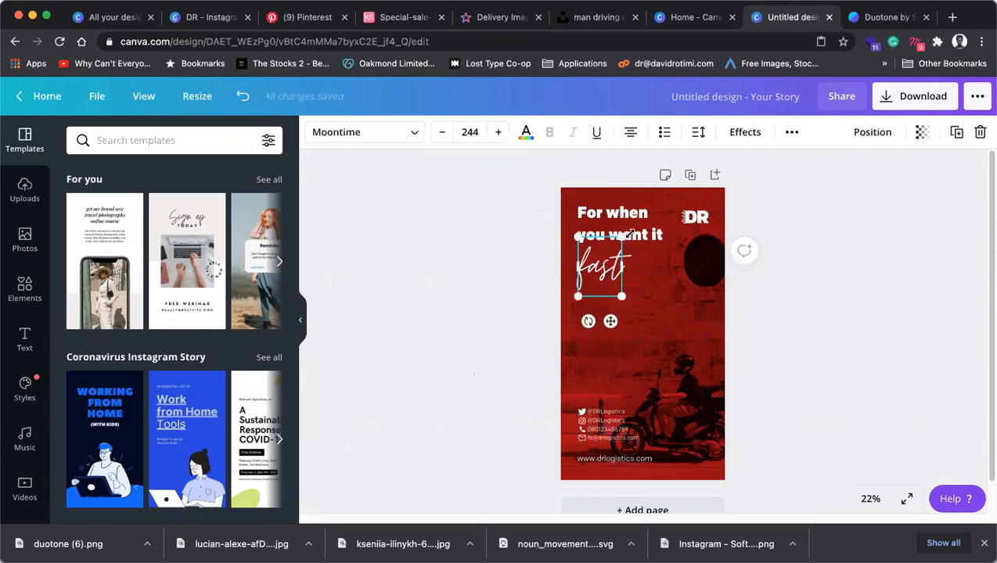
shift+click(650, 238)
drag(601, 297, 601, 364)
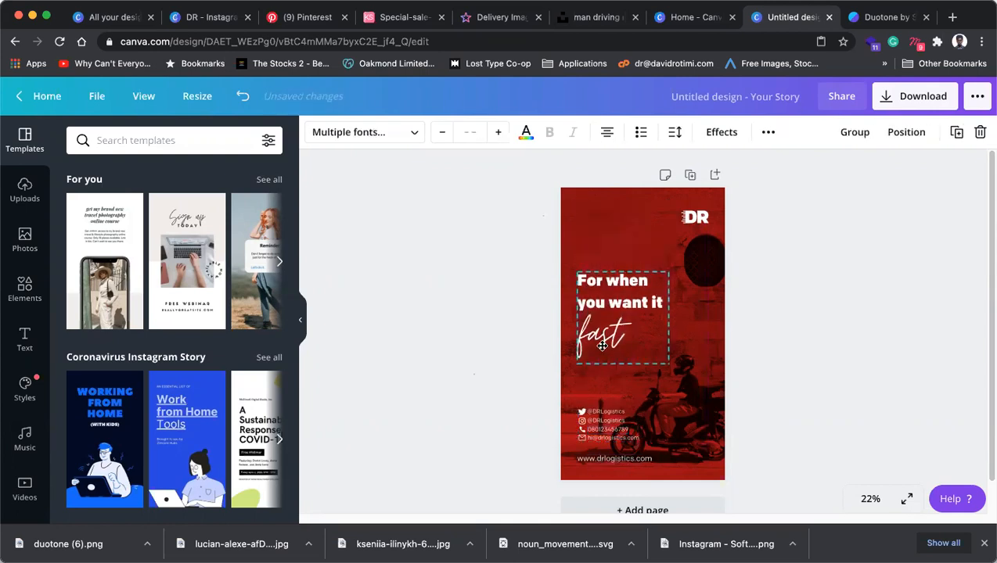
drag(694, 219, 589, 217)
click(608, 298)
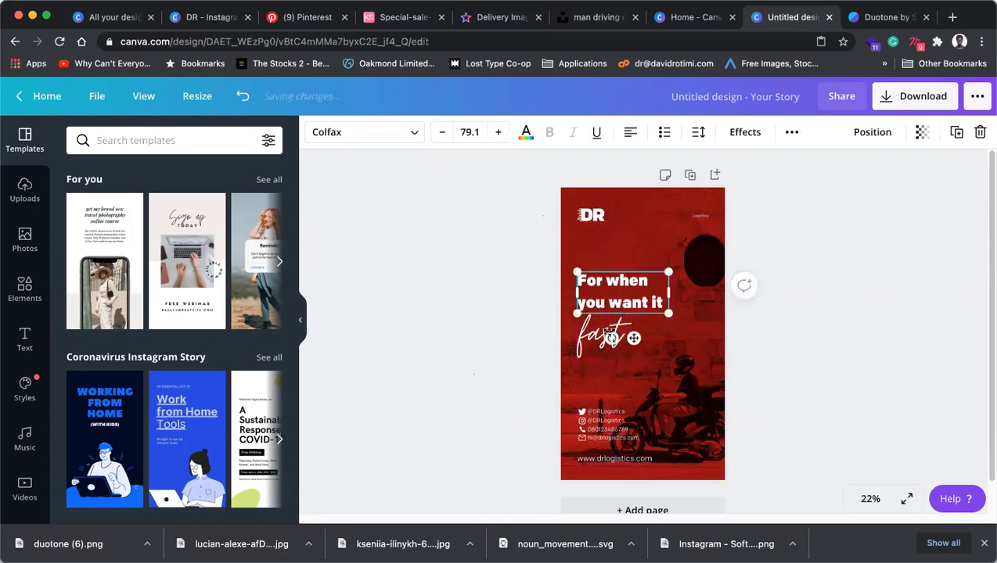
shift+click(613, 350)
Enlarge the headline and 'fast' text, then resize and align the Logistics label under the DR logo.
drag(667, 273, 595, 225)
scroll(588, 224, up, 10)
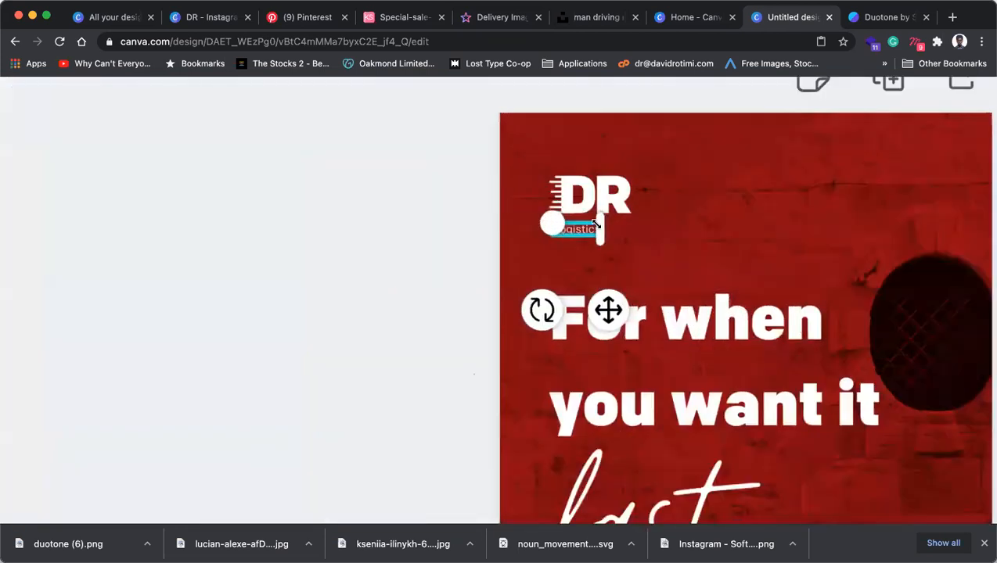
drag(550, 226, 516, 210)
drag(597, 231, 598, 230)
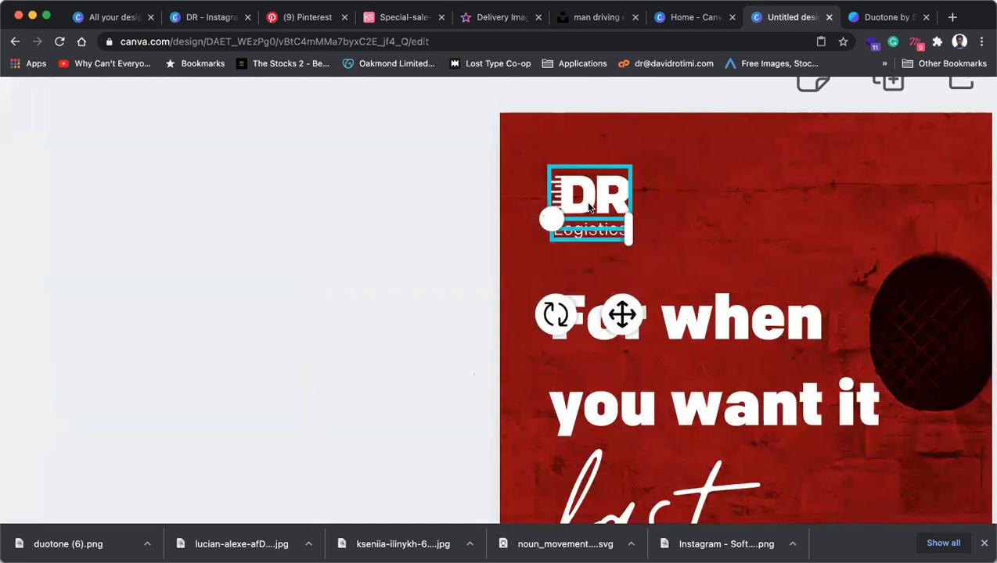
Deselect everything and review the layout down to the contact details.
scroll(586, 199, down, 1)
scroll(590, 208, down, 5)
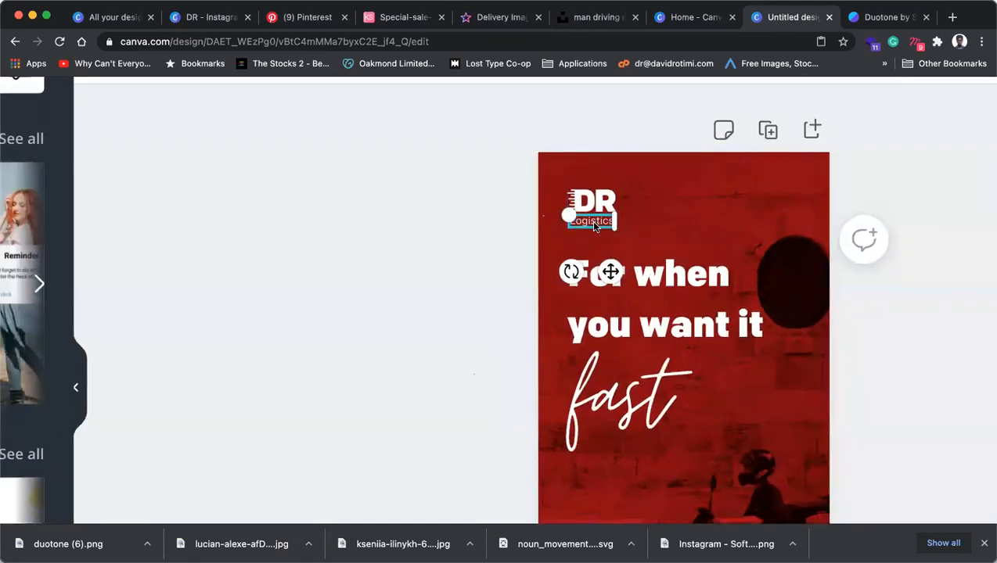
click(827, 344)
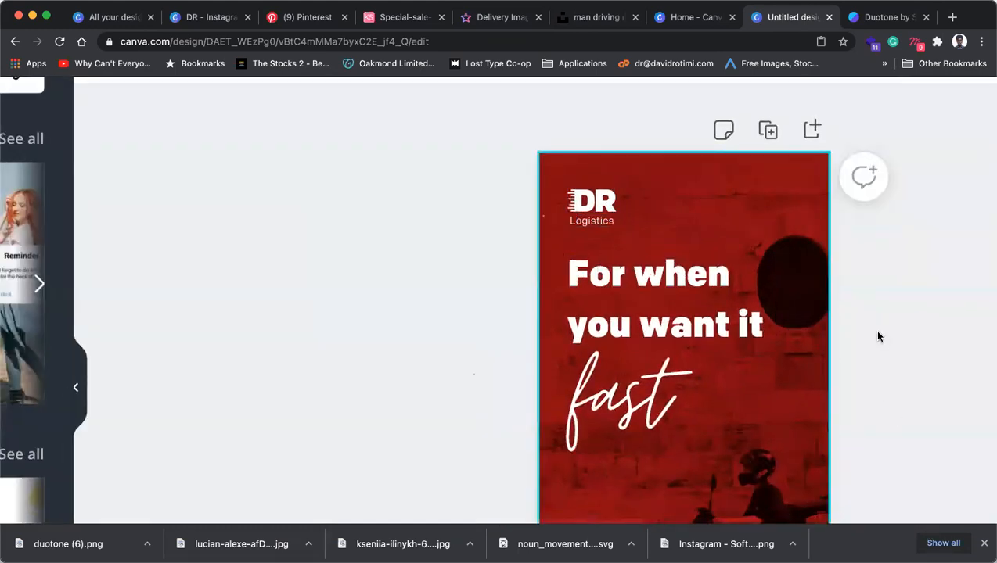
scroll(876, 332, down, 5)
click(834, 348)
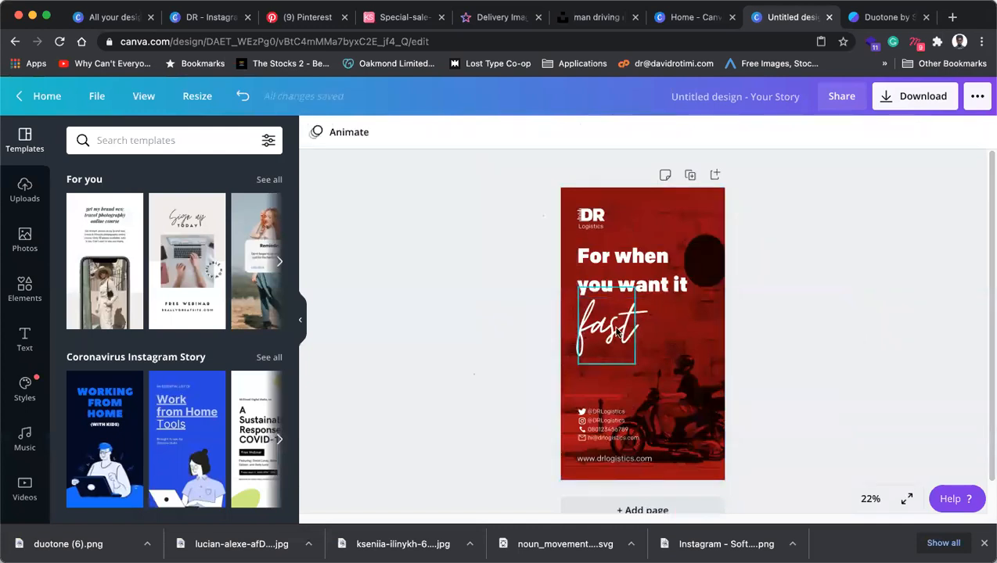
click(620, 429)
click(819, 378)
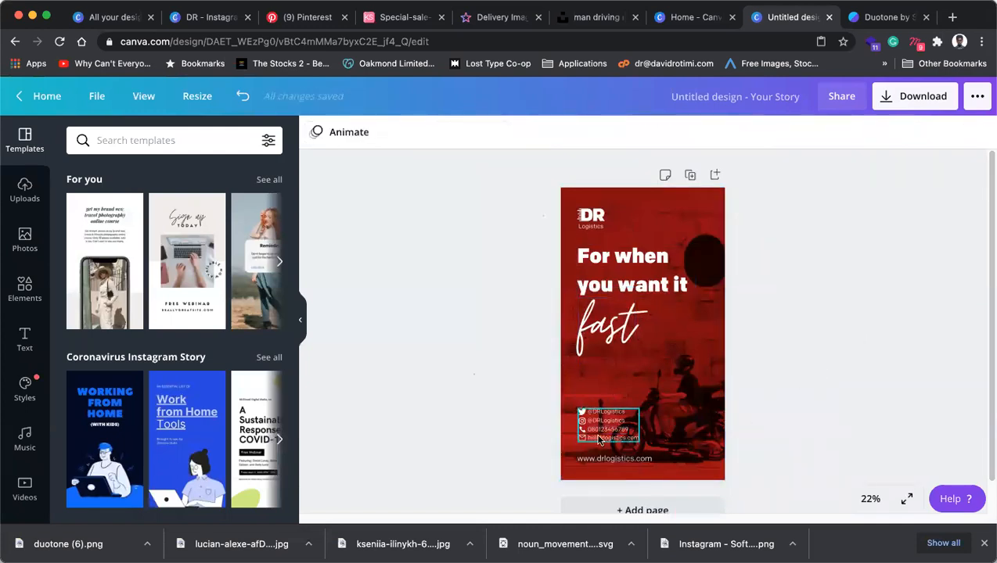
scroll(601, 438, up, 10)
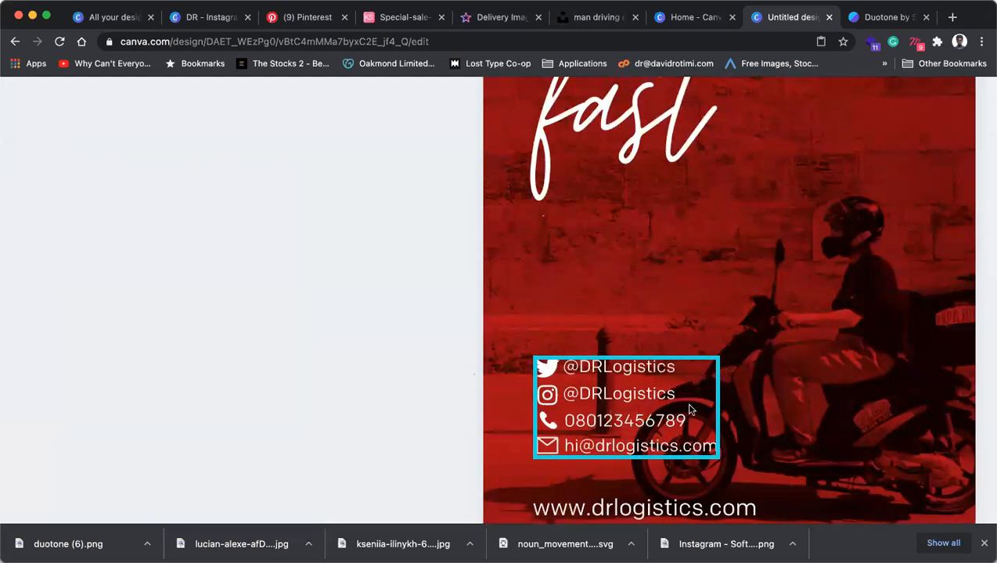
scroll(690, 408, down, 10)
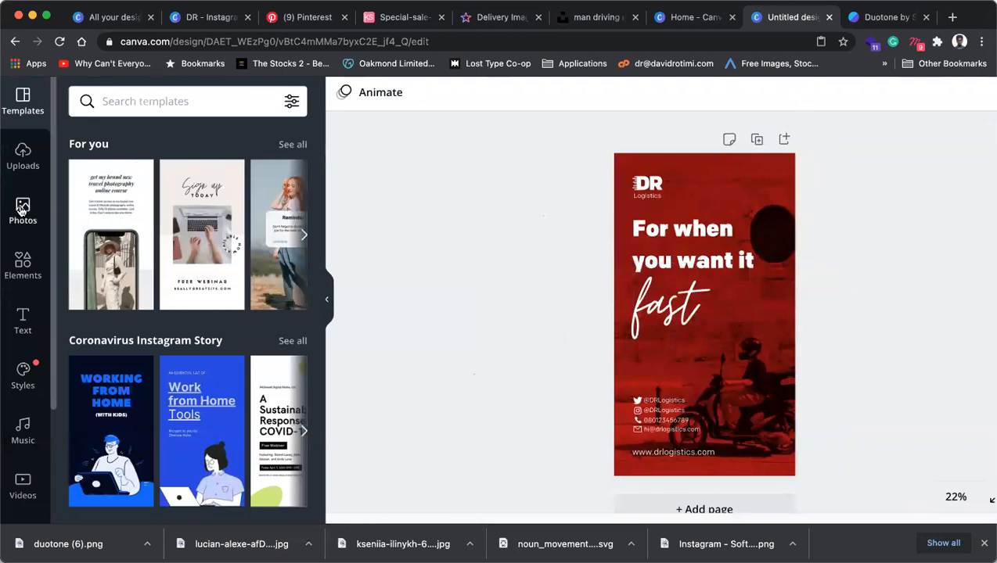
Add a grey square from Elements and place it over the contact details, shortened to fit.
click(22, 265)
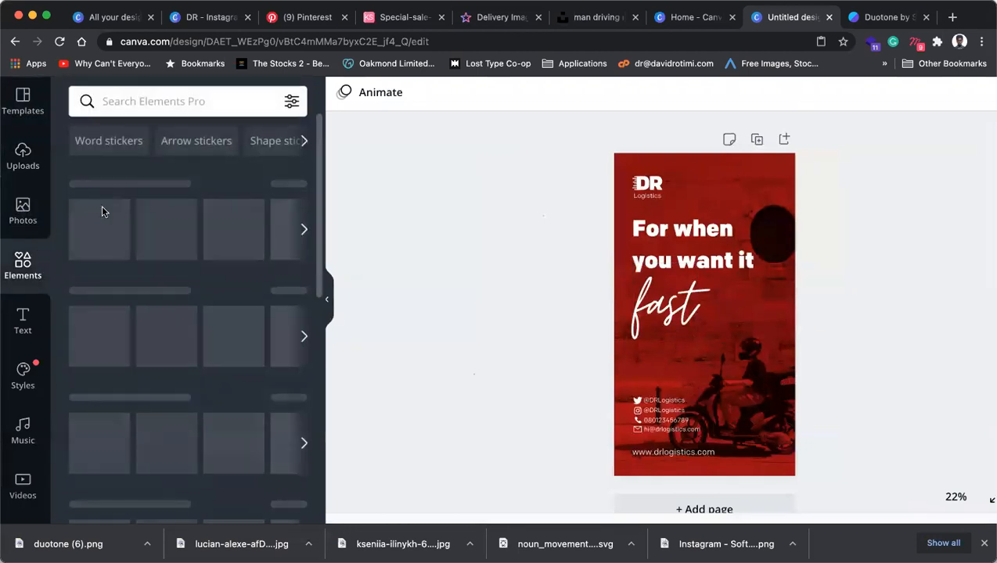
click(101, 222)
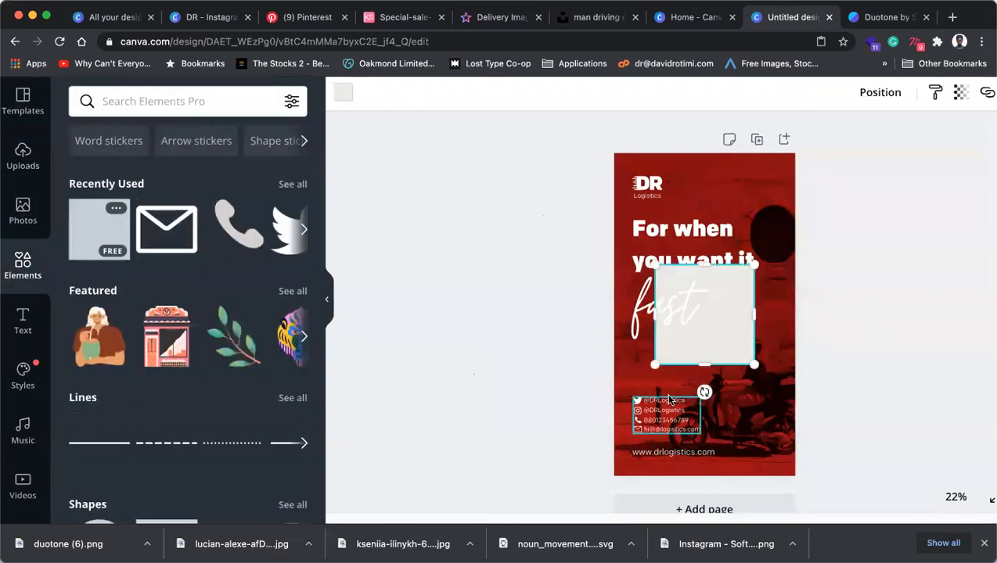
drag(717, 336, 674, 416)
drag(662, 349, 663, 392)
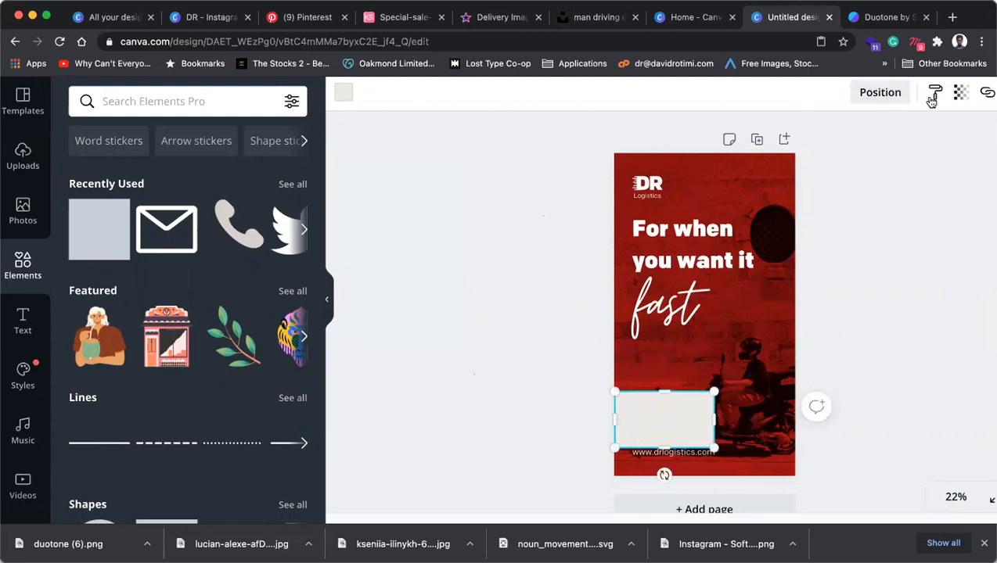
Colour the rectangle black and set its transparency to 44.
scroll(978, 138, down, 3)
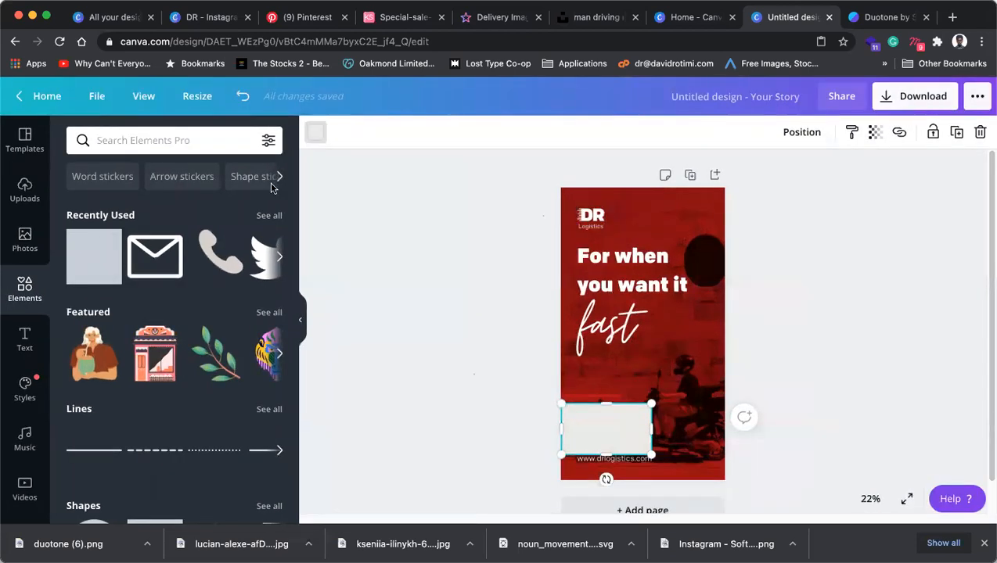
click(315, 133)
click(80, 340)
click(614, 435)
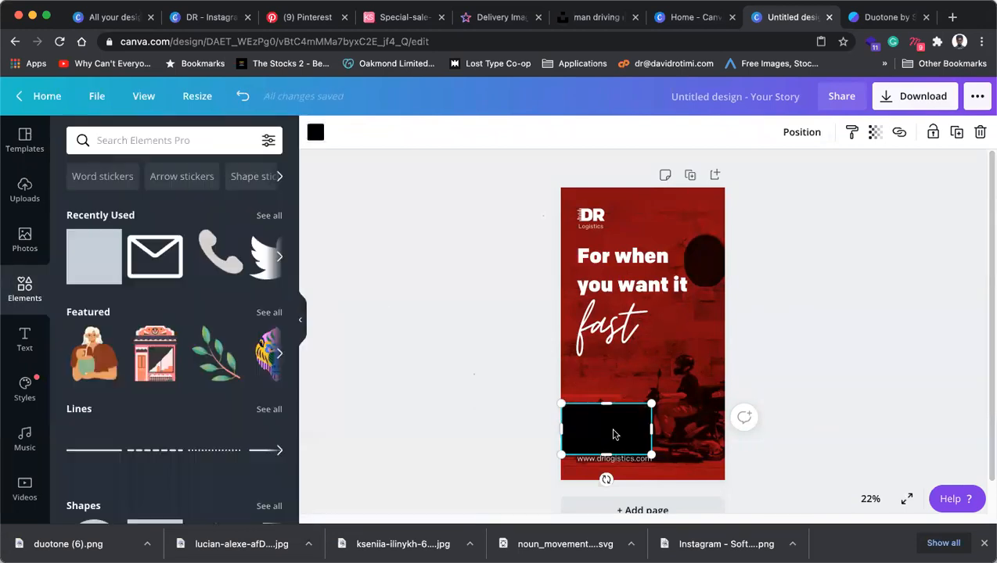
click(875, 132)
drag(791, 169, 785, 168)
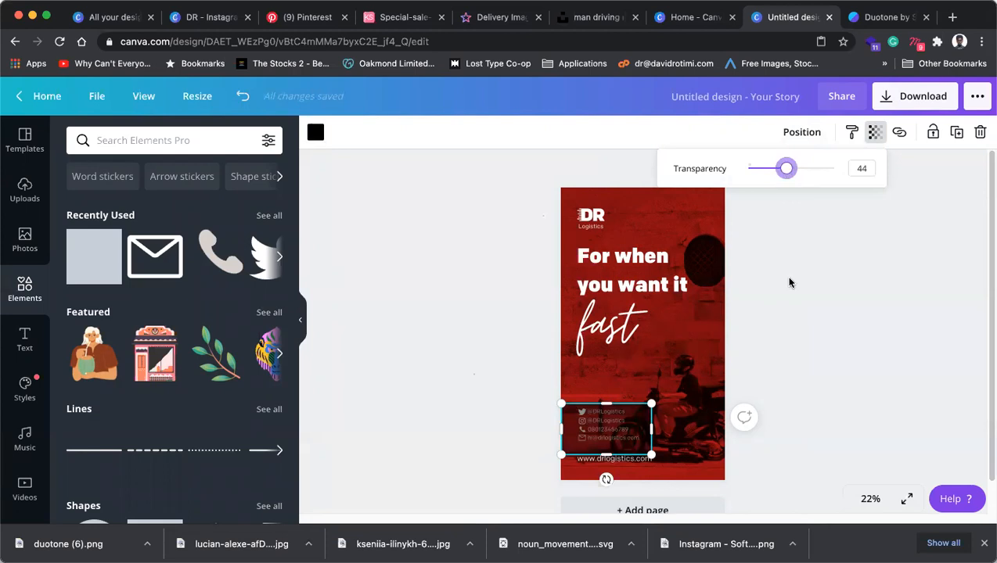
click(819, 388)
Trim the bar's top and bottom edges and stretch it to the page's left and right edges.
click(603, 456)
drag(604, 456, 605, 442)
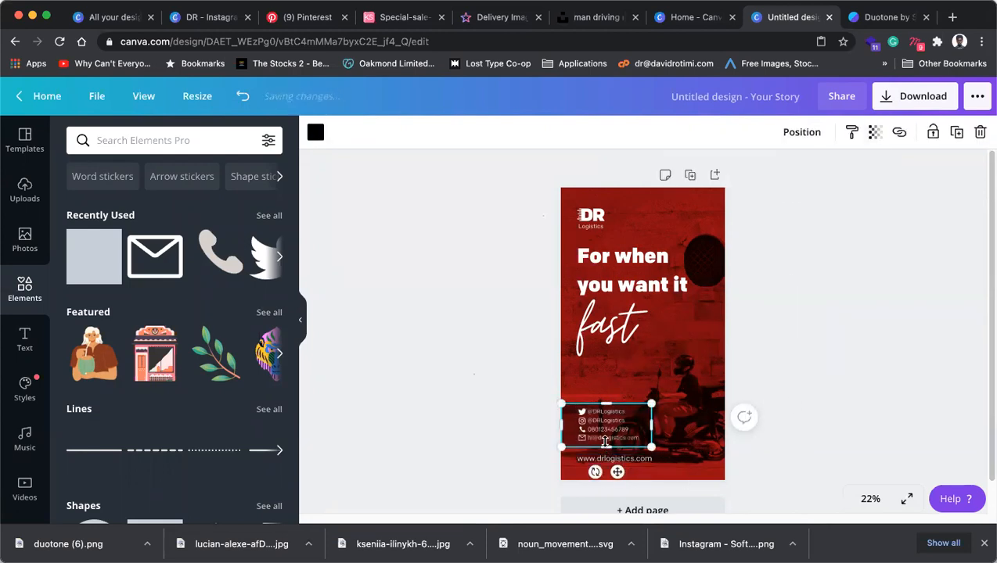
click(893, 373)
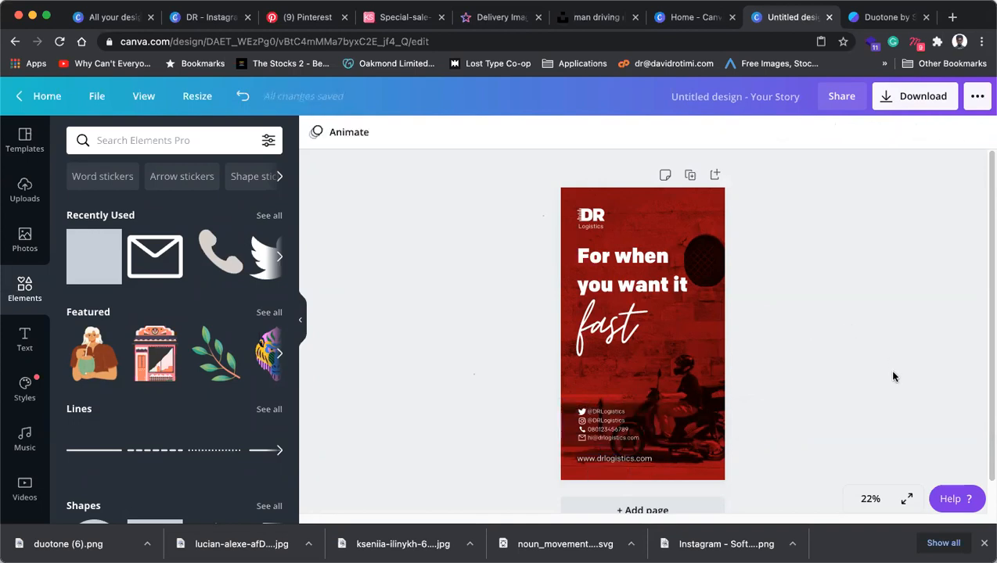
click(645, 421)
drag(608, 402, 608, 399)
drag(563, 425, 556, 425)
drag(720, 423, 729, 420)
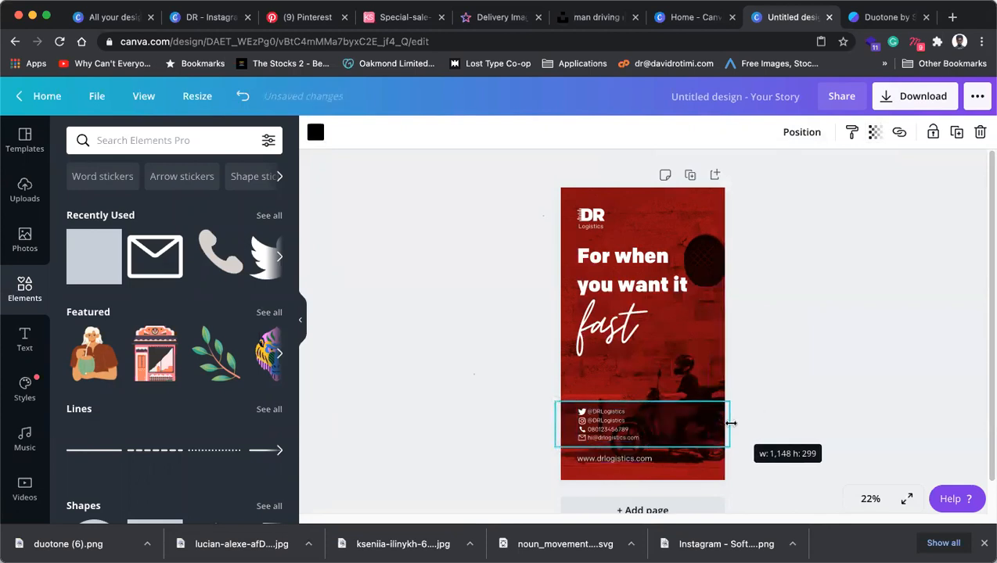
click(861, 396)
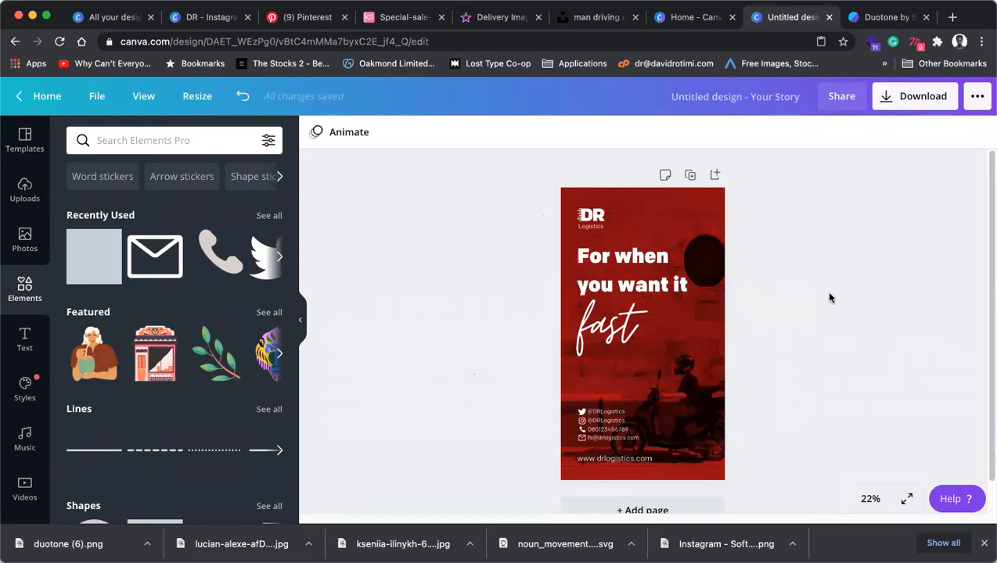
Select the 'For when you want it' headline and 'fast' script together and shift them slightly lower.
click(621, 321)
shift+click(667, 287)
drag(671, 288, 673, 302)
key(Up)
key(Up)
key(Up)
key(Up)
key(Up)
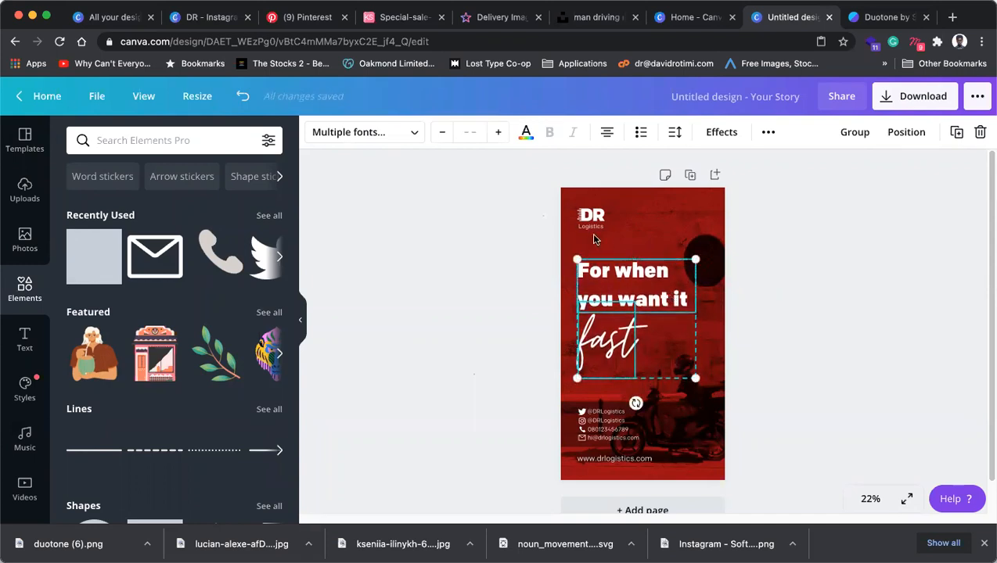
click(790, 358)
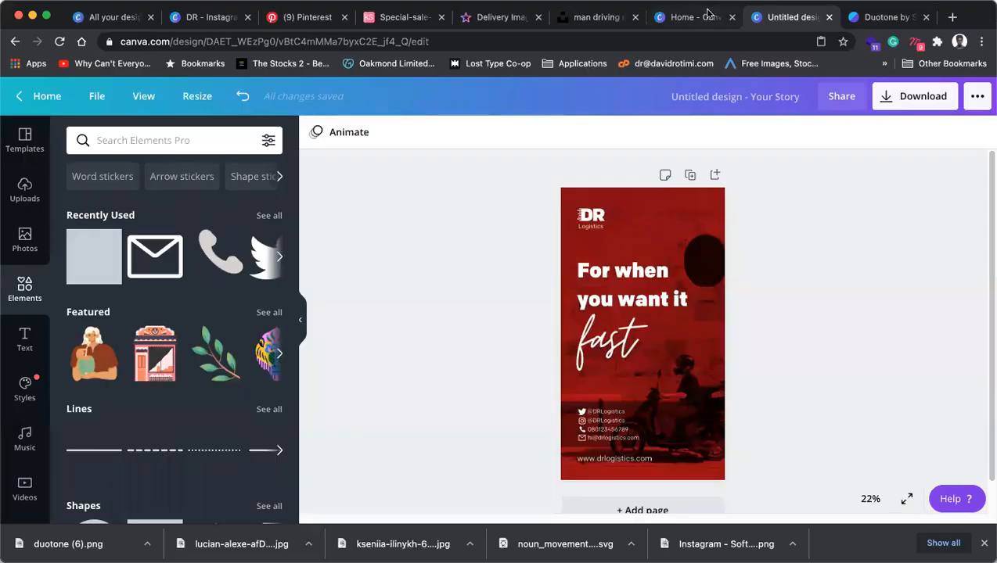
Add a blank second page to the story.
click(689, 17)
click(790, 16)
scroll(619, 493, down, 1)
click(644, 476)
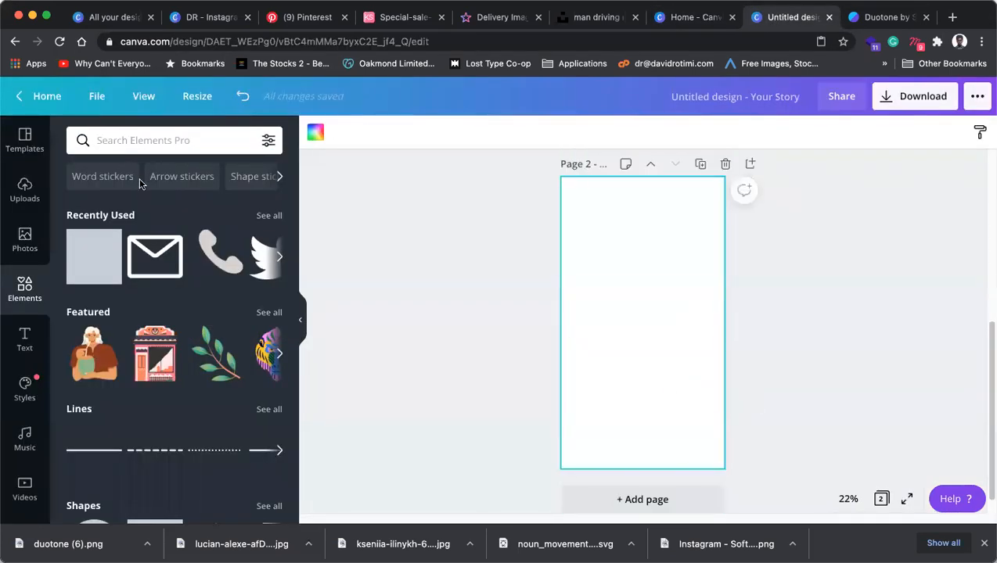
Search Elements for 'frame' and add a circle frame enlarged to 989 by 989.
click(162, 140)
text(frame)
click(141, 202)
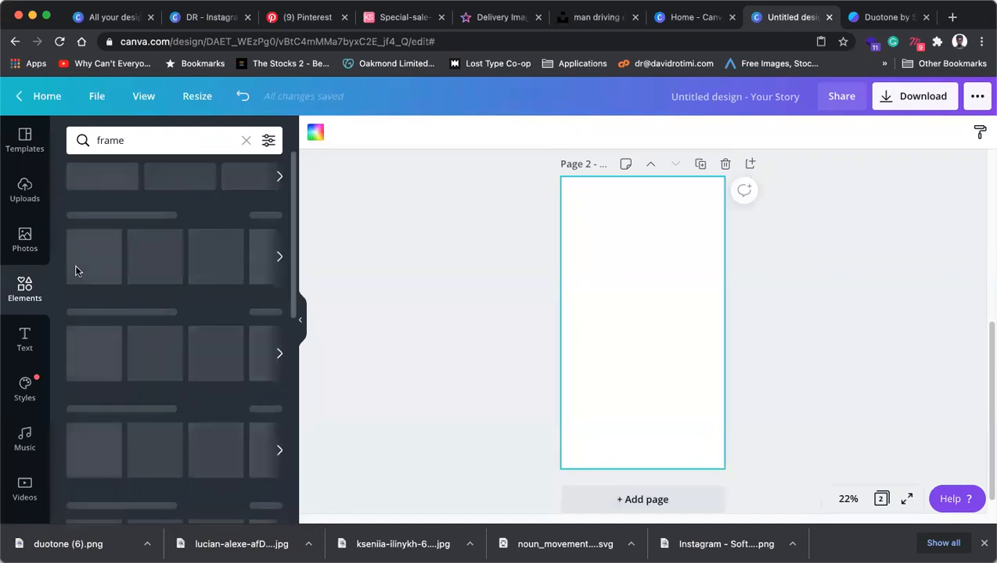
click(92, 239)
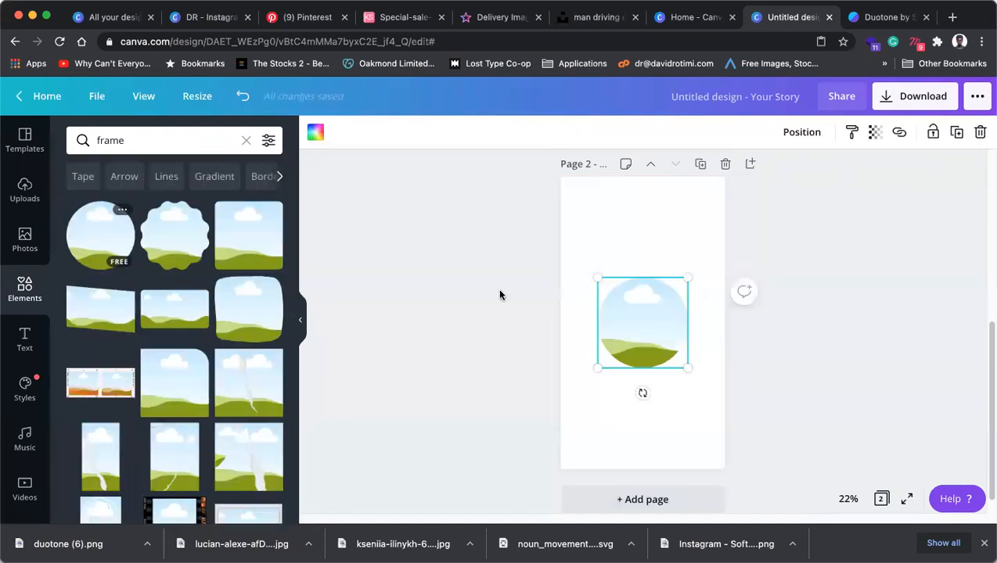
drag(687, 367, 719, 392)
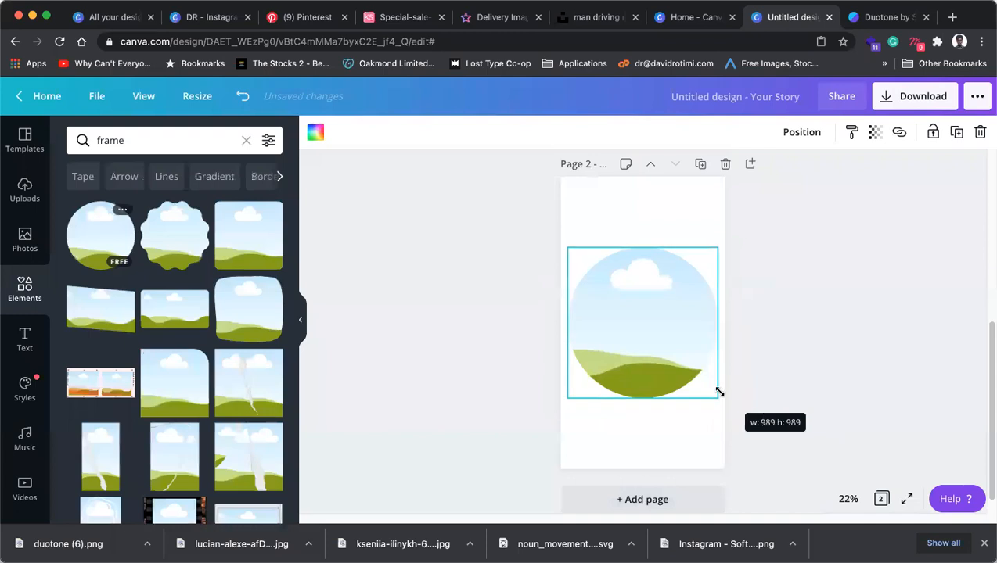
click(805, 342)
click(24, 238)
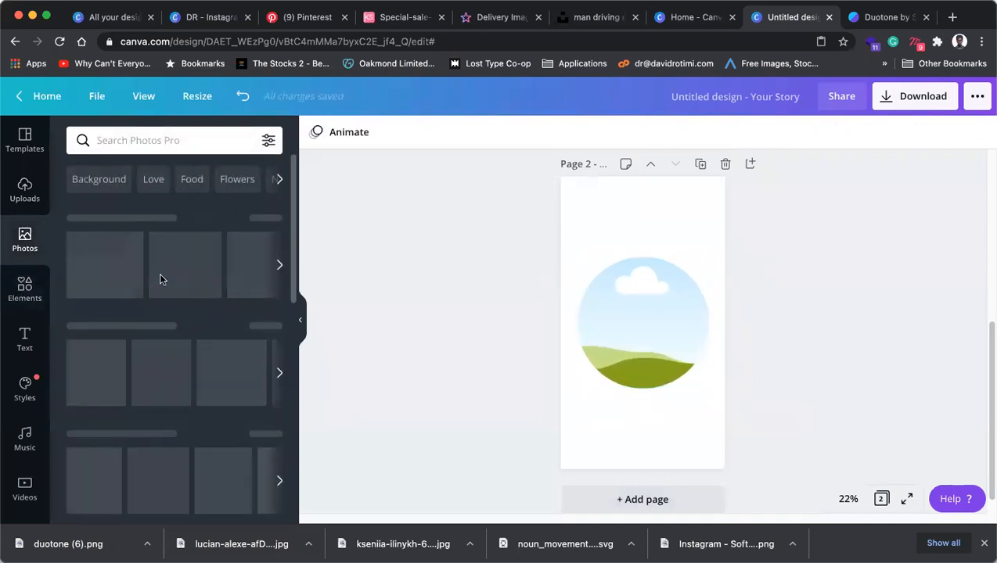
Drop the photo of the man holding a phone into the circle frame.
click(117, 274)
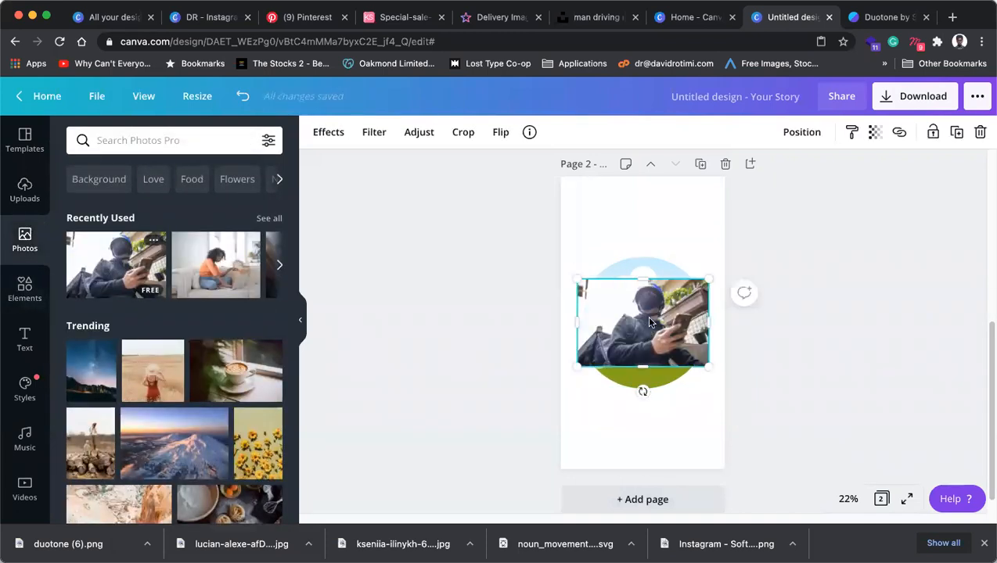
drag(649, 322, 652, 324)
click(817, 316)
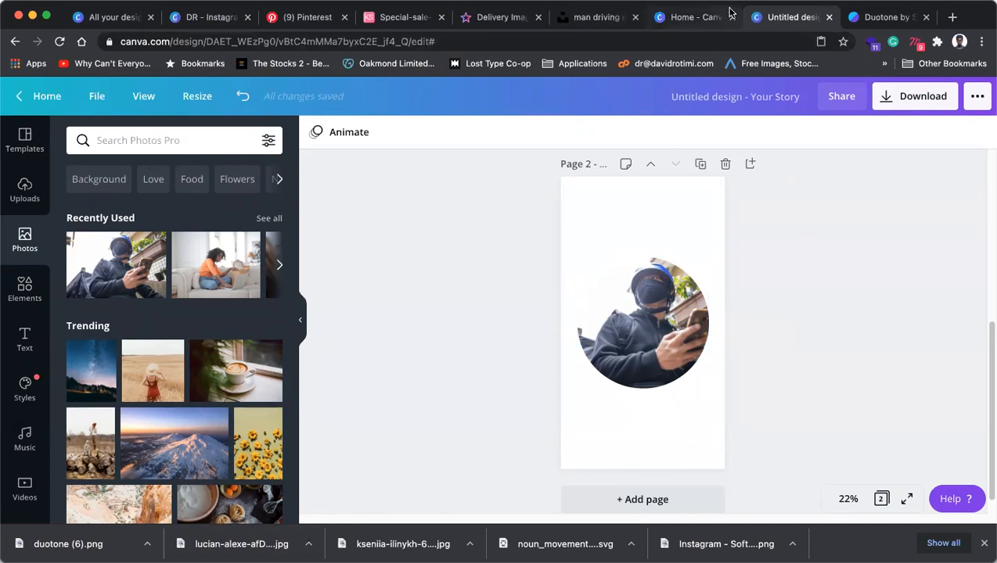
Close the design's browser tab.
click(683, 17)
click(777, 17)
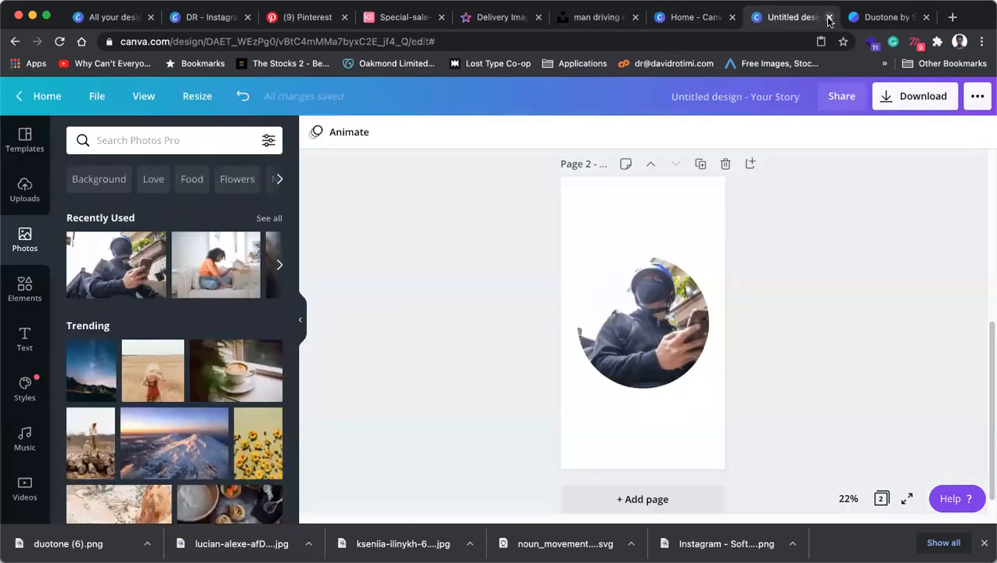
click(829, 18)
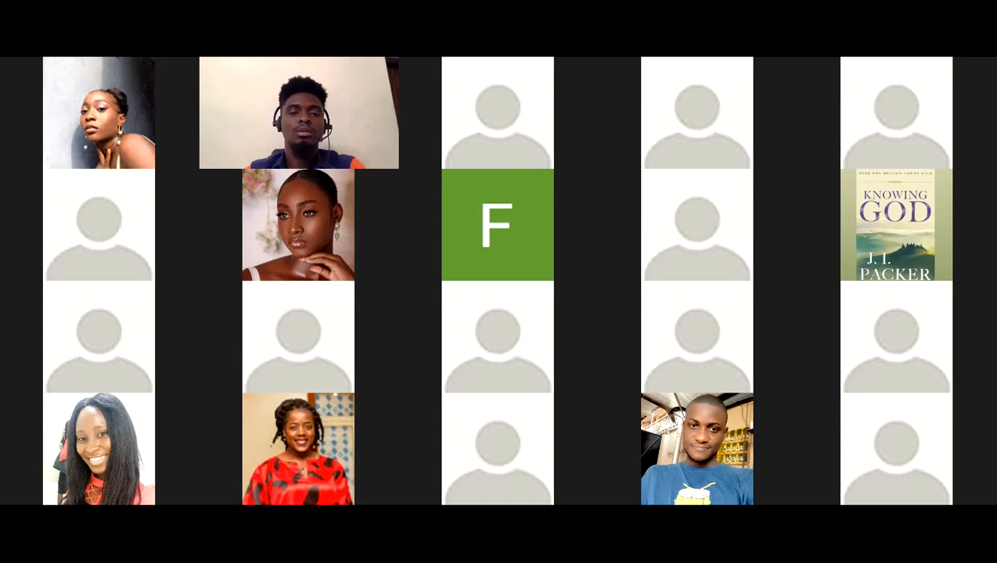